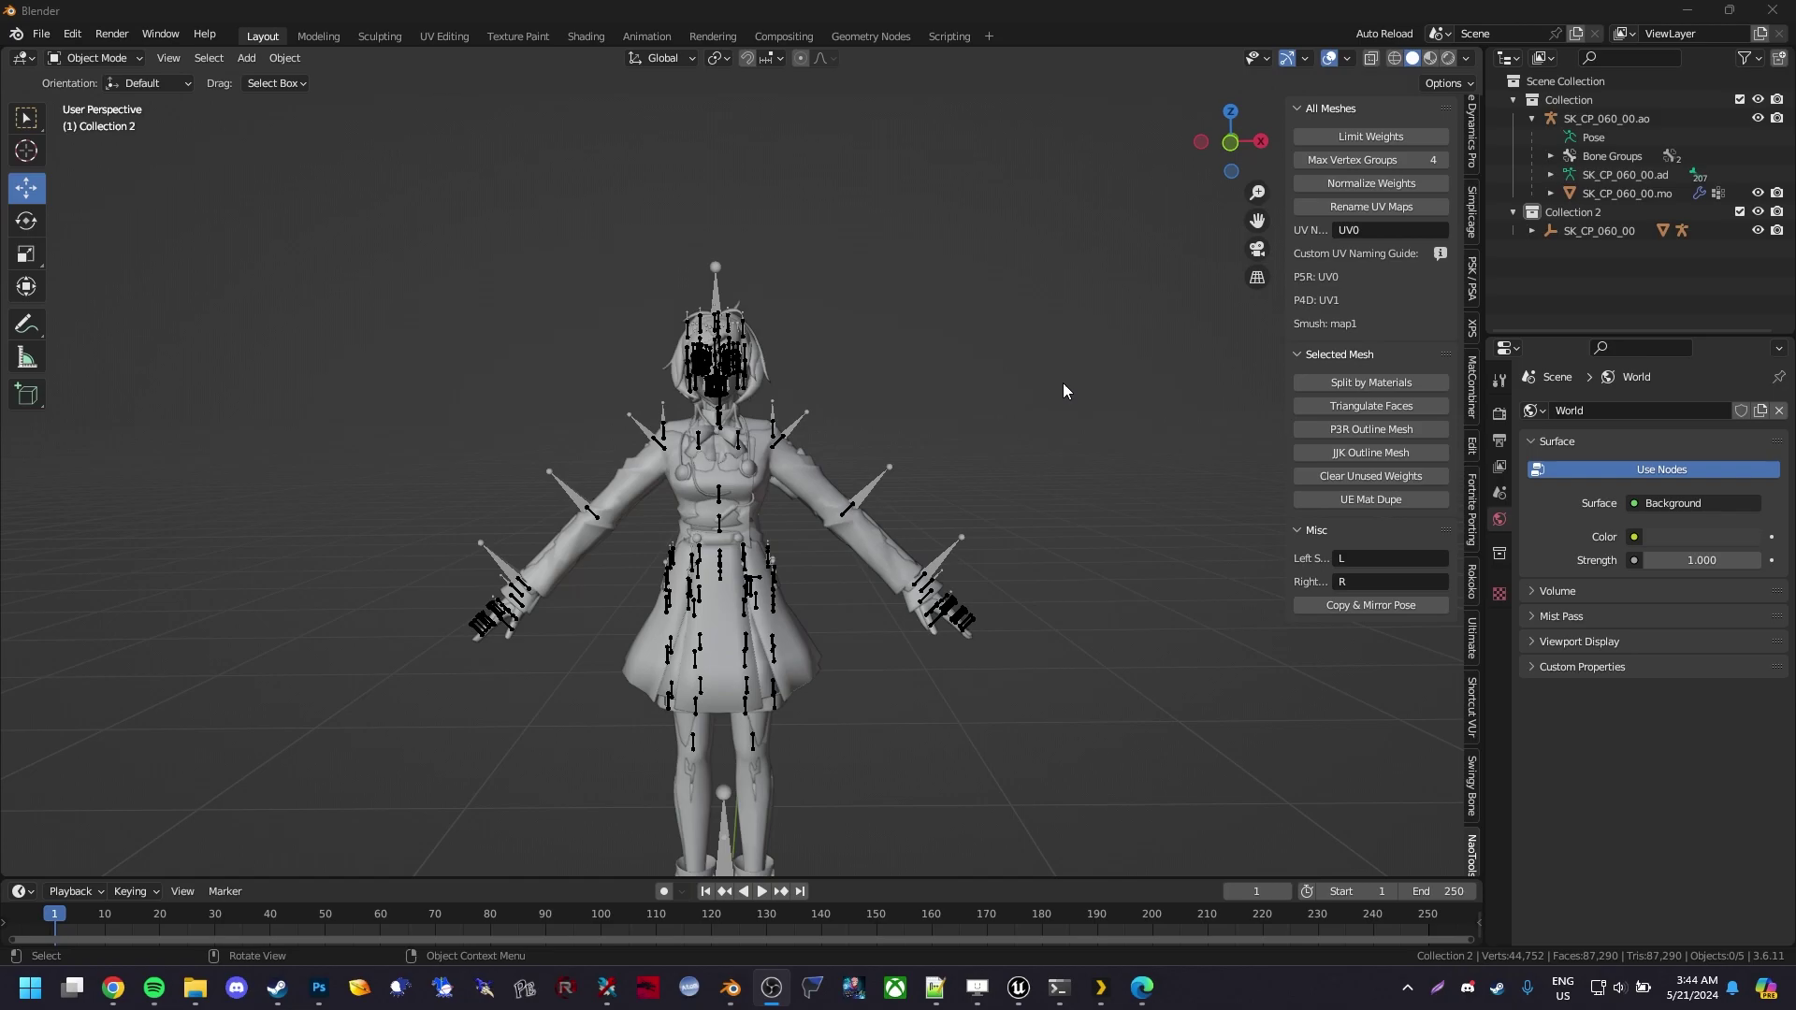
Switch to the browser and examine the NaoTools GitHub page's installation notes, feature descriptions and releases
click(1141, 987)
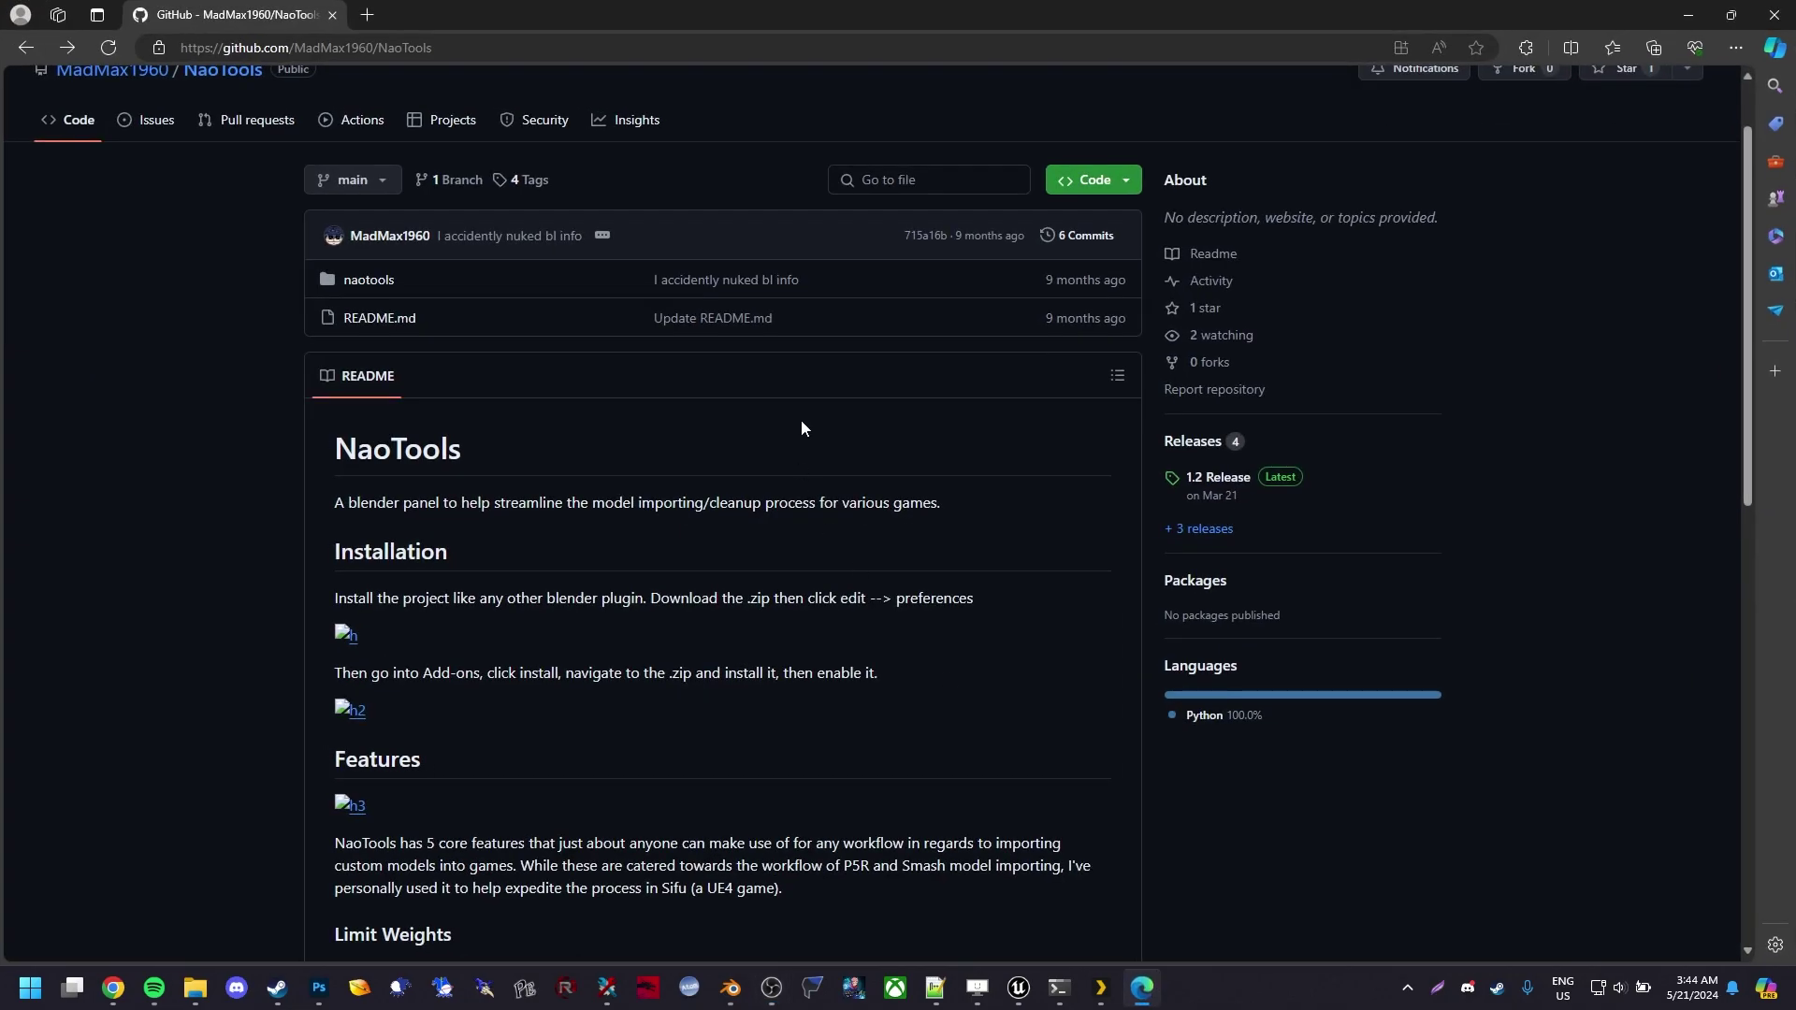
scroll(915, 412, up, 2)
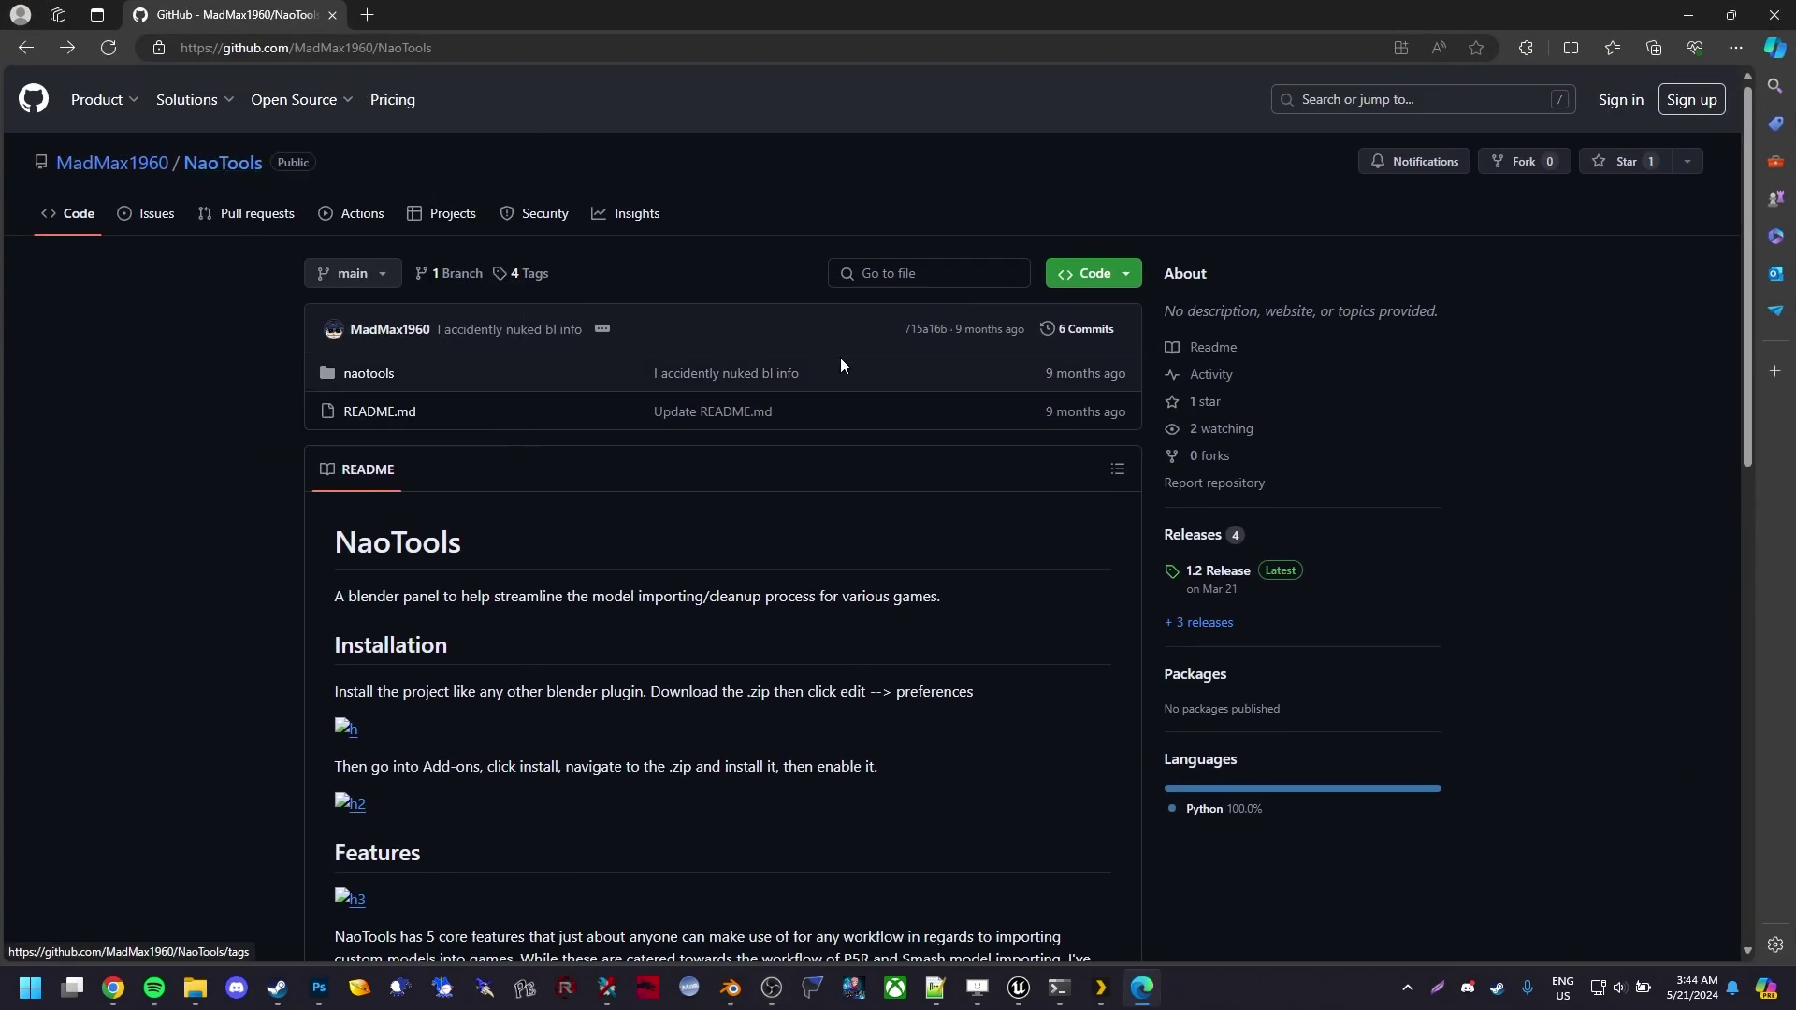
scroll(960, 582, down, 1)
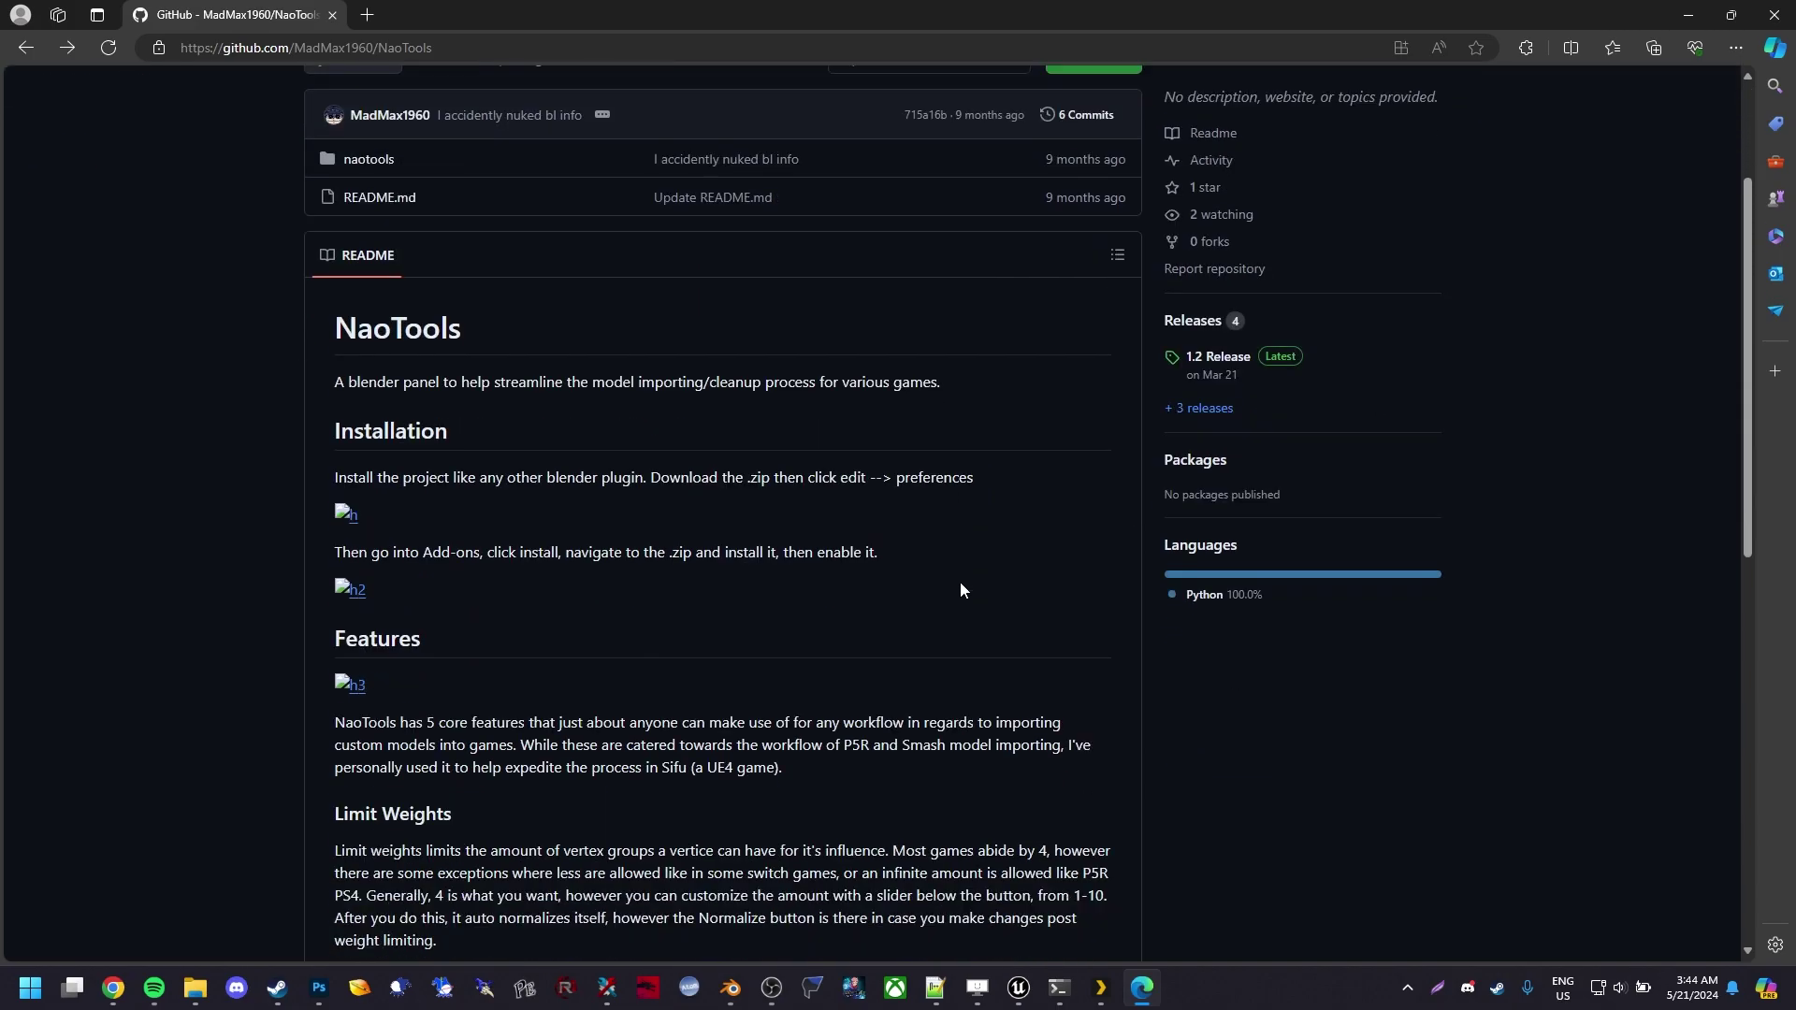
scroll(895, 554, down, 10)
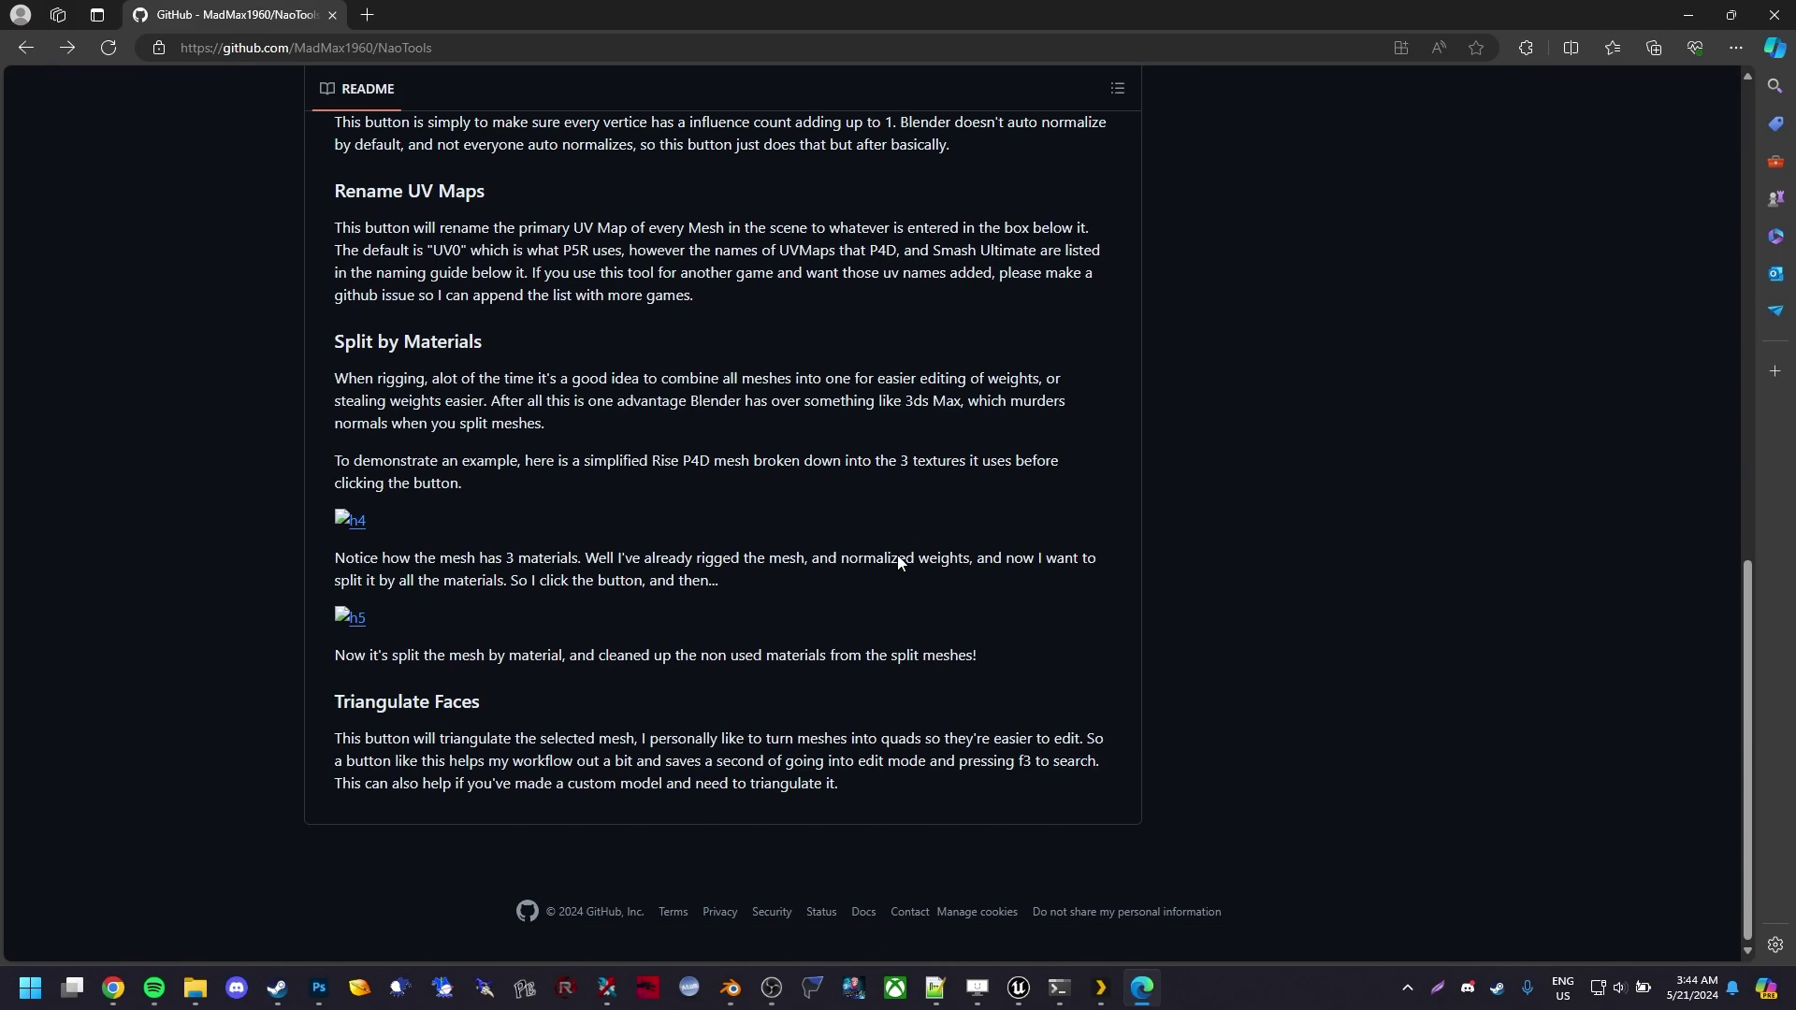
scroll(896, 554, up, 12)
drag(602, 597, 821, 599)
click(838, 625)
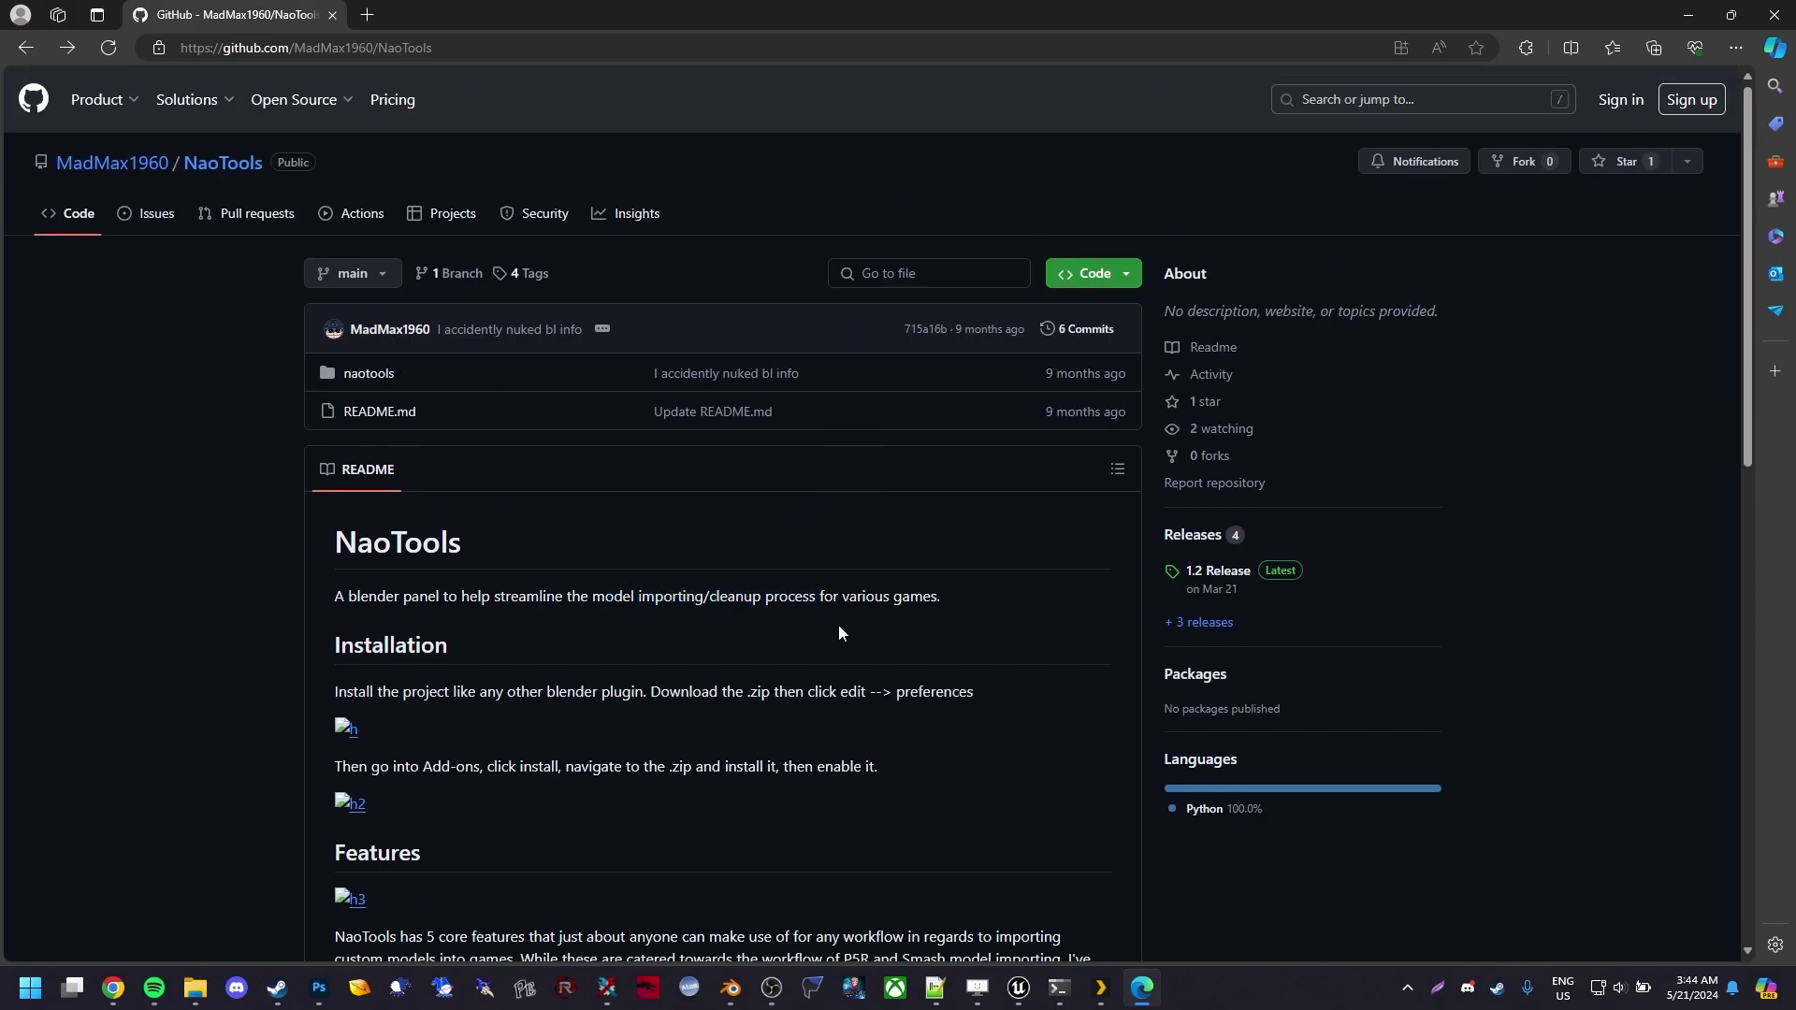
drag(816, 687, 945, 690)
click(996, 705)
scroll(999, 705, down, 5)
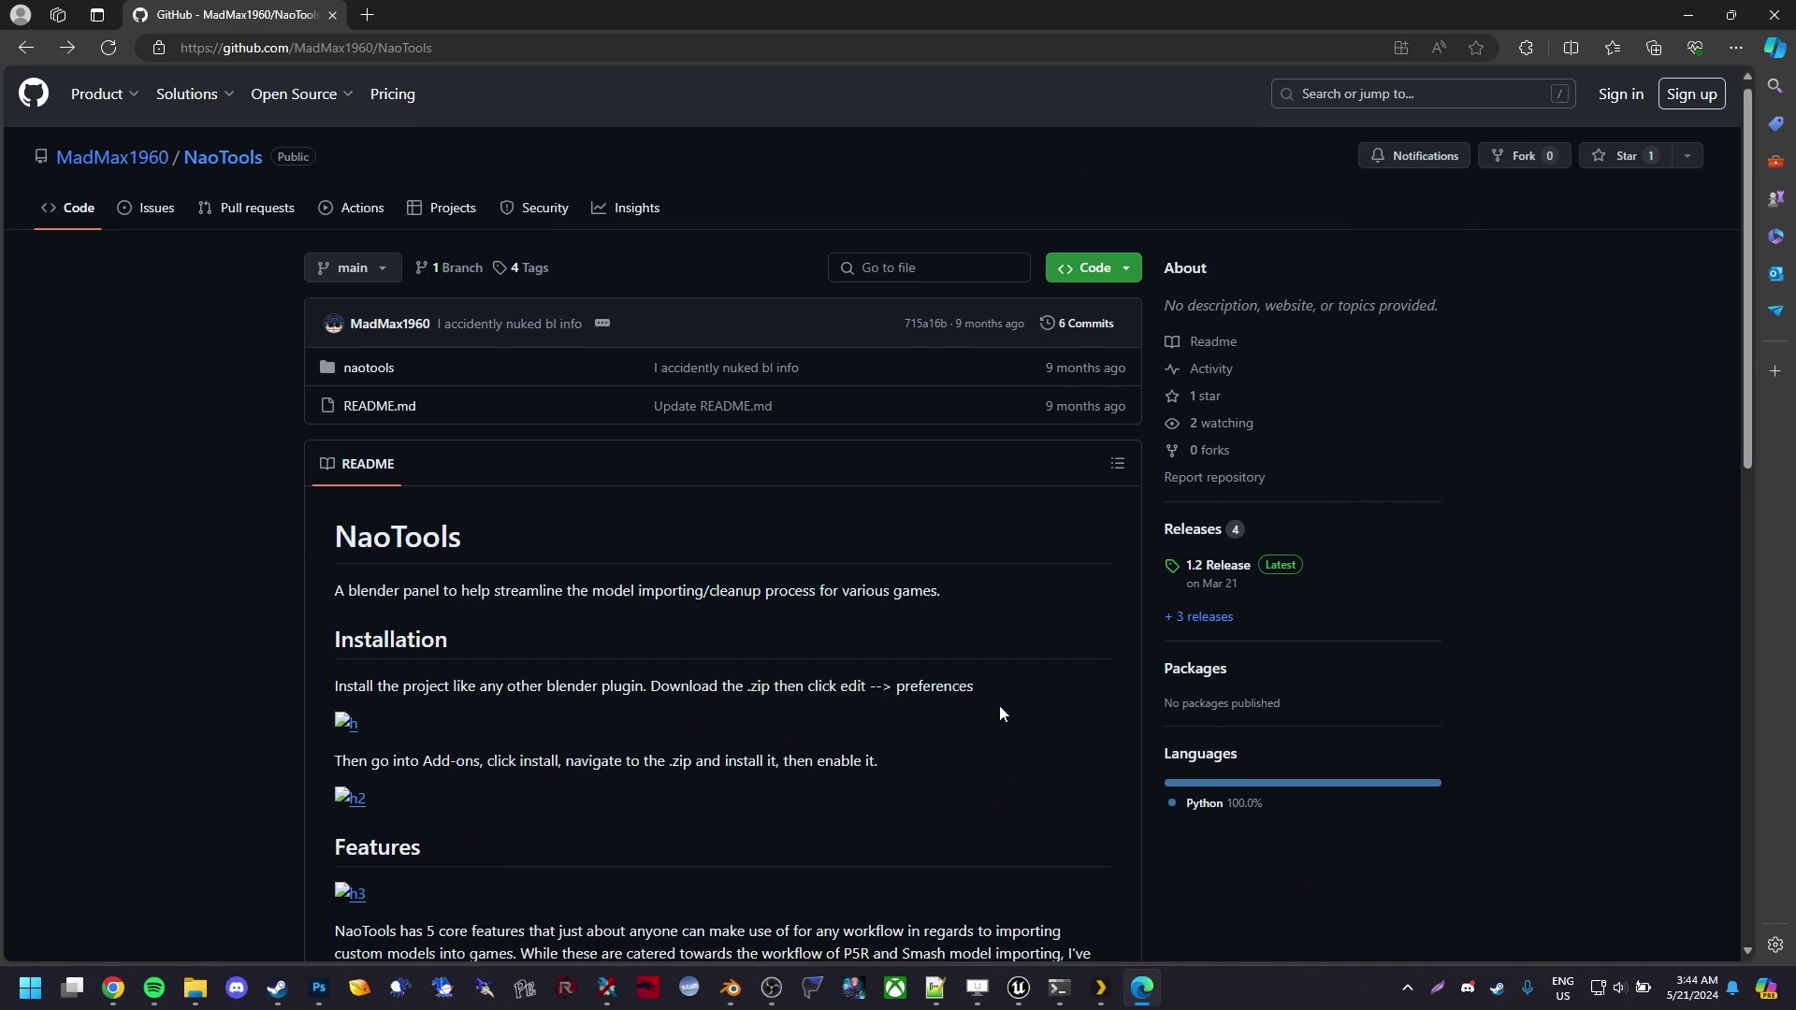
scroll(420, 547, down, 5)
scroll(556, 552, up, 10)
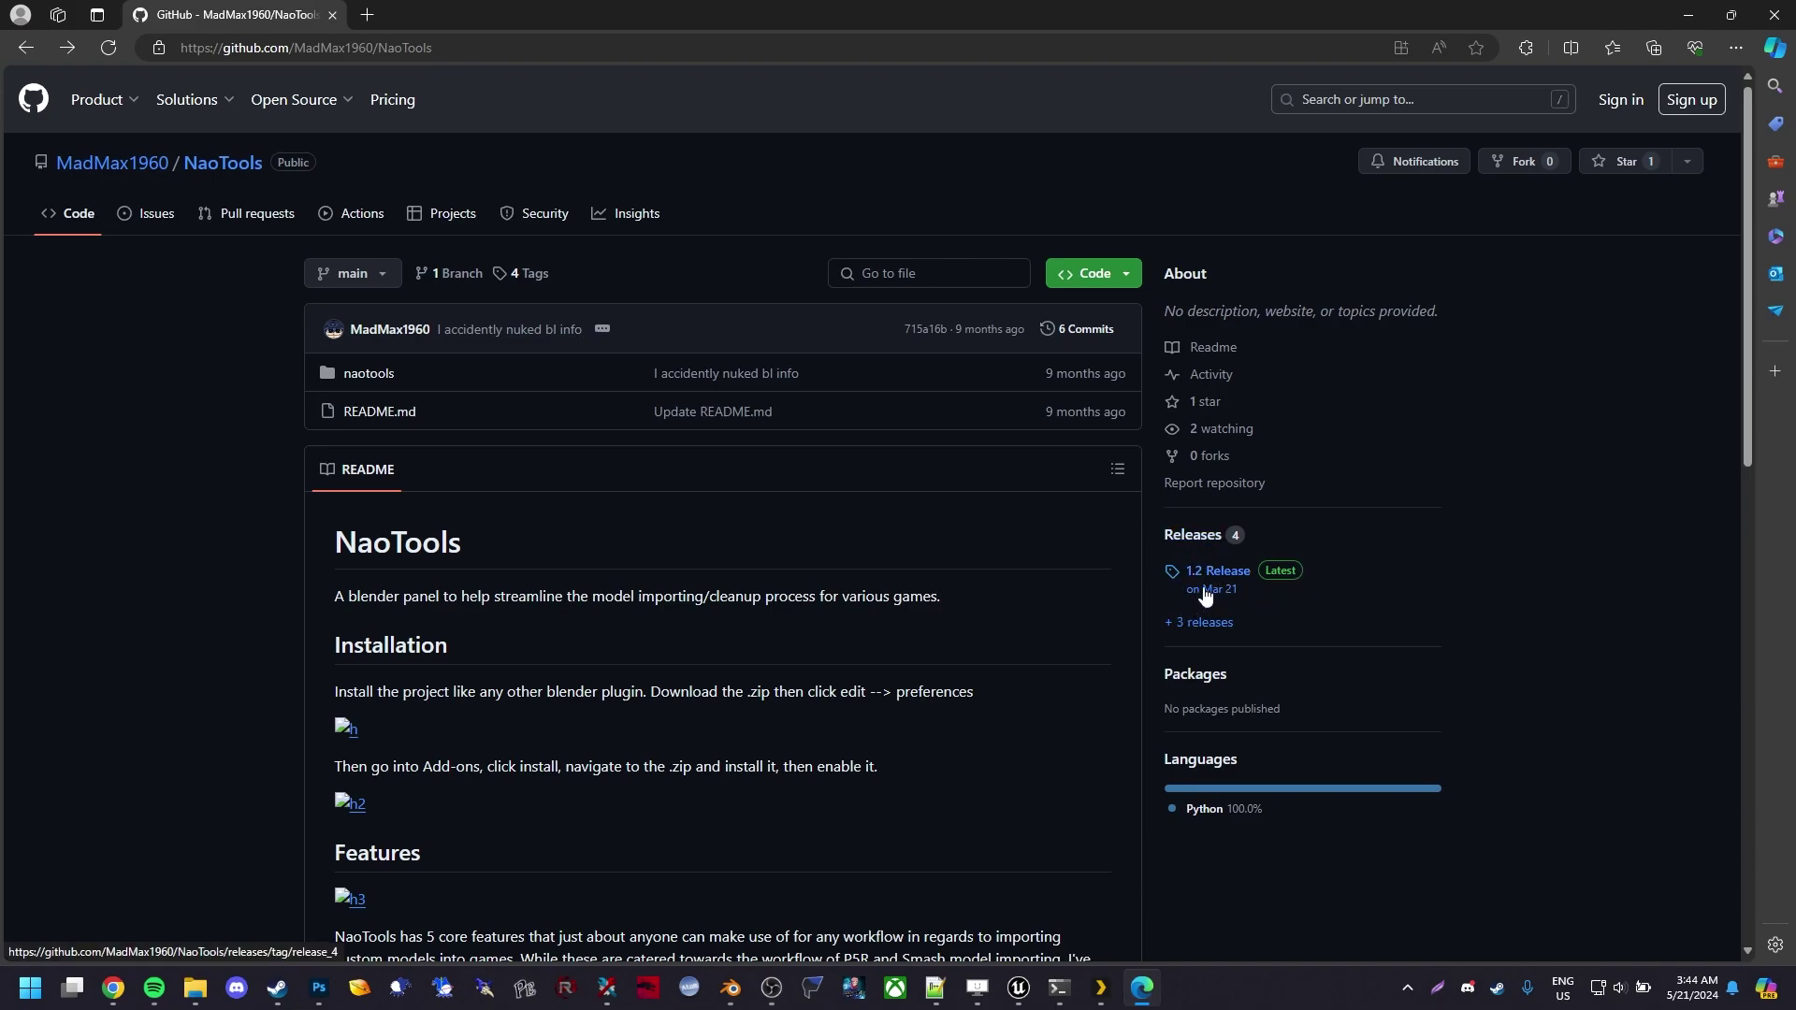
click(1685, 14)
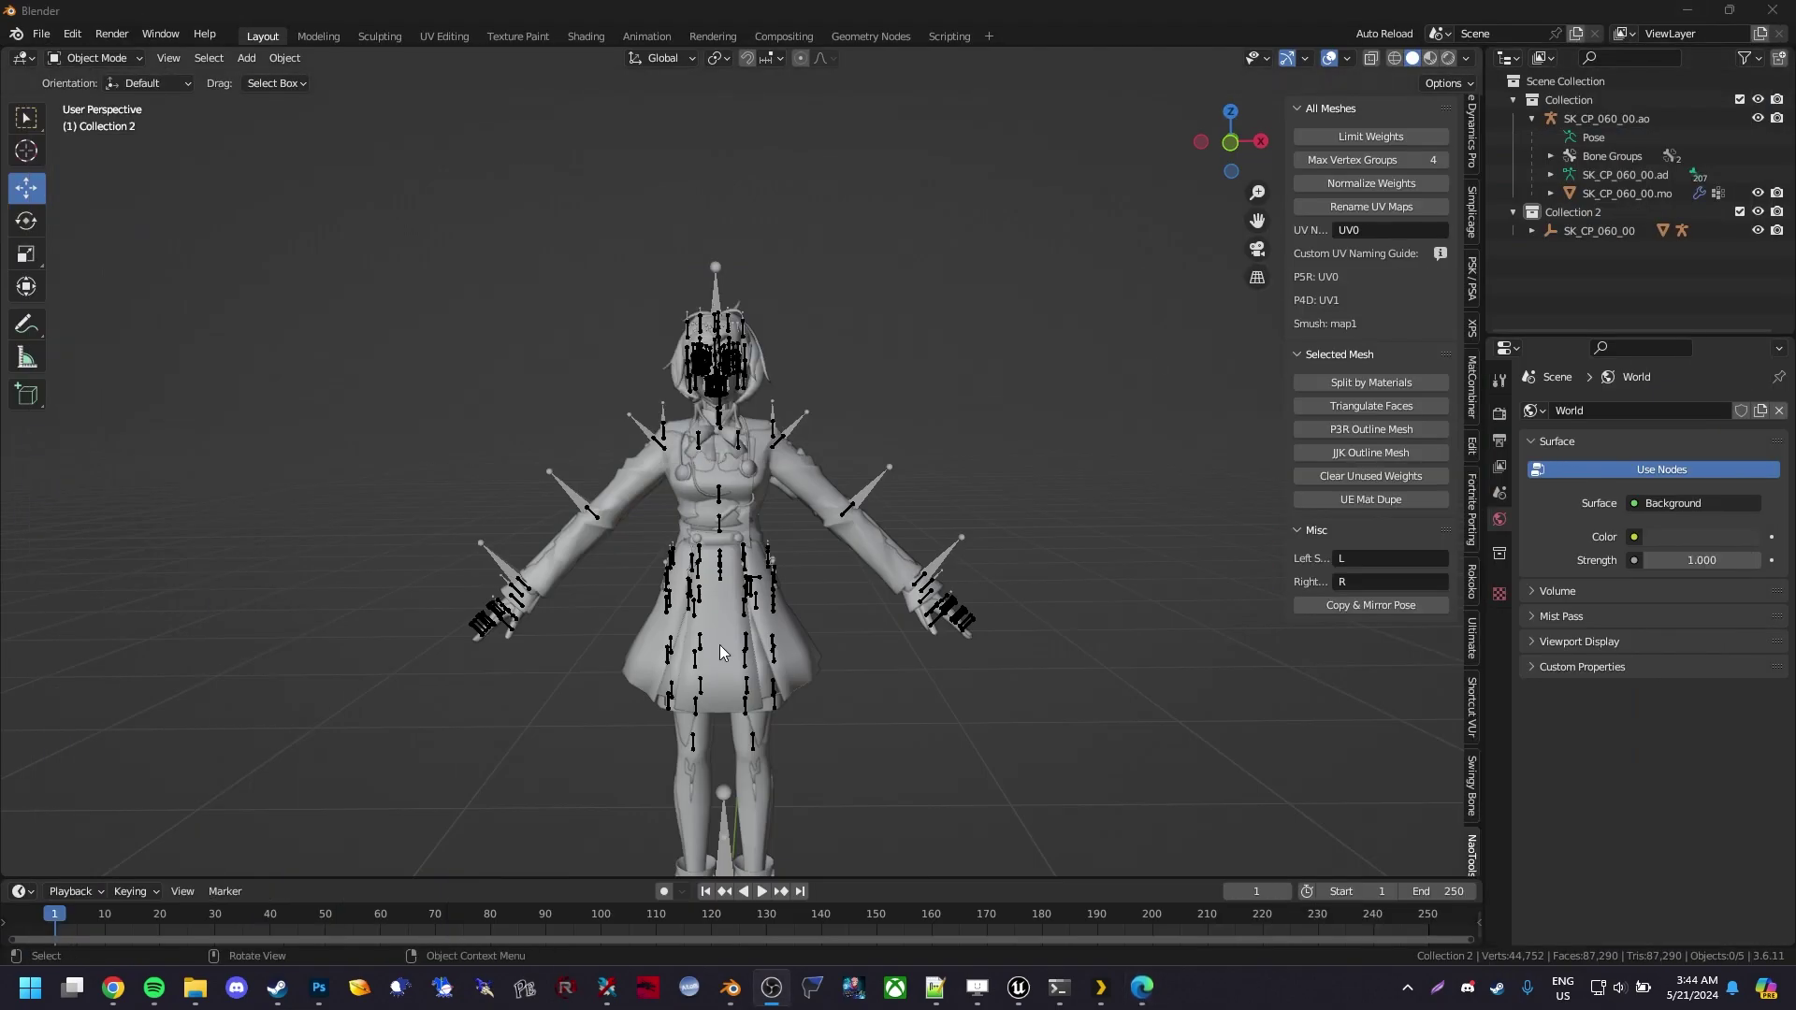
Select the SK_CP_060_00.mo mesh in Blender and hide Collection 2
middle_drag(746, 649, 804, 635)
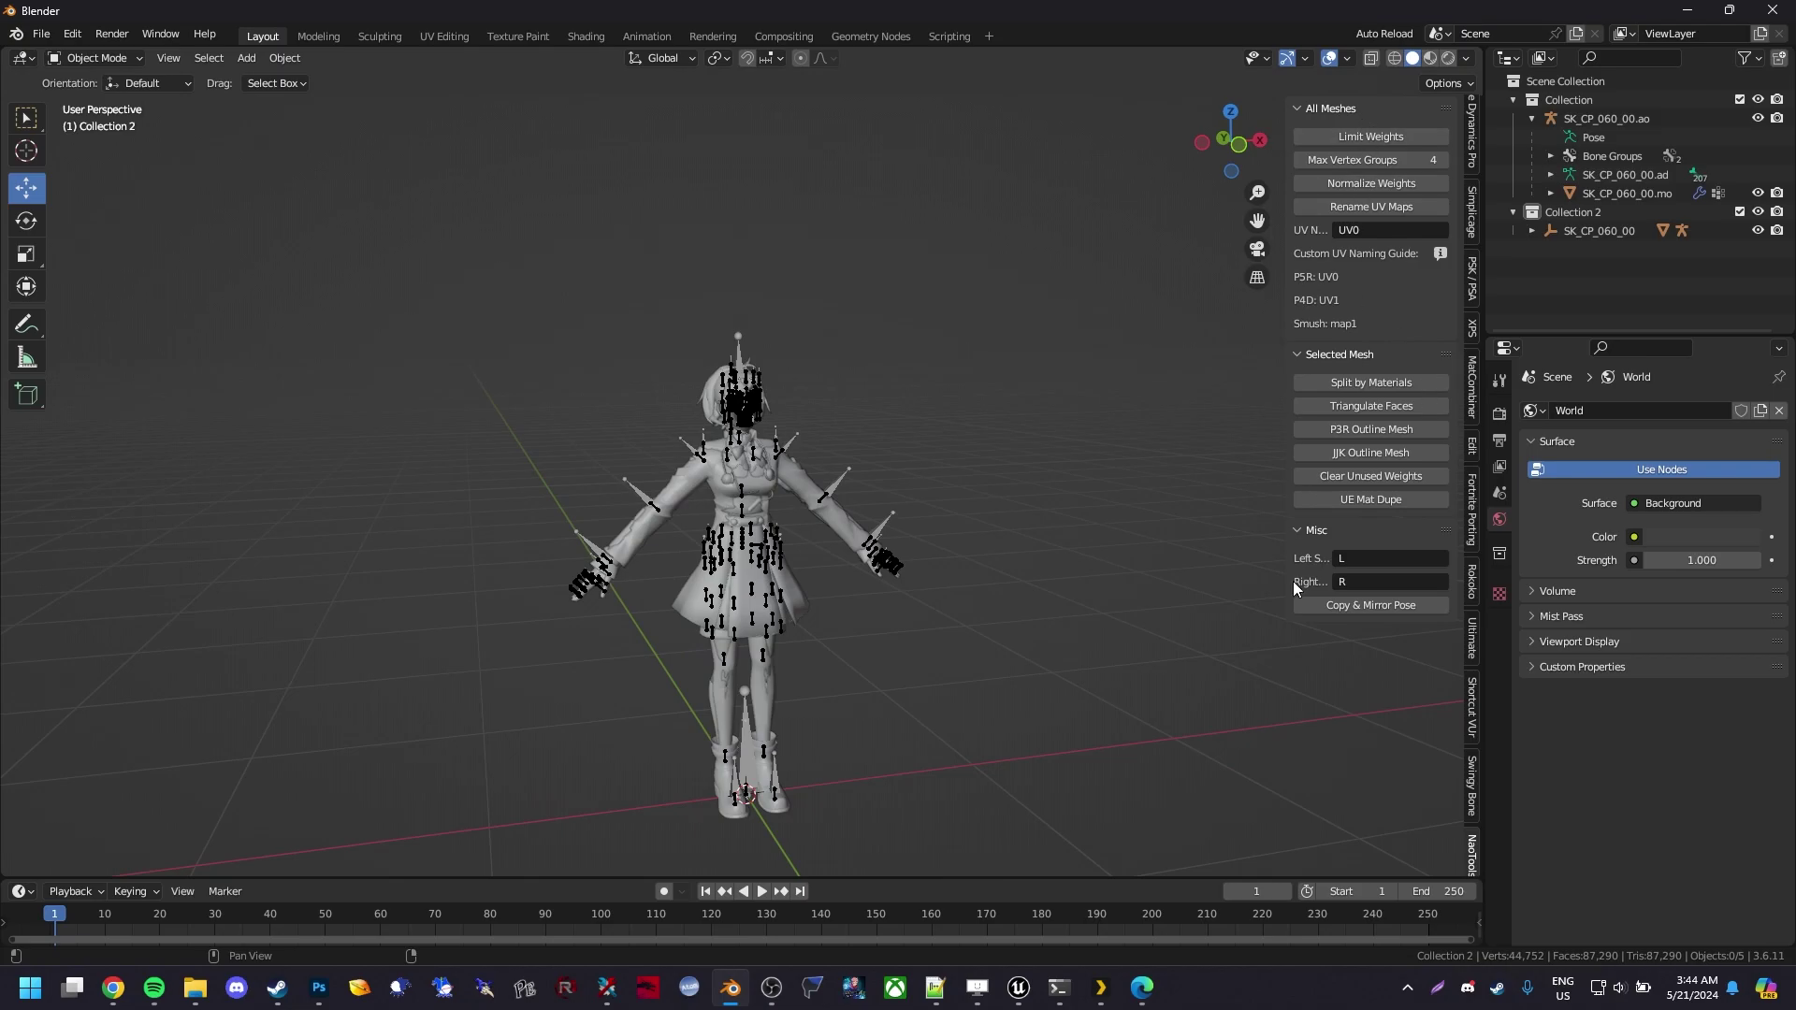
click(1603, 193)
click(1758, 212)
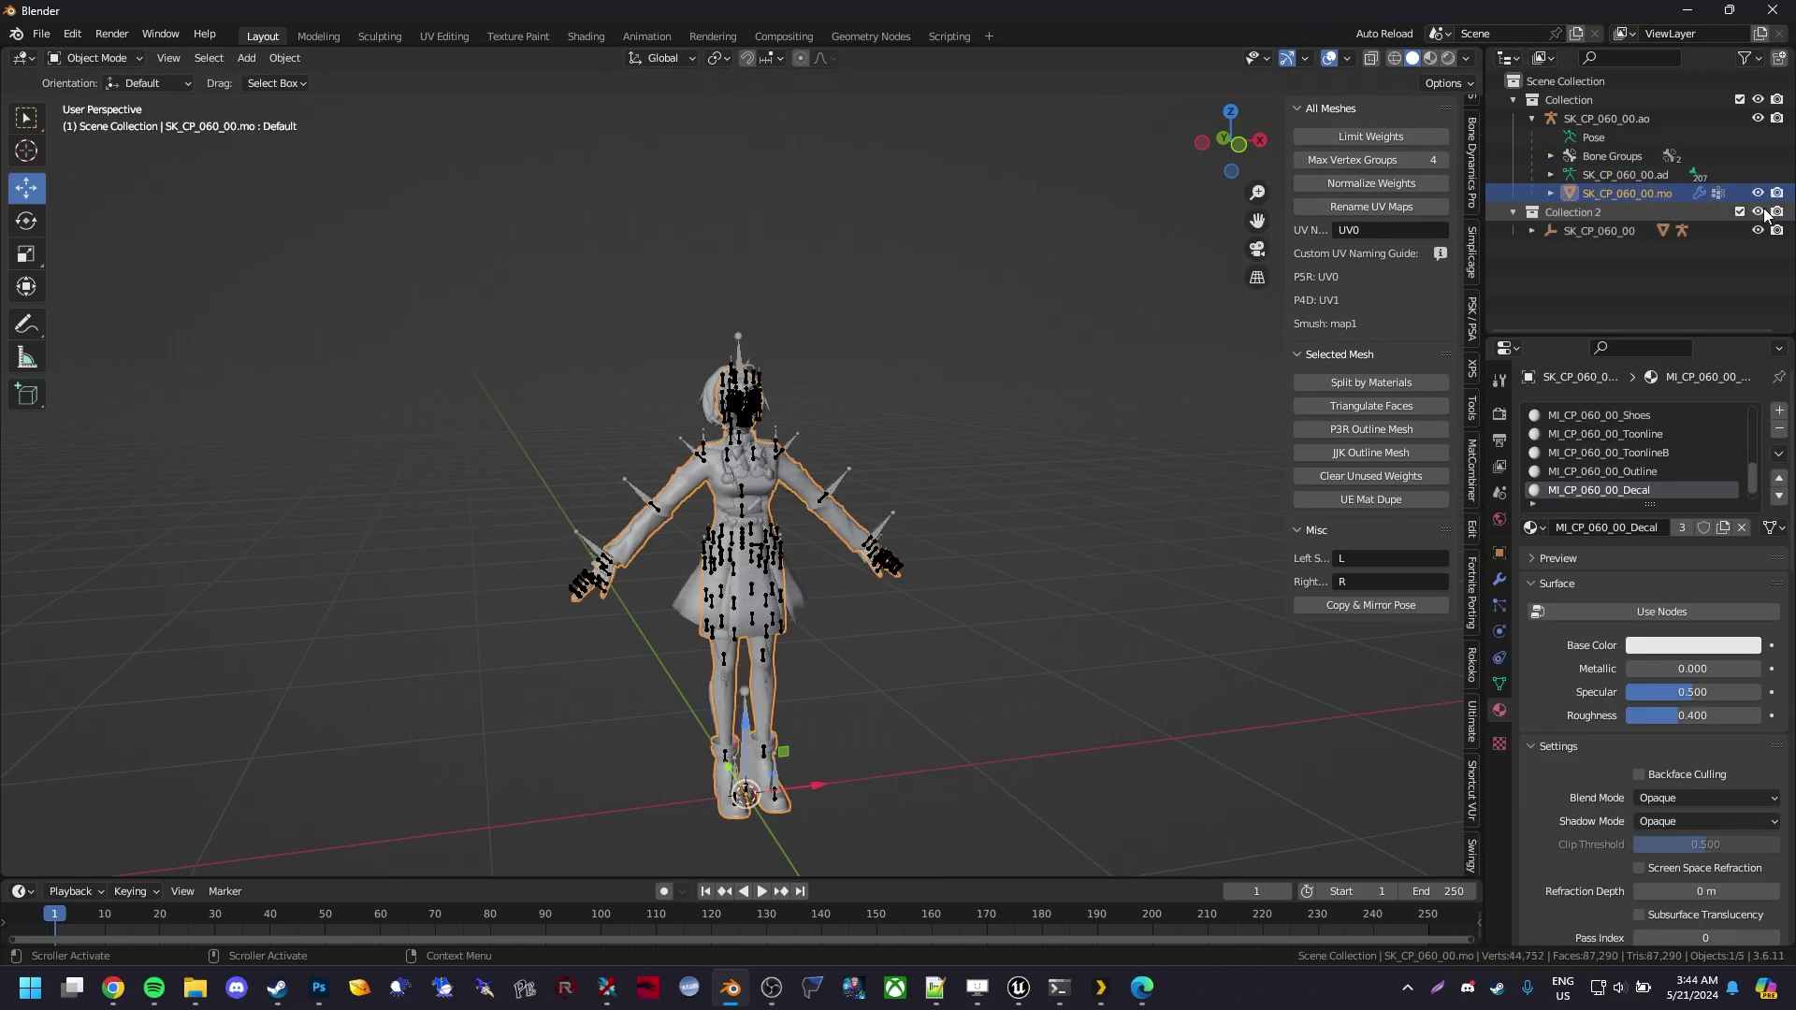
click(1758, 213)
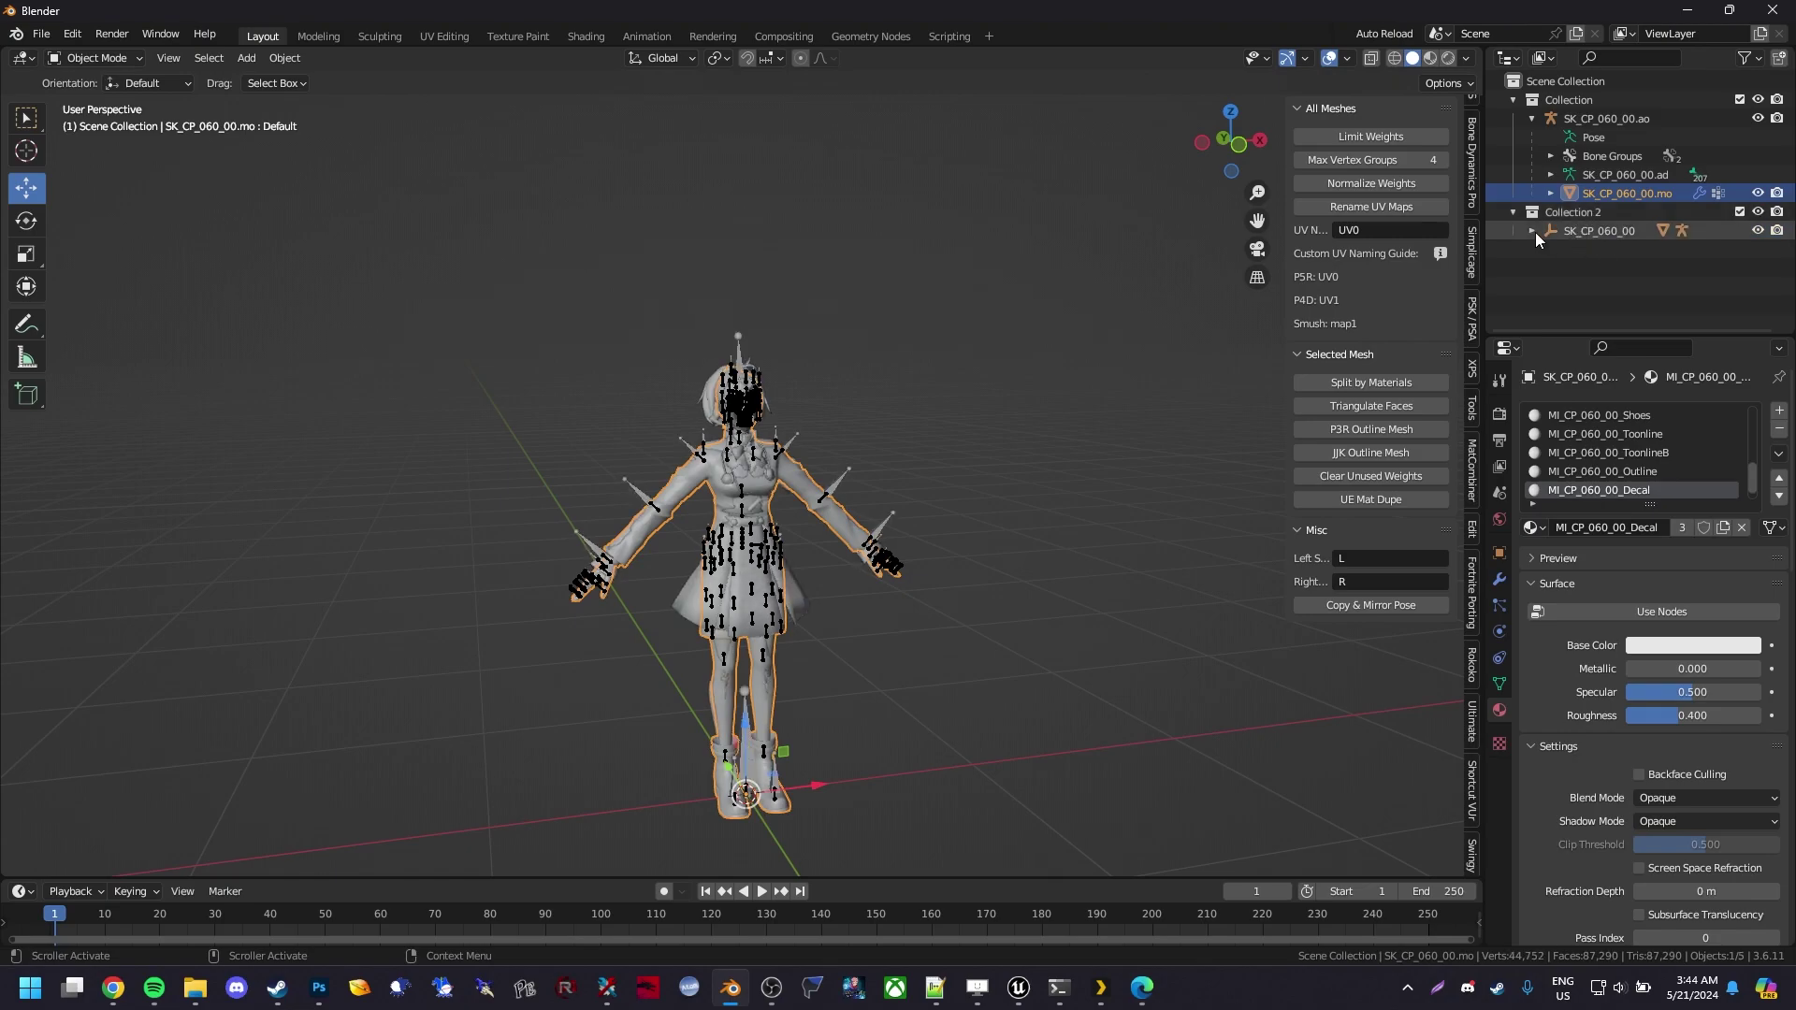
click(1533, 231)
click(1533, 231)
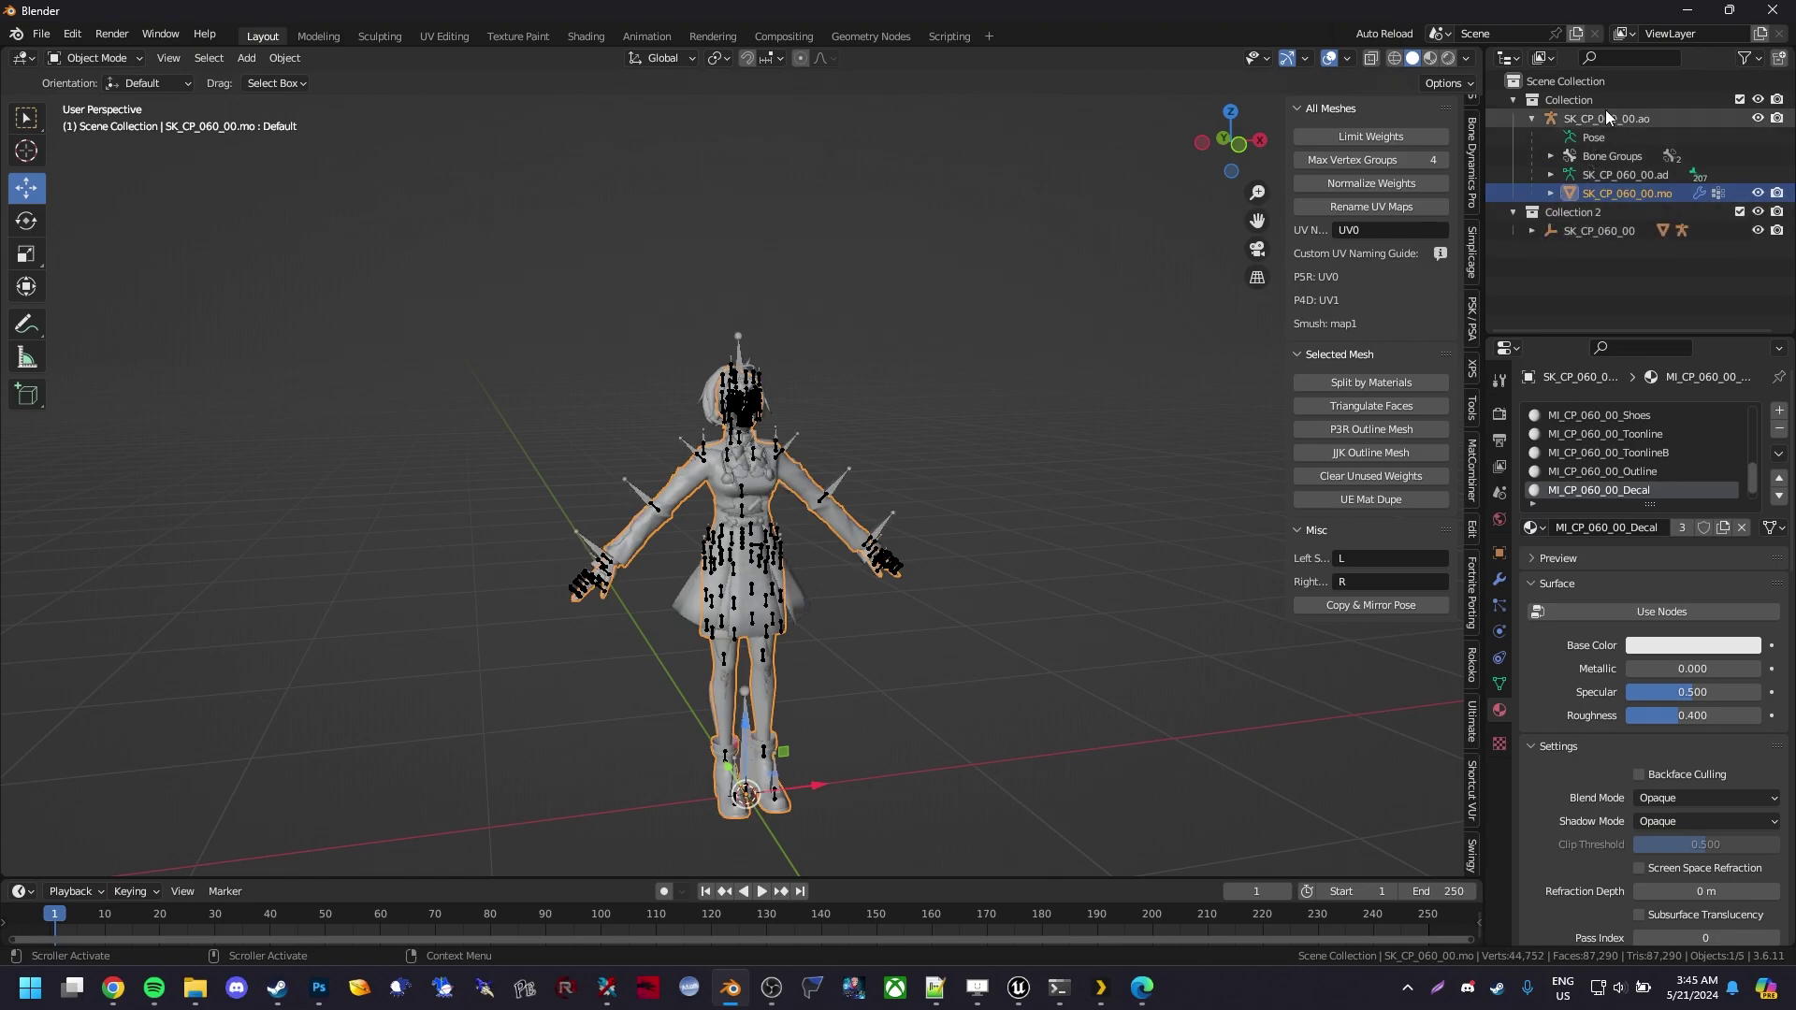
click(1758, 212)
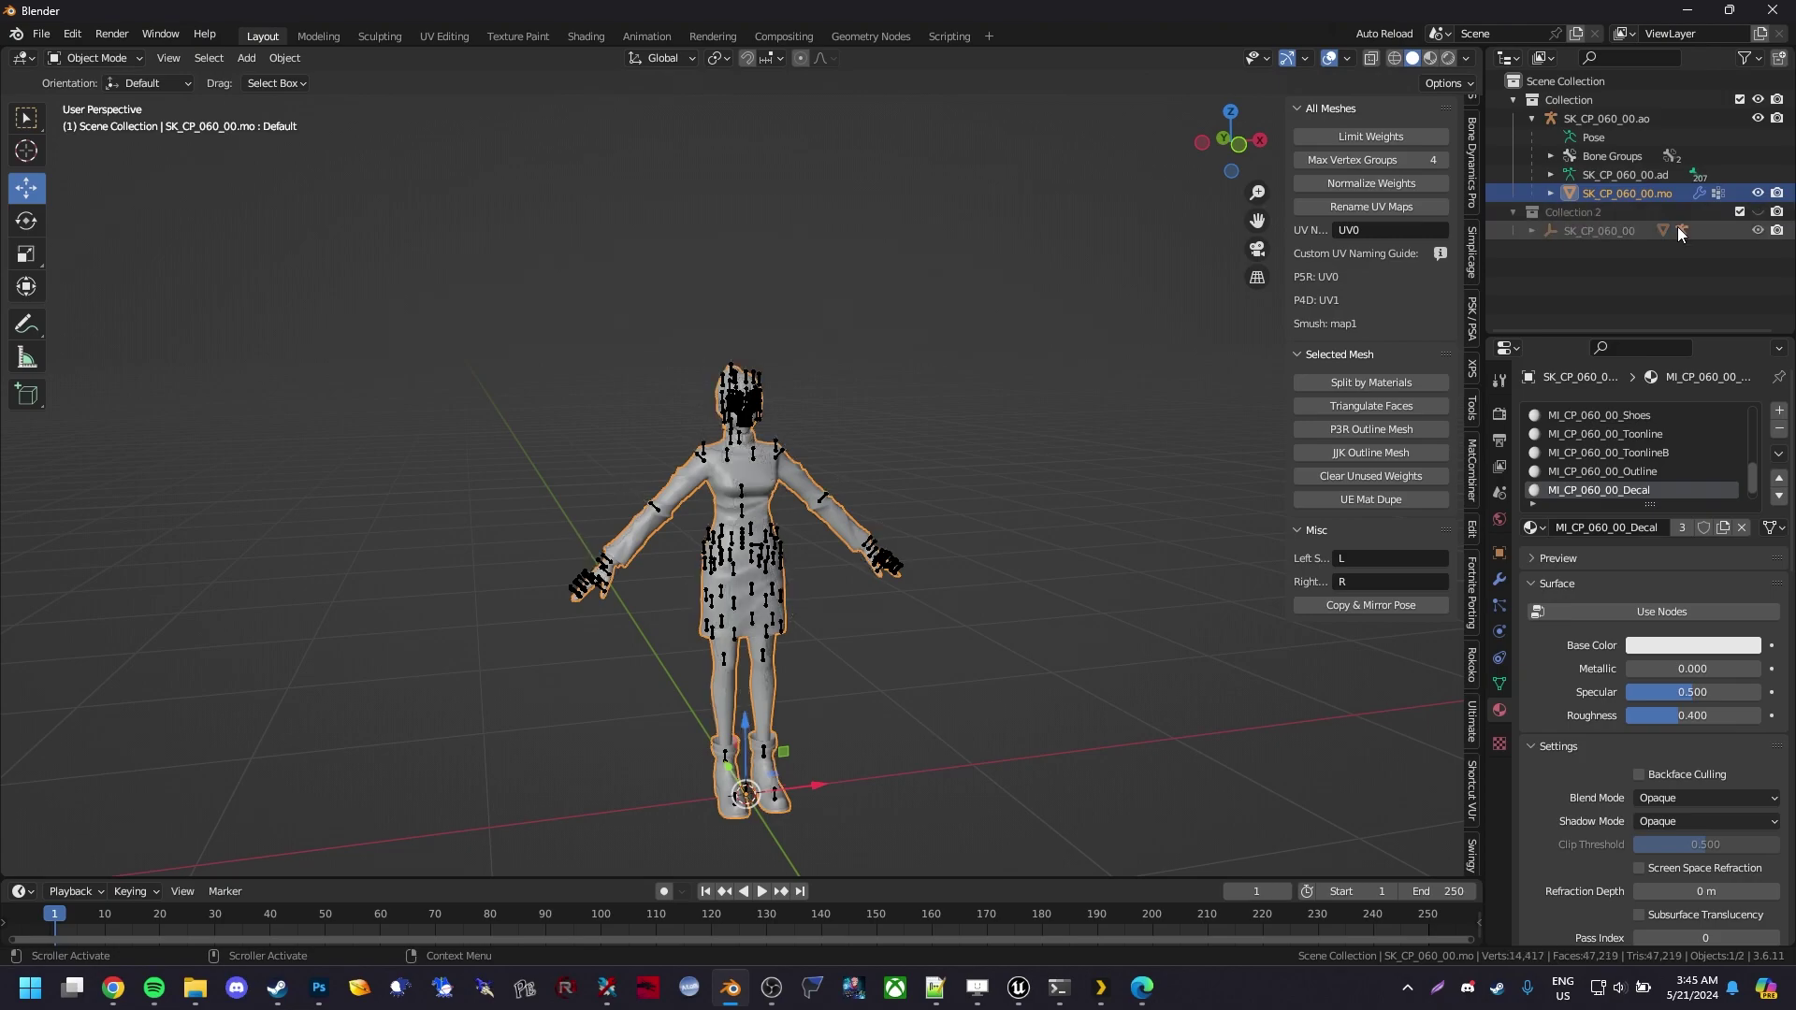
Look through the mesh's material slots, enter Edit Mode on SK_CP_060_00.mo and set face selection
scroll(906, 456, up, 5)
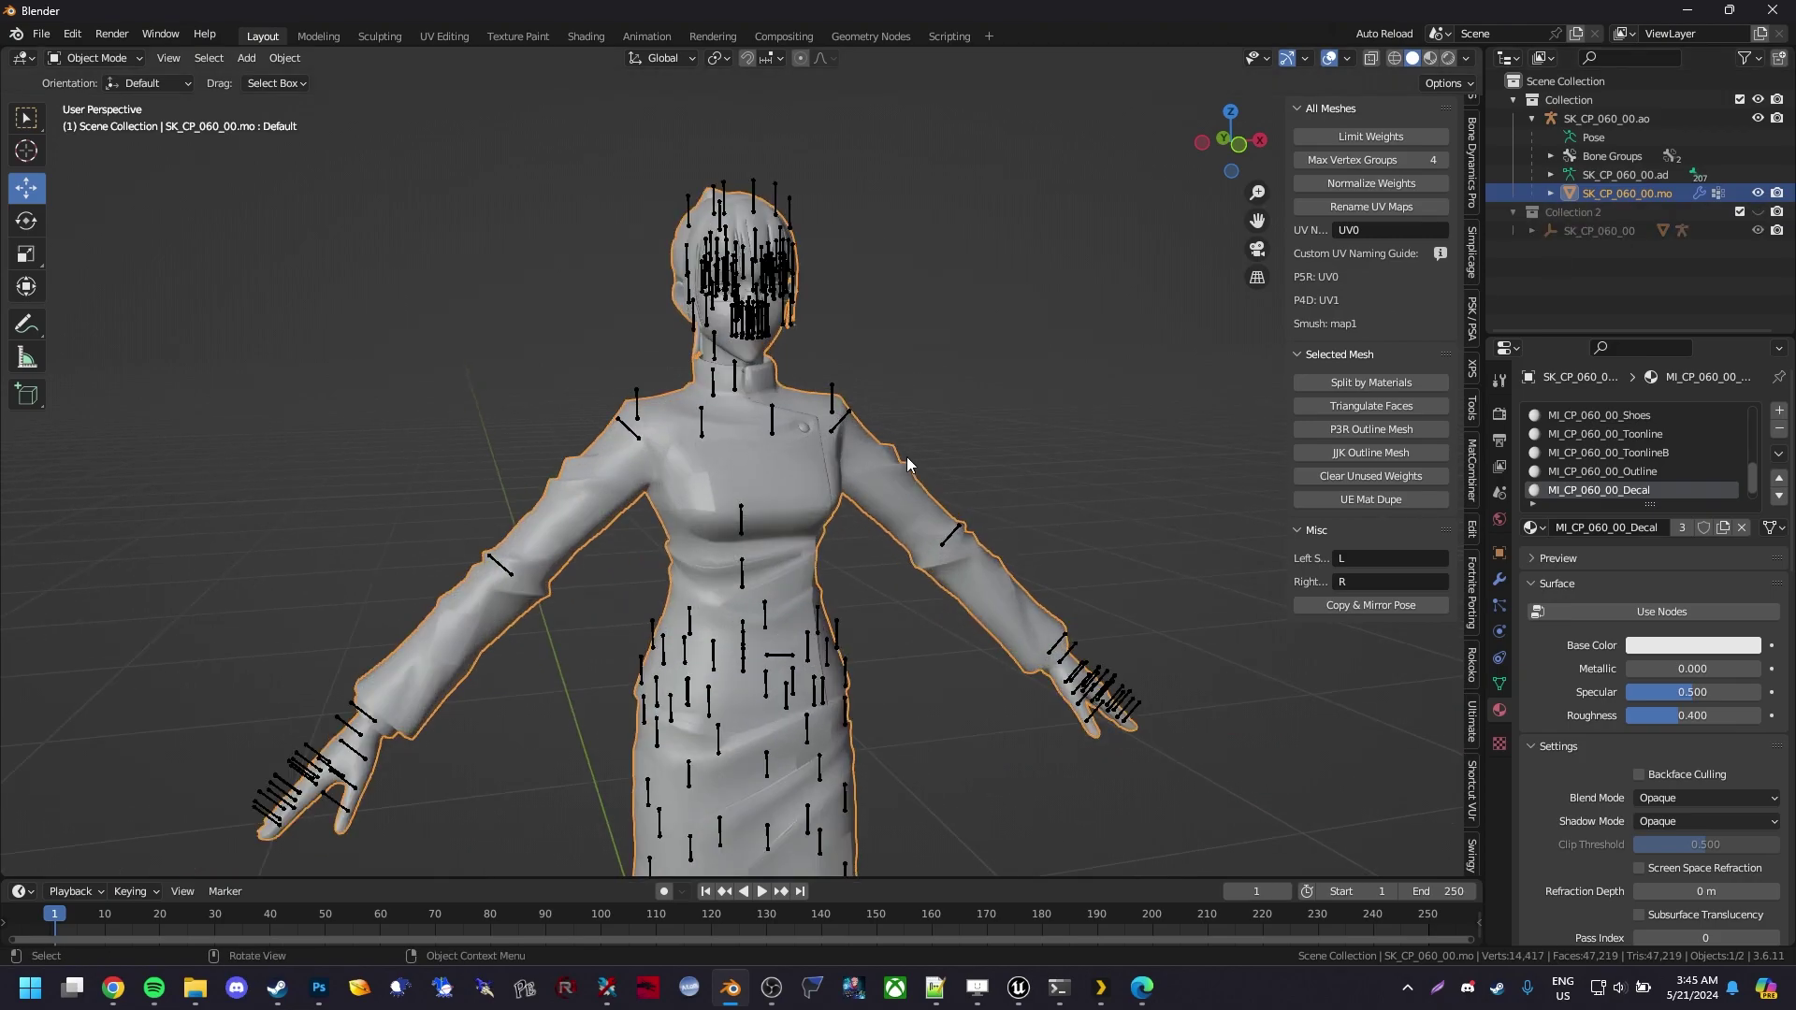
scroll(1569, 439, up, 5)
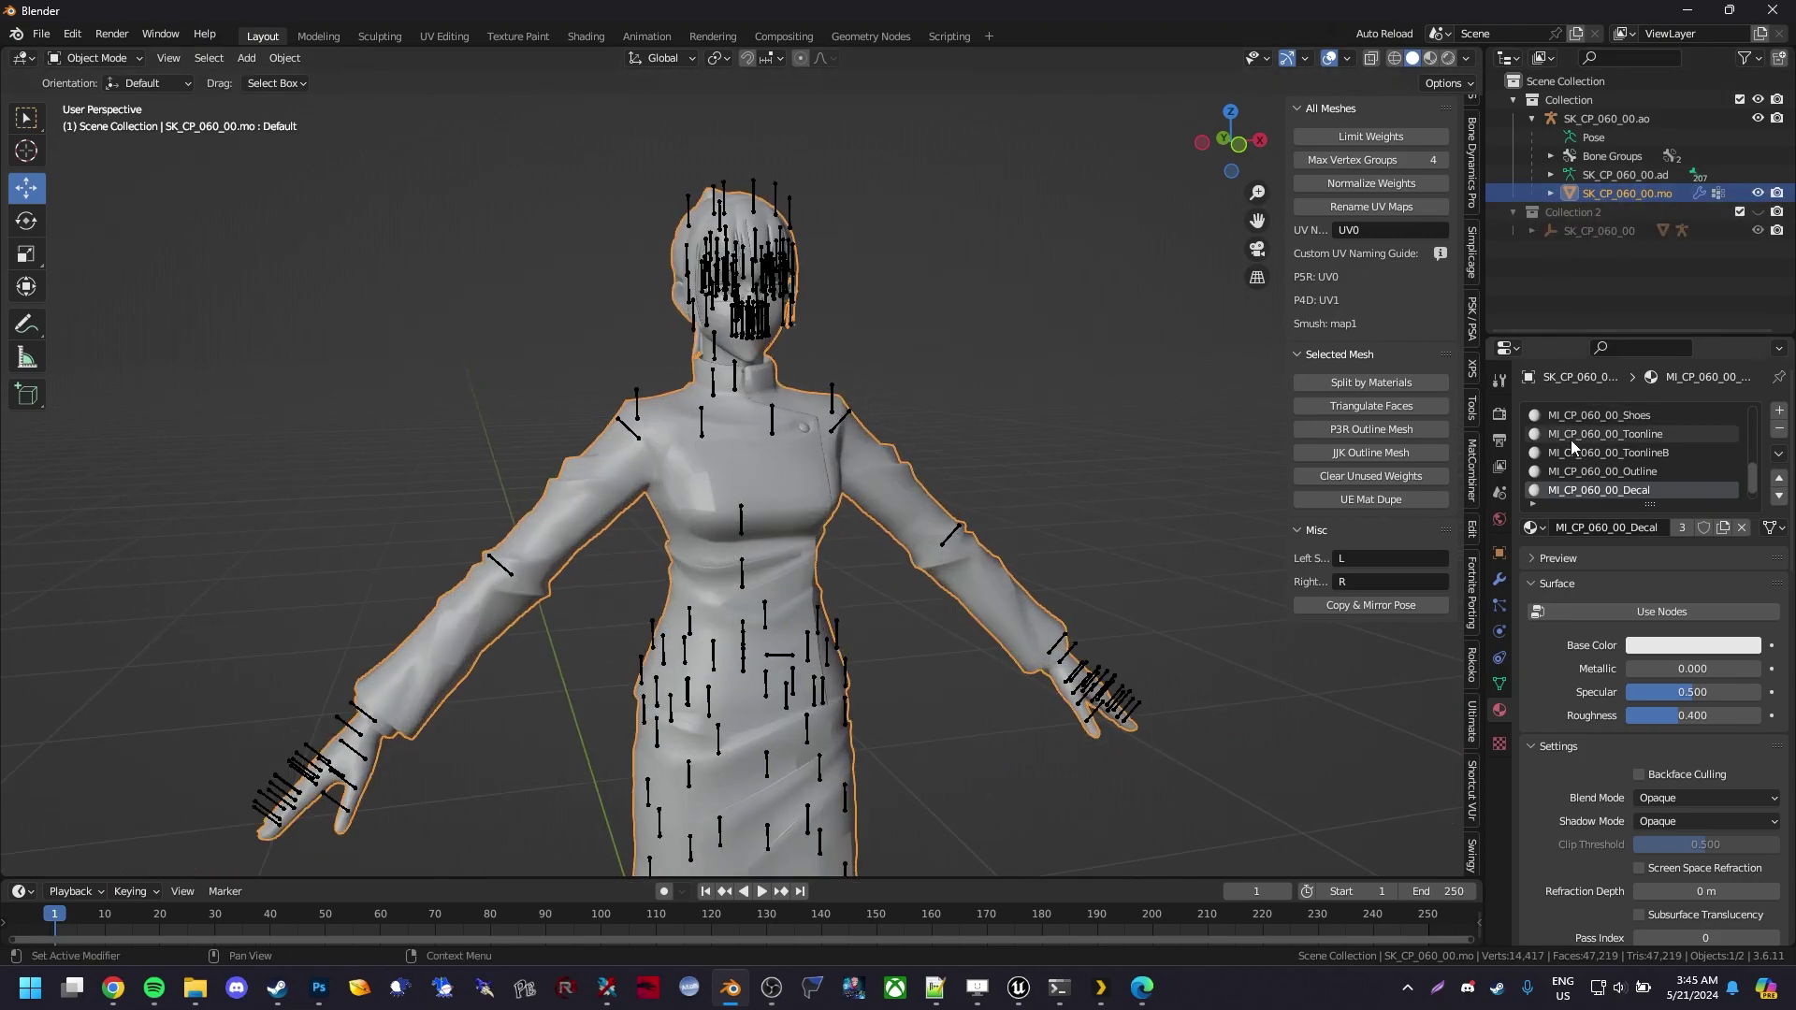
scroll(1573, 452, down, 5)
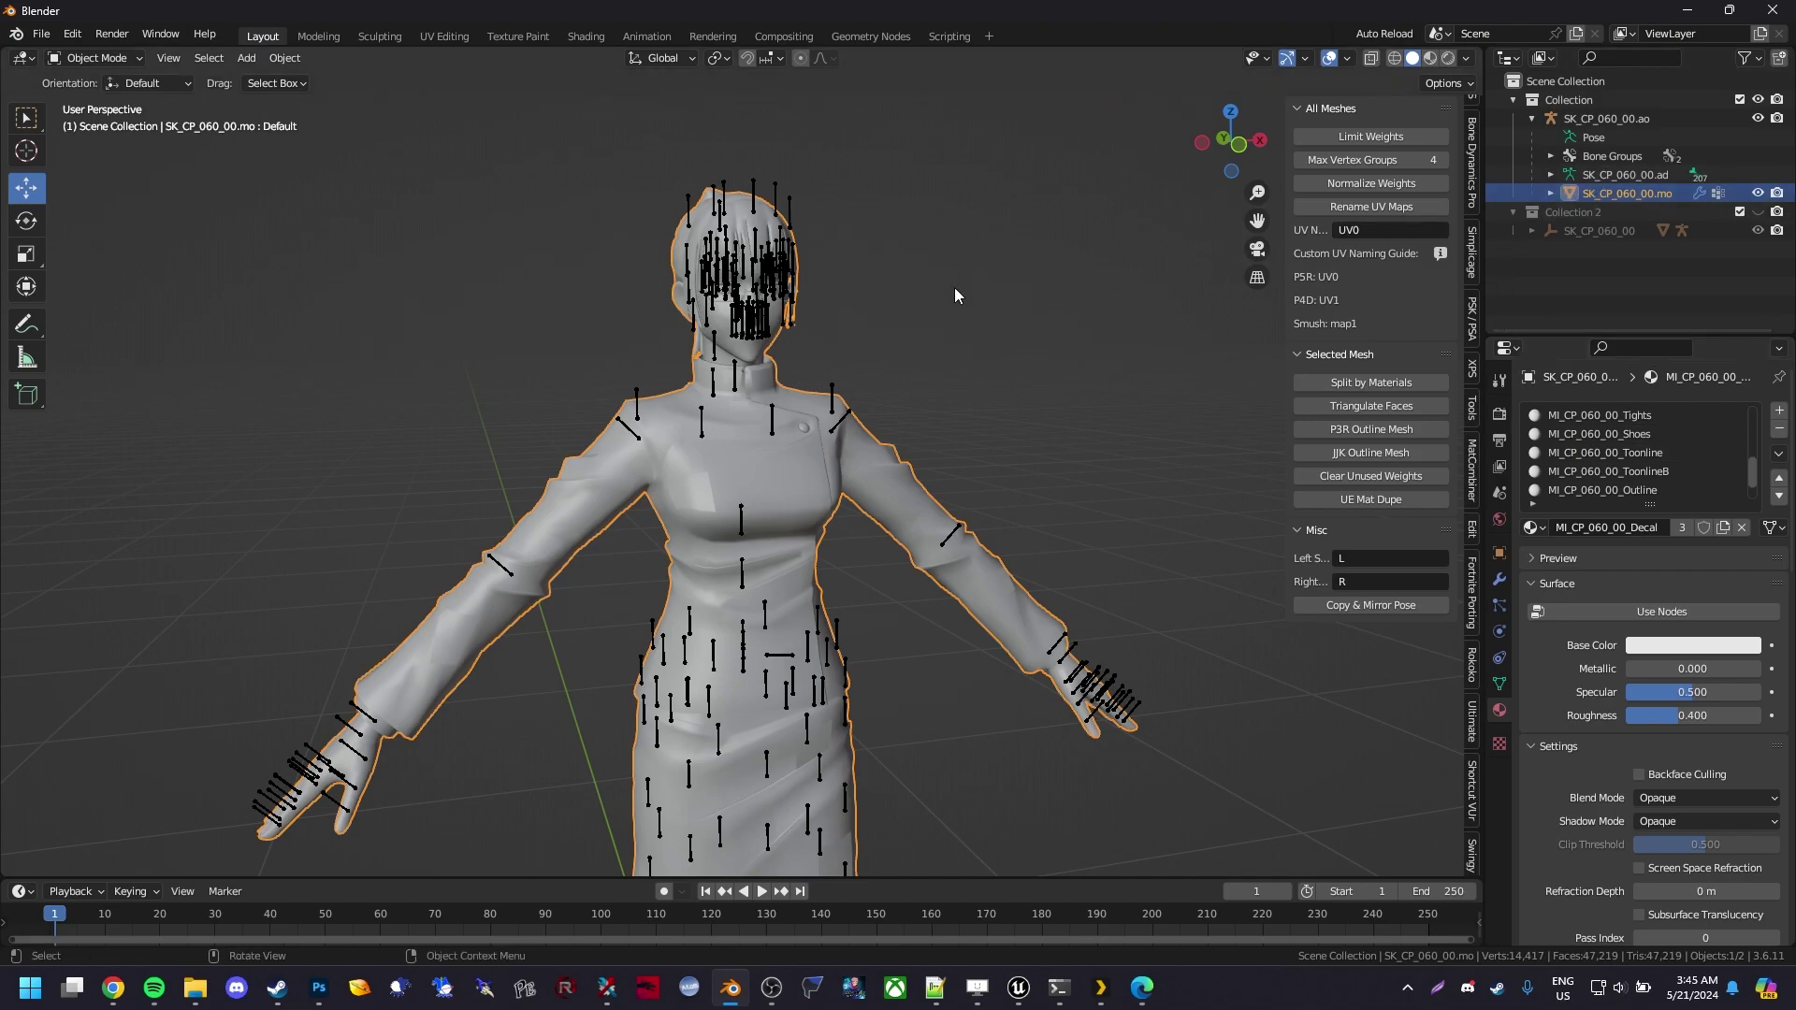
key(Tab)
scroll(954, 468, up, 8)
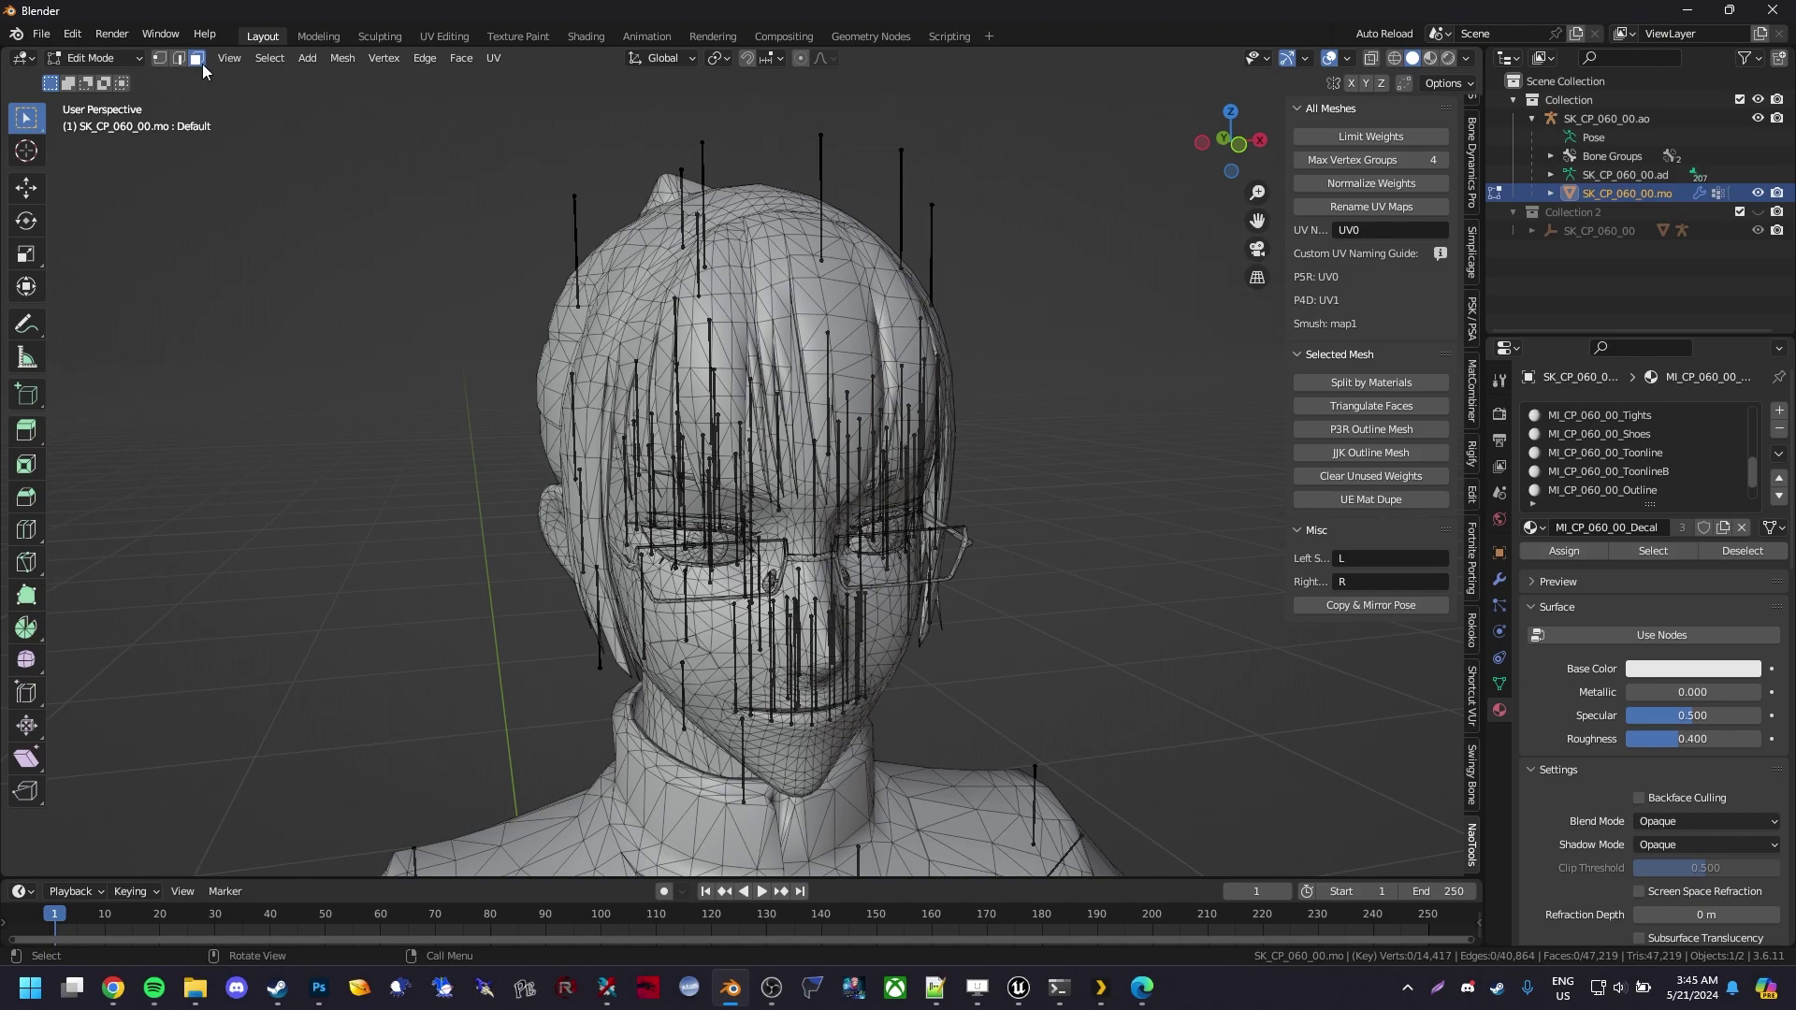
click(158, 58)
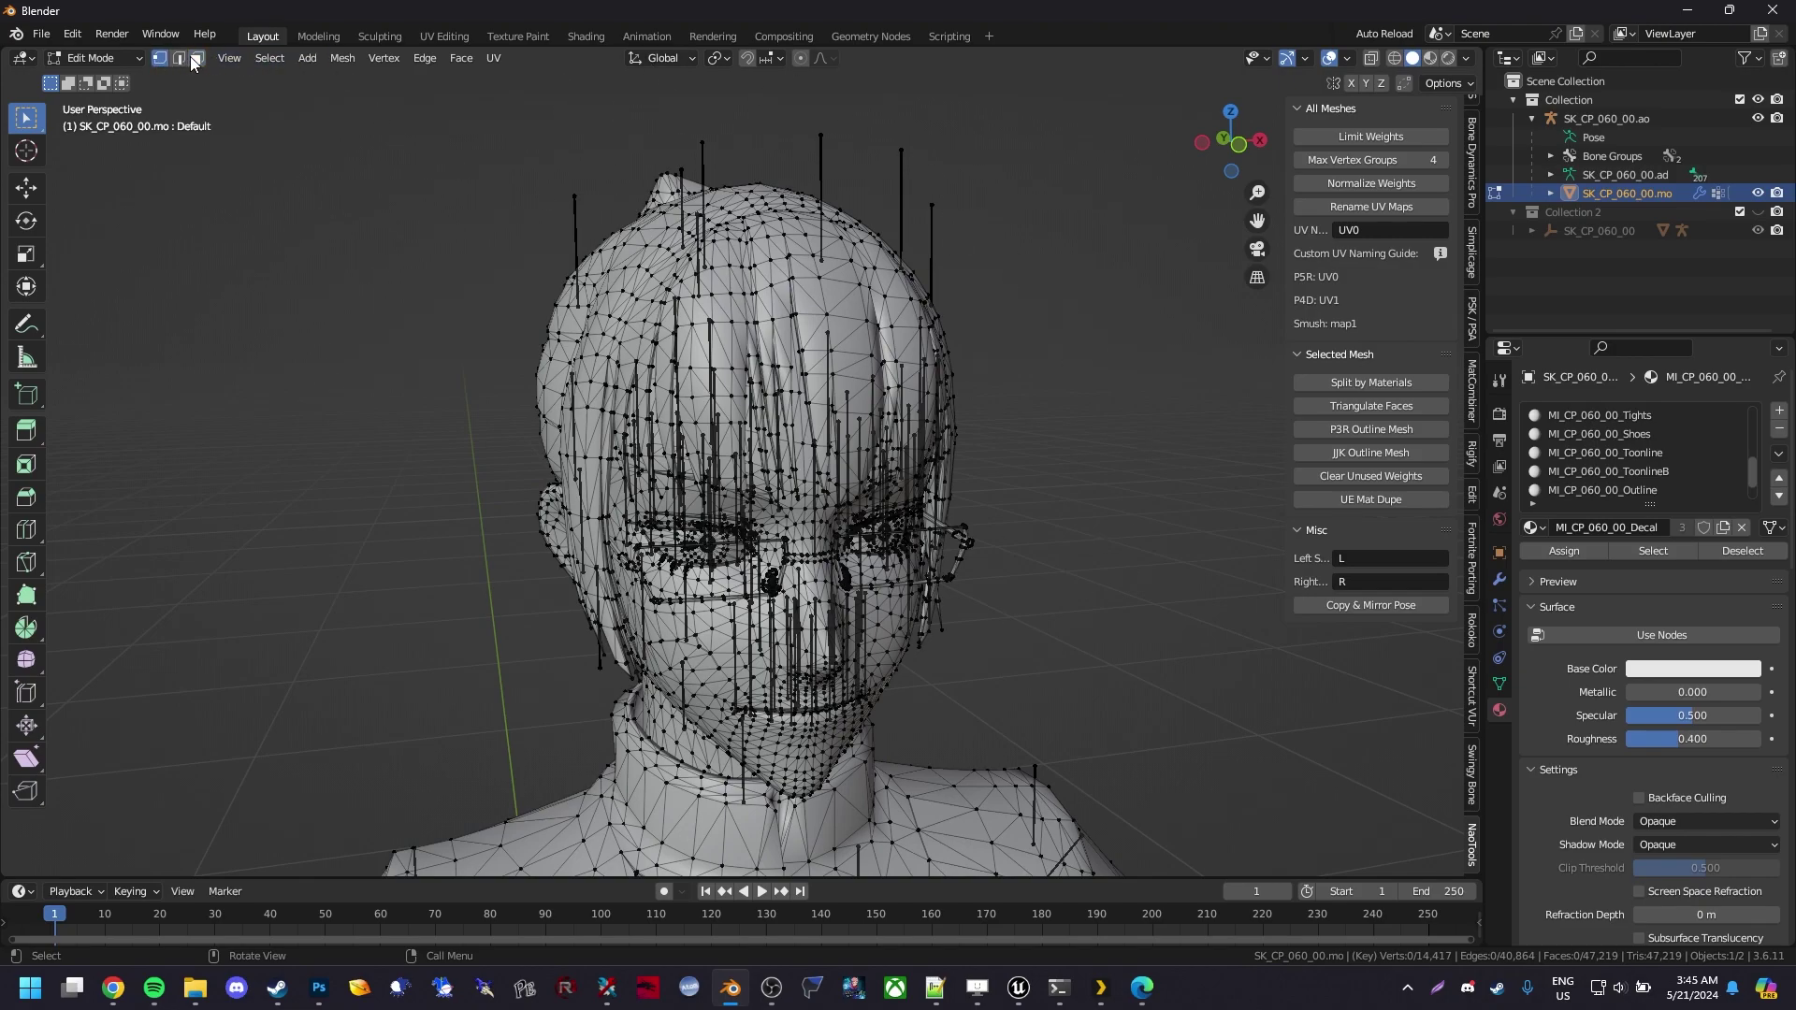
click(196, 59)
Duplicate one triangle on the character's cheek in place, separate the selection into its own object and return to Object Mode
scroll(804, 477, up, 6)
click(790, 479)
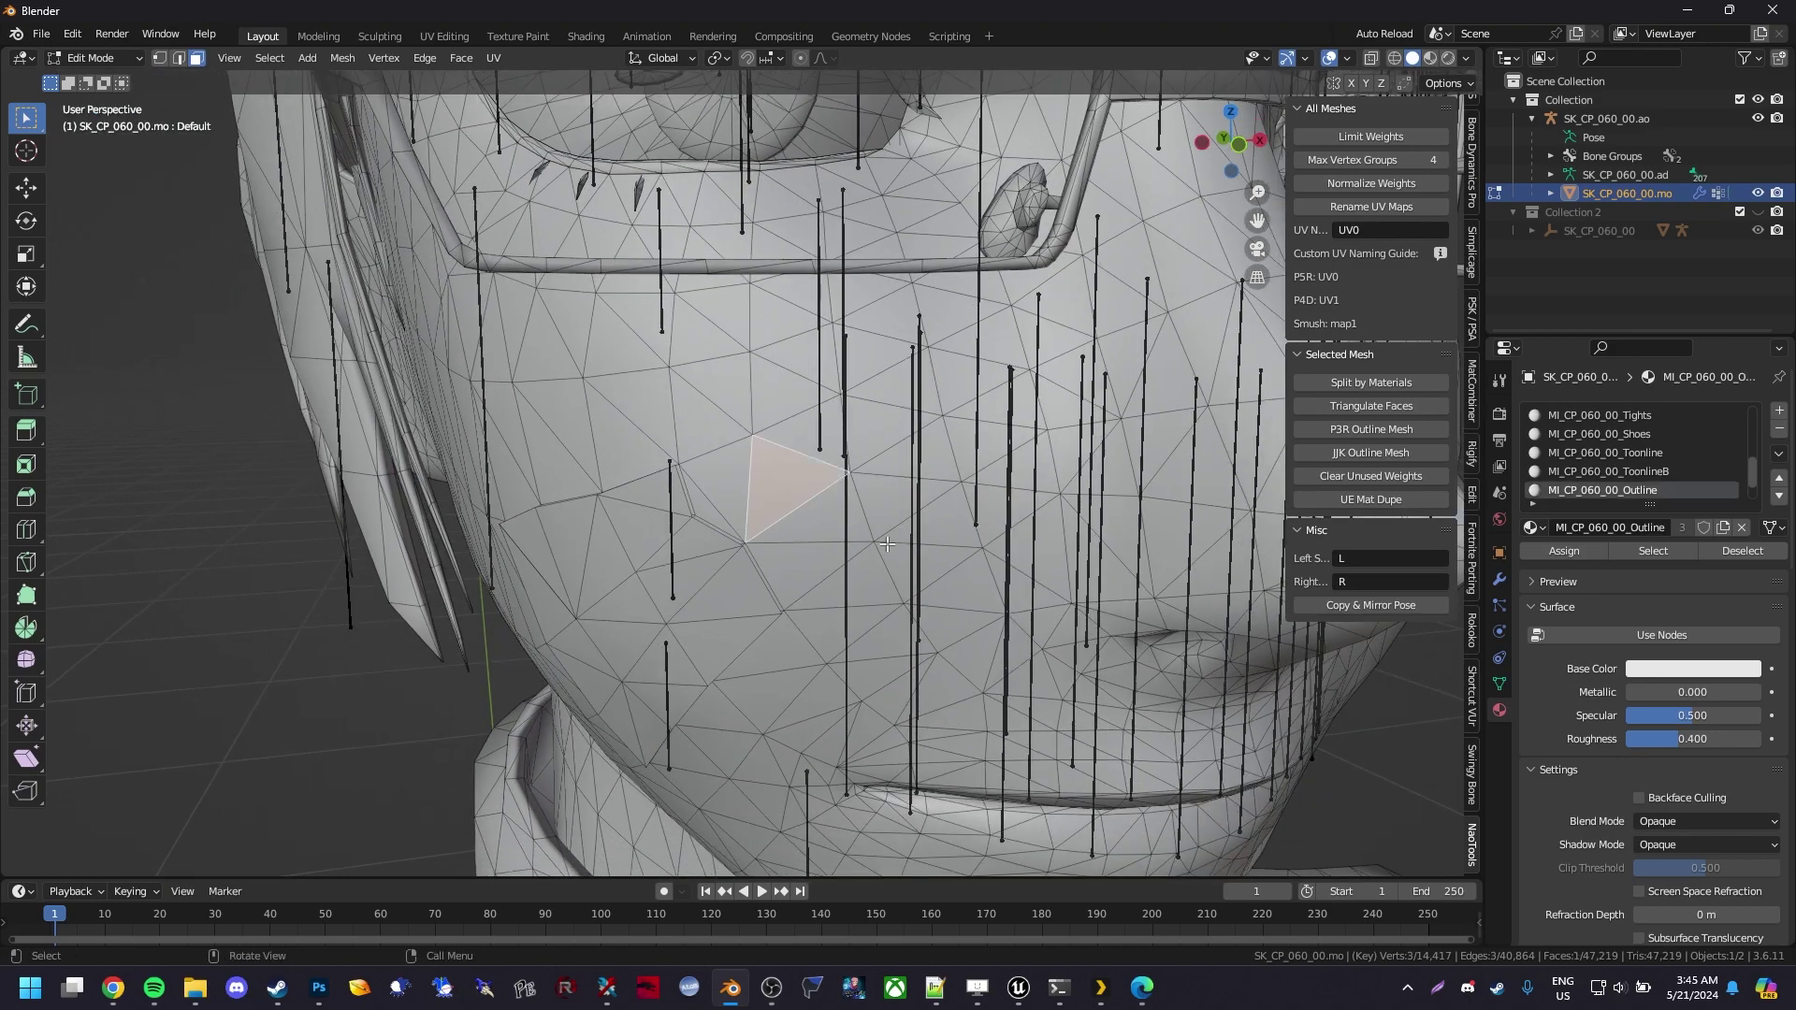
key(shift+d)
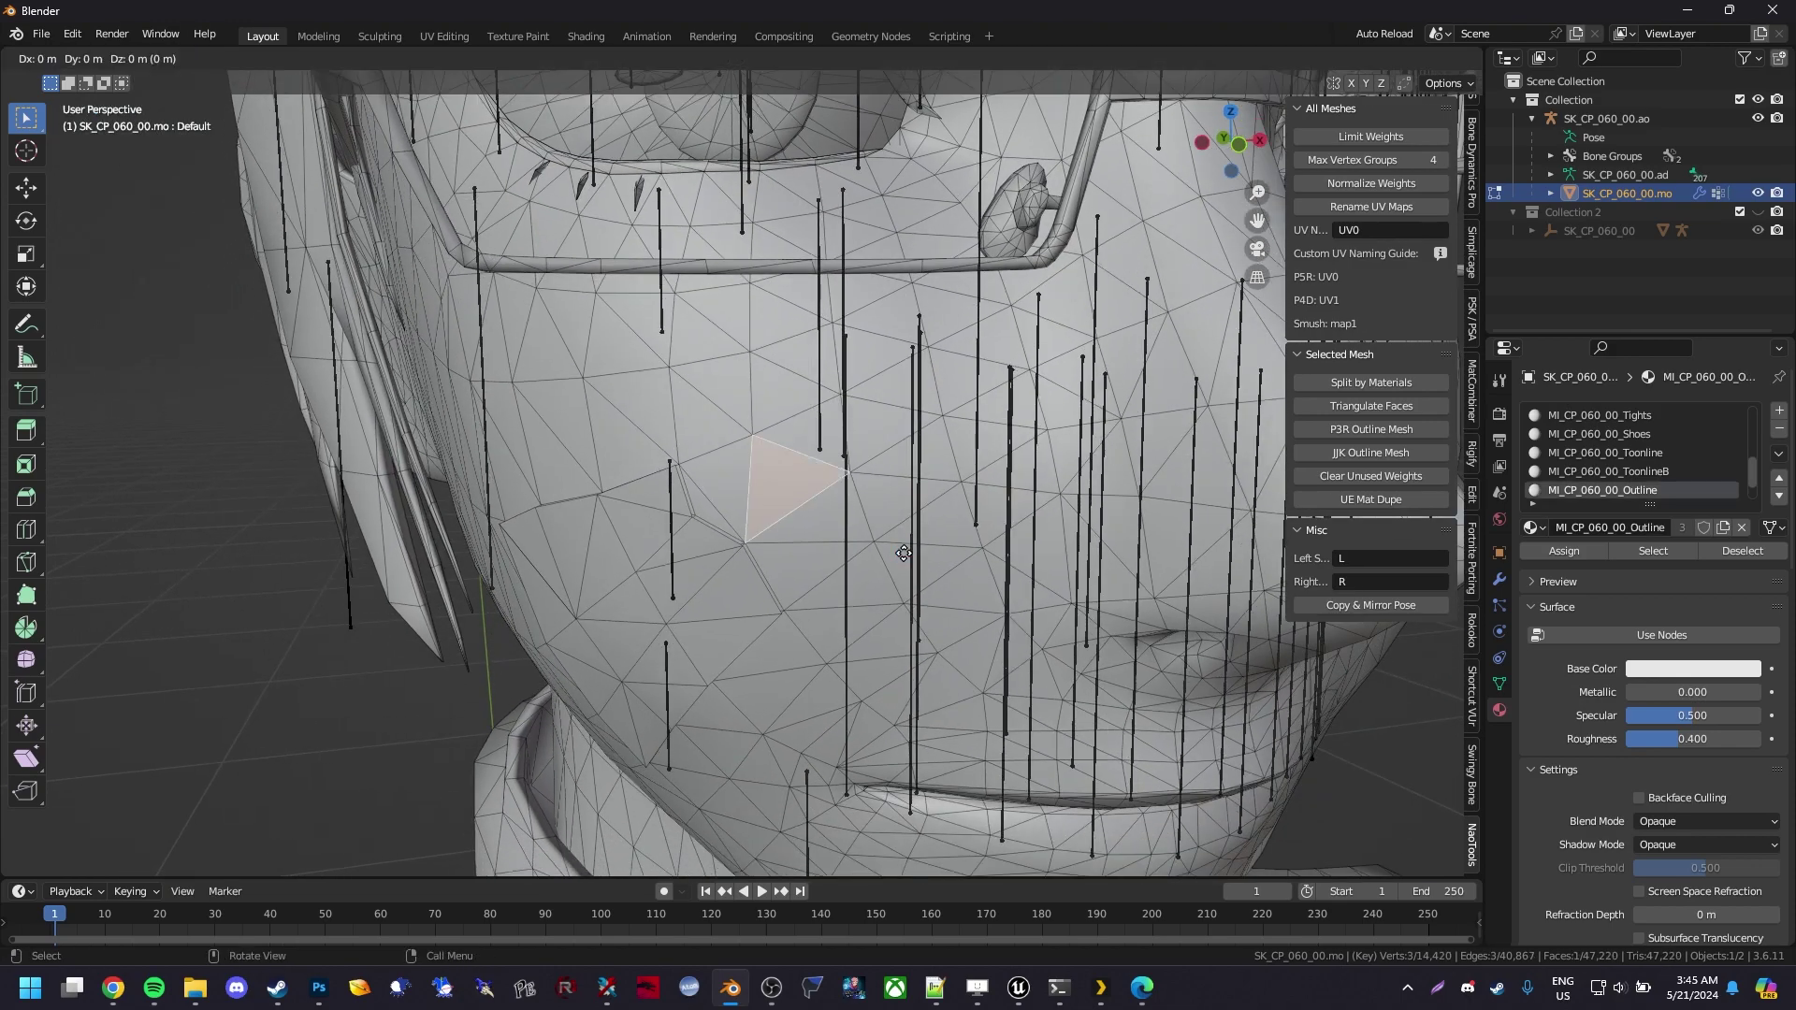
right_click(904, 553)
right_click(904, 557)
mouse_move(968, 731)
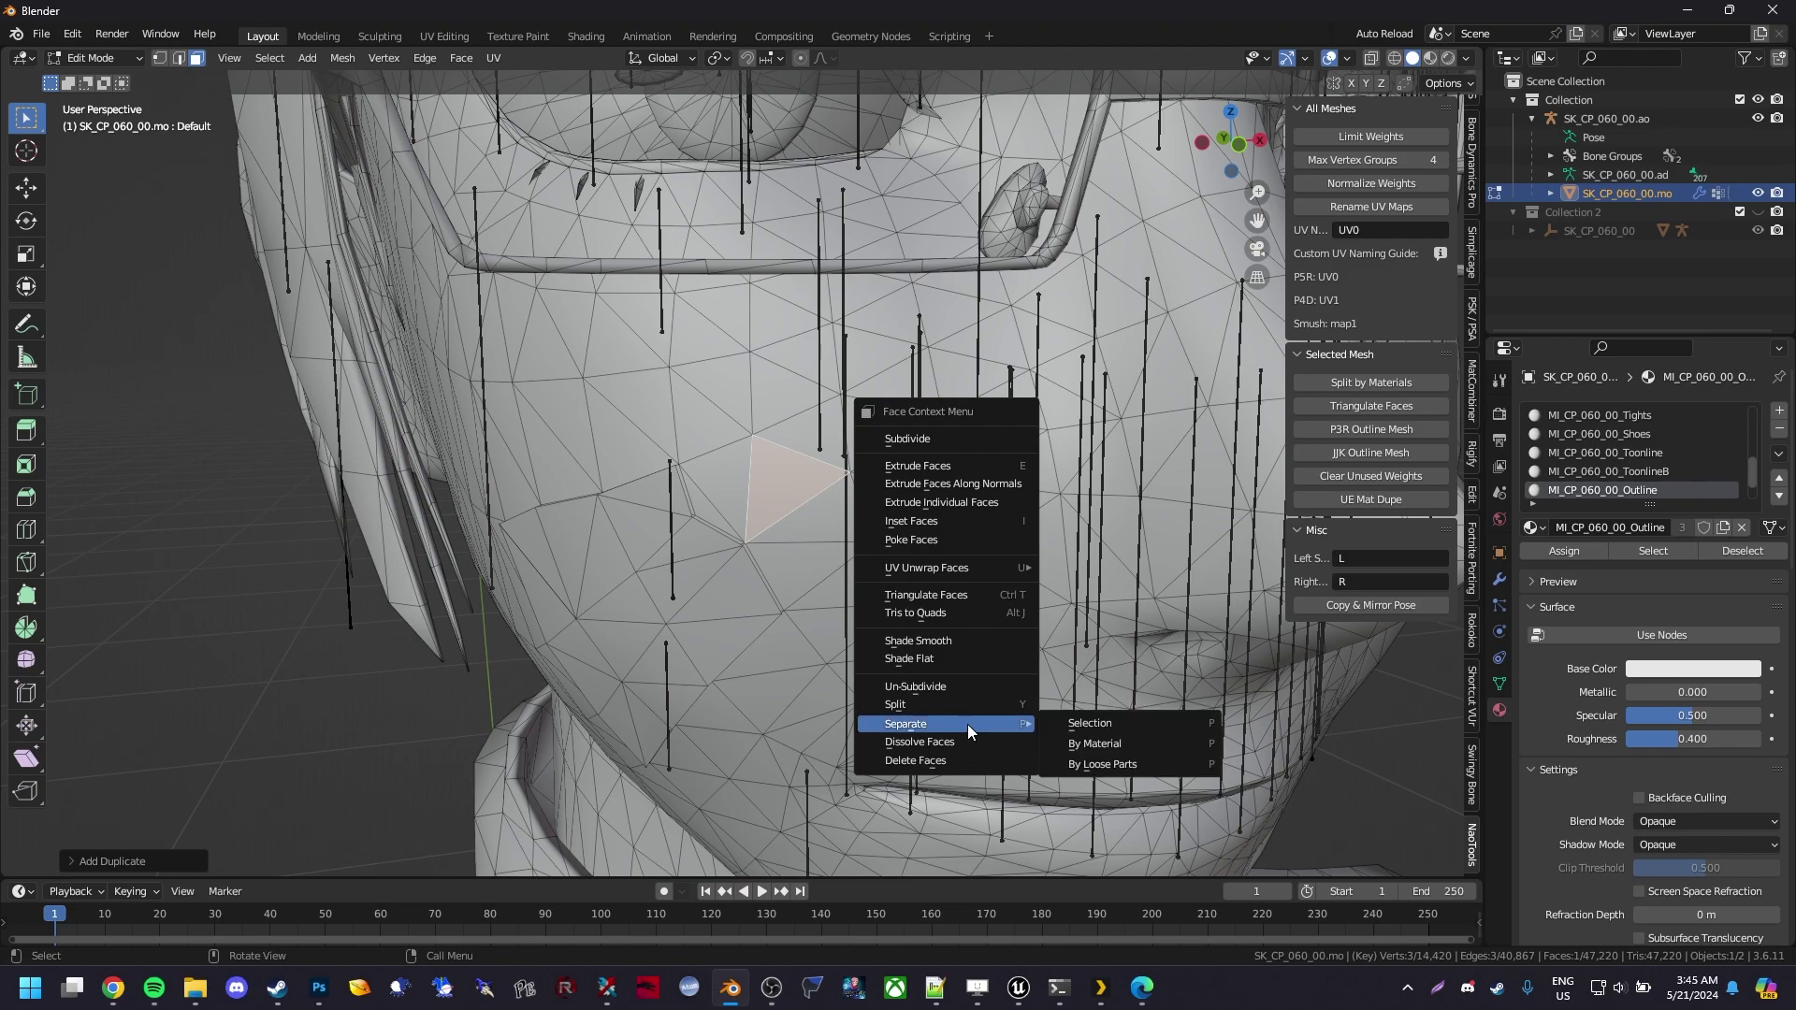
click(1097, 723)
key(Tab)
Select the separated cheek triangle and set its origin to its geometry
scroll(847, 598, down, 6)
click(769, 484)
middle_drag(842, 482, 1103, 505)
scroll(1021, 502, up, 5)
scroll(1109, 518, down, 3)
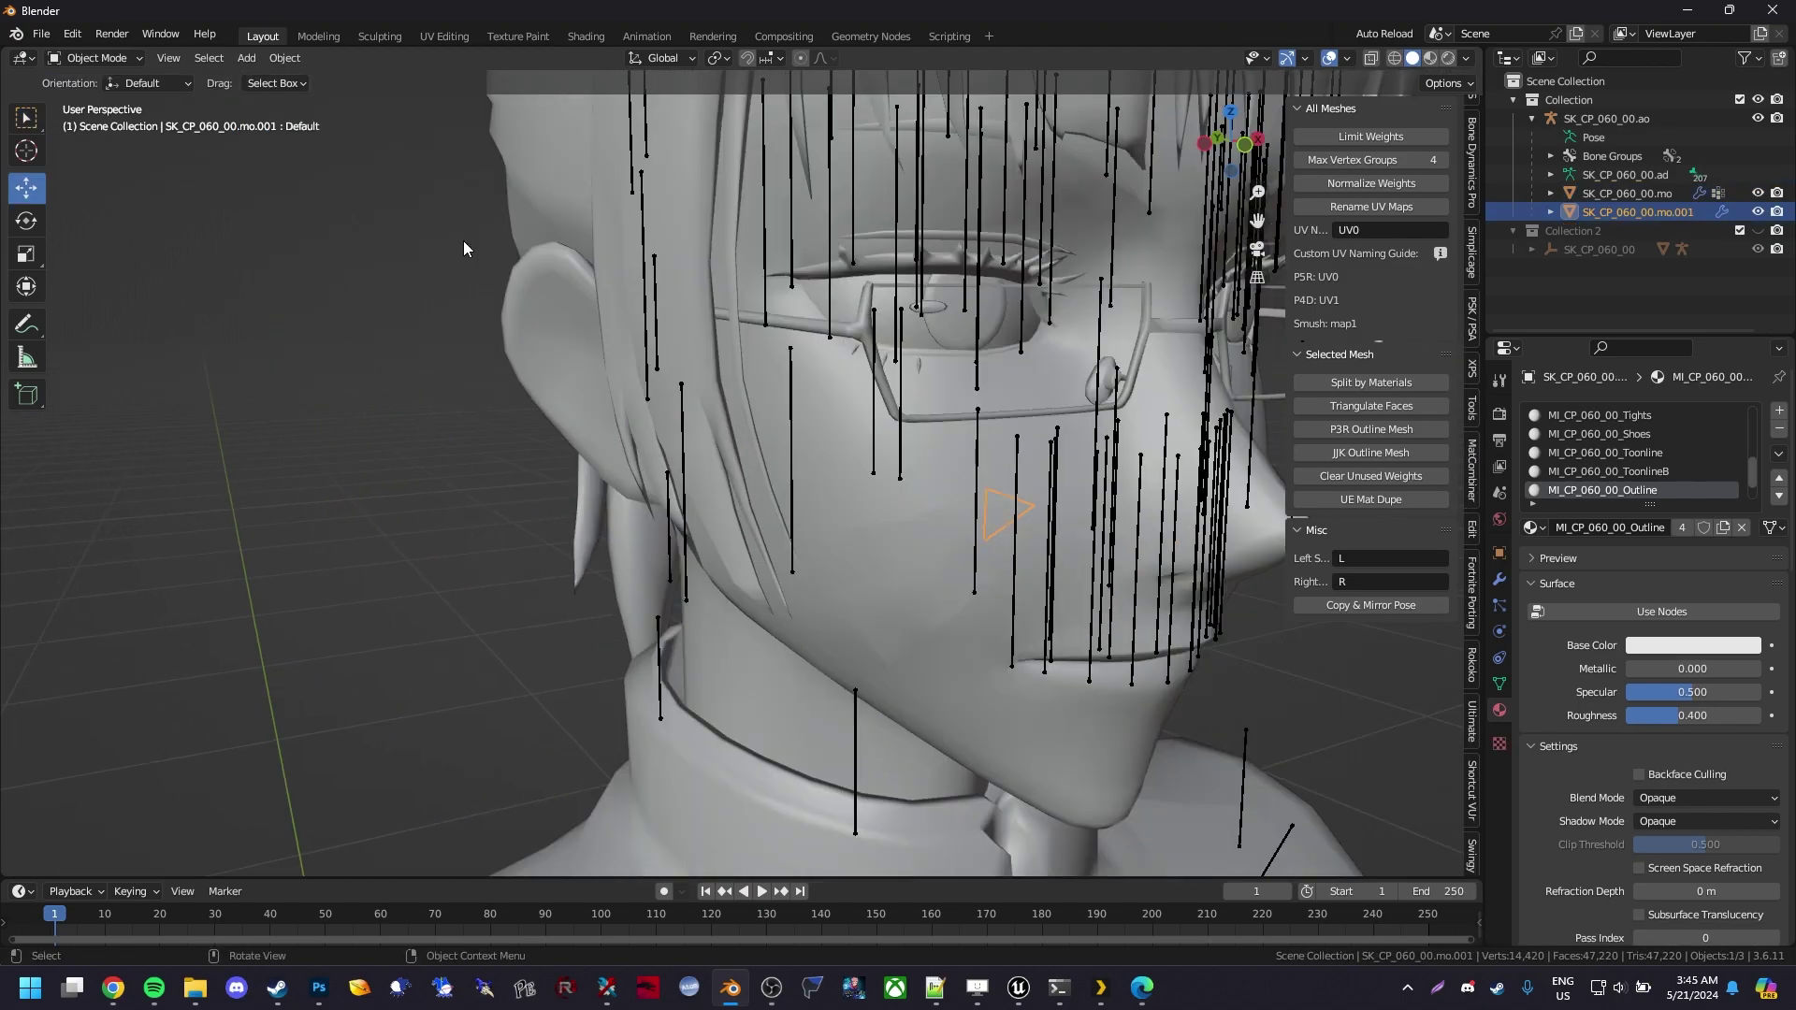
click(271, 62)
mouse_move(411, 98)
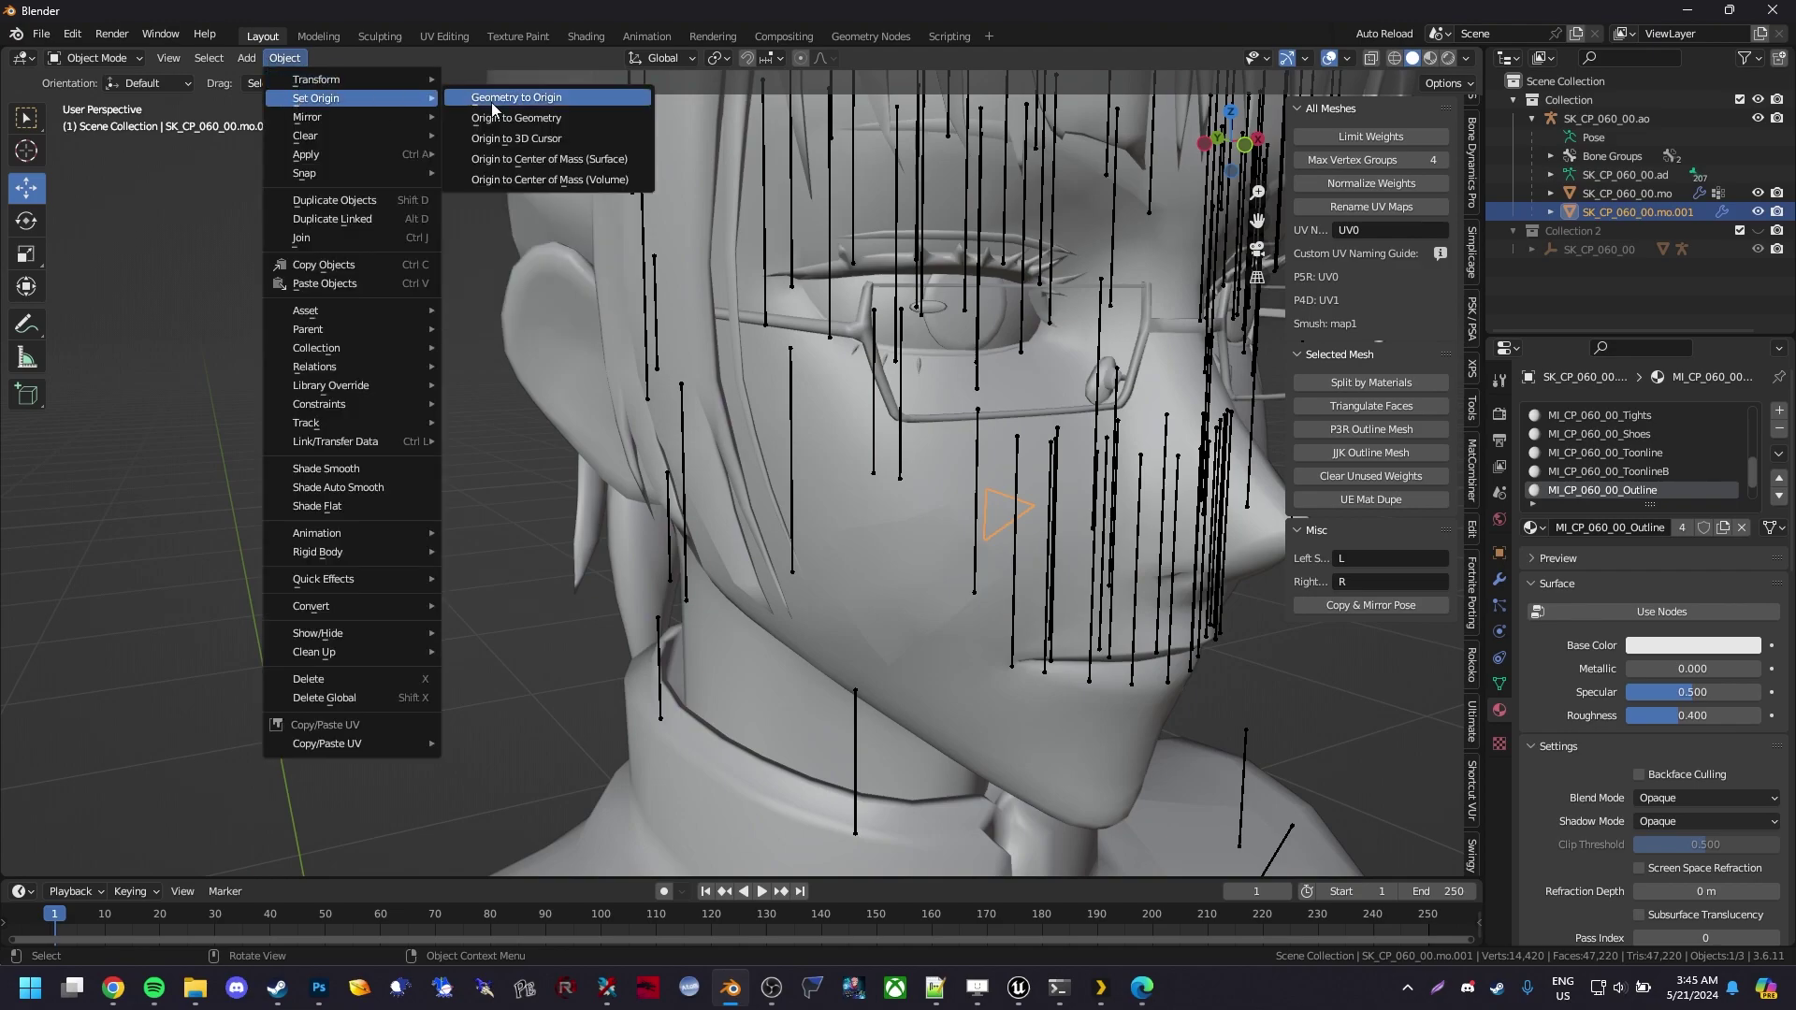
click(505, 120)
Move the separated triangle up inside the head using wireframe shading, then restore solid shading
drag(990, 512, 909, 282)
key(shift+z)
shift+middle_drag(970, 464, 765, 482)
drag(694, 414, 795, 408)
drag(717, 348, 719, 211)
shift+middle_drag(920, 400, 920, 538)
key(z)
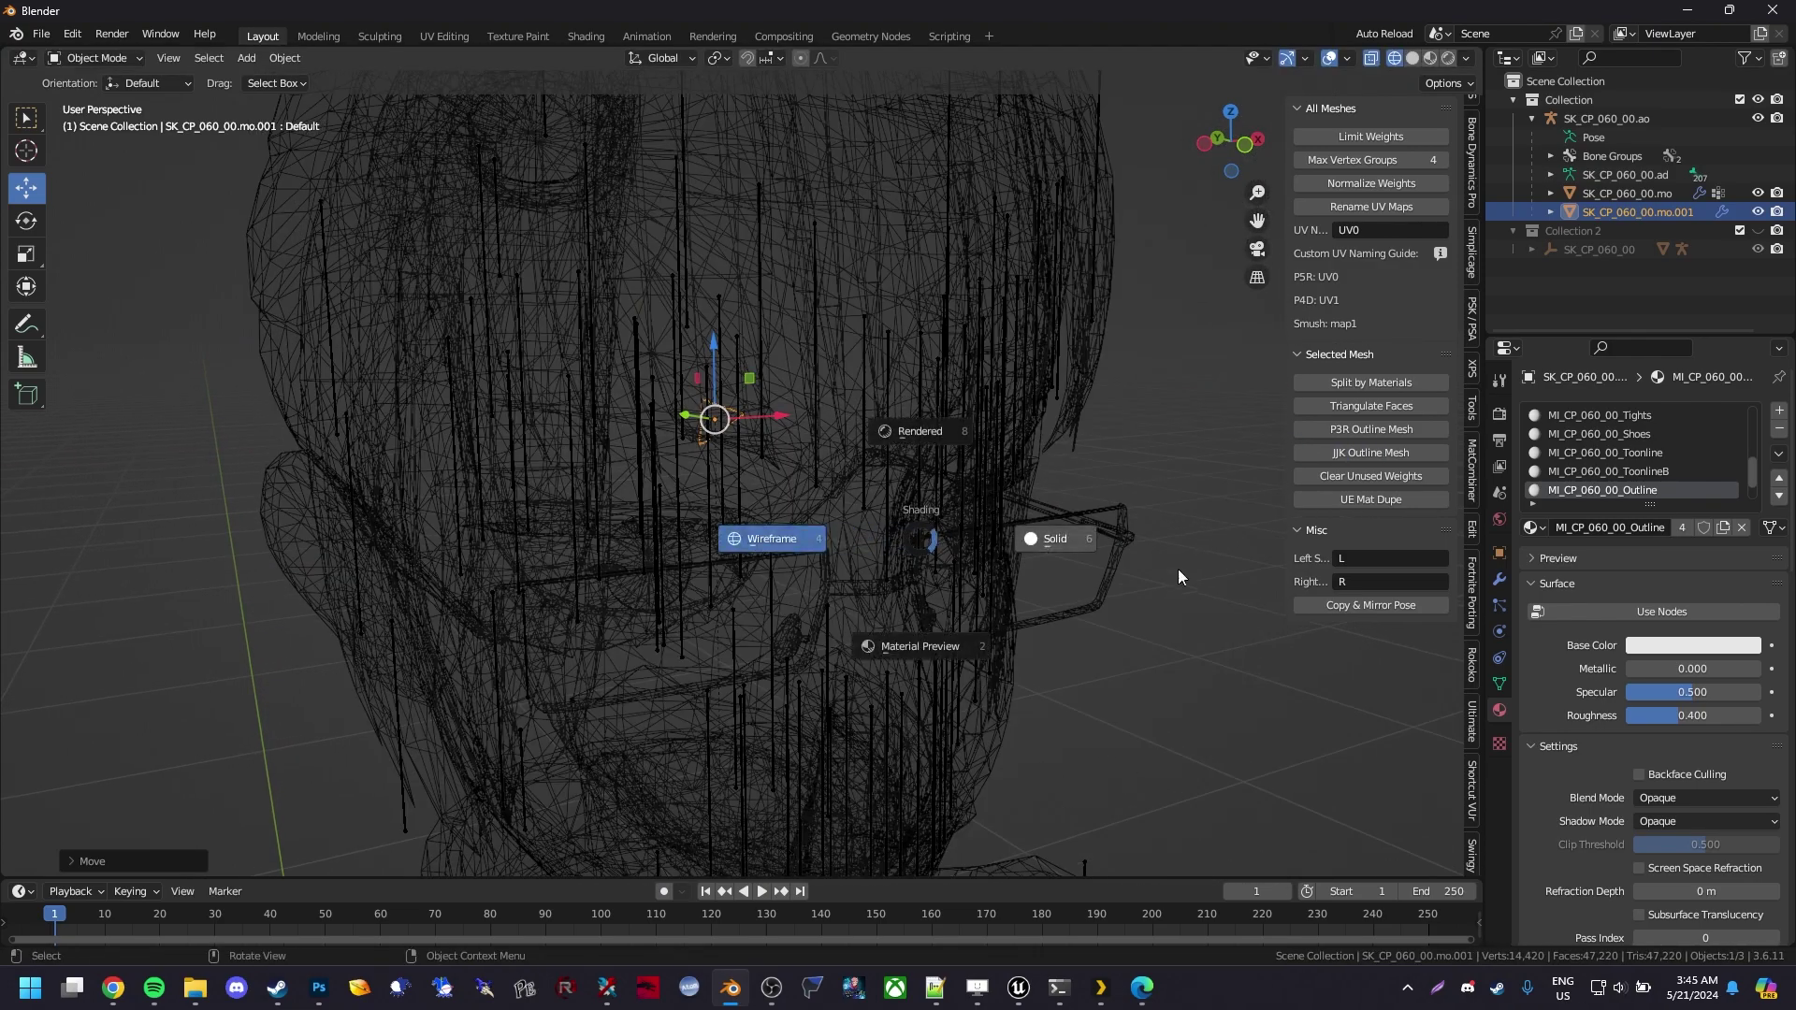
click(1176, 576)
Run UE Mat Dupe on the separated triangle and review its material slots from Face to DecayDecal
scroll(1599, 467, down, 2)
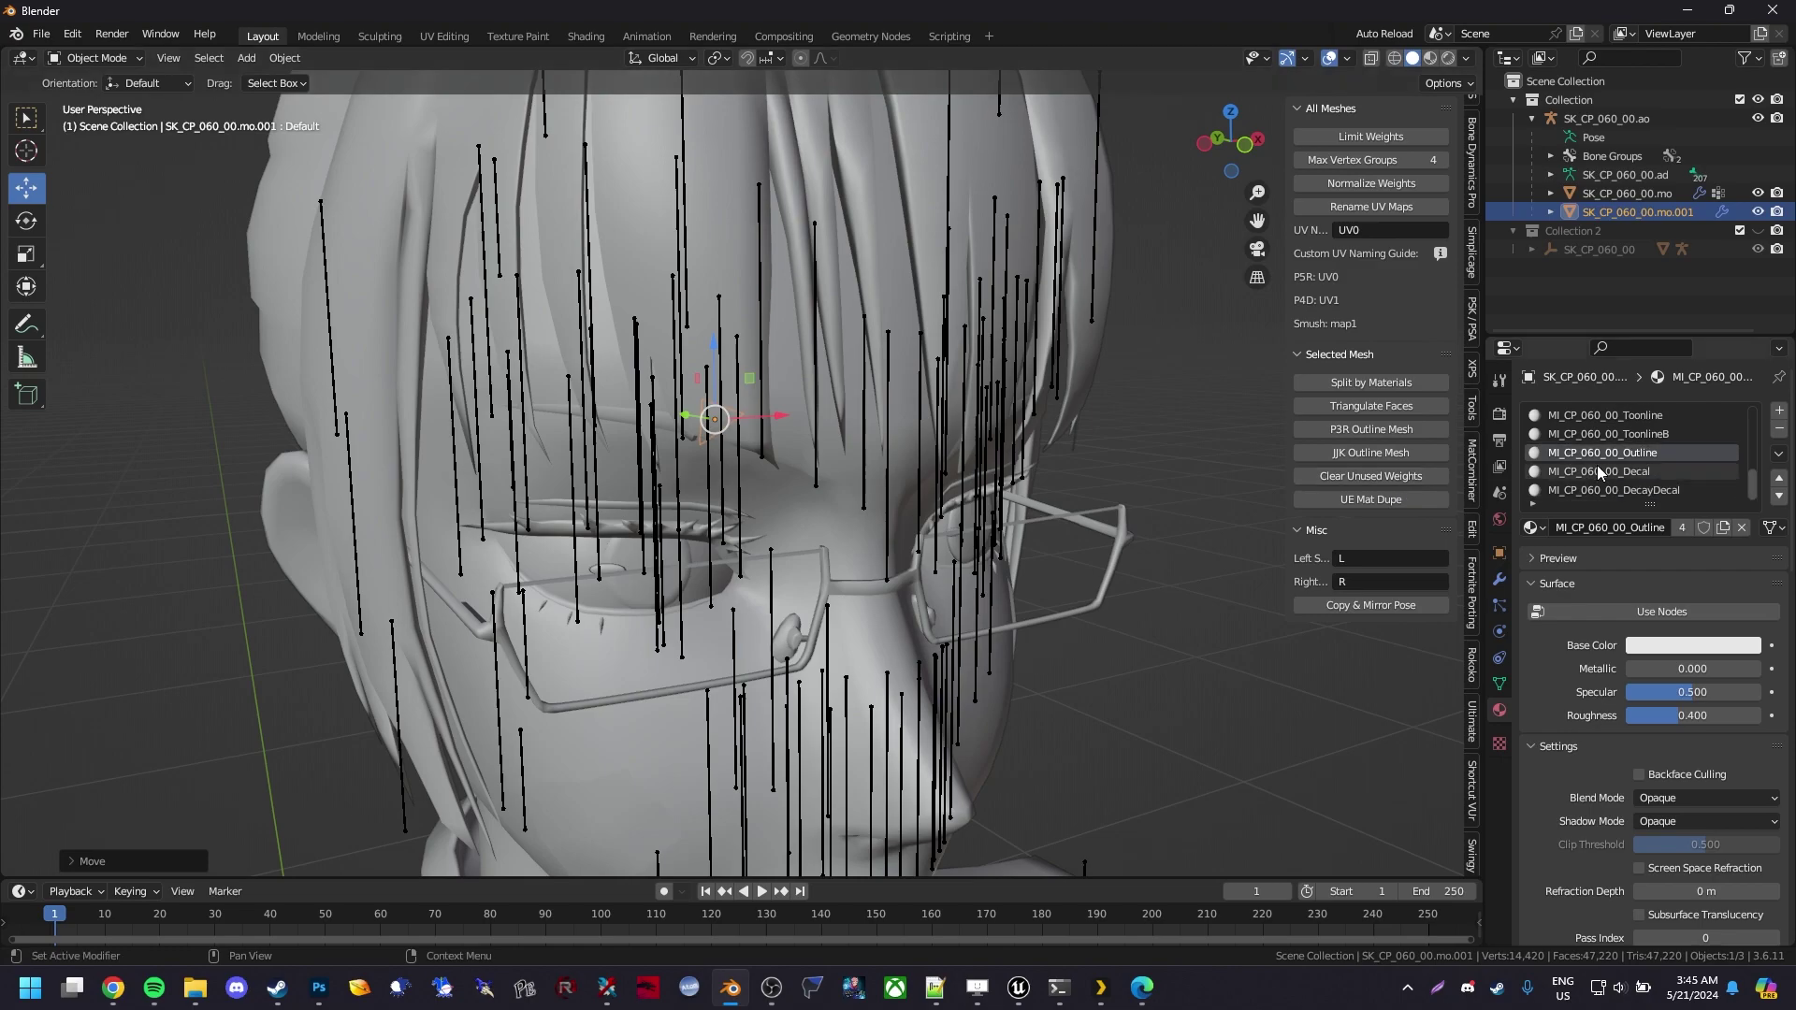
scroll(1599, 468, up, 6)
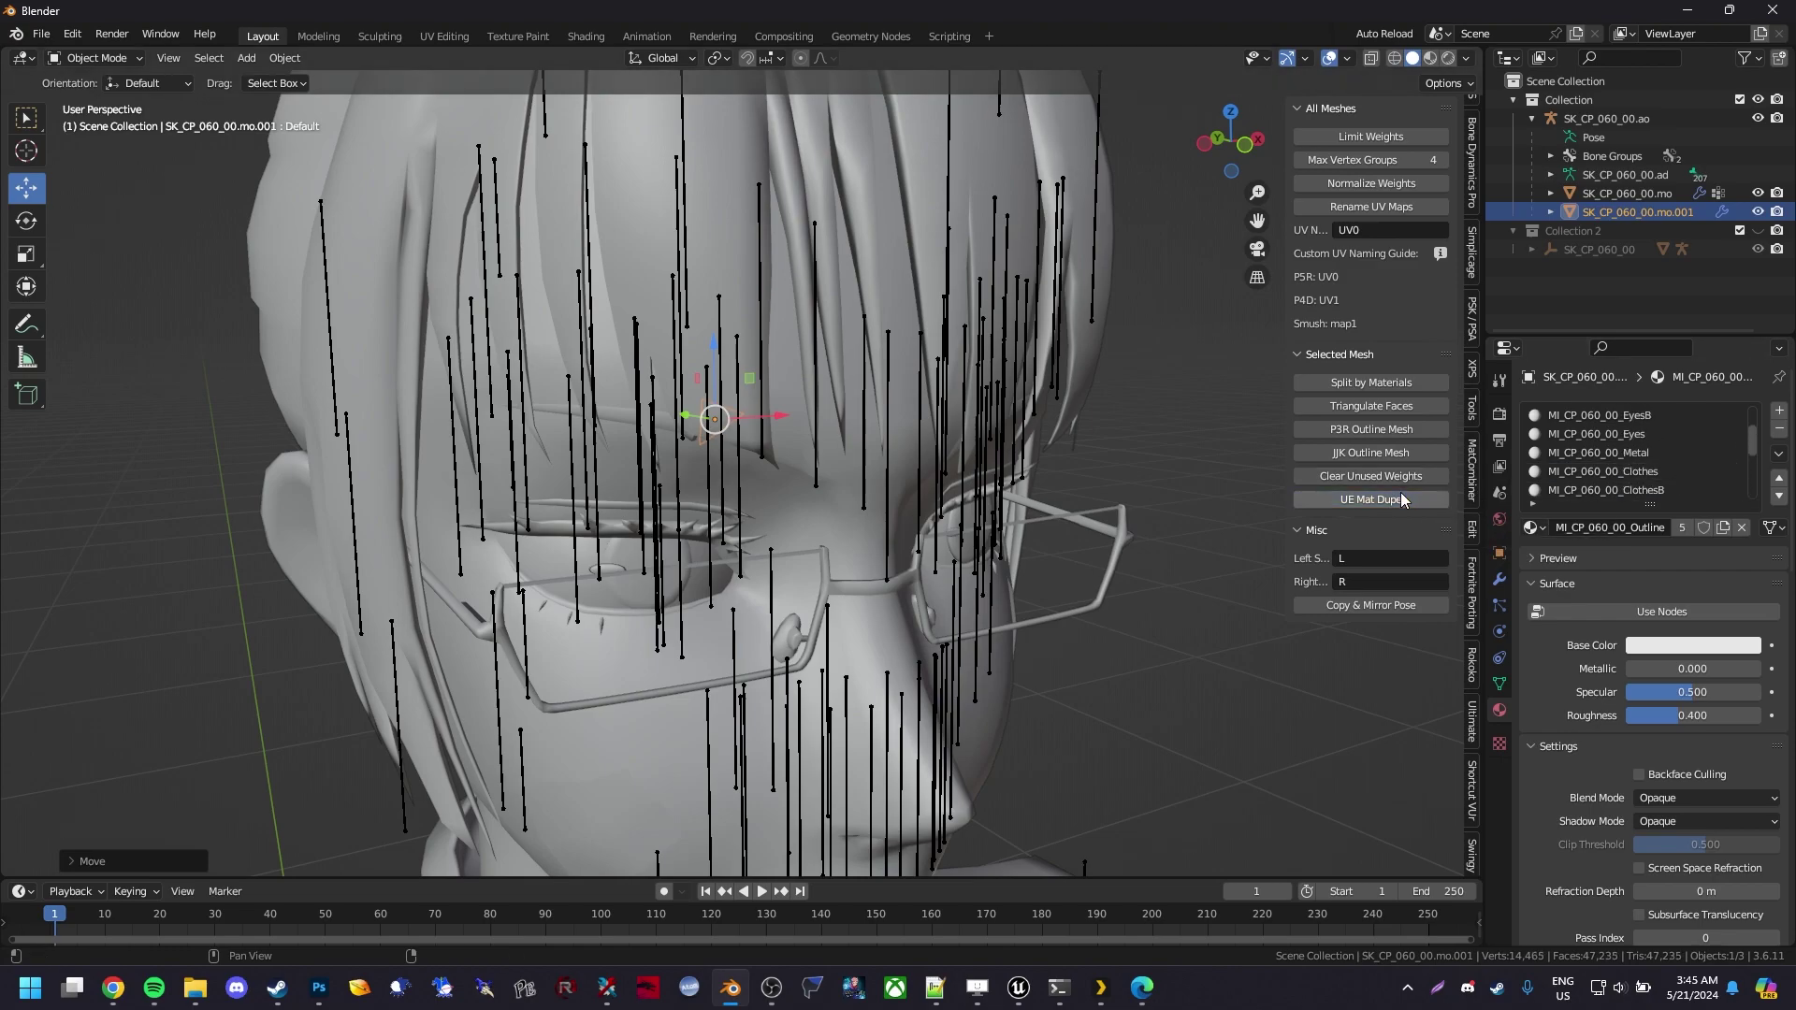
scroll(1579, 475, up, 3)
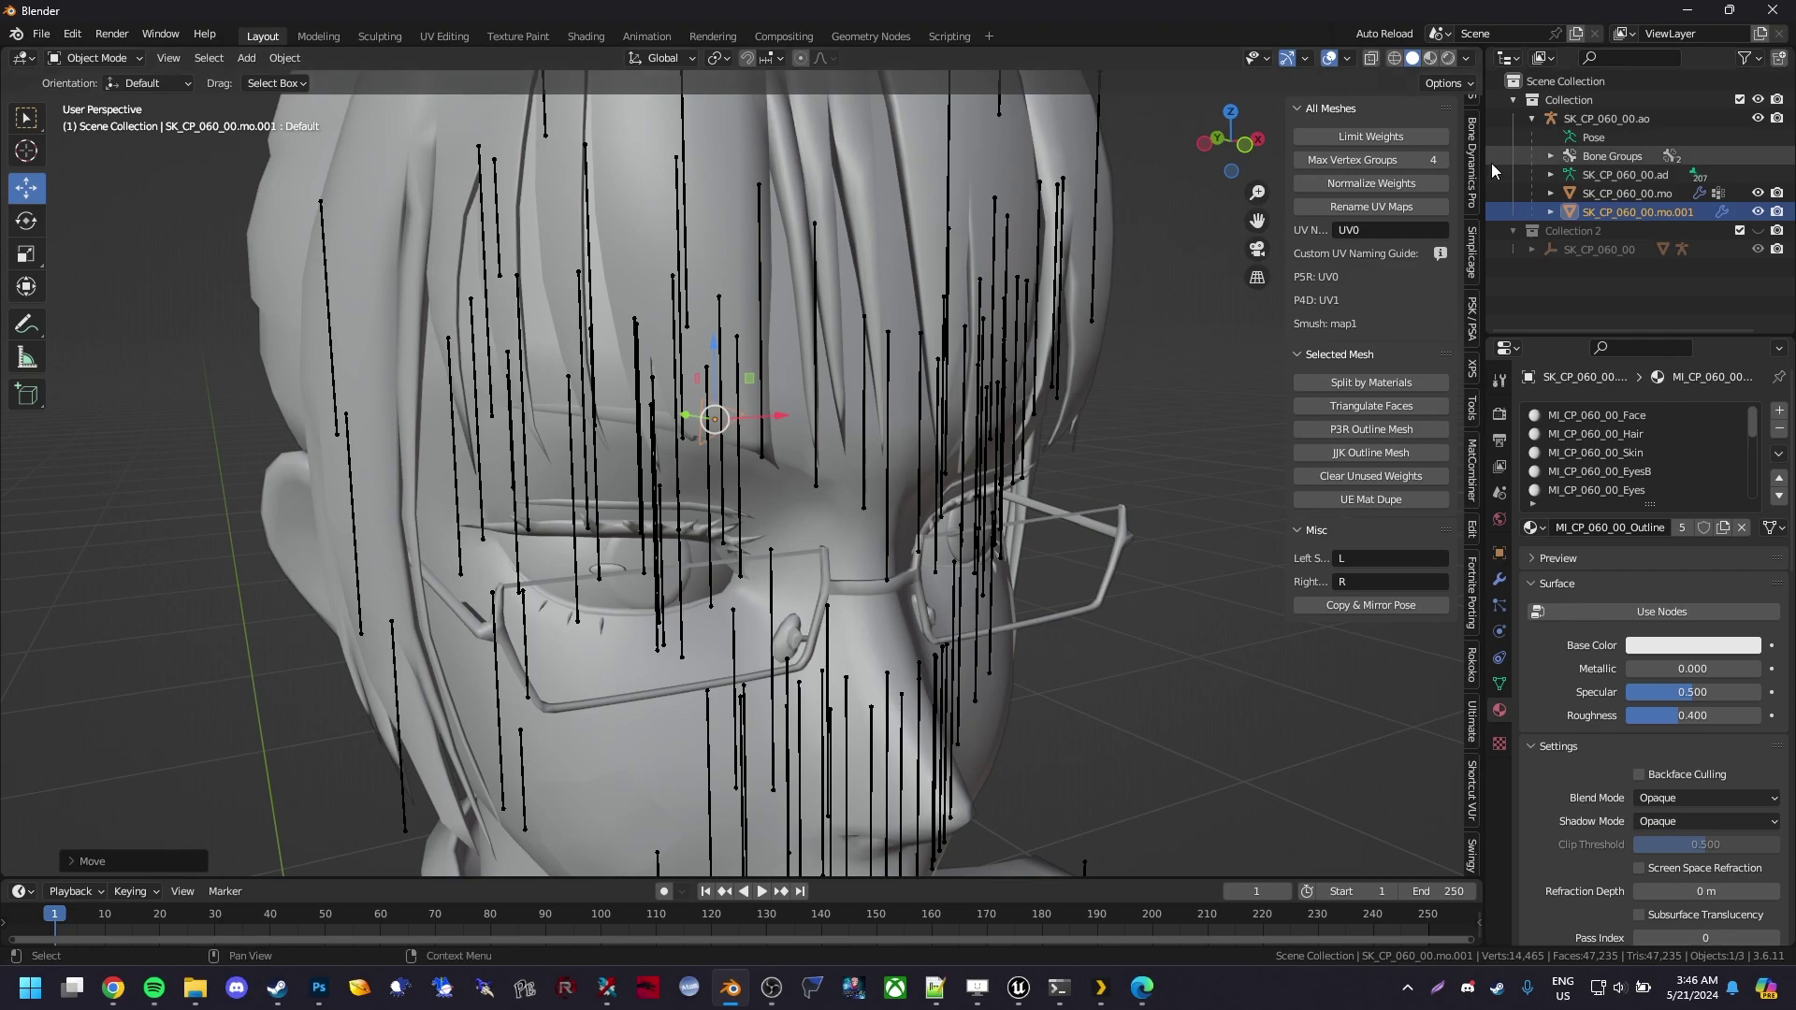
scroll(1625, 456, down, 5)
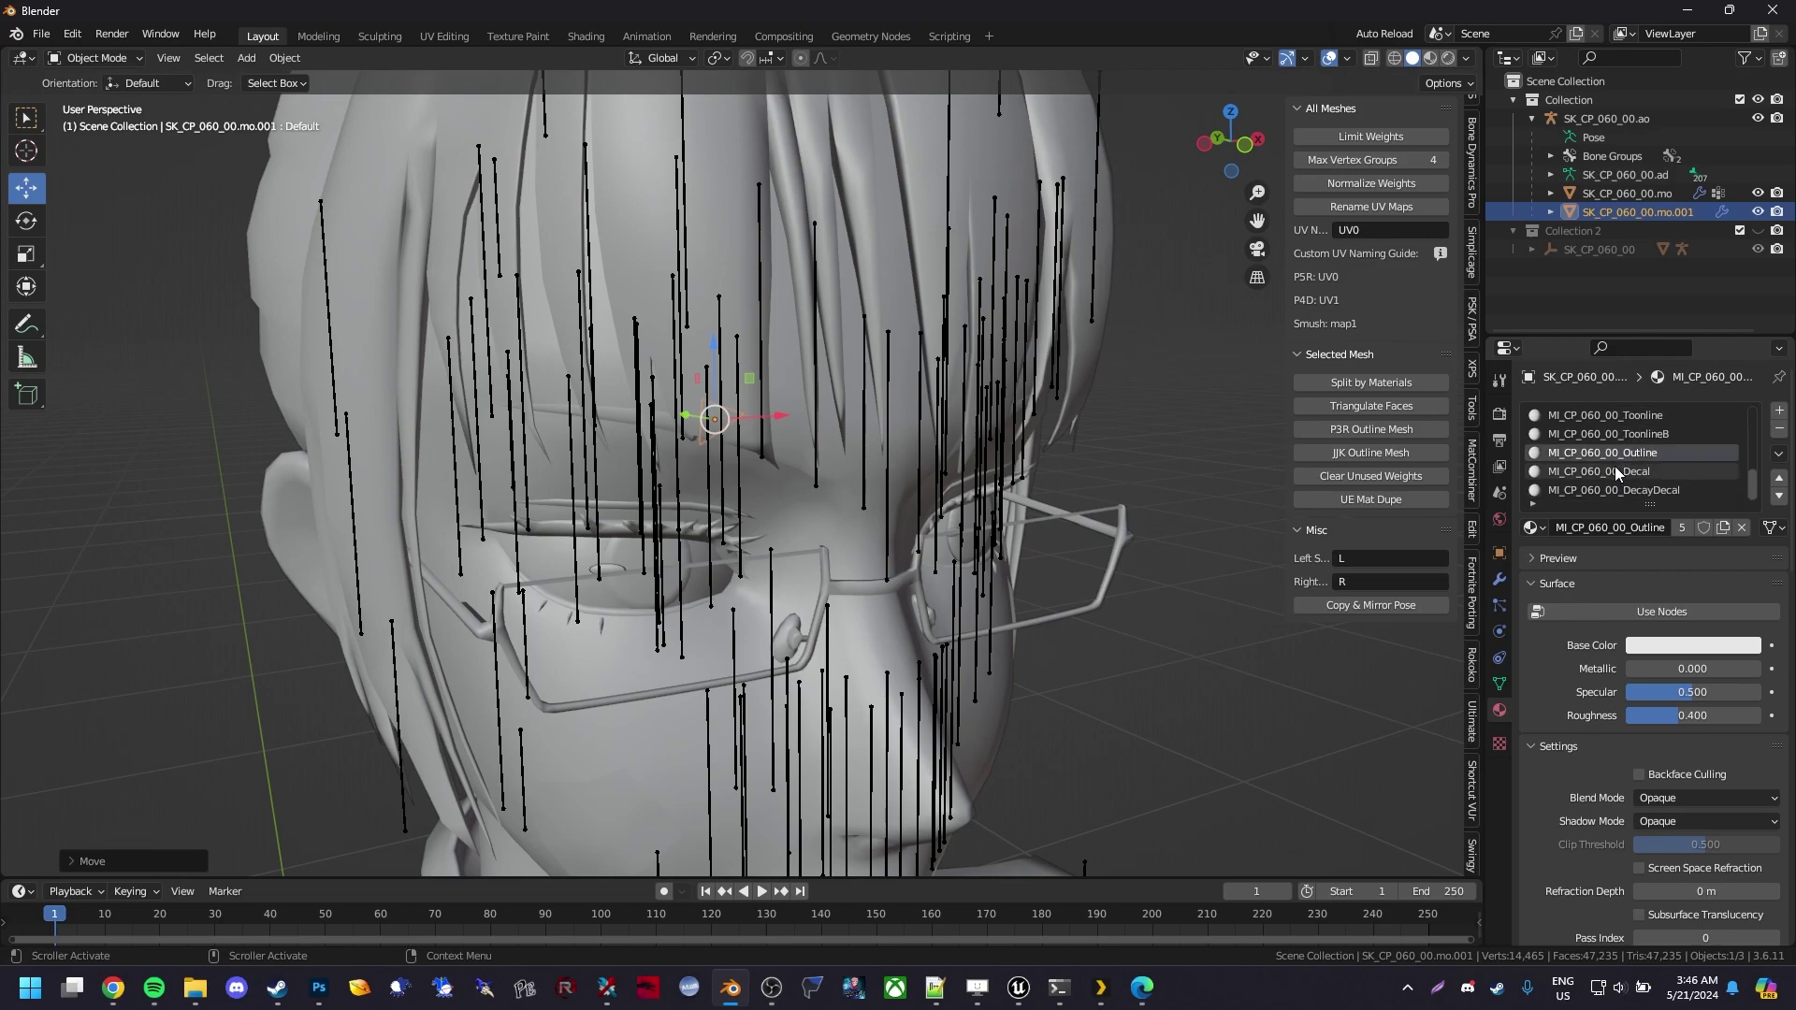
scroll(1614, 465, down, 1)
scroll(1609, 456, up, 6)
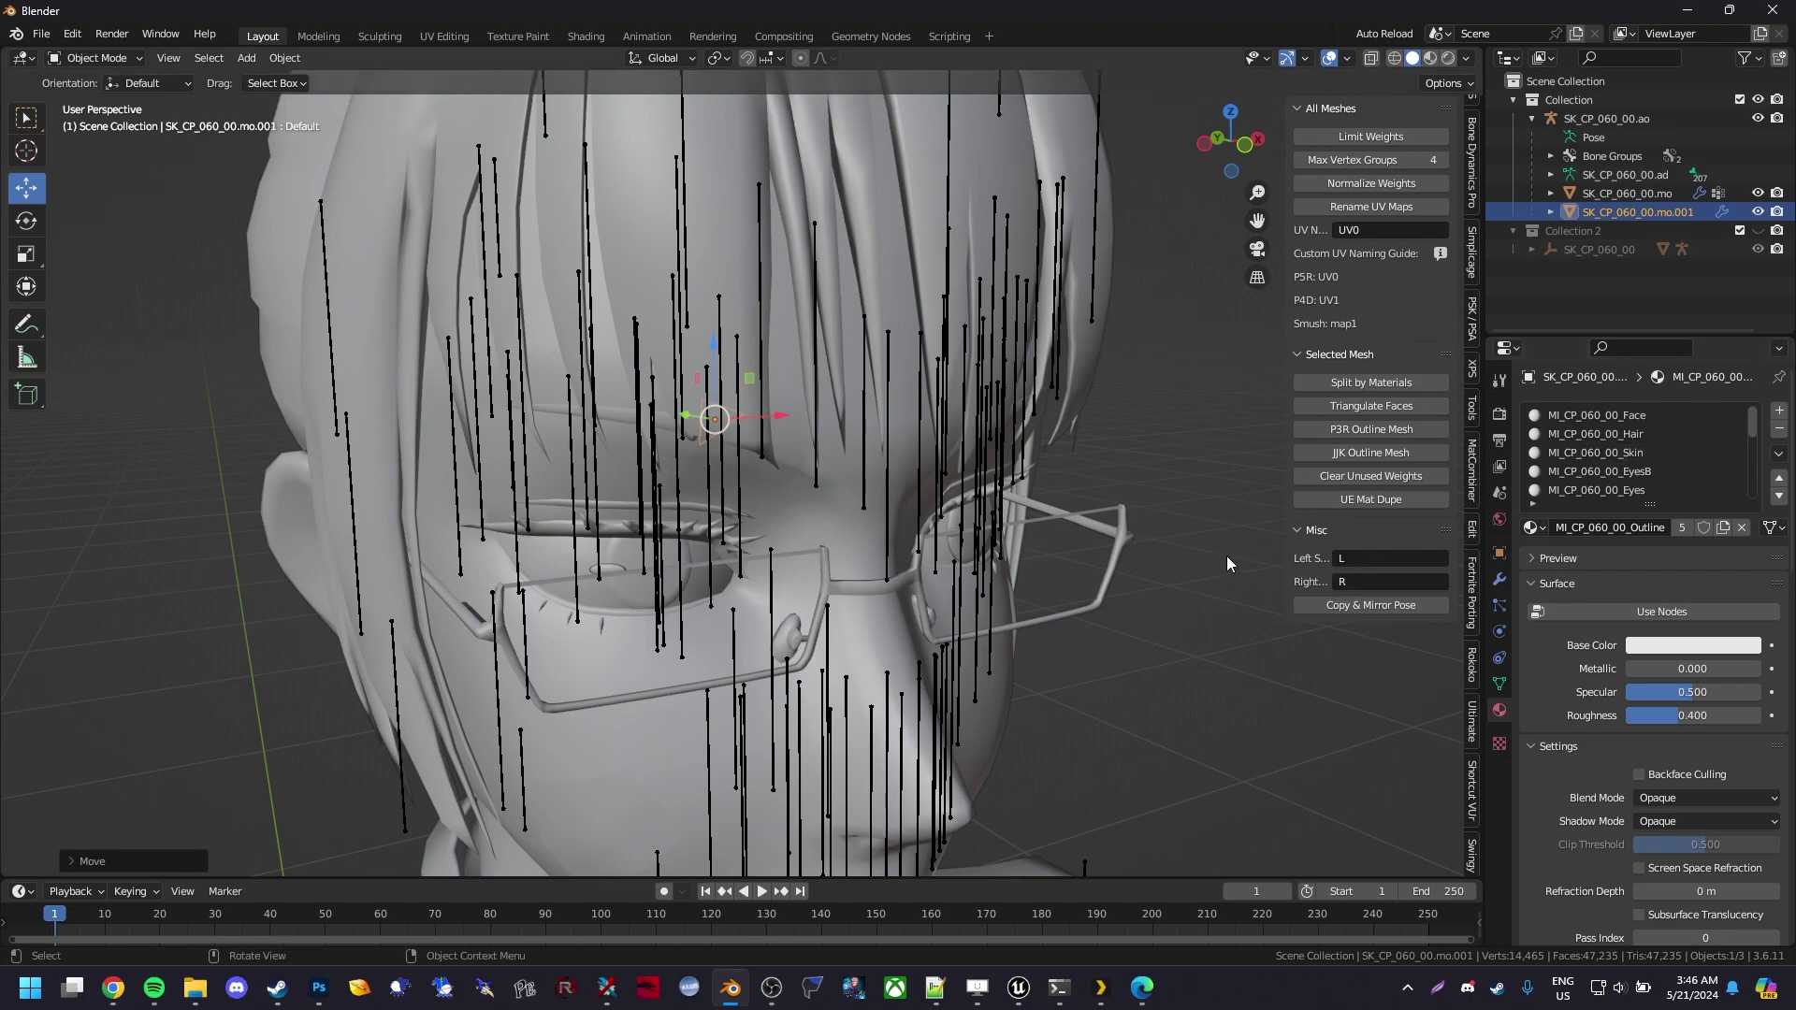
Rename the separated triangle object SK_CP_060_00.mo.001 as "og mats"
double_click(1650, 211)
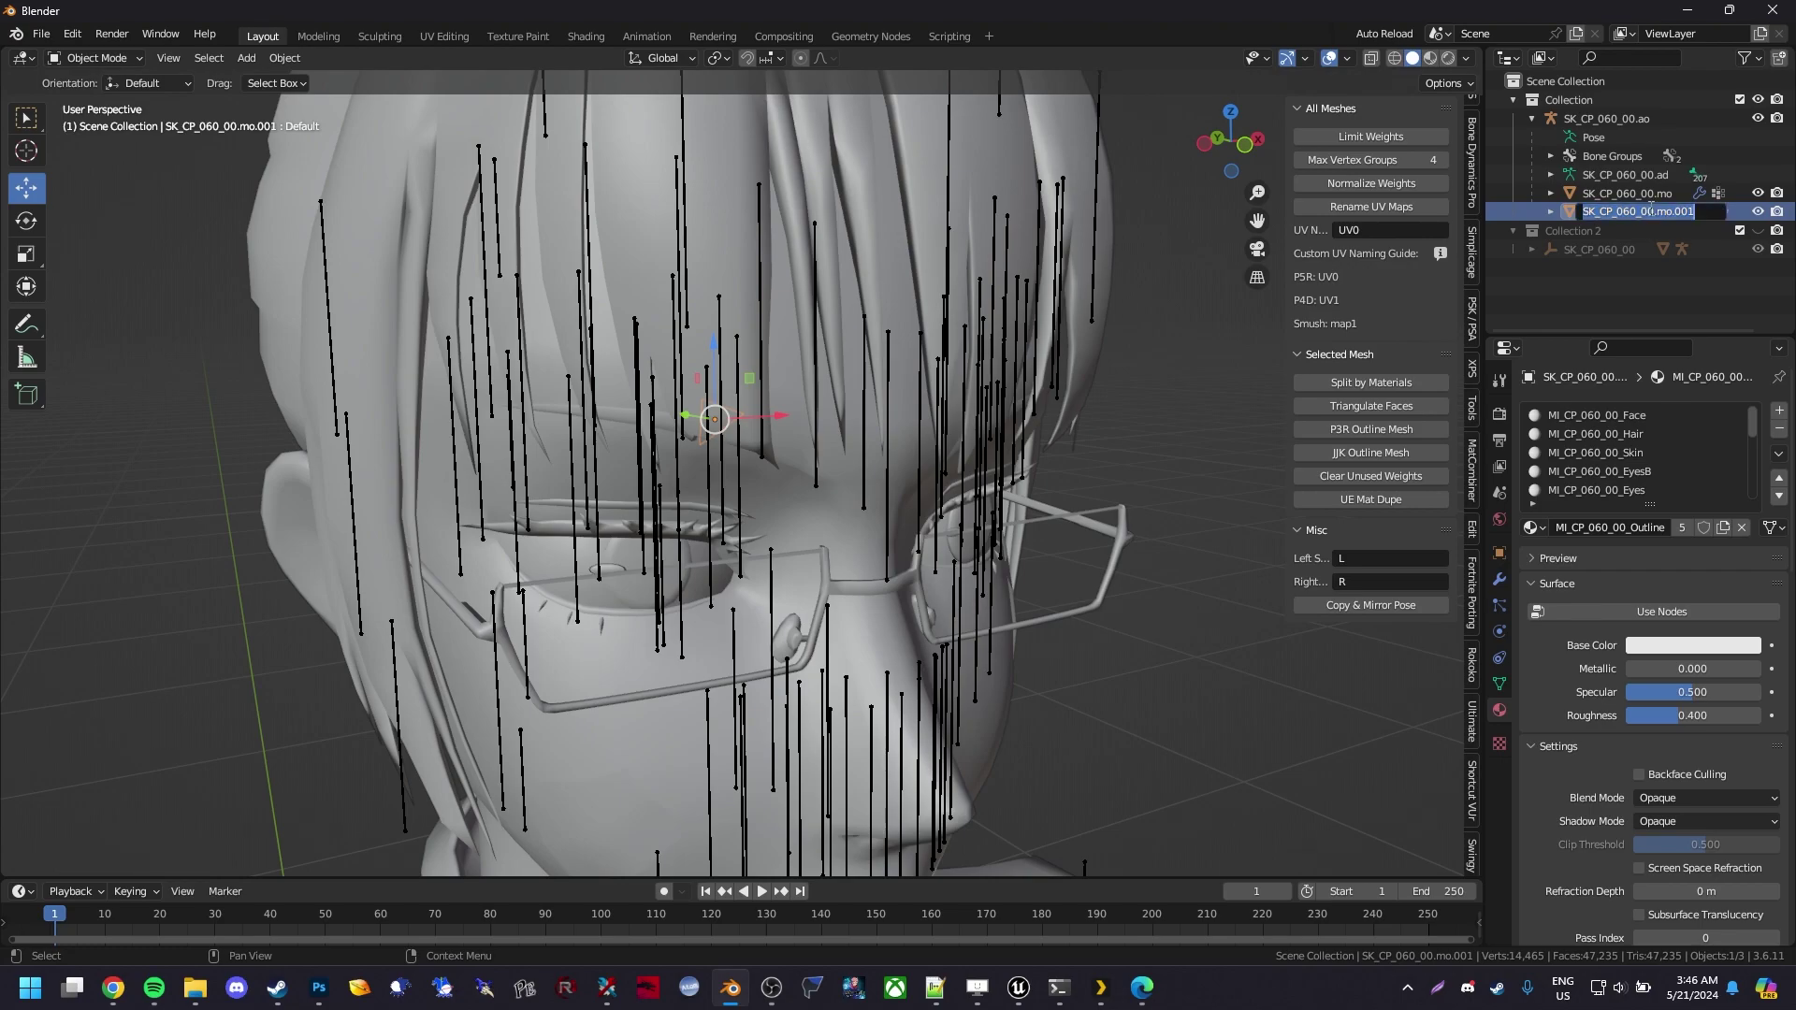
text(og mats)
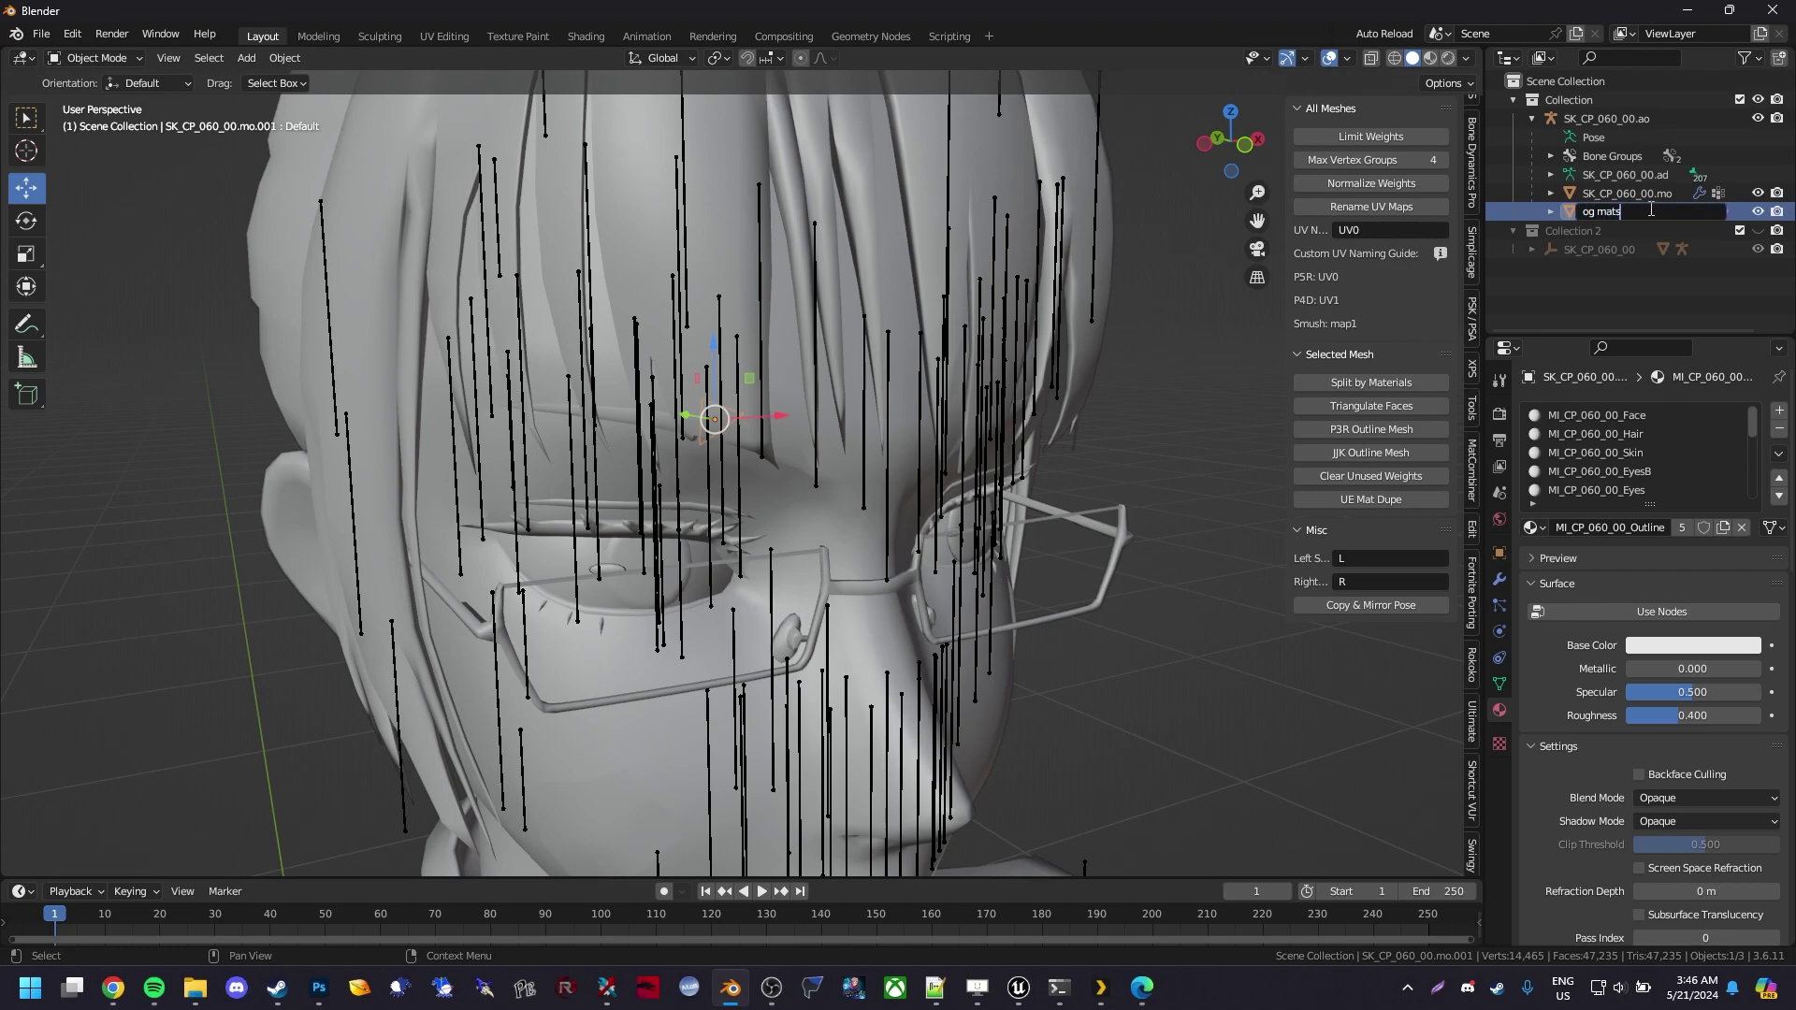
key(Return)
Duplicate the full character mesh SK_CP_060_00.mo in place and rename the copy "og mesh"
click(1651, 214)
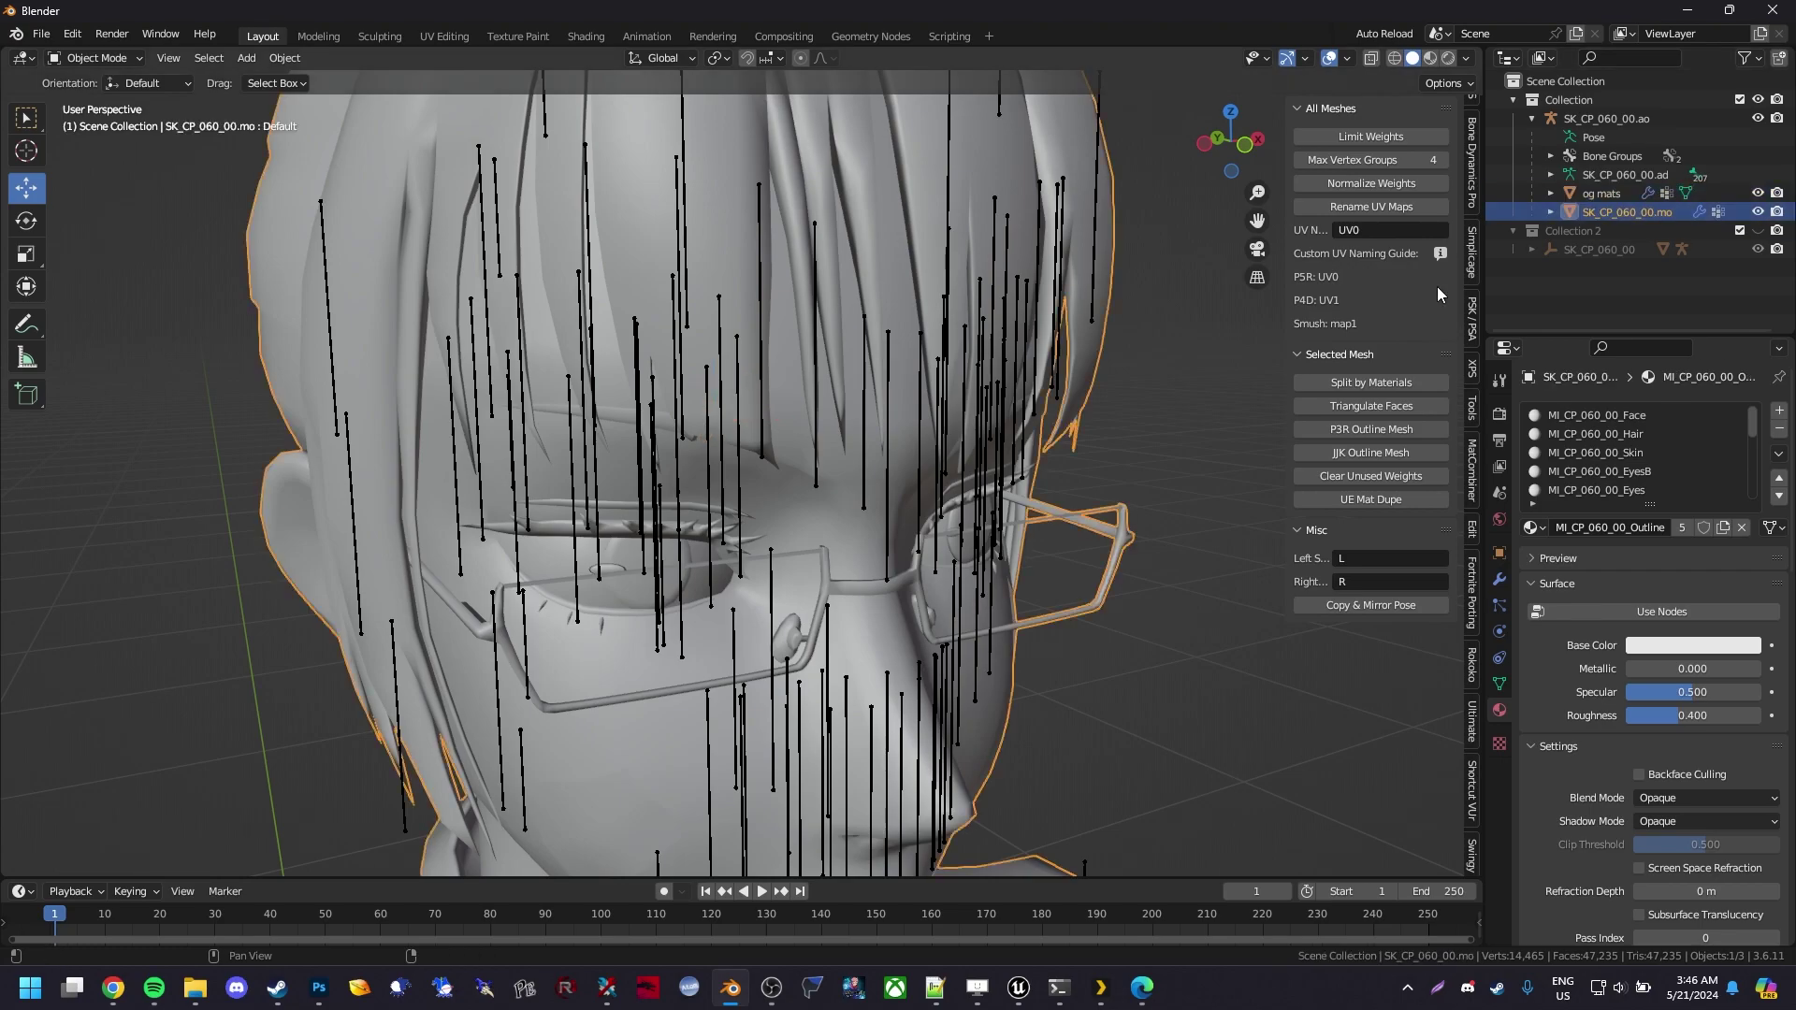
scroll(1099, 546, down, 10)
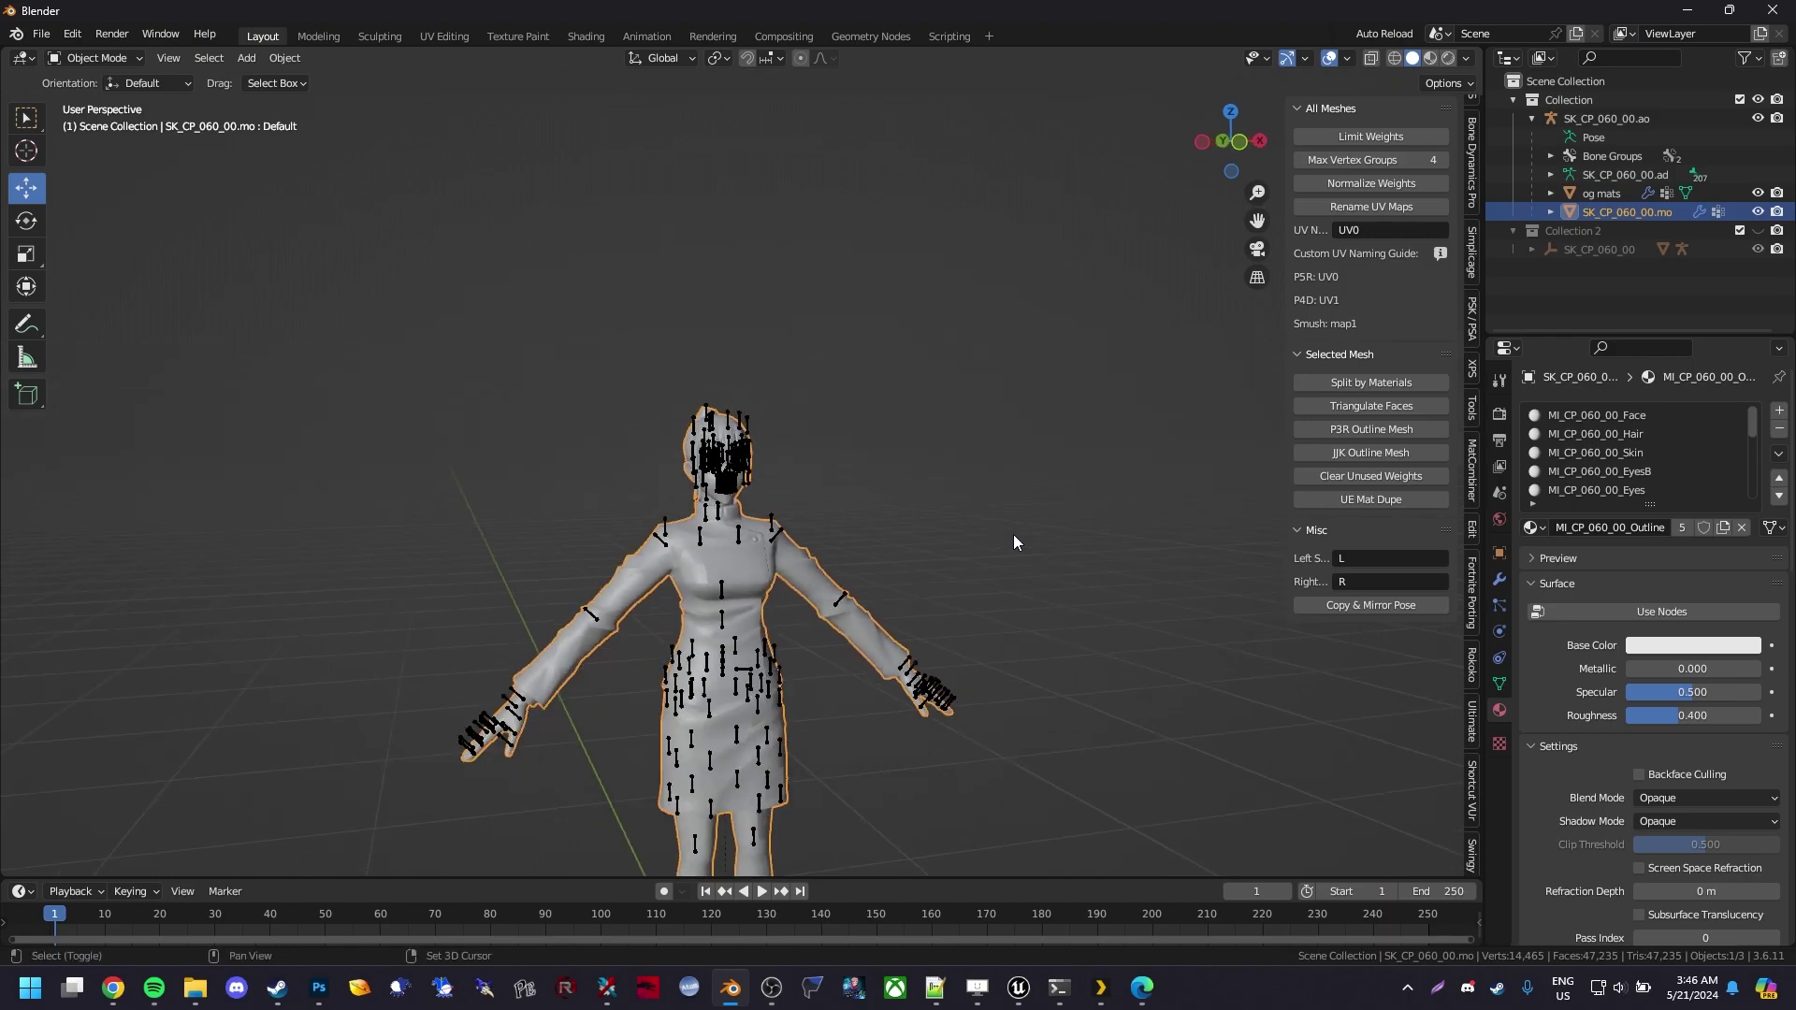
key(shift+d)
key(Escape)
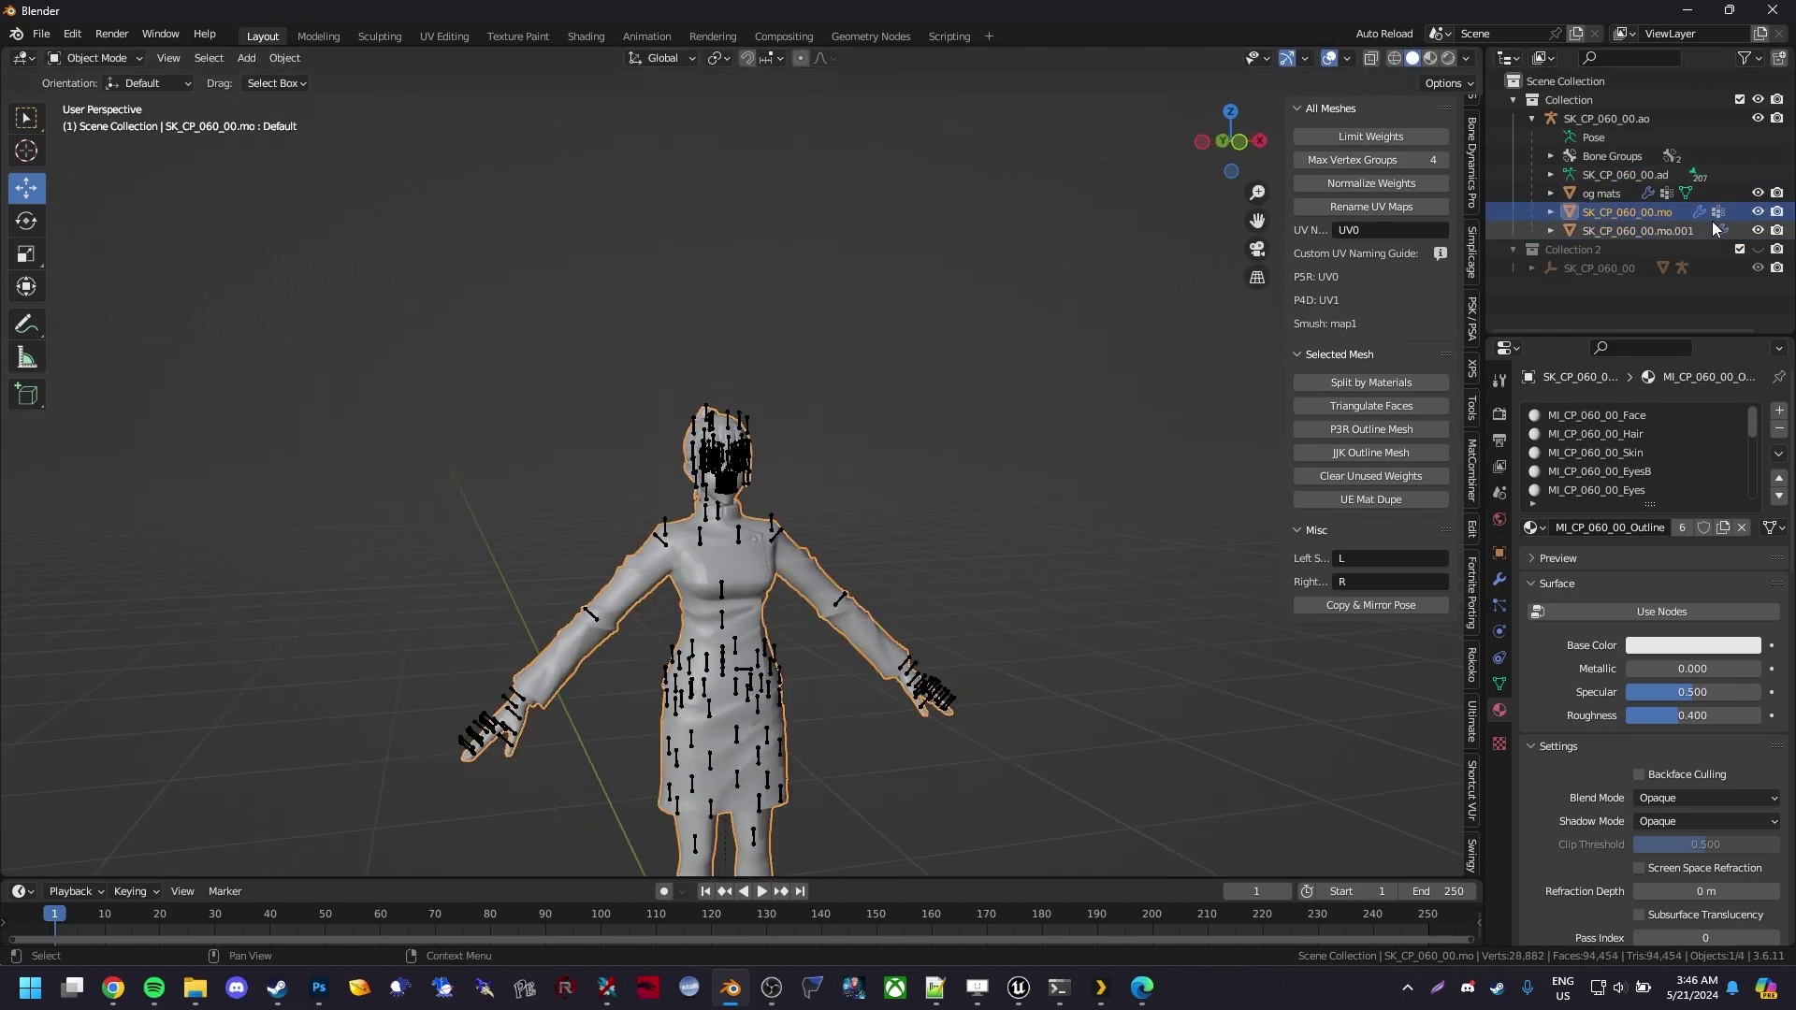
double_click(1651, 231)
text(og mesh)
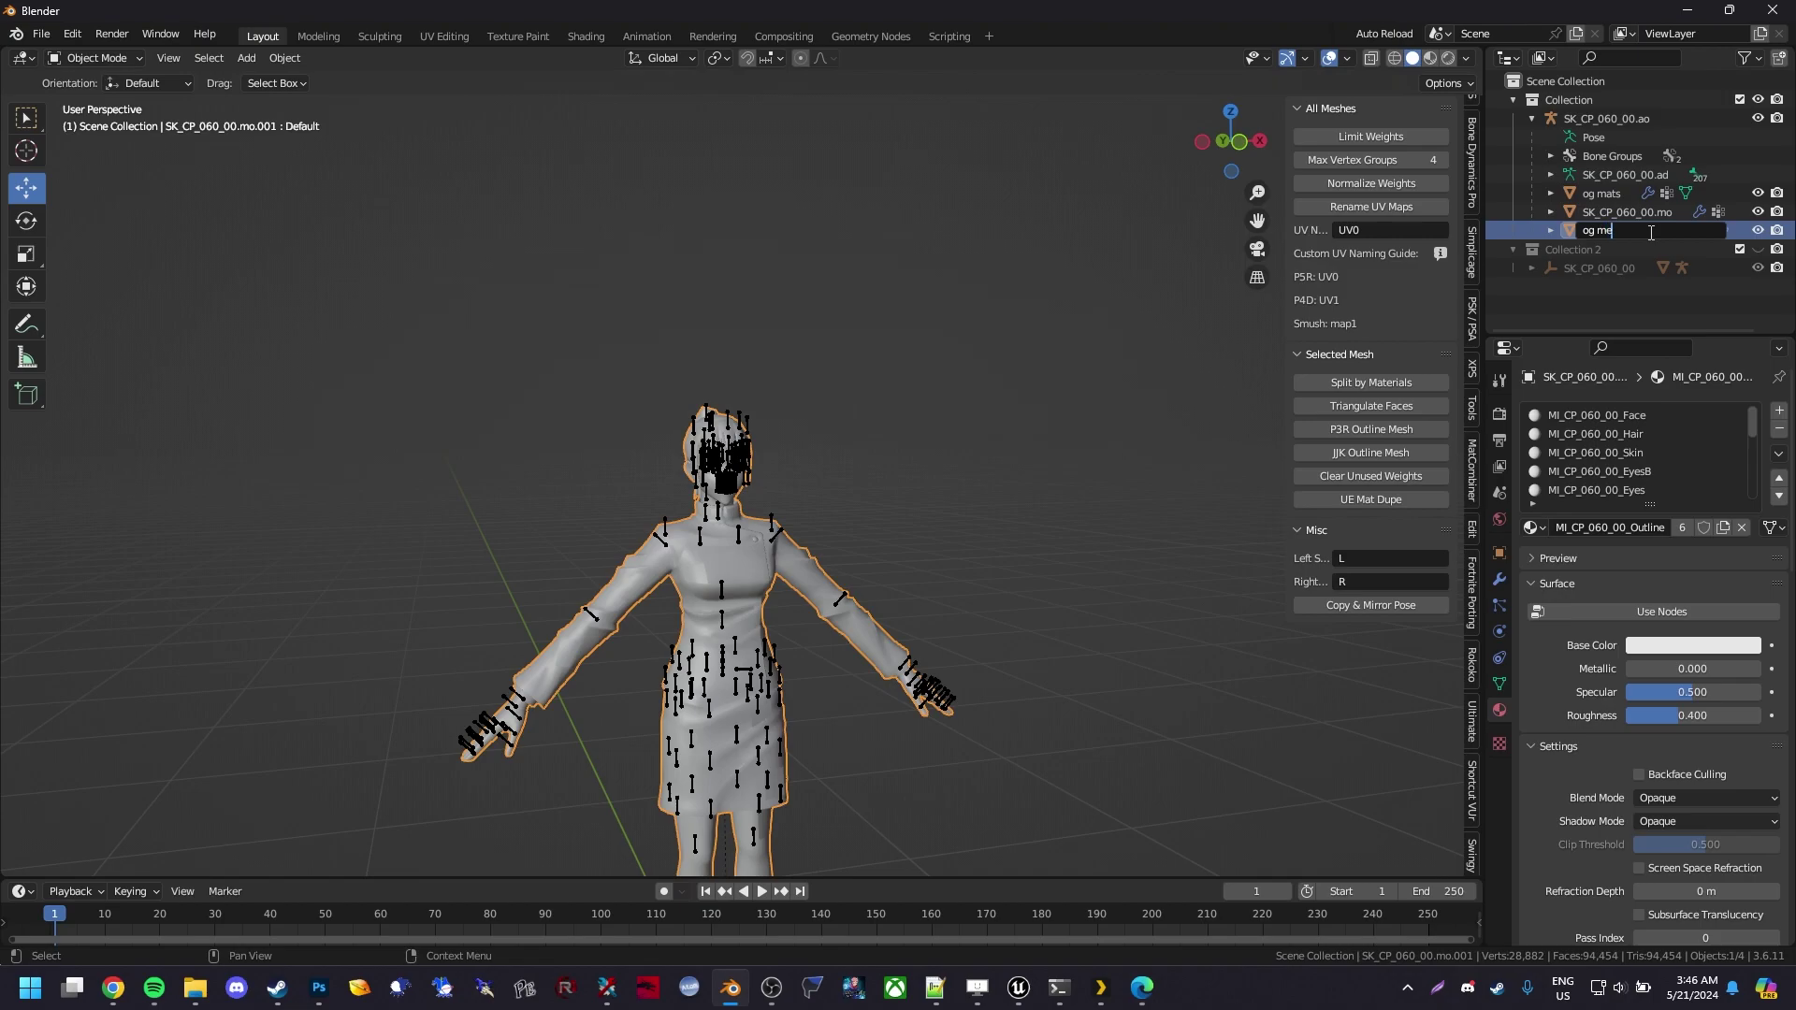
key(Return)
Hide the og mesh and og mats objects, and show Collection 2 in place of Collection
click(1758, 212)
click(1757, 193)
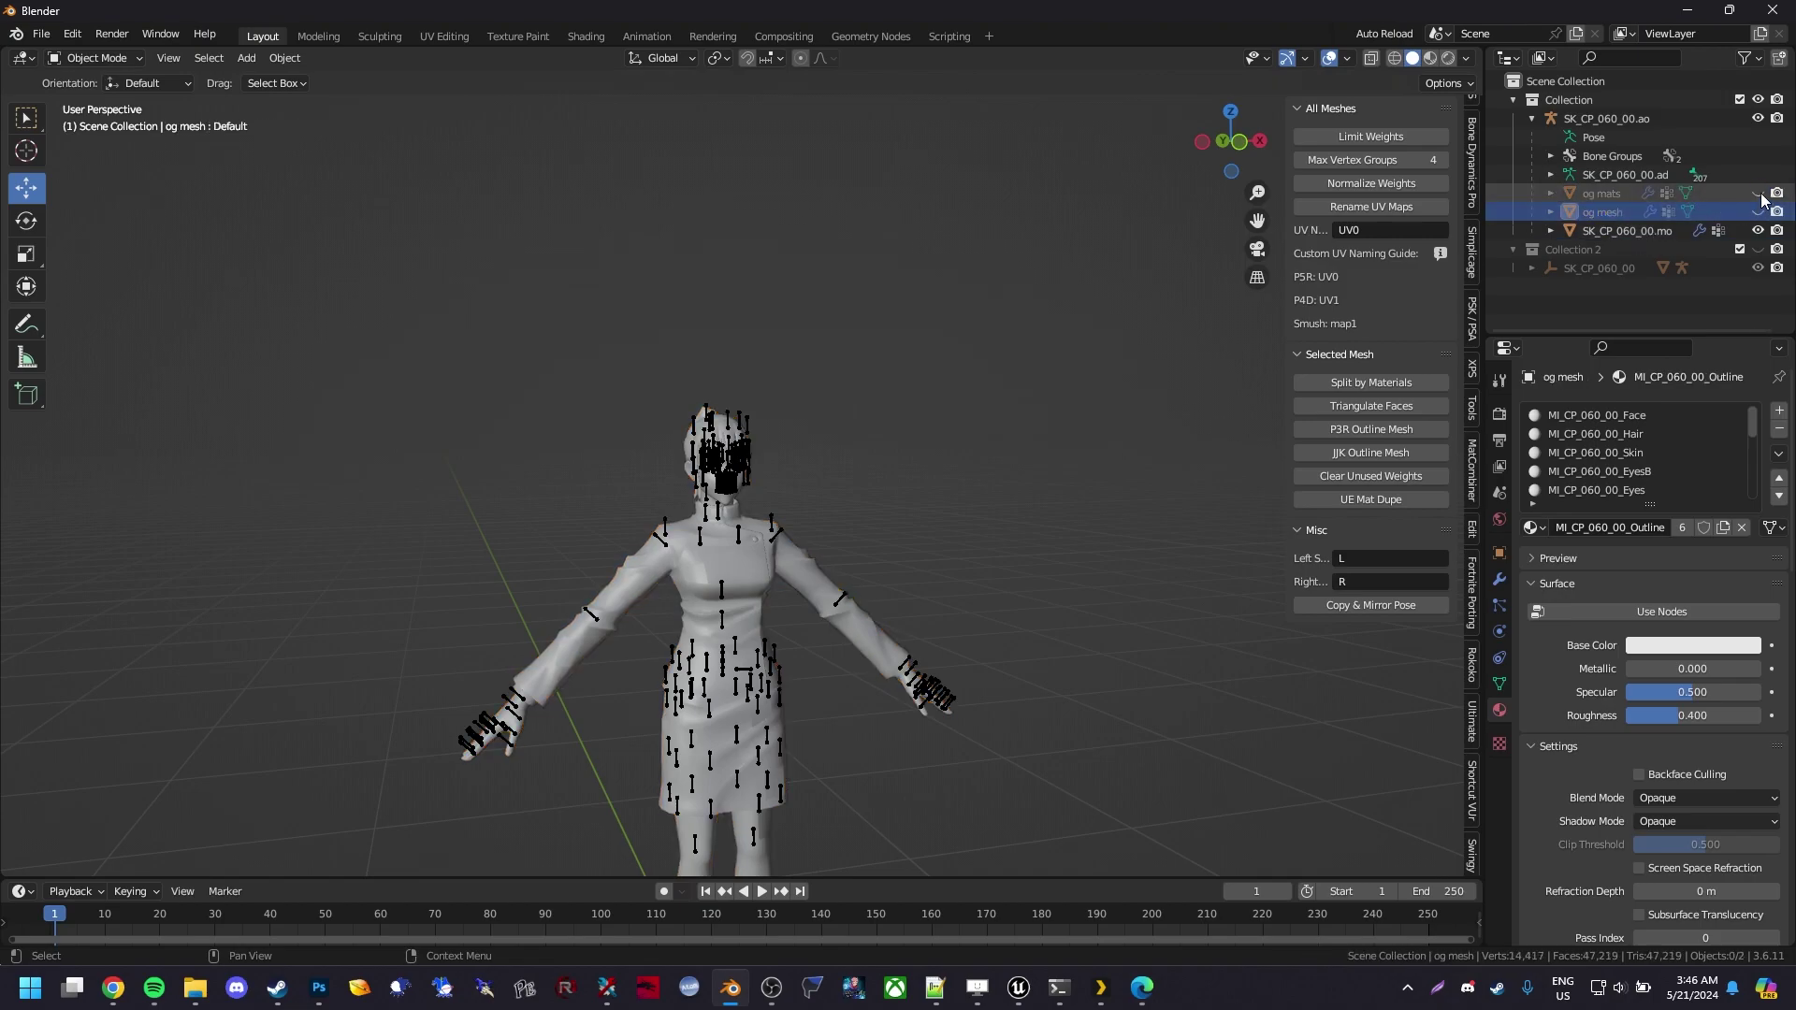
click(1757, 249)
shift+middle_drag(1006, 511, 1001, 501)
click(1757, 99)
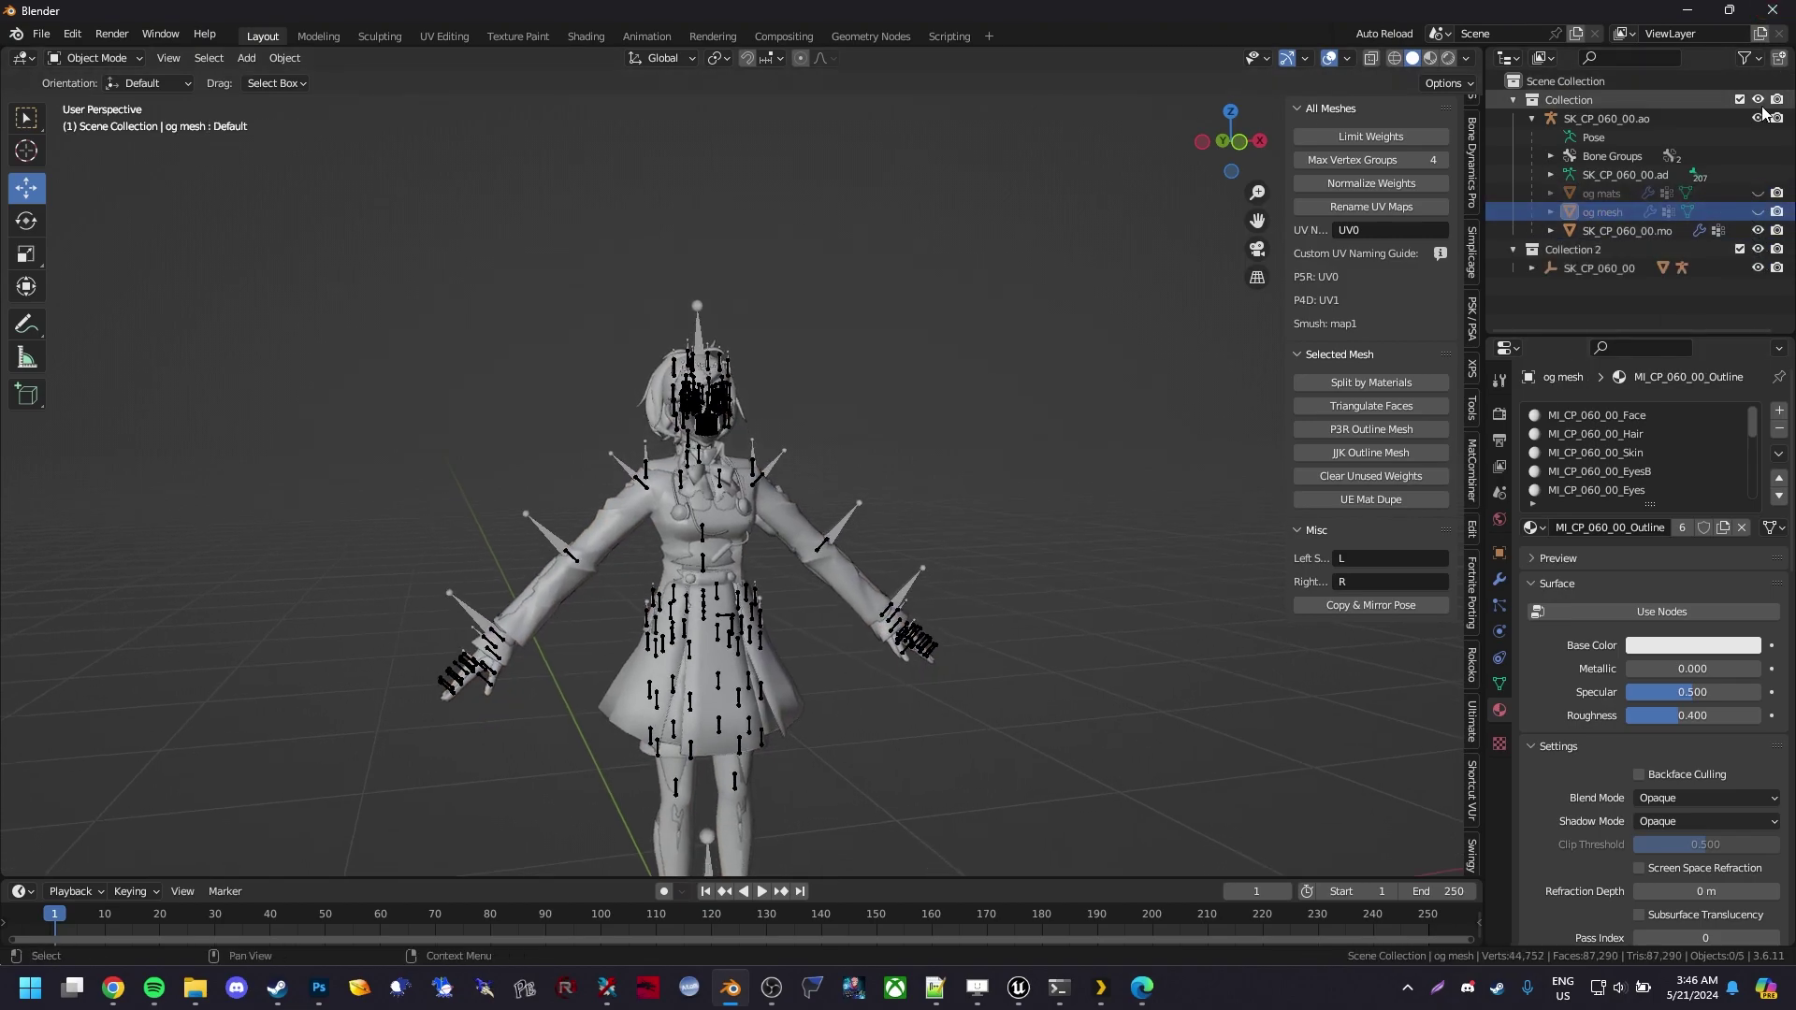
Hide the SK_CP_060_00 empty and its root armature in Collection 2, leaving only the replacement character mesh displayed
scroll(926, 536, up, 4)
scroll(926, 531, up, 2)
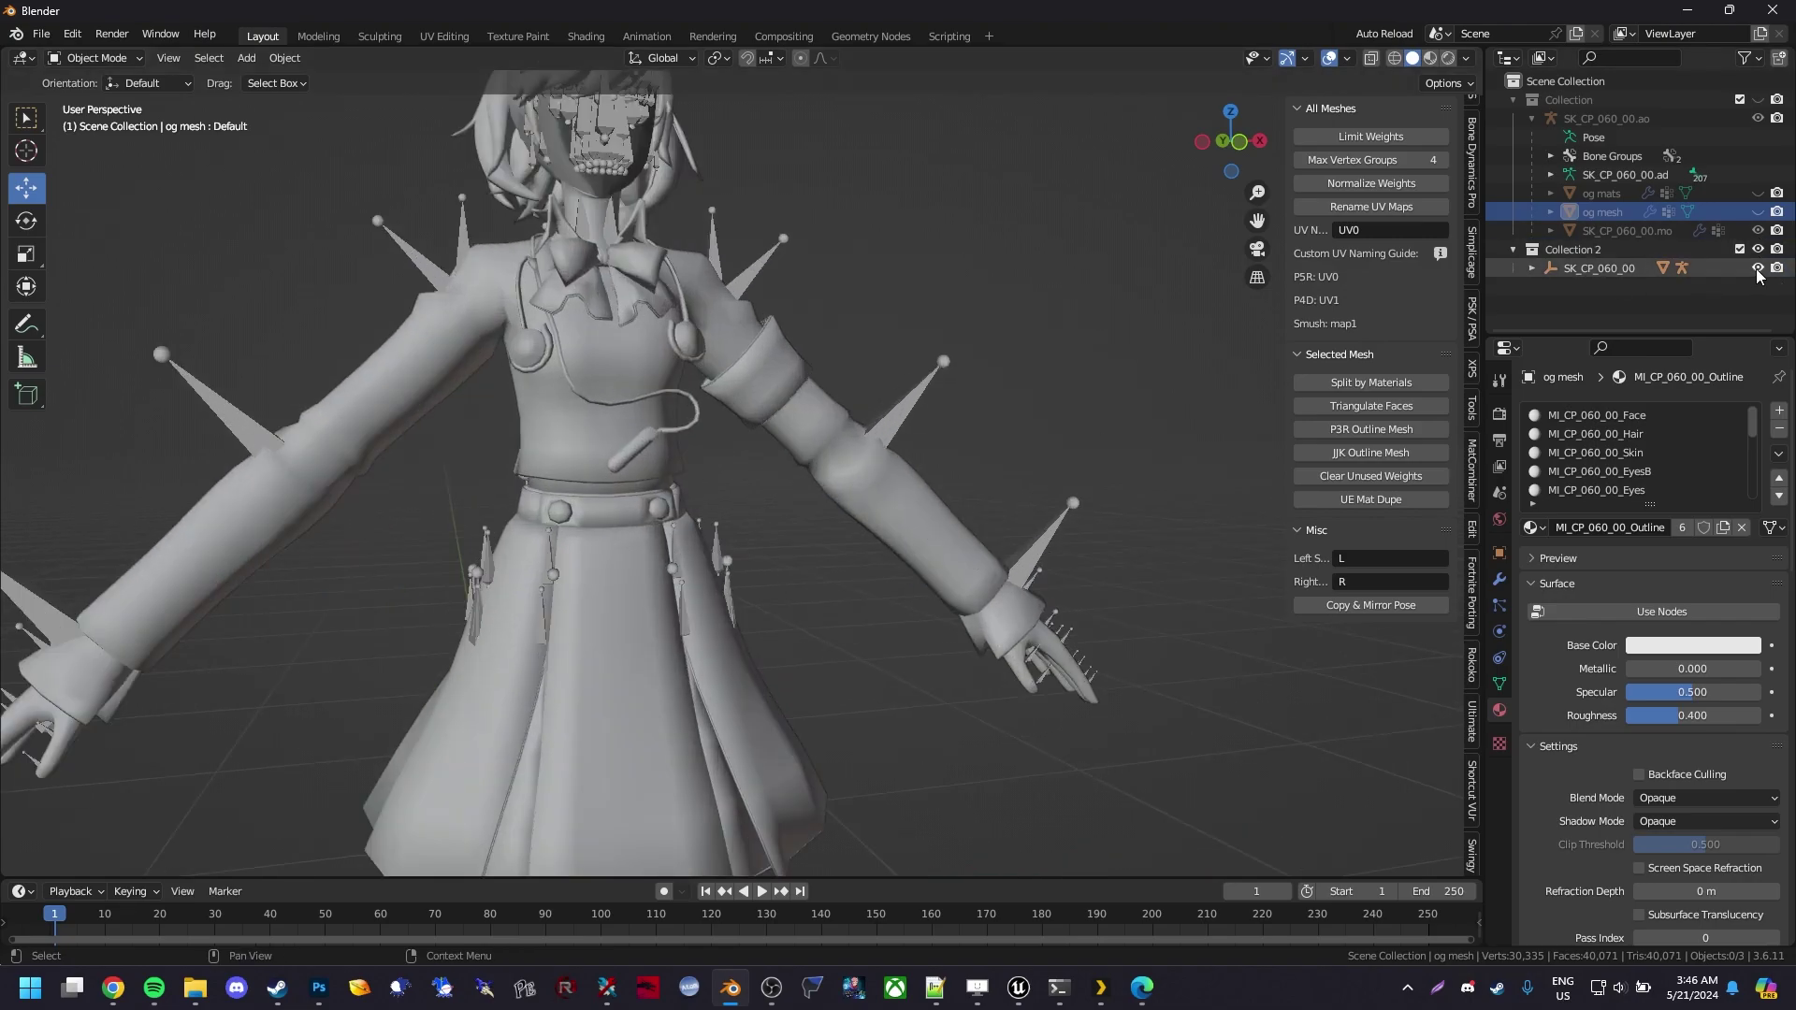
click(1758, 267)
click(1532, 268)
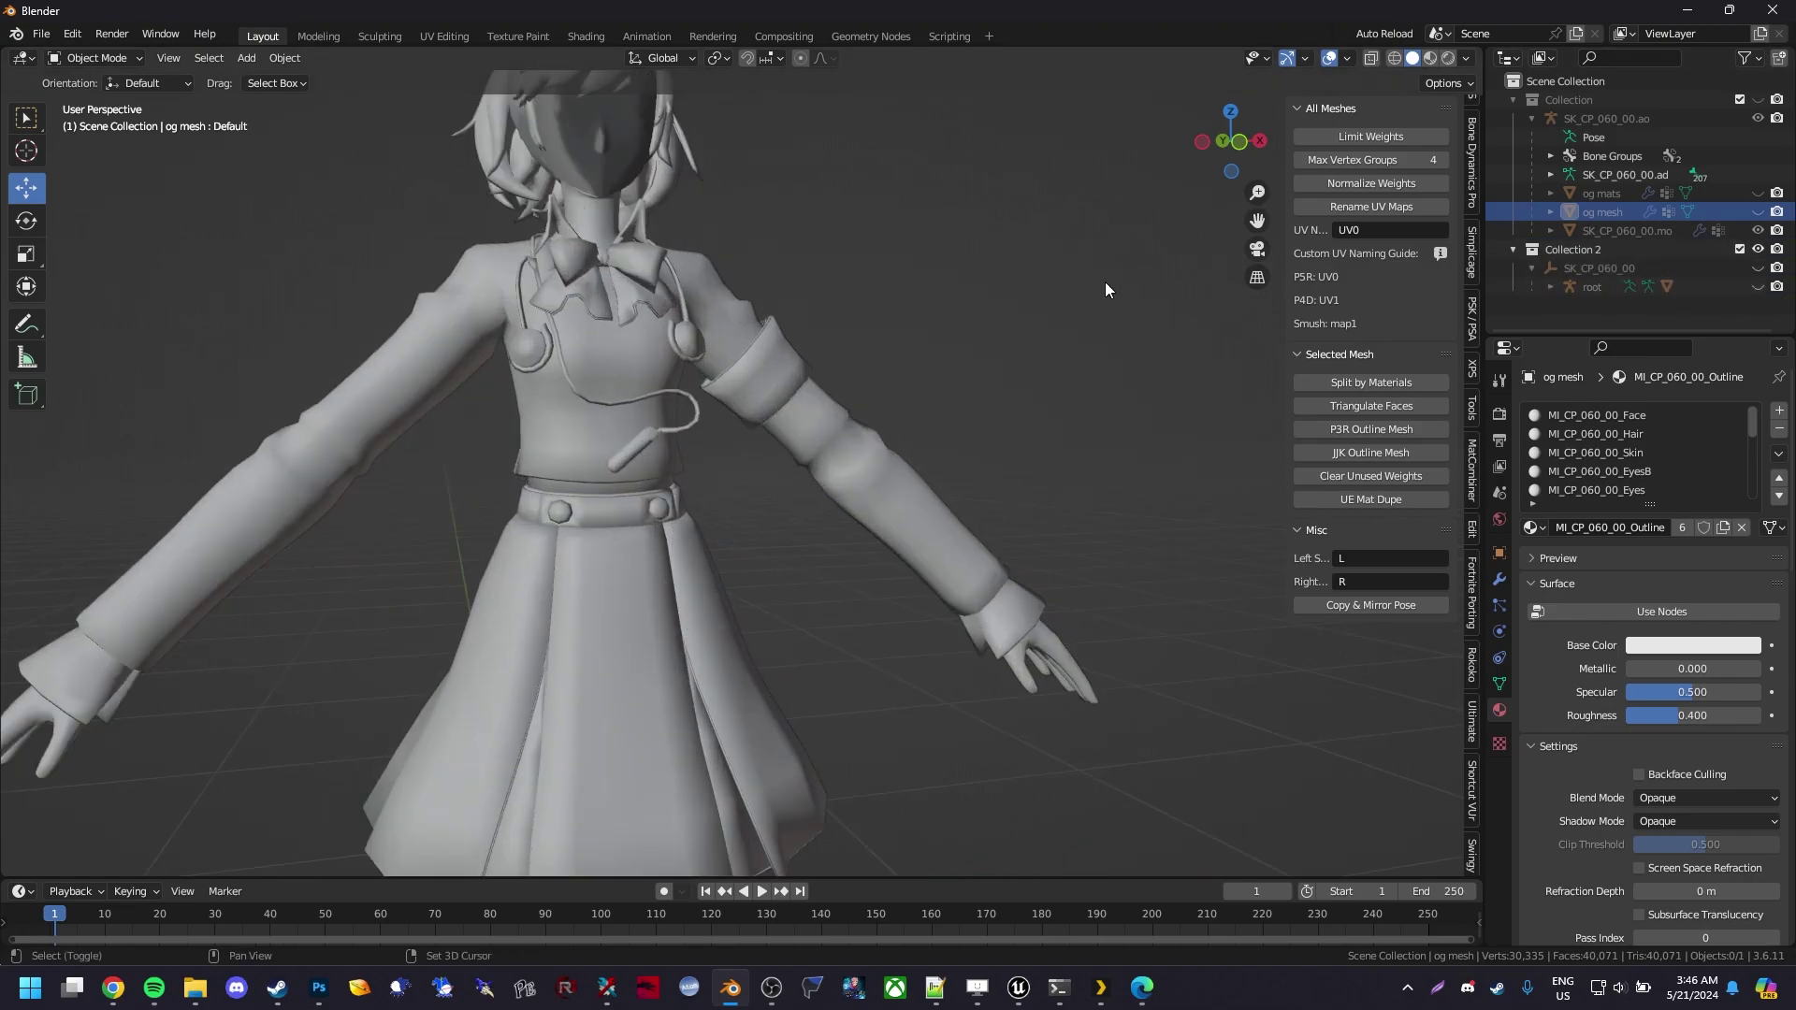
middle_drag(1103, 283, 923, 468)
scroll(922, 468, down, 3)
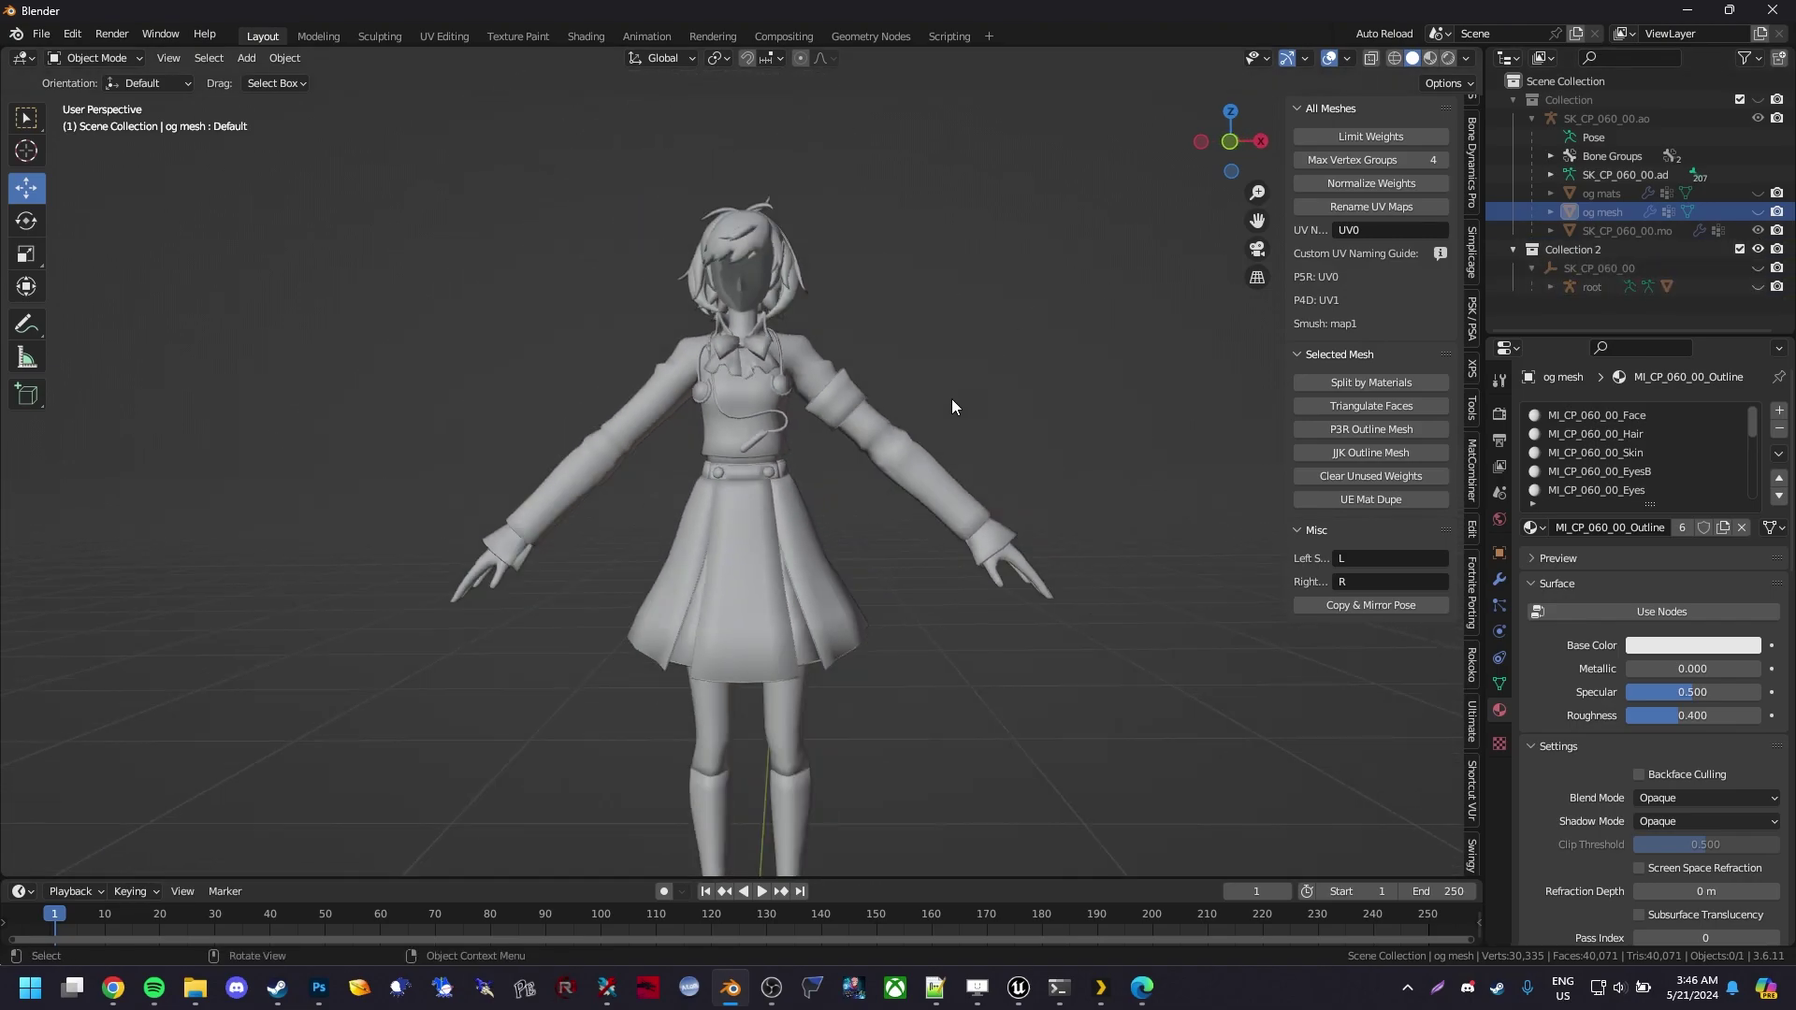
Separate the replacement mesh's faces that use MI_CP_060_00_Outline.001 into their own object
click(817, 518)
scroll(890, 522, up, 3)
scroll(1612, 471, down, 4)
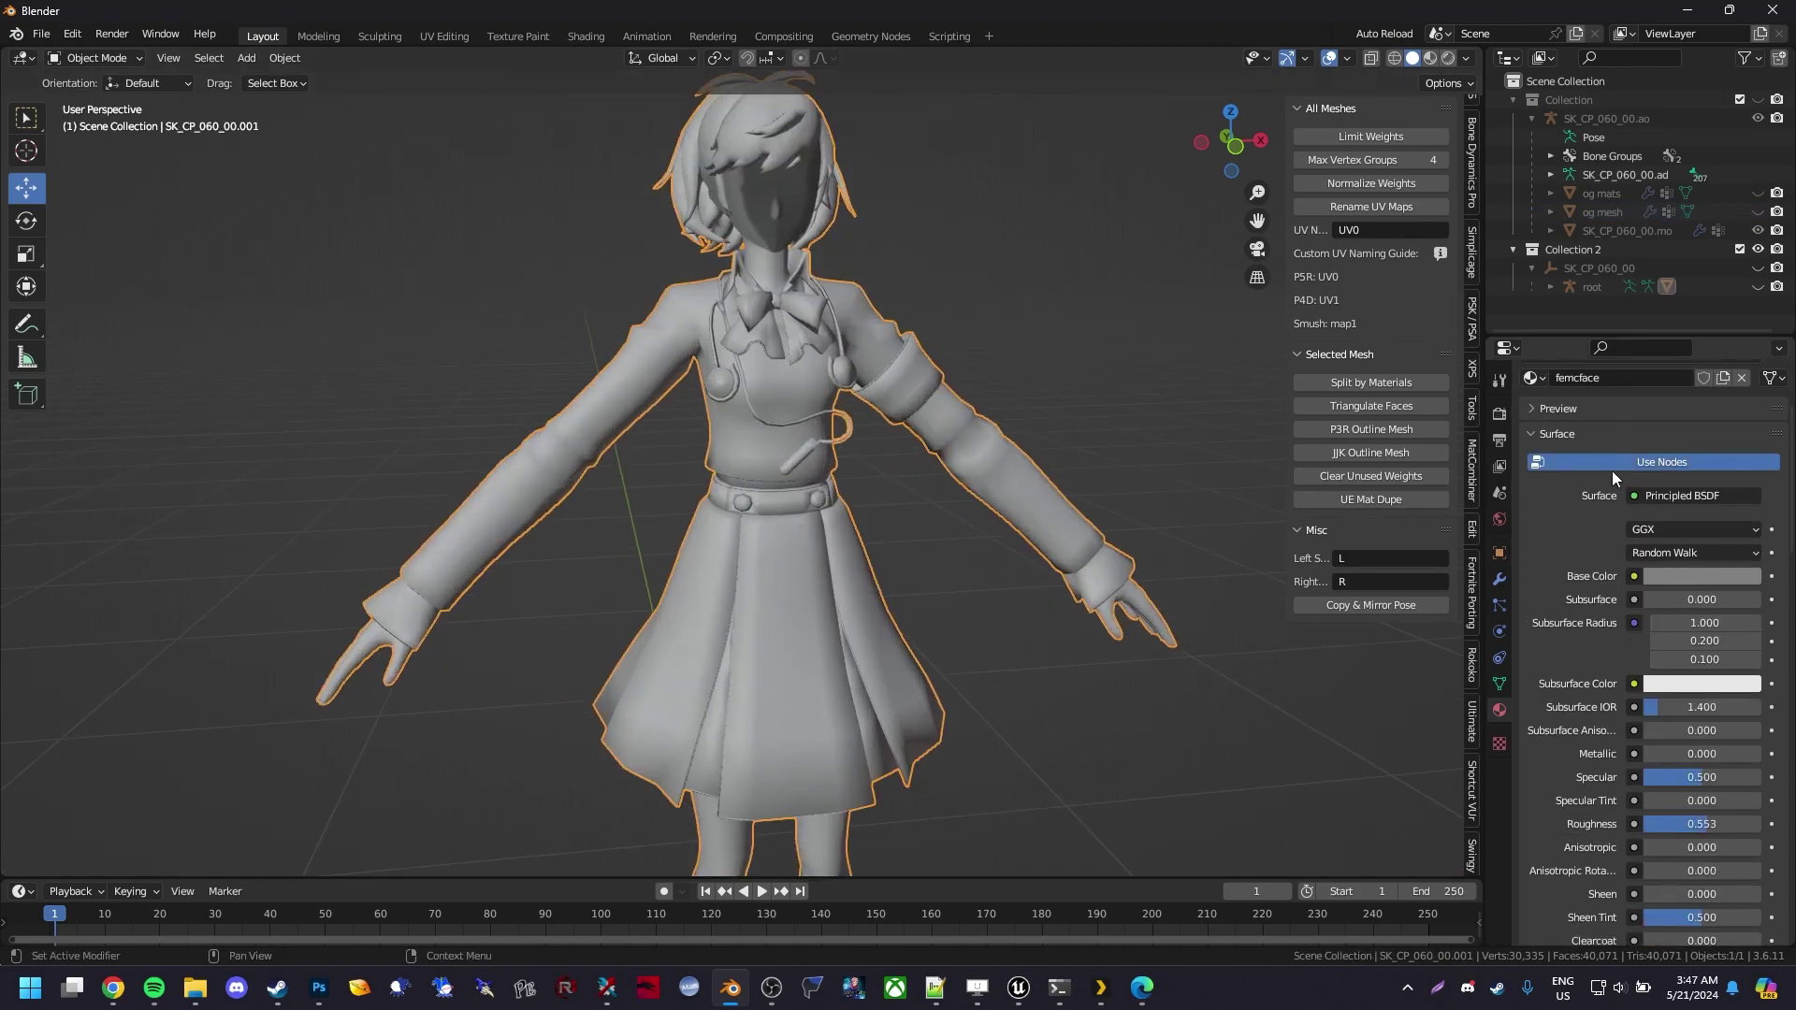
scroll(1612, 474, up, 4)
key(Tab)
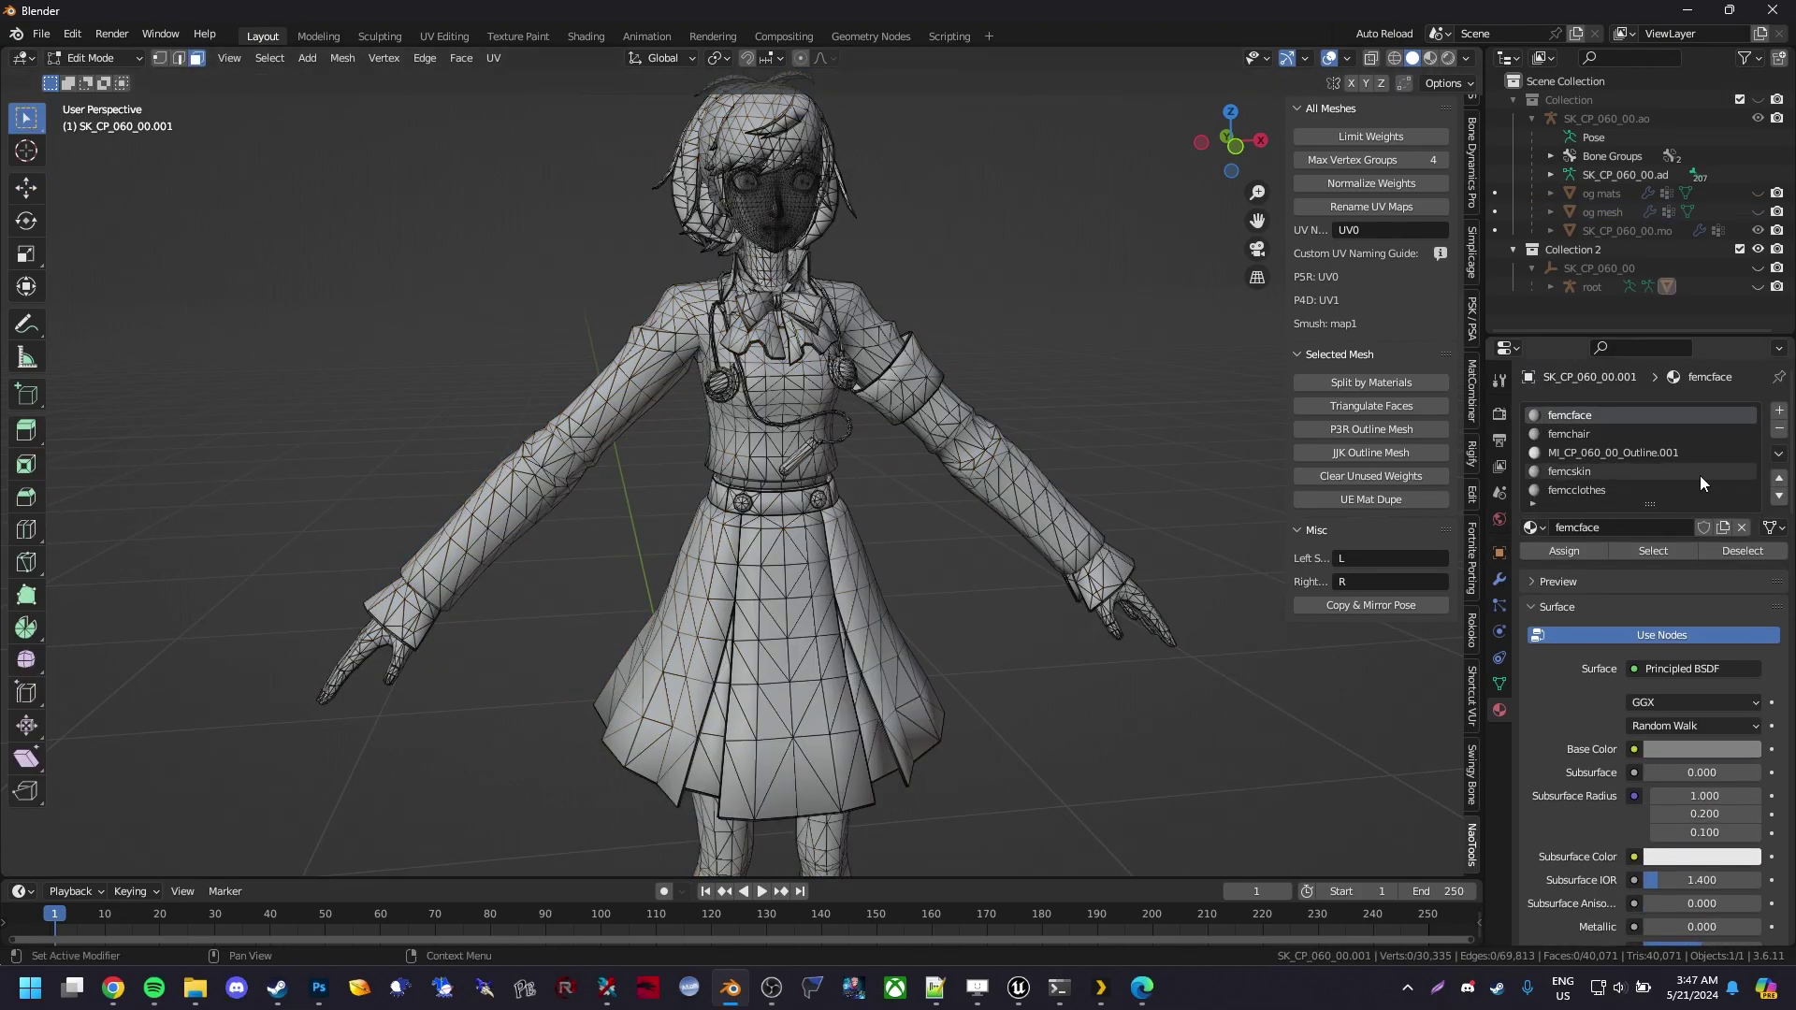
click(1637, 452)
click(1659, 552)
right_click(894, 446)
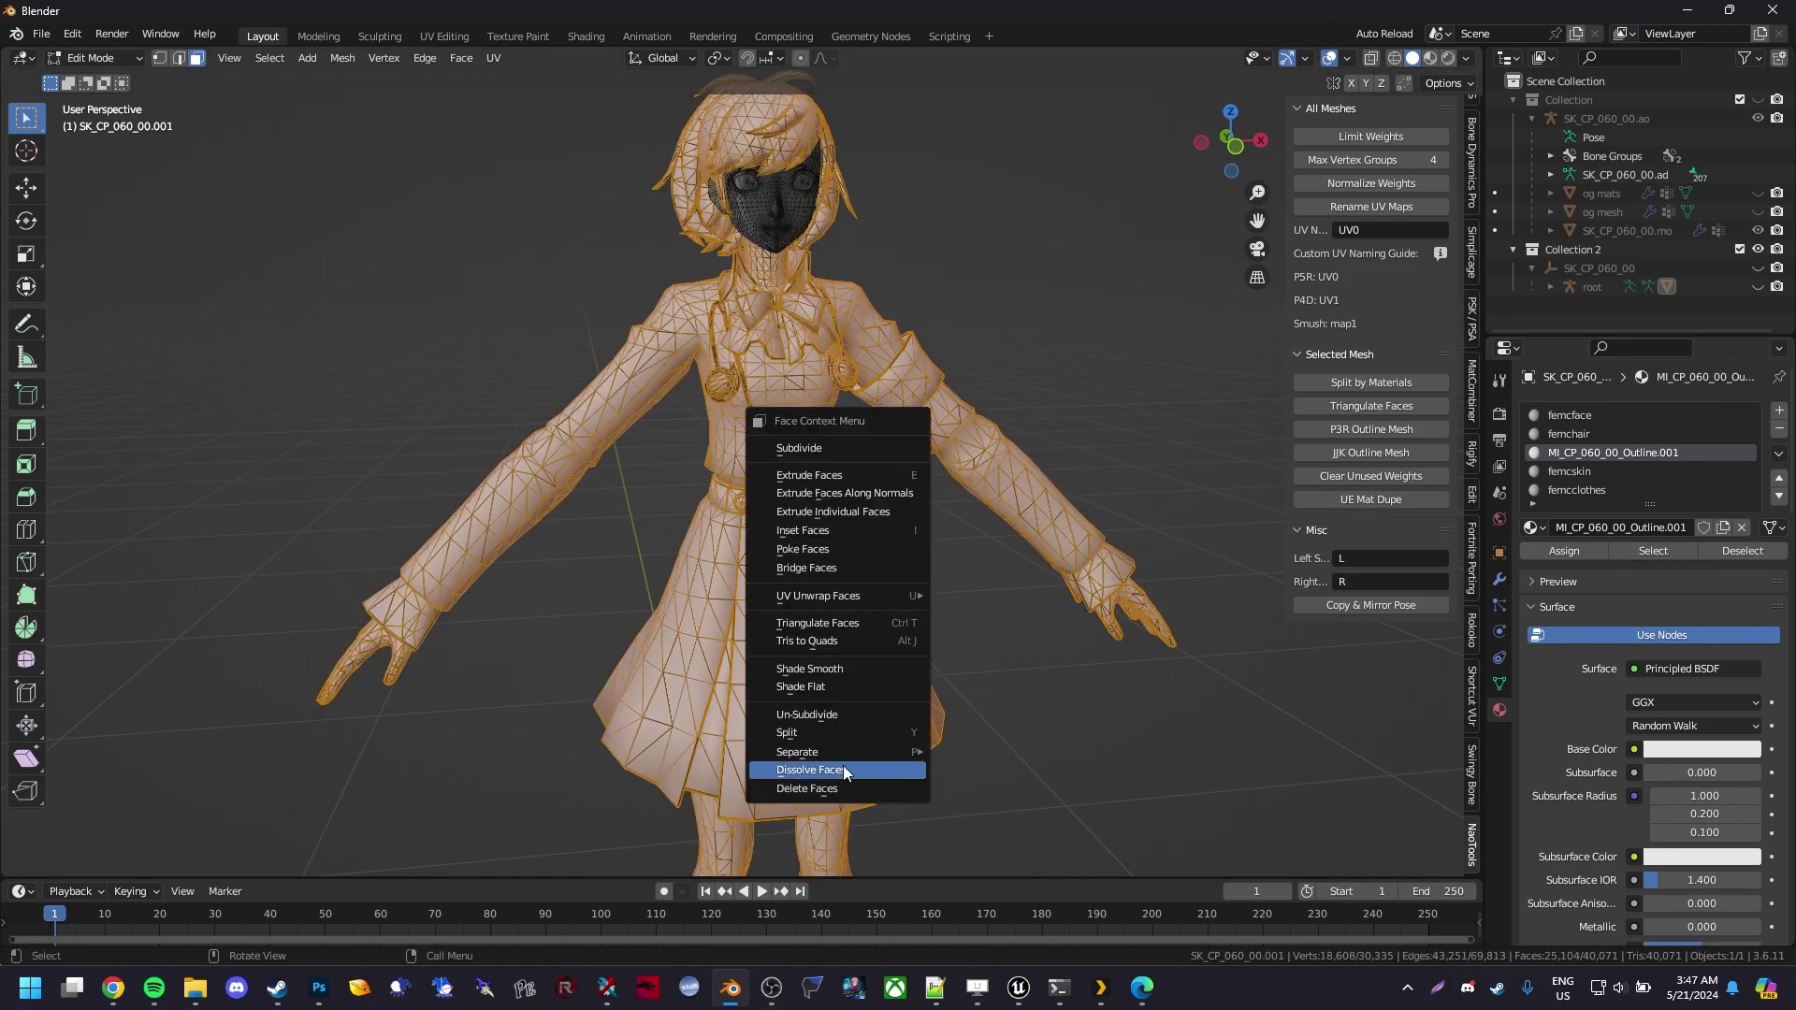
mouse_move(846, 755)
click(1019, 754)
key(Tab)
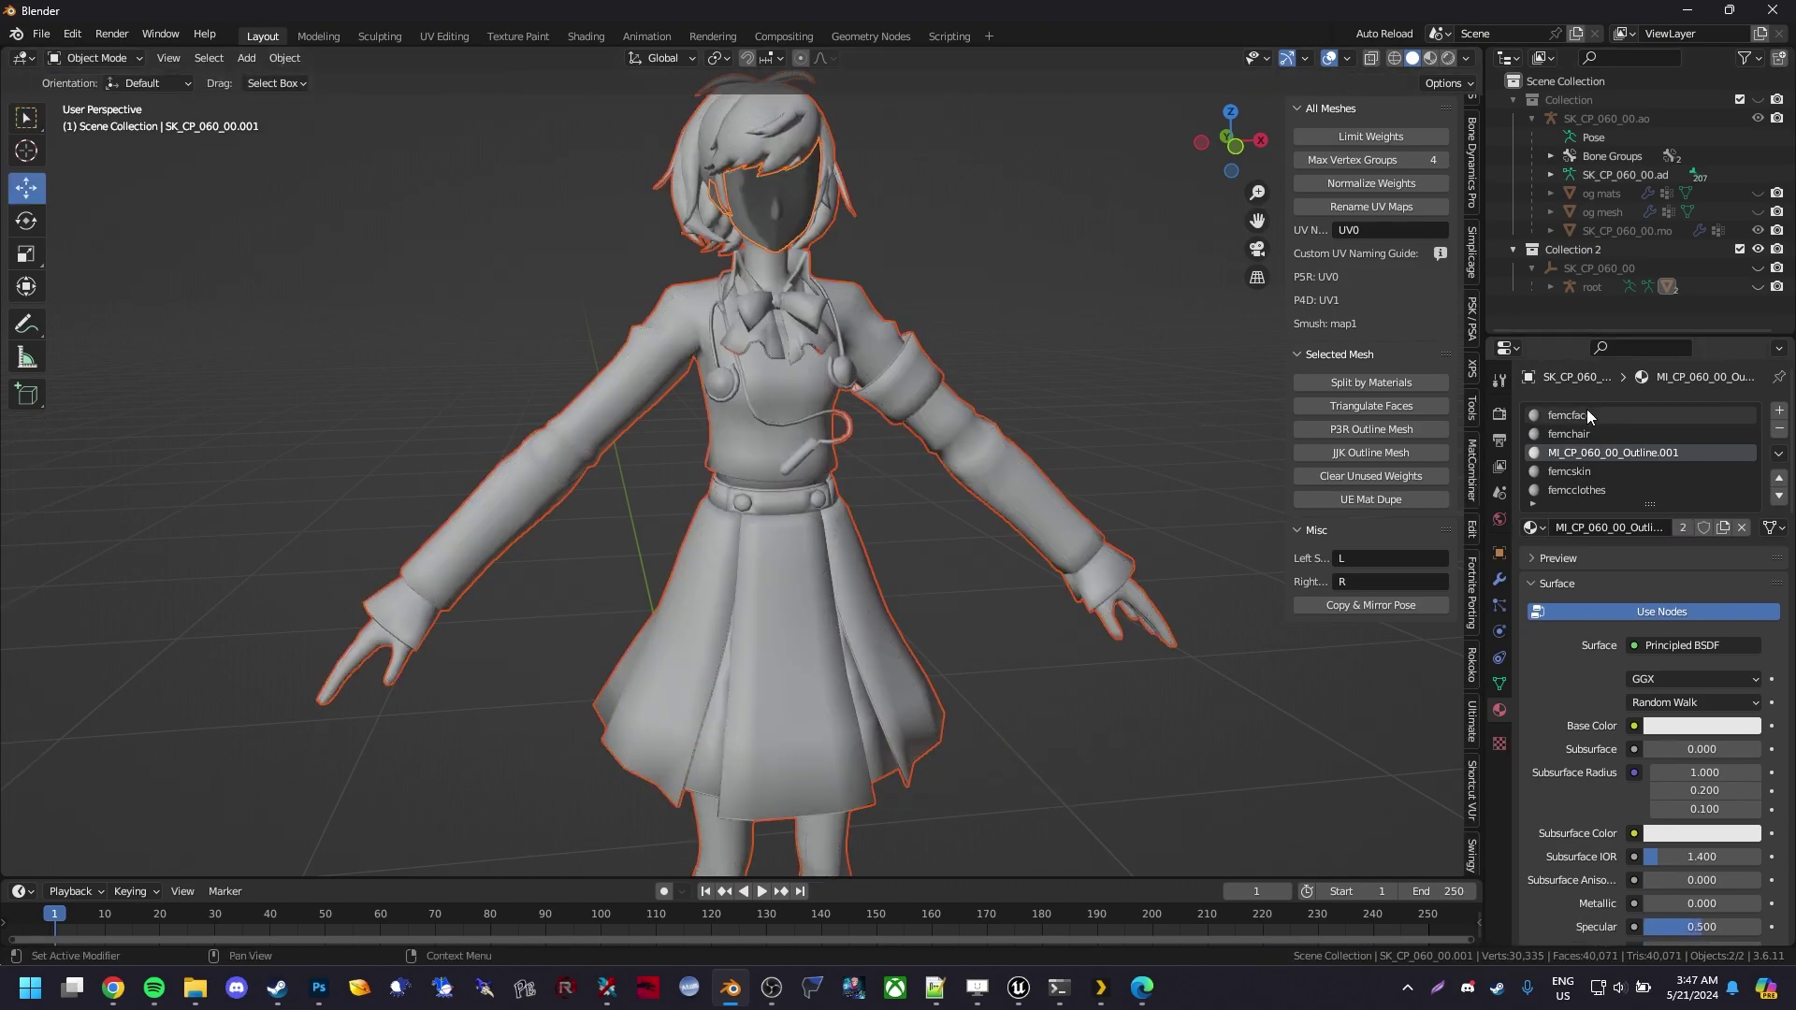
Remove the unused material slots from the separated outline object SK_CP_060_00.002
click(958, 427)
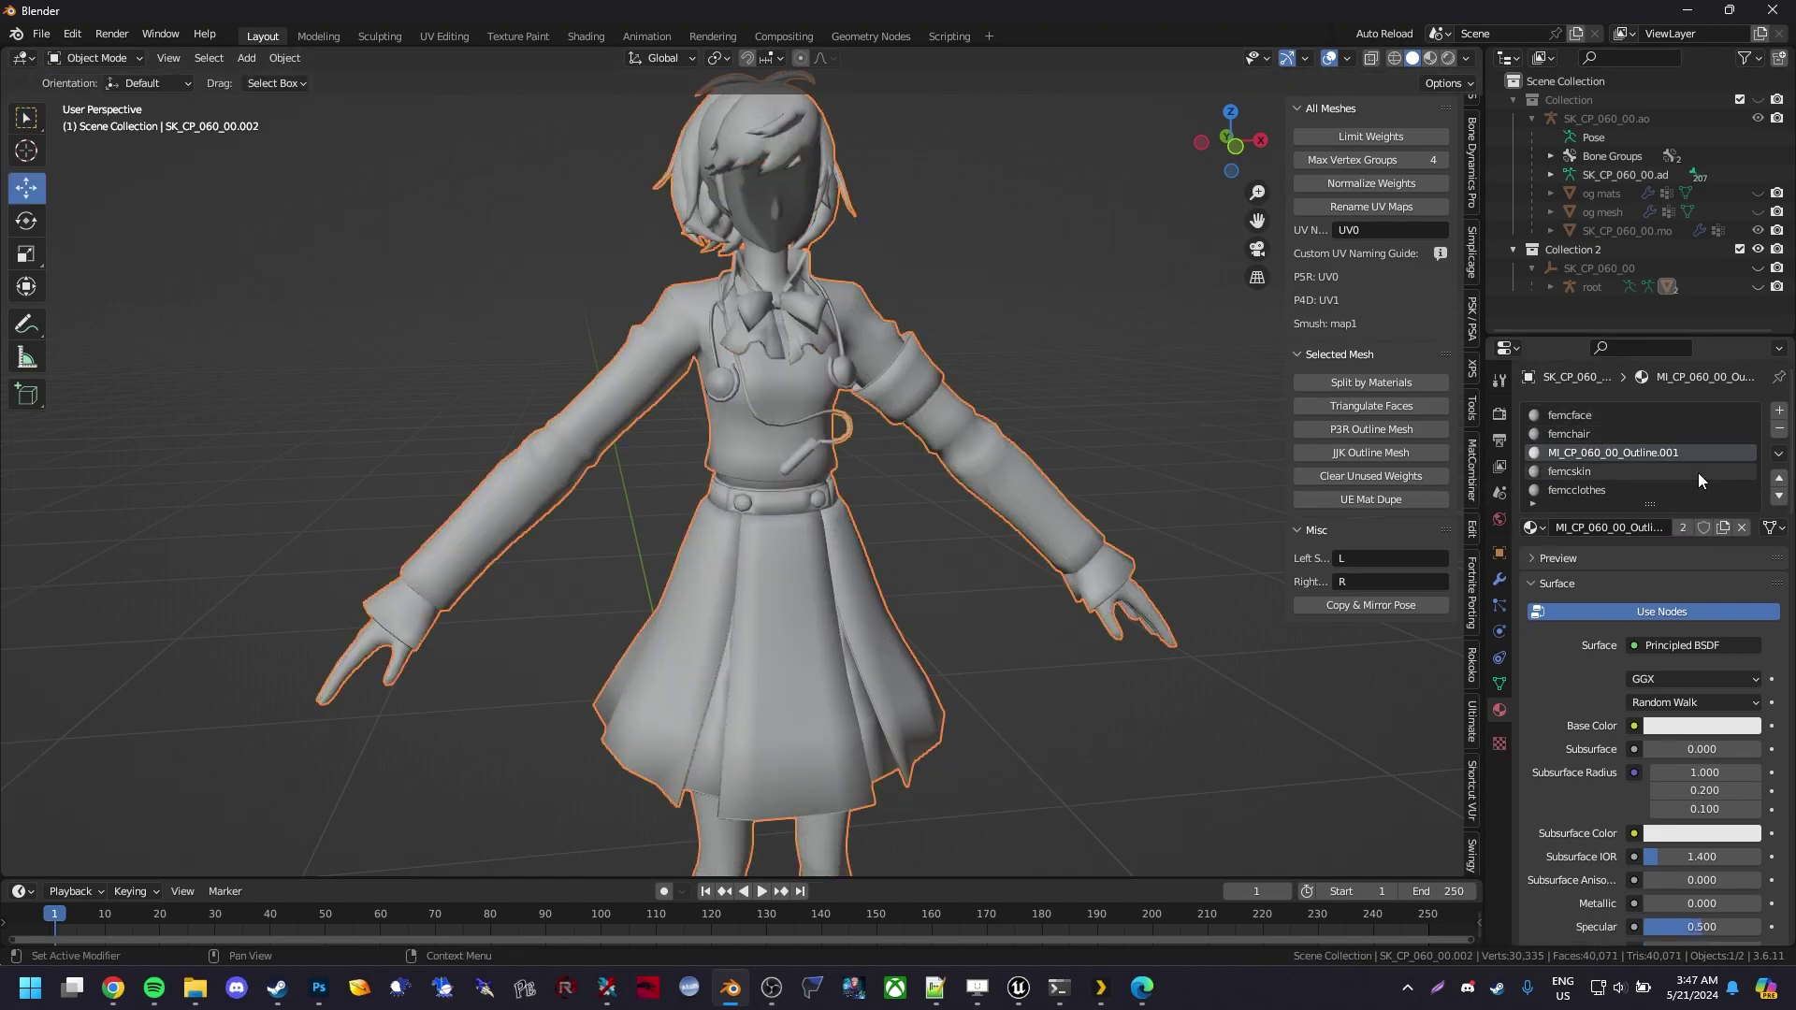
click(1778, 452)
click(1710, 578)
middle_drag(1169, 520, 799, 528)
scroll(861, 543, up, 6)
key(Tab)
scroll(800, 528, down, 3)
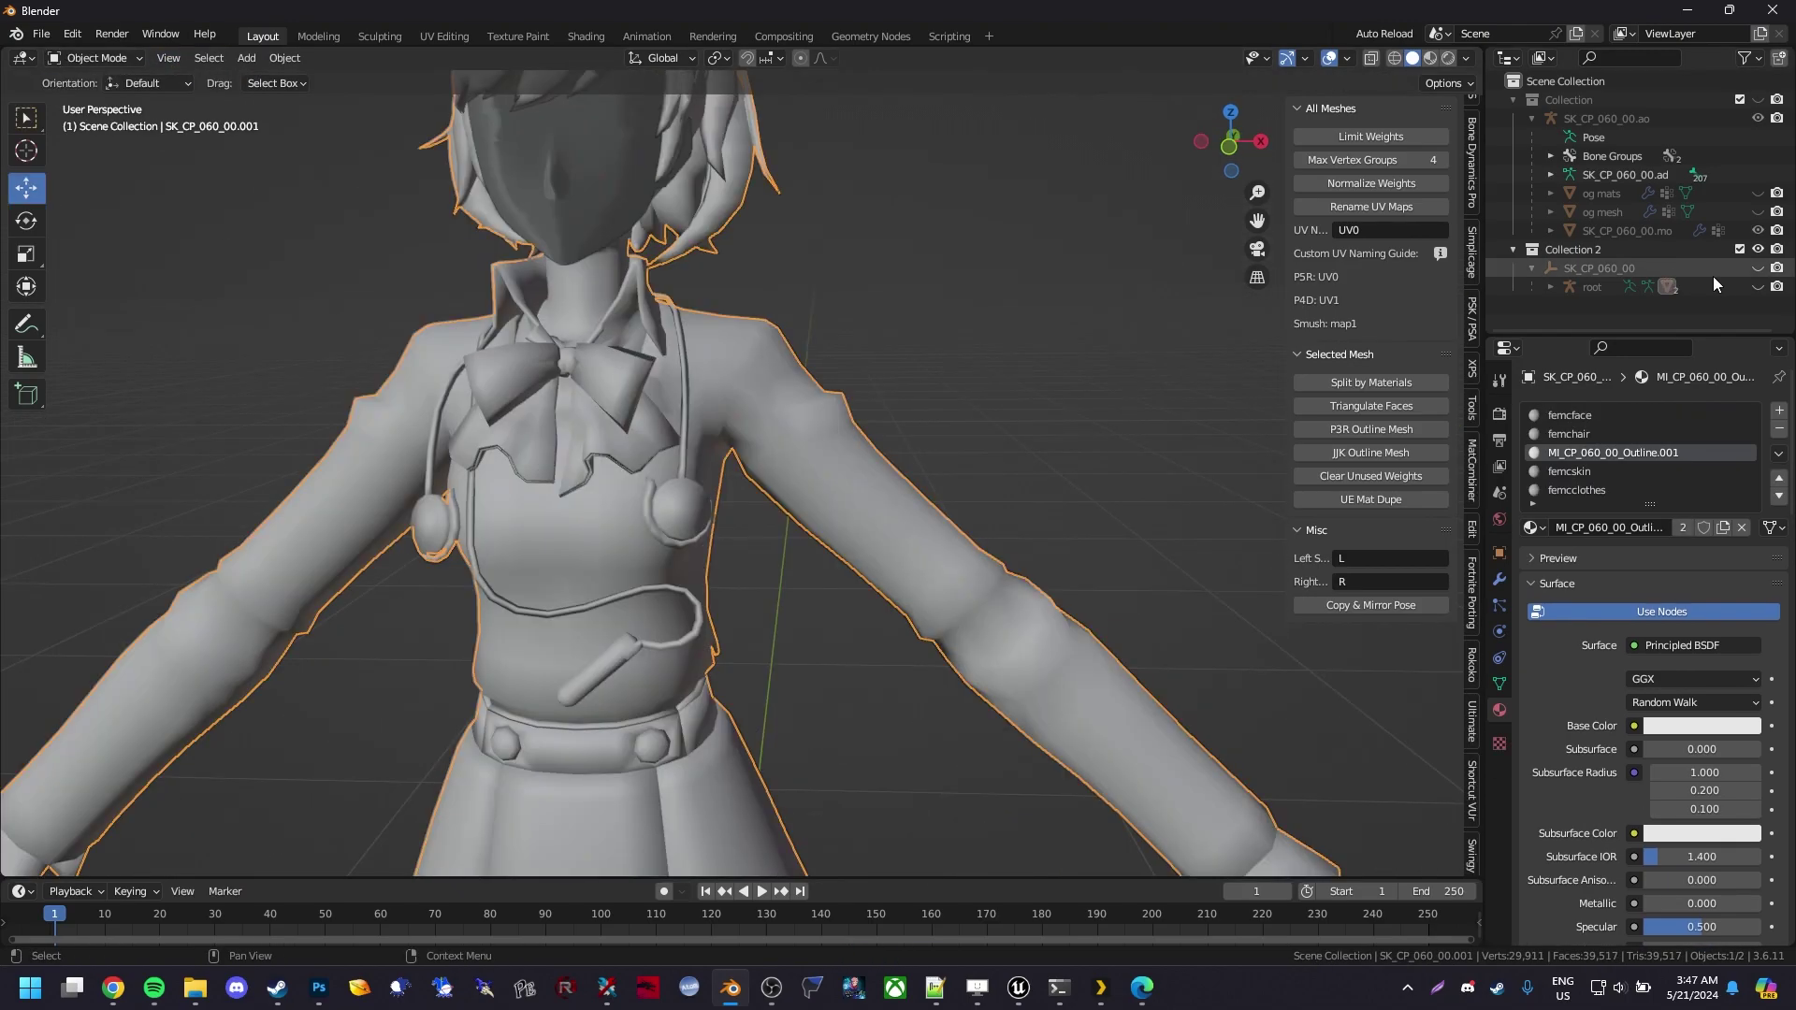
Toggle the main mesh SK_CP_060_00.001 to compare it with the outline, then hide the outline object SK_CP_060_00.002
scroll(1777, 300, down, 2)
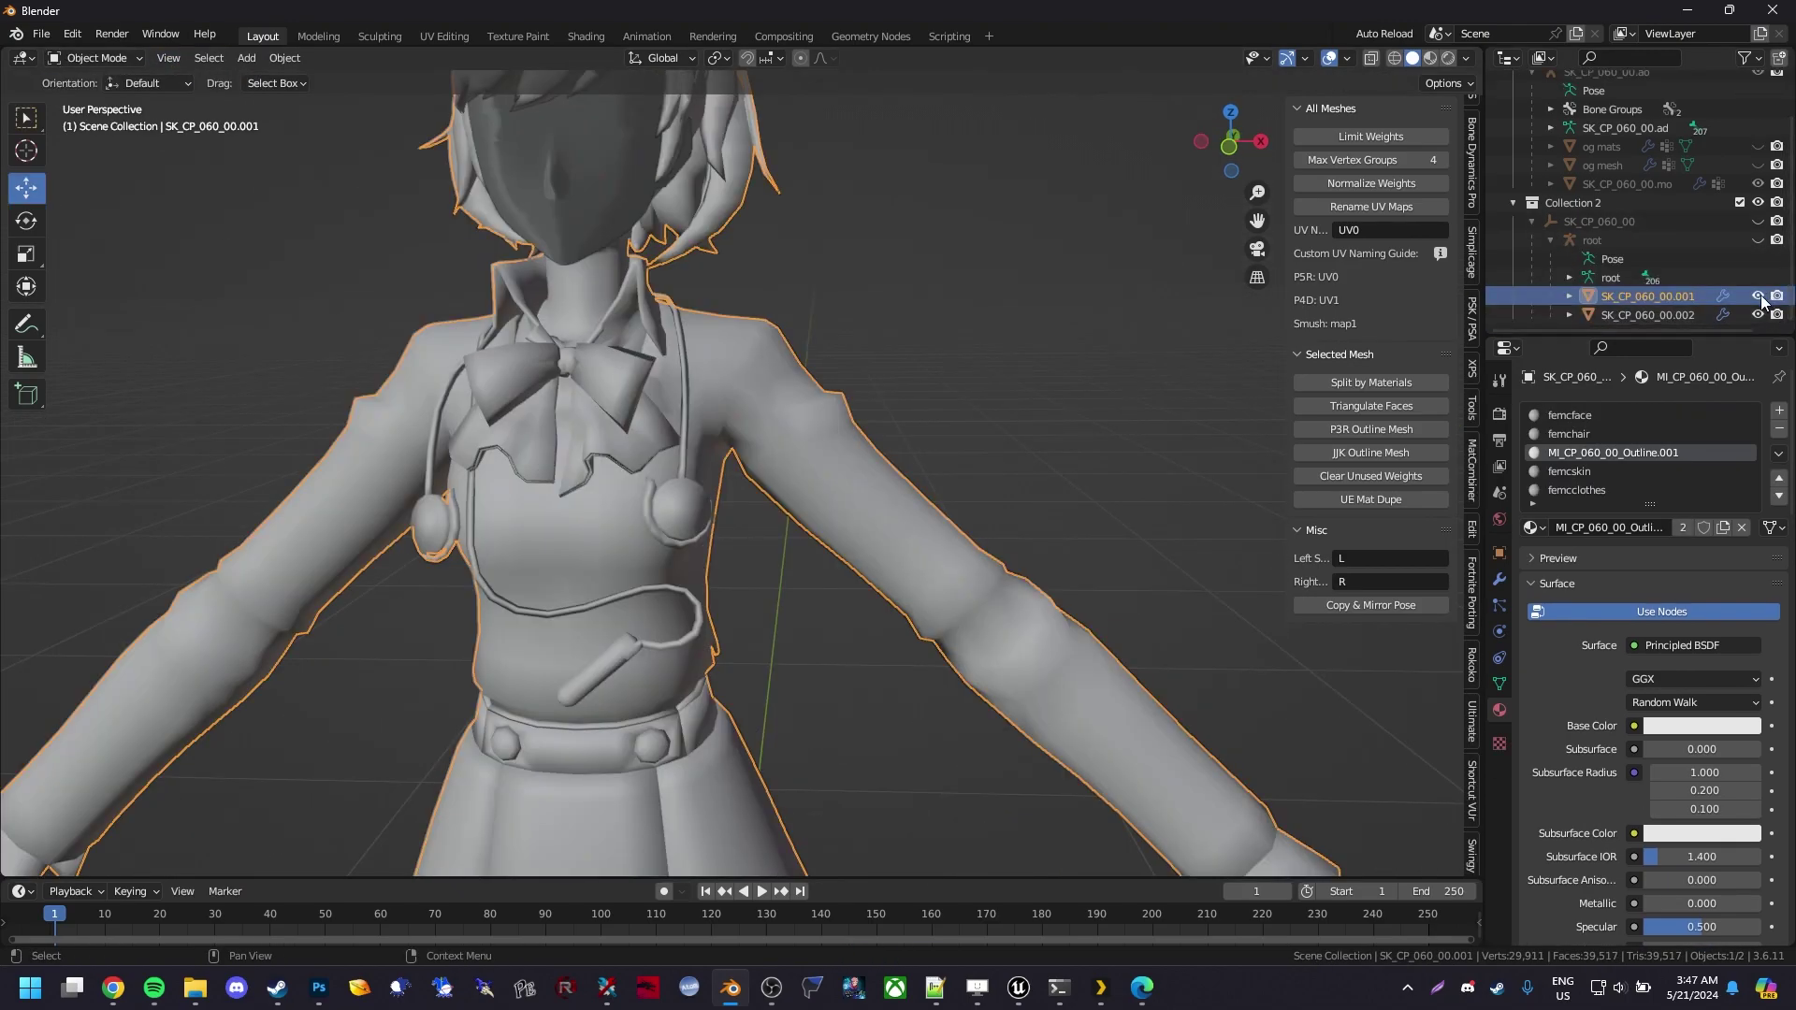
click(1758, 296)
click(1758, 297)
click(1758, 296)
click(1758, 297)
click(1758, 315)
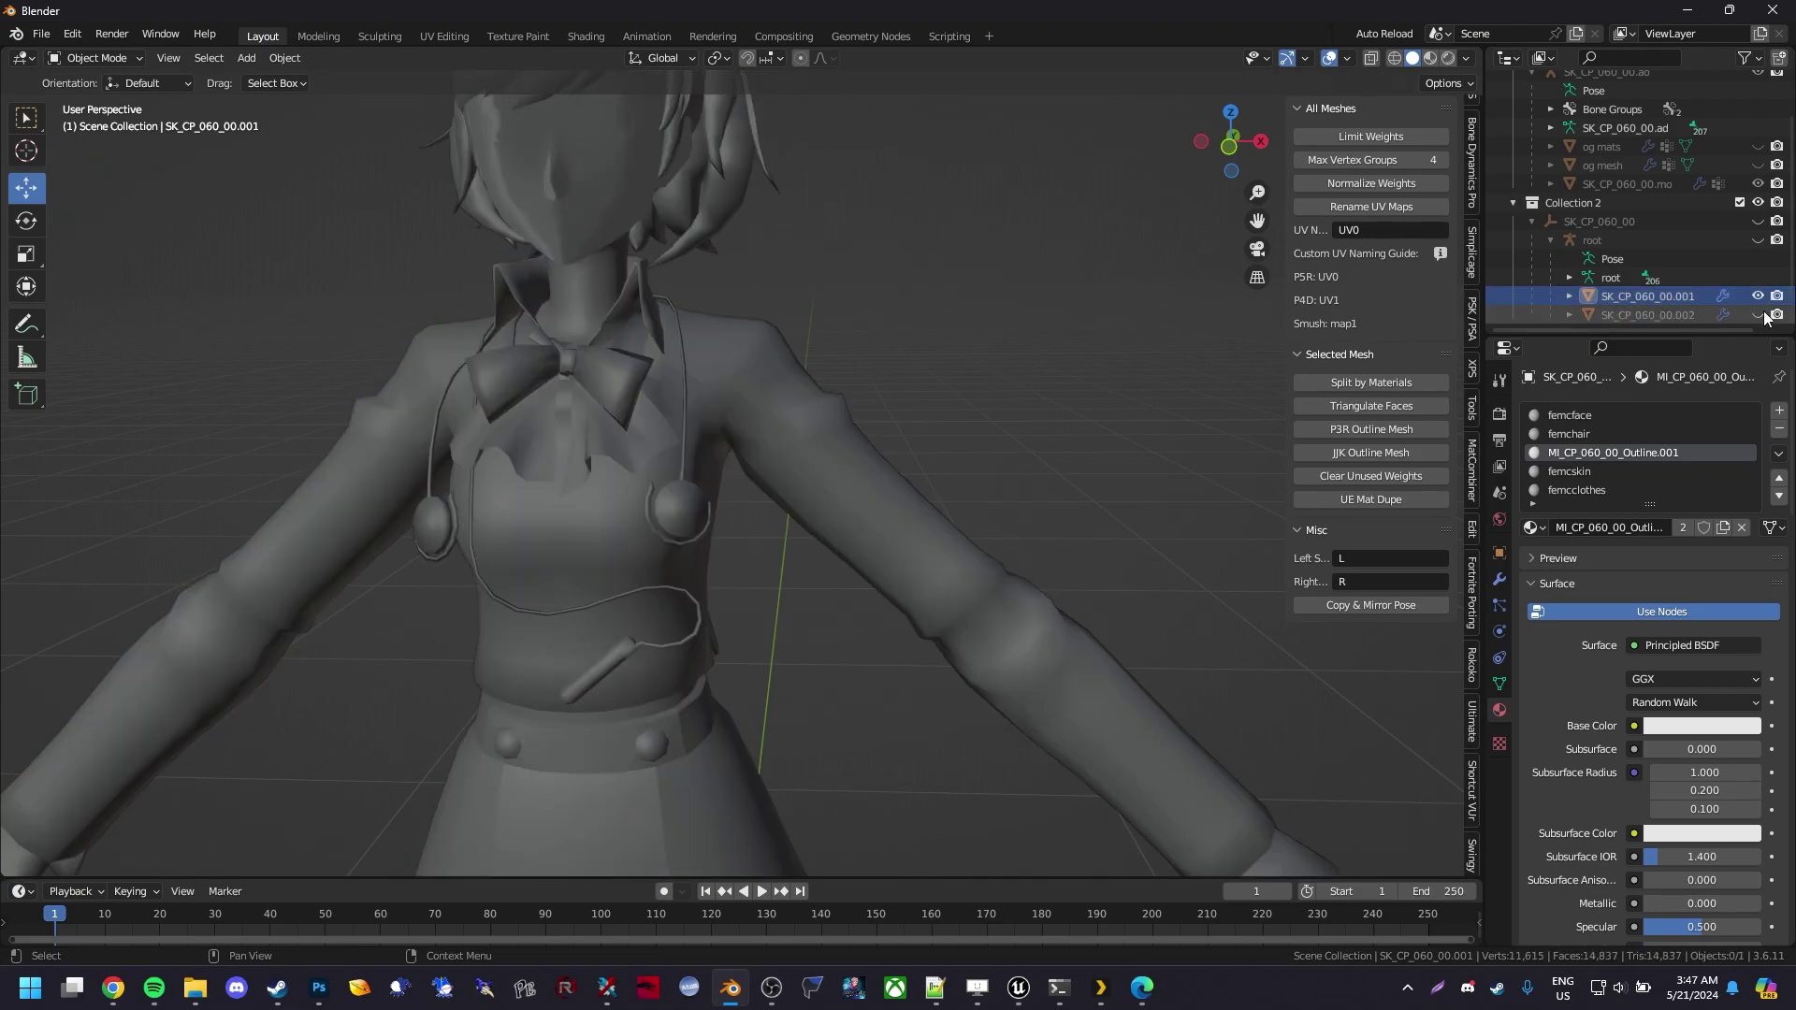
Remove the unused material slots from the main replacement mesh SK_CP_060_00.001
click(1640, 298)
click(1776, 456)
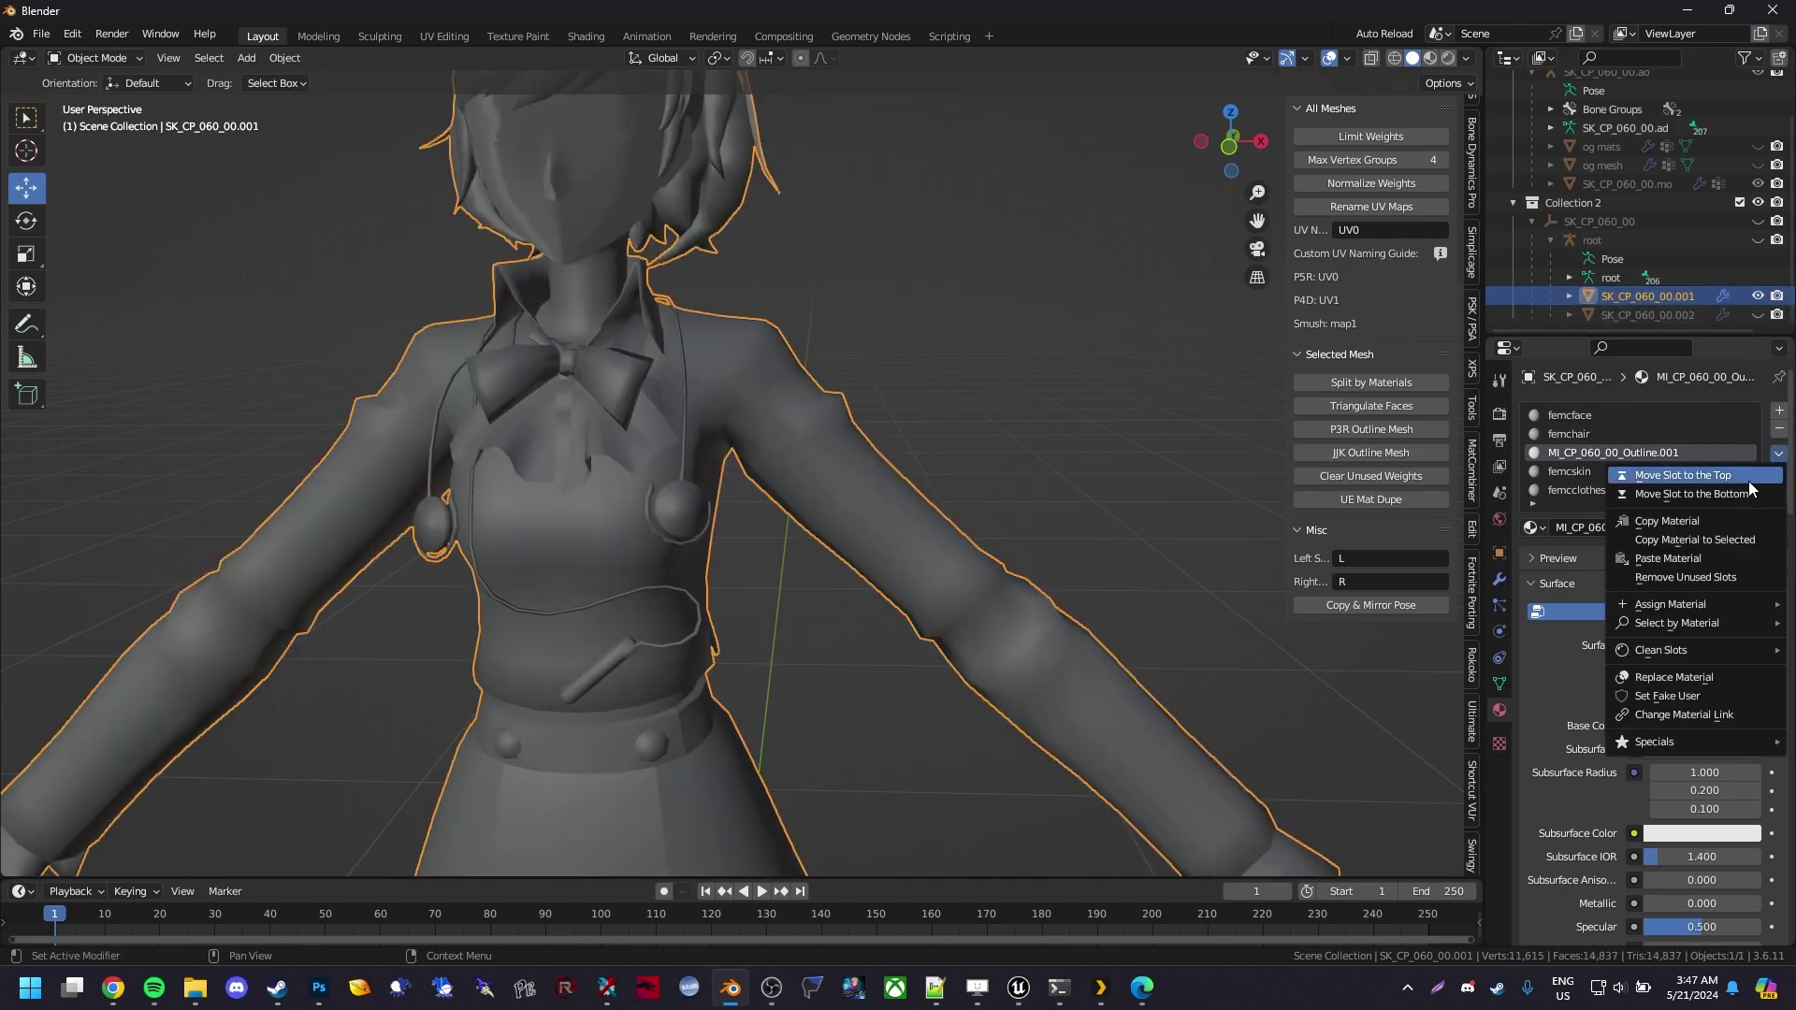
click(1692, 573)
Separate the faces using the femchair material from SK_CP_060_00.001 into their own object and hide that hair object
scroll(537, 482, down, 5)
scroll(581, 316, up, 1)
shift+middle_drag(537, 483, 639, 310)
scroll(639, 310, up, 1)
key(Tab)
shift+middle_drag(966, 249, 1290, 462)
scroll(1030, 560, up, 3)
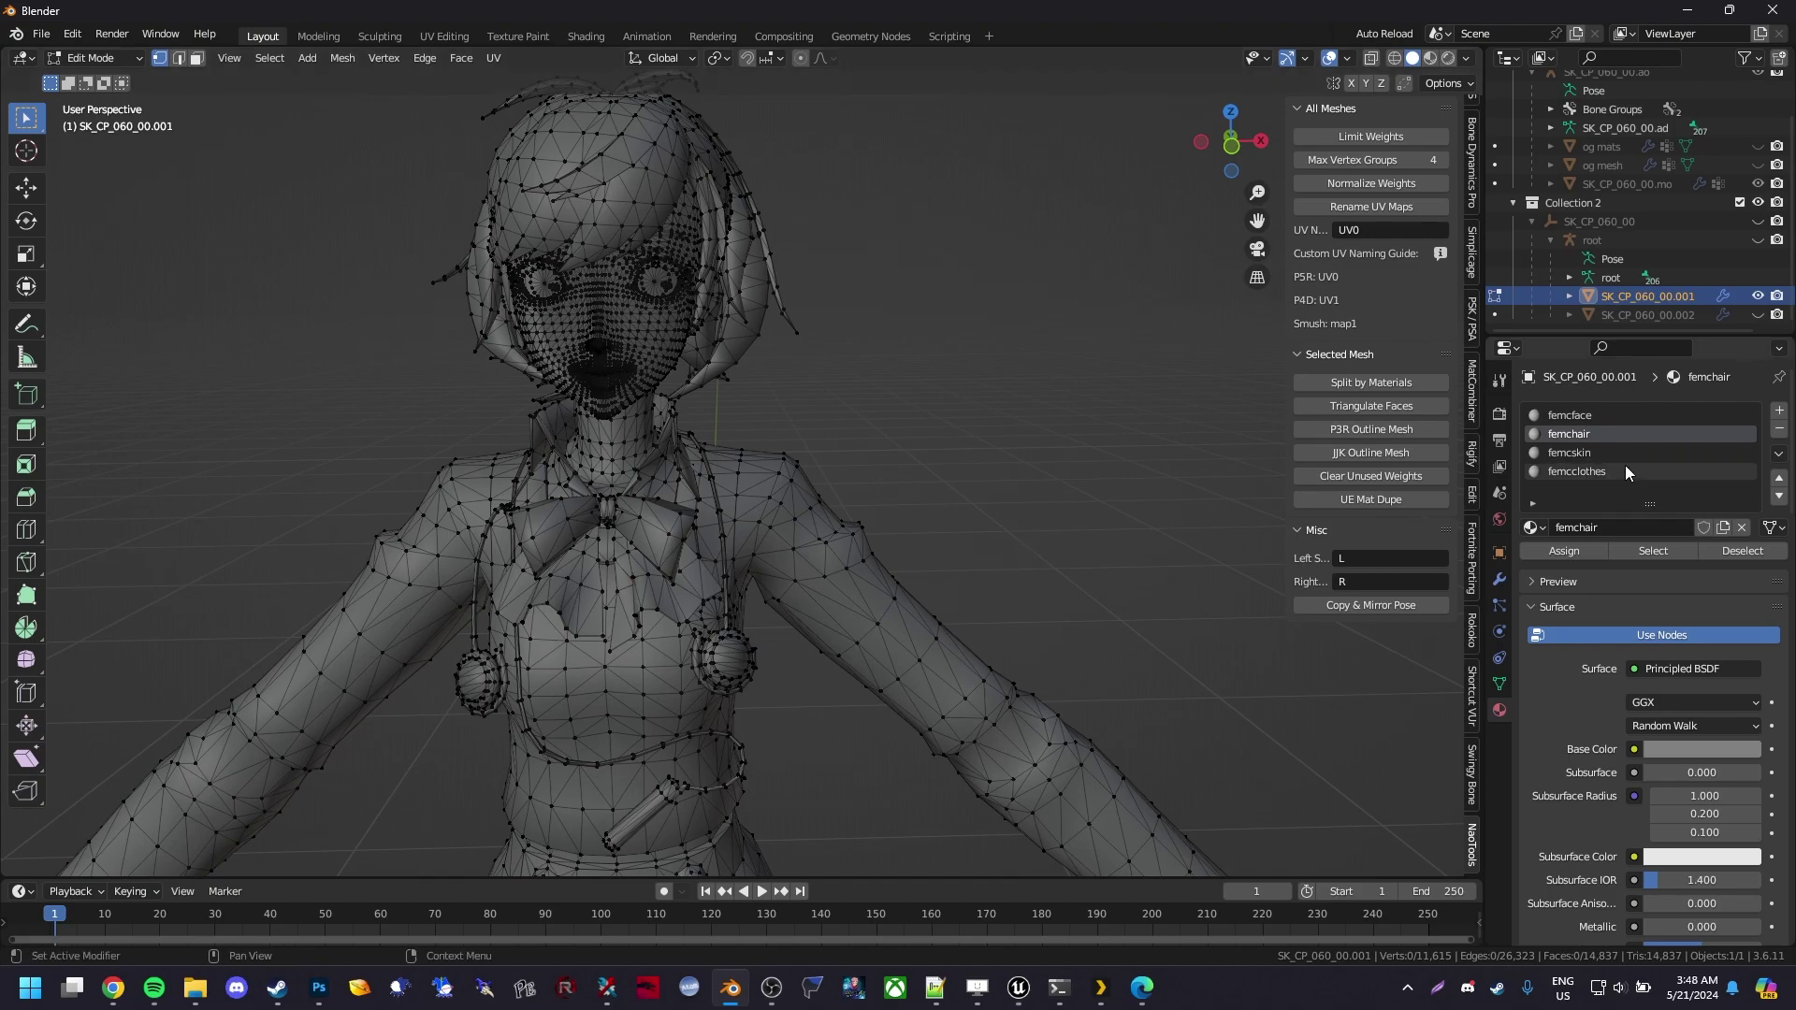
click(1653, 551)
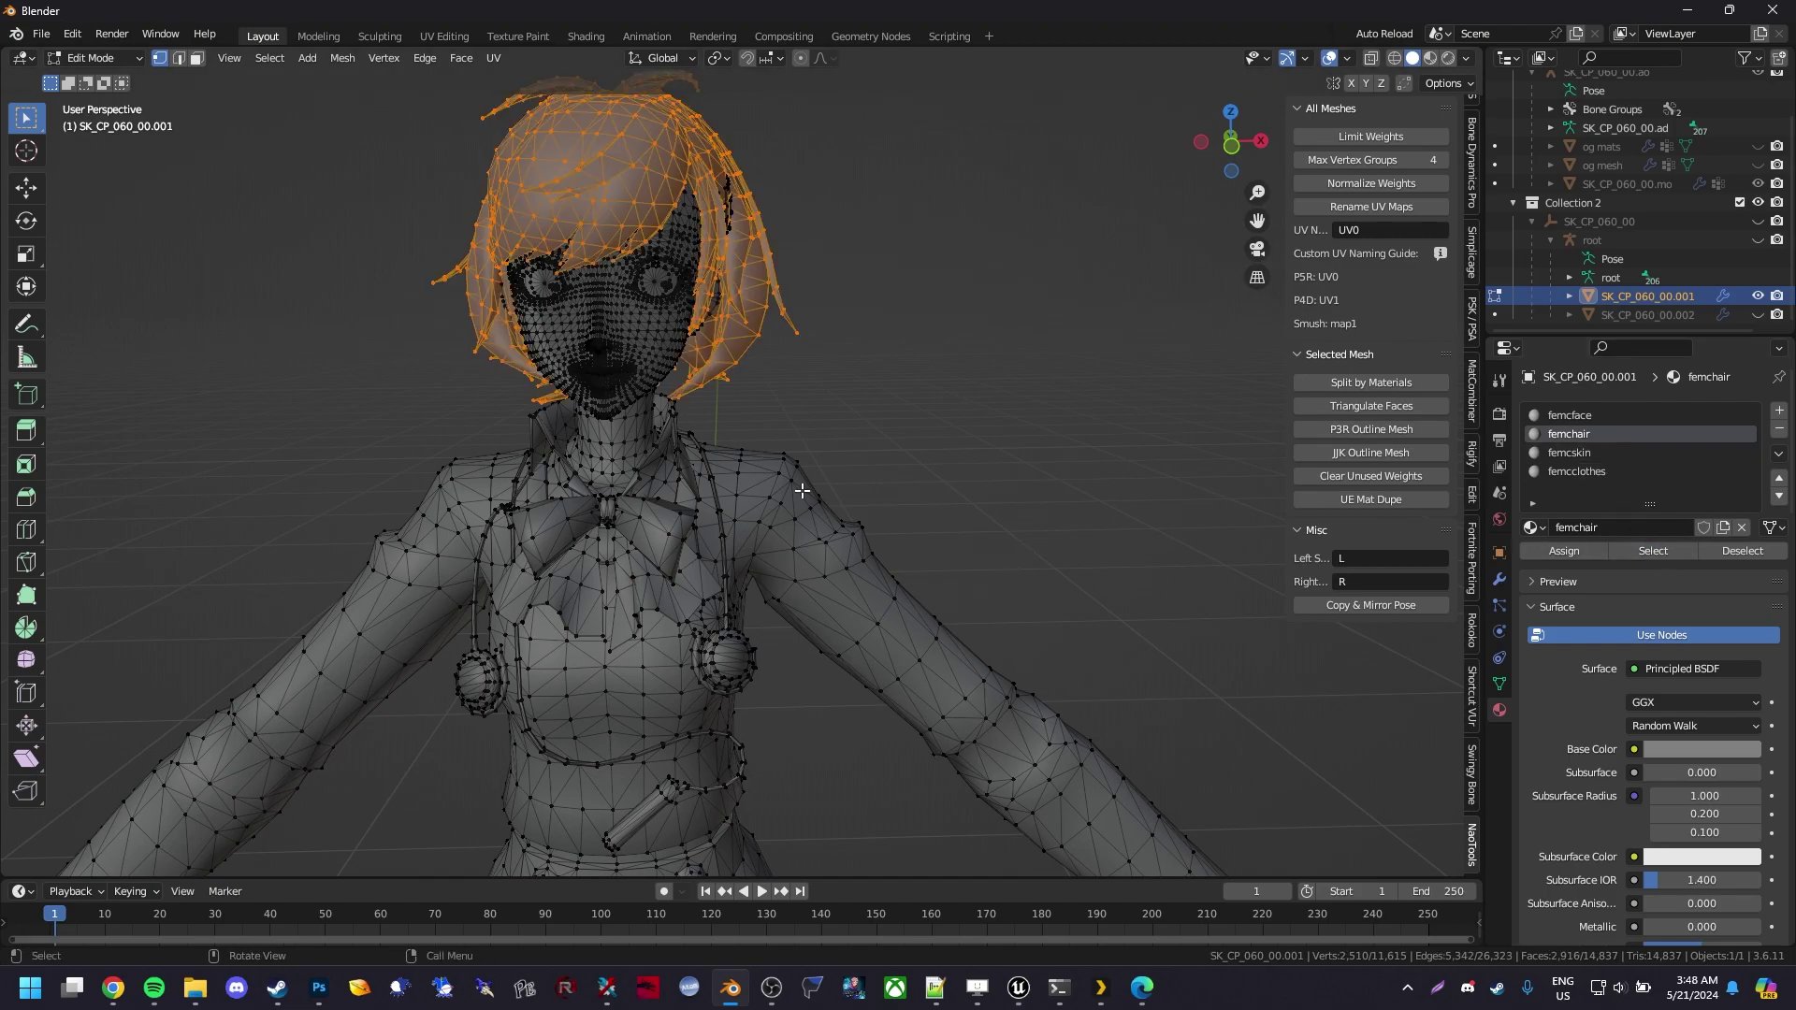
middle_drag(785, 437, 721, 481)
right_click(721, 480)
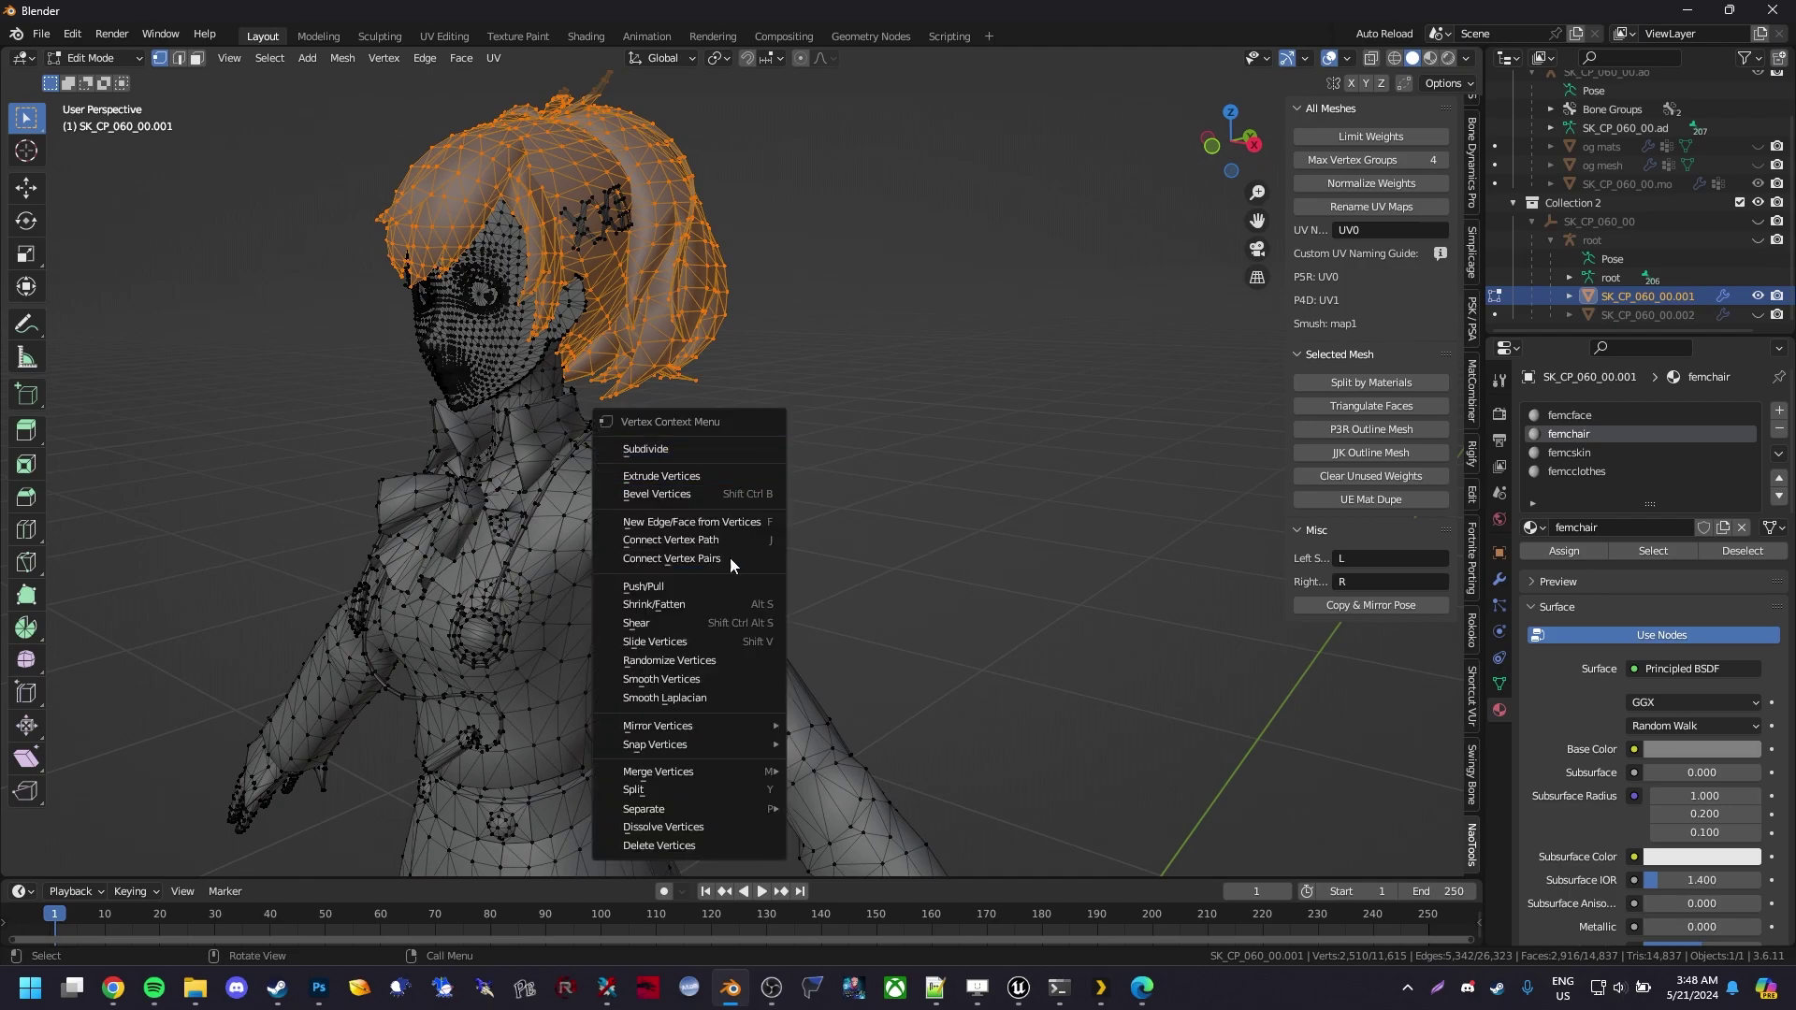
right_click(720, 872)
mouse_move(720, 872)
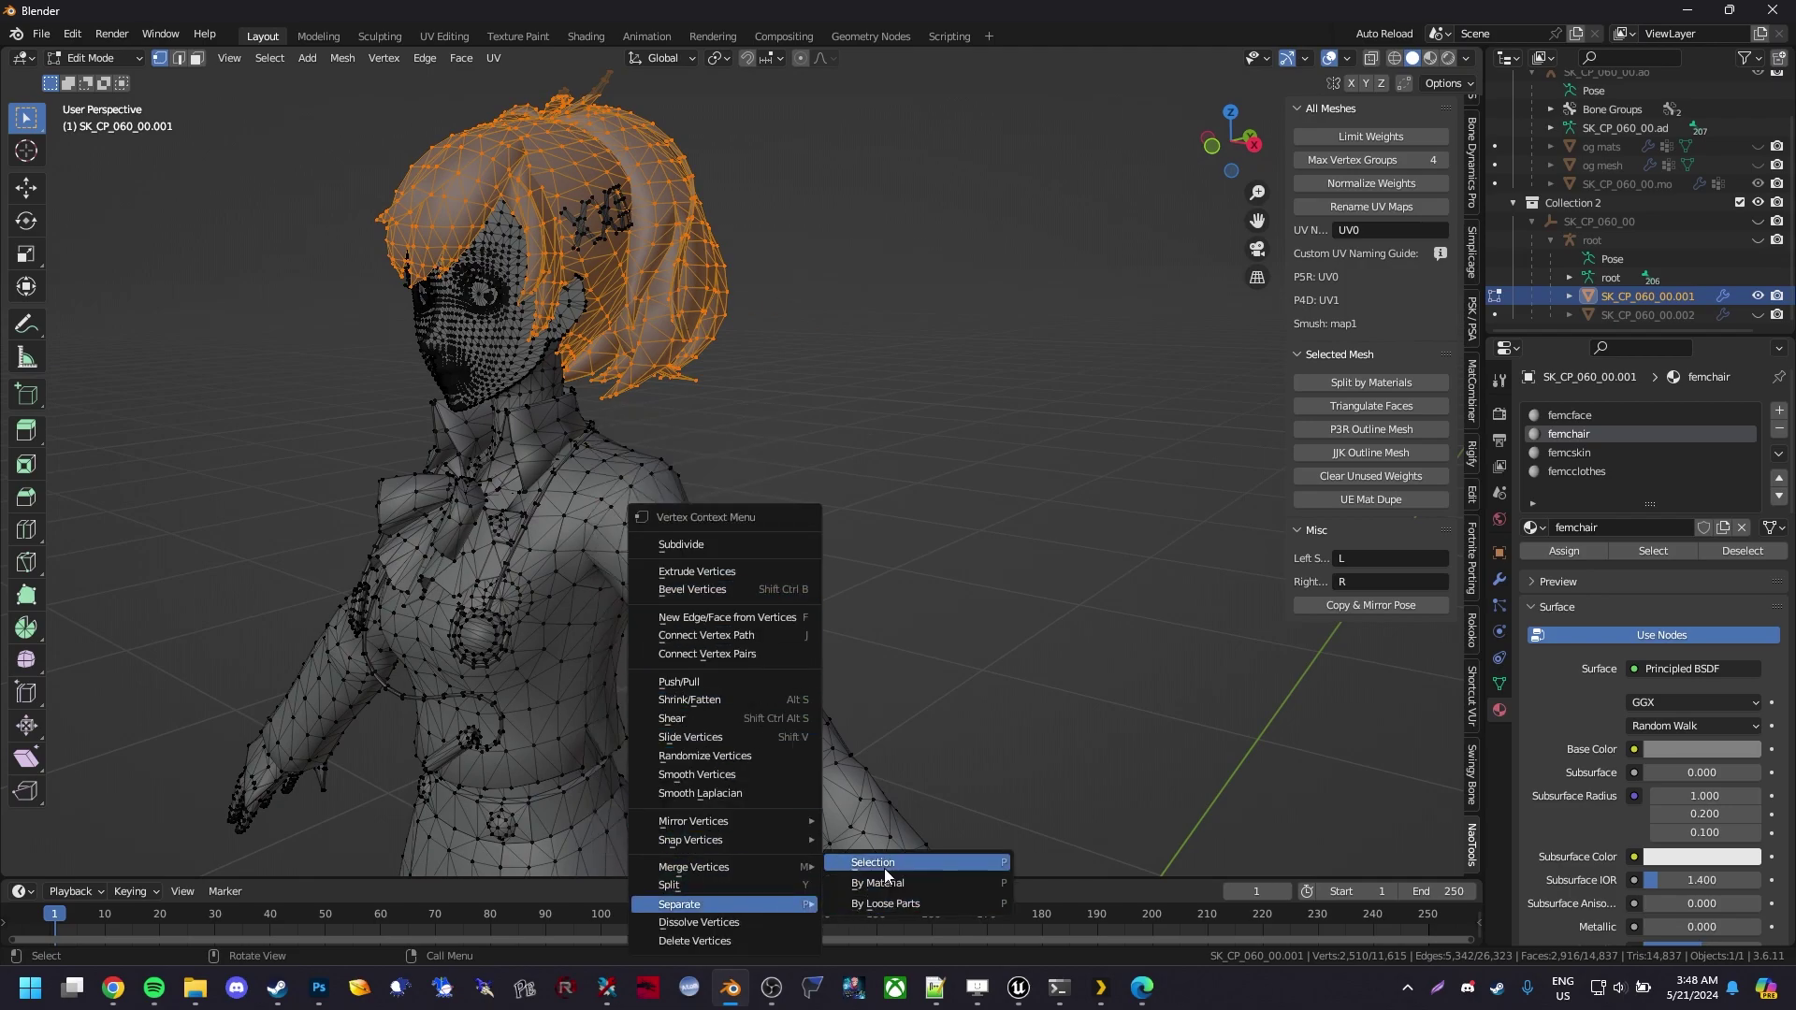
click(883, 868)
key(Tab)
click(658, 184)
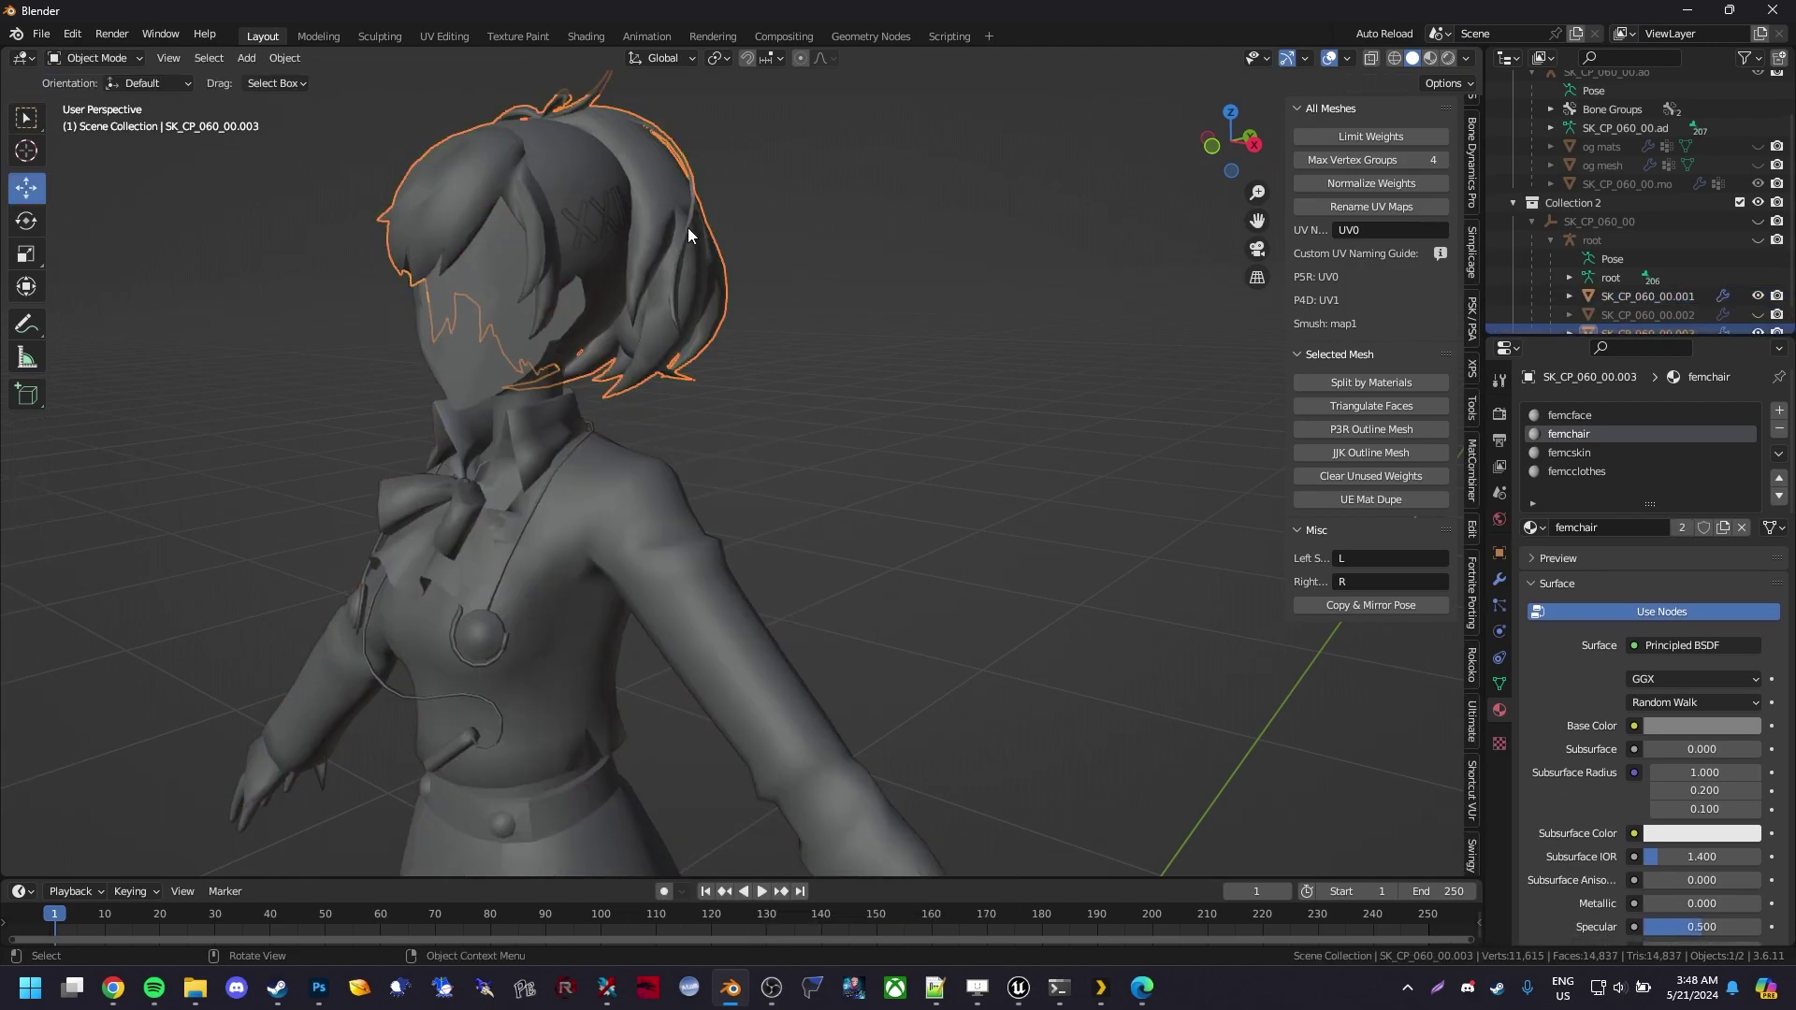
key(h)
Select the linked headphone cord and rim geometry on the body mesh's chest, then clear the selection
click(739, 520)
key(Tab)
shift+middle_drag(802, 511, 932, 370)
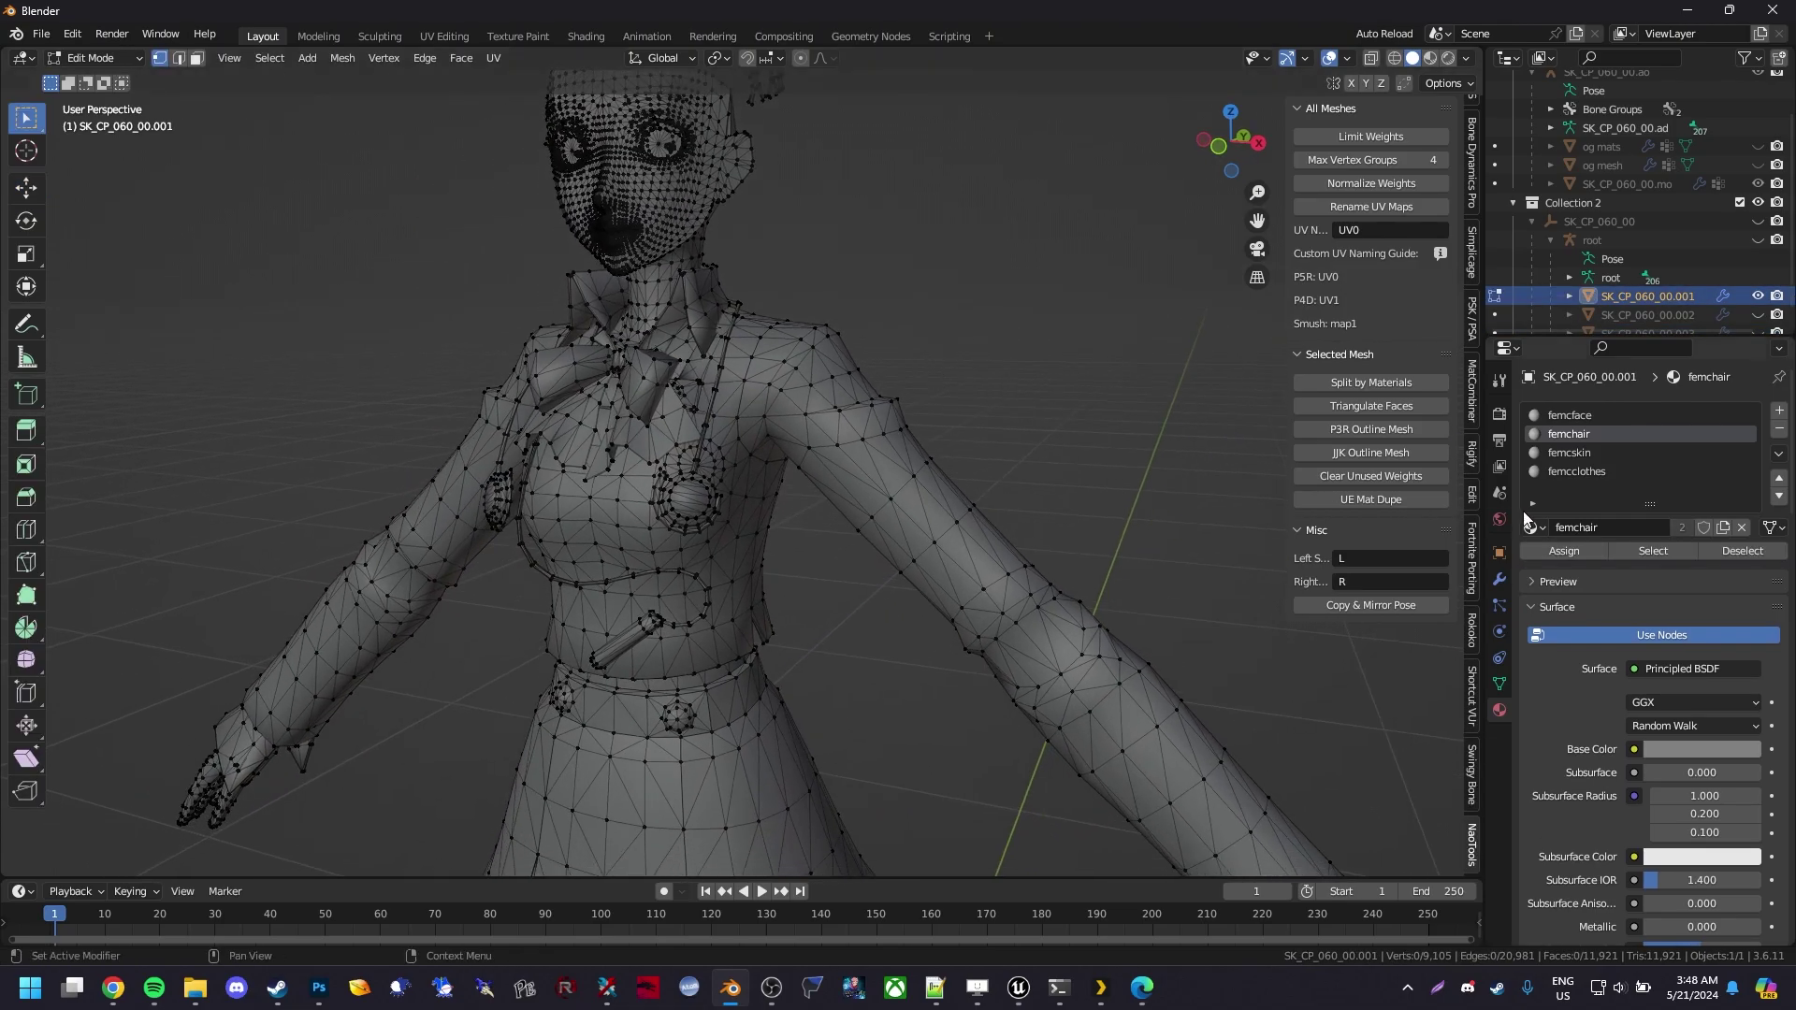
scroll(710, 458, up, 3)
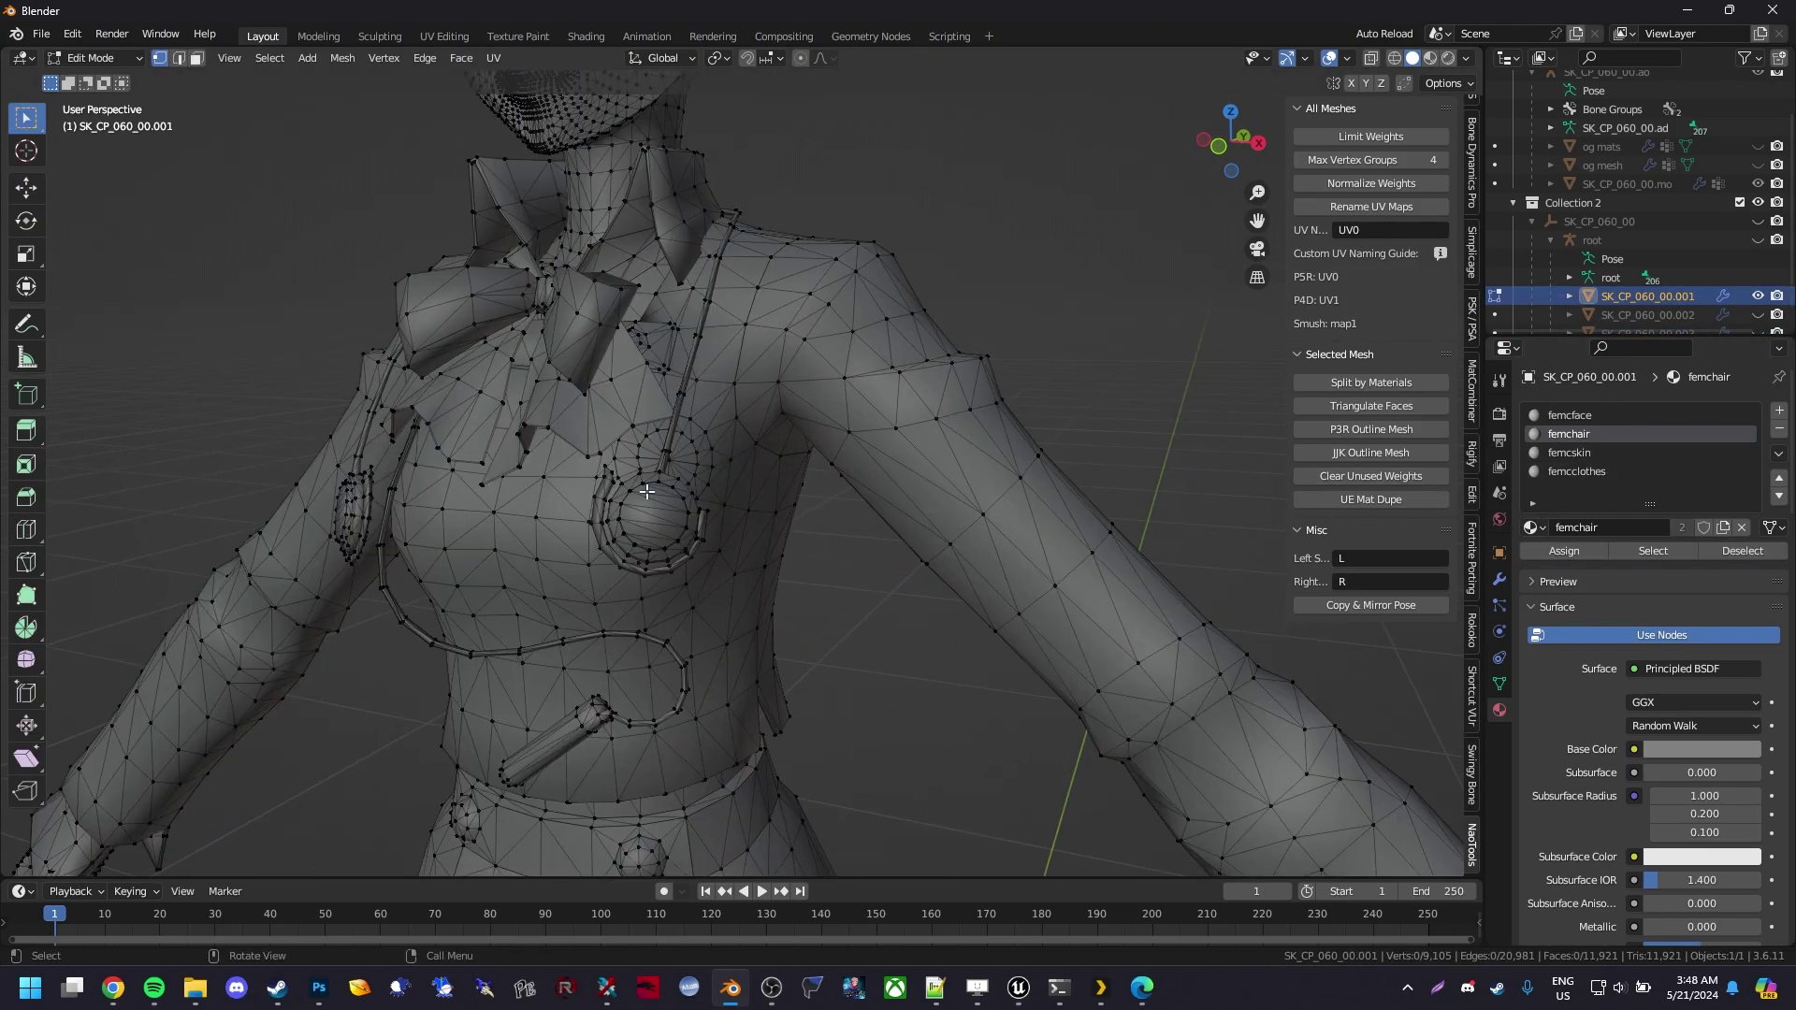
key(l)
key(l)
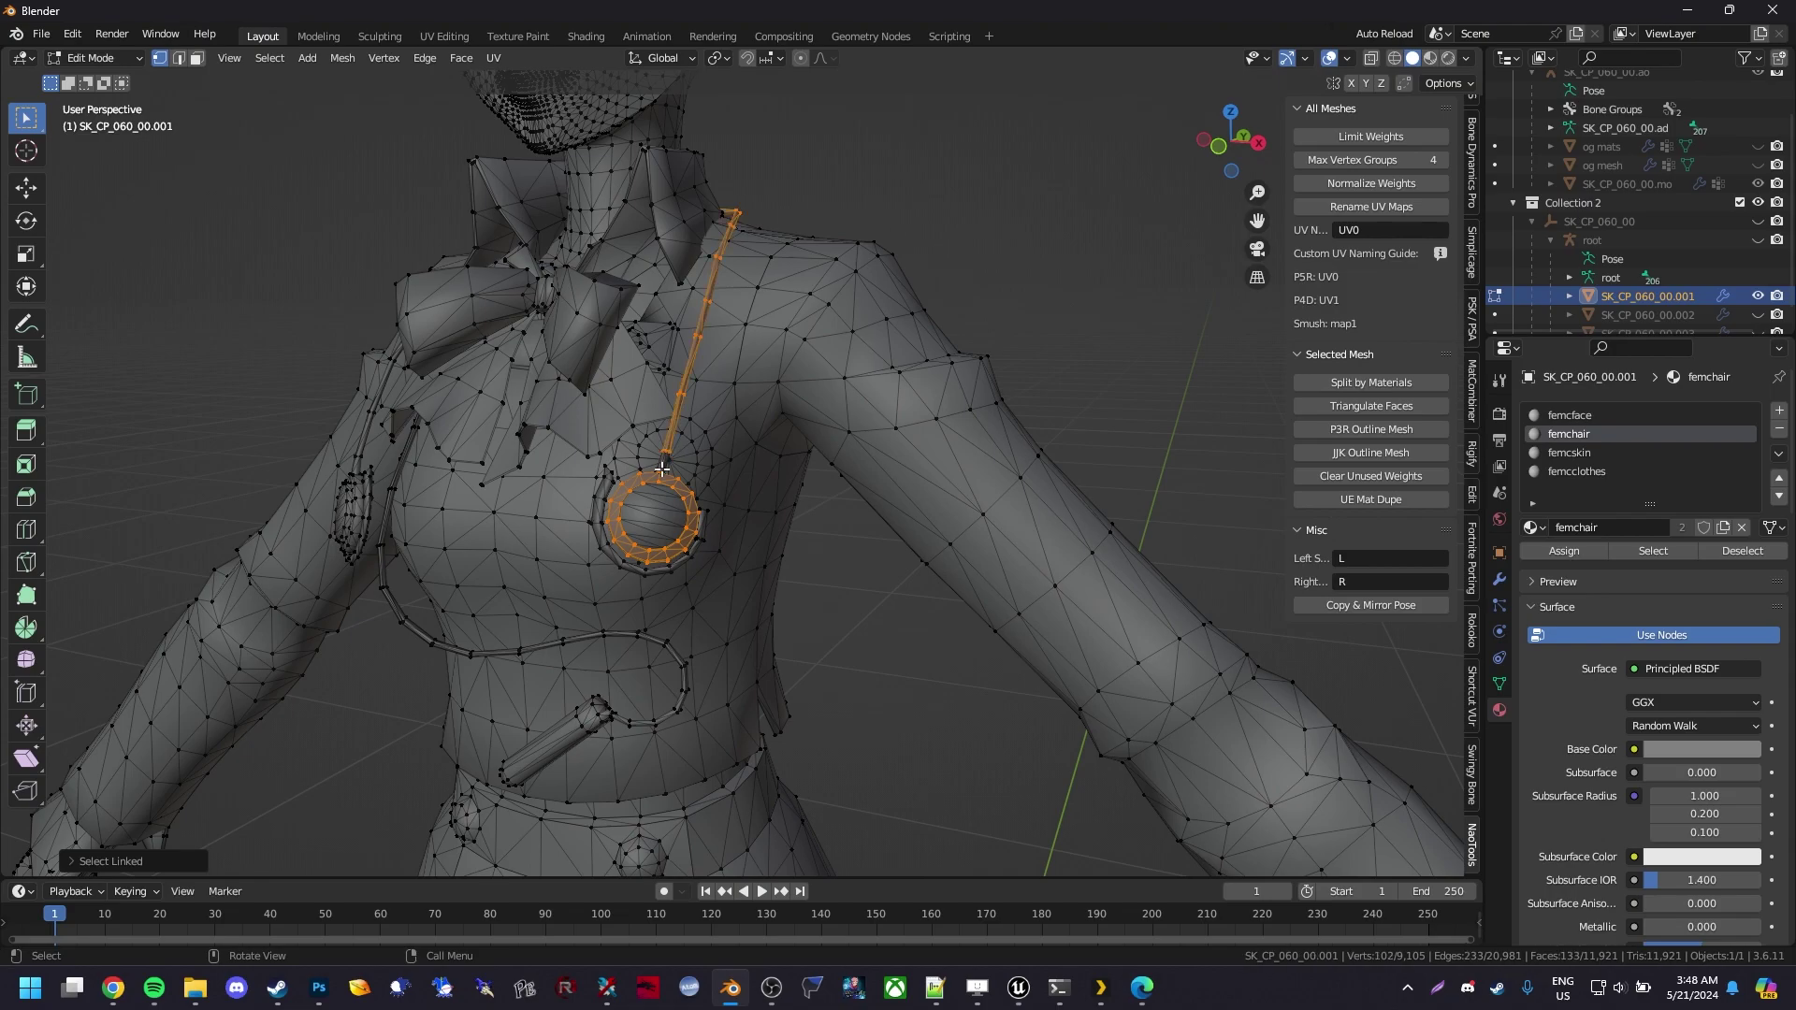
scroll(873, 750, down, 5)
key(alt+a)
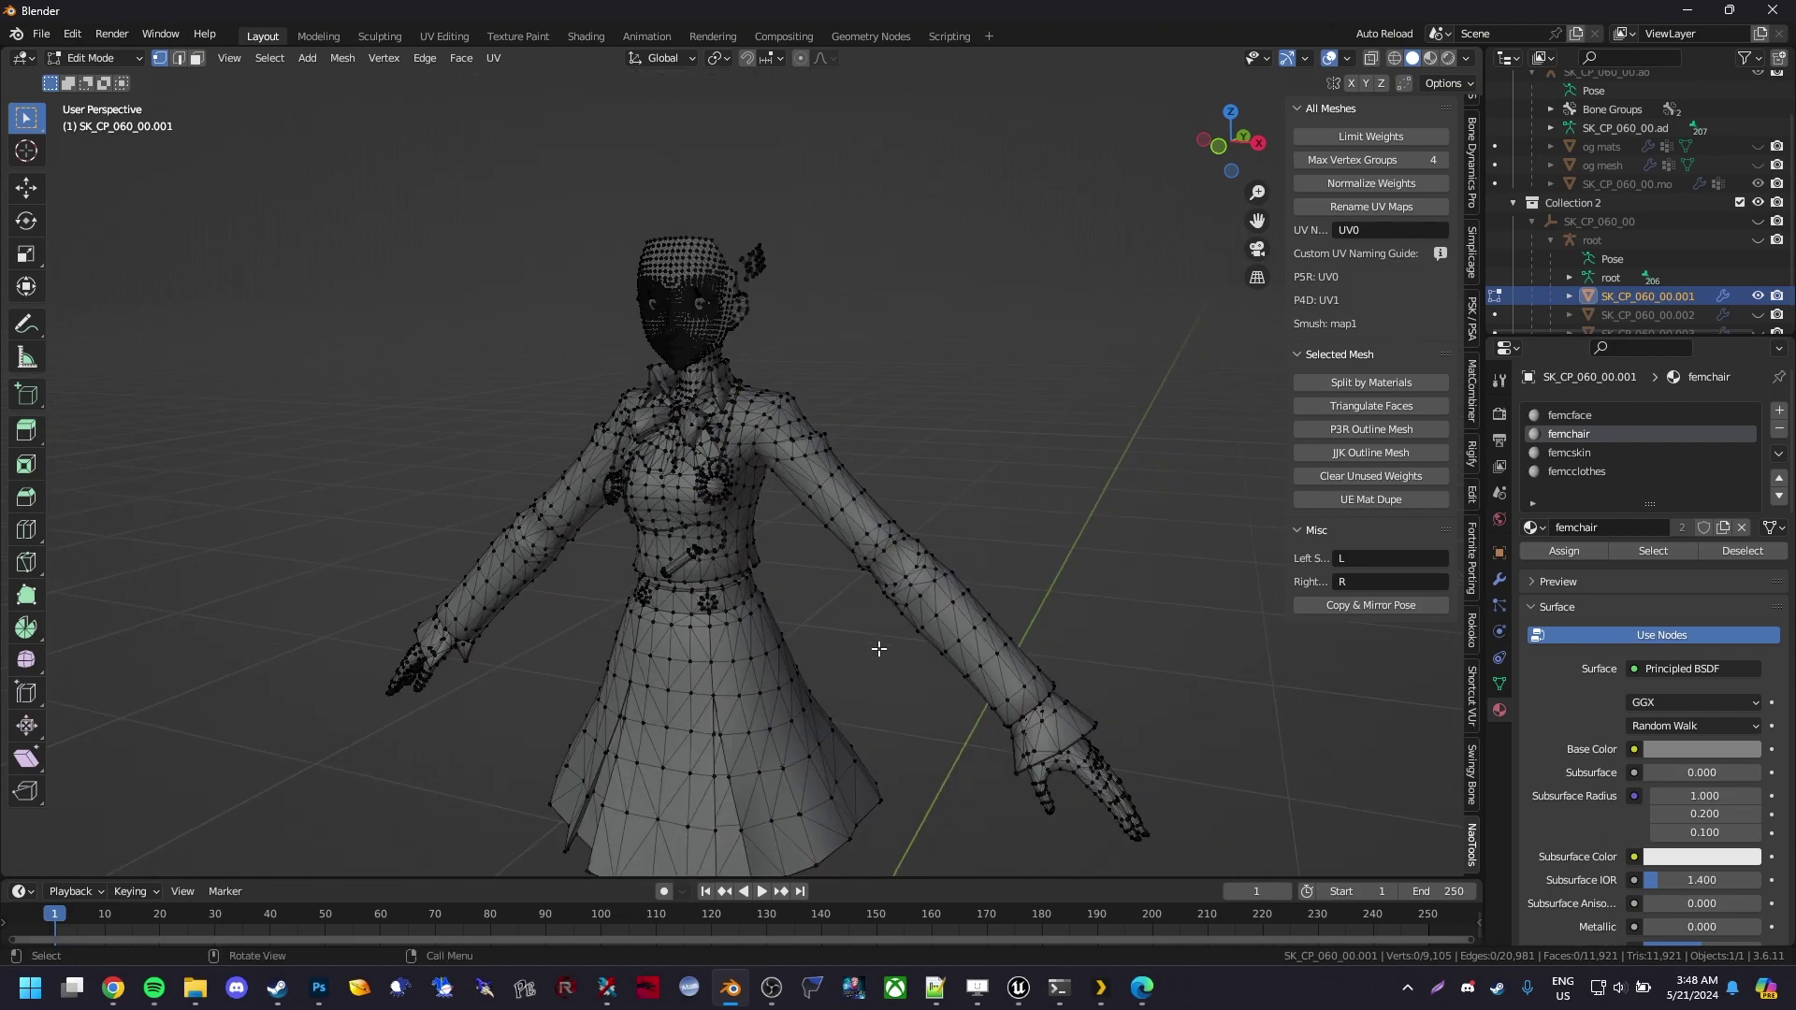
middle_drag(874, 749, 969, 464)
key(Tab)
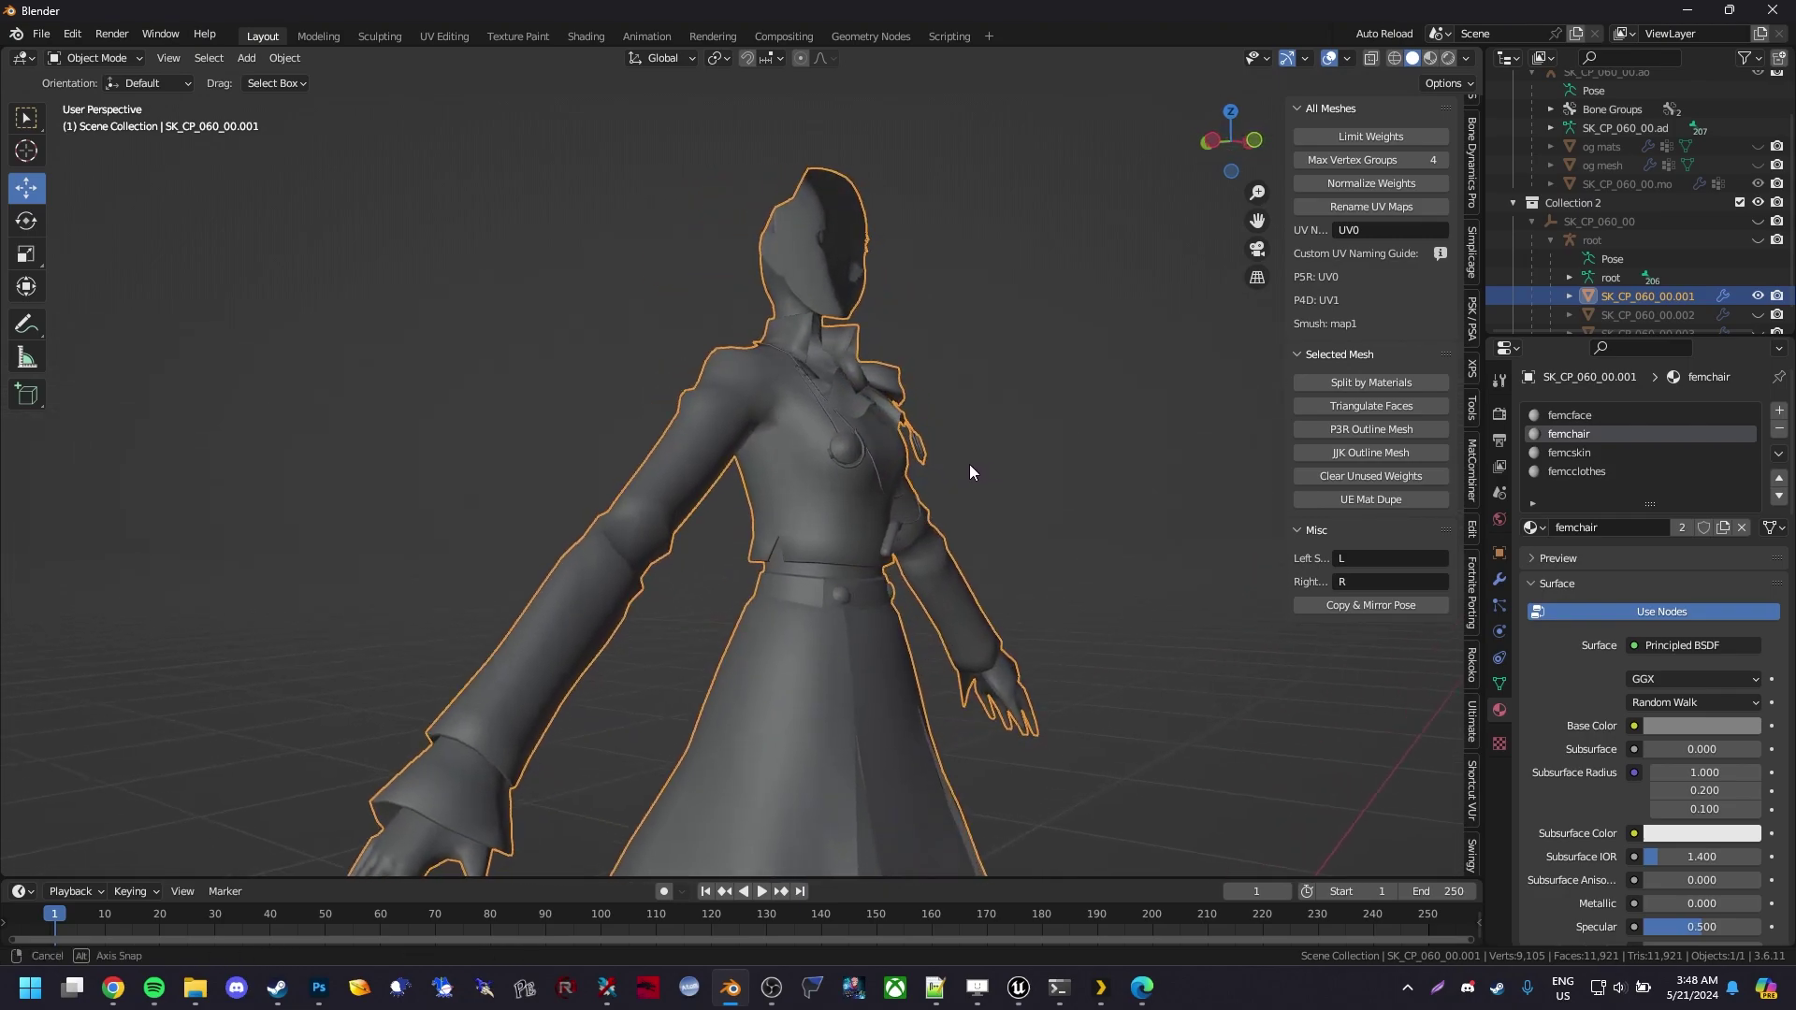
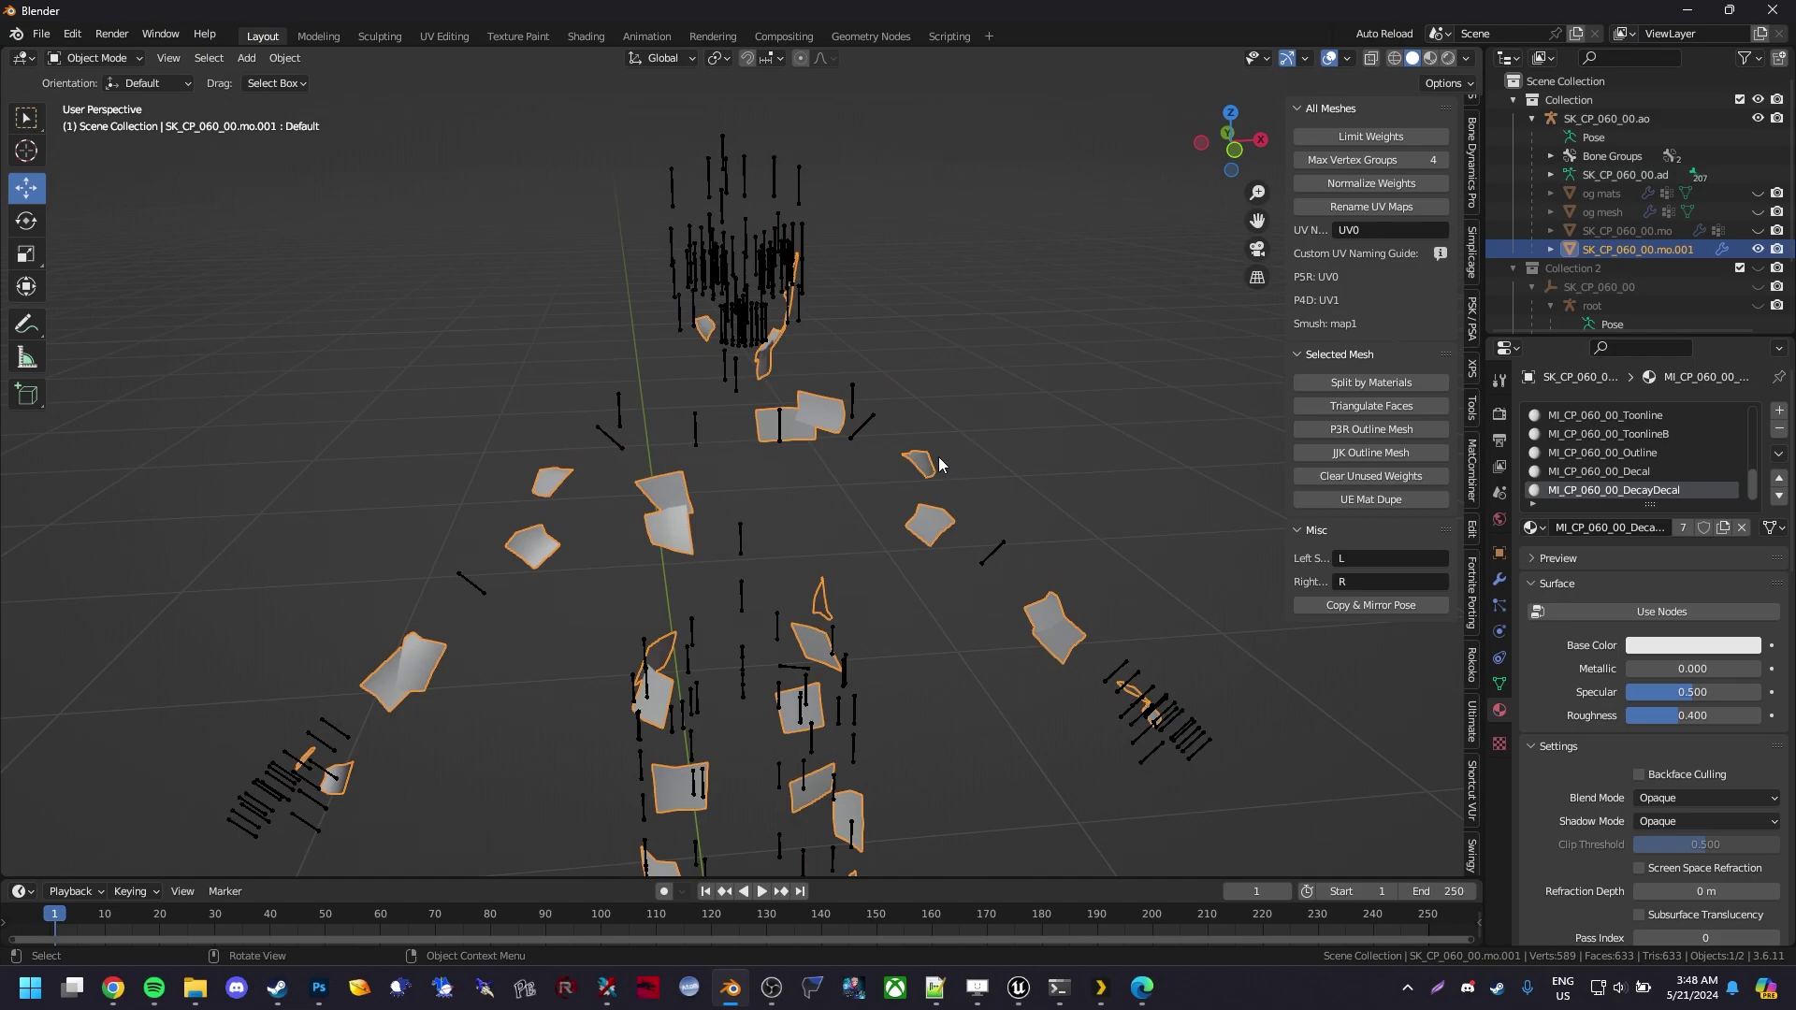
Delete the hidden SK_CP_060_00.mo object from Collection and check the og mesh object's visibility
middle_drag(940, 465, 799, 404)
right_click(1666, 234)
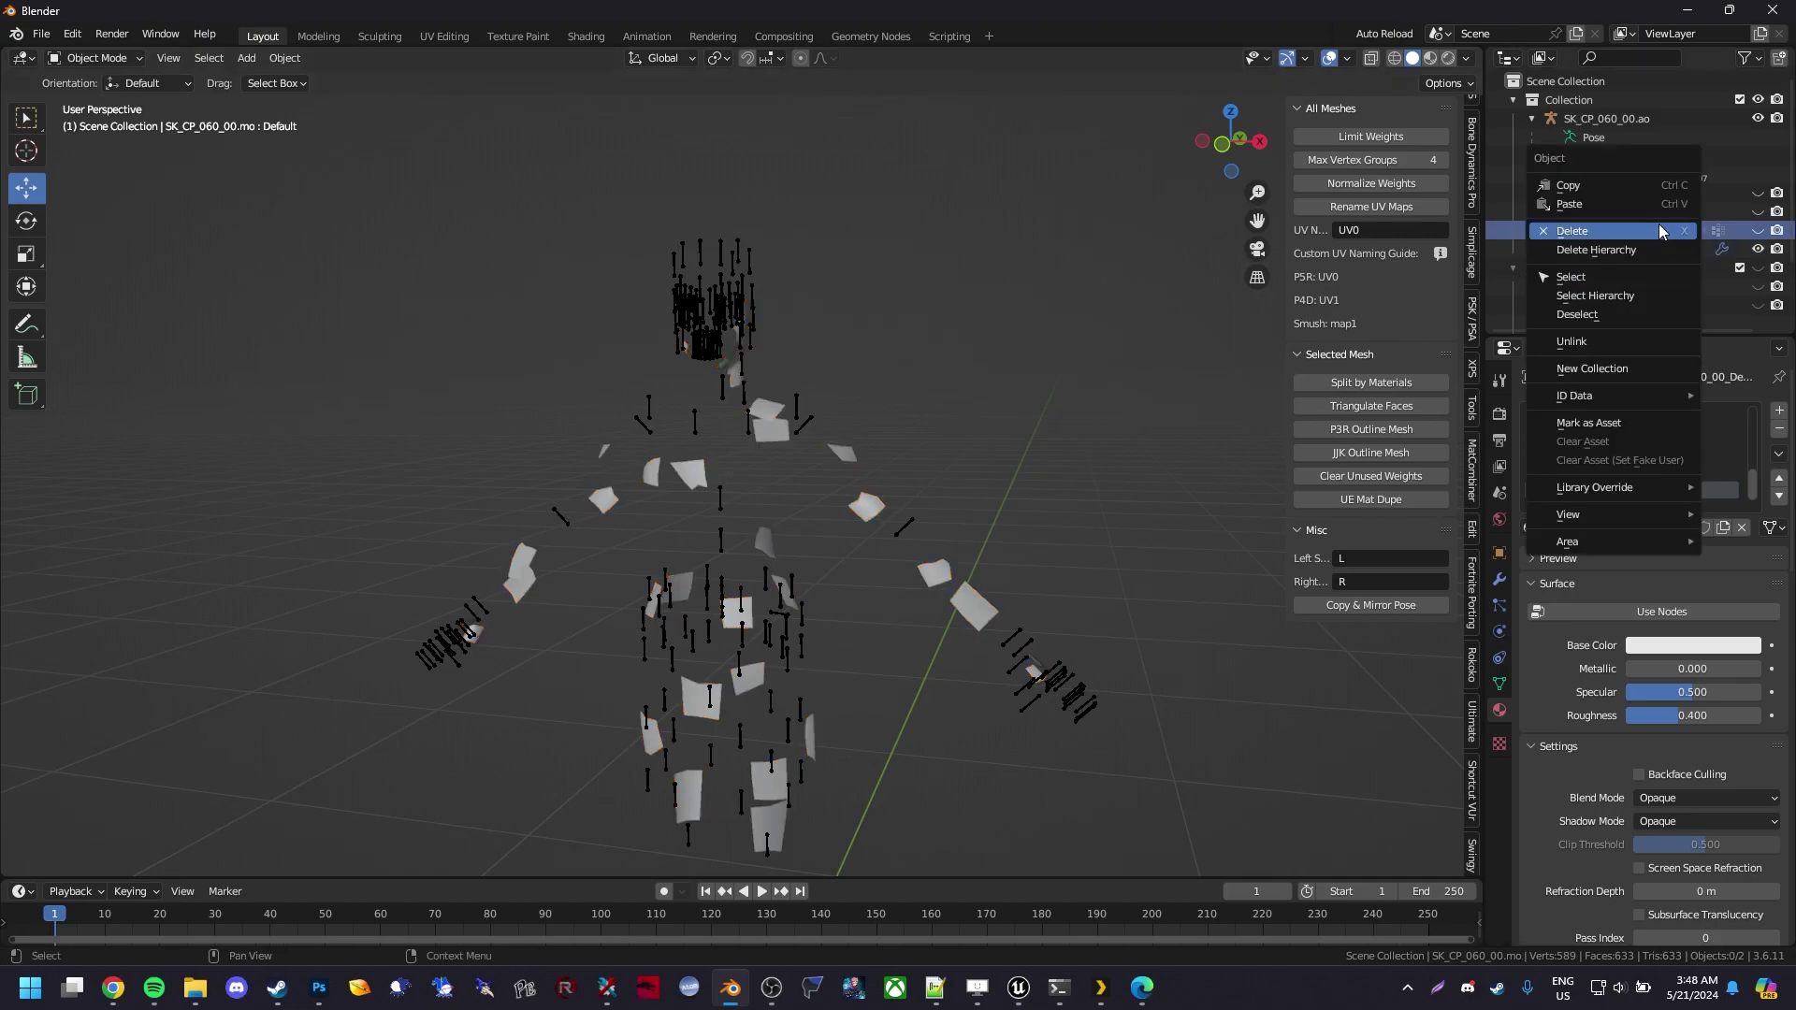
click(1656, 236)
click(1758, 212)
click(1759, 212)
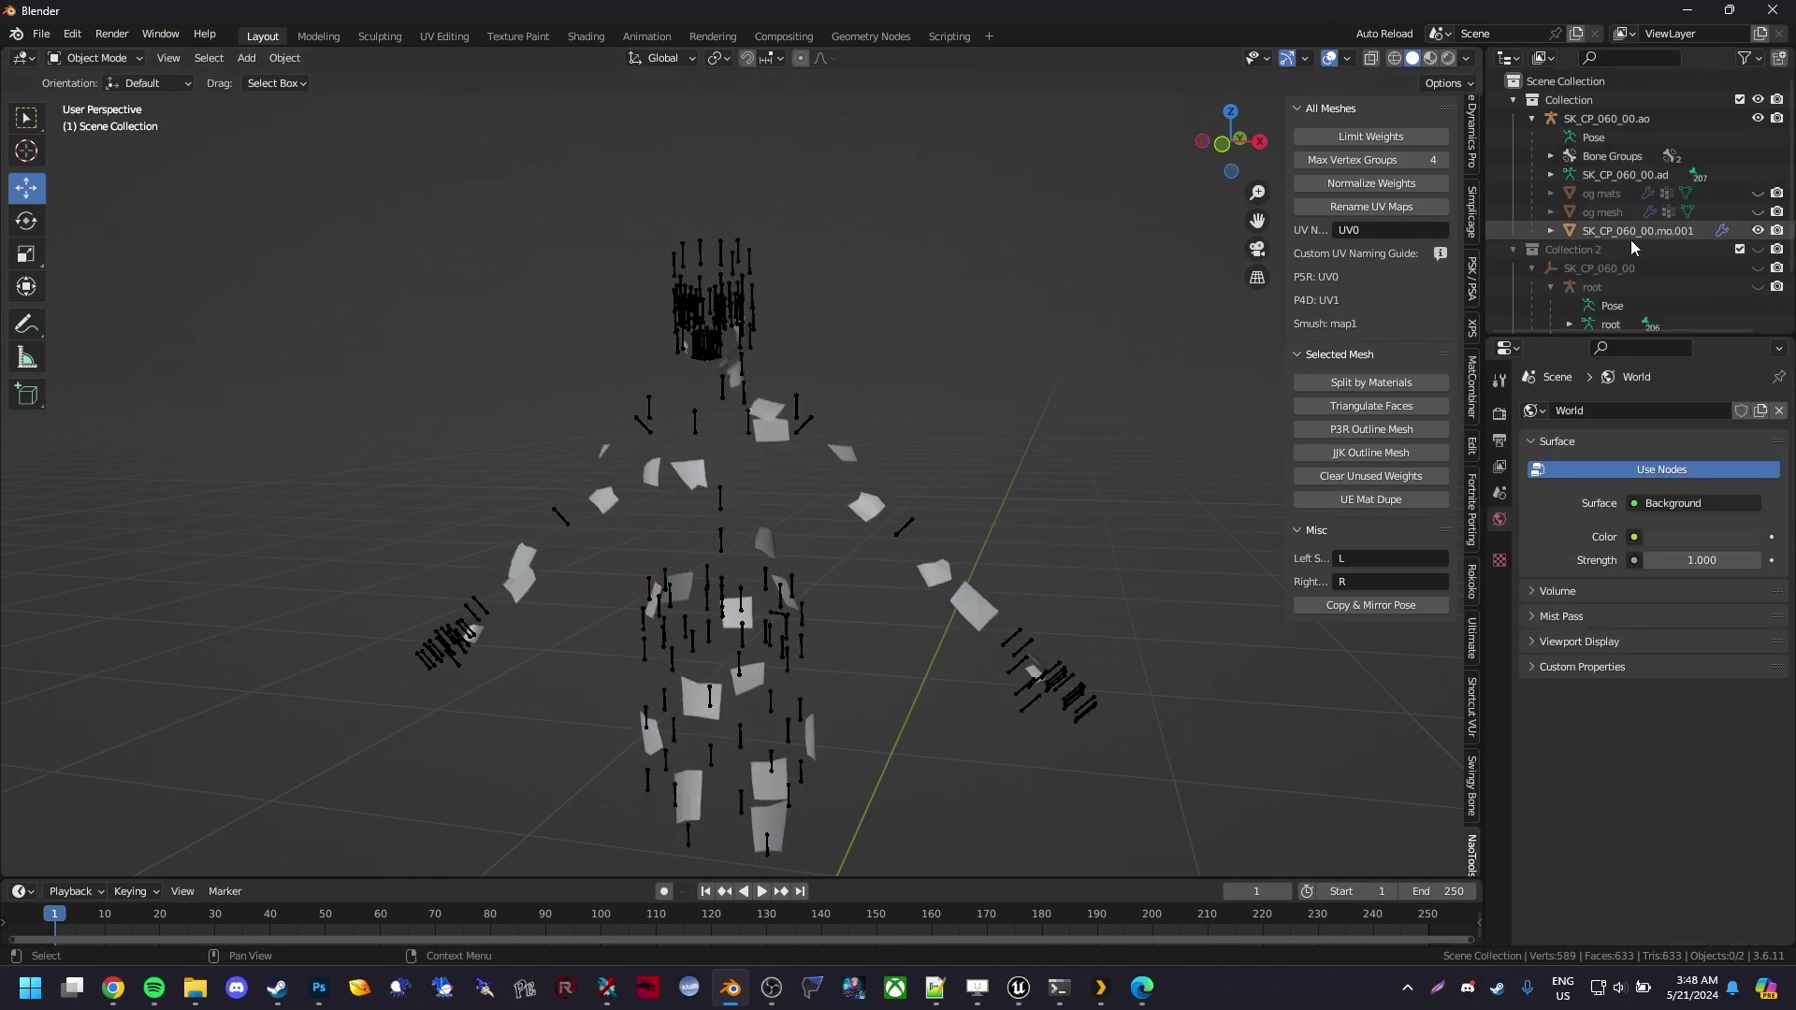
Rename the decal object SK_CP_060_00.mo.001 as "combined decal"
double_click(1628, 232)
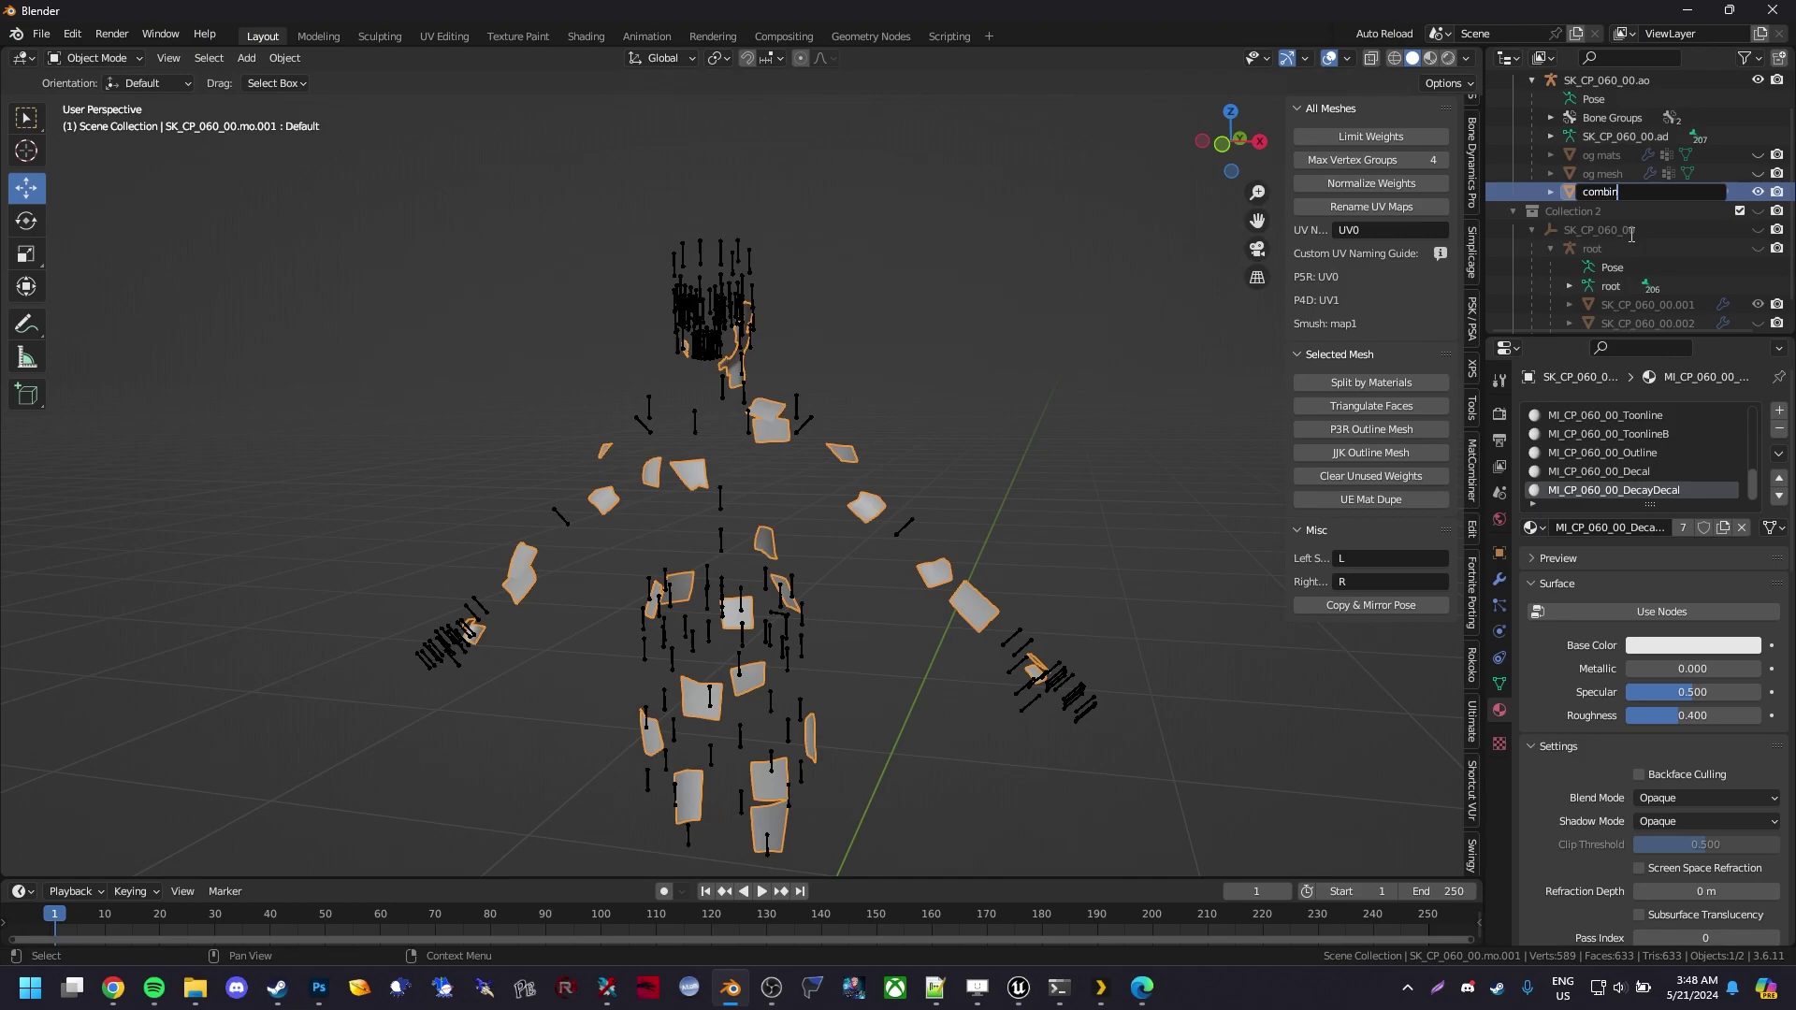
text(combined decal)
key(Return)
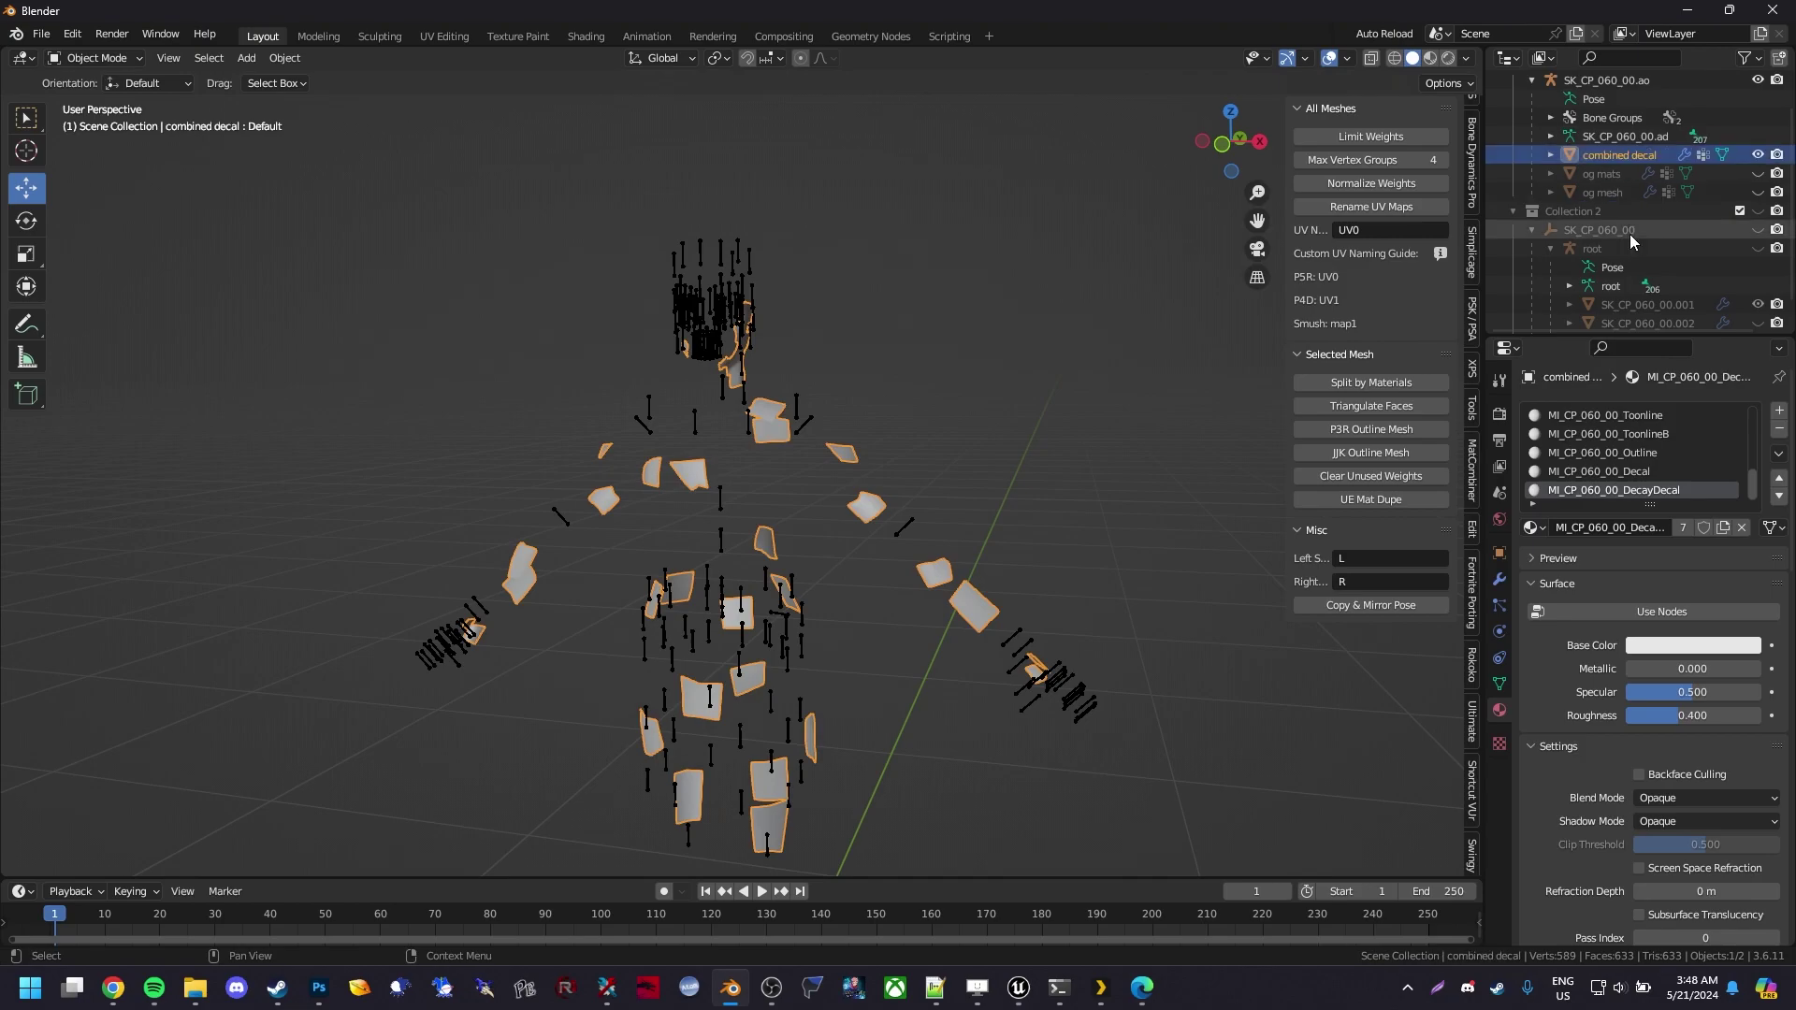
Duplicate the combined decal object in place and remove the unused material slots from the copy
key(shift+d)
right_click(1004, 338)
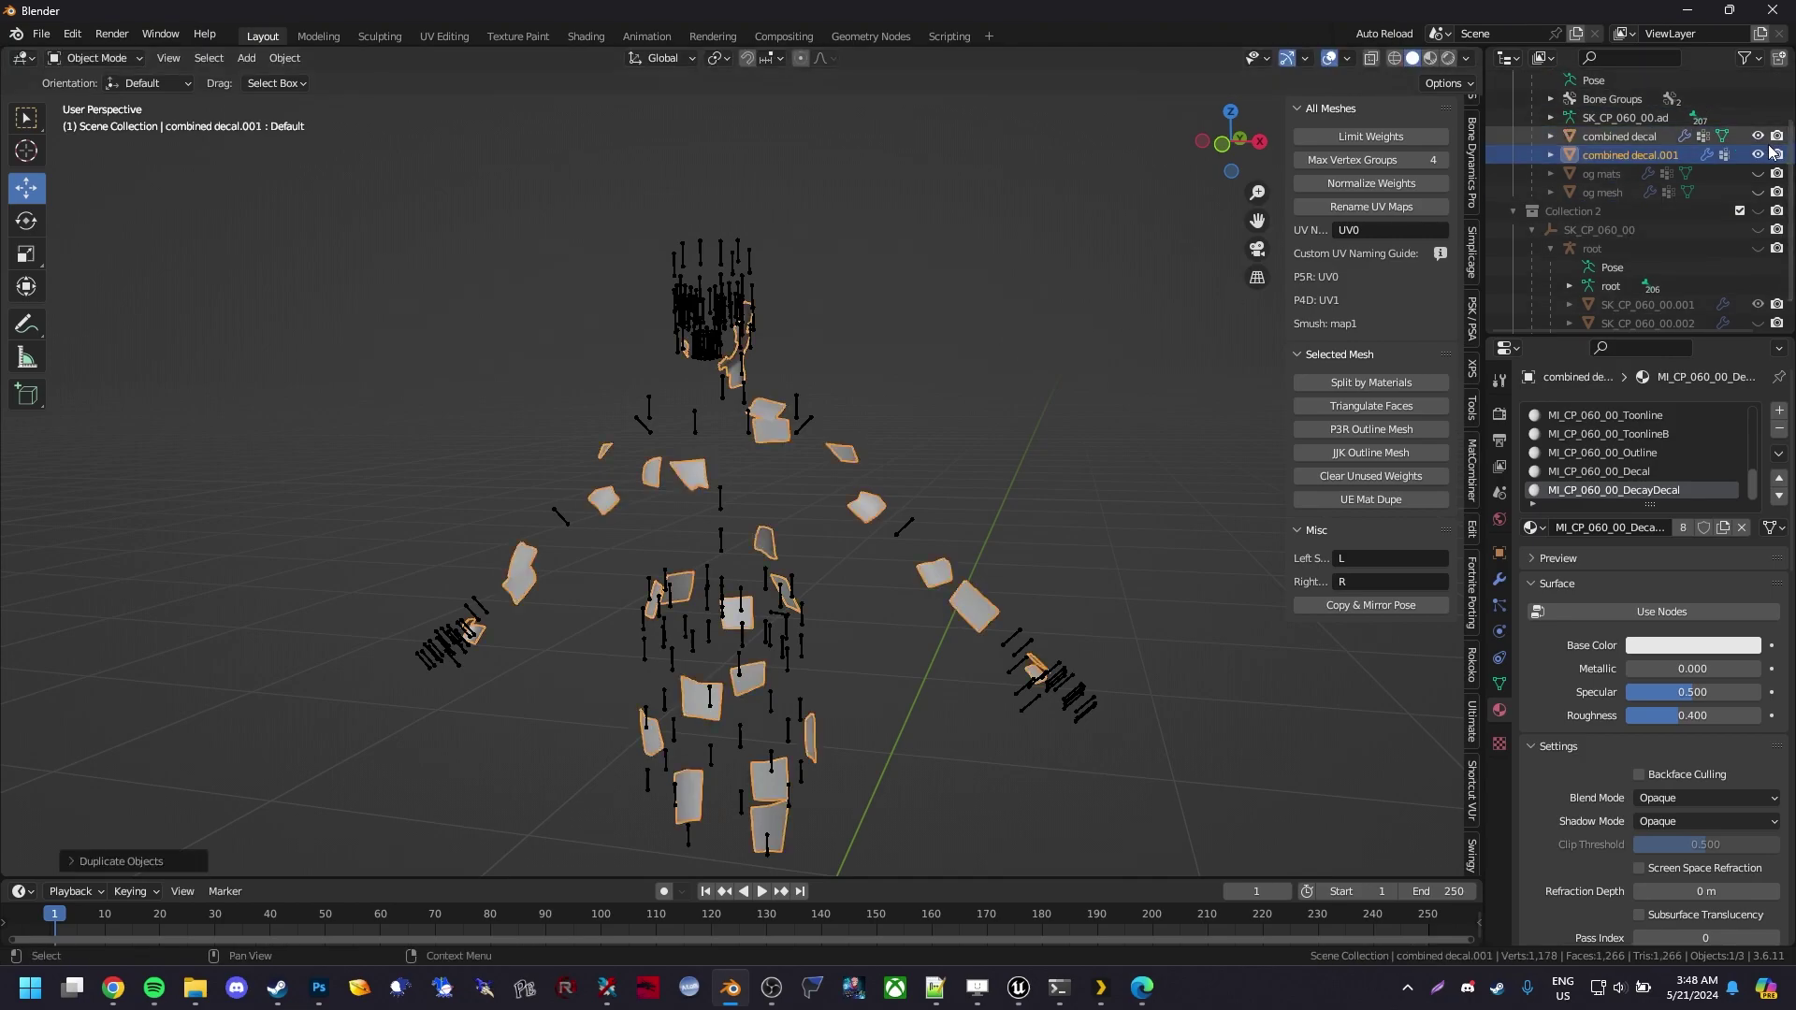
click(1779, 454)
click(1720, 578)
key(Tab)
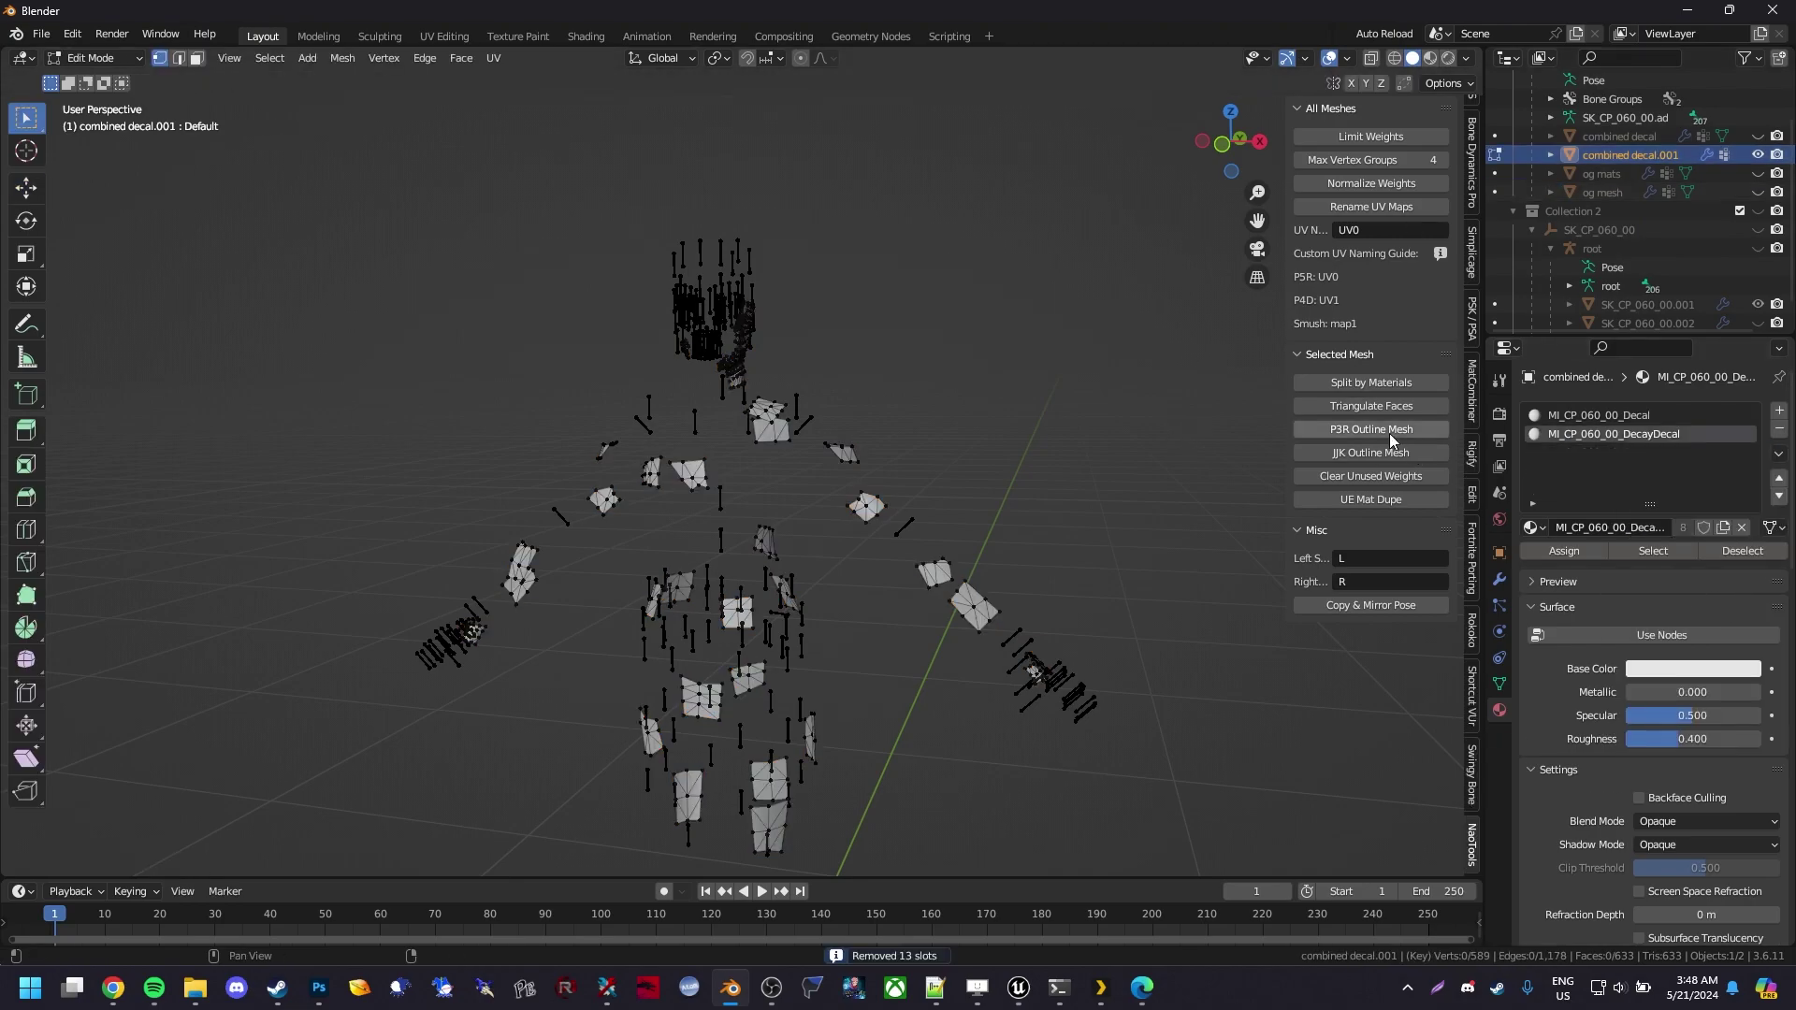
Split the decal copy by materials, hide combined decal.001 and select combined decal.002
key(Tab)
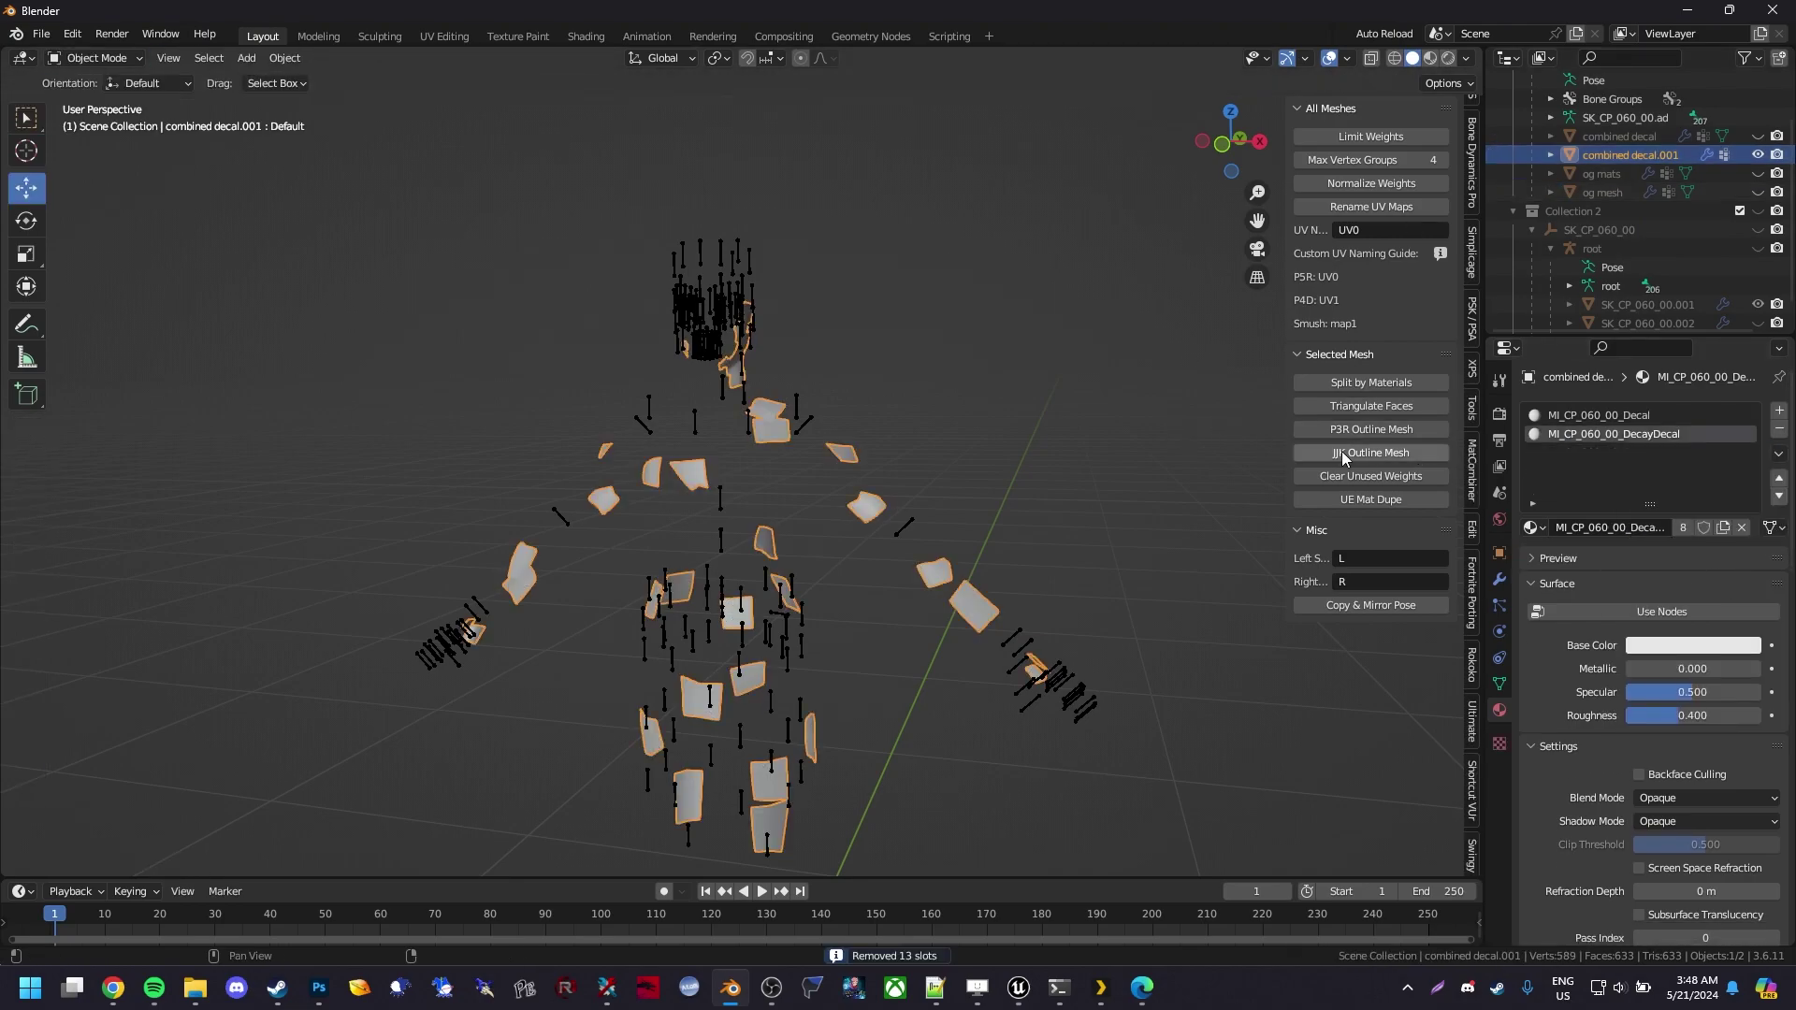
click(1374, 383)
click(1669, 138)
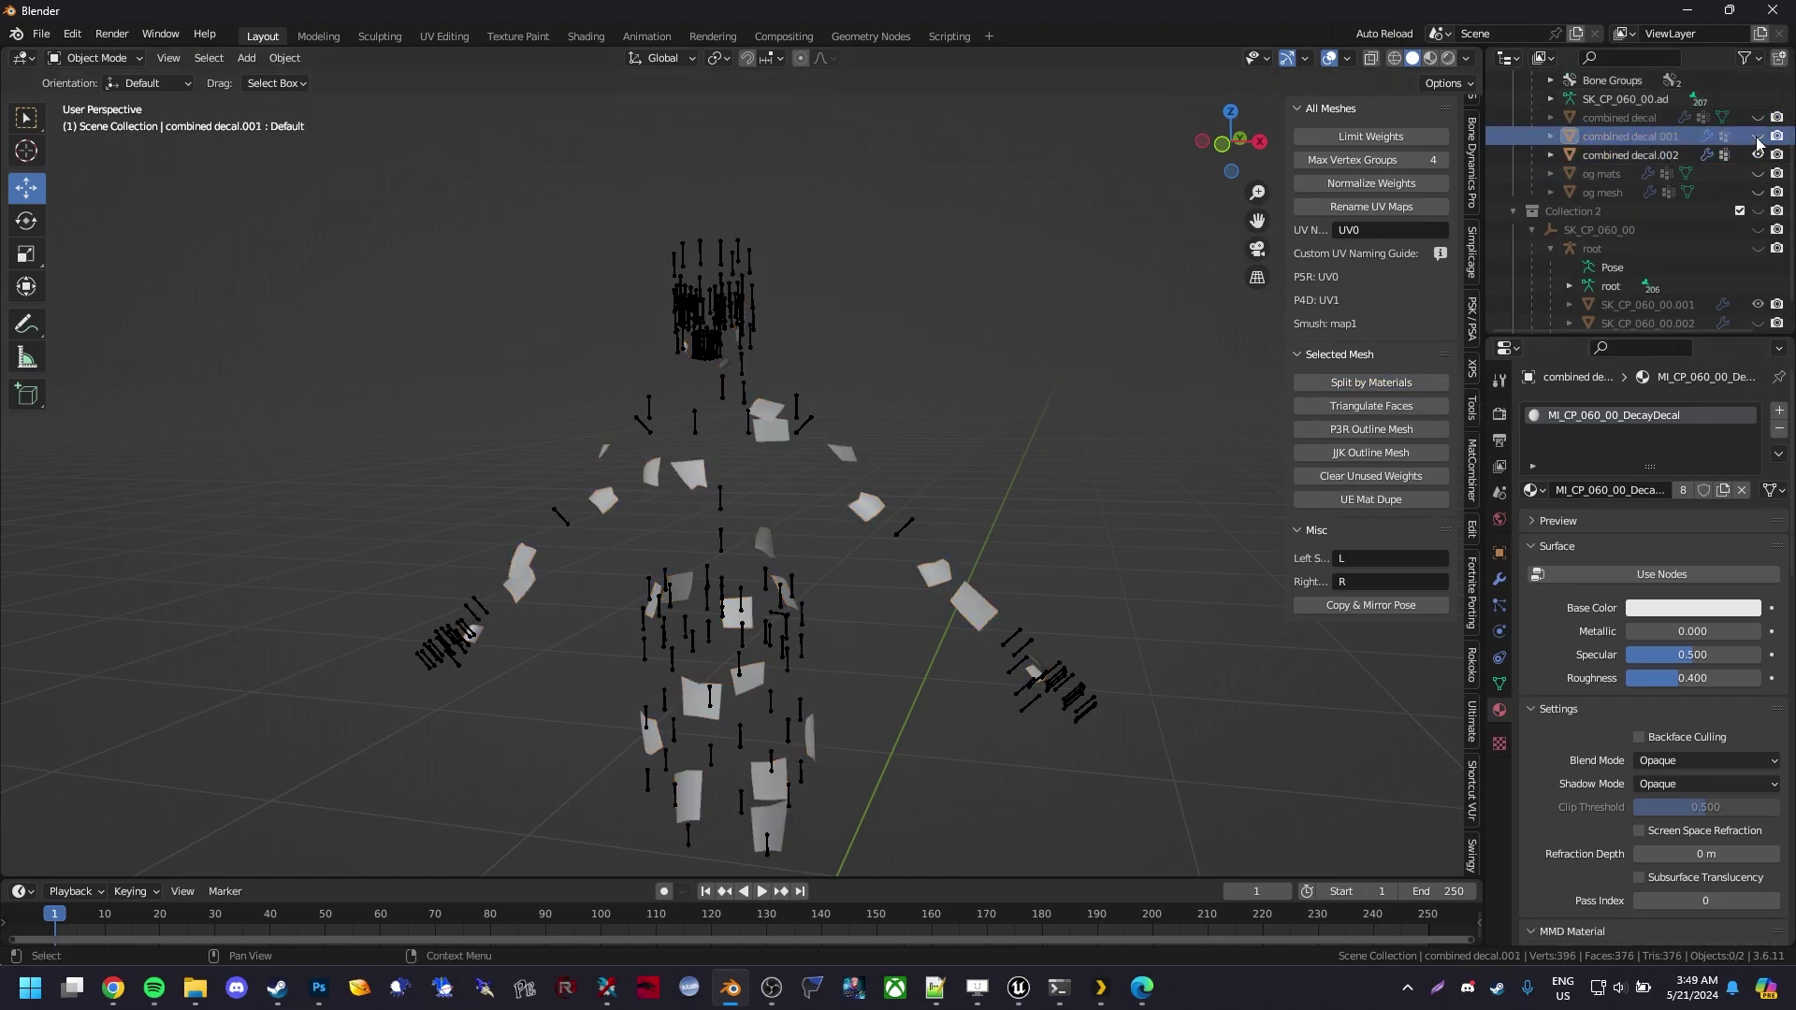
click(846, 447)
mouse_move(846, 447)
middle_down()
mouse_move(917, 419)
mouse_move(886, 401)
mouse_move(865, 445)
middle_up()
scroll(982, 412, down, 1)
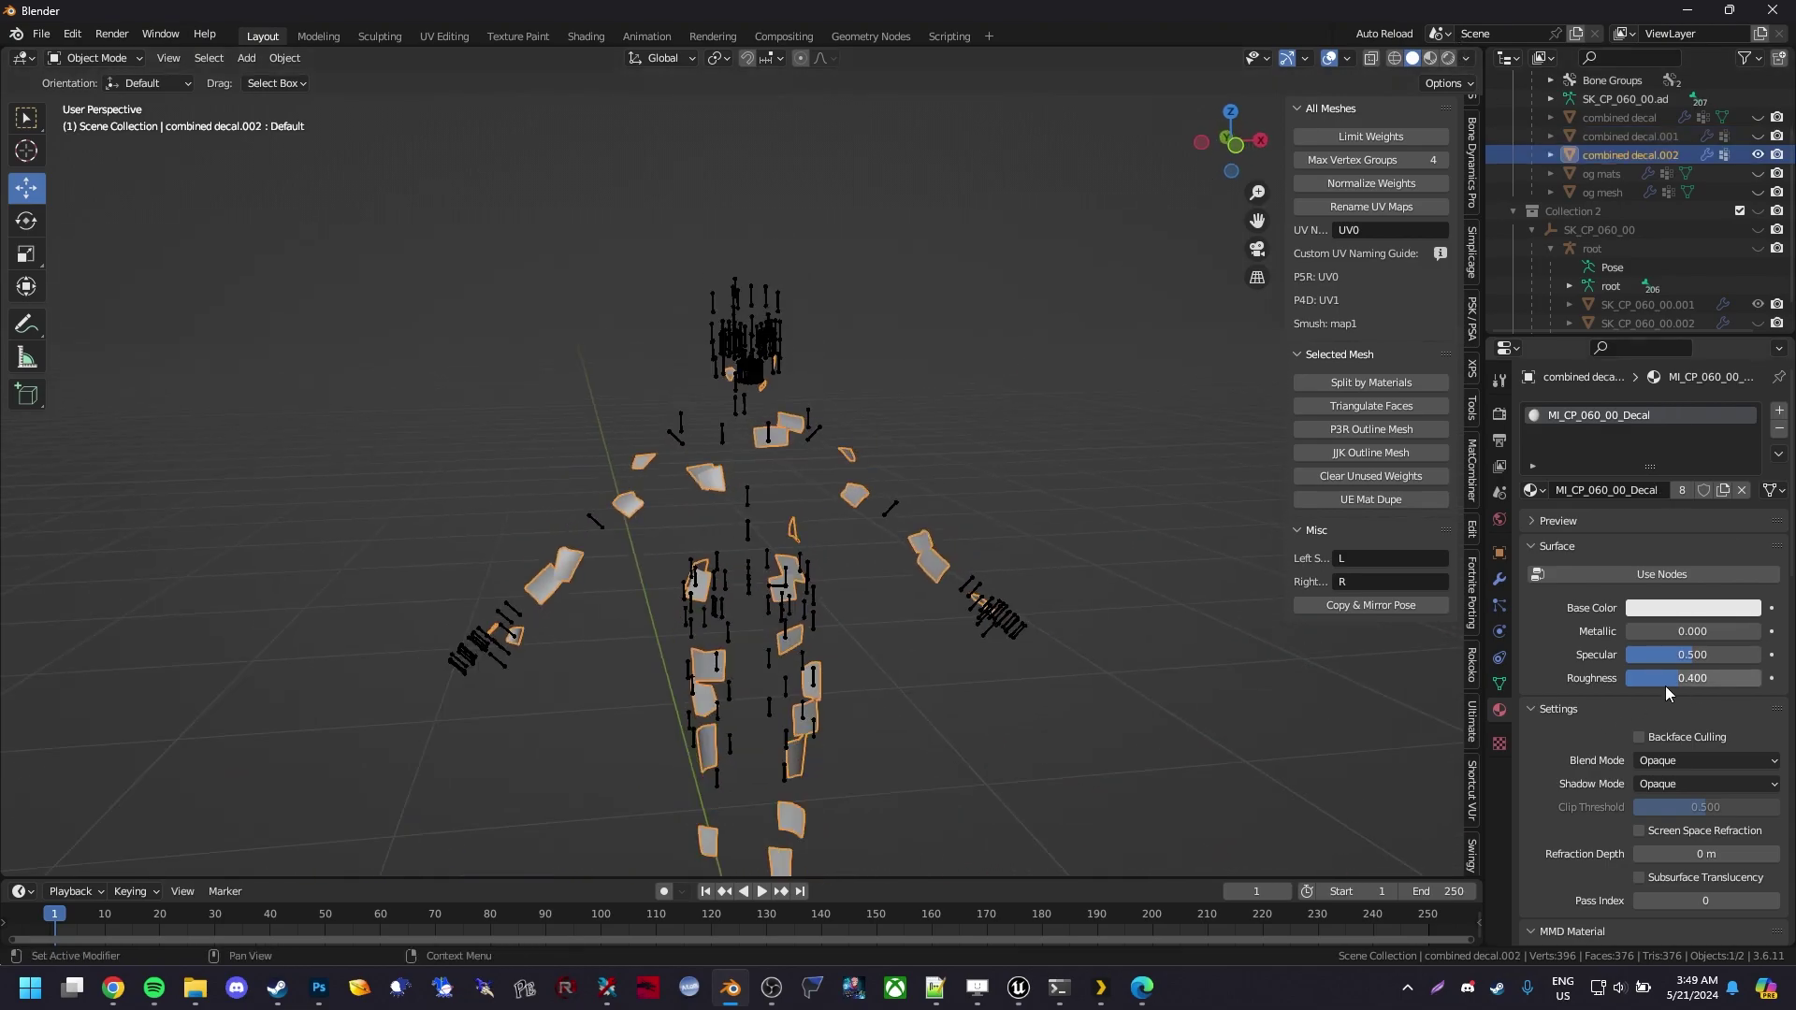
Use T_Decal_M.png from Downloads as the Base Color image of MI_CP_060_00_Decal and display textures with flat viewport lighting
click(1673, 577)
click(1635, 689)
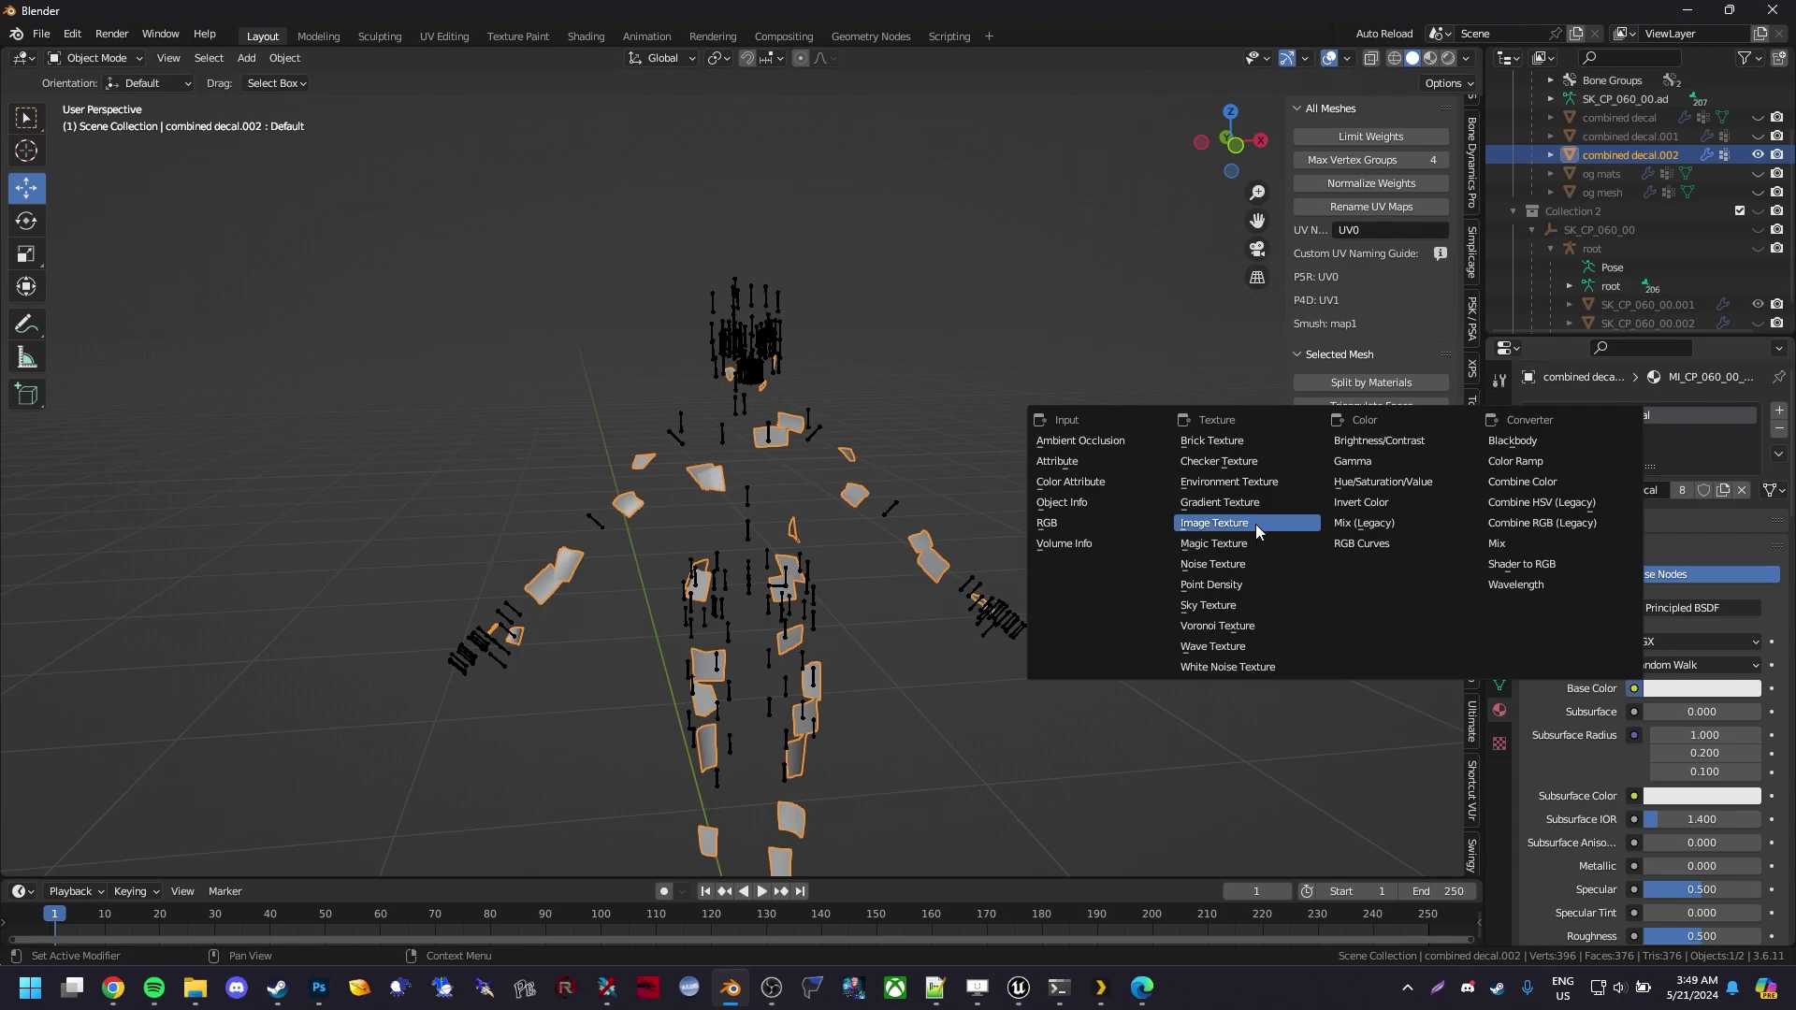
click(1255, 526)
click(1726, 711)
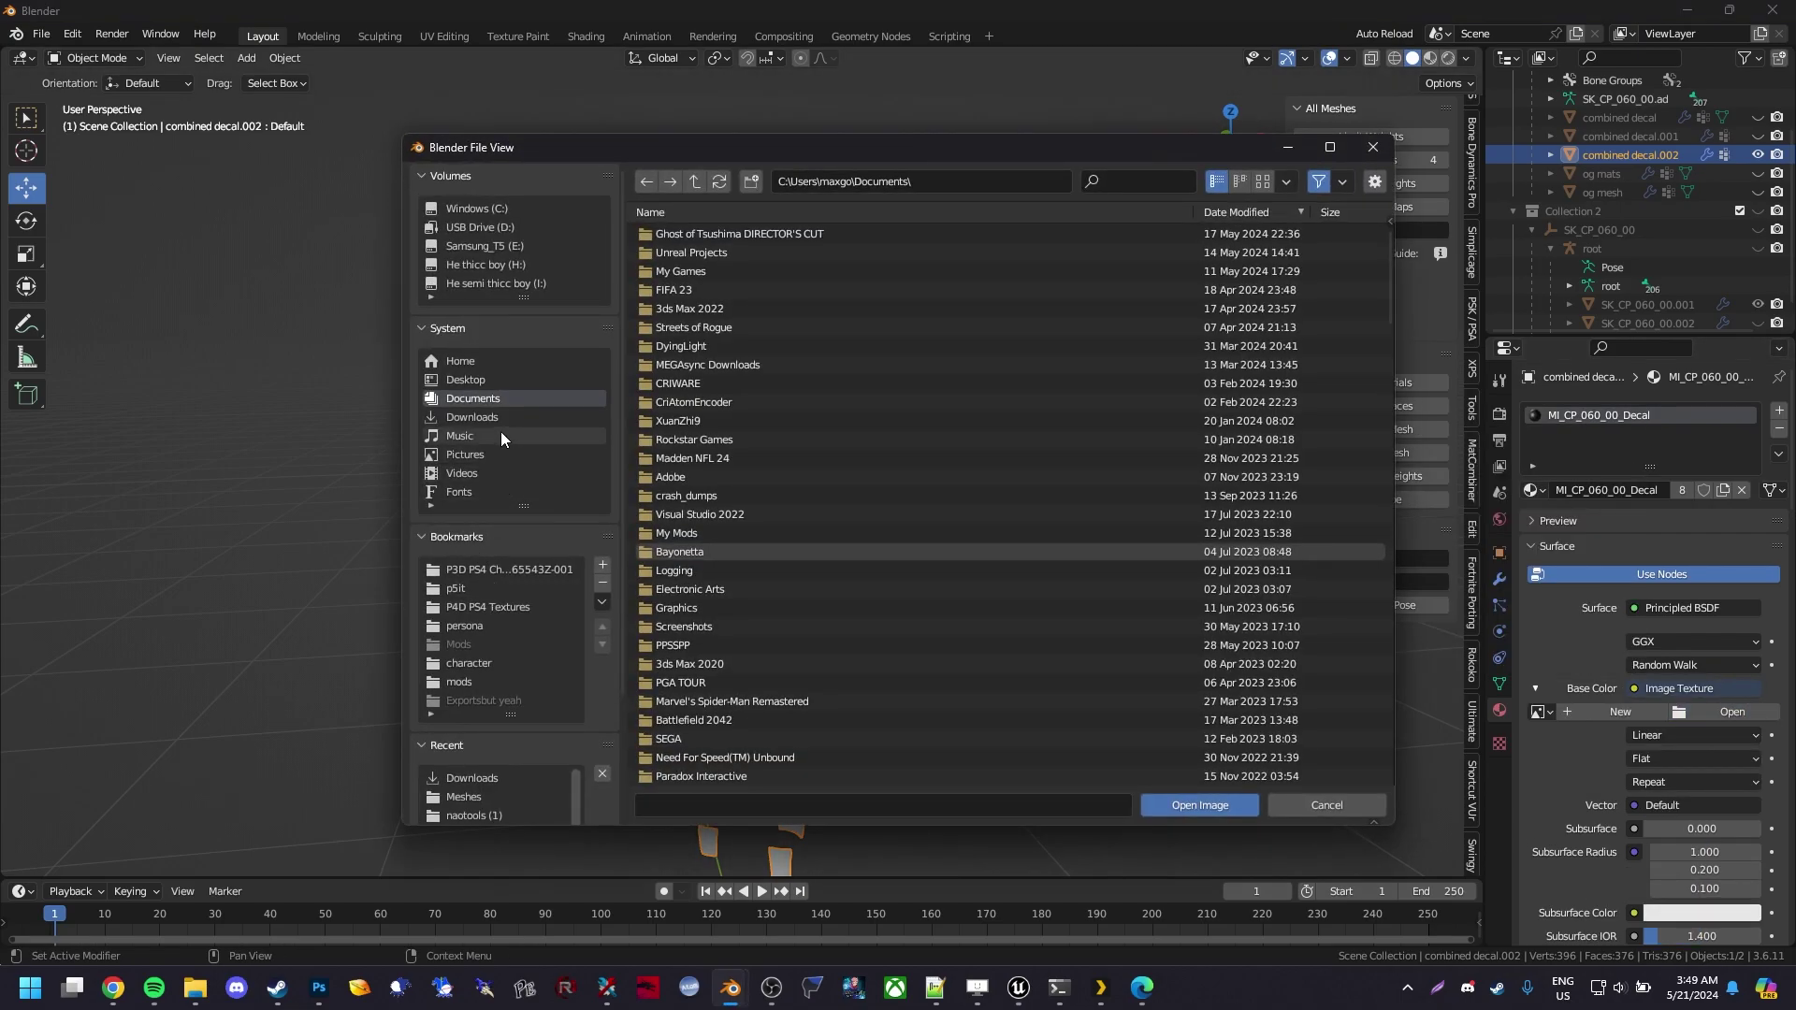
click(477, 417)
click(1344, 189)
click(1267, 229)
double_click(1216, 233)
click(1464, 59)
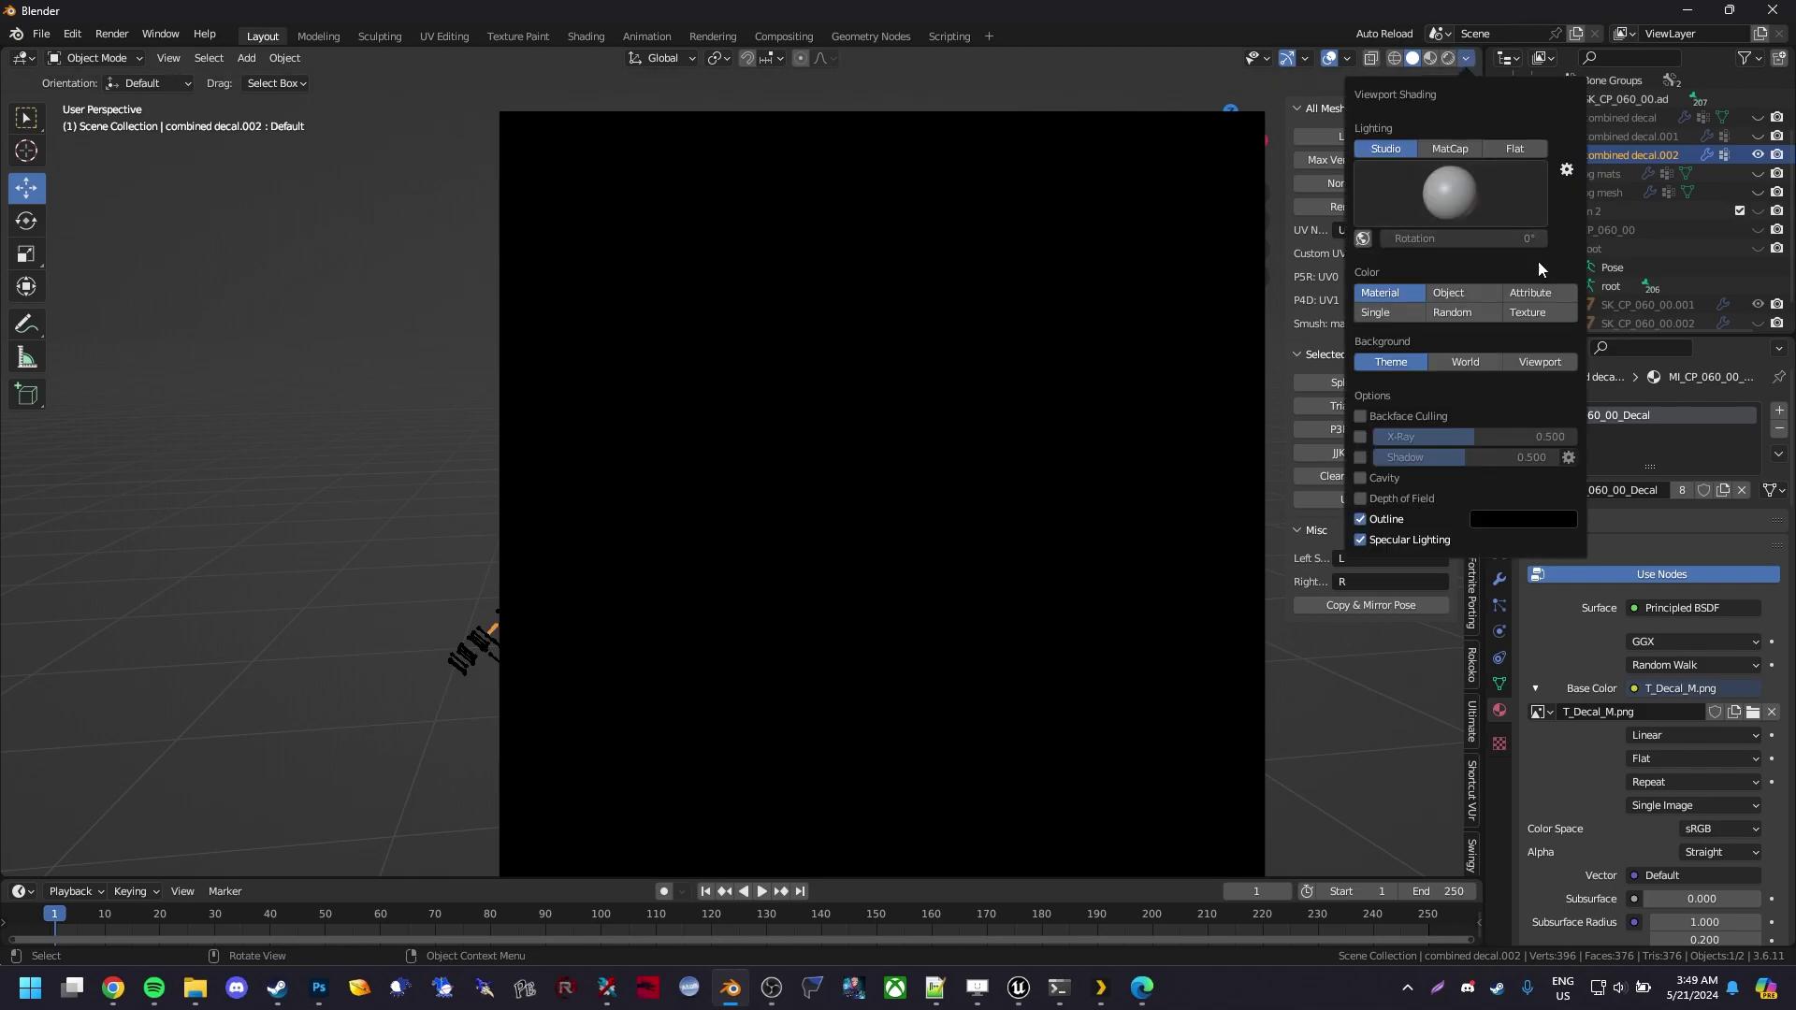
click(1527, 152)
Examine the textured decal patches on the head, torso, arms and legs from several angles
scroll(841, 468, up, 4)
middle_drag(841, 468, 808, 604)
scroll(808, 438, down, 6)
scroll(808, 603, up, 4)
scroll(791, 580, up, 5)
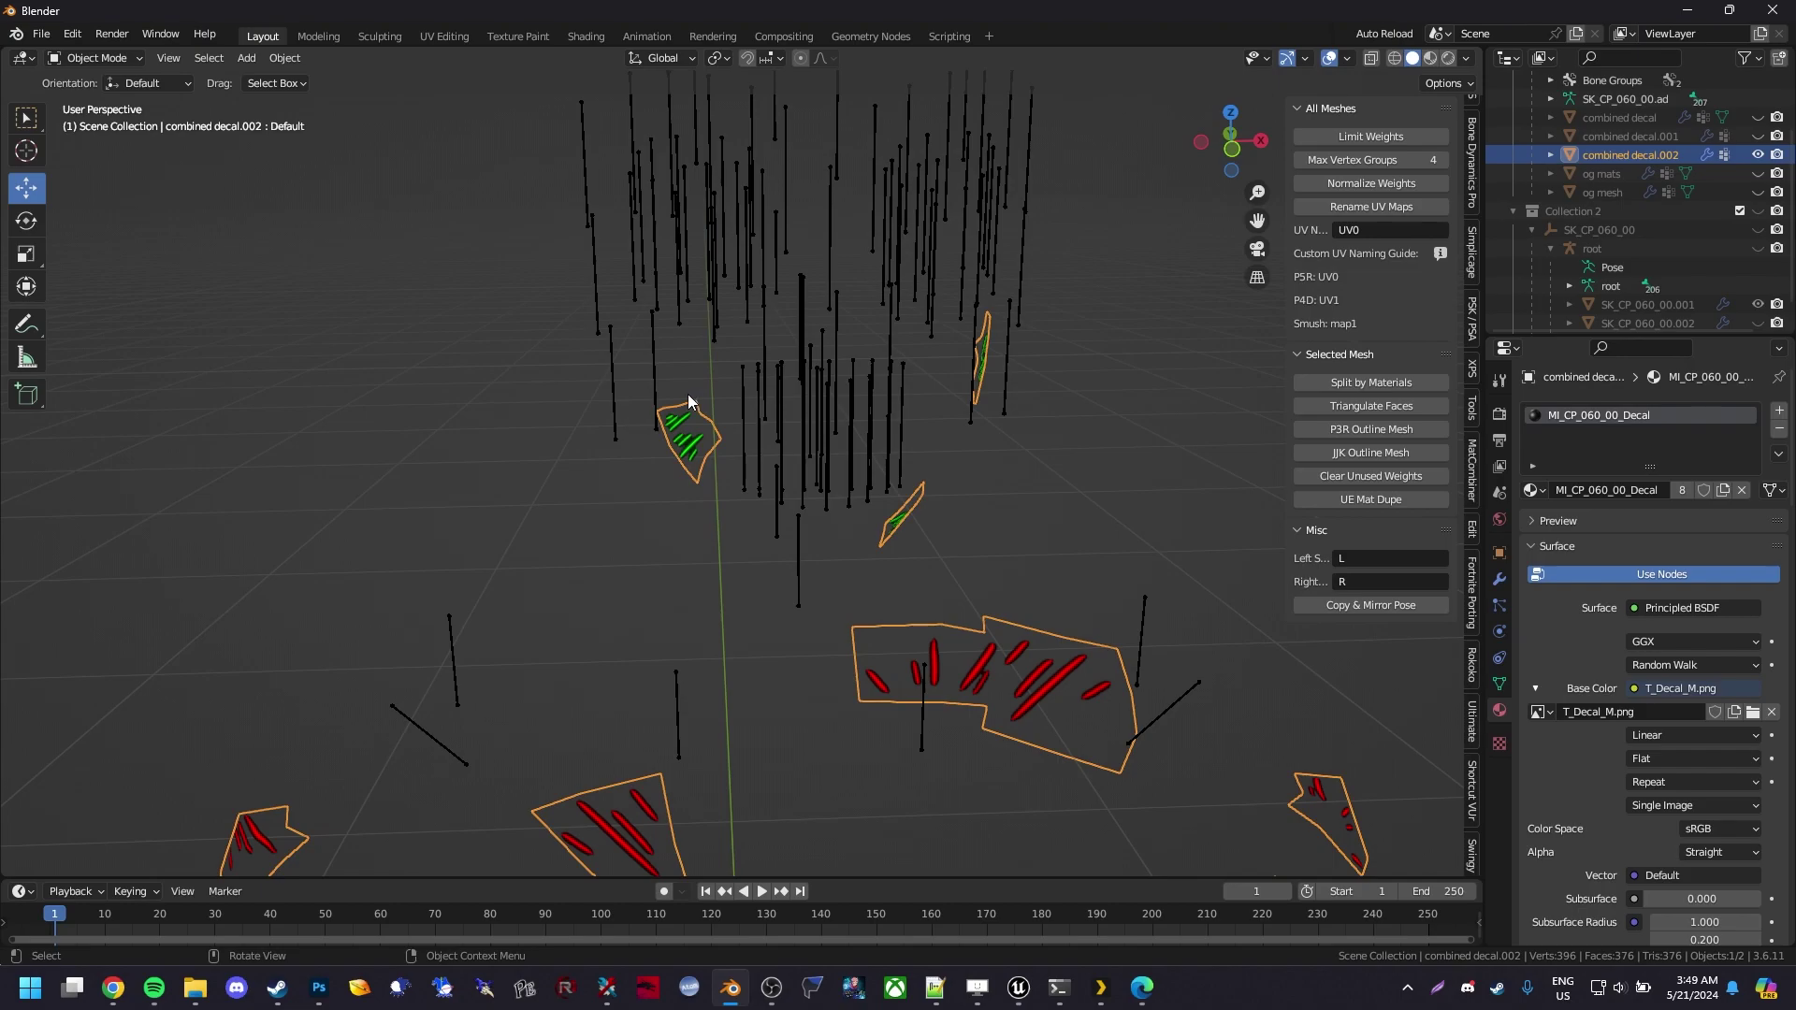
scroll(701, 439, down, 8)
shift+middle_drag(841, 425, 906, 593)
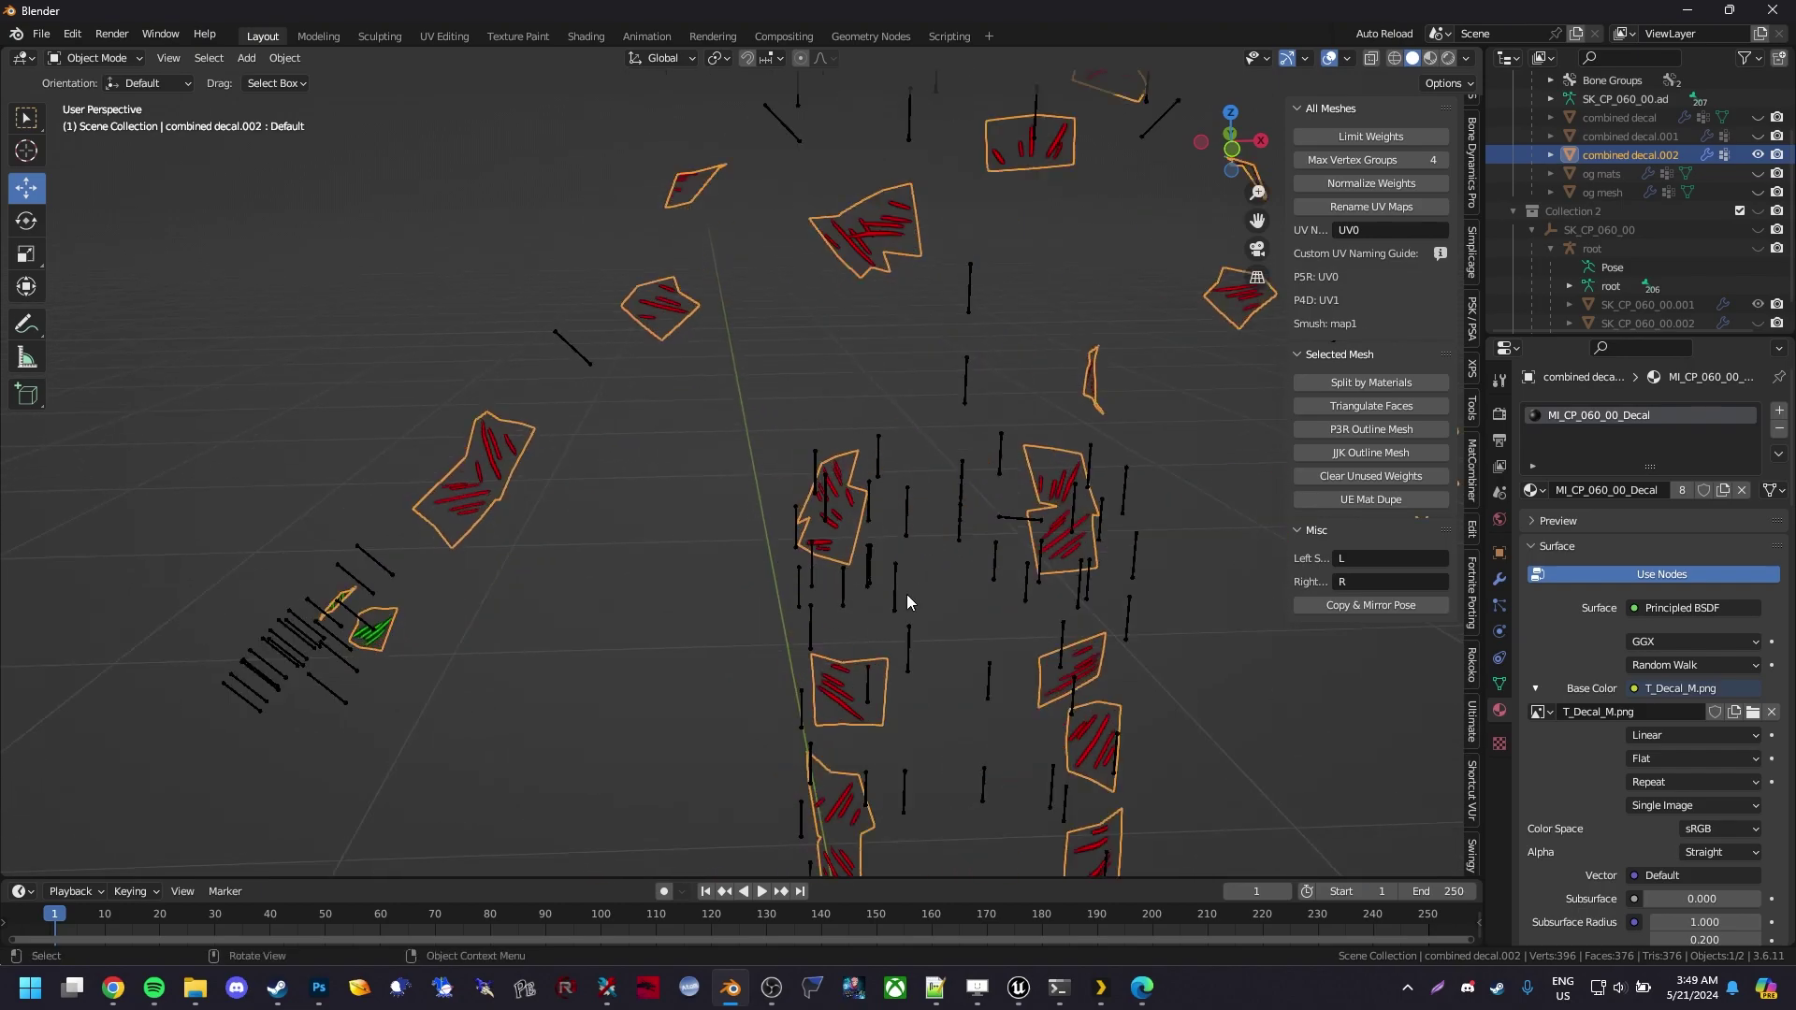
scroll(876, 498, down, 8)
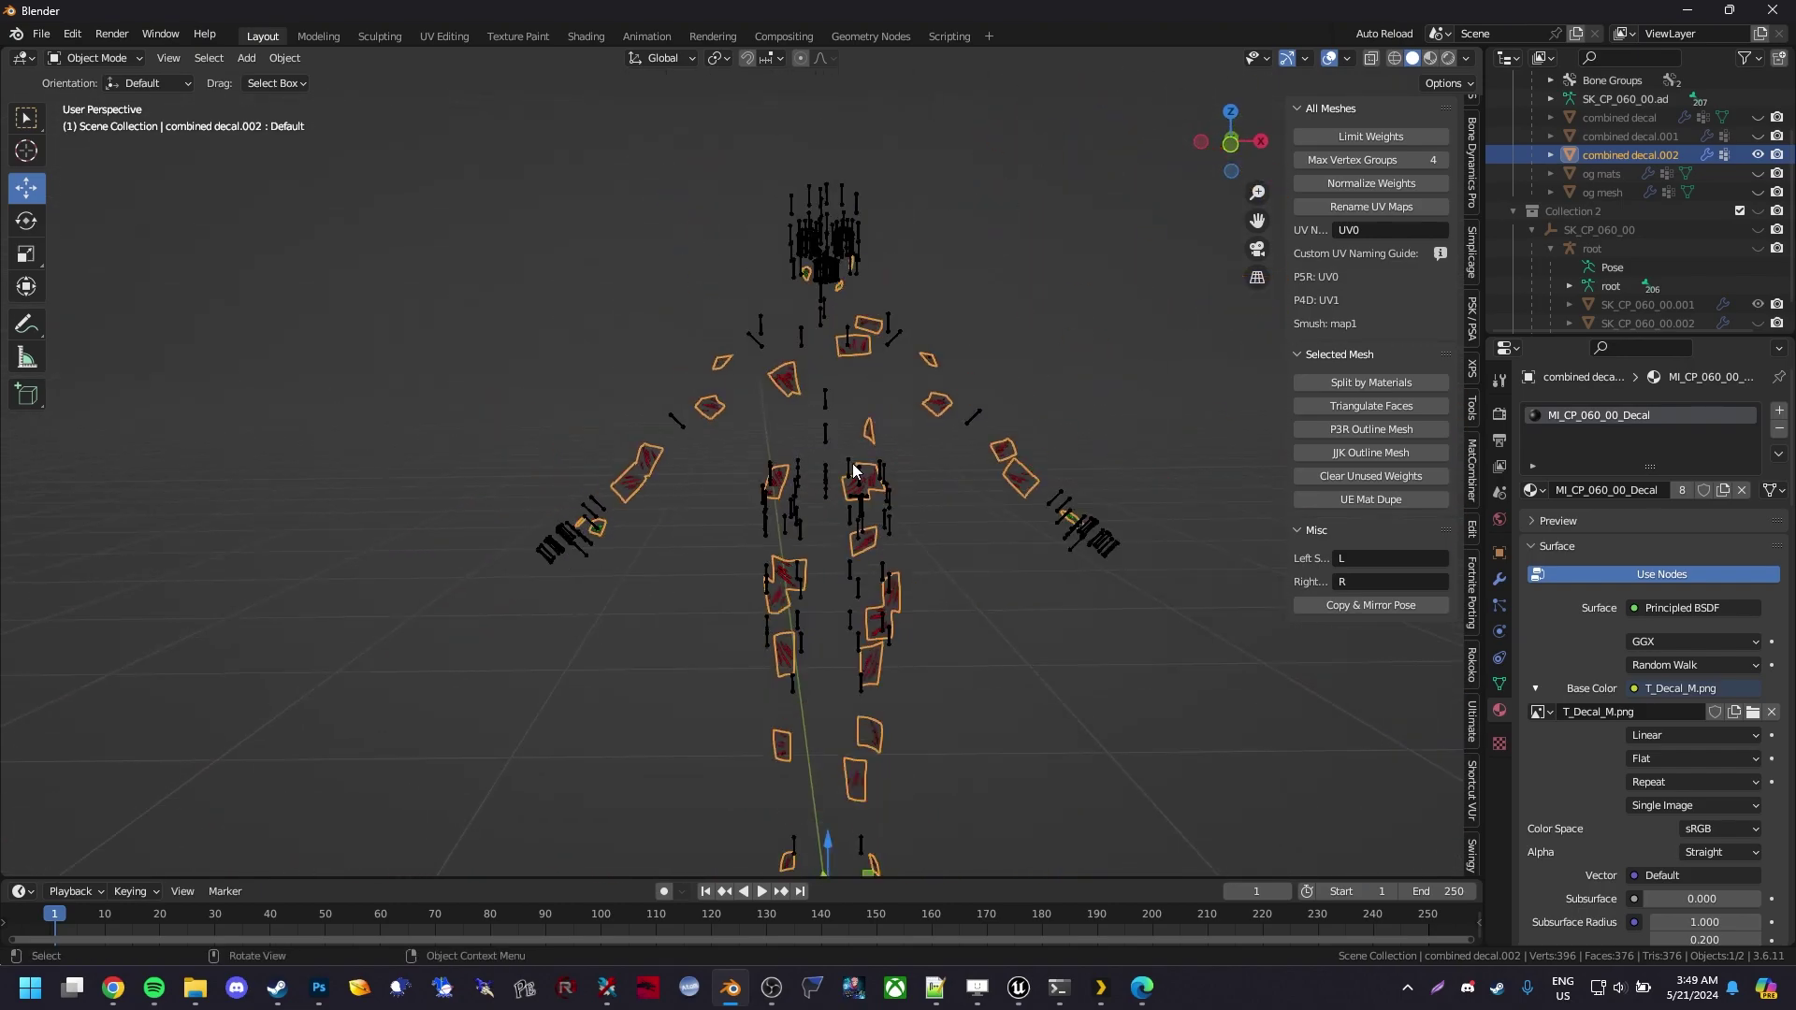
shift+middle_drag(915, 449, 905, 376)
shift+middle_drag(904, 376, 912, 518)
scroll(777, 665, up, 3)
scroll(912, 518, down, 1)
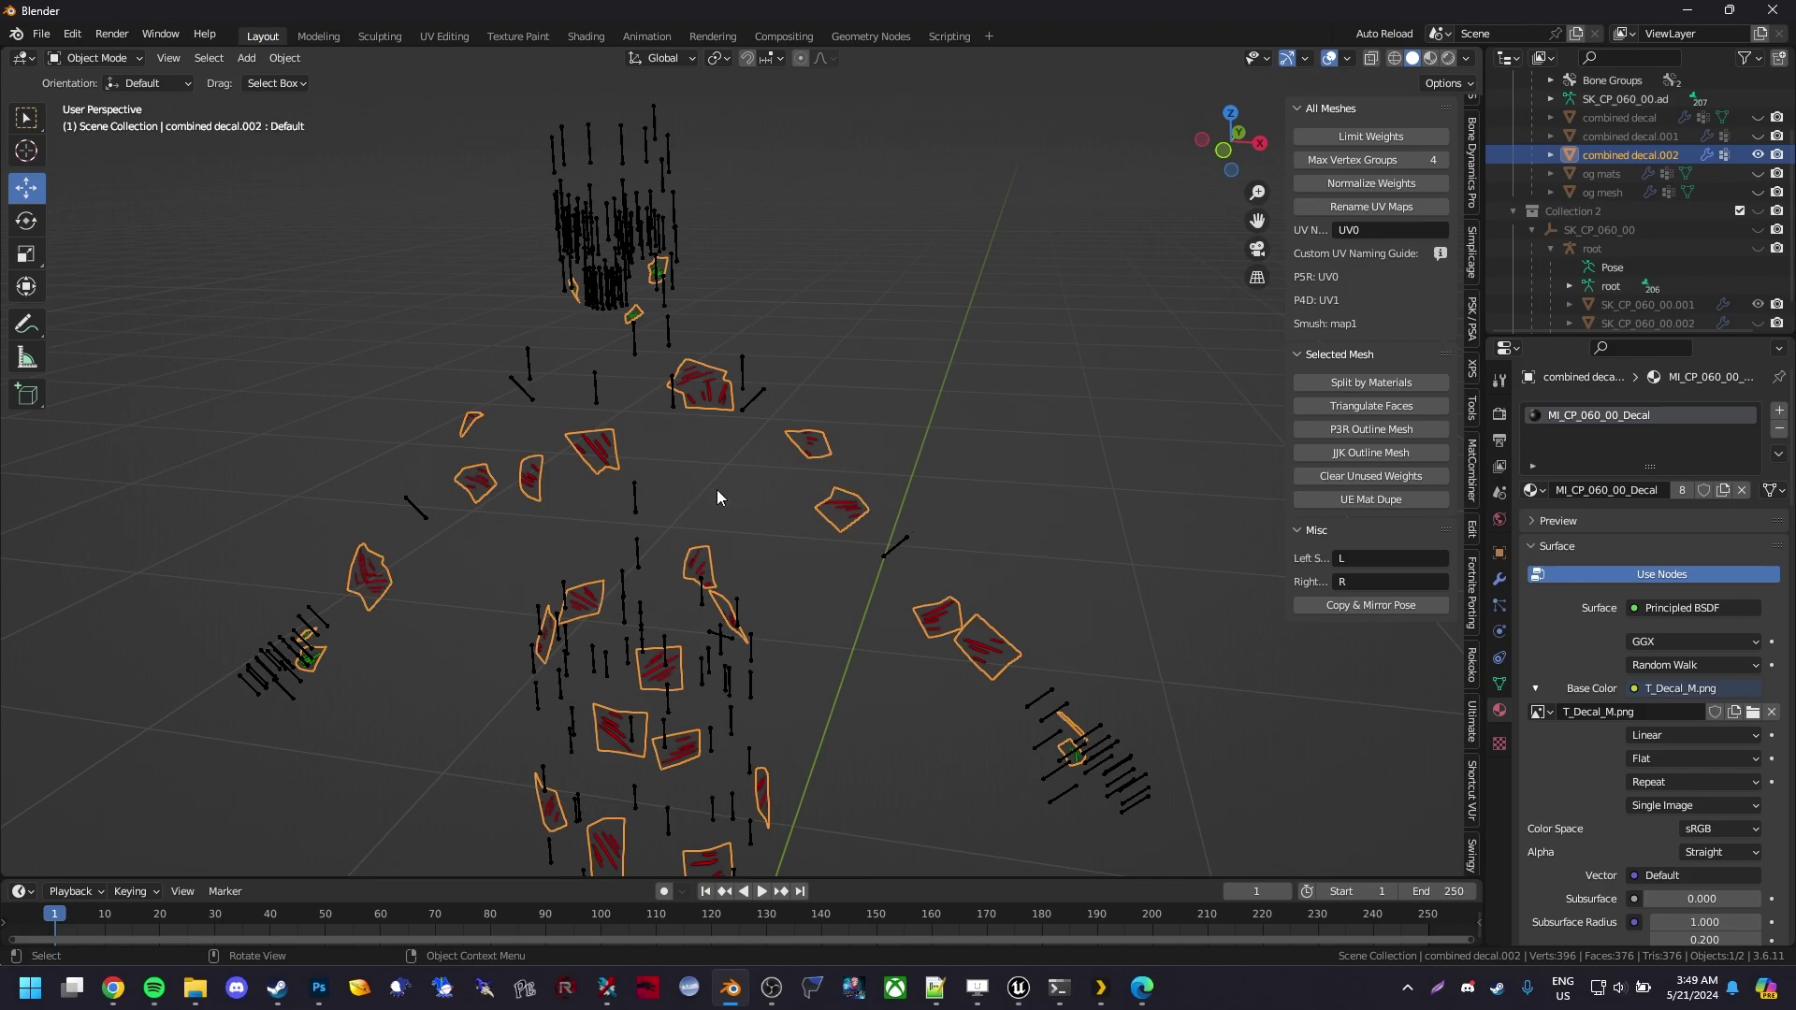
middle_drag(746, 500, 814, 514)
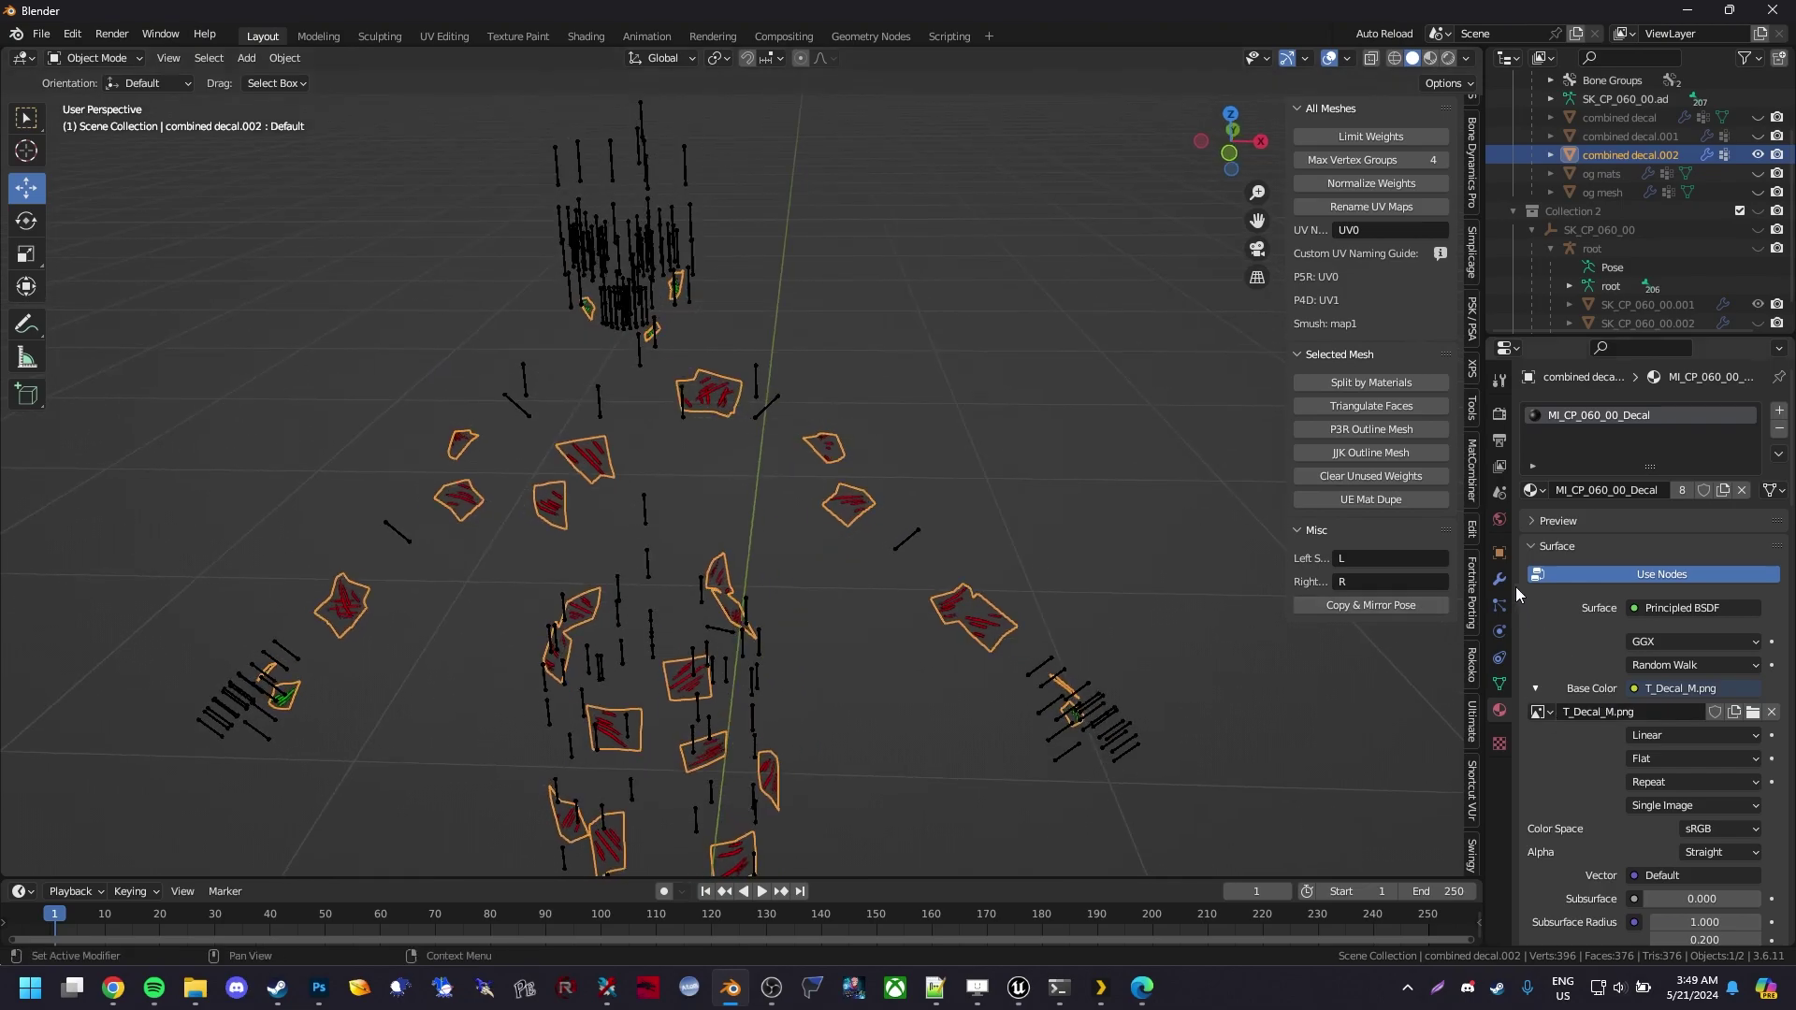
Add a Shrinkwrap modifier to combined decal.002, show Collection 2, and set the visible body mesh as its target
scroll(1683, 206, down, 1)
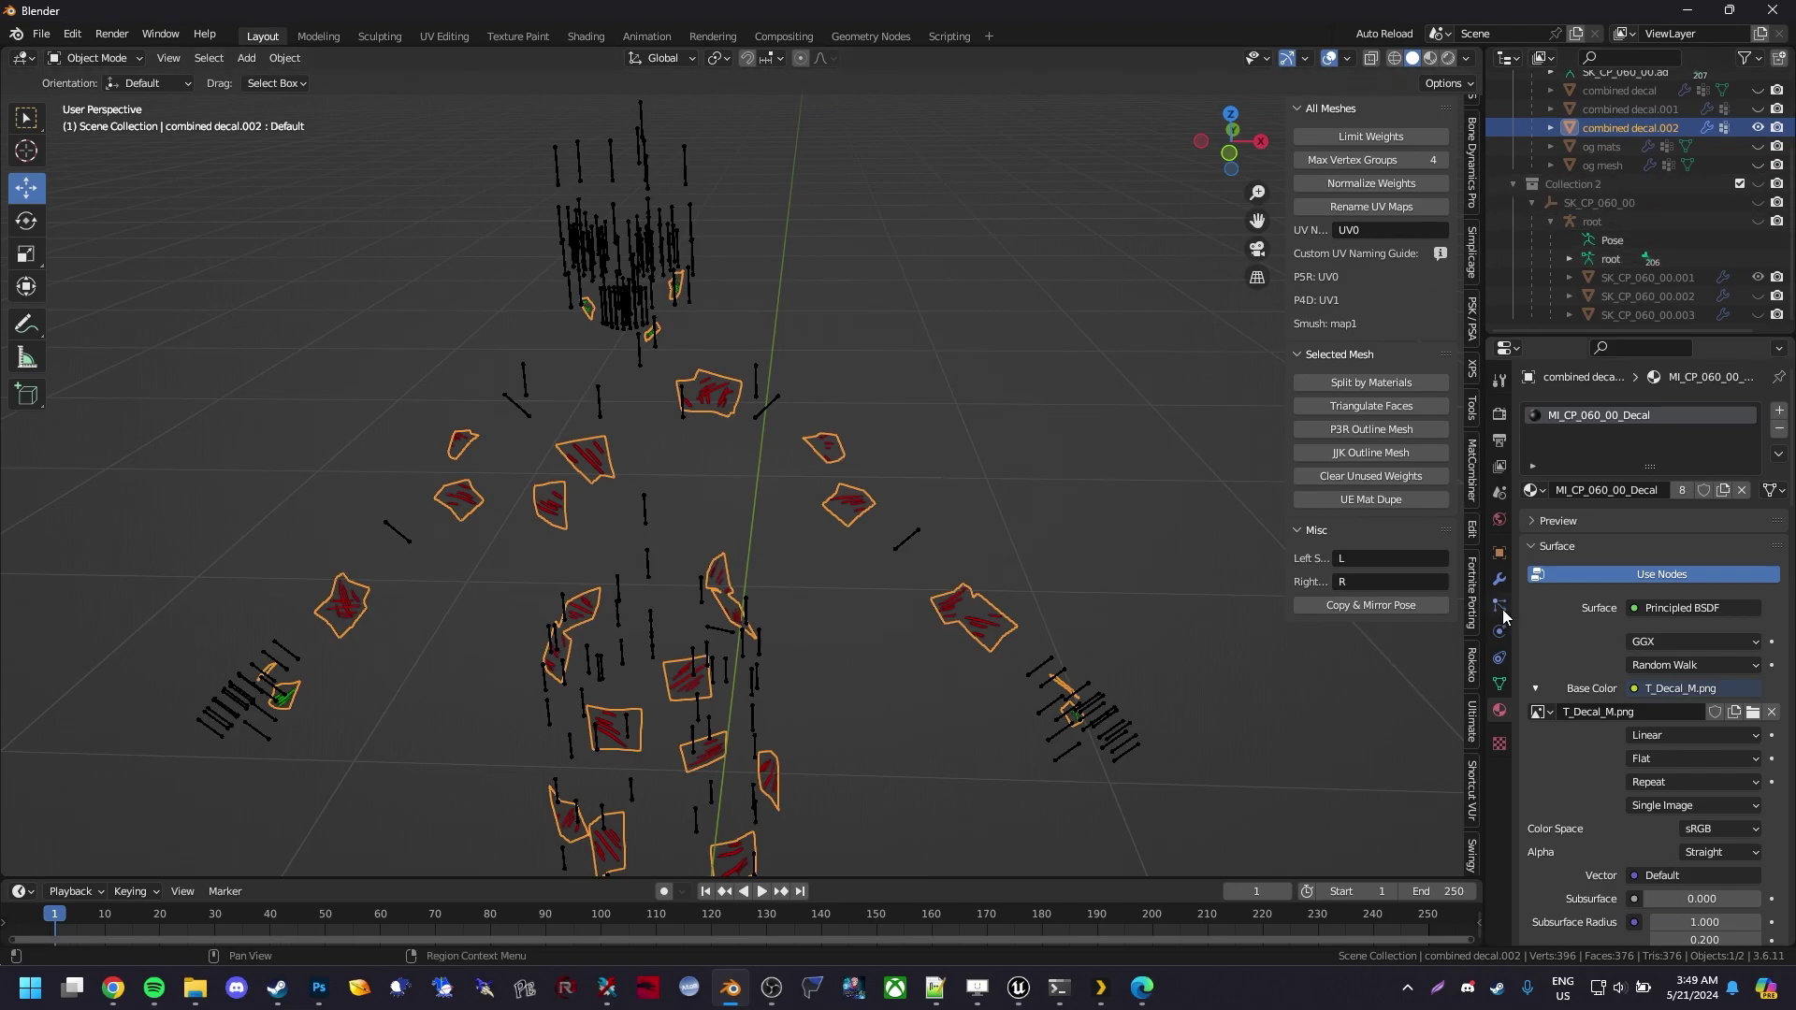
click(1500, 579)
click(1602, 451)
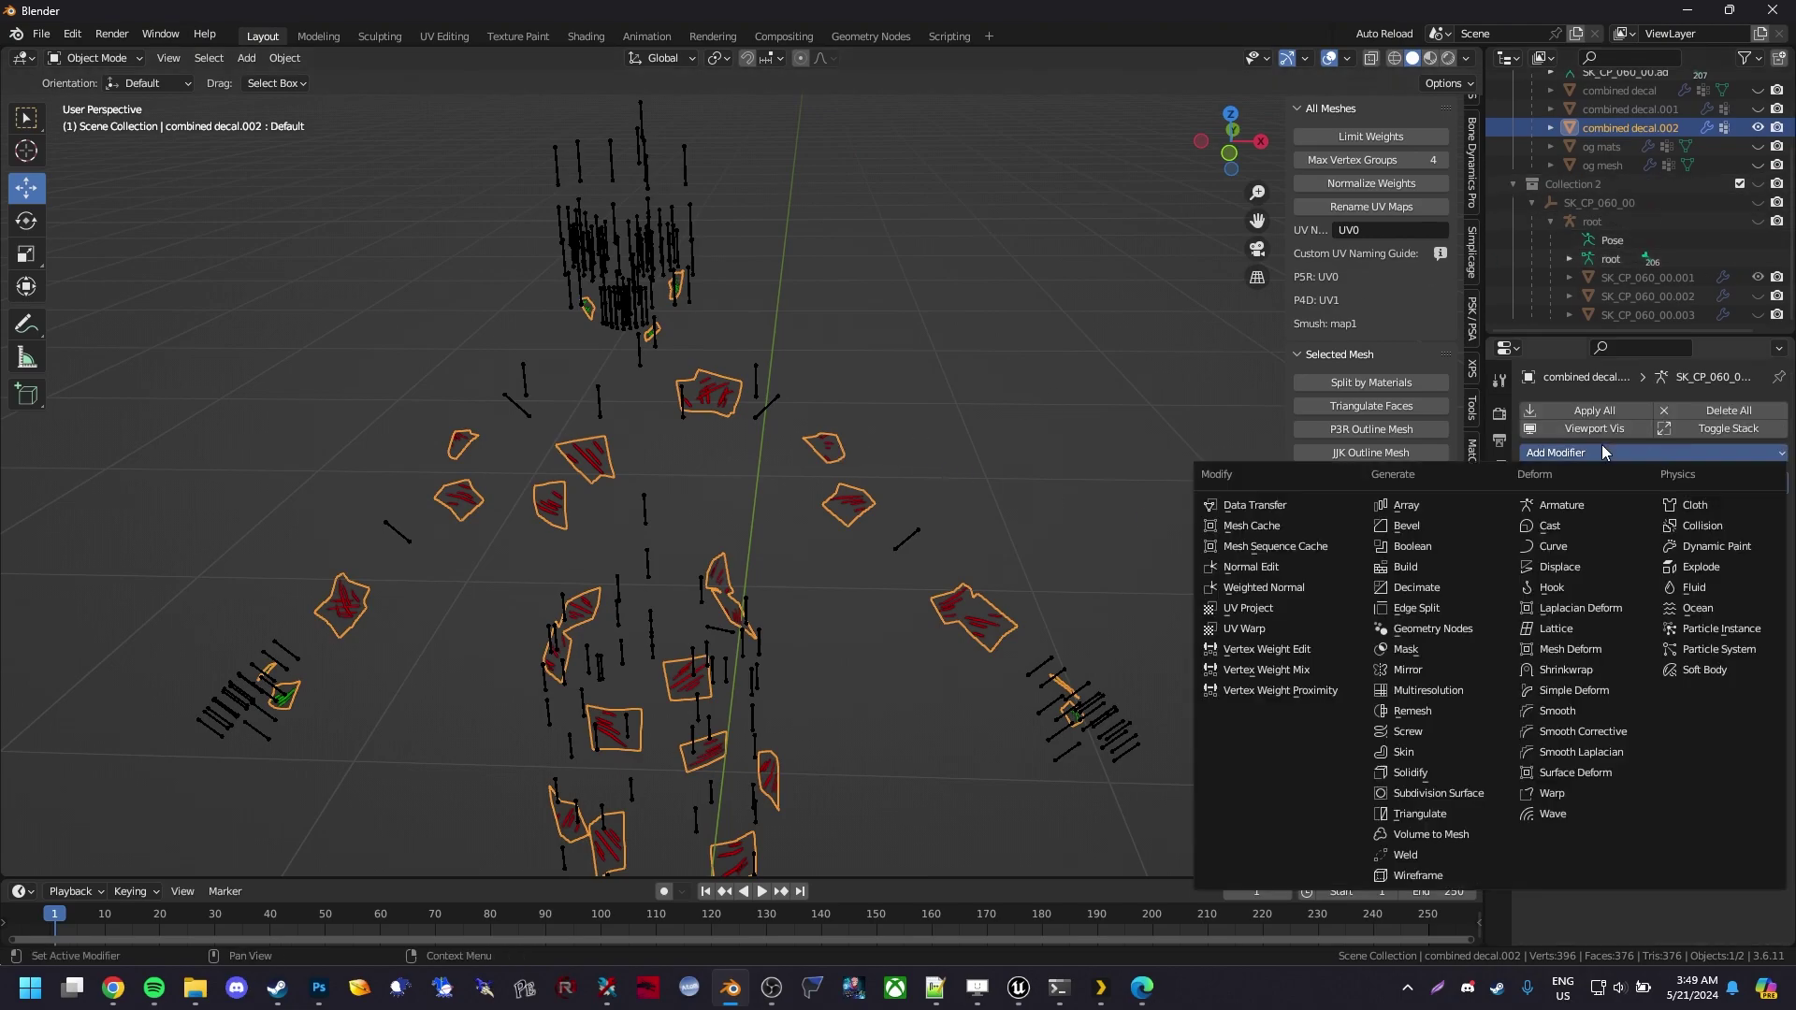
click(1551, 670)
click(1758, 183)
shift+middle_drag(834, 446, 1350, 521)
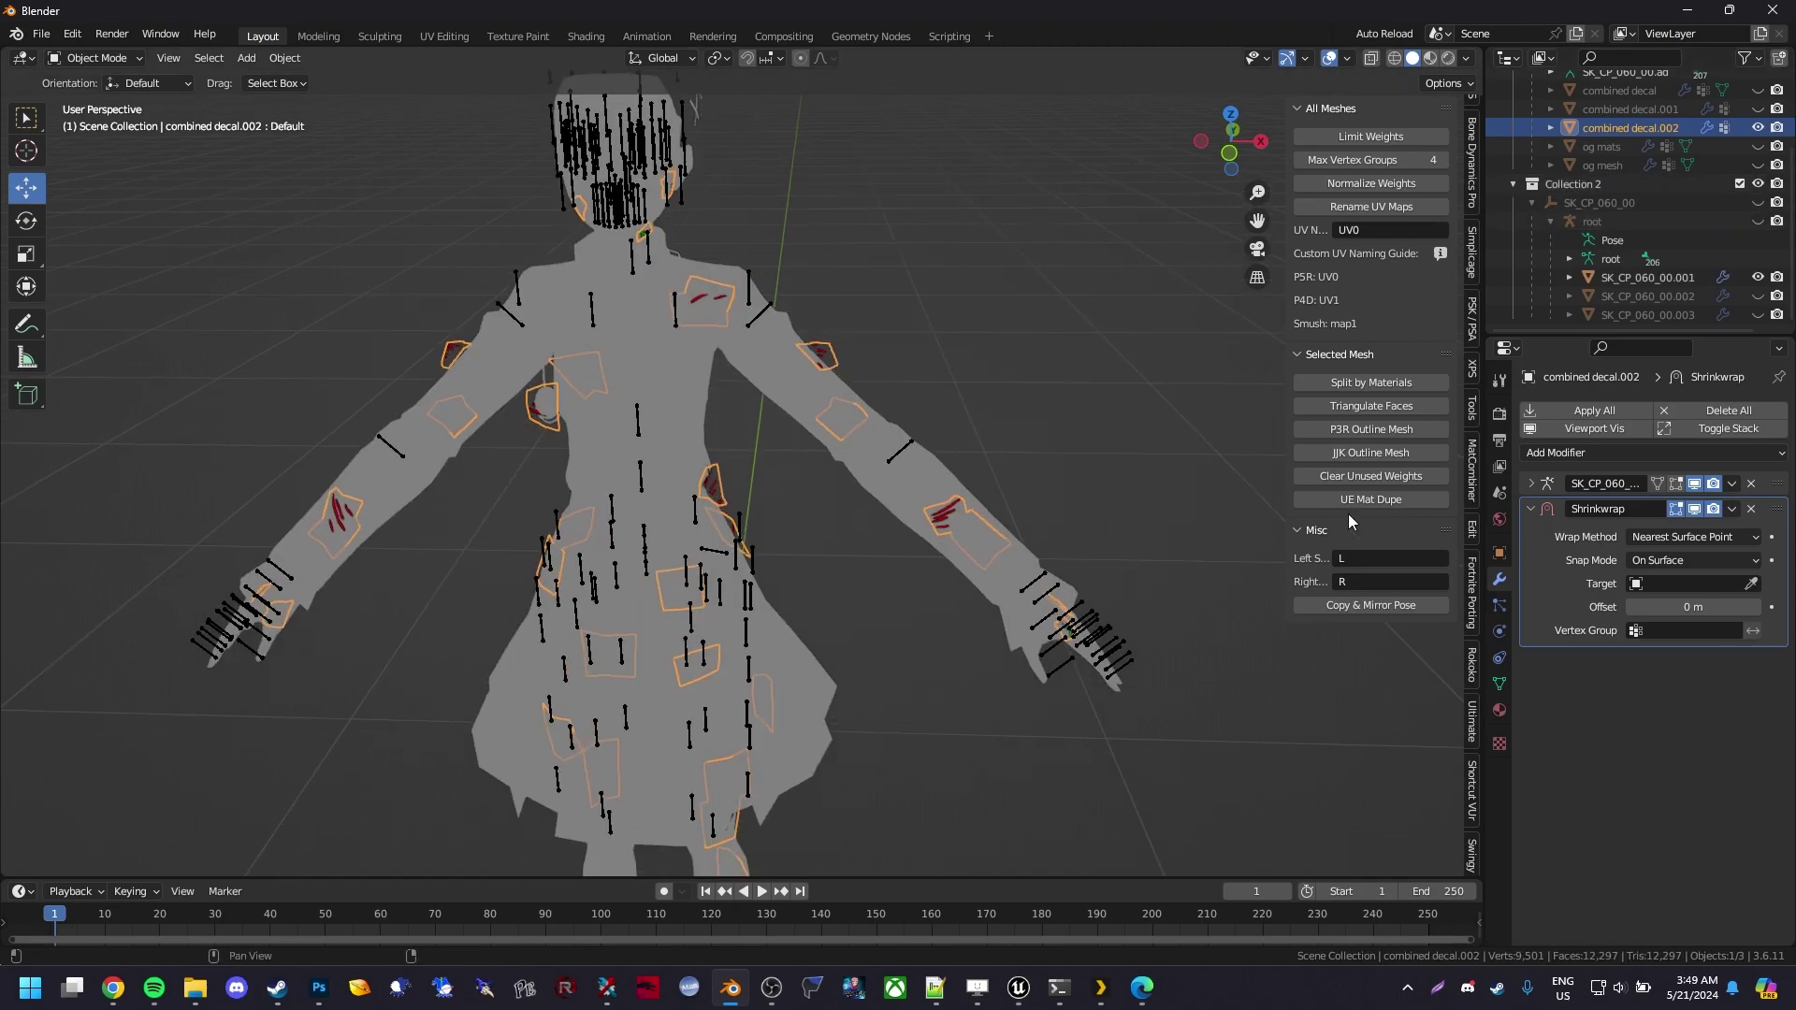
click(879, 440)
middle_drag(869, 456, 1215, 552)
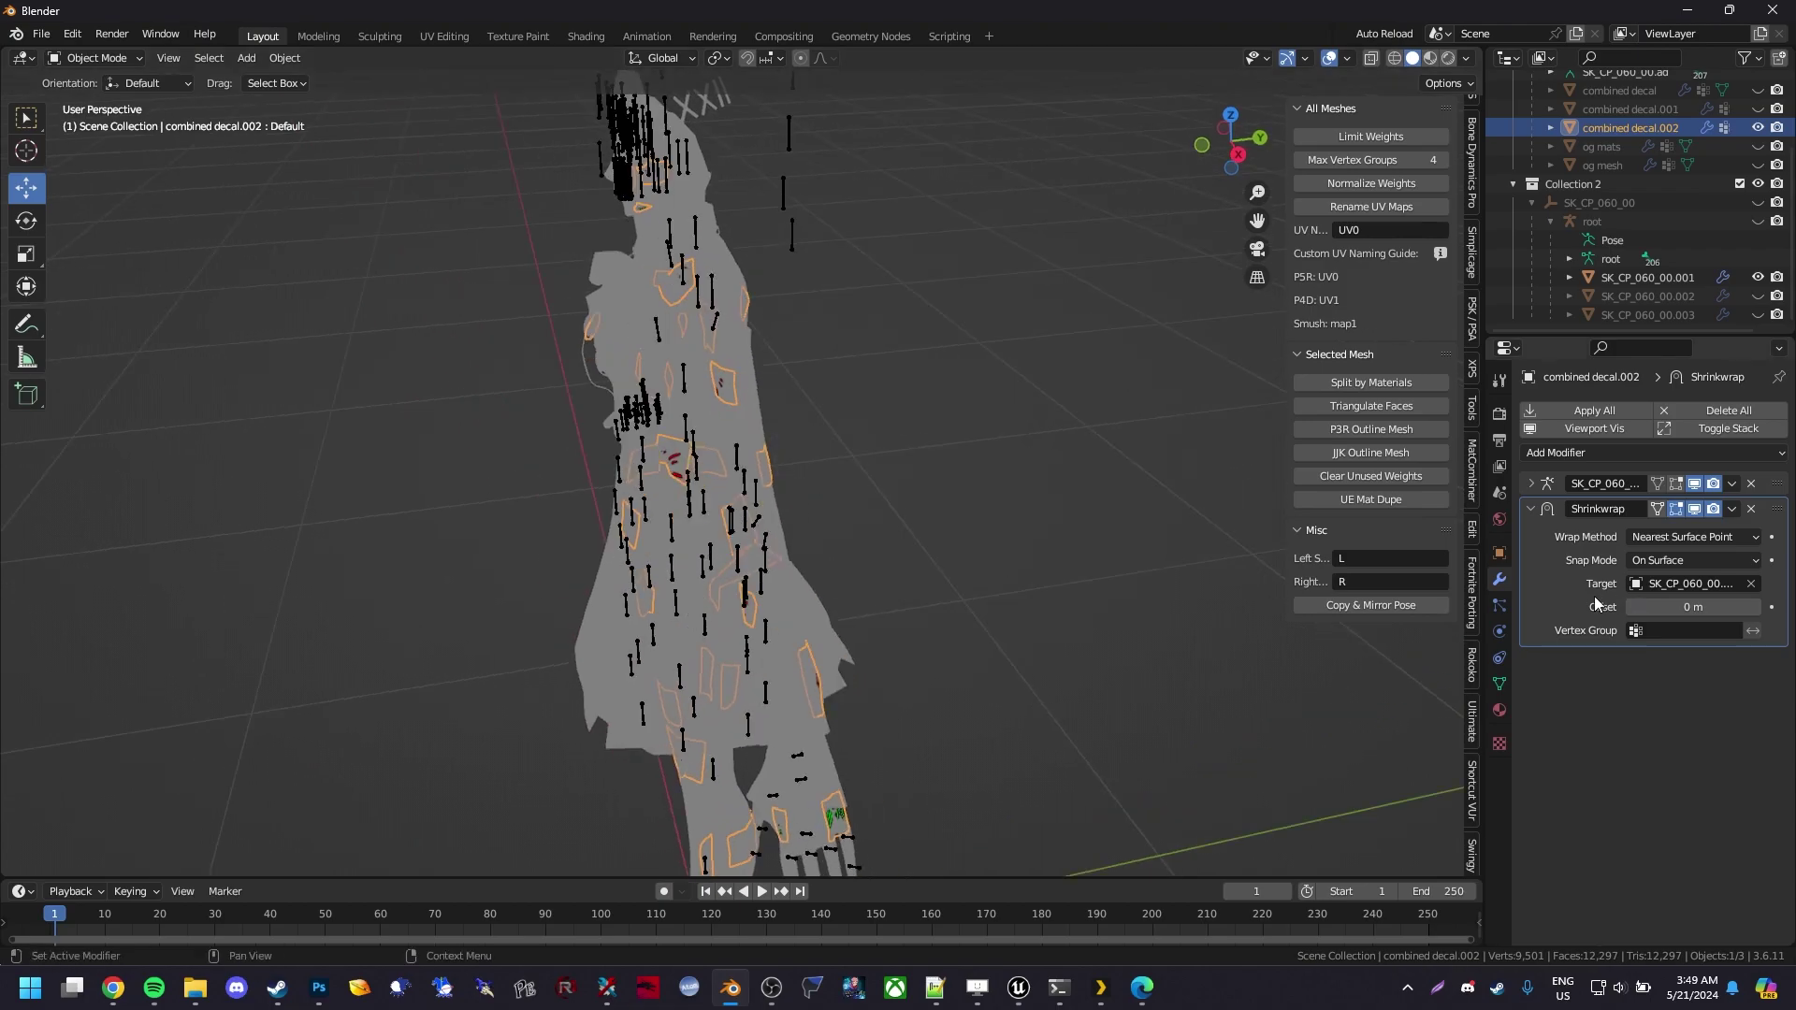
Keep the Shrinkwrap snap mode at On Surface and set the offset to 0.24 m
click(1695, 561)
middle_drag(807, 506, 931, 462)
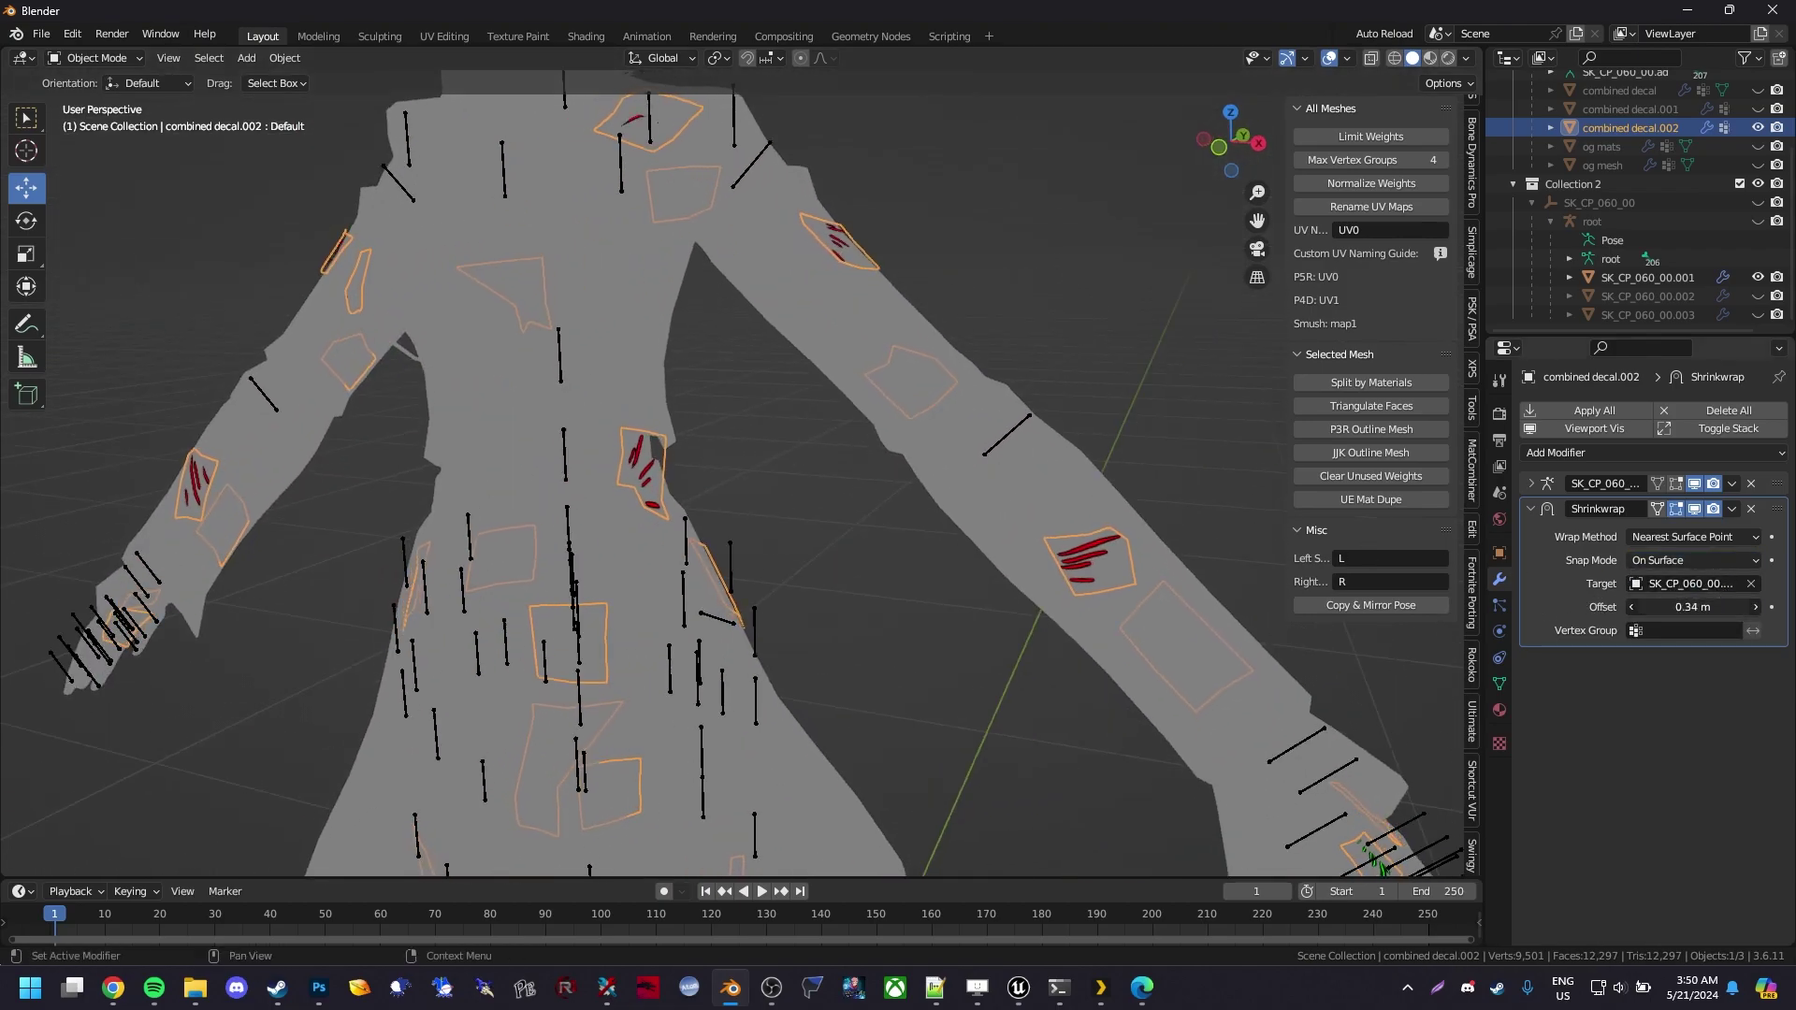
drag(1693, 607, 1675, 607)
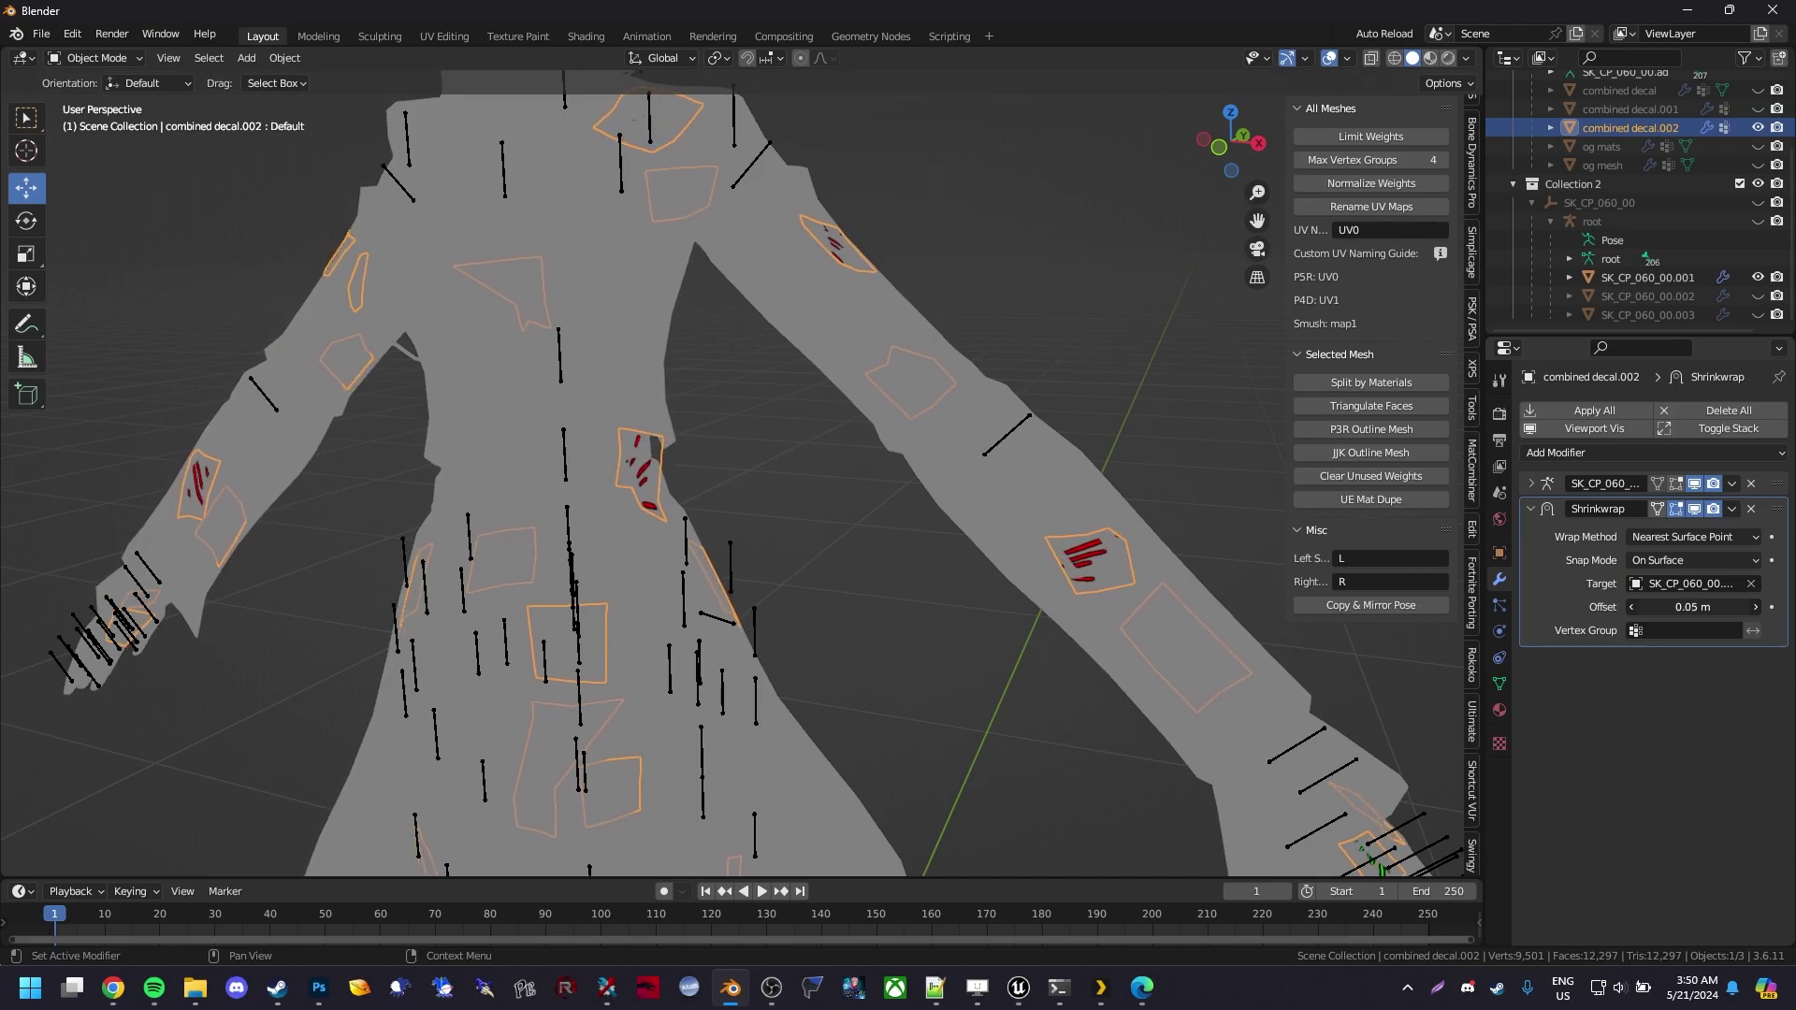
Examine how the shrinkwrapped decals sit on the body's arms, chest and skirt
middle_drag(1246, 599, 539, 471)
middle_drag(1056, 676, 989, 693)
key(Tab)
key(Tab)
scroll(889, 661, up, 1)
shift+middle_drag(973, 417, 1091, 451)
scroll(1057, 421, down, 5)
middle_drag(1031, 394, 1127, 461)
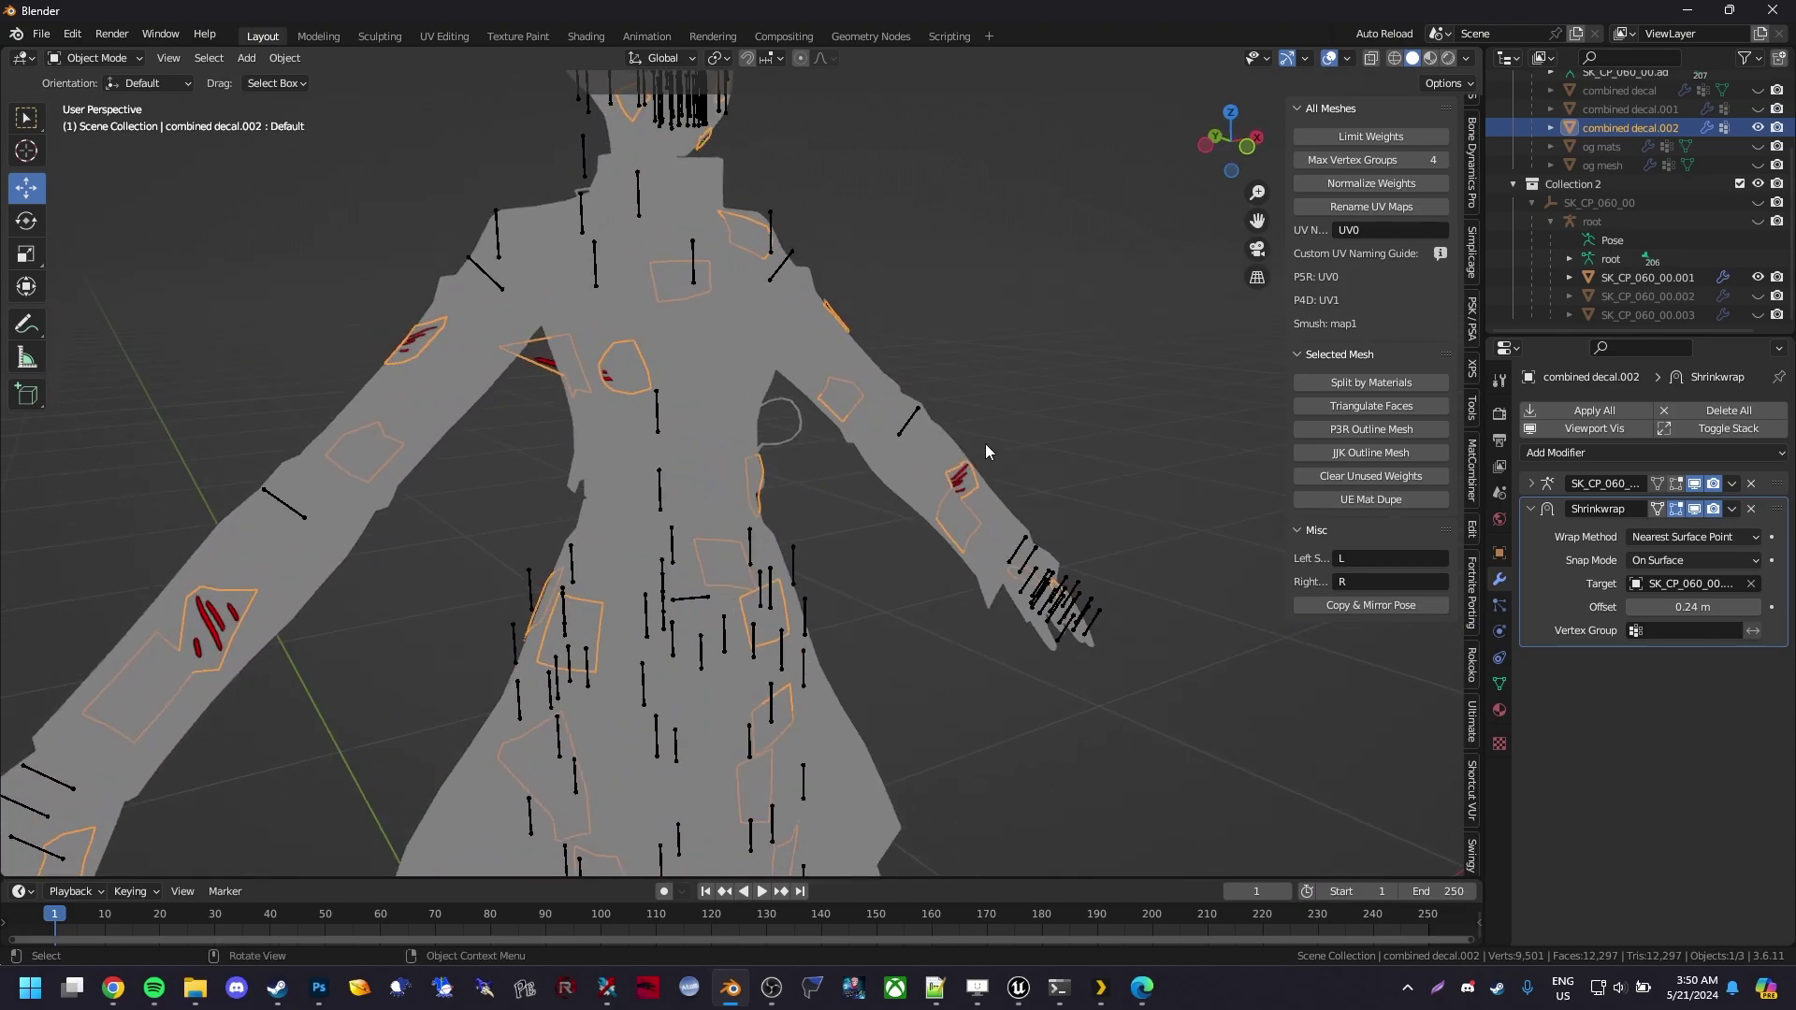
middle_drag(627, 390, 583, 344)
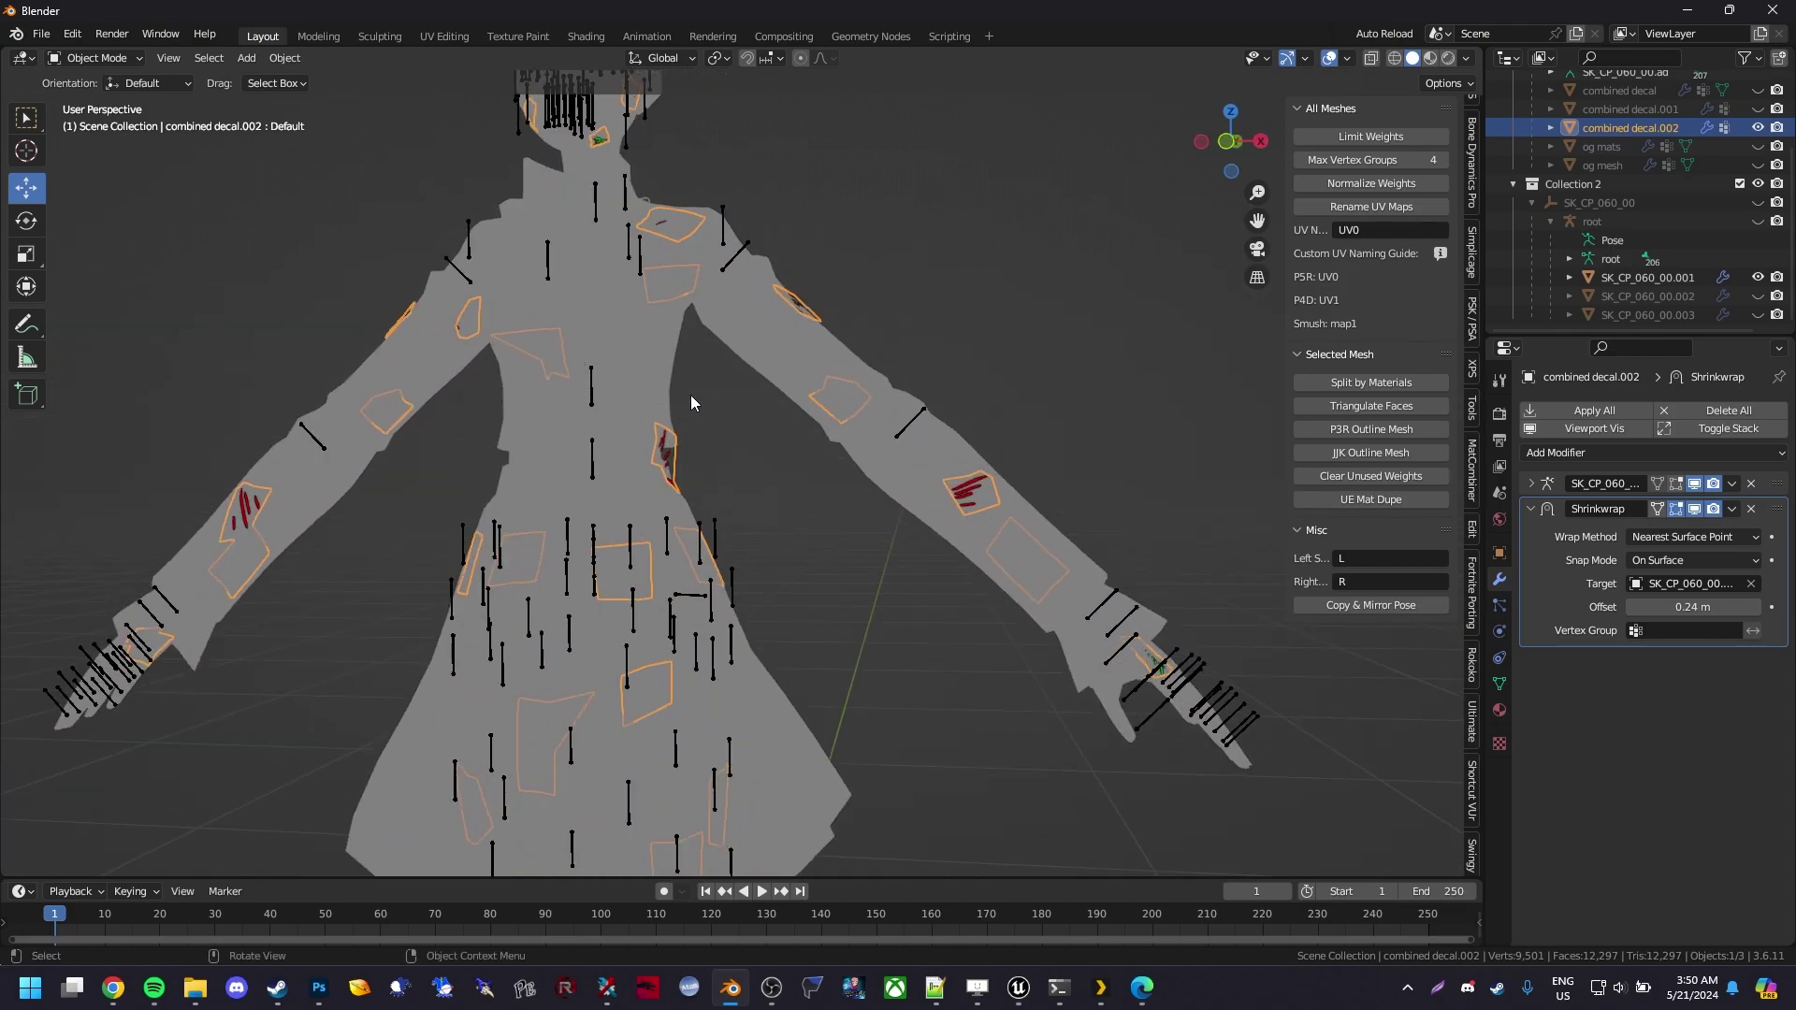
middle_drag(690, 395, 935, 439)
Isolate the forearm decal patch from neighbouring vertices in Edit Mode and move it along Y and Z to fit the sleeve
key(Tab)
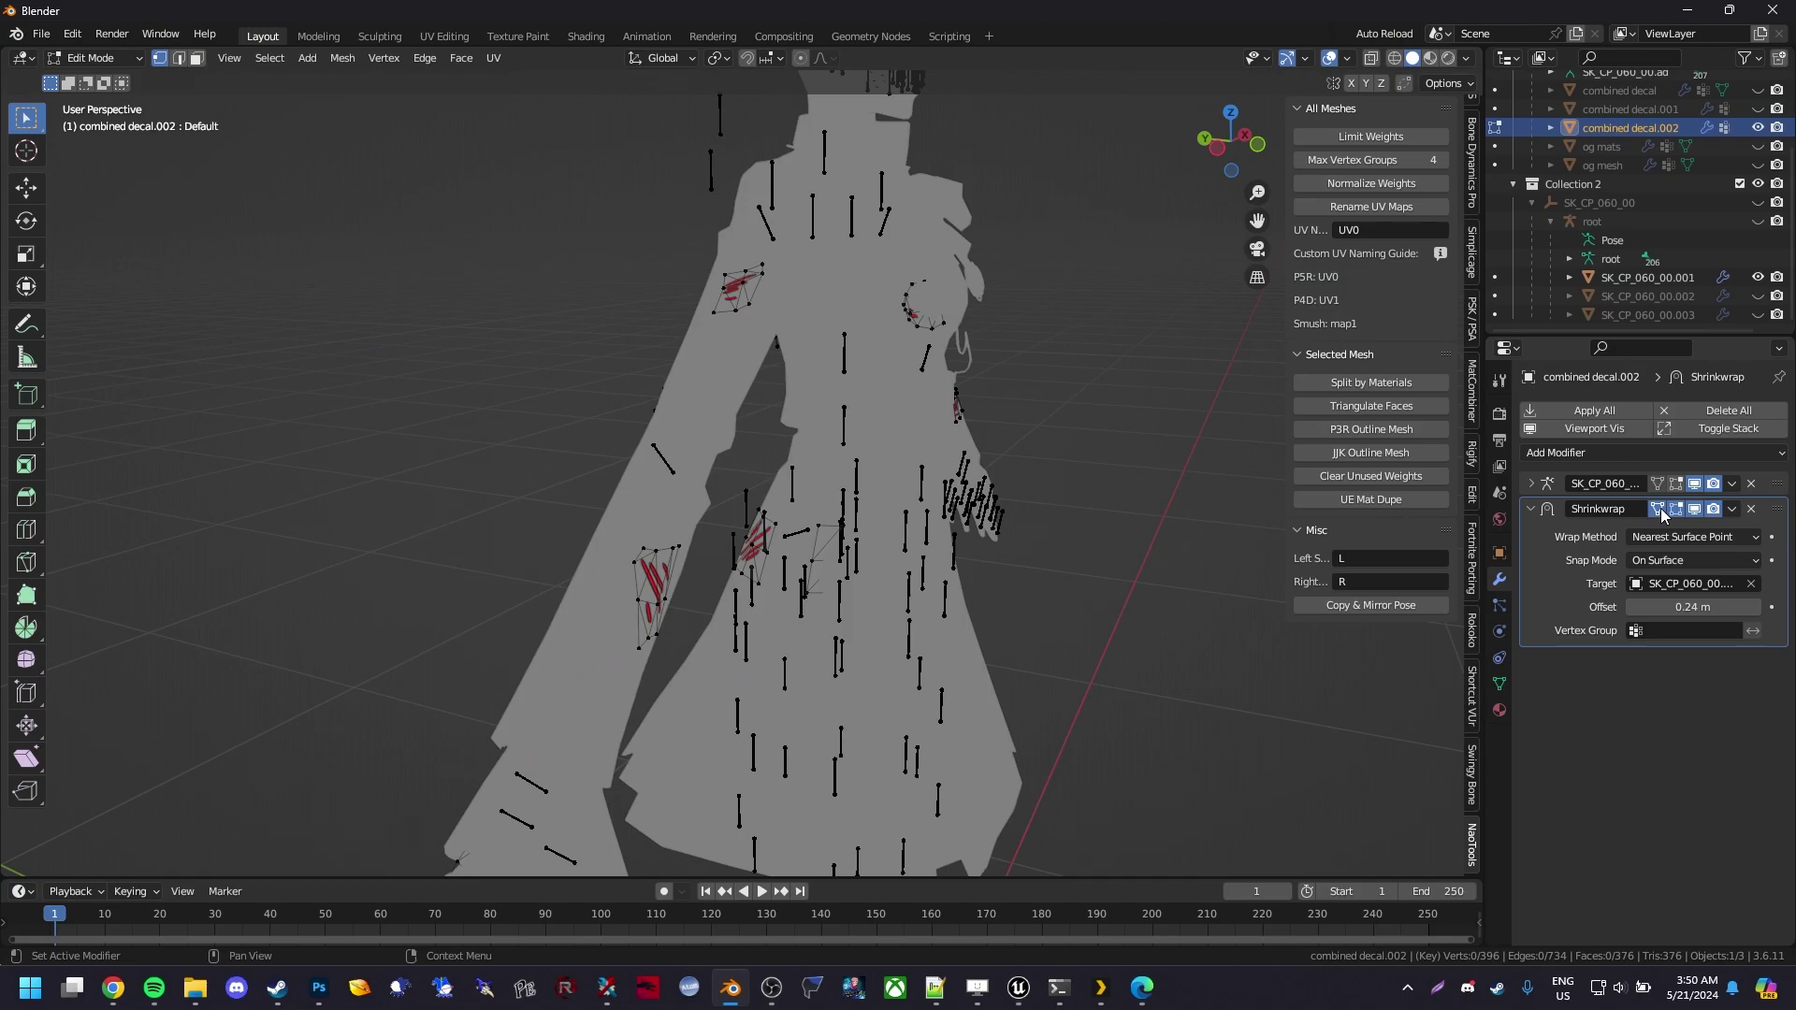
middle_drag(519, 435, 812, 442)
middle_drag(935, 505, 849, 489)
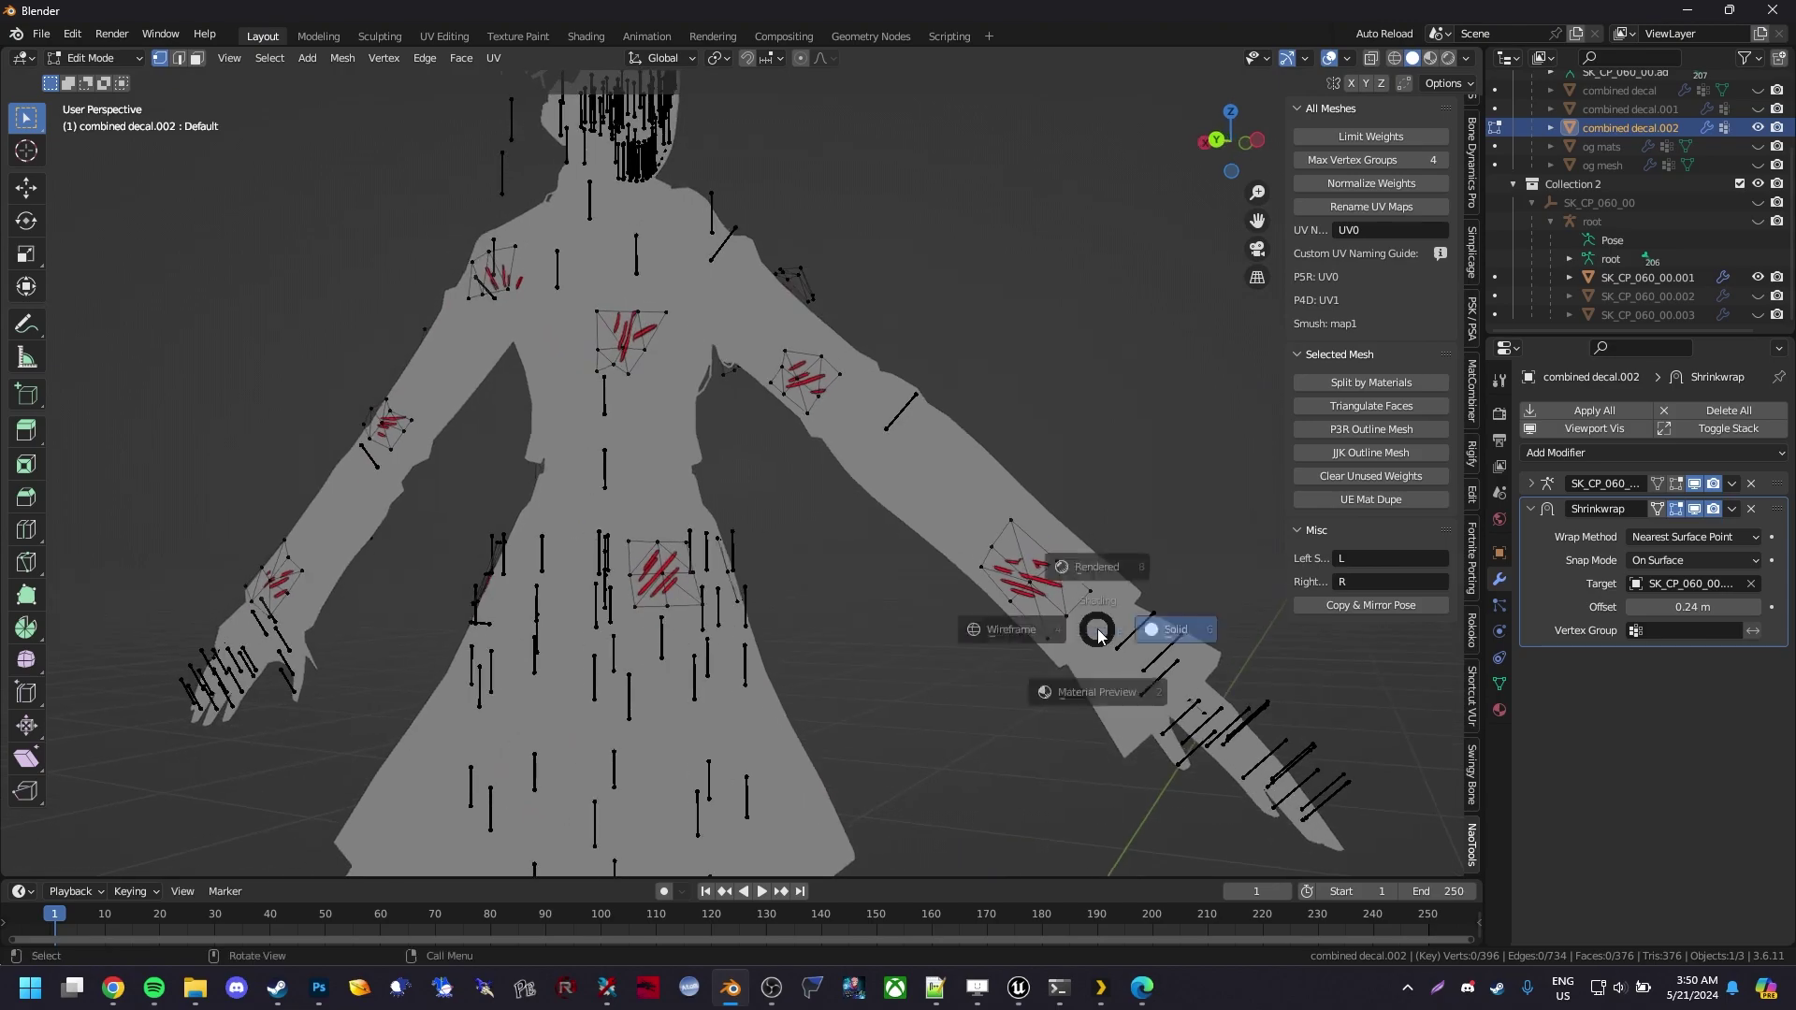
click(1055, 631)
drag(1102, 658, 974, 516)
middle_drag(1134, 570, 1034, 585)
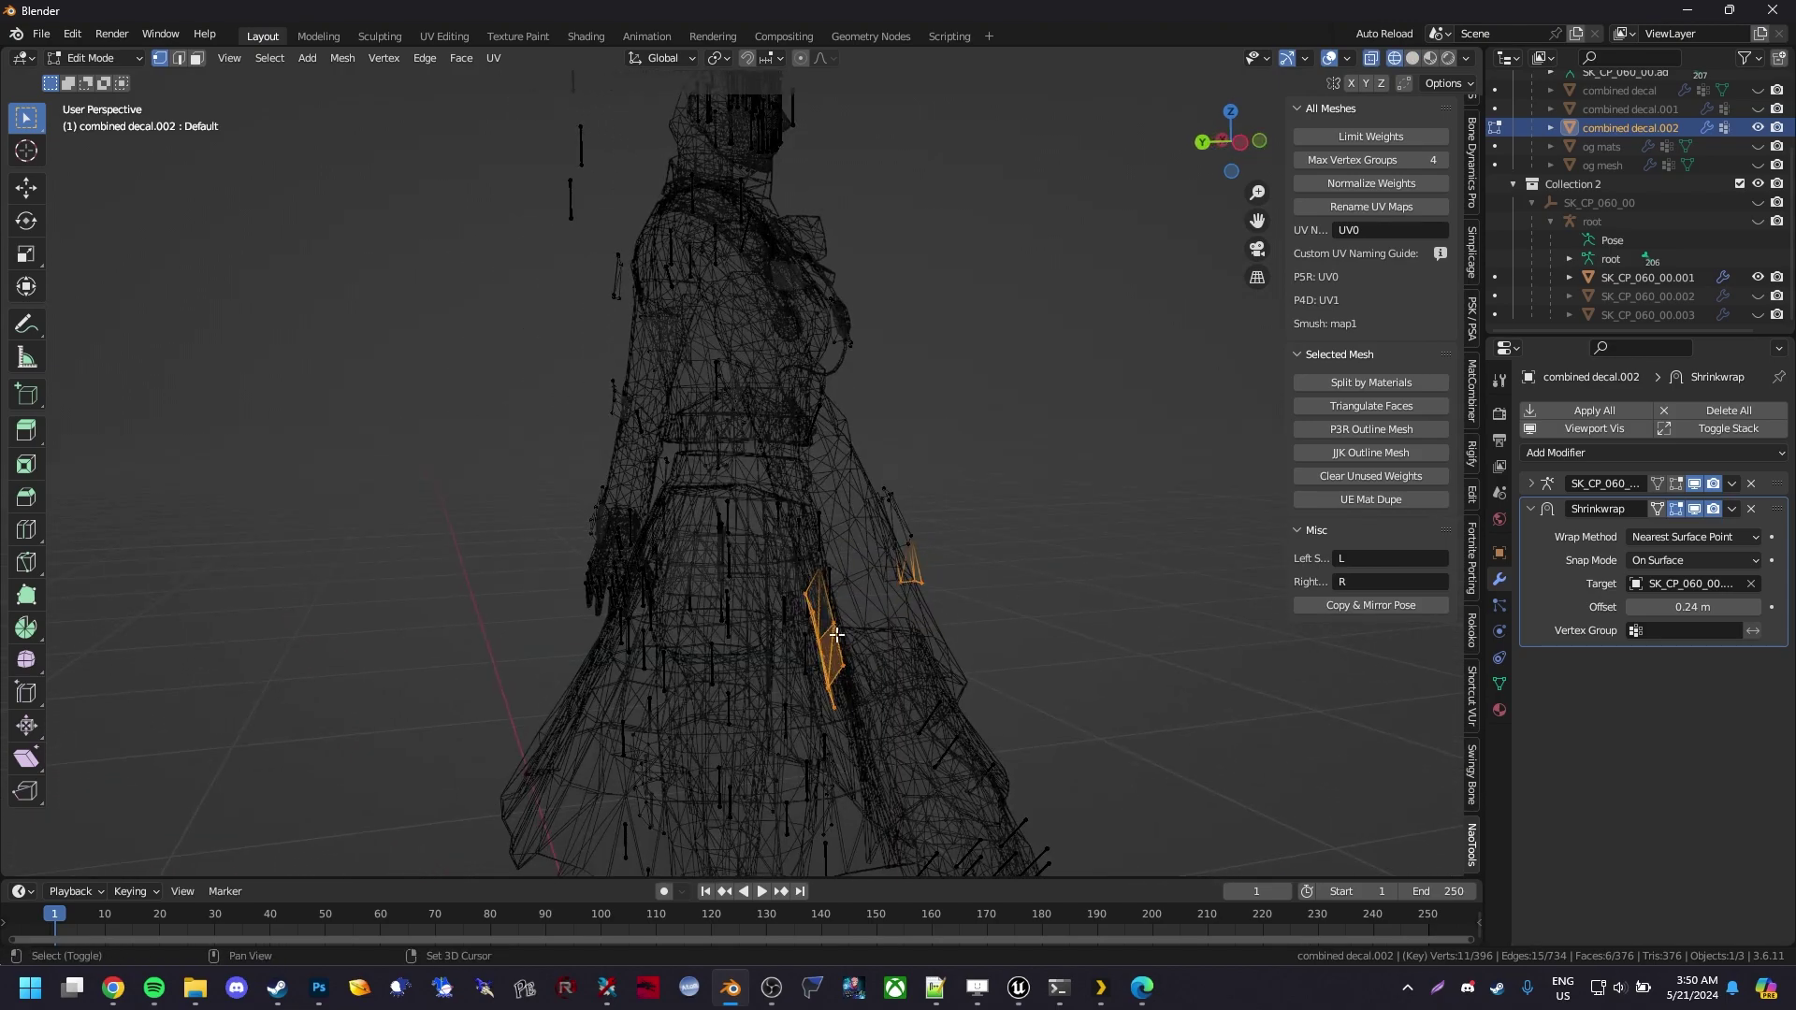
ctrl+drag(899, 536, 890, 533)
middle_drag(883, 532, 698, 509)
ctrl+drag(698, 510, 802, 614)
key(shift+z)
middle_drag(771, 609, 780, 565)
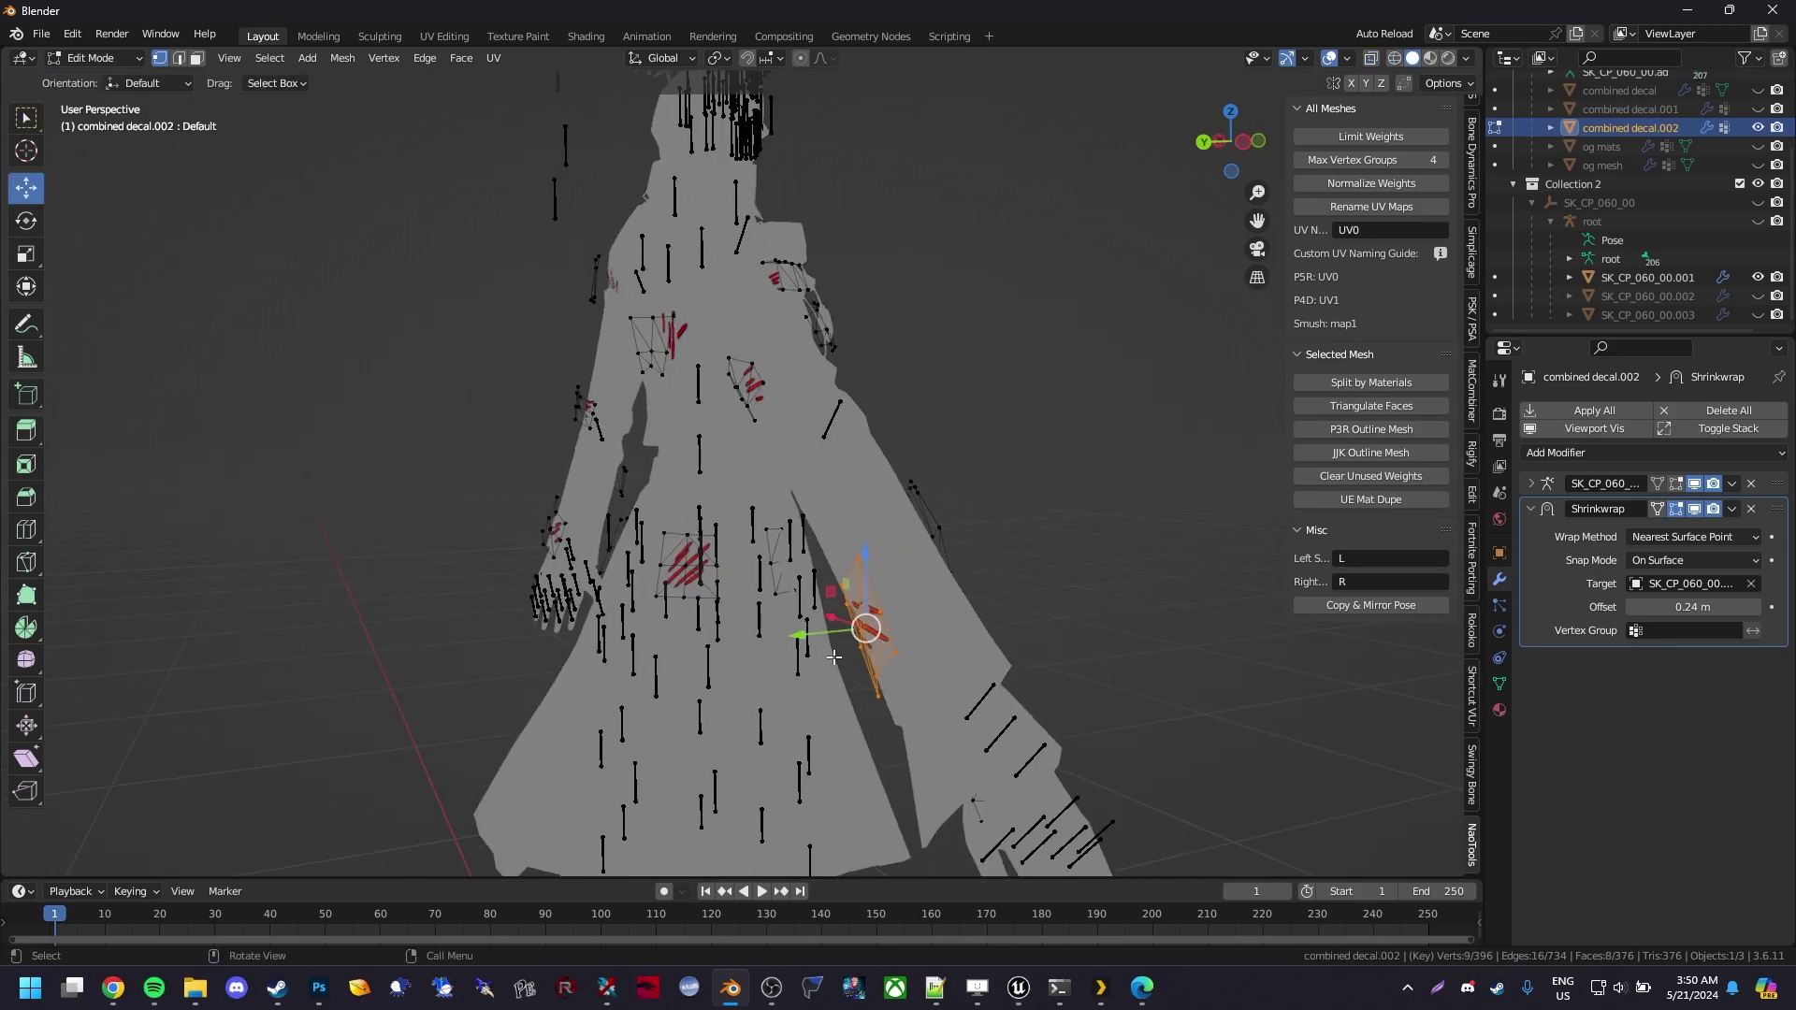
drag(805, 638, 788, 639)
scroll(869, 632, up, 2)
middle_drag(1024, 612, 1096, 604)
drag(1145, 532, 1149, 505)
Select the decal patch on the side of the chest and reposition it along the body surface
middle_drag(1199, 609, 267, 395)
key(shift+z)
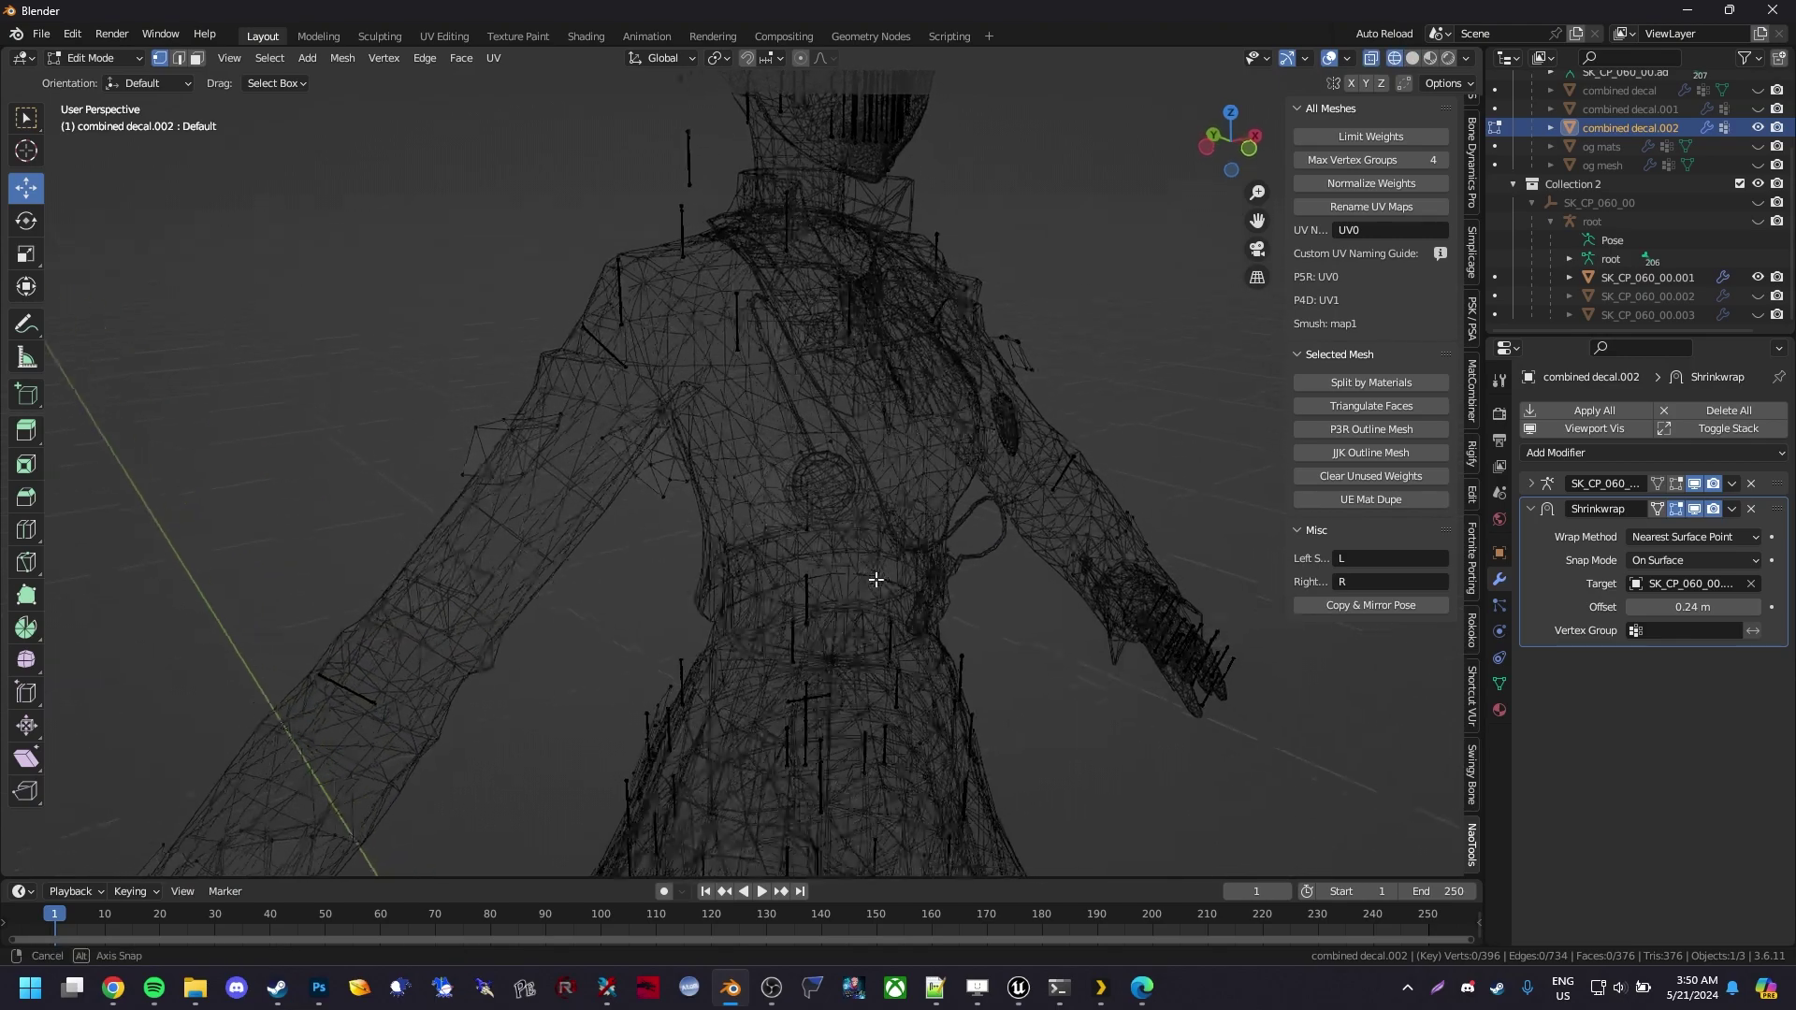
middle_drag(1000, 571, 1026, 654)
drag(985, 608, 788, 384)
key(shift+z)
middle_drag(1050, 485, 964, 417)
drag(785, 488, 882, 430)
middle_drag(1057, 520, 909, 489)
drag(826, 506, 807, 503)
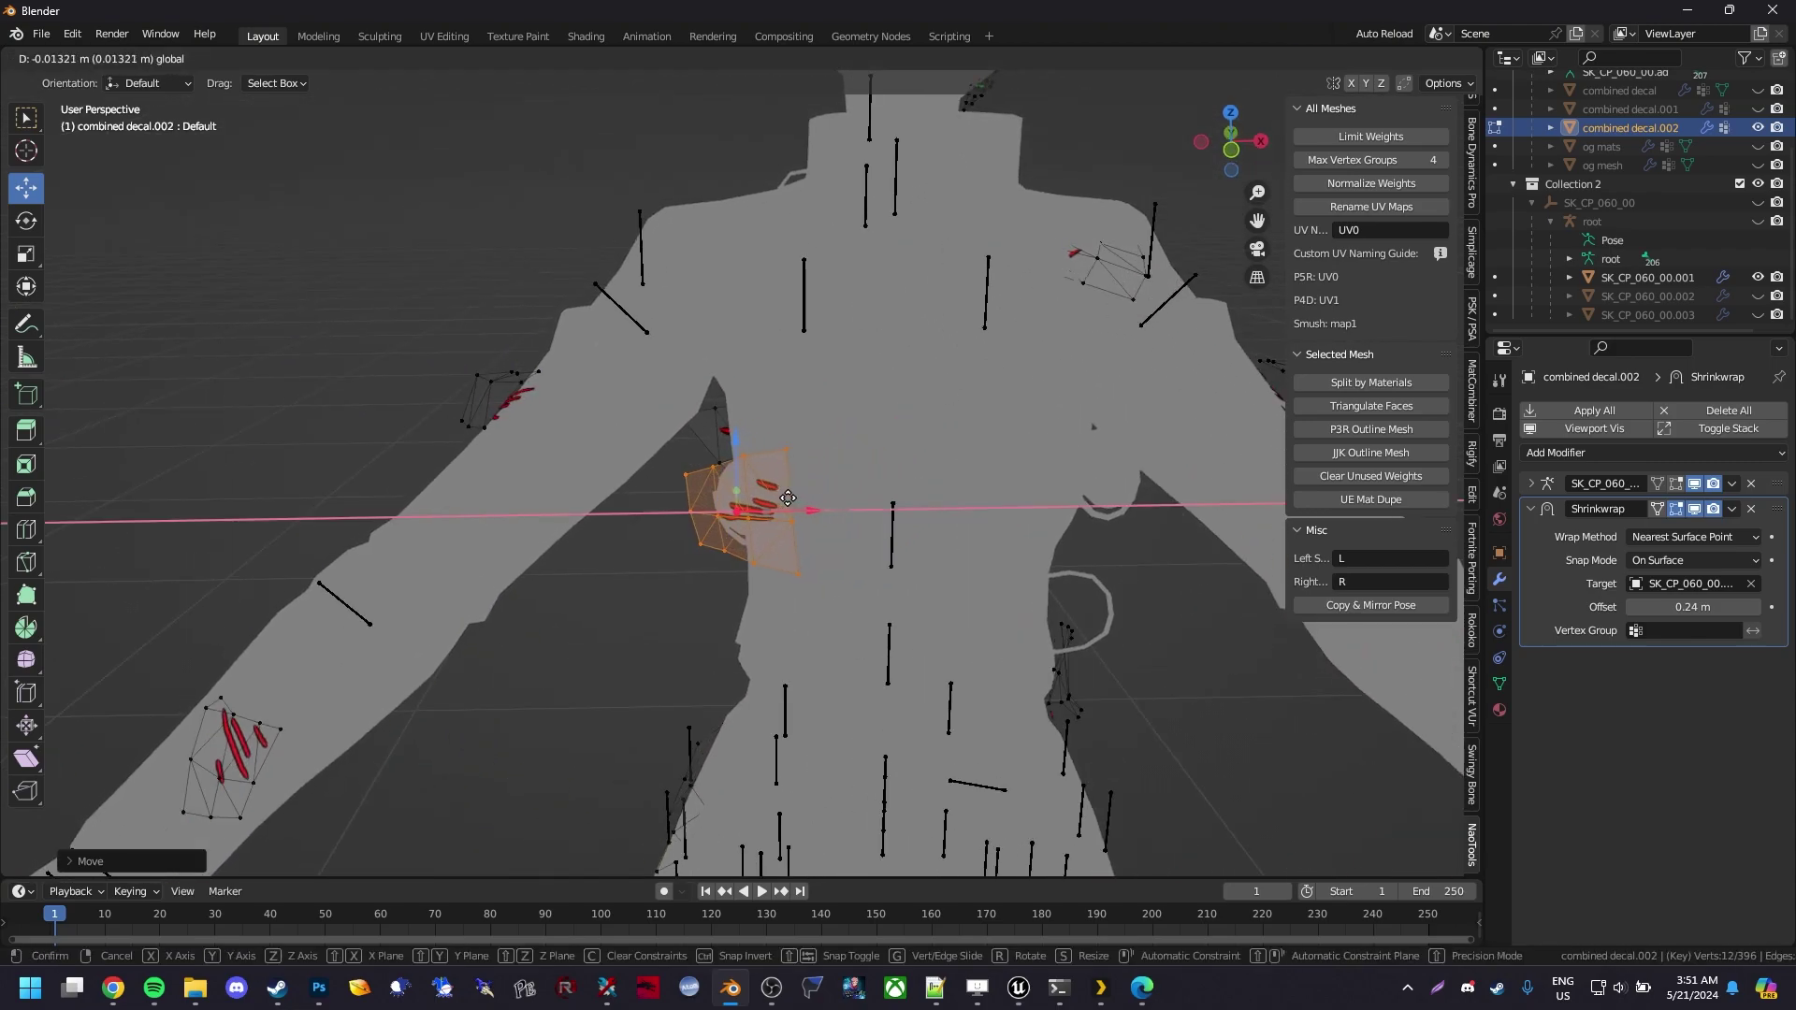
click(757, 479)
drag(733, 434, 734, 419)
drag(793, 494, 778, 495)
Move the chest-side decal patch further along X and check its fit in Object Mode
scroll(811, 538, up, 2)
key(Tab)
middle_drag(830, 557, 866, 524)
key(Tab)
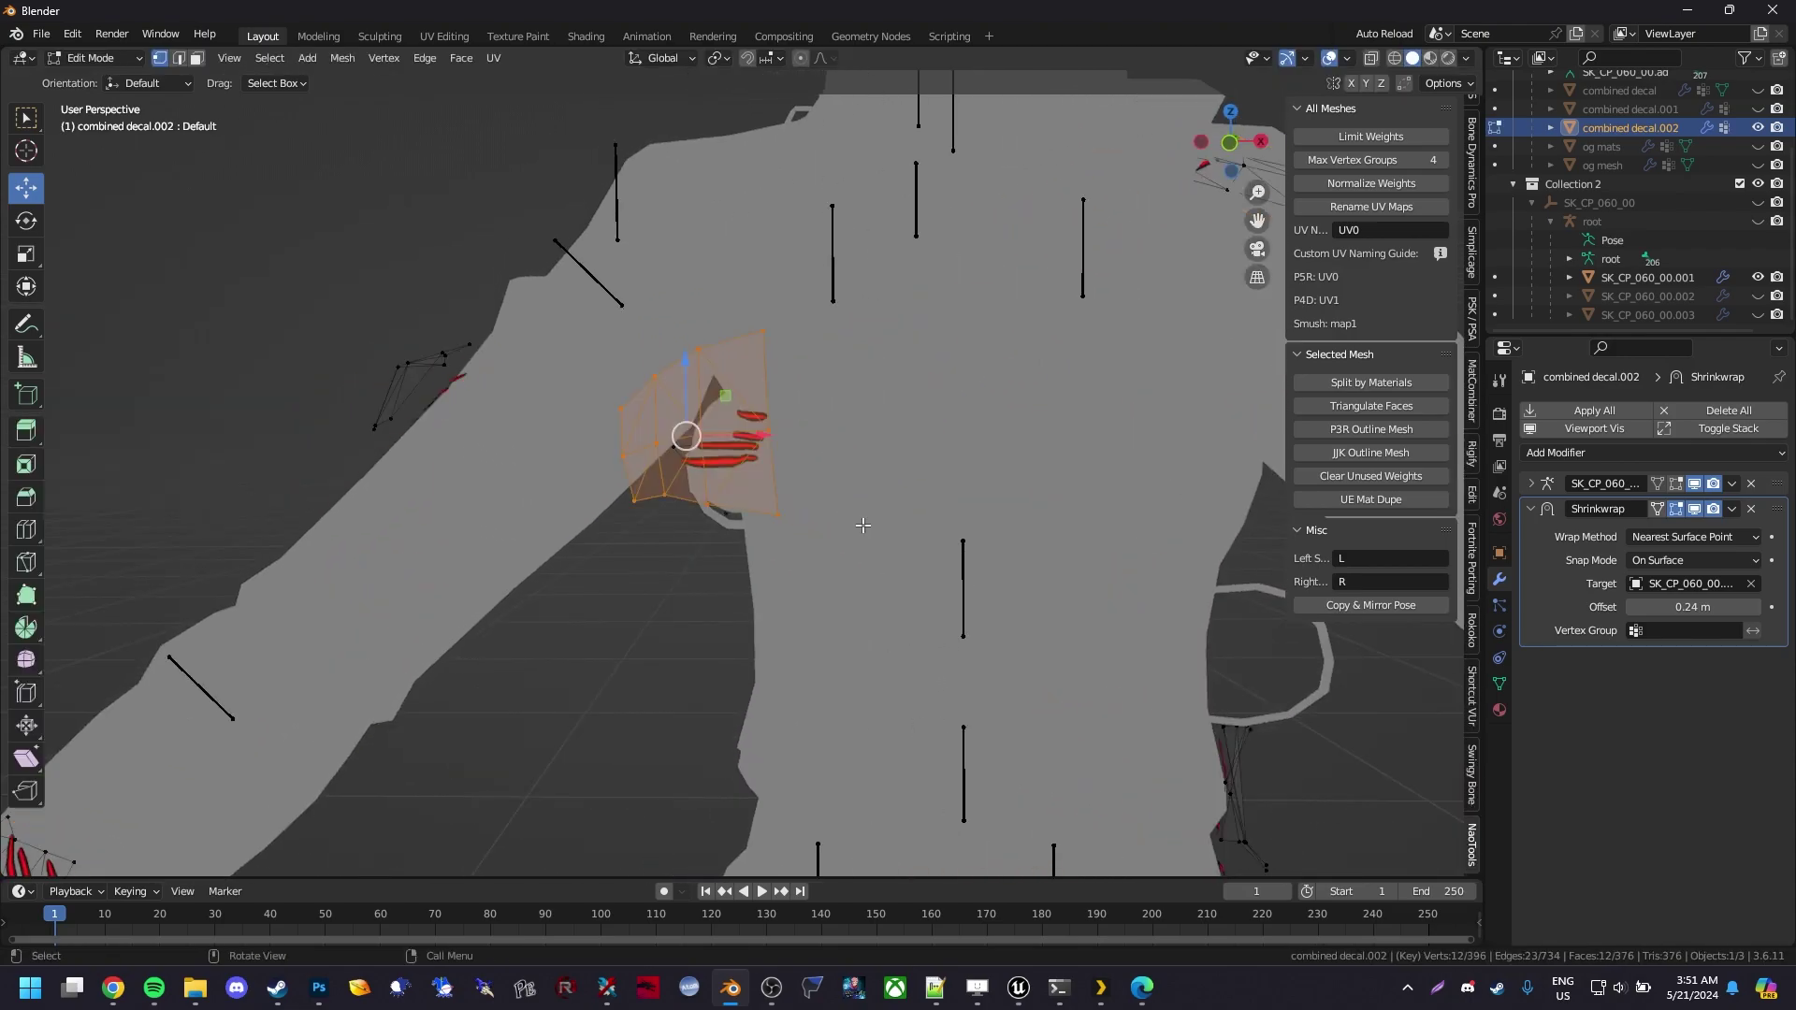
key(g)
key(x)
click(702, 427)
key(Tab)
middle_drag(702, 428, 998, 781)
Select the decal patch floating beside the torso under the arm and adjust its fit against the body
key(Tab)
key(z)
drag(937, 756, 801, 521)
key(z)
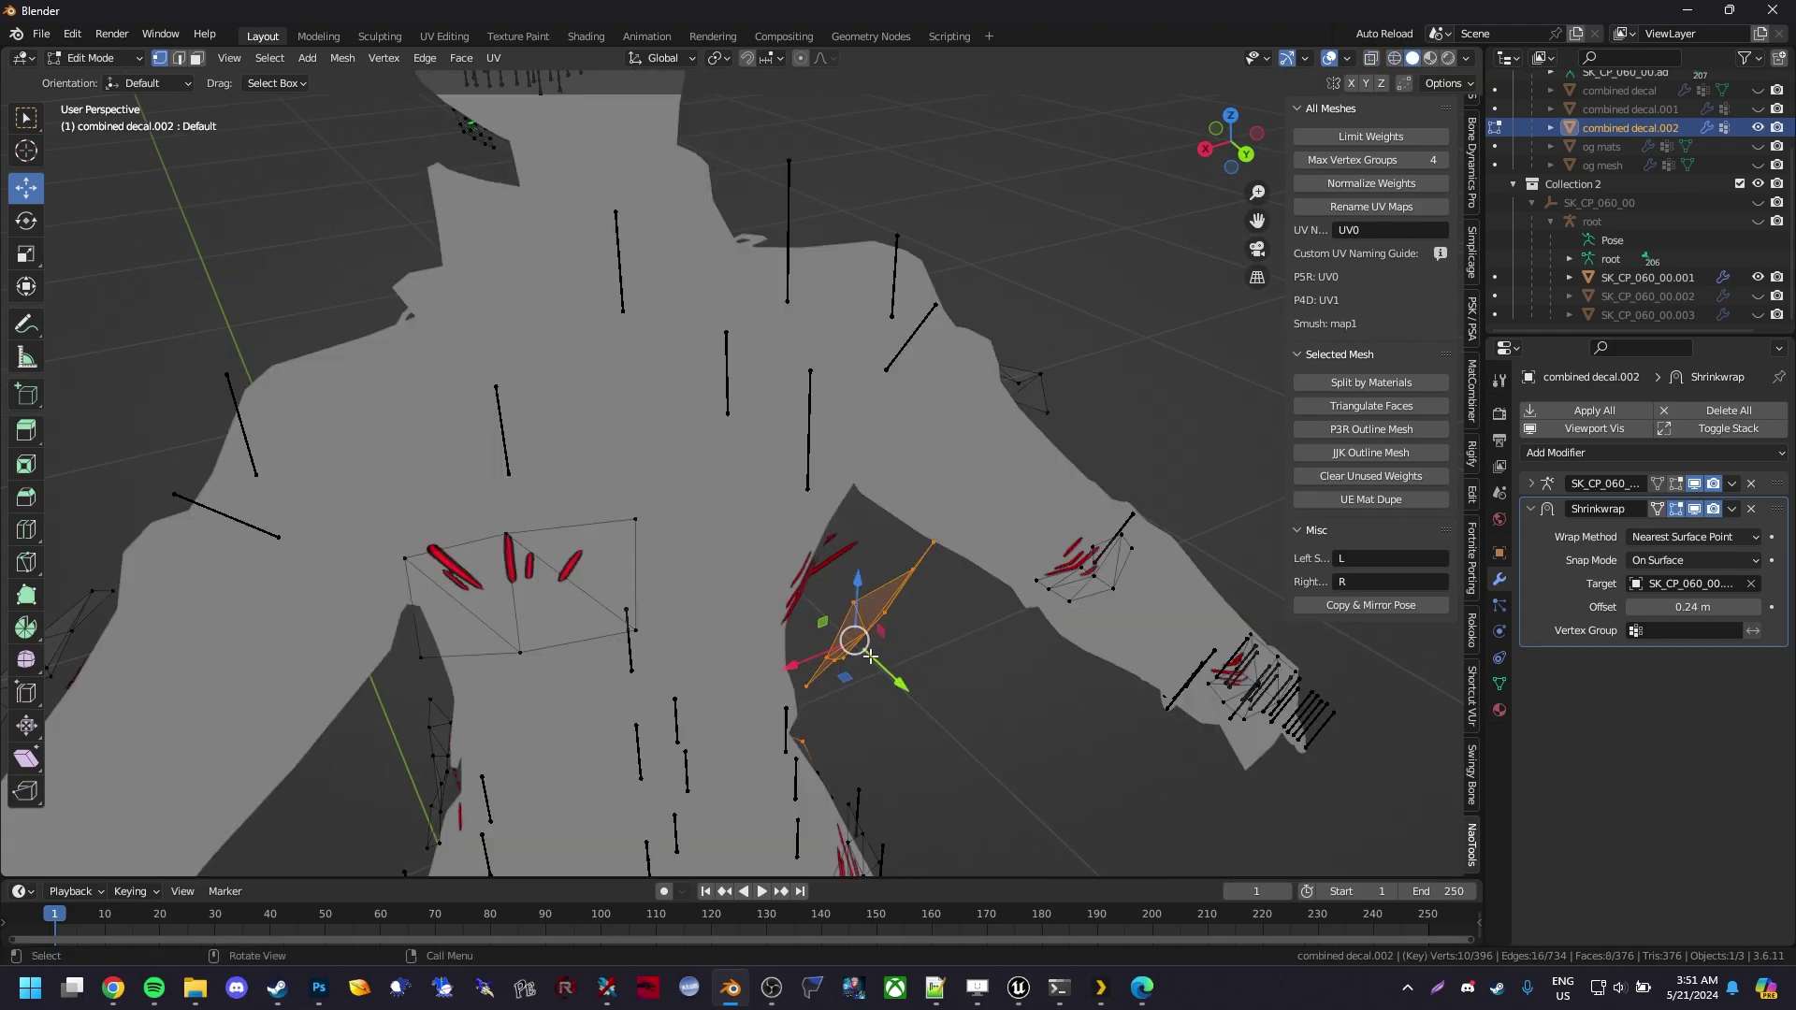
mouse_move(800, 659)
middle_down()
mouse_move(802, 593)
mouse_move(927, 625)
mouse_move(1070, 698)
middle_up()
key(Tab)
key(Tab)
key(Tab)
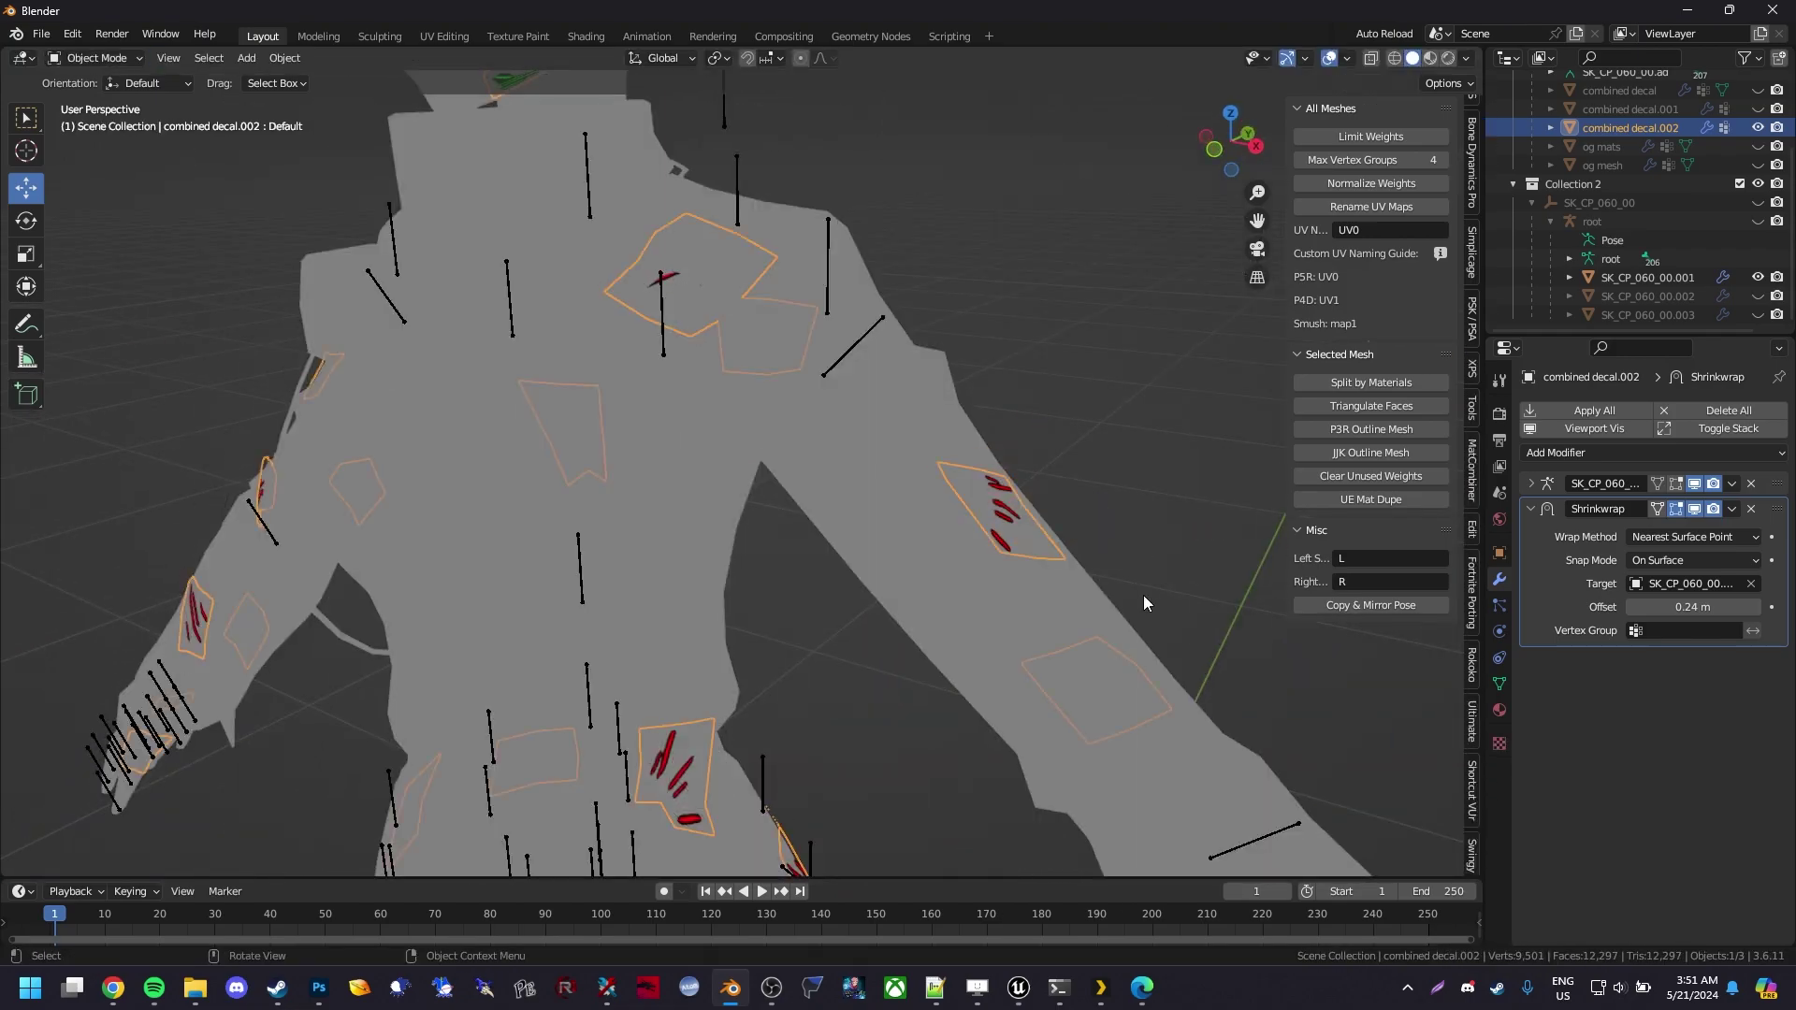
Select decal geometry around the neck and jaw and compare its placement with the body surface
key(Tab)
key(z)
drag(878, 502, 794, 397)
key(z)
mouse_move(748, 402)
middle_down()
mouse_move(806, 498)
mouse_move(829, 483)
middle_up()
key(Tab)
key(Tab)
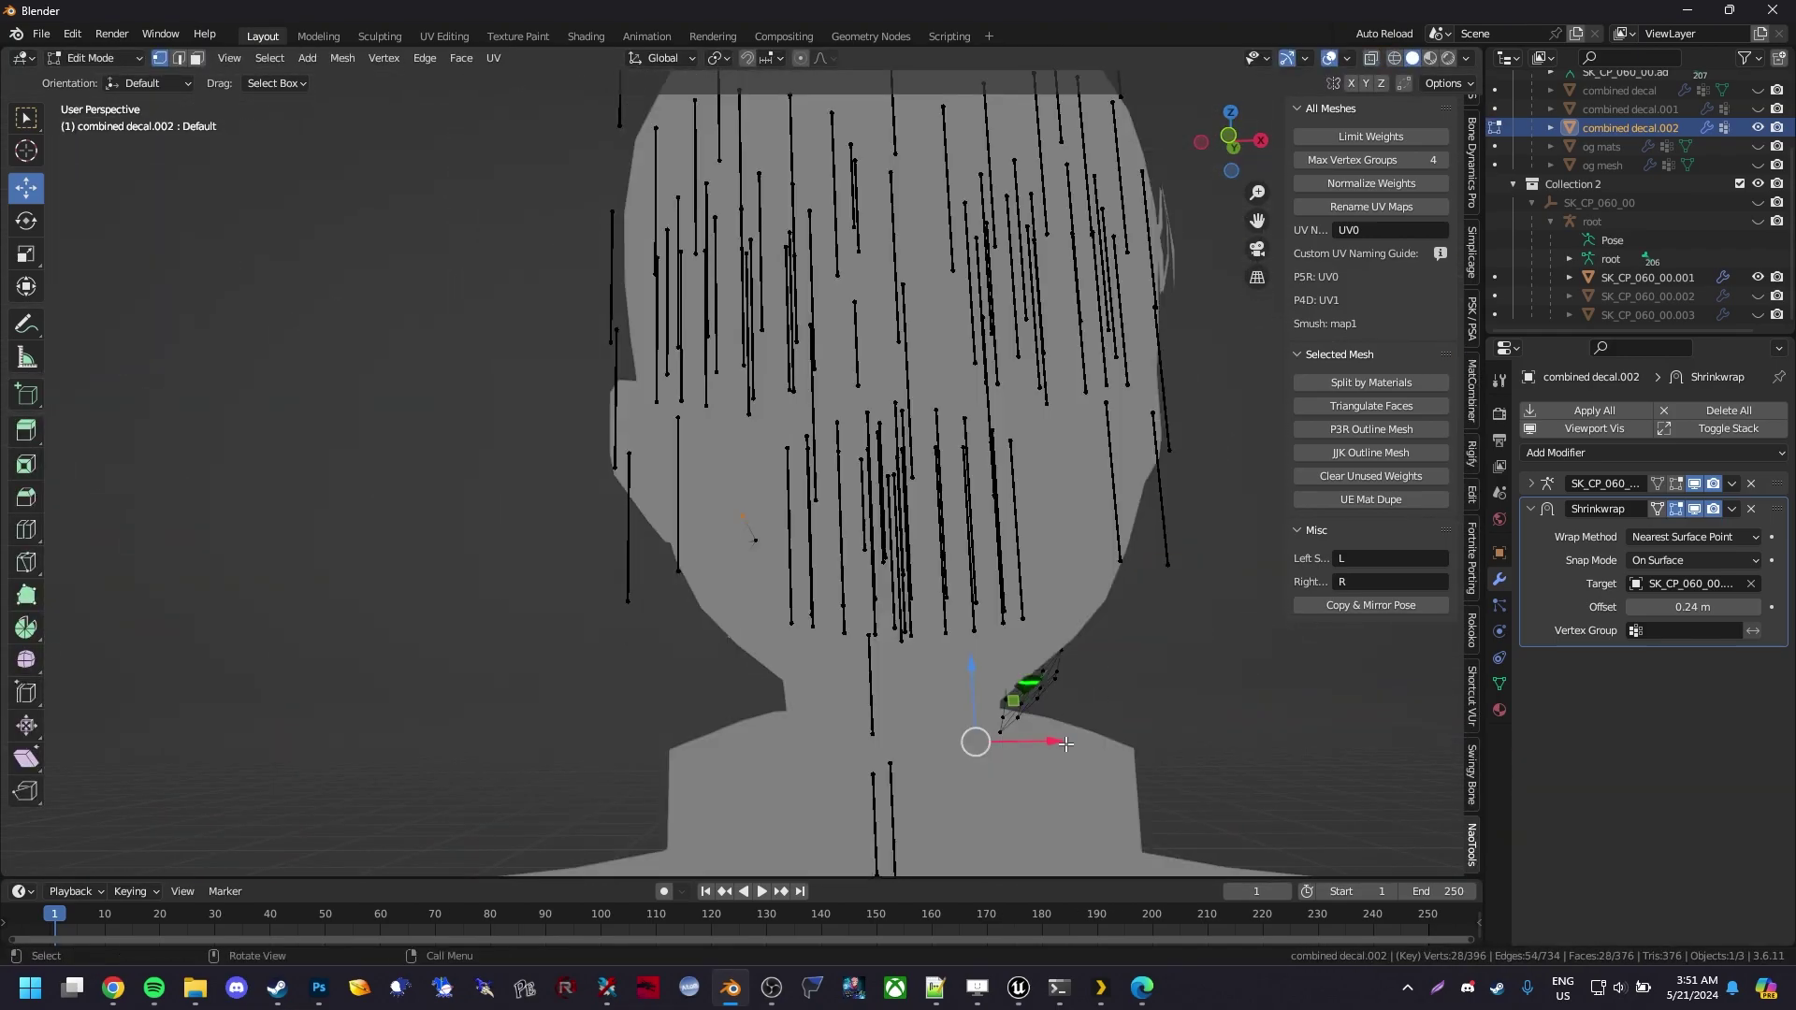
Select the decal patch on the character's right cheek and nudge it to fit the face
key(z)
drag(575, 421, 758, 643)
key(z)
middle_drag(758, 643, 973, 524)
drag(973, 476, 984, 466)
middle_drag(984, 465, 870, 506)
Select the decal patch below the character's left jaw and nudge it against the neck
key(z)
drag(998, 752, 849, 609)
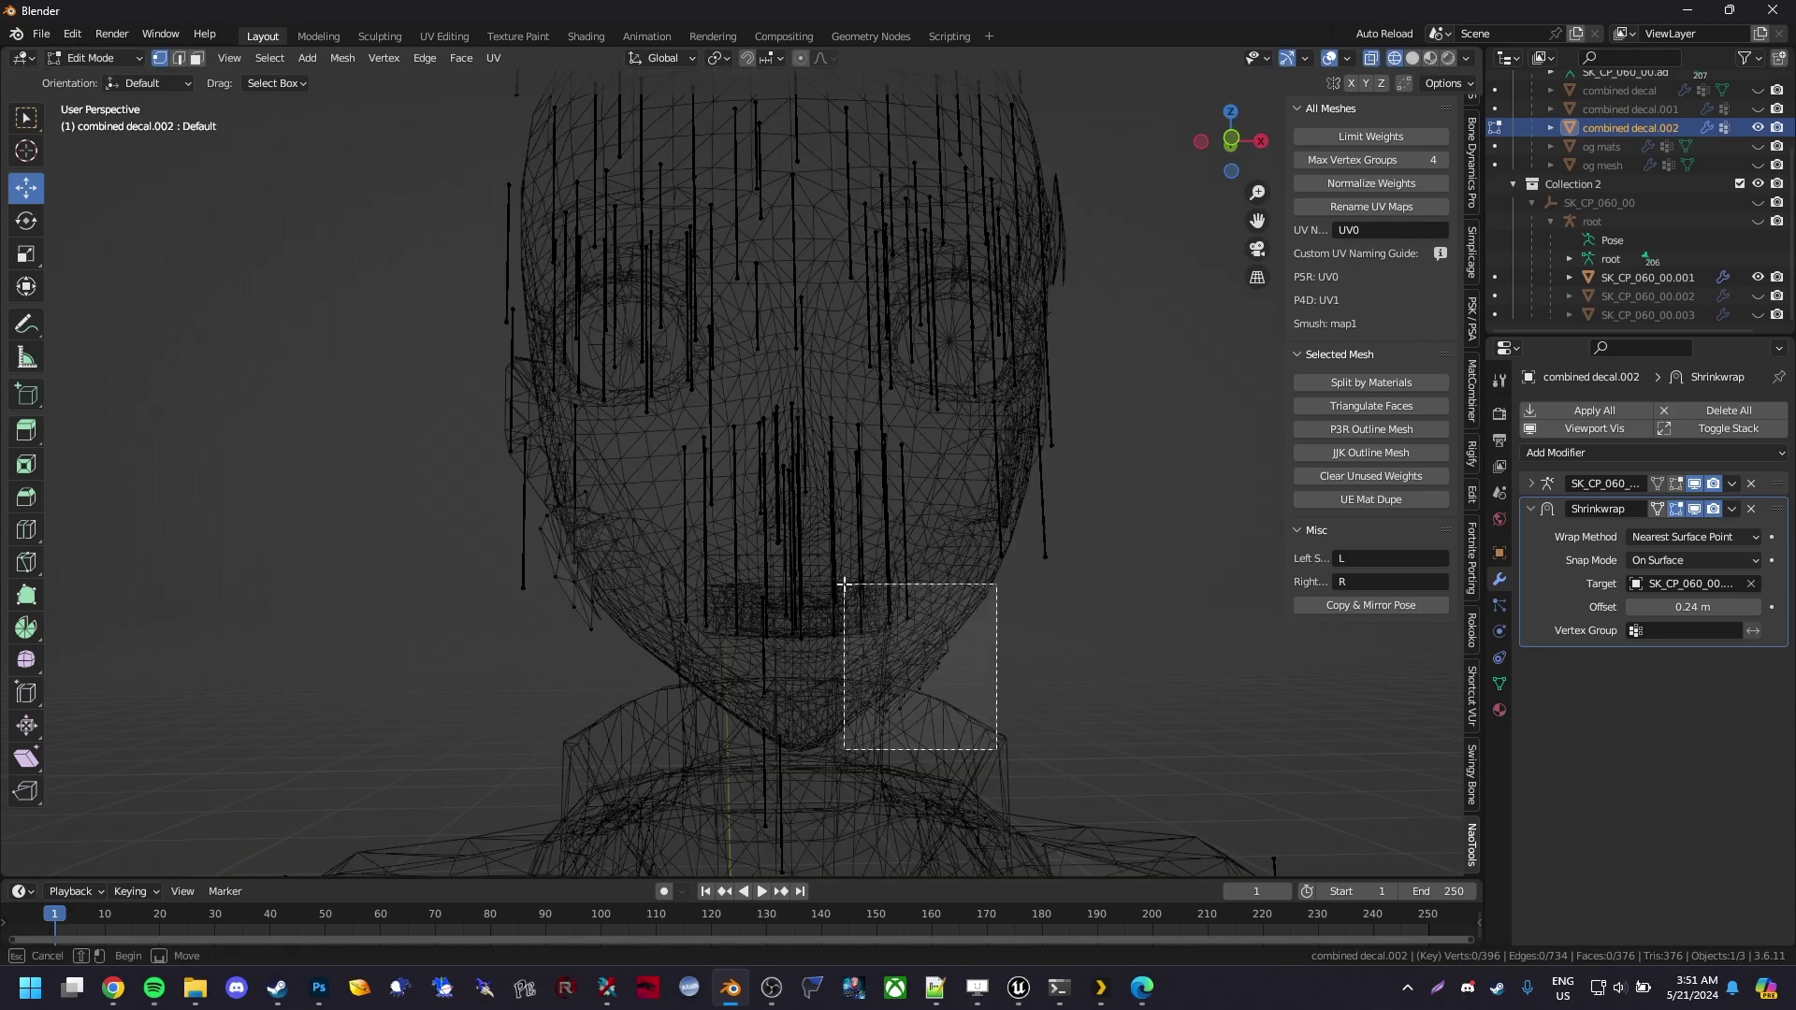
key(z)
middle_drag(849, 609, 655, 524)
drag(618, 460, 608, 454)
Select the decal patch on the character's left cheek and move it into place on the face
middle_drag(897, 561, 1116, 604)
key(z)
drag(963, 557, 919, 422)
key(z)
drag(999, 492, 1009, 492)
middle_drag(1008, 493, 668, 479)
drag(668, 479, 646, 474)
middle_drag(645, 474, 749, 496)
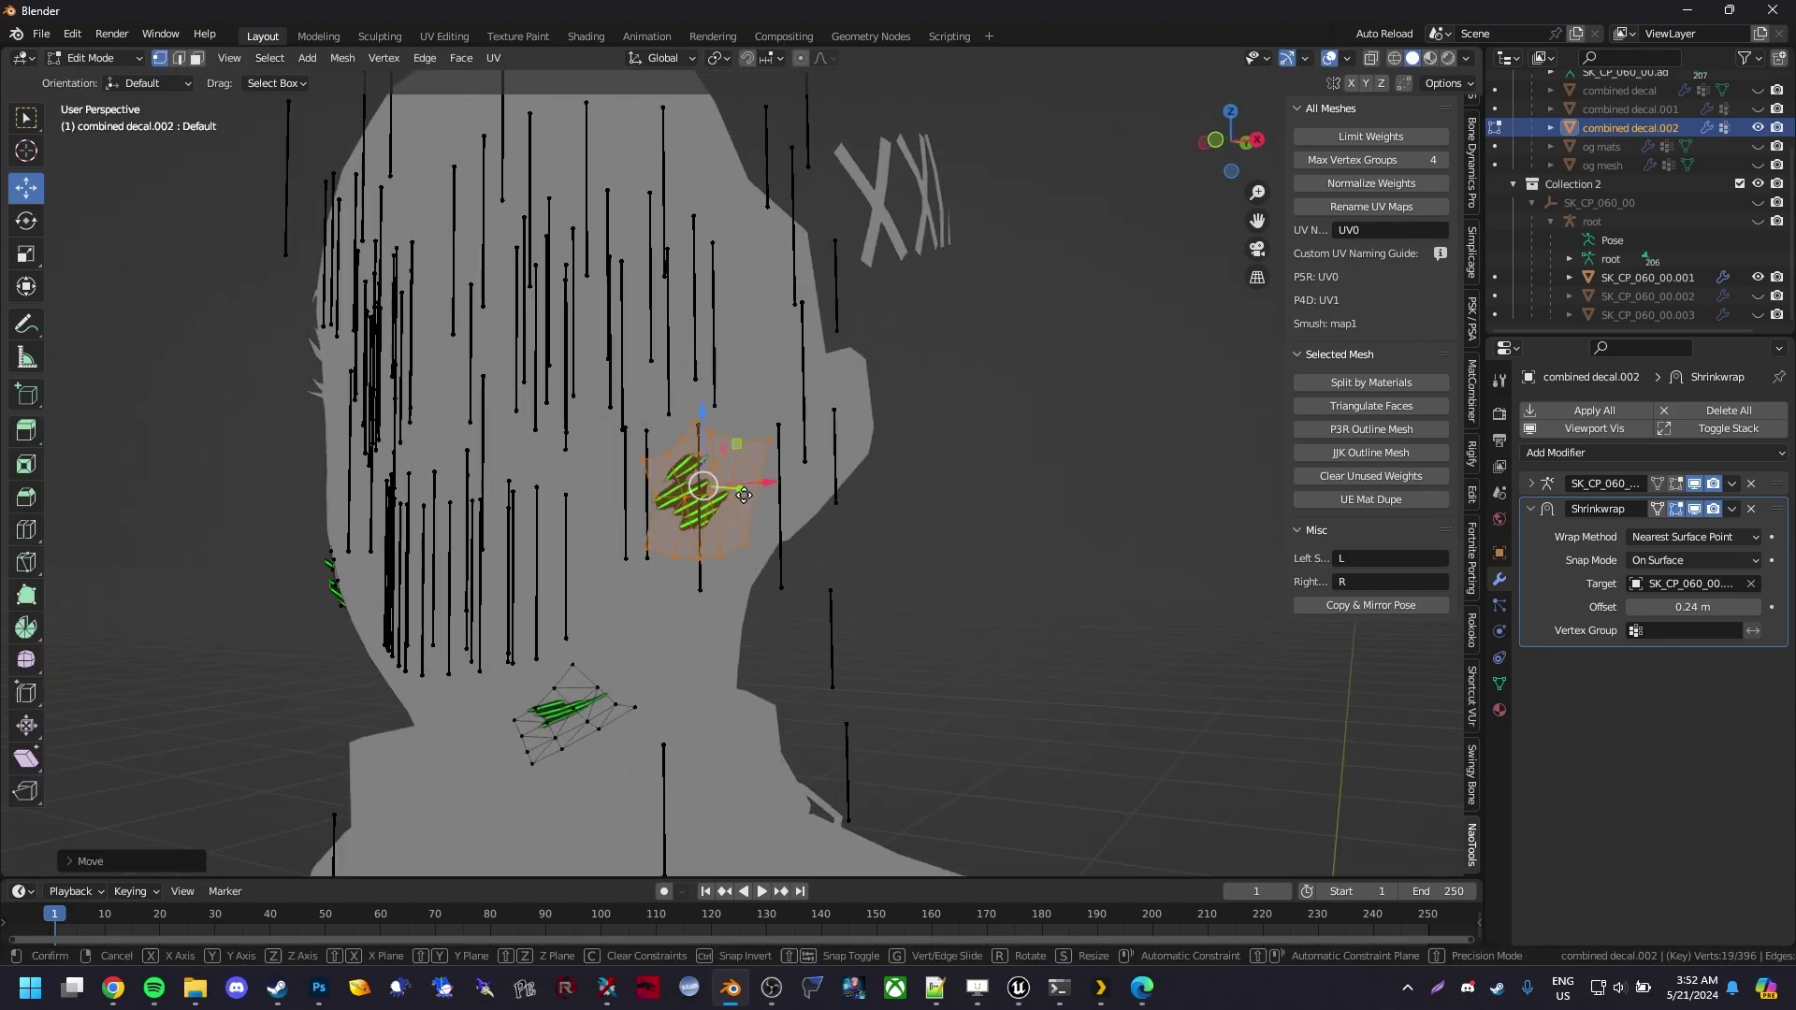
Select the decal patch on the middle of the skirt in wireframe and shift it to fit the cloth
key(Tab)
scroll(778, 560, down, 6)
middle_drag(886, 352, 829, 663)
key(Tab)
key(z)
drag(810, 669, 658, 465)
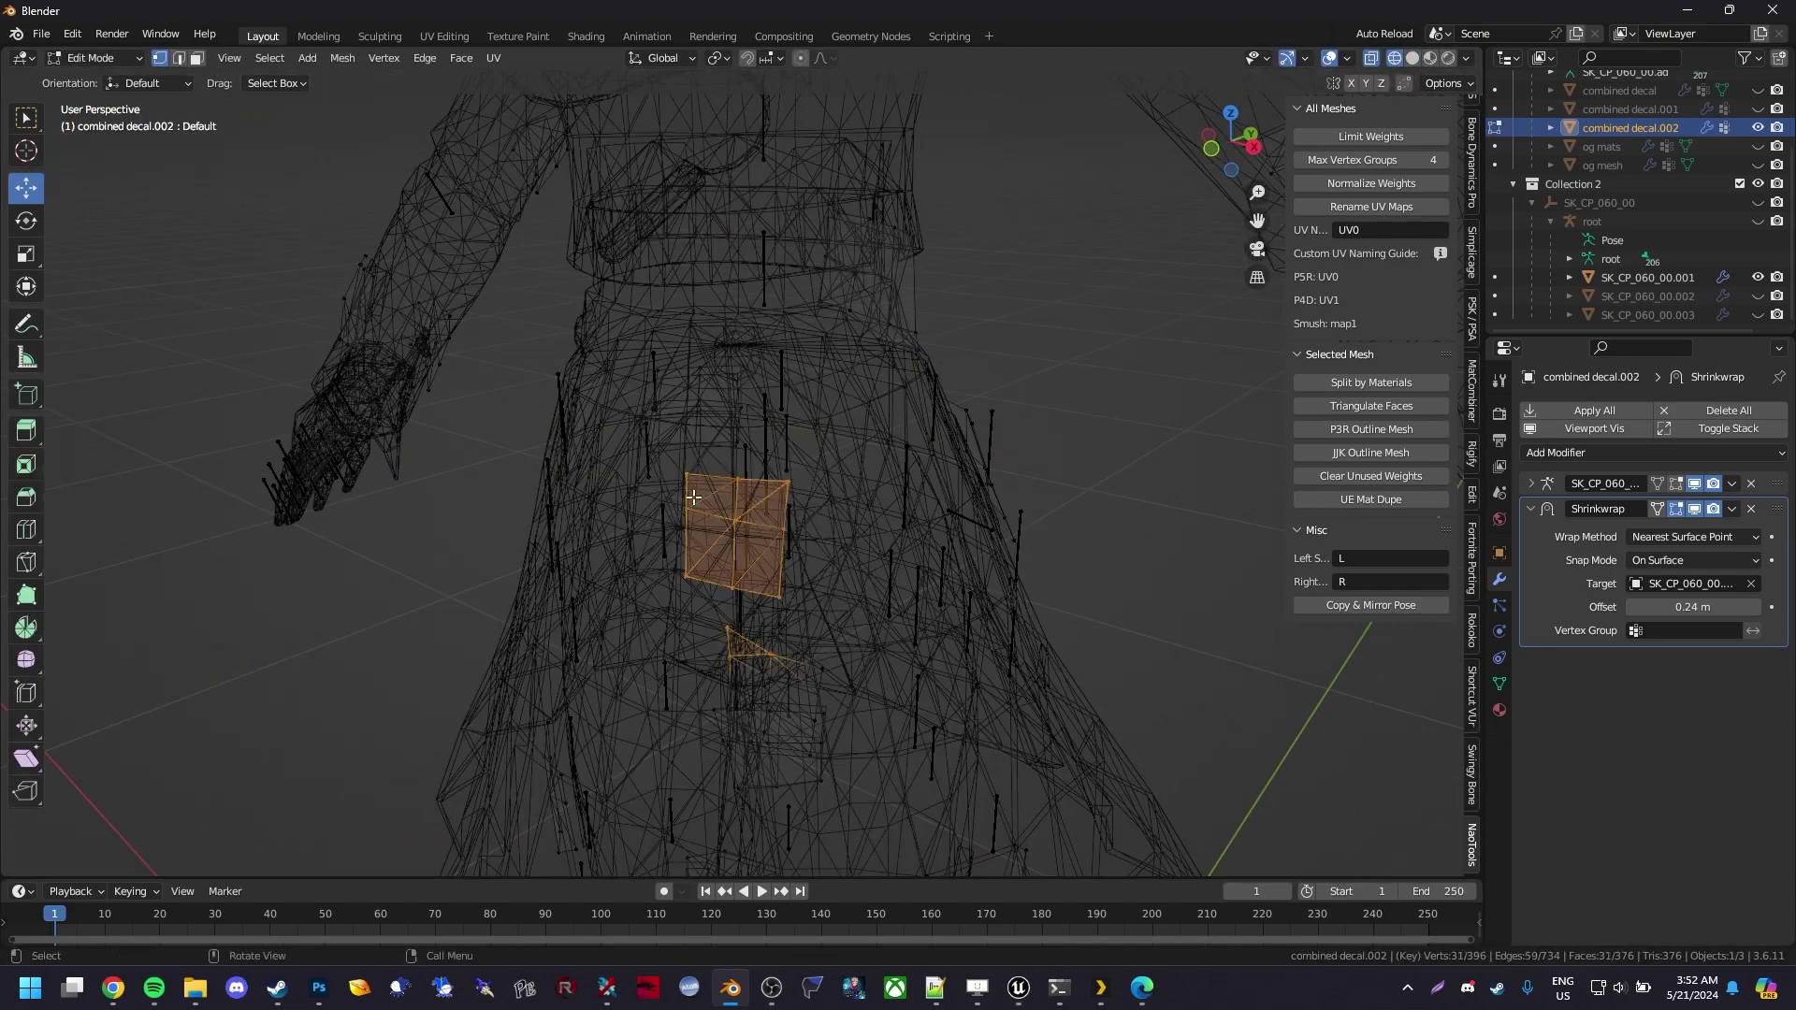
key(z)
middle_drag(657, 465, 828, 289)
scroll(827, 289, up, 4)
drag(496, 541, 507, 537)
key(shift+z)
Select the decal patch low on the skirt in wireframe and shift it slightly along Z
middle_drag(507, 537, 1030, 621)
key(shift+z)
key(shift+z)
drag(1158, 618, 921, 372)
key(shift+z)
middle_drag(921, 372, 733, 603)
key(shift+z)
drag(733, 605, 553, 413)
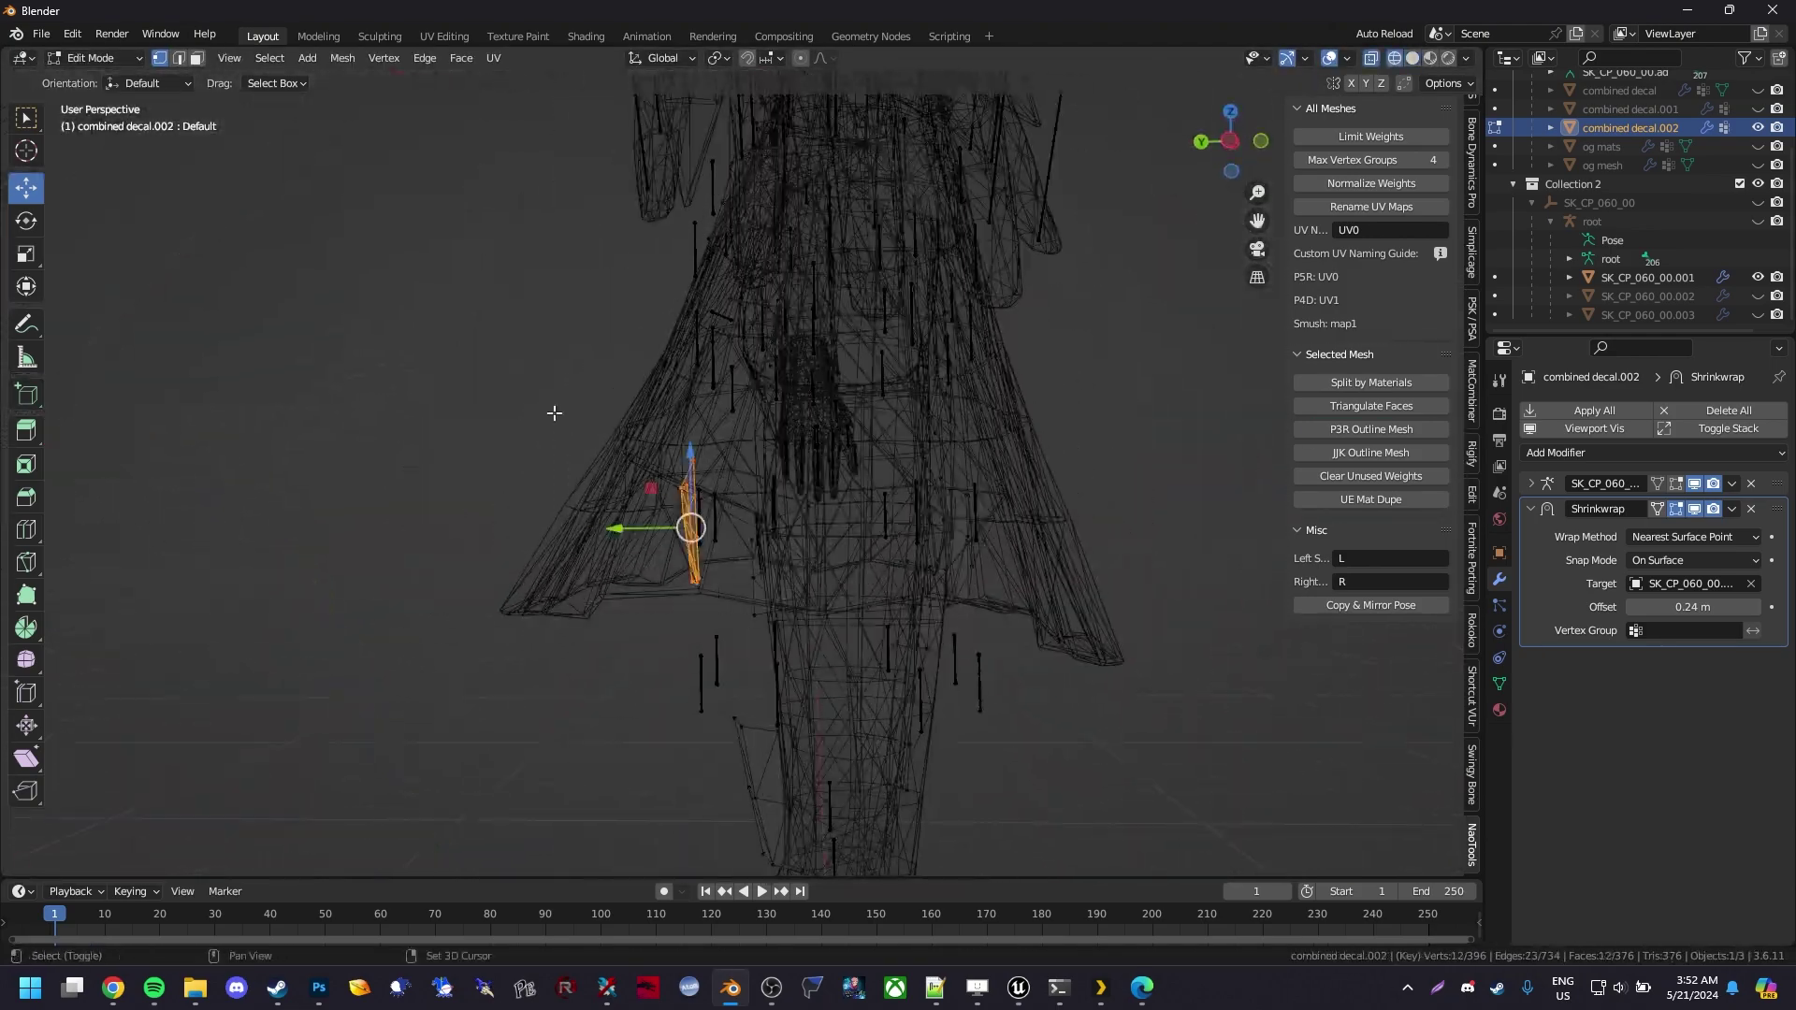
key(shift+z)
drag(652, 438, 656, 433)
Box-select the next decal patch on the skirt in wireframe and nudge it against the cloth
middle_drag(656, 433, 953, 700)
key(Tab)
key(Tab)
key(shift+z)
mouse_move(953, 700)
mouse_down()
mouse_move(877, 657)
mouse_move(809, 463)
mouse_up()
key(shift+z)
middle_drag(945, 726, 856, 585)
drag(856, 585, 861, 599)
Select another decal patch on the skirt and reposition it in several directions to follow the cloth
key(shift+z)
drag(838, 361, 935, 468)
key(shift+z)
mouse_move(784, 416)
mouse_down()
mouse_move(852, 402)
mouse_move(762, 427)
mouse_up()
drag(791, 329, 790, 194)
drag(745, 290, 795, 253)
middle_drag(795, 253, 776, 374)
drag(763, 234, 765, 281)
middle_drag(870, 374, 842, 486)
Scale the decal patch at the skirt's hem and move it into place against the cloth
key(s)
click(730, 538)
drag(658, 553, 619, 557)
drag(572, 539, 599, 509)
middle_drag(598, 510, 842, 505)
key(s)
click(880, 524)
key(Tab)
scroll(822, 614, down, 5)
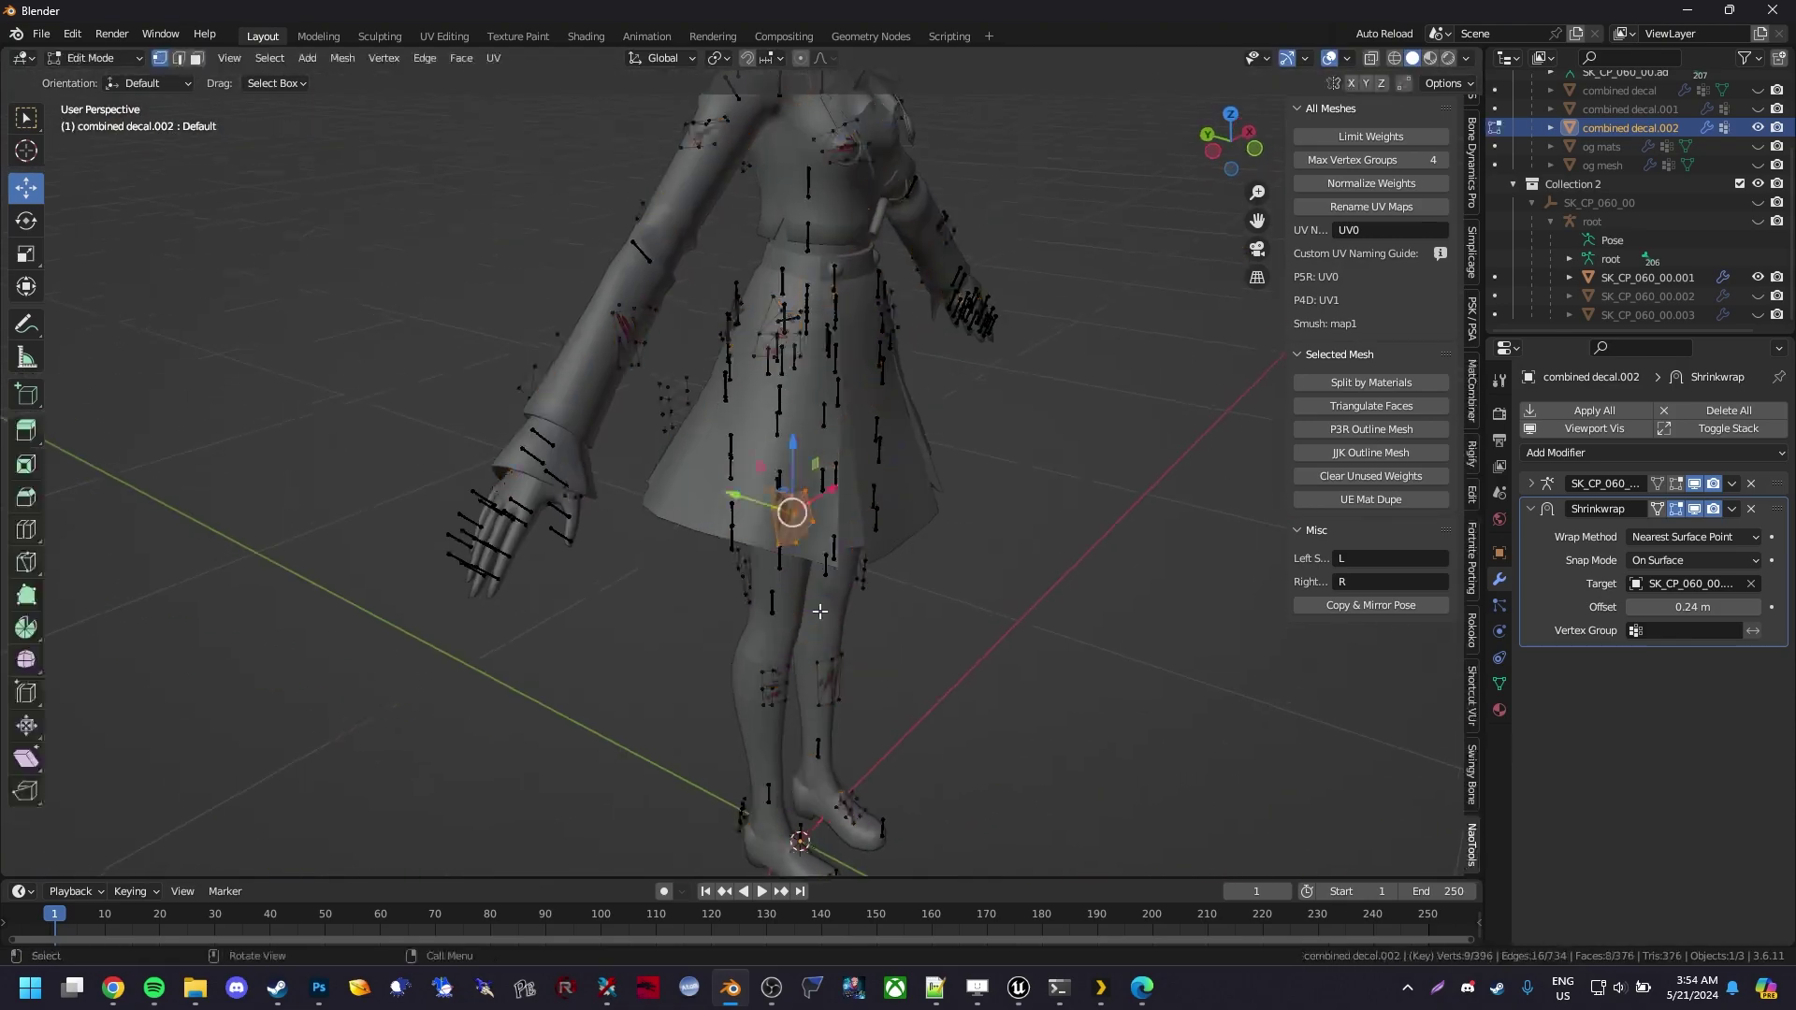
key(Tab)
middle_drag(672, 465, 802, 468)
drag(786, 495, 802, 502)
Select two more linked decal patches in turn in wireframe and nudge each one onto the mesh
middle_drag(802, 502, 709, 605)
key(shift+z)
key(l)
key(shift+z)
drag(941, 374, 942, 411)
middle_drag(942, 523, 1150, 601)
key(shift+z)
key(l)
key(shift+z)
drag(982, 277, 997, 338)
Select the linked decal patch on the hand at the base of the fingers and nudge it along X
middle_drag(1001, 341, 936, 524)
key(shift+z)
key(l)
key(shift+z)
drag(935, 323, 890, 292)
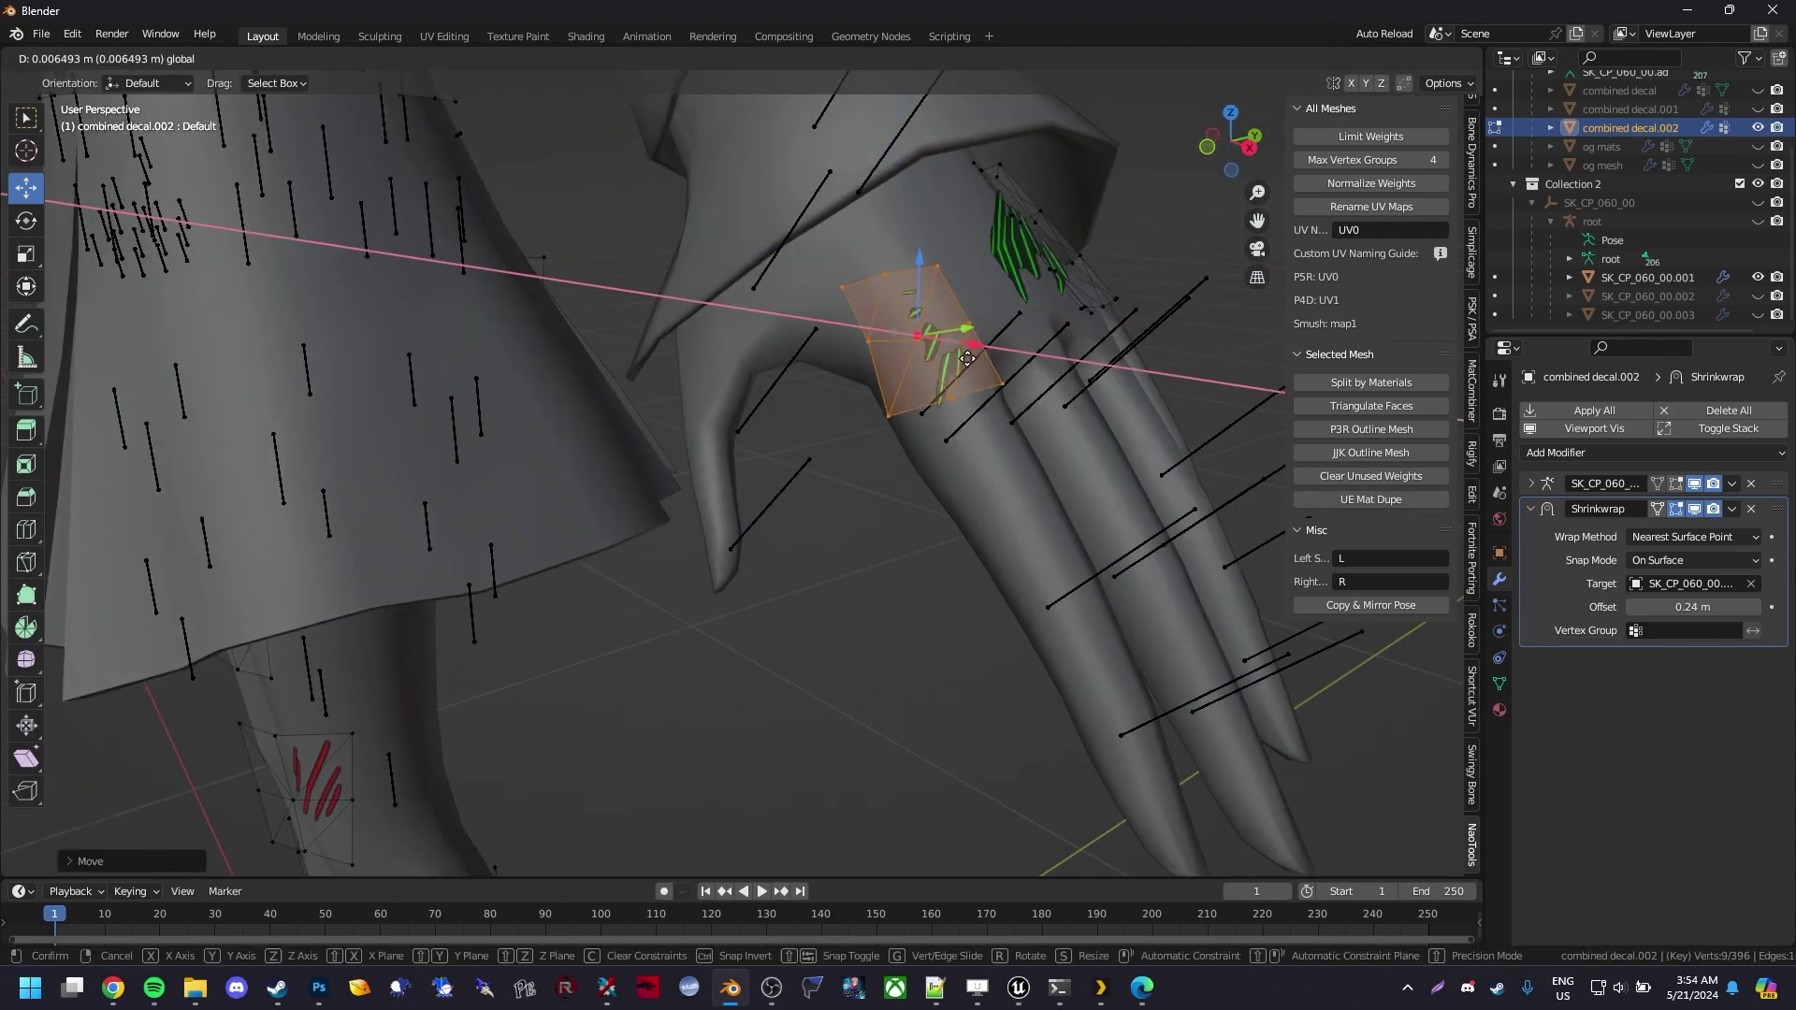
Return to Object Mode, remove the Default shape key from combined decal.002 and apply all its modifiers
key(Tab)
scroll(934, 641, down, 5)
middle_drag(934, 649, 1113, 599)
click(1499, 684)
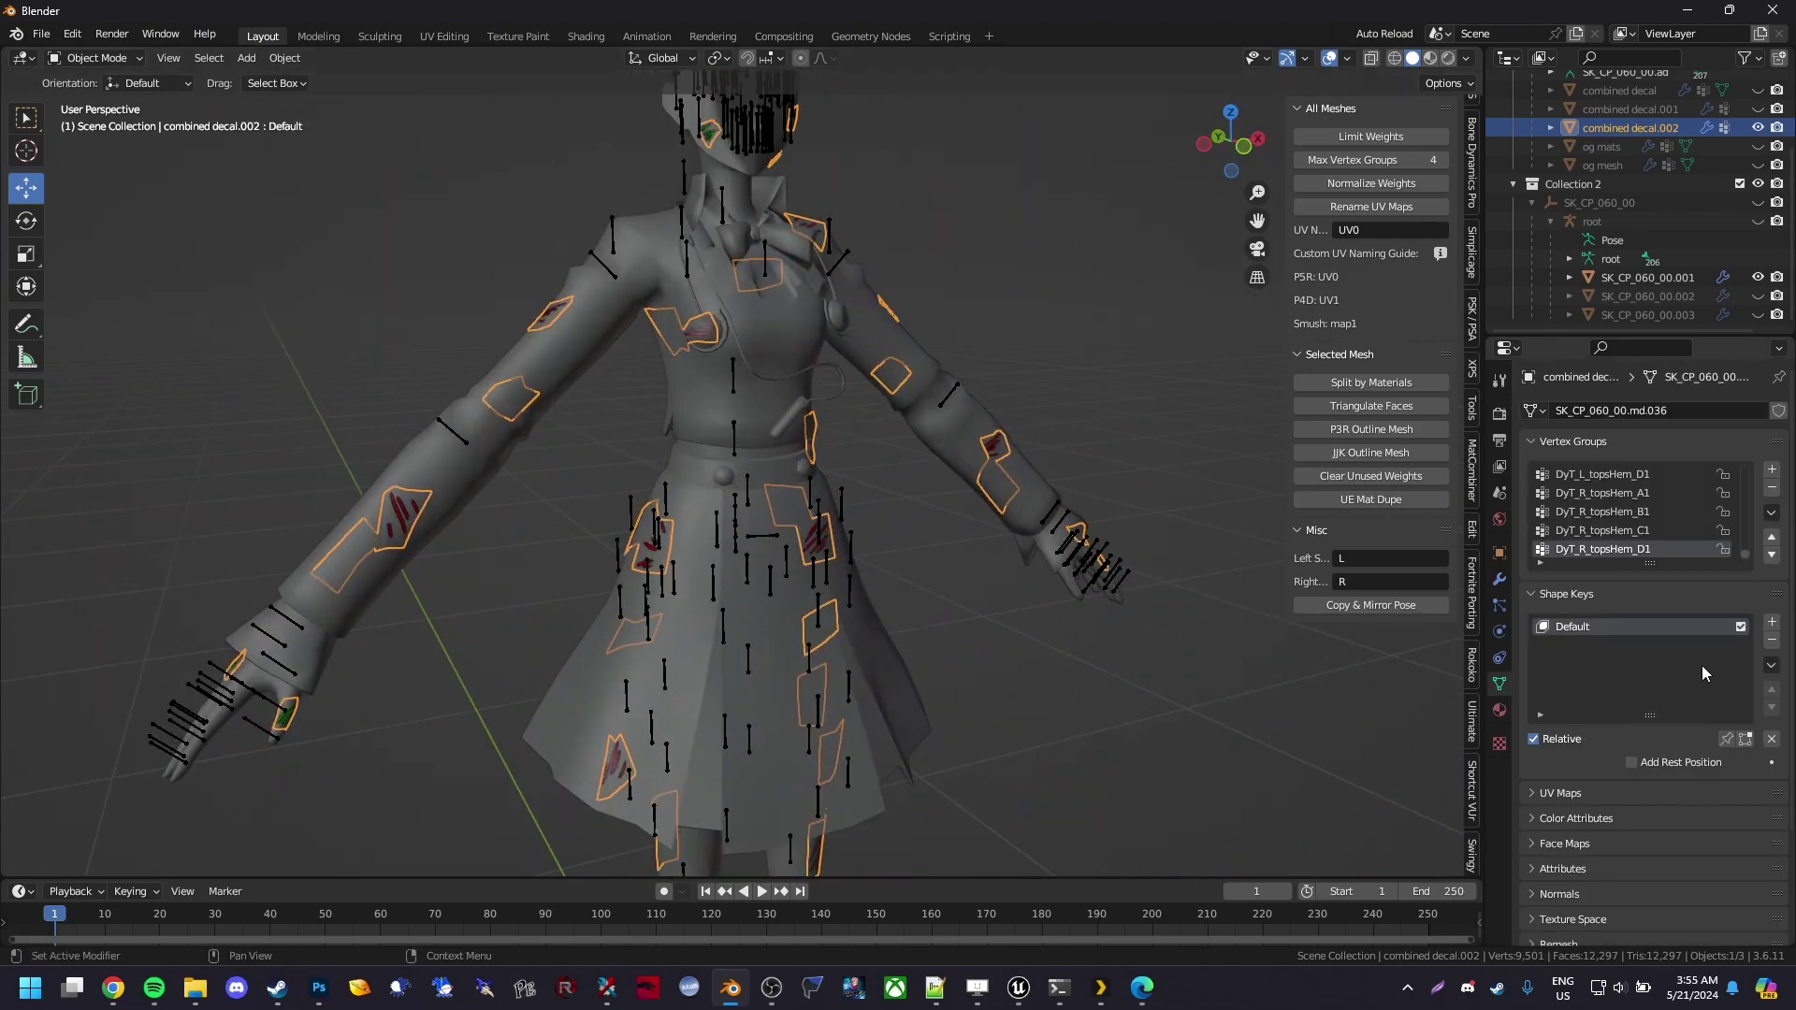
click(1770, 642)
click(1500, 582)
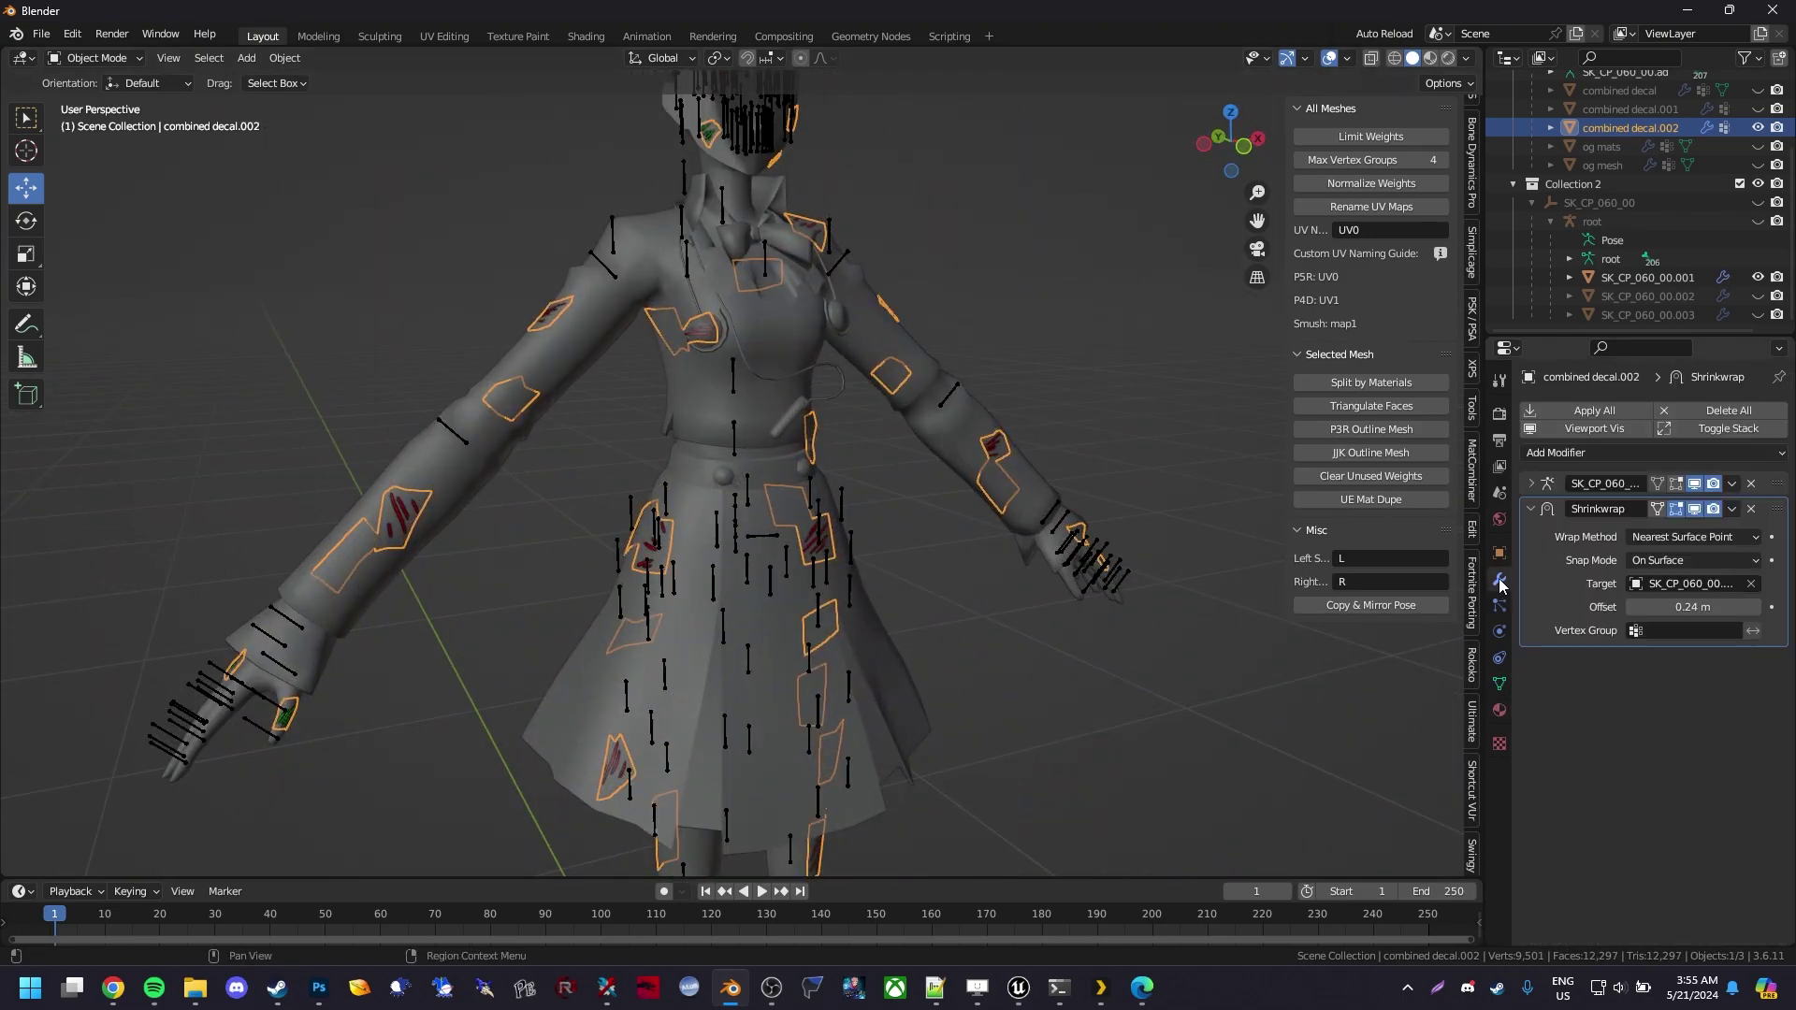
click(1577, 414)
middle_drag(980, 539, 948, 645)
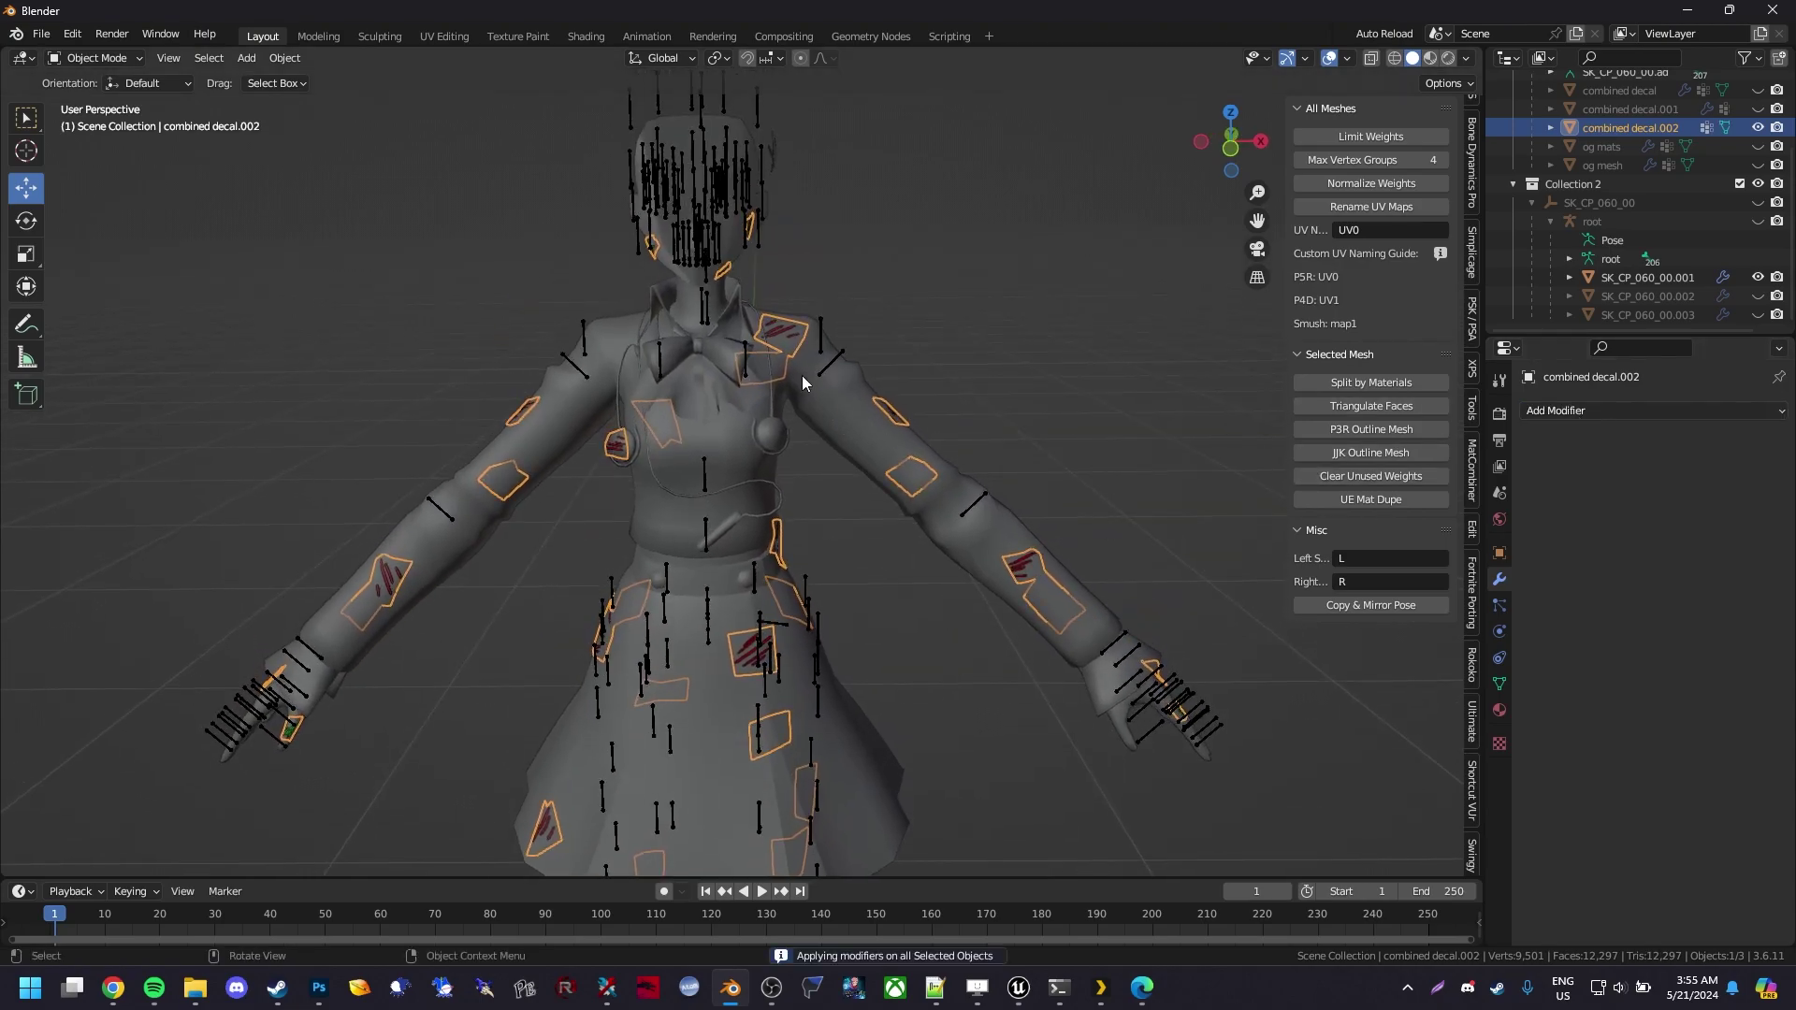
Delete all unlocked vertex groups from combined decal.002
click(1499, 683)
click(1772, 513)
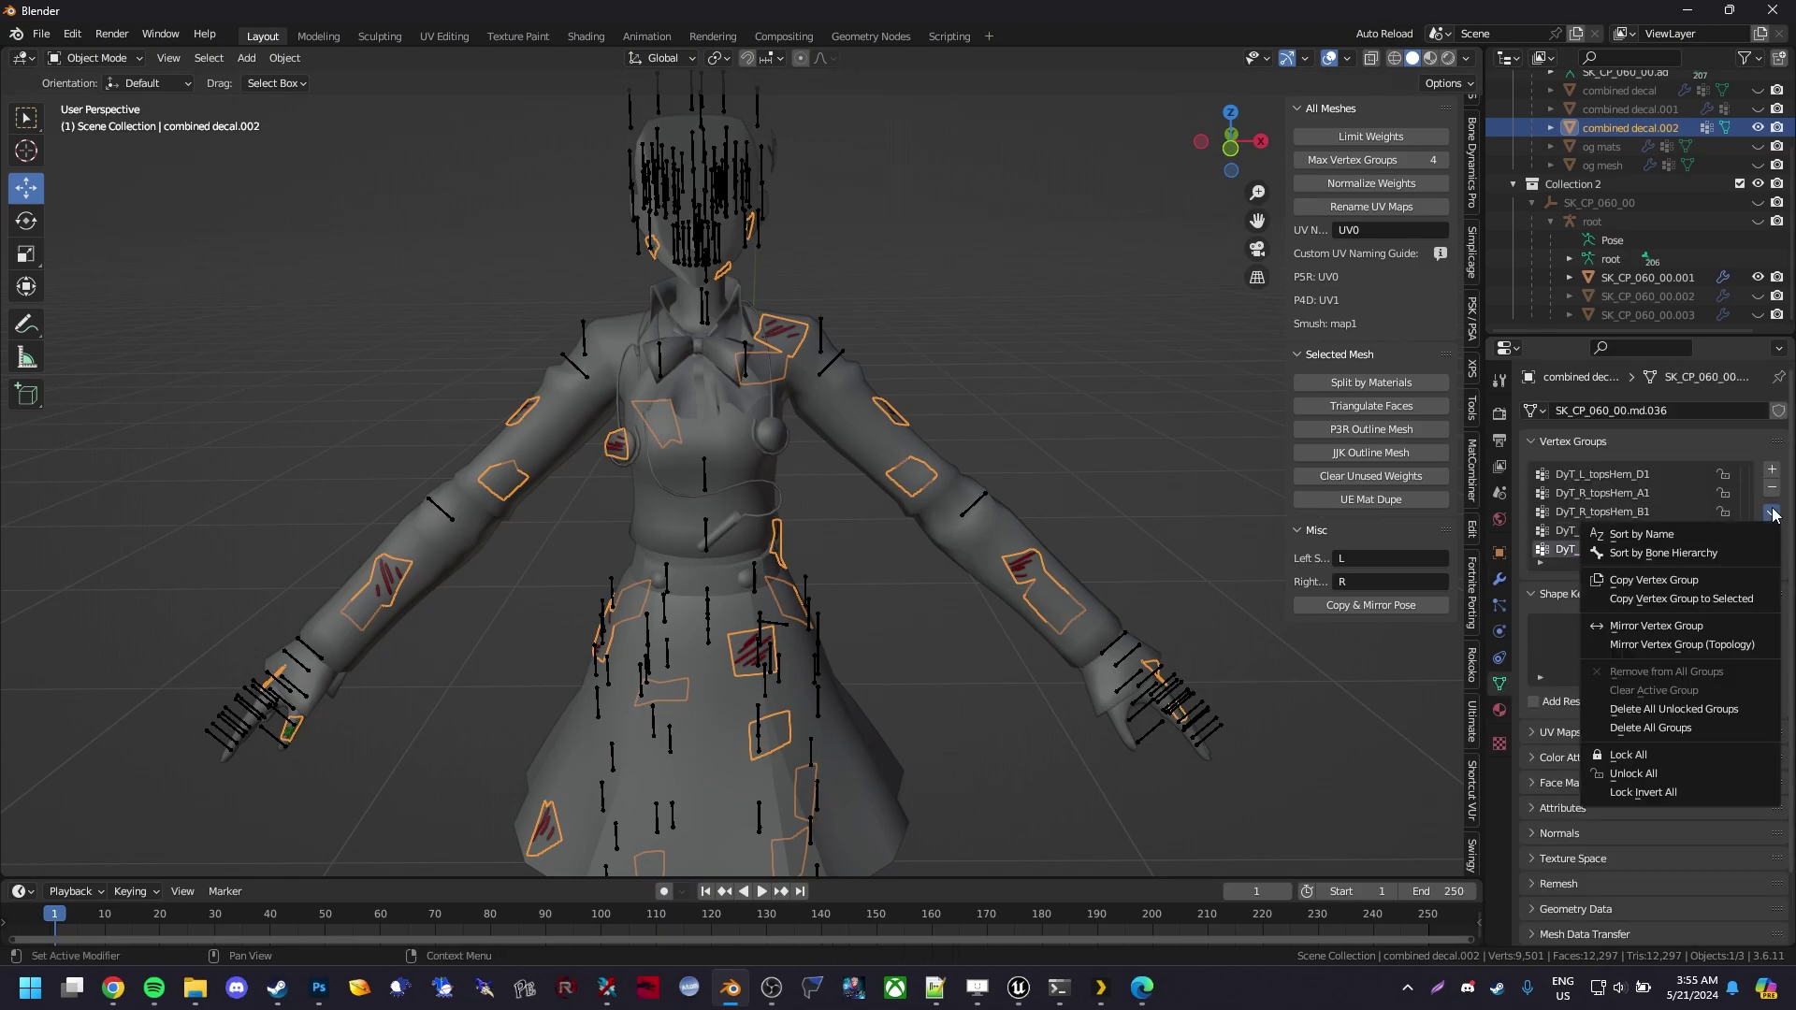
click(1599, 714)
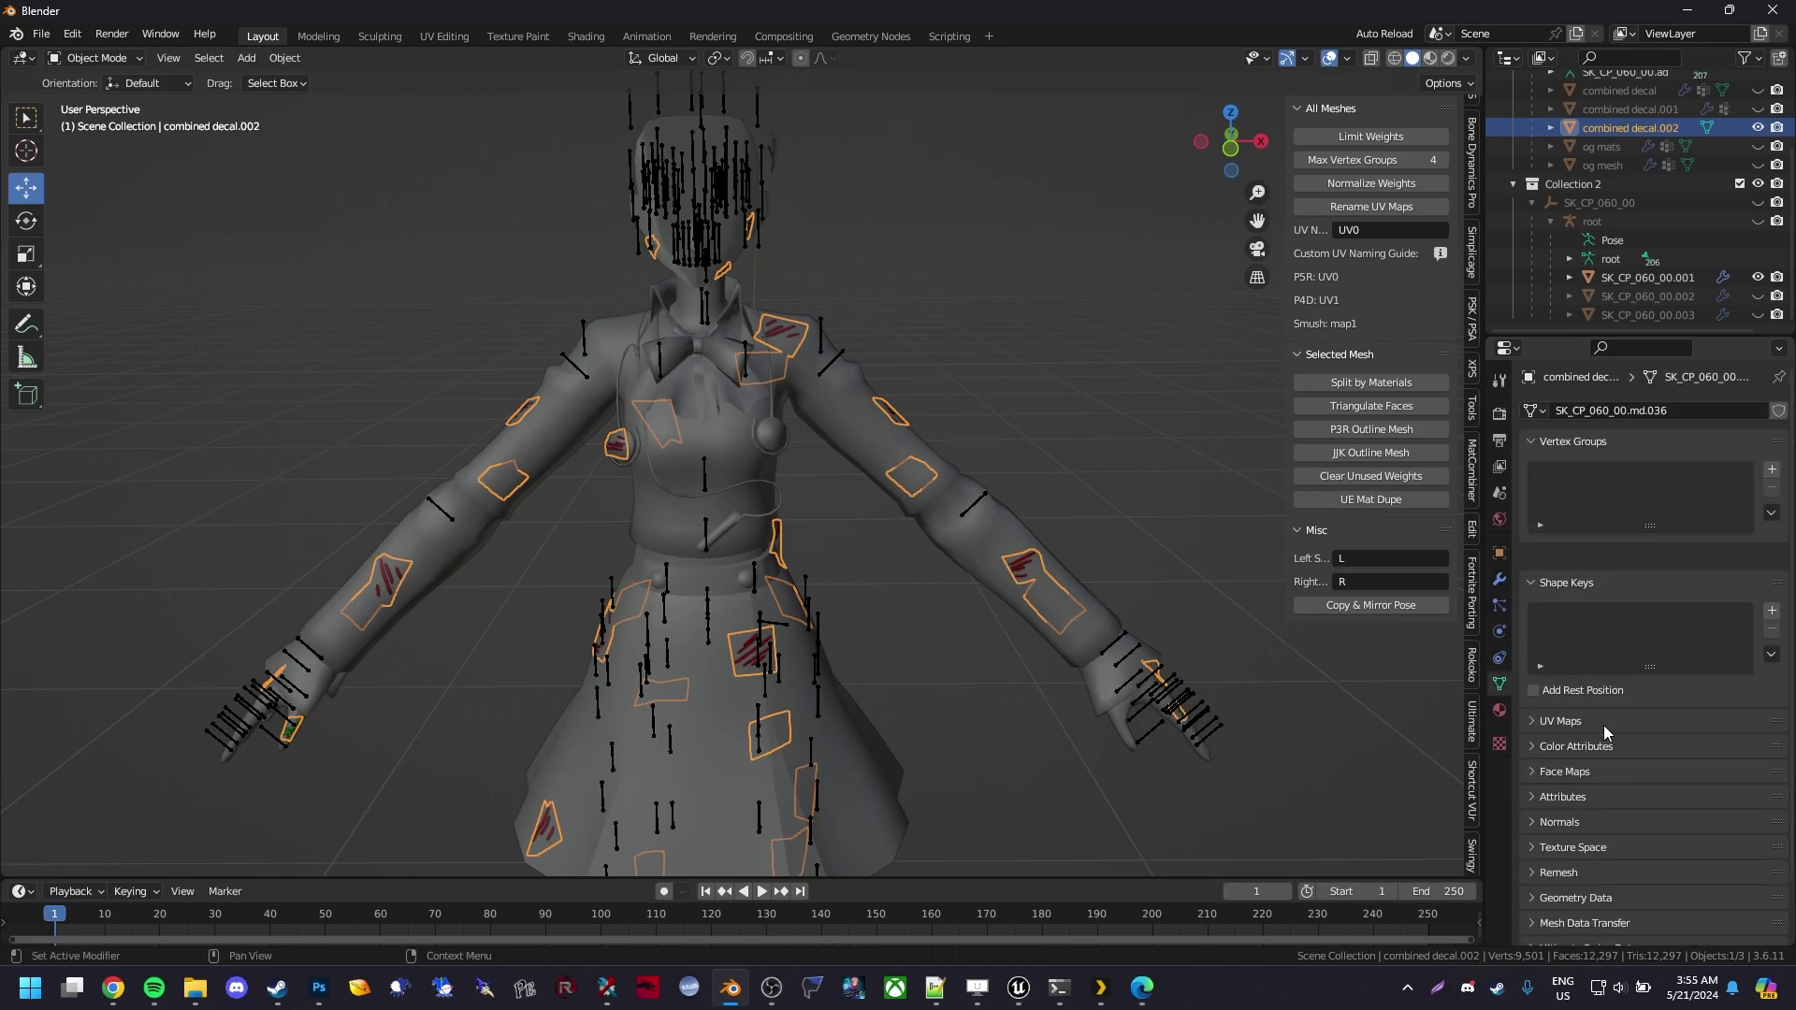
Select the body mesh SK_CP_060_00.001 plus combined decal.002 and run Transfer Weights in Weight Paint mode
click(826, 407)
middle_drag(984, 364, 934, 377)
middle_drag(737, 383, 888, 566)
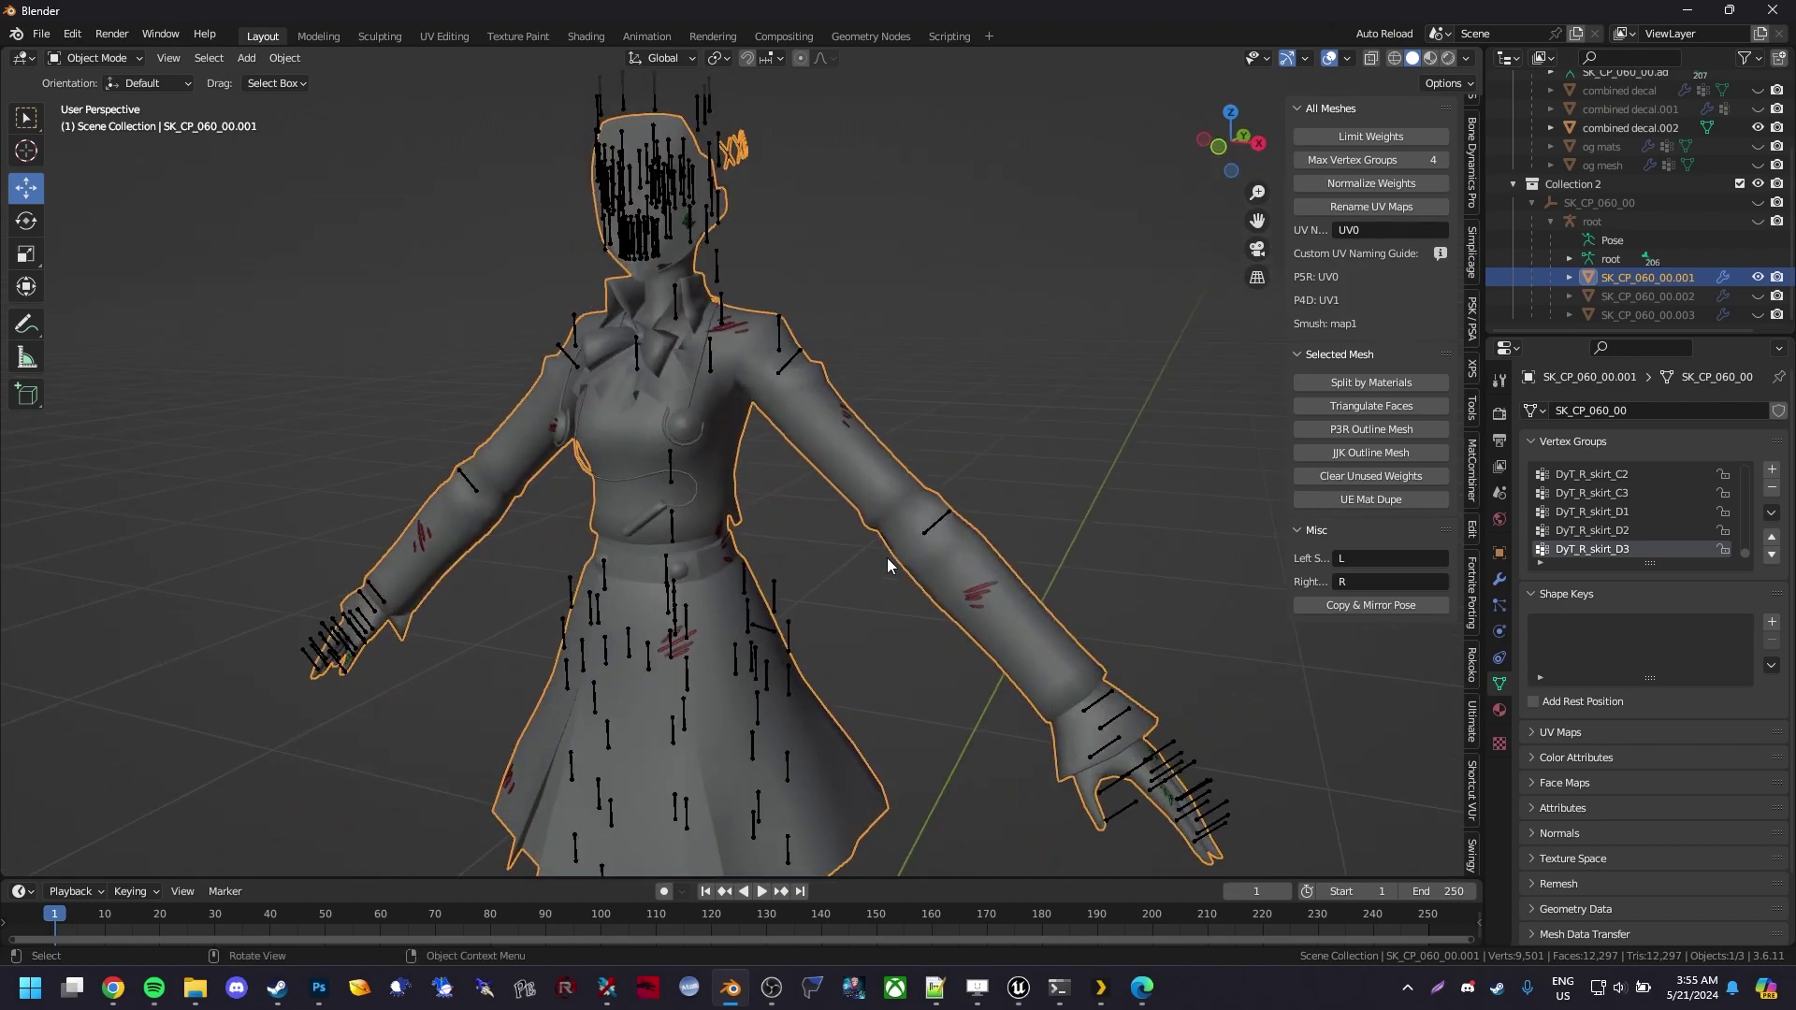
shift+click(732, 329)
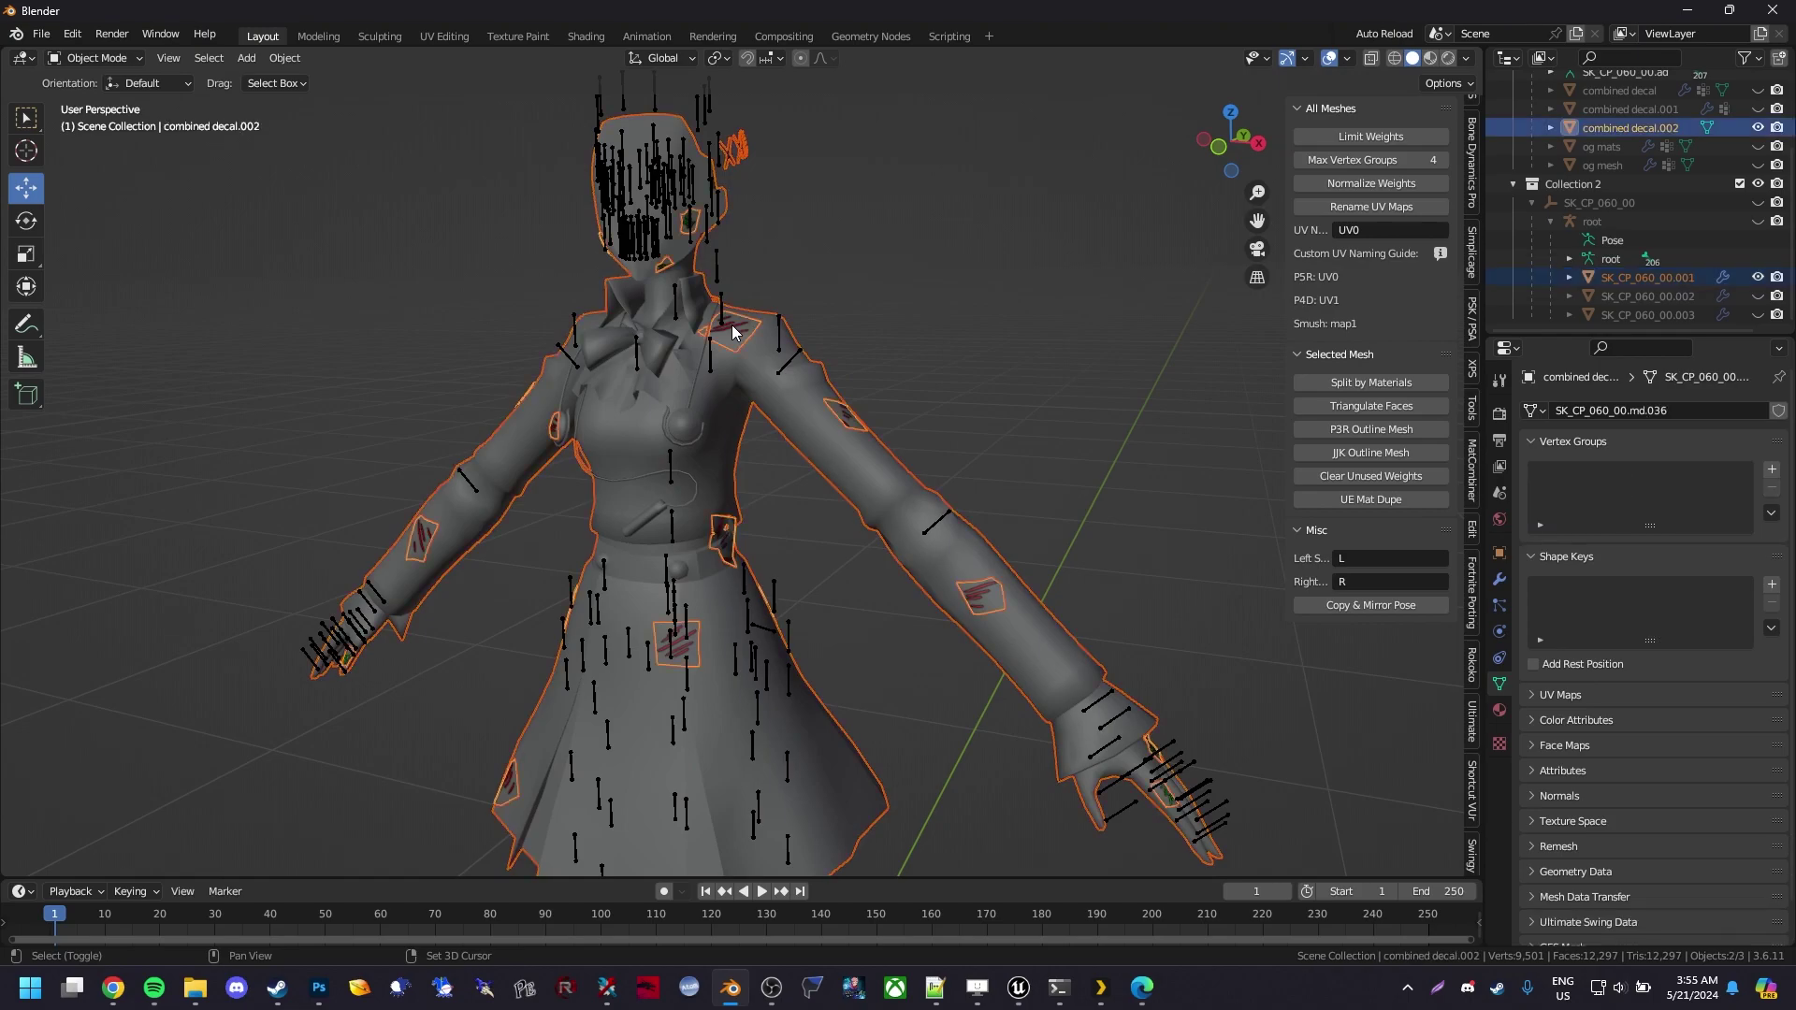
click(96, 58)
click(103, 167)
click(256, 58)
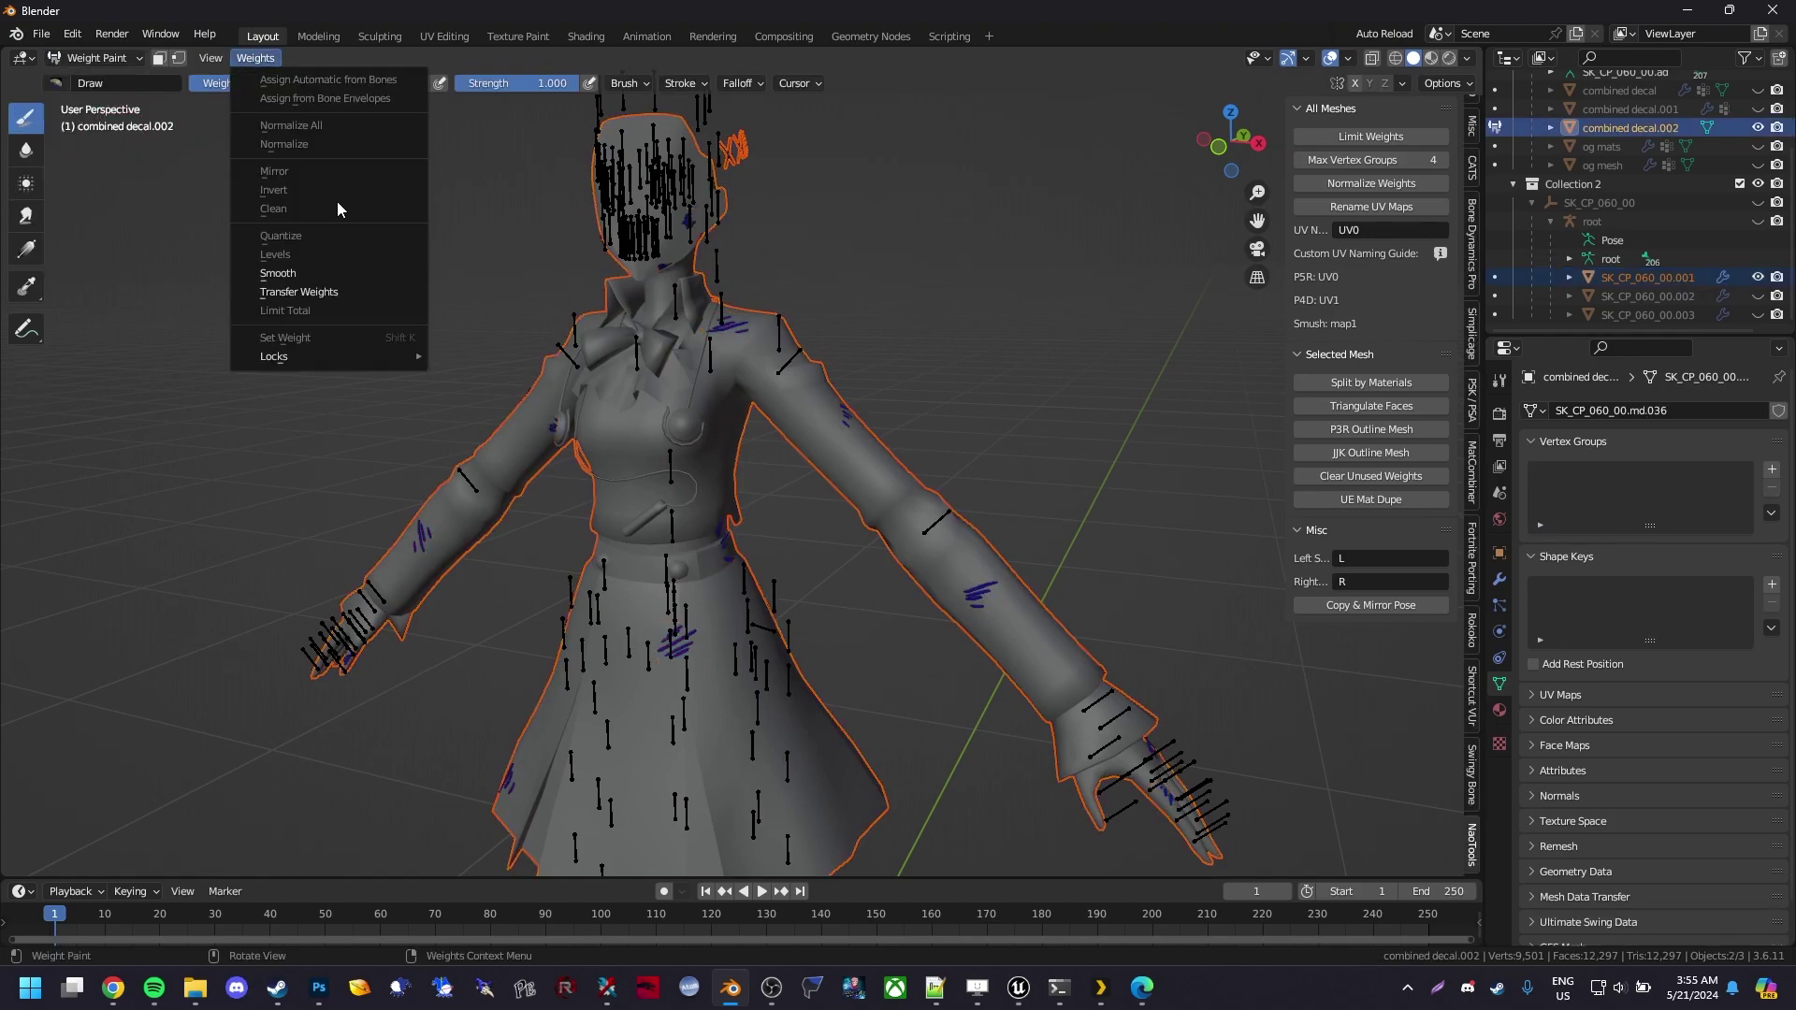
click(402, 294)
Set the weight transfer's source layers to By Name and vertex mapping to Nearest Face Interpolated, and return to Object Mode
click(160, 856)
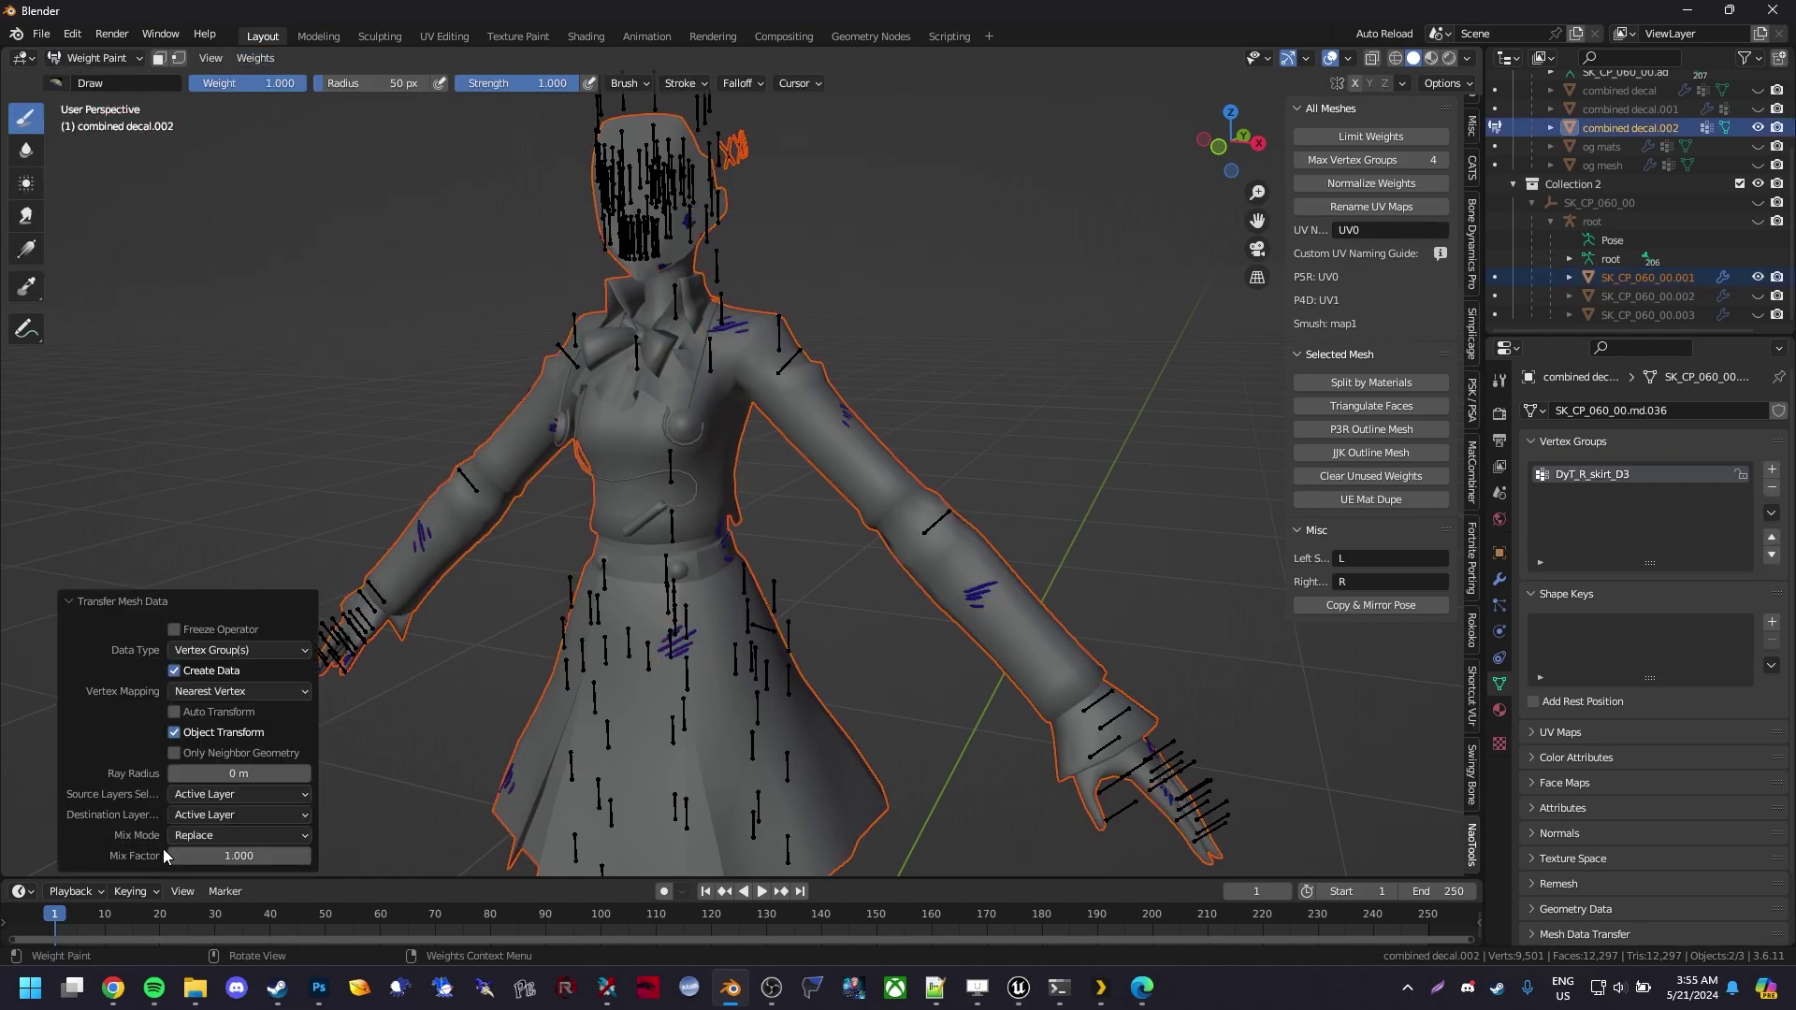
click(238, 795)
click(223, 841)
click(239, 691)
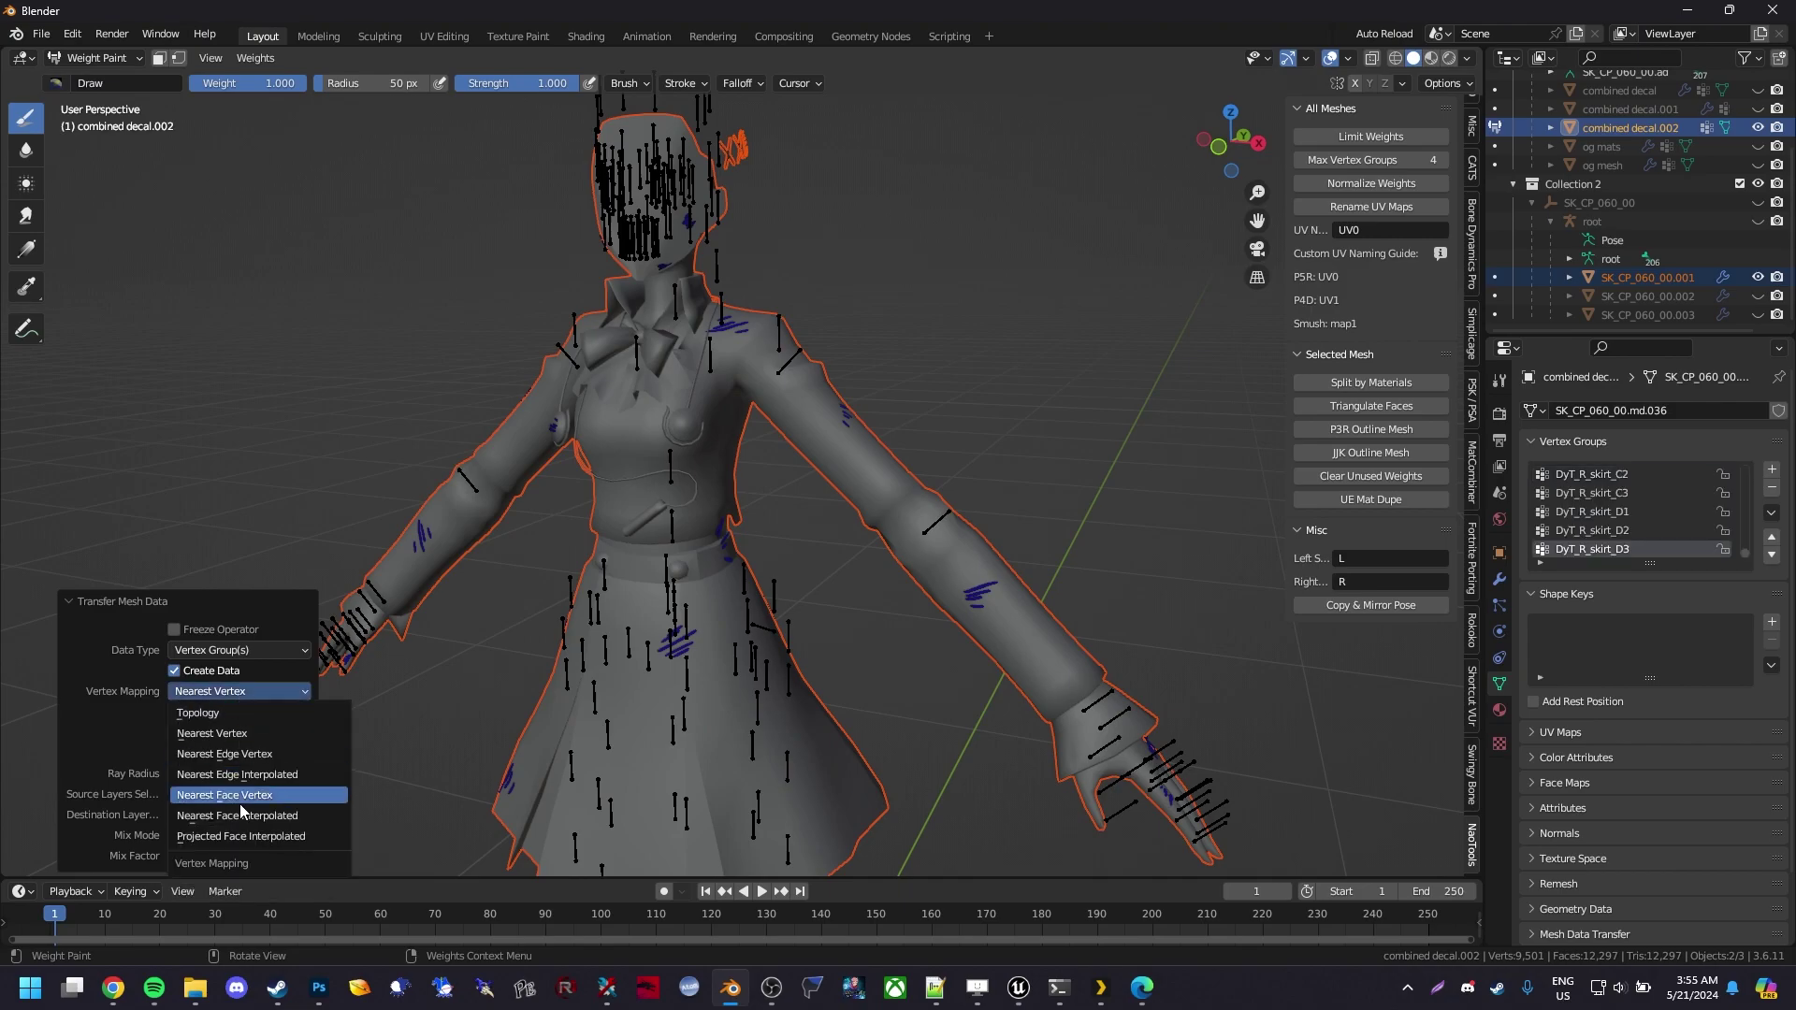
click(247, 817)
click(86, 58)
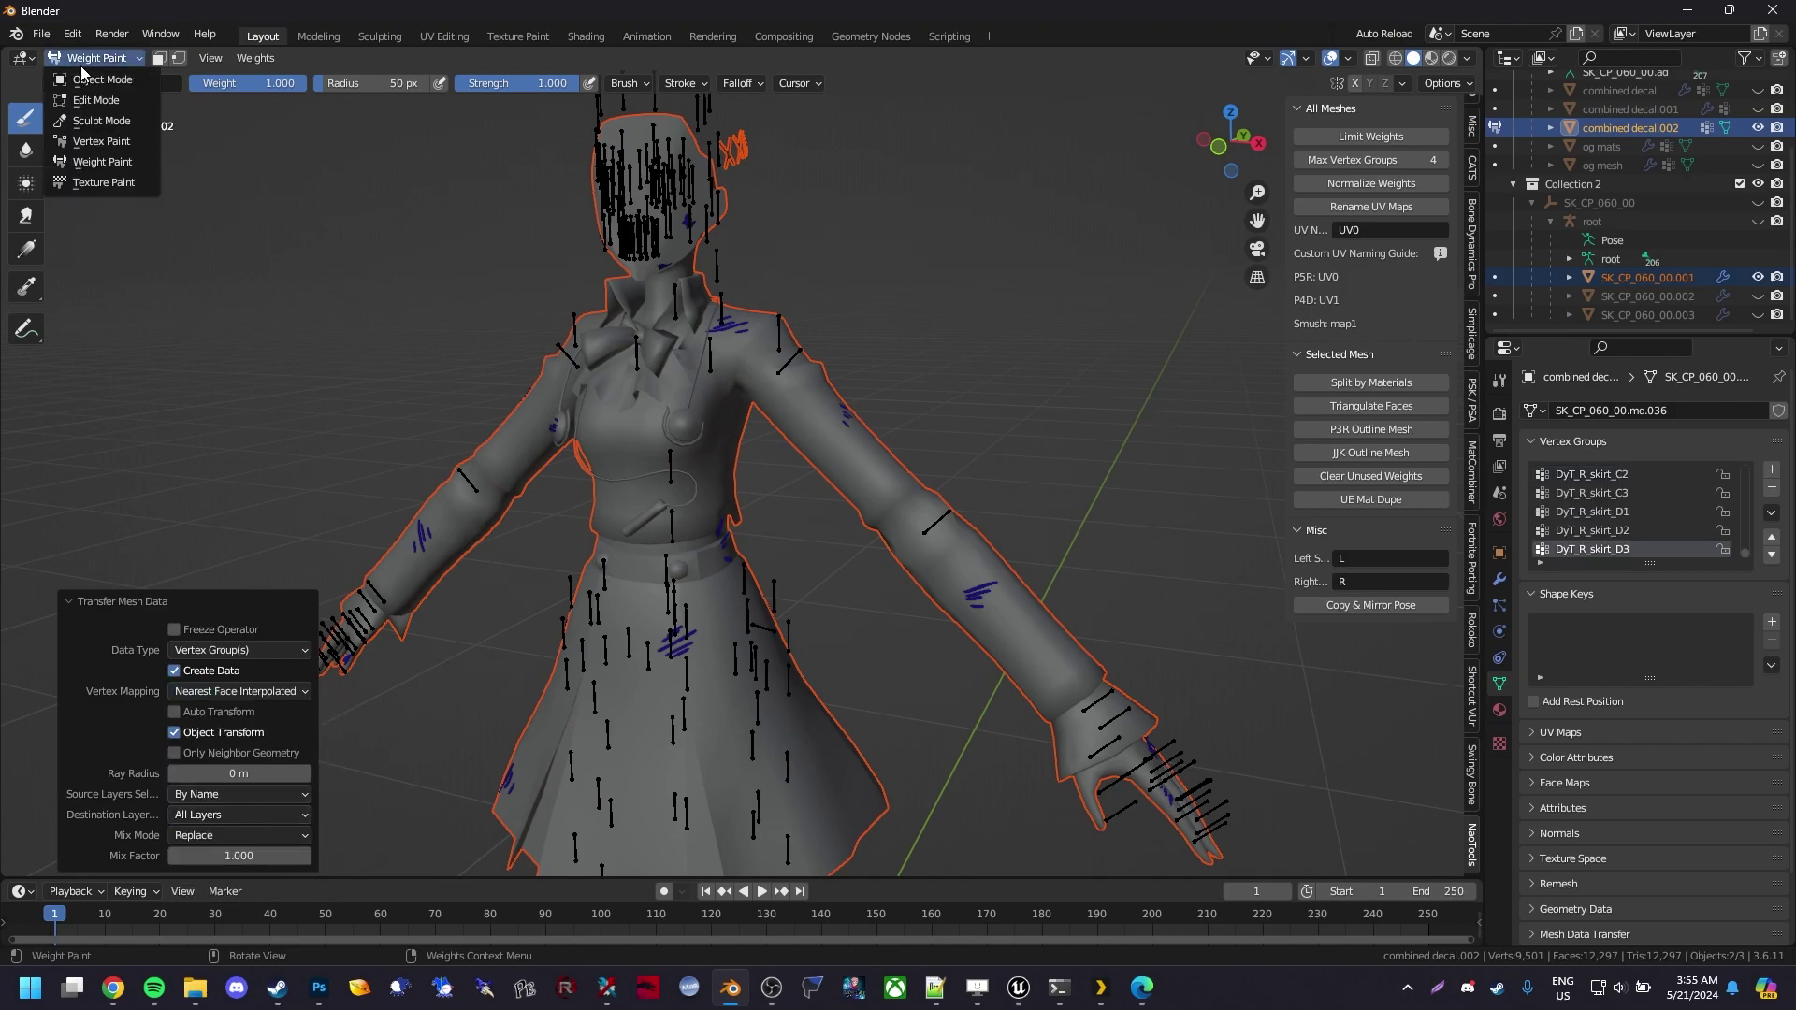
click(84, 81)
Hide combined decal.002, unhide combined decal.001 and select the decal on the face
ctrl+click(725, 314)
middle_drag(795, 365, 1249, 407)
click(1757, 128)
click(1758, 109)
middle_drag(814, 334, 1051, 545)
click(654, 330)
scroll(945, 522, up, 7)
Remove the Default shape key from combined decal.001
click(1499, 579)
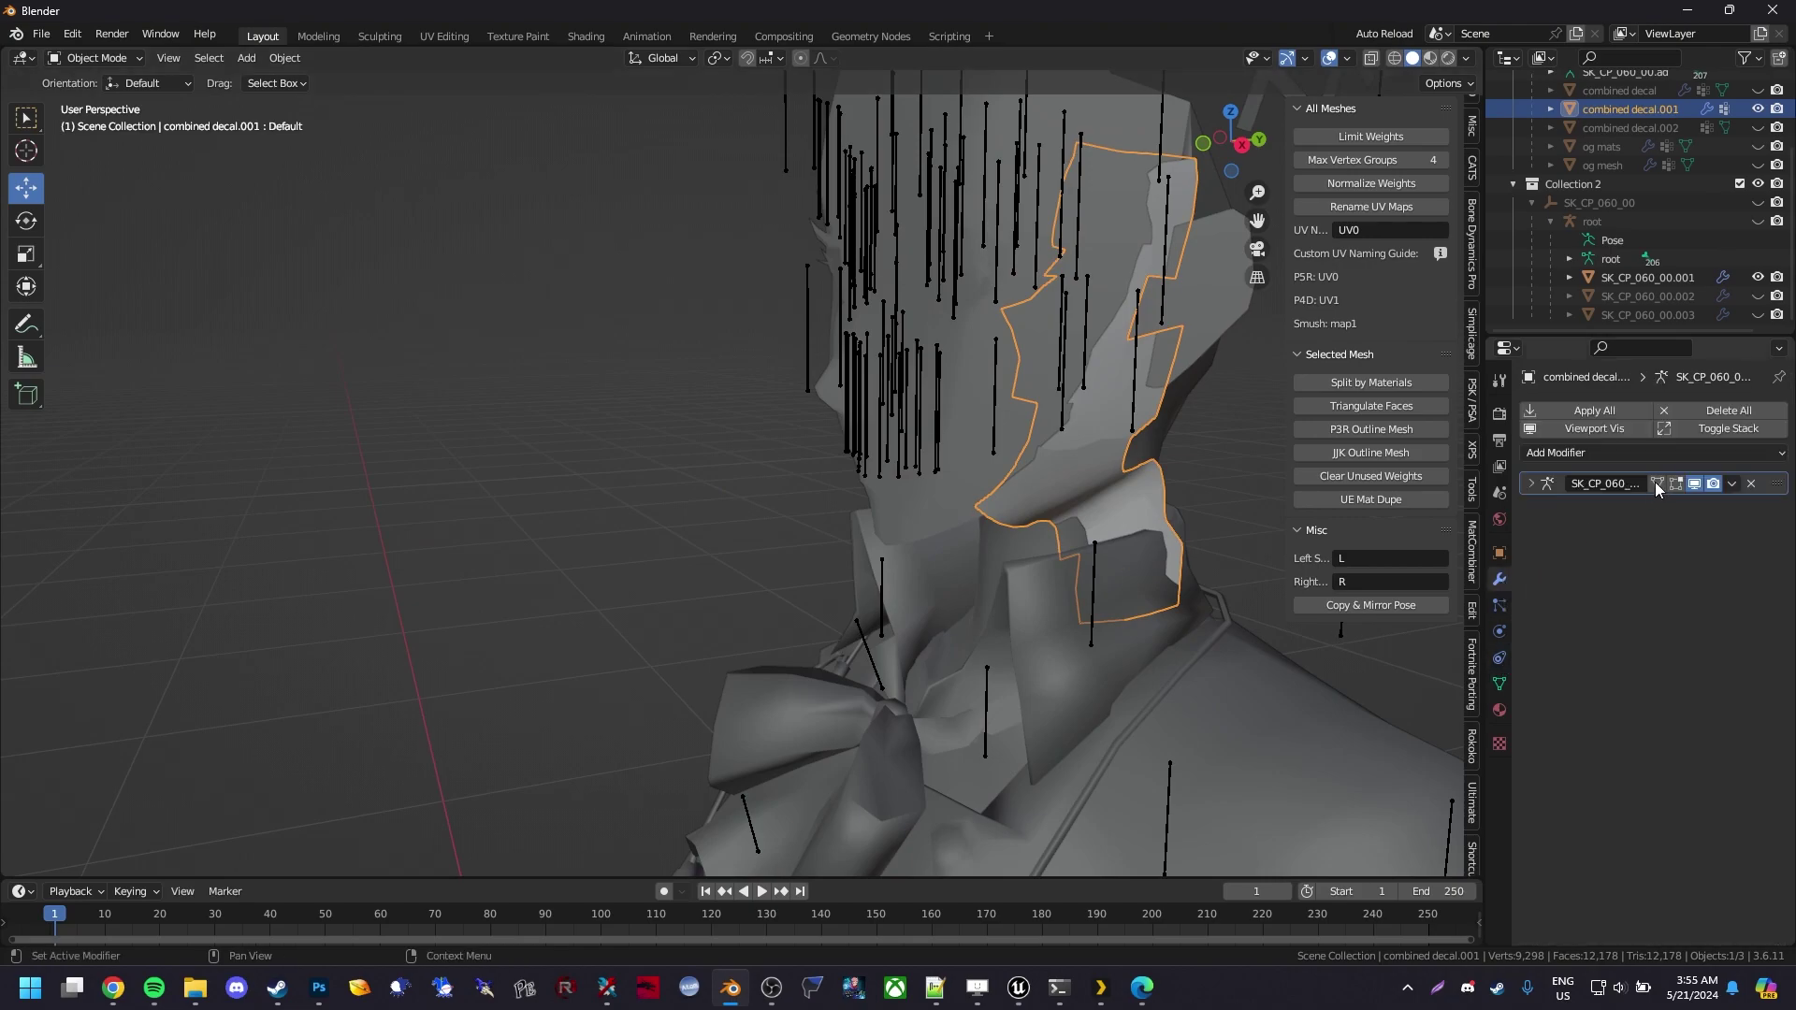
click(1499, 685)
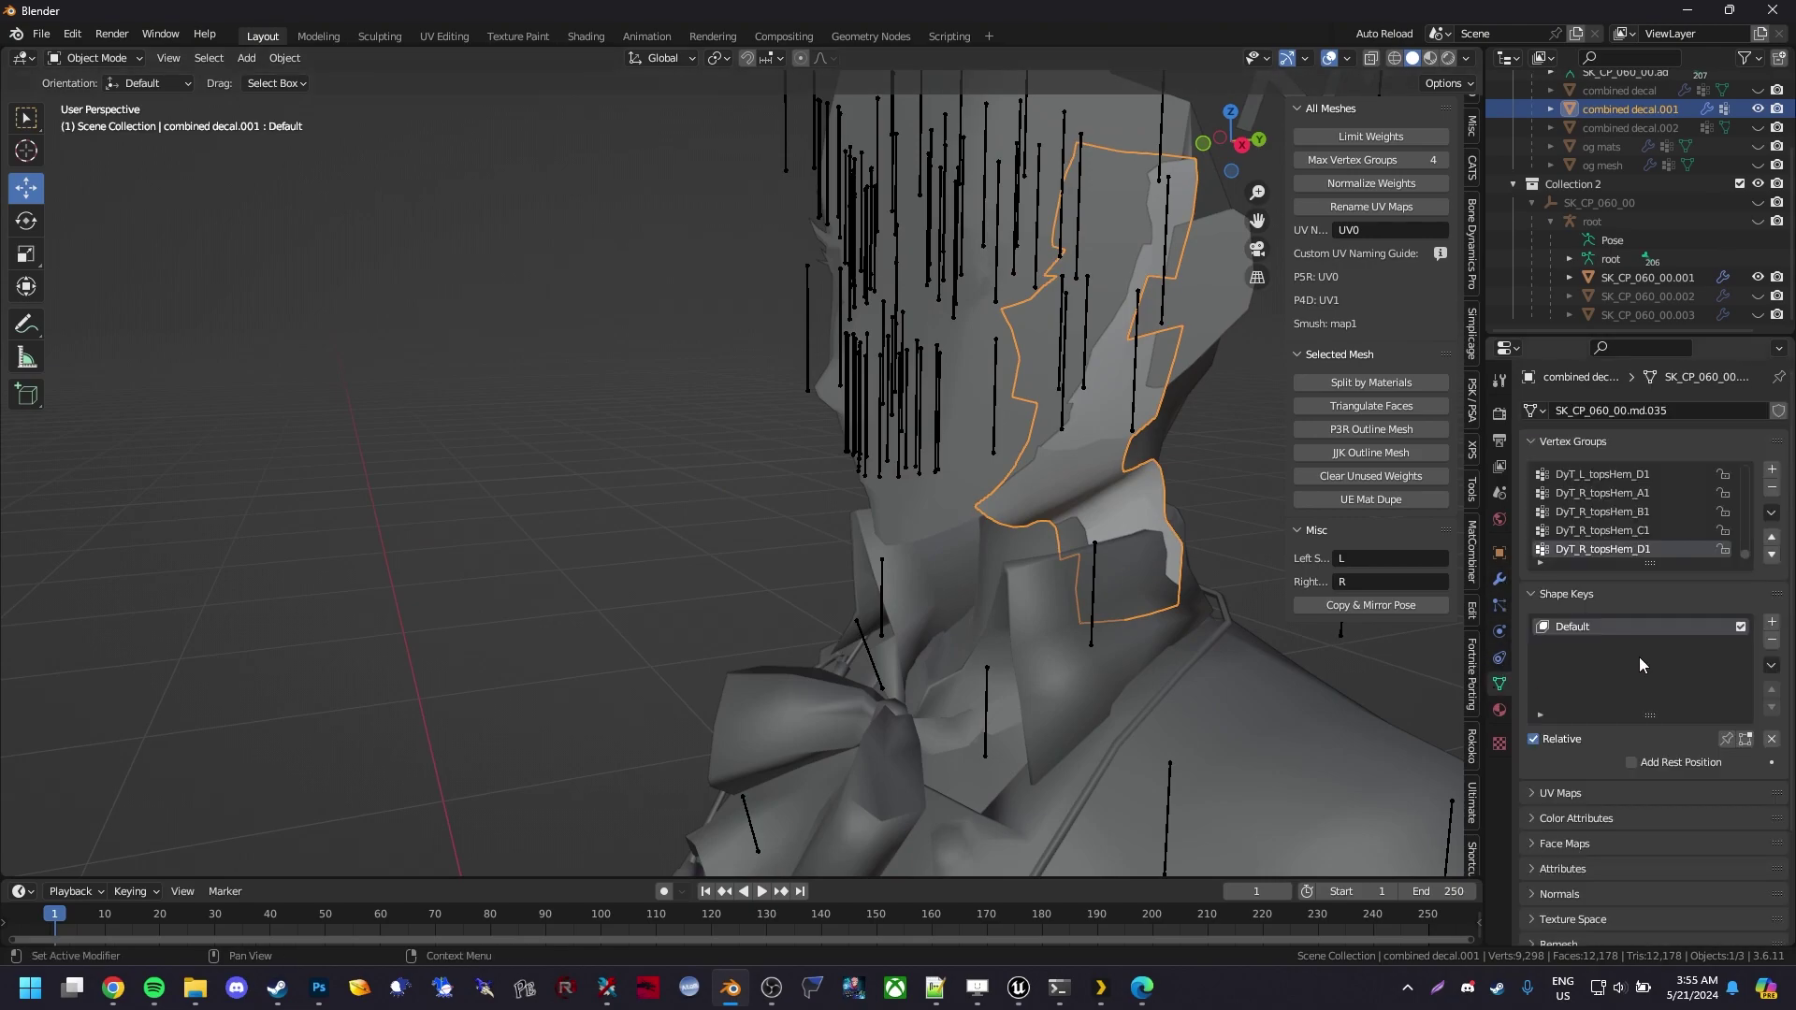
click(1775, 645)
Add a Shrinkwrap modifier to combined decal.001 with the body mesh as its target
click(1499, 580)
click(1643, 454)
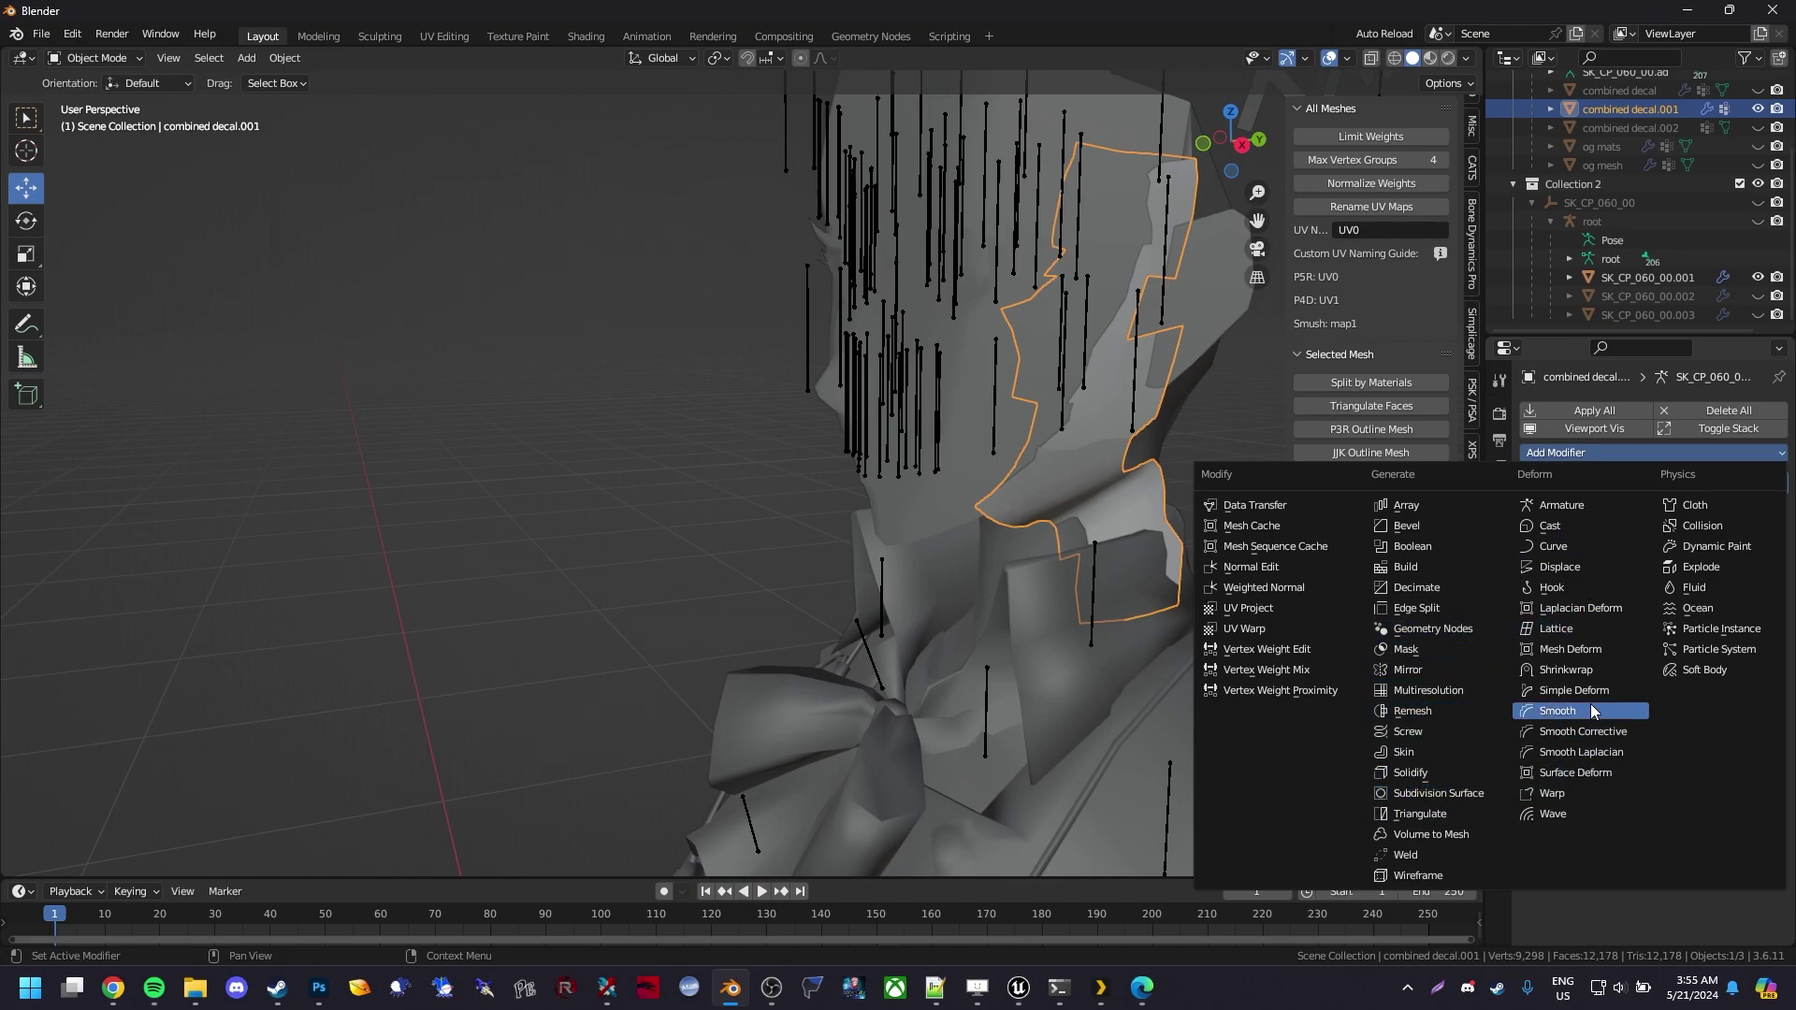
click(1594, 671)
click(1748, 581)
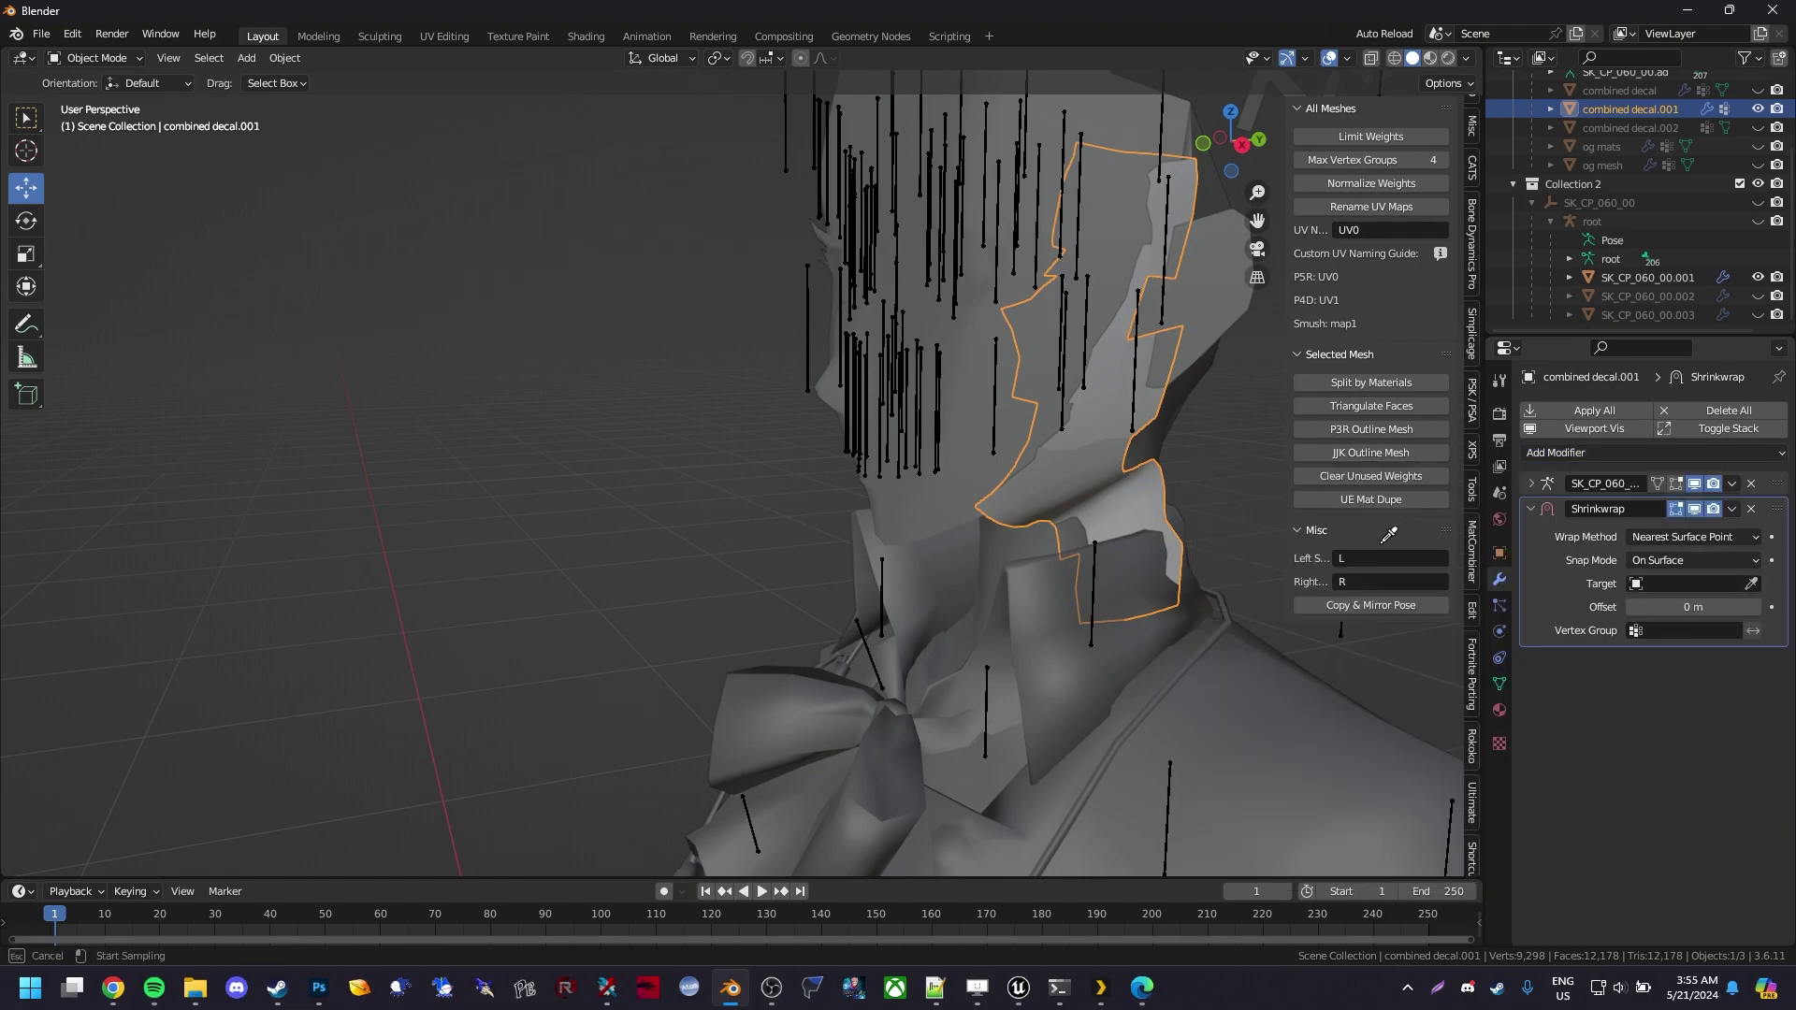
click(1108, 540)
middle_drag(1107, 540, 1079, 548)
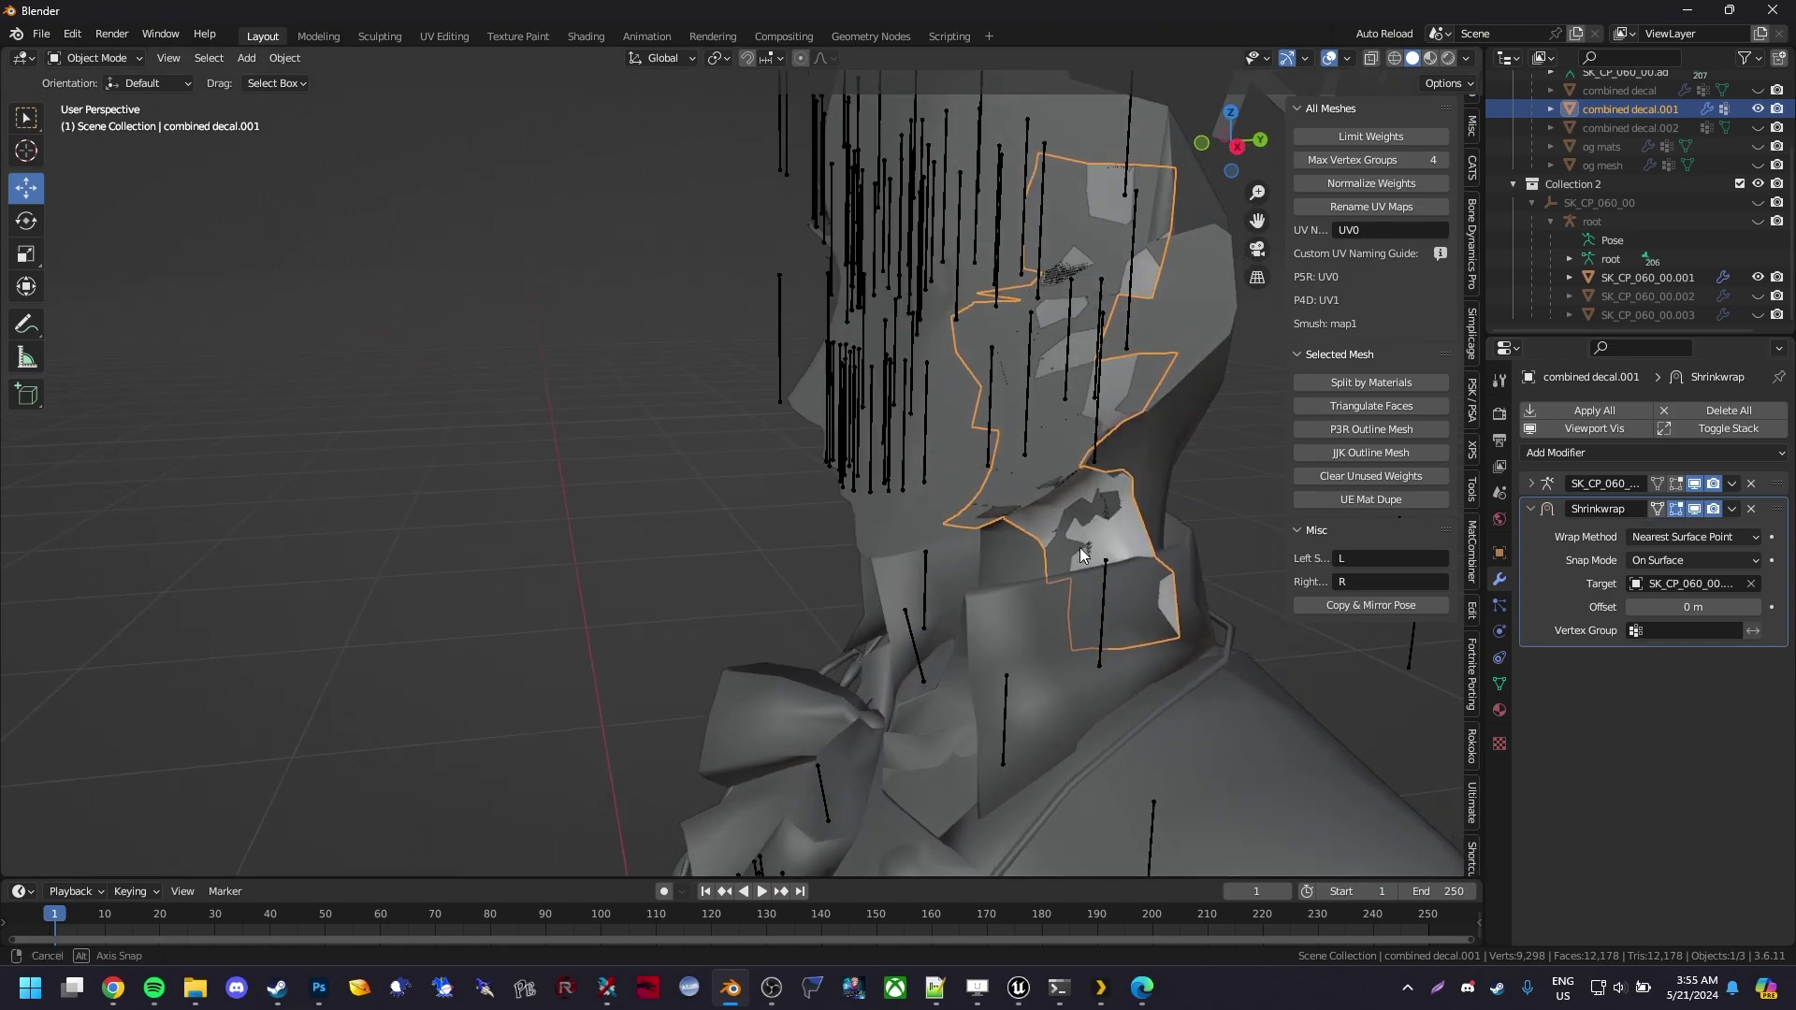
Try a Shrinkwrap offset of about 0.21 m on combined decal.001
scroll(1079, 548, down, 3)
drag(1671, 606, 1740, 606)
key(ctrl+z)
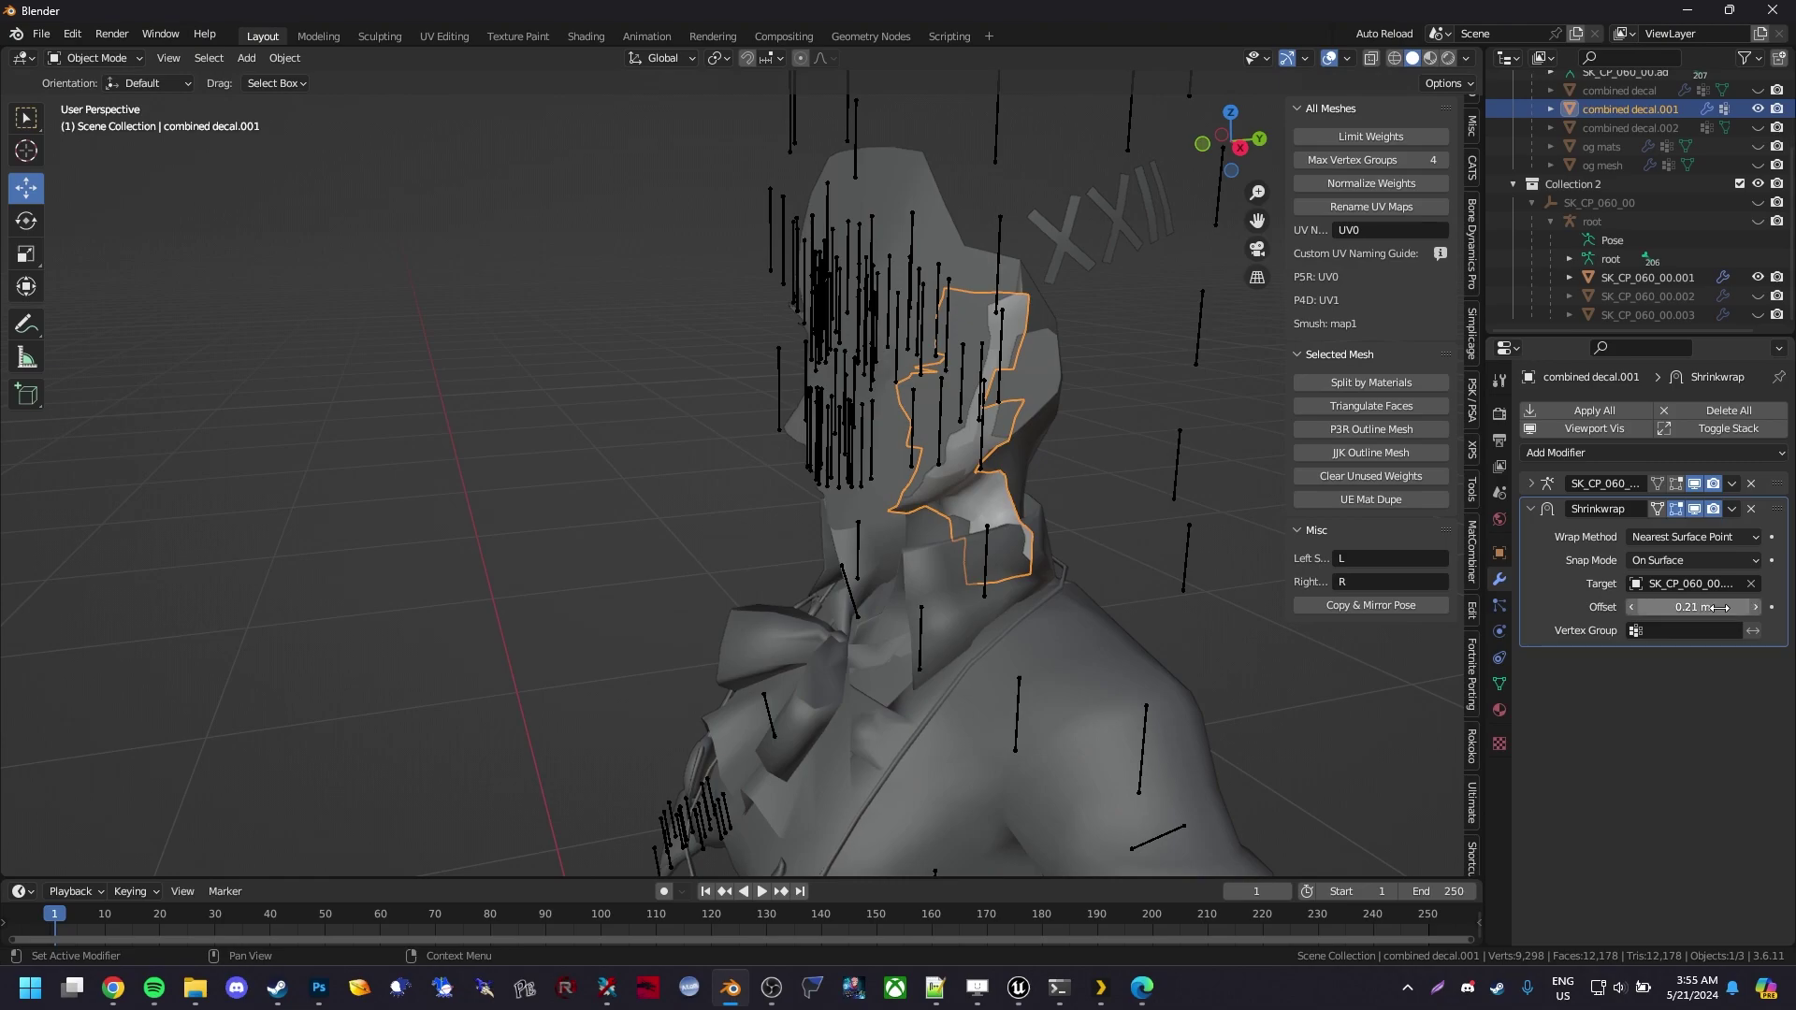
key(ctrl+z)
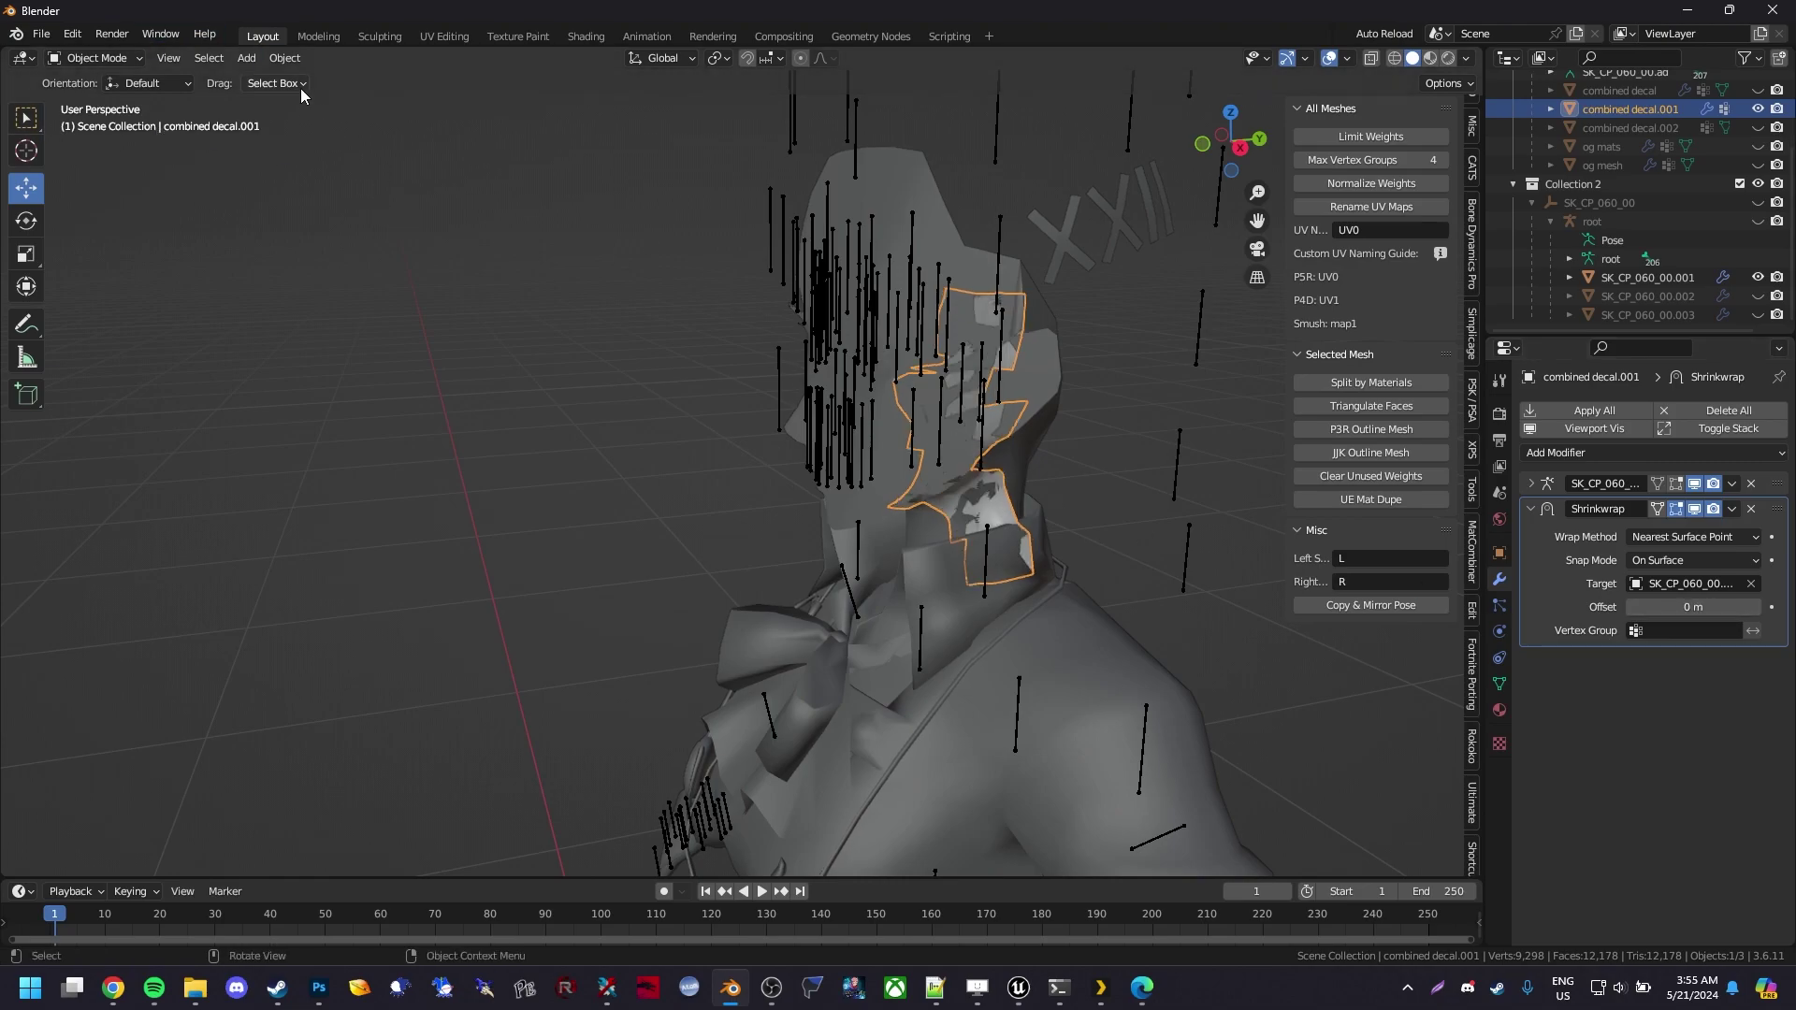
Set the origin of combined decal.001 to its geometry
click(284, 57)
mouse_move(341, 105)
click(510, 119)
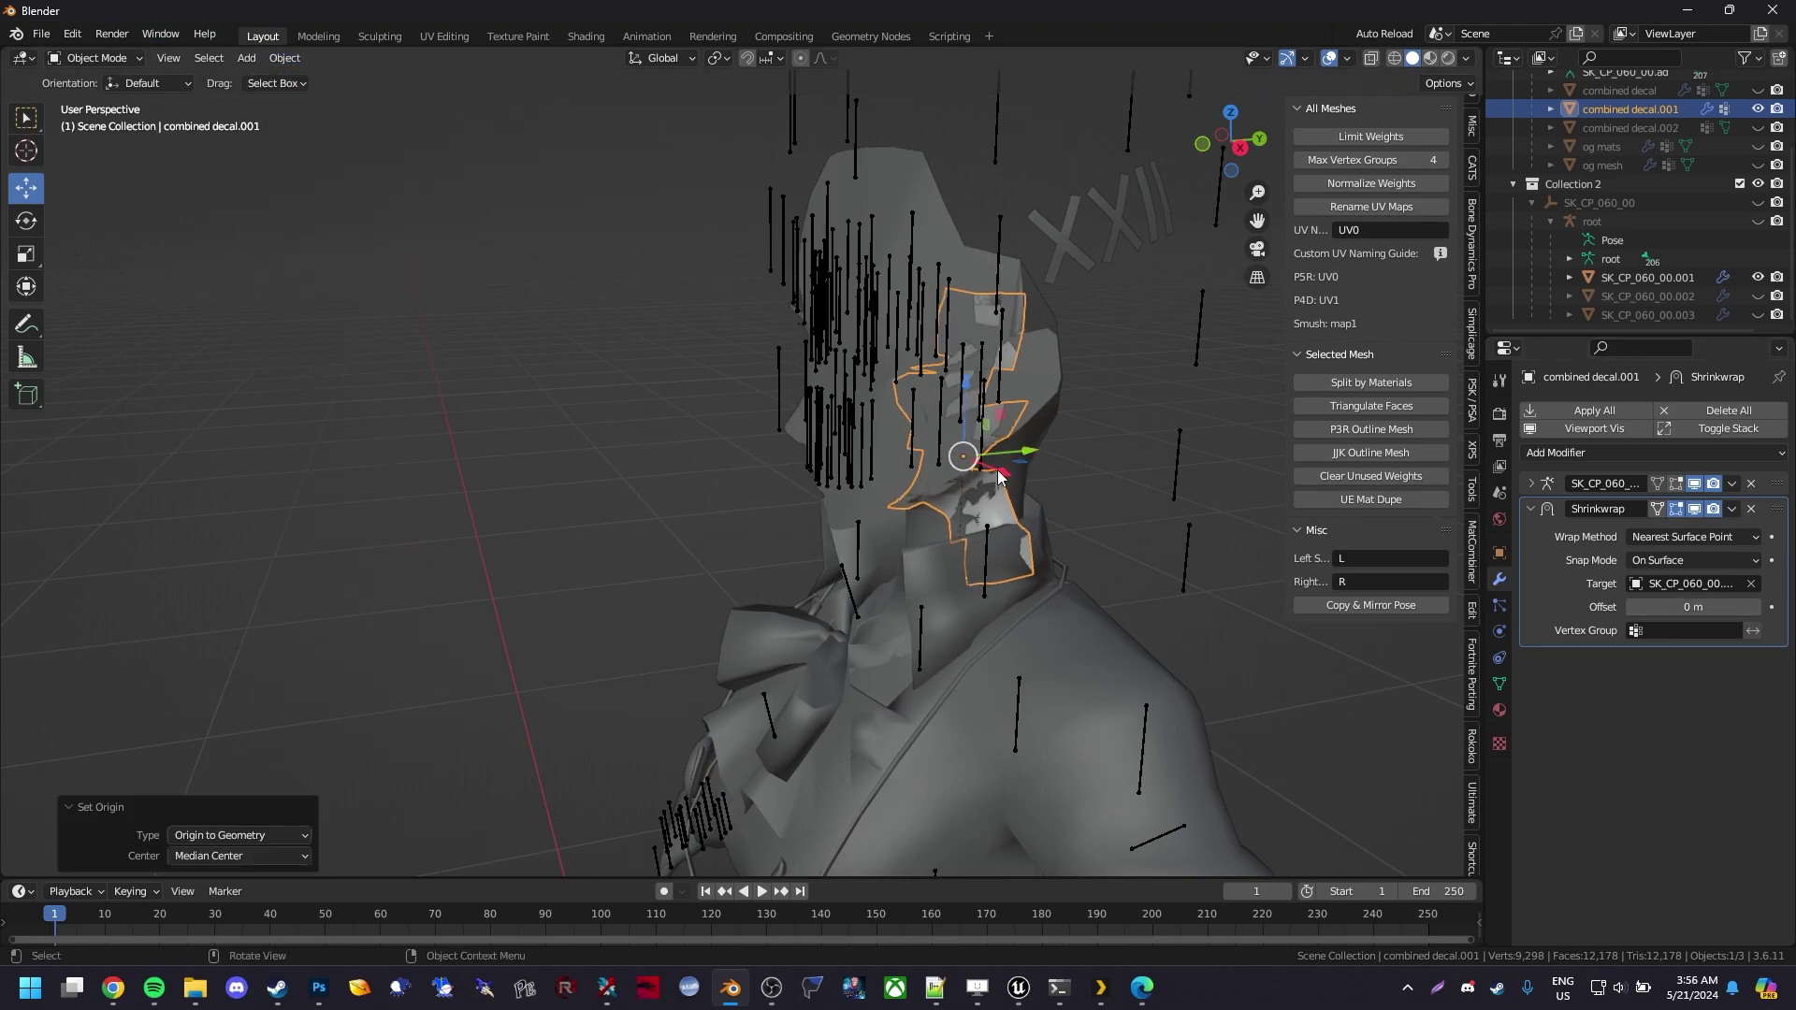
Try moving combined decal.001 about -0.015 m along X and about -0.025 m along Y
key(g)
key(x)
click(968, 463)
key(g)
key(y)
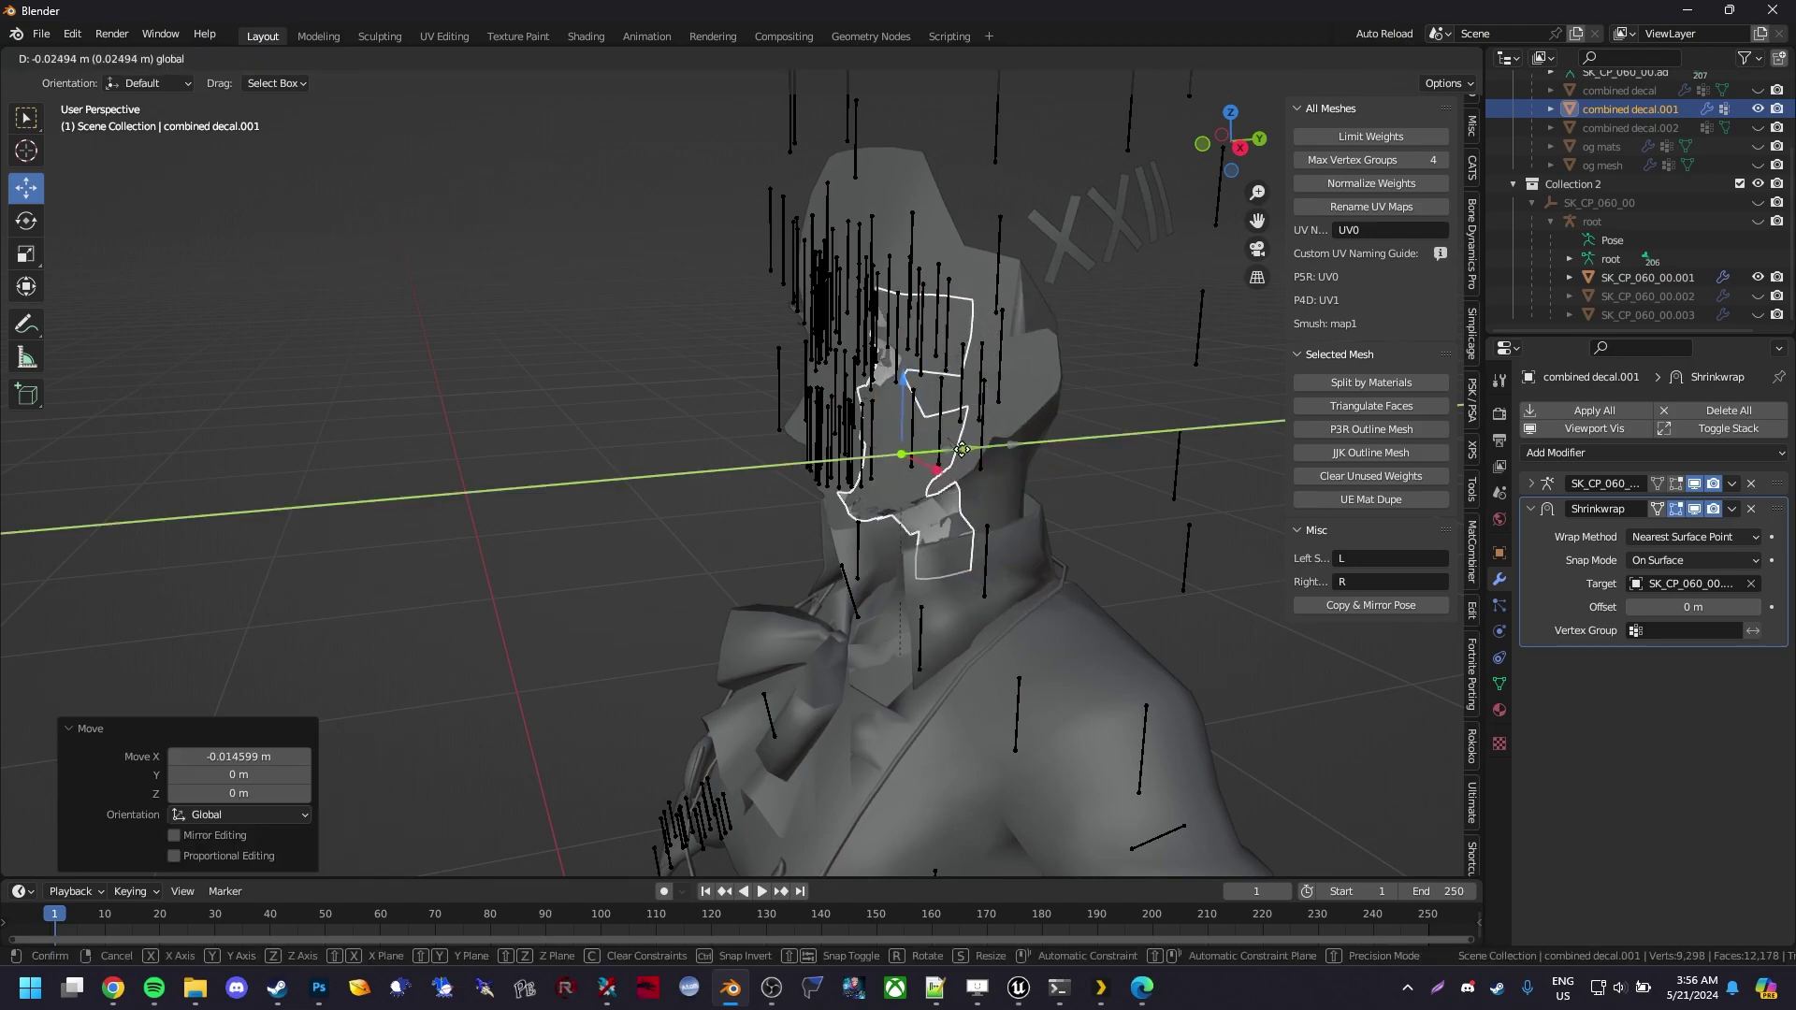
click(961, 449)
key(ctrl+z)
key(ctrl+z)
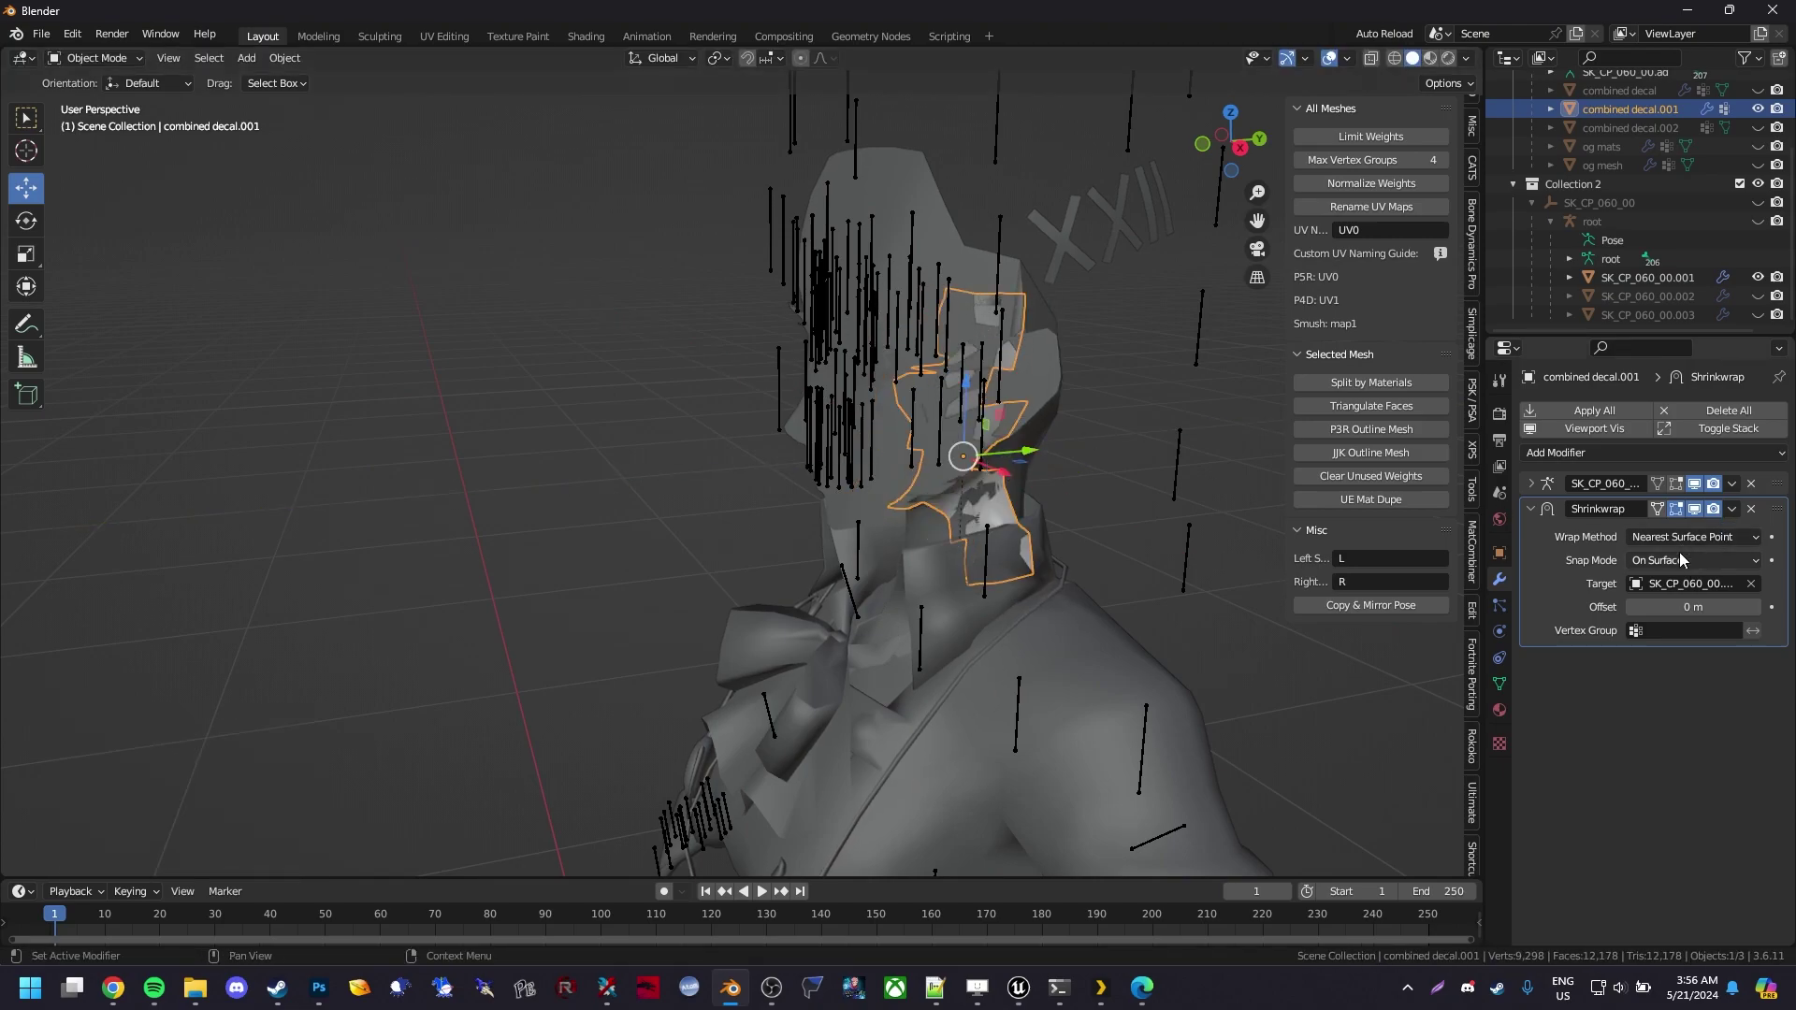
Set the Shrinkwrap Snap Mode to Outside and move combined decal.001 about 0.013 m along X and -0.012 m along Y
click(1680, 559)
click(1655, 619)
scroll(1097, 528, up, 2)
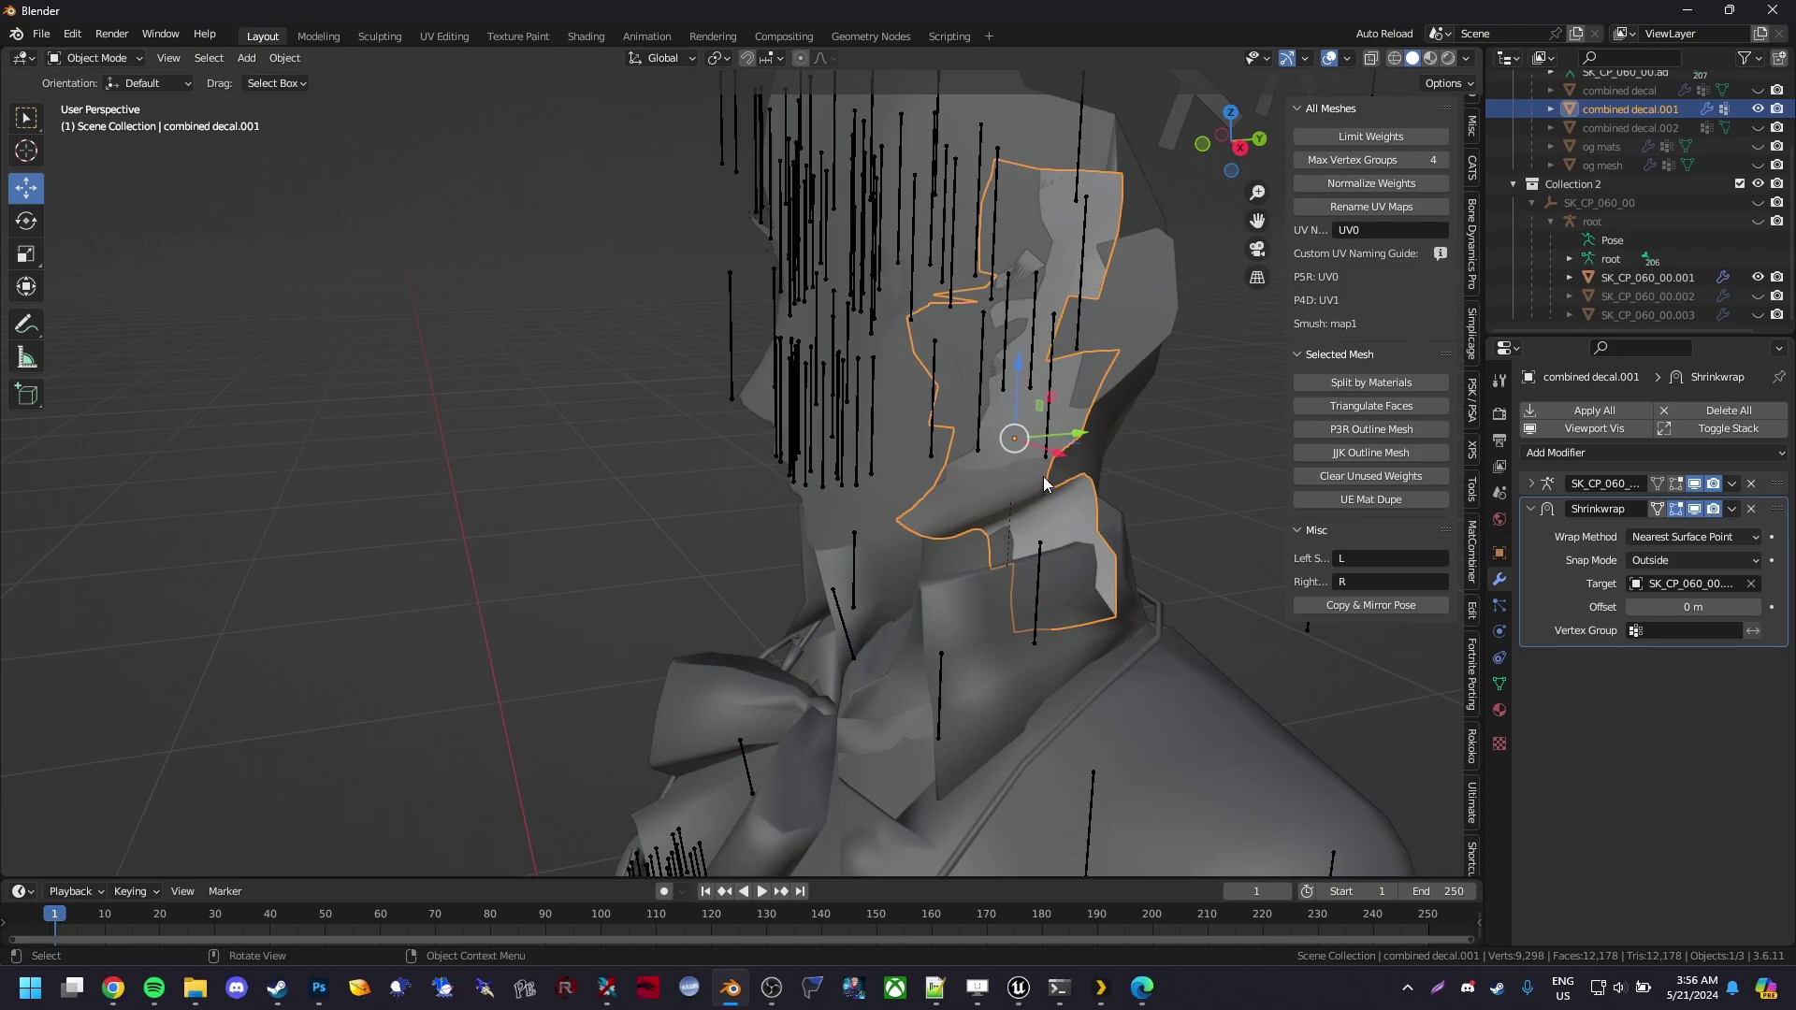
key(g)
key(x)
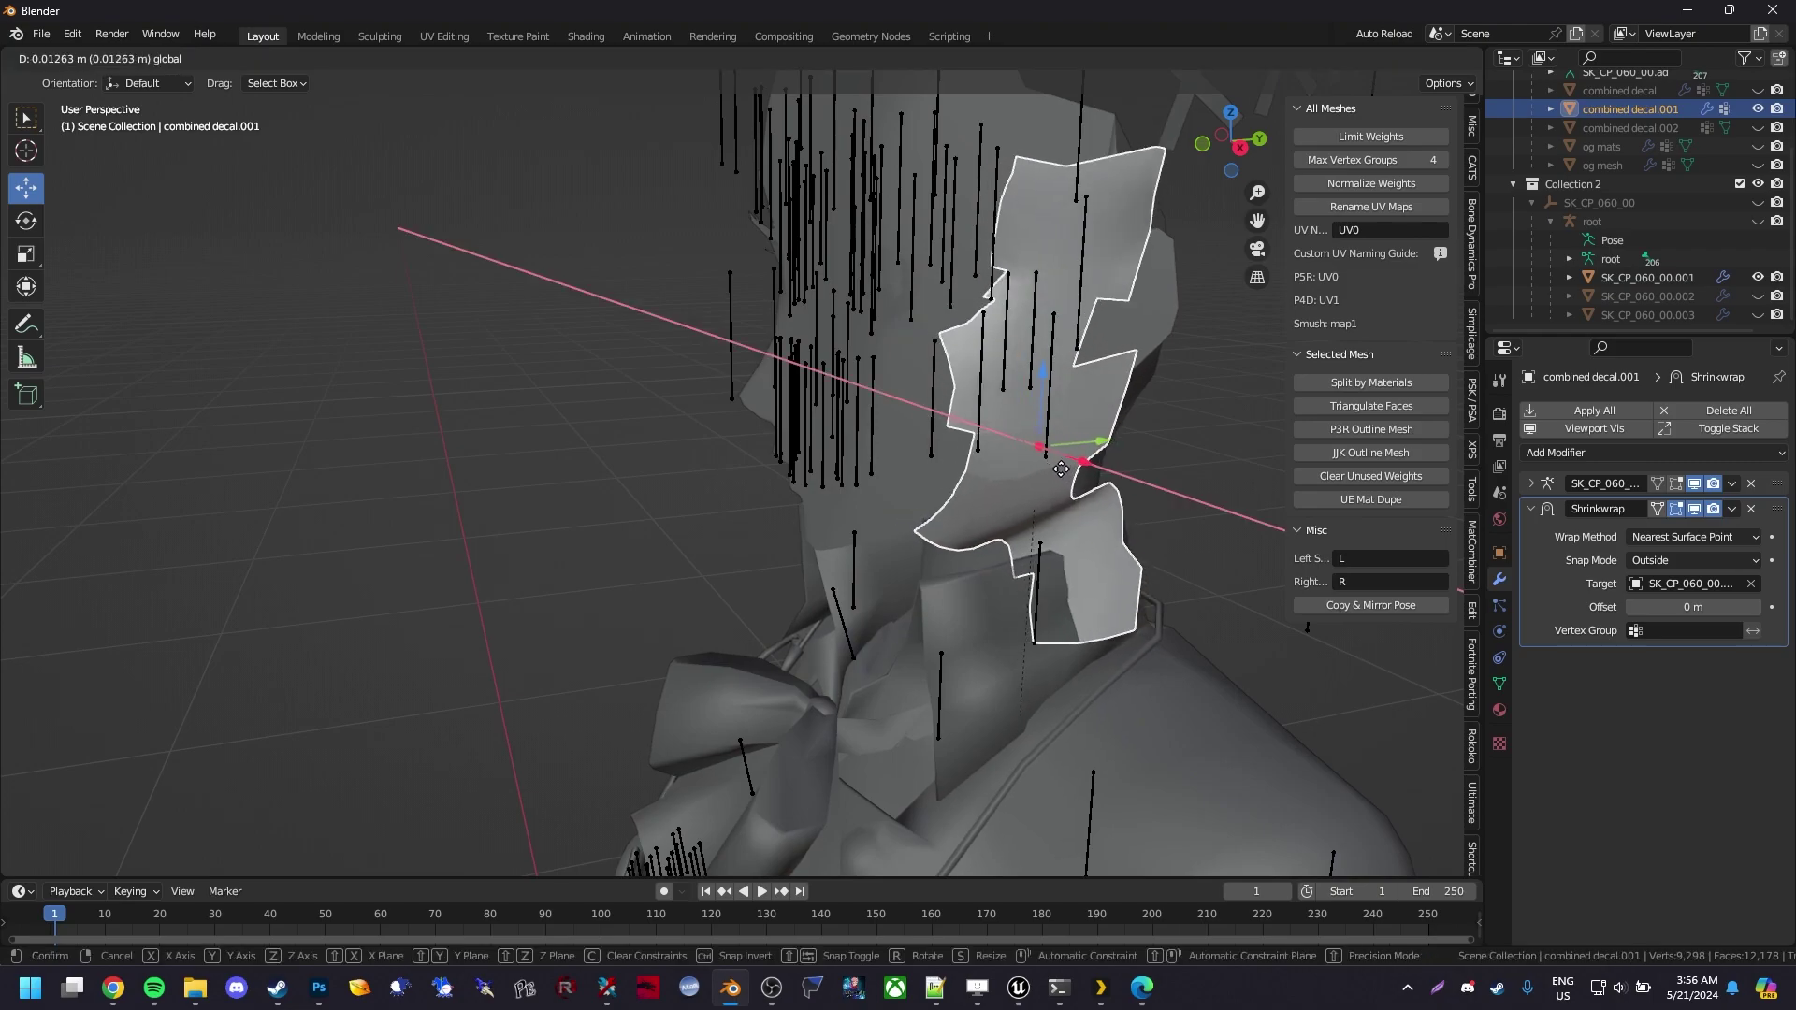
click(1062, 468)
key(g)
key(y)
click(1065, 465)
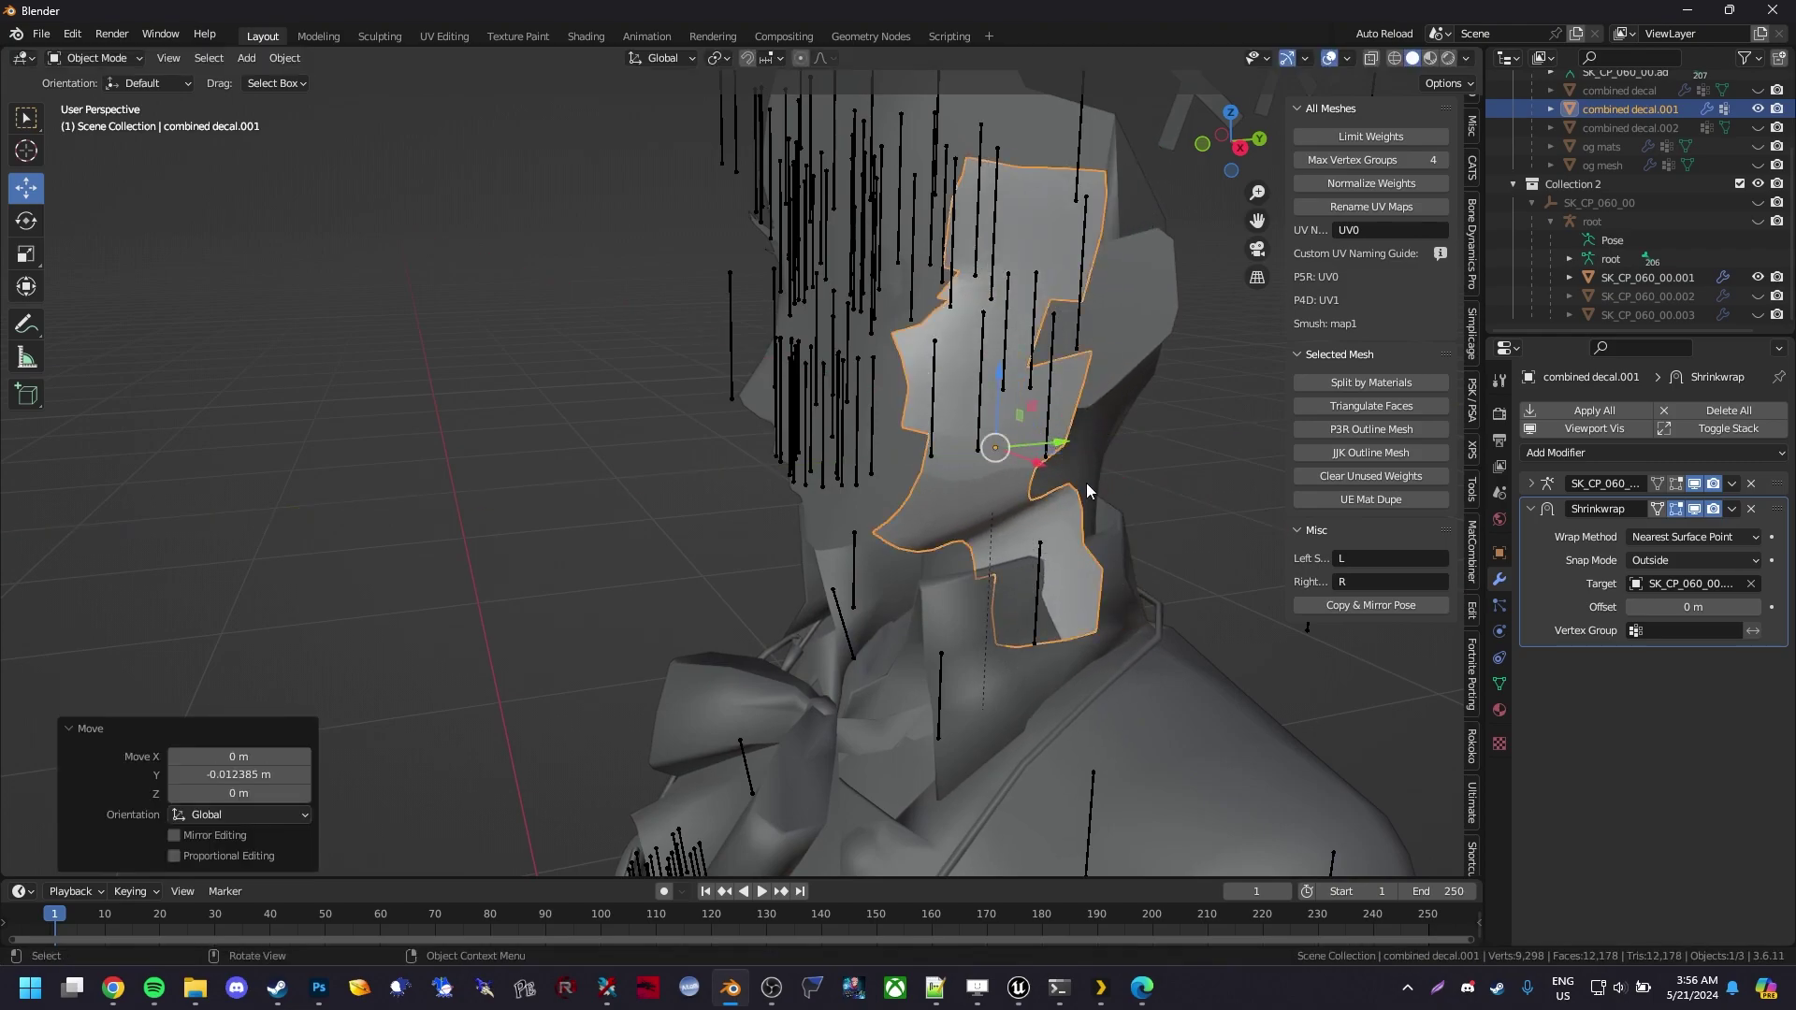
Select the neck portion of combined decal.001 in Edit Mode and shift those vertices along X to fit the neck
key(Tab)
key(shift+z)
mouse_move(1173, 746)
mouse_down()
mouse_move(976, 620)
mouse_move(960, 566)
mouse_up()
key(z)
click(1088, 603)
key(z)
click(1165, 708)
mouse_move(1175, 725)
mouse_down()
mouse_move(990, 617)
mouse_move(934, 561)
mouse_move(1028, 599)
mouse_up()
key(shift+z)
key(shift+z)
drag(1170, 729, 946, 507)
key(shift+z)
mouse_move(1055, 599)
mouse_down()
mouse_move(1024, 580)
mouse_move(1263, 720)
mouse_move(1030, 580)
mouse_up()
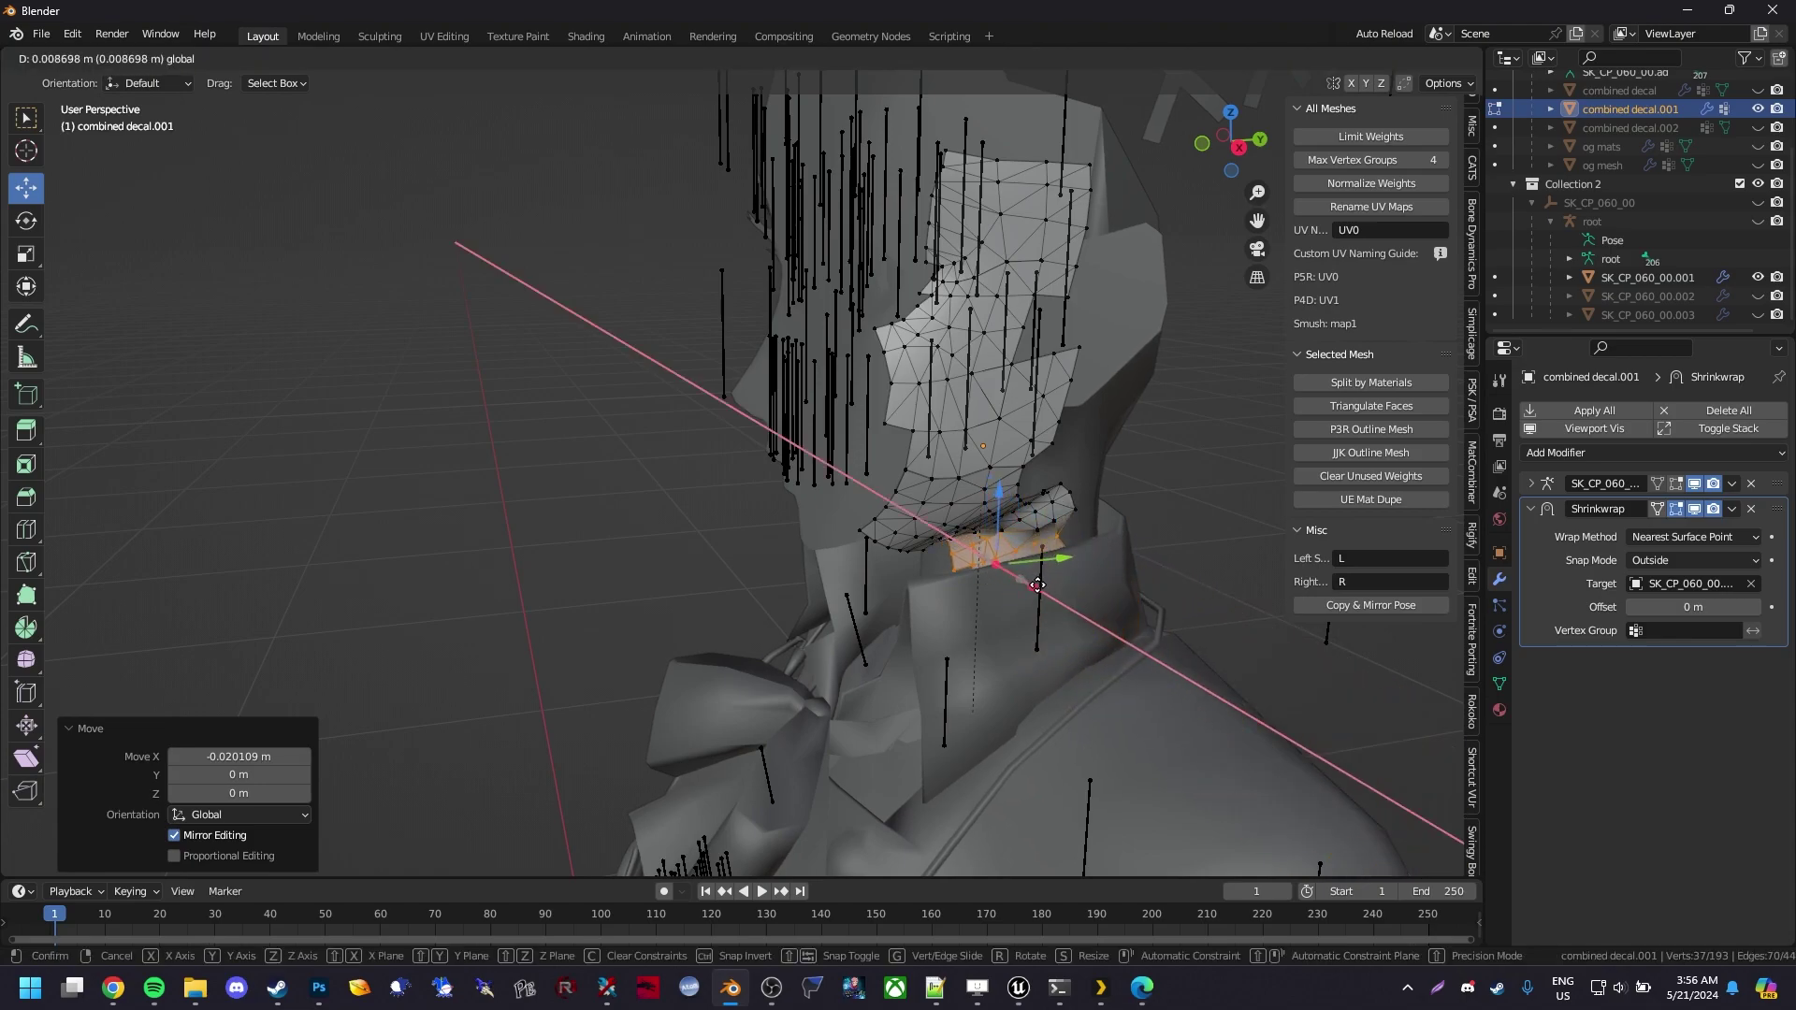
key(Tab)
Set the Shrinkwrap Snap Mode of combined decal.001 to Outside Surface and increase its offset
middle_drag(1142, 613, 1352, 602)
middle_drag(1192, 508, 991, 533)
click(1664, 560)
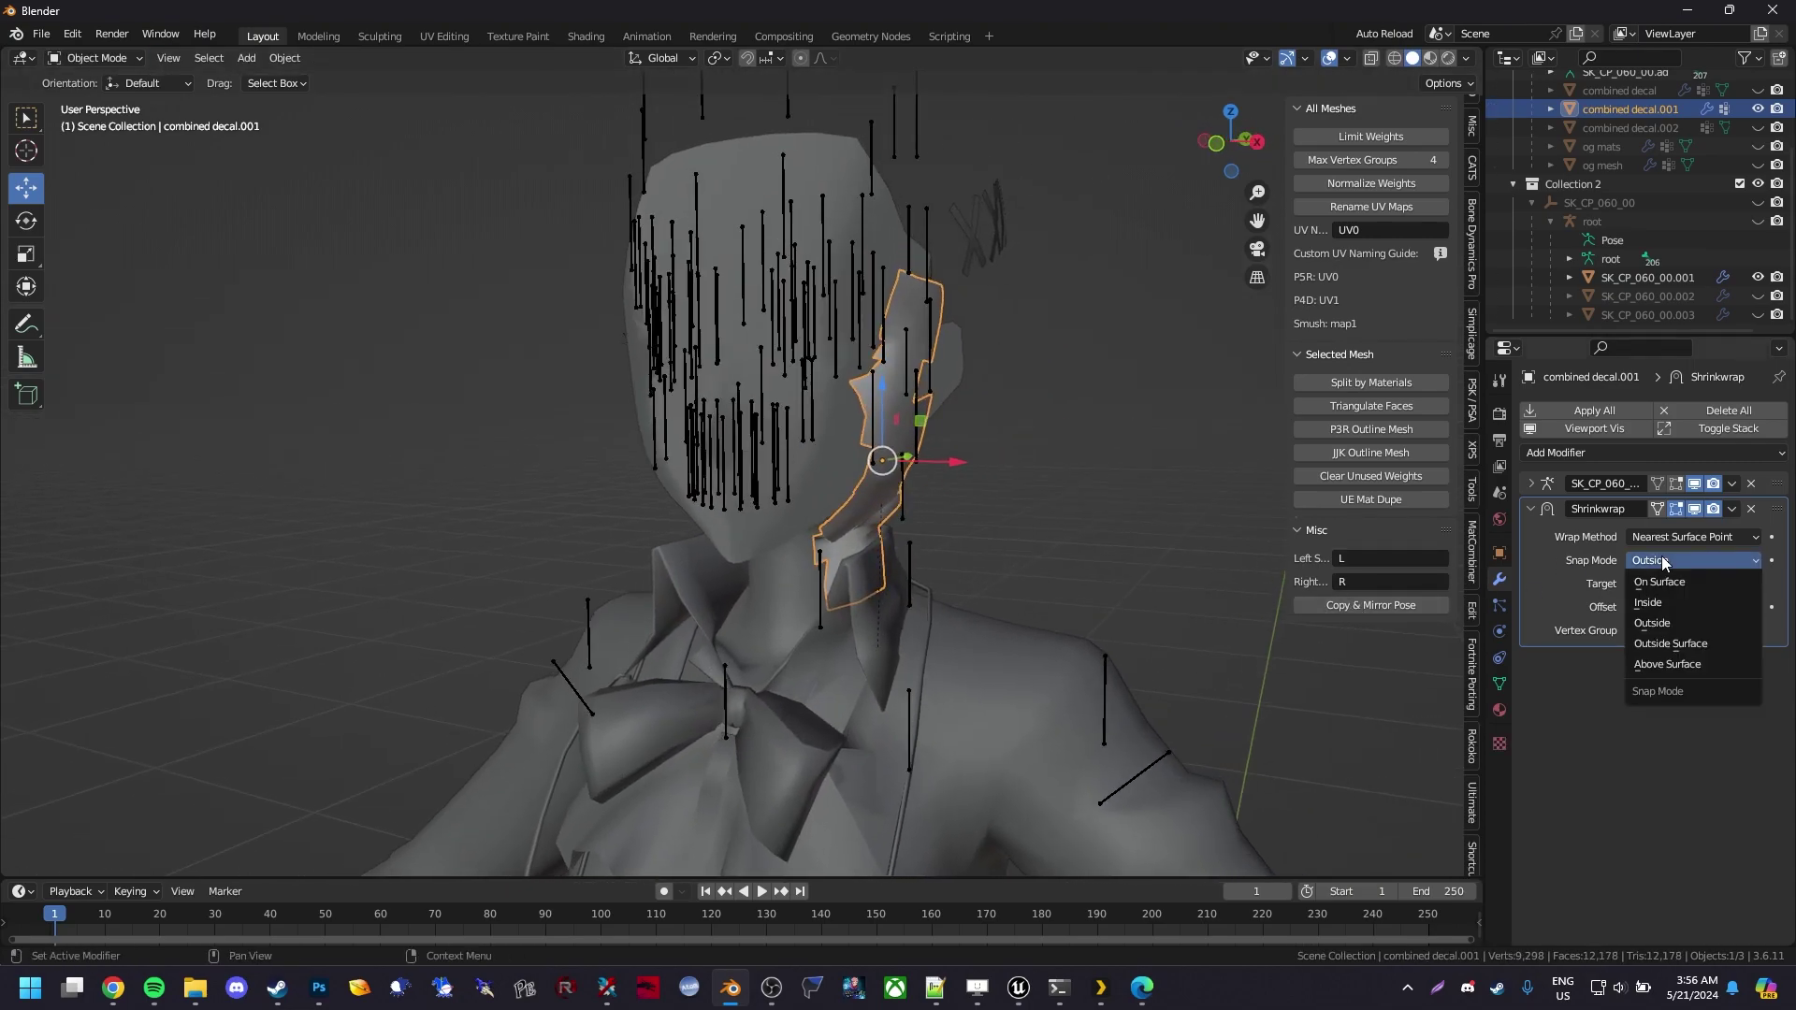
click(1666, 586)
click(1666, 560)
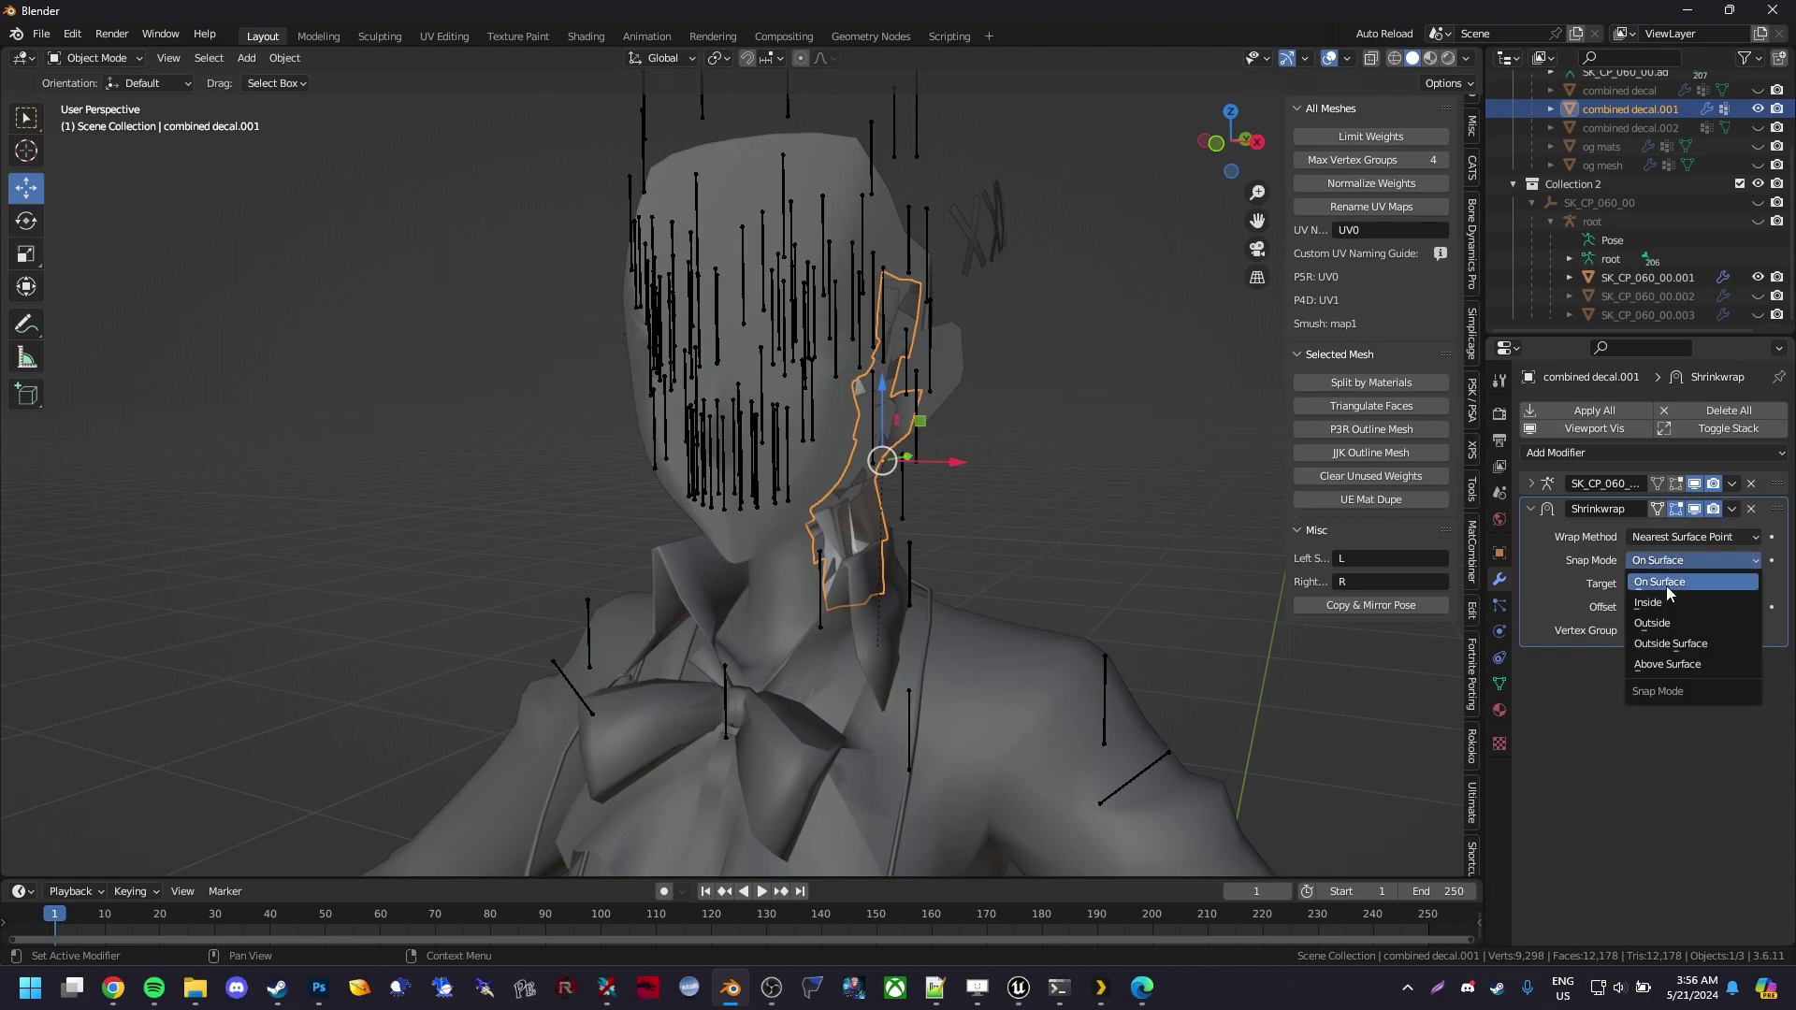
click(1664, 641)
drag(1693, 606, 1737, 606)
middle_drag(990, 434, 1173, 419)
Enable nodes on the MI_CP_060_00_DecayDecal material and load T_Decal_M.png as its Base Color image texture
click(1500, 710)
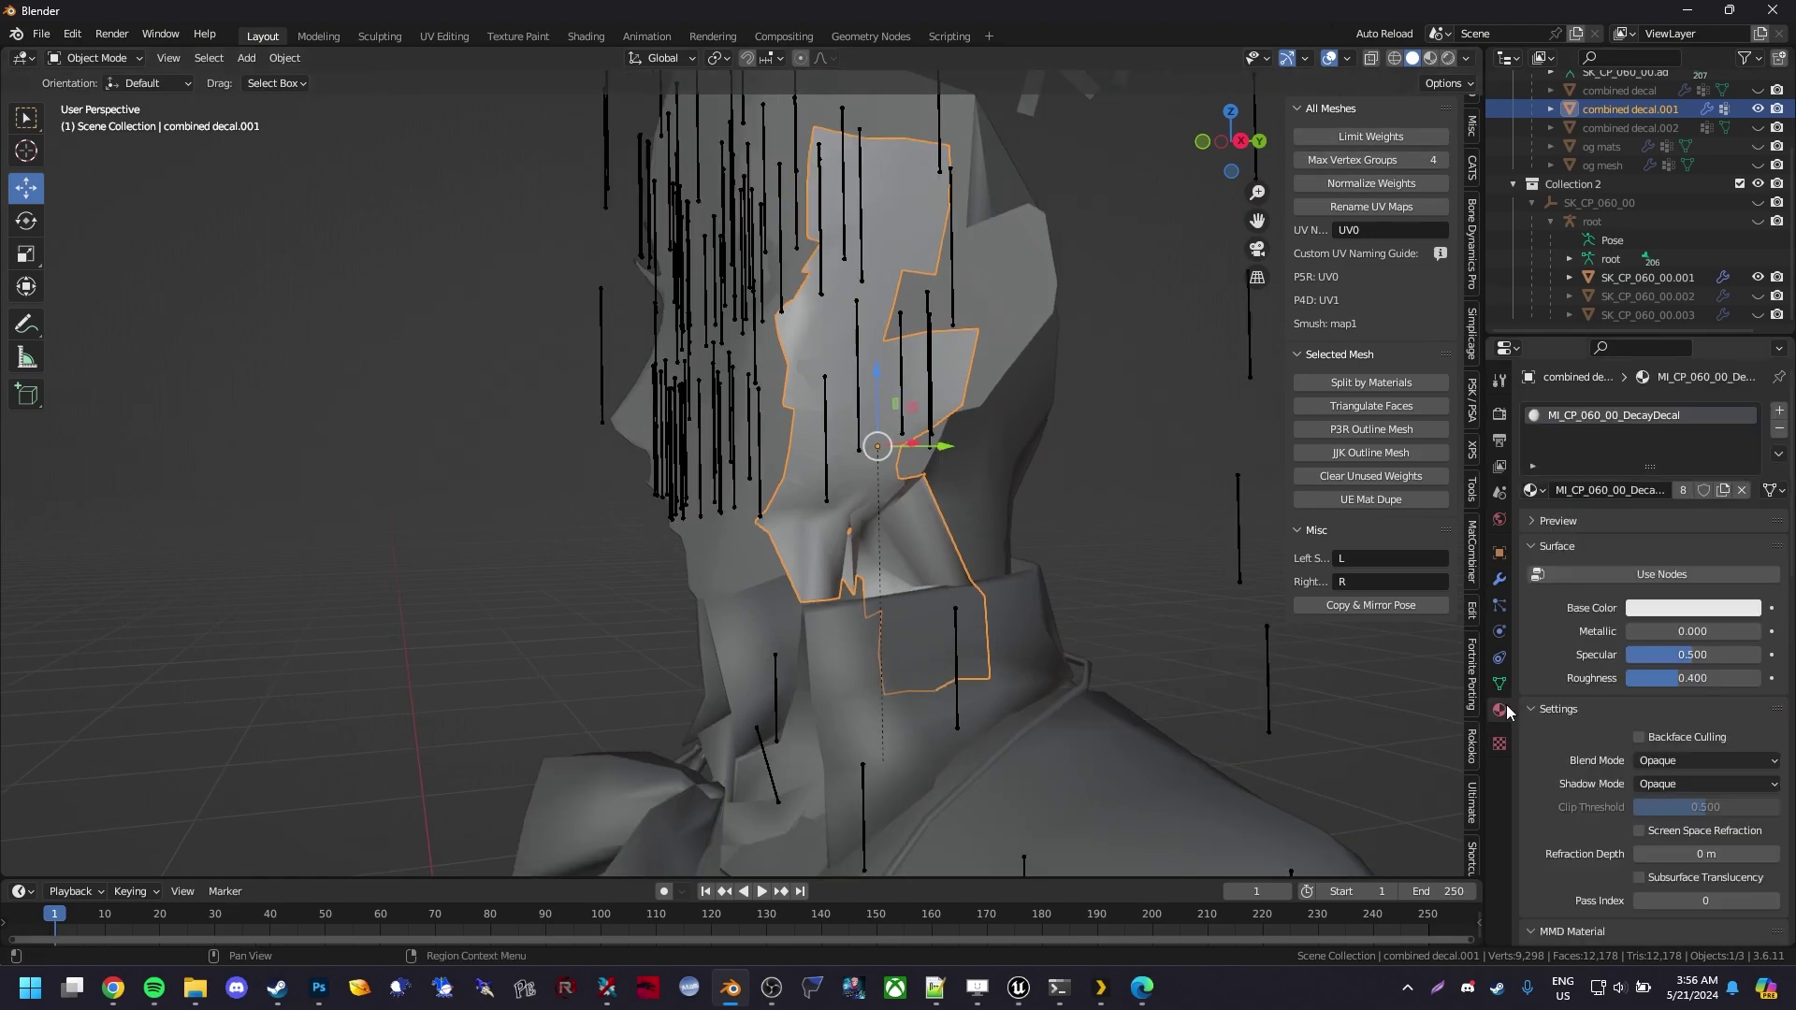
click(1638, 574)
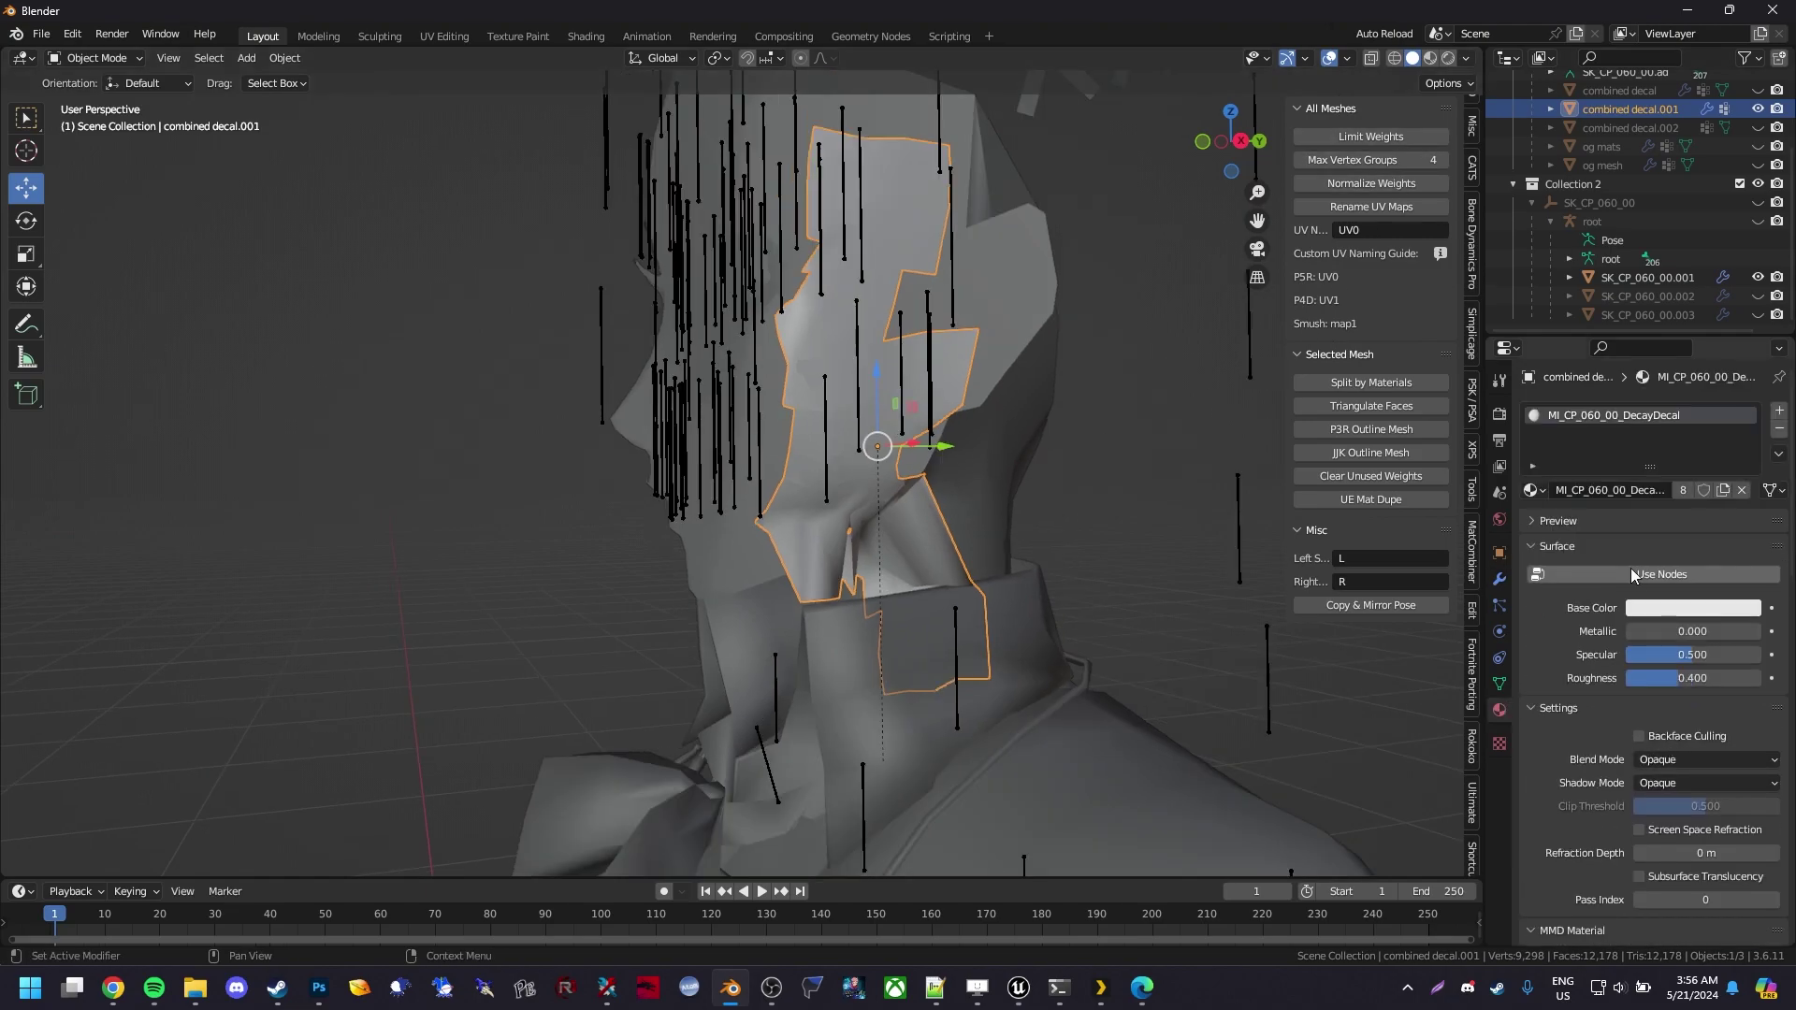
click(1633, 703)
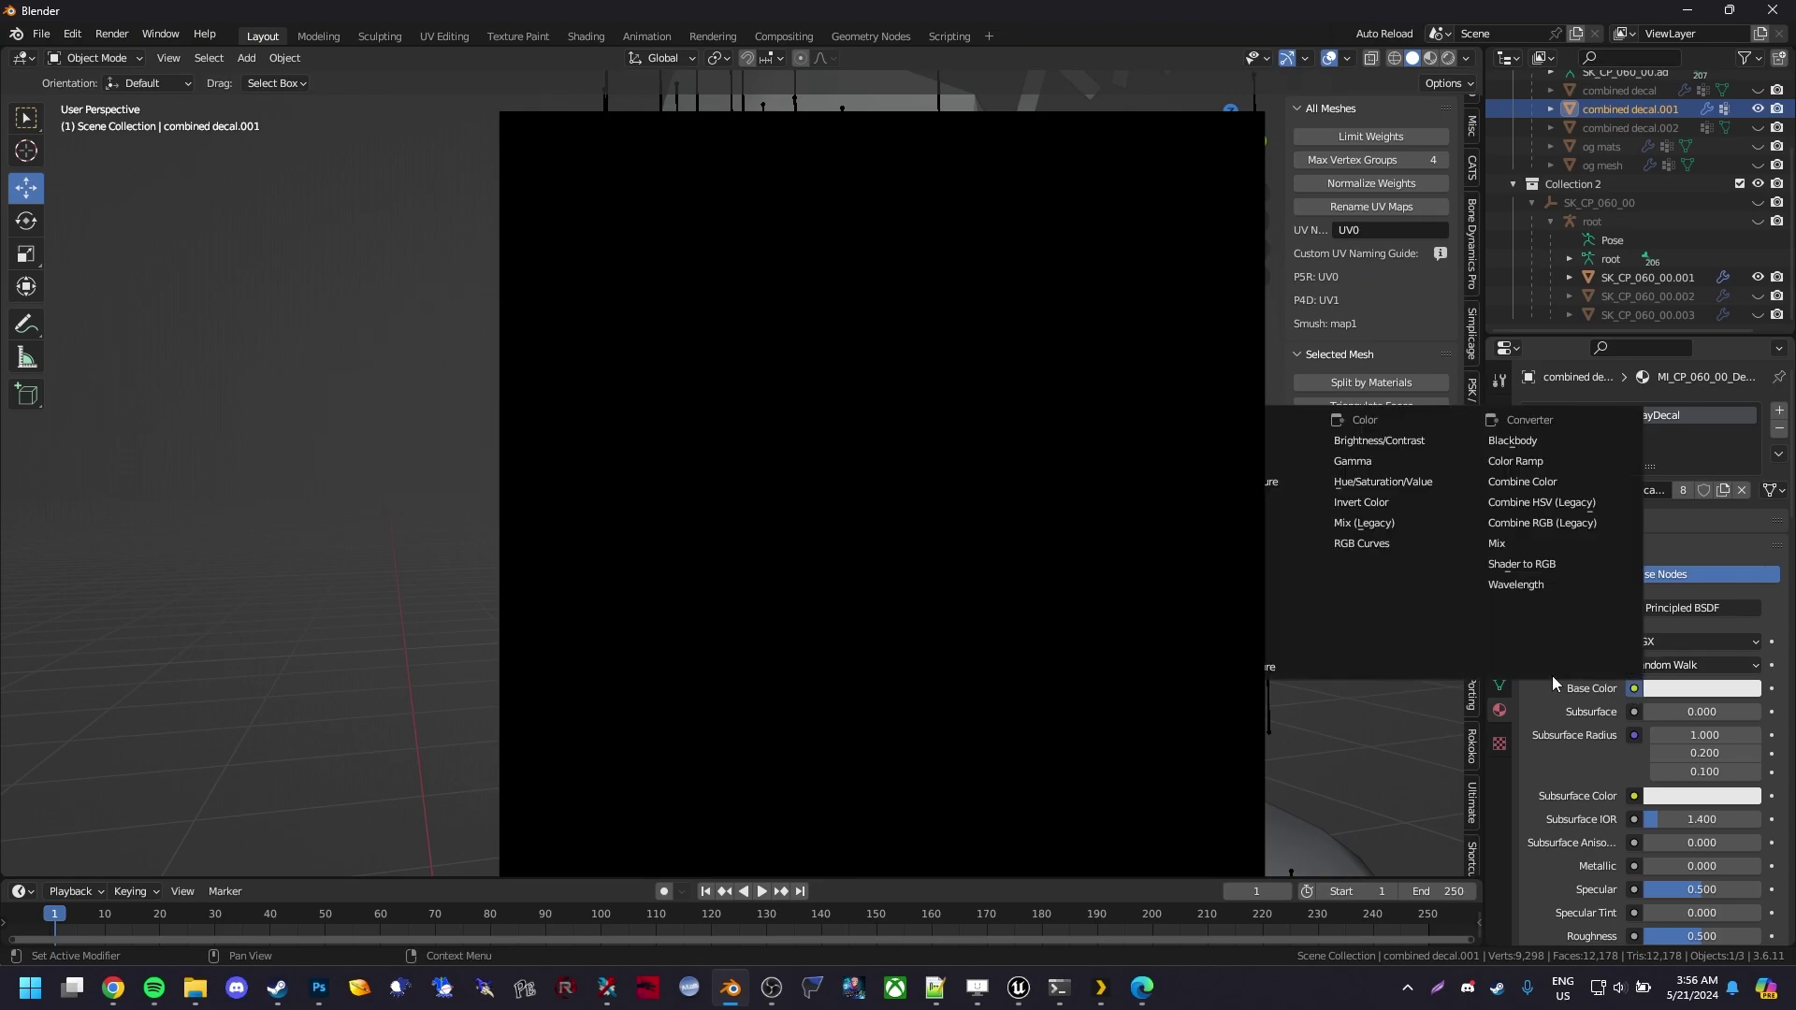
click(1296, 523)
click(1726, 712)
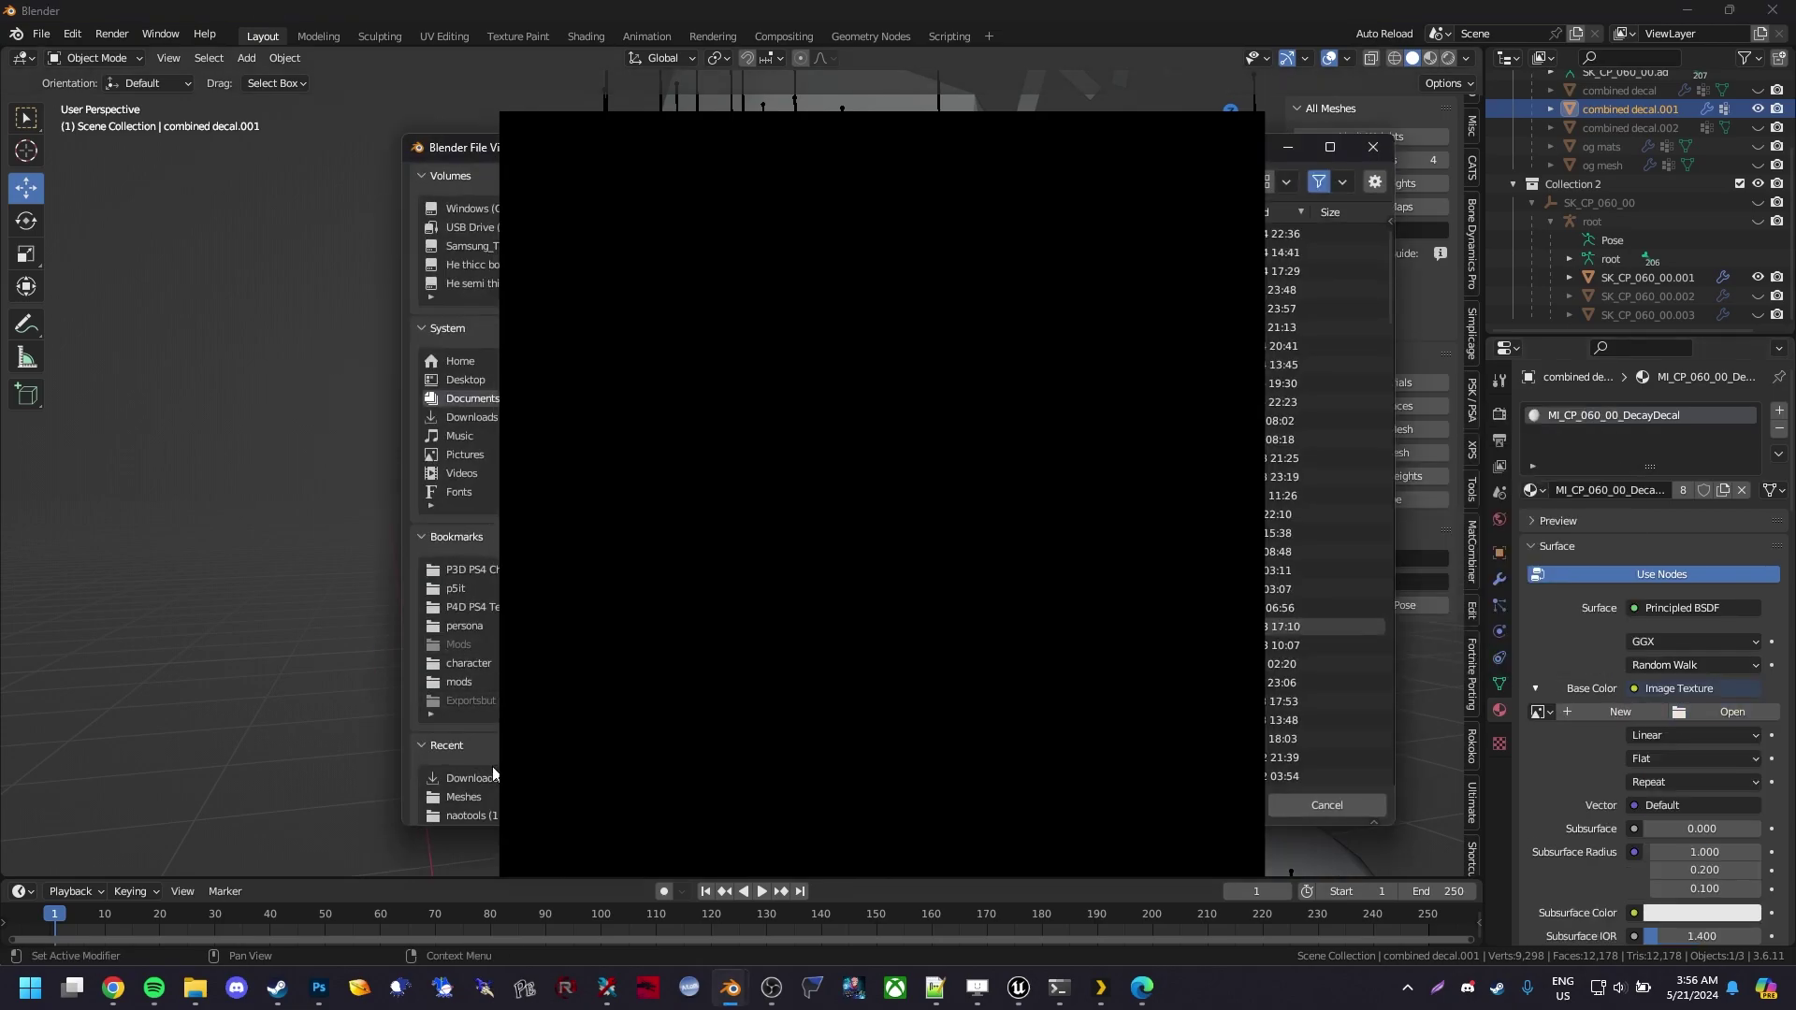
click(472, 778)
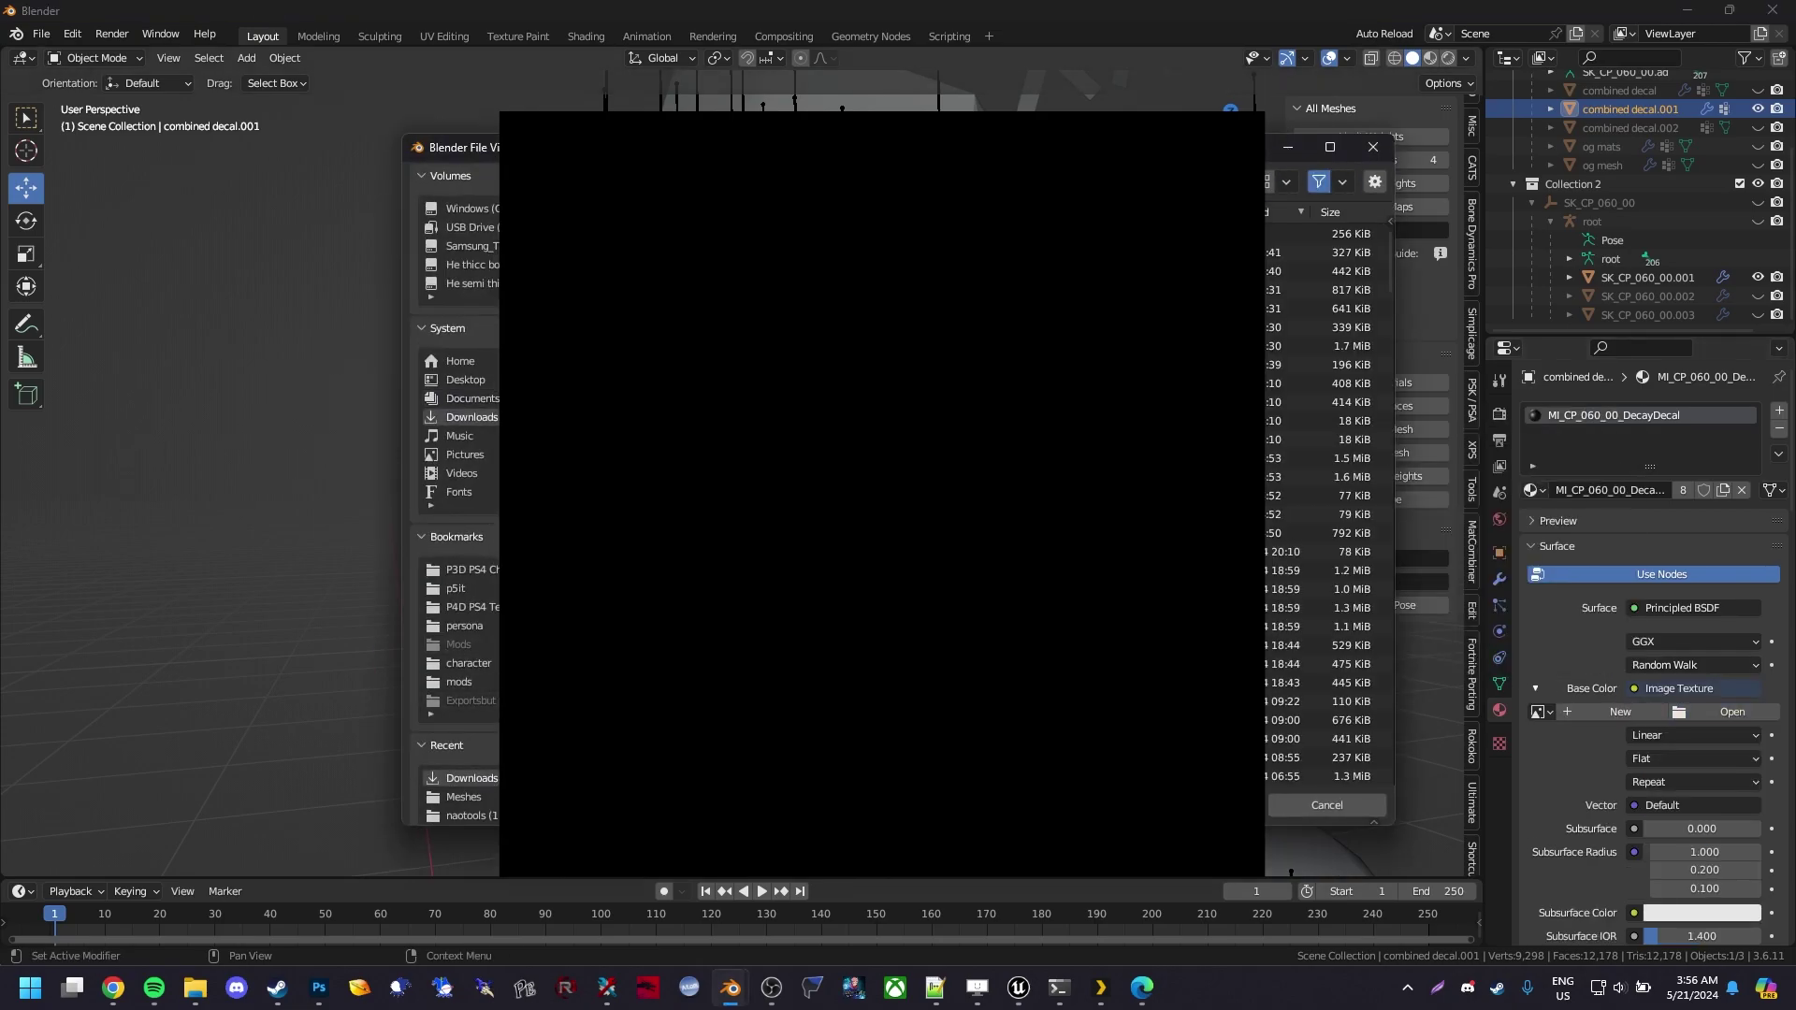
double_click(693, 234)
click(1038, 552)
middle_drag(935, 561, 1014, 524)
click(939, 524)
key(z)
key(z)
middle_drag(1137, 524, 1063, 529)
Undo the decal texture assignment and the preceding shape and Shrinkwrap edits to combined decal.001
key(Tab)
key(ctrl+z)
key(ctrl+z)
key(ctrl+z)
key(ctrl+z)
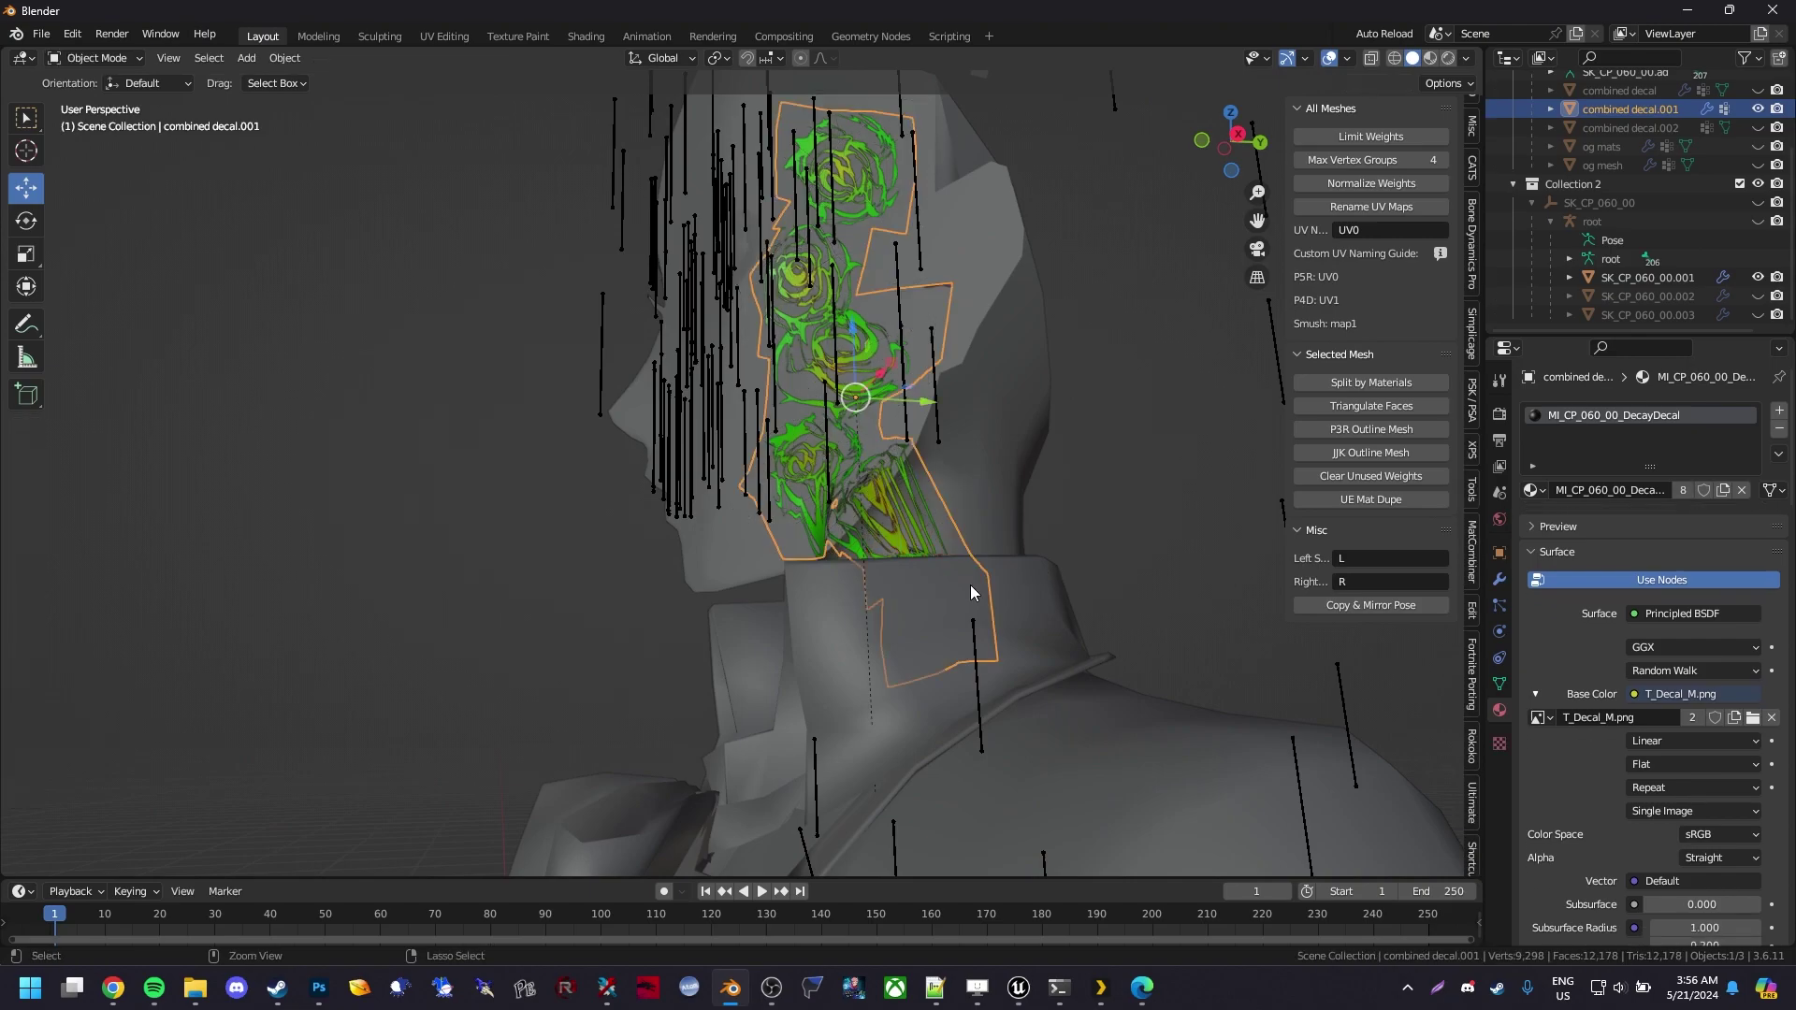
key(ctrl+z)
key(ctrl+z)
key(ctrl+z)
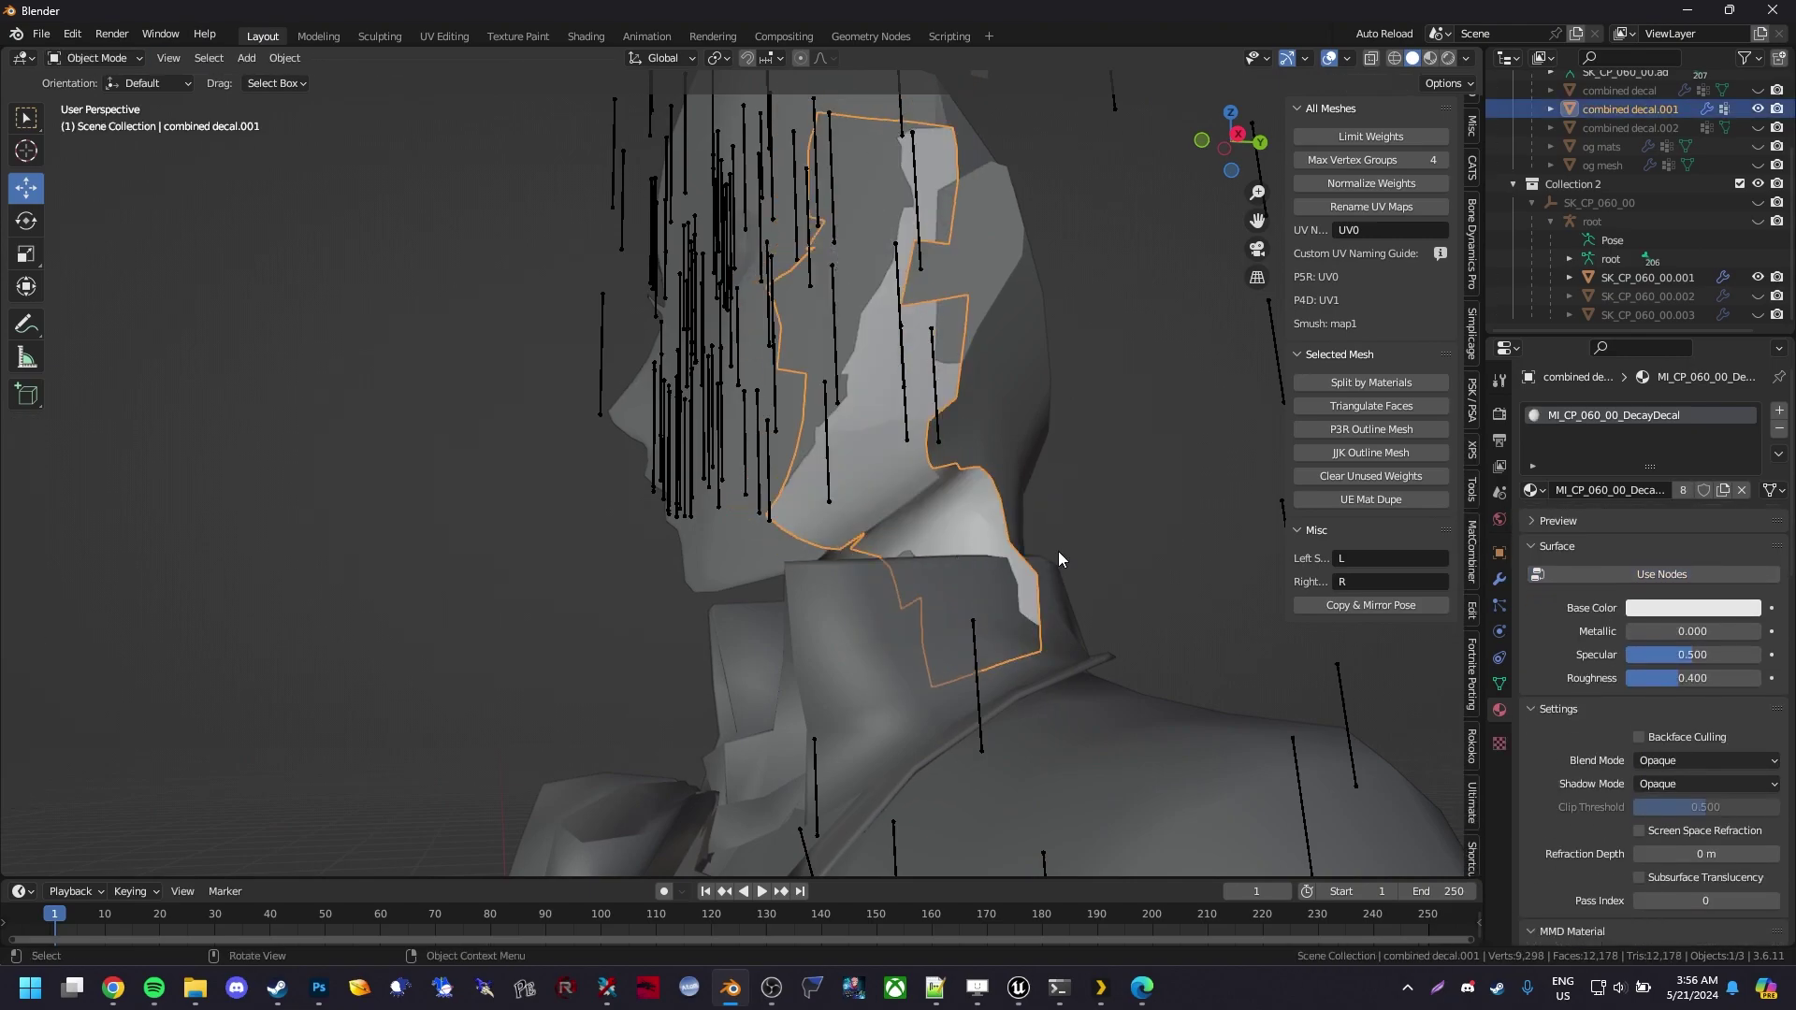
Set the Shrinkwrap of combined decal.001 to Outside Surface, target the SK_CP_060_00.001 body mesh and adjust the offset
click(1500, 579)
click(1684, 559)
click(1674, 642)
drag(1674, 606, 1712, 606)
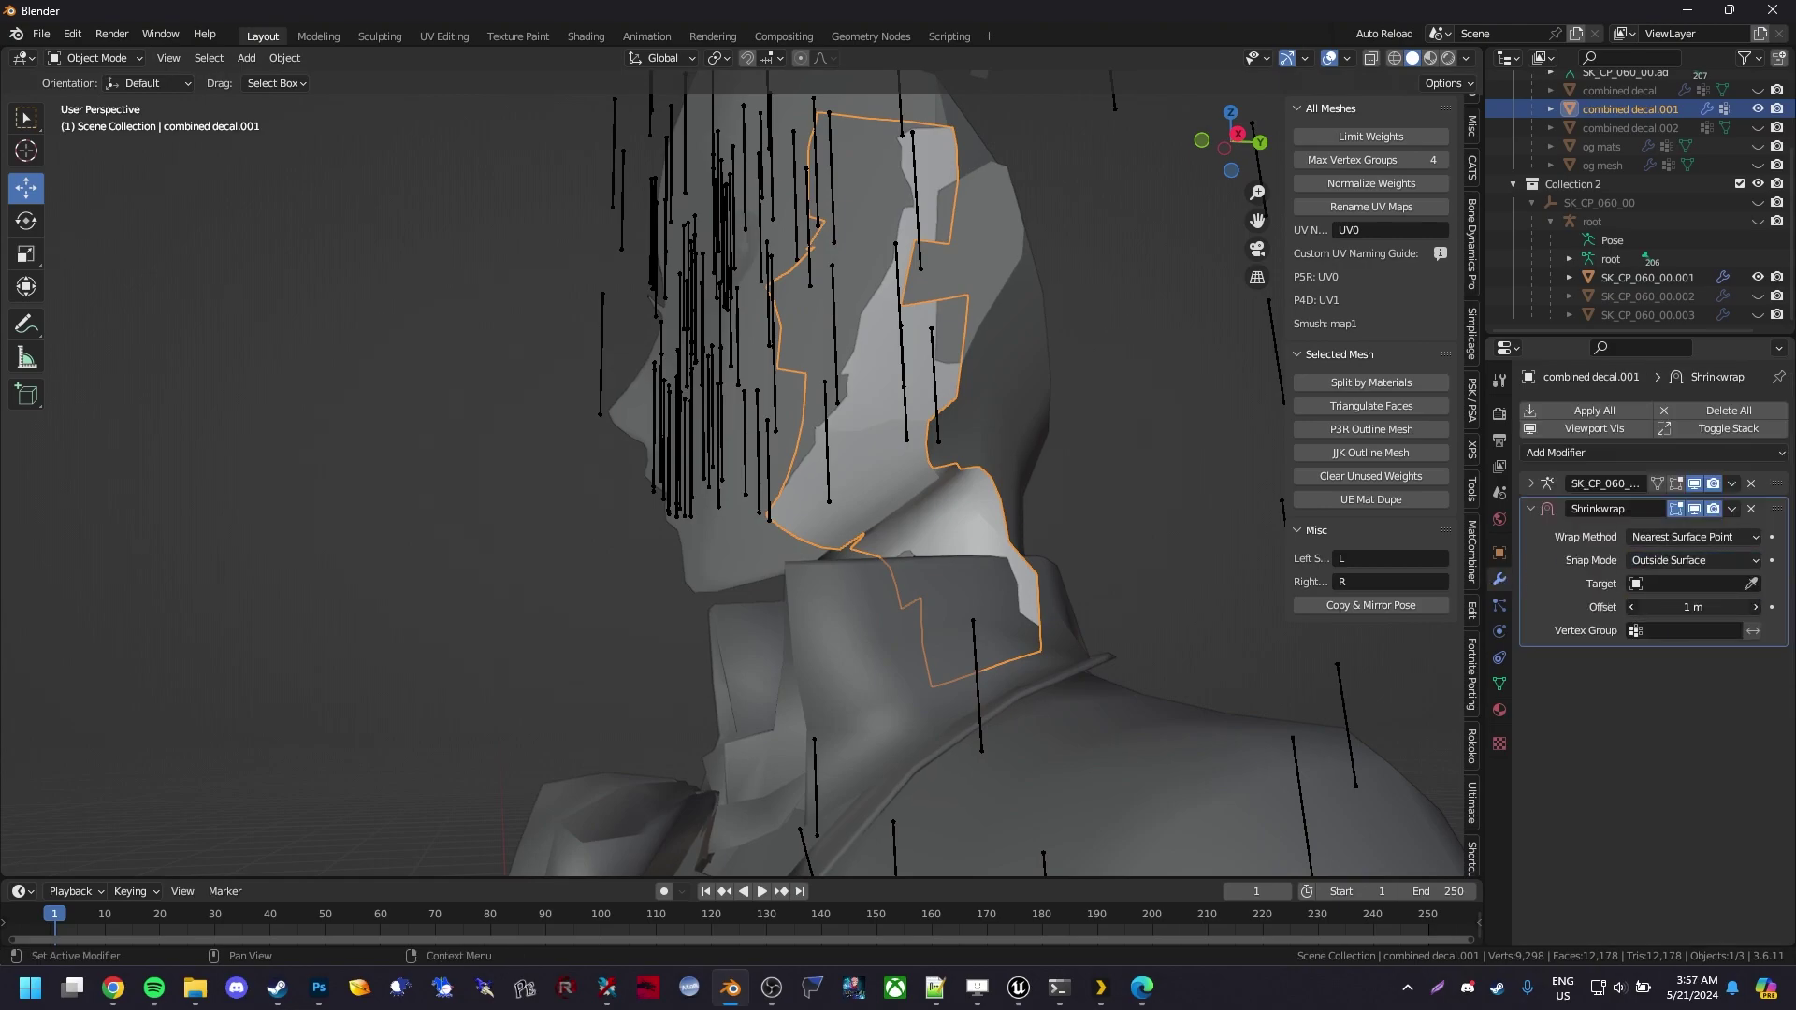
click(1751, 582)
click(1078, 373)
mouse_move(1678, 606)
mouse_down()
mouse_move(1632, 606)
mouse_move(1679, 606)
mouse_up()
Enable nodes on the MI_CP_060_00_DecayDecal material and use T_Decal_M.png from the Downloads folder as its Base Color texture
click(1498, 711)
click(1662, 578)
click(1634, 690)
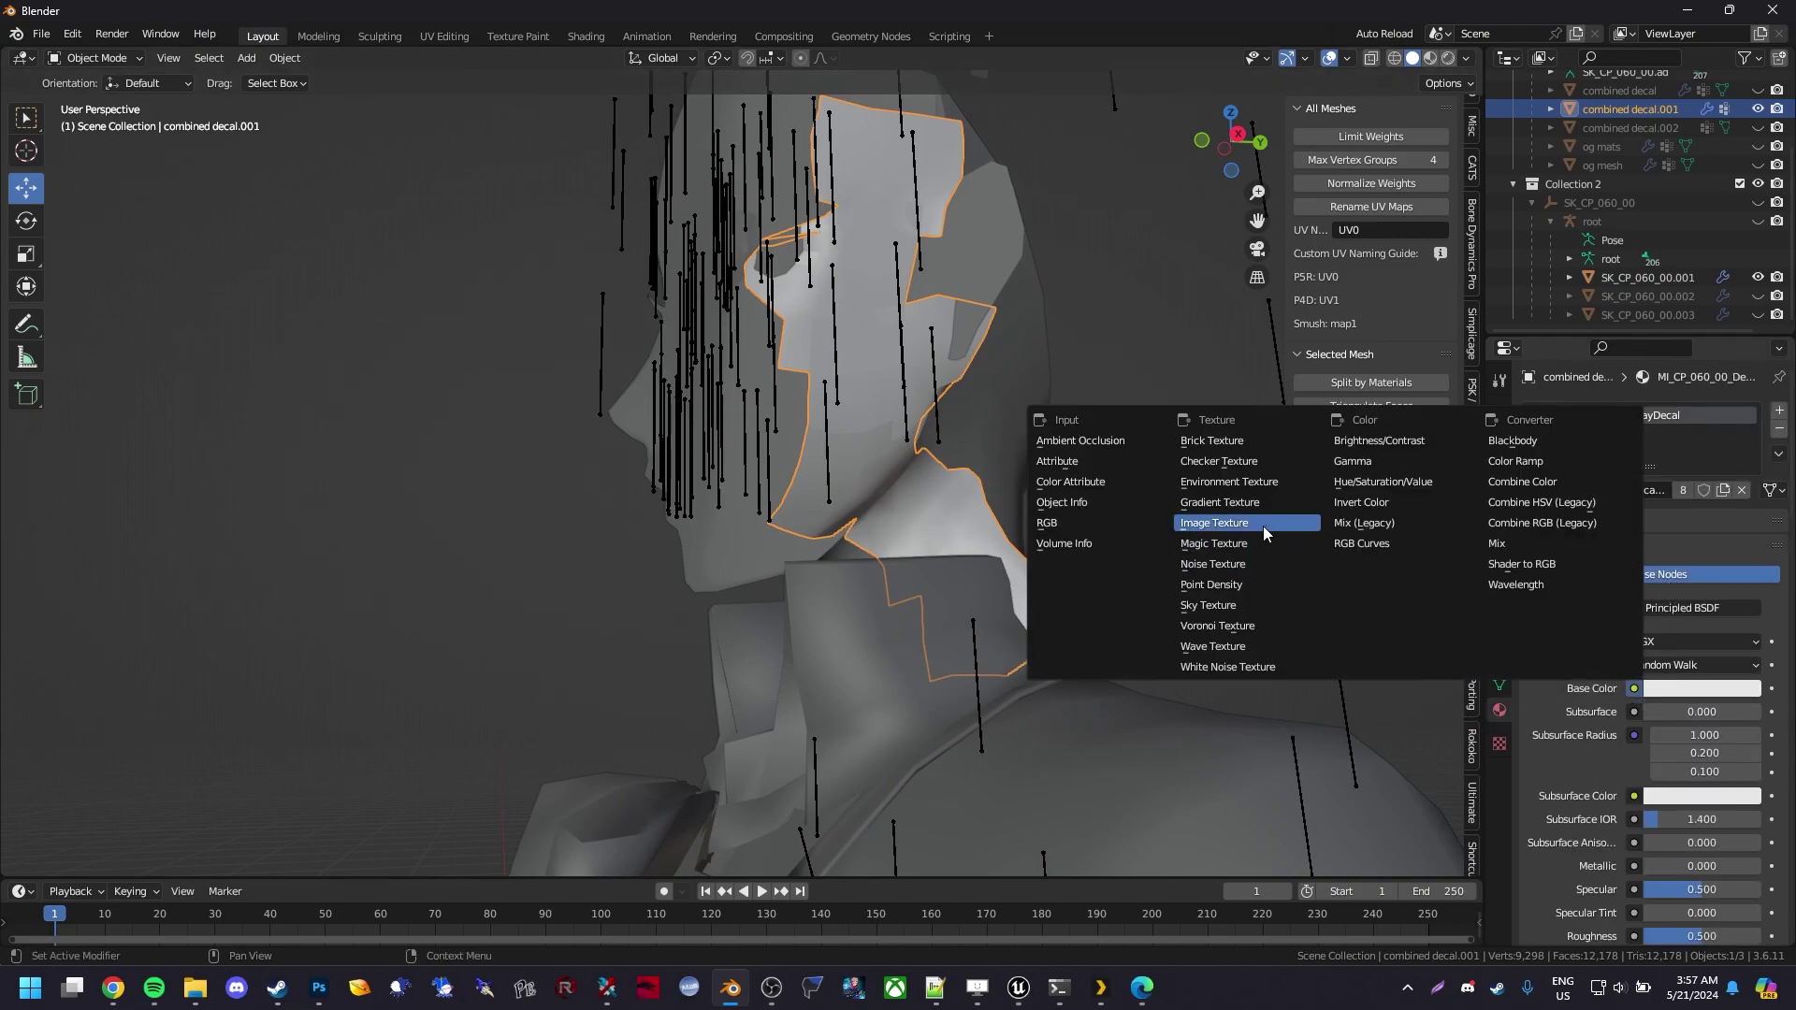
click(1262, 526)
click(1715, 709)
click(475, 417)
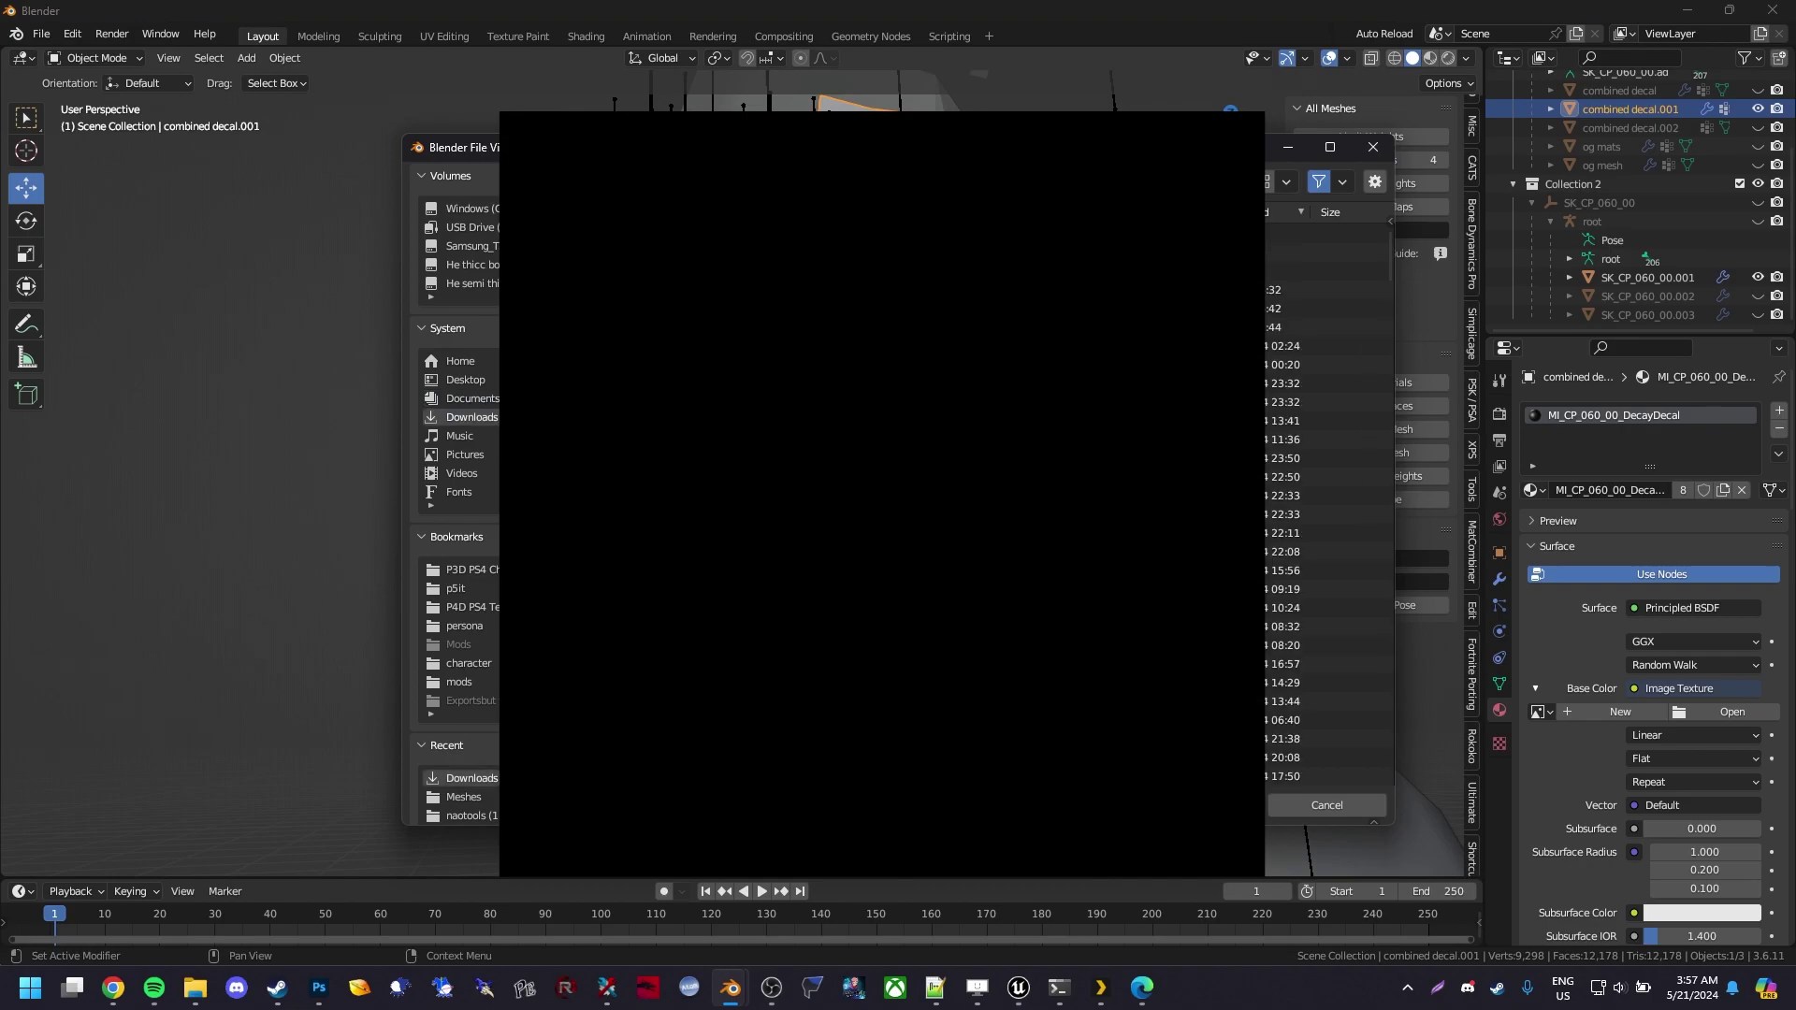
click(1341, 183)
click(1283, 213)
double_click(1270, 234)
middle_drag(1270, 281, 1328, 308)
click(1278, 283)
middle_drag(1263, 407, 1343, 428)
Try Flat viewport lighting to check the decal, and restore Studio lighting
click(1466, 58)
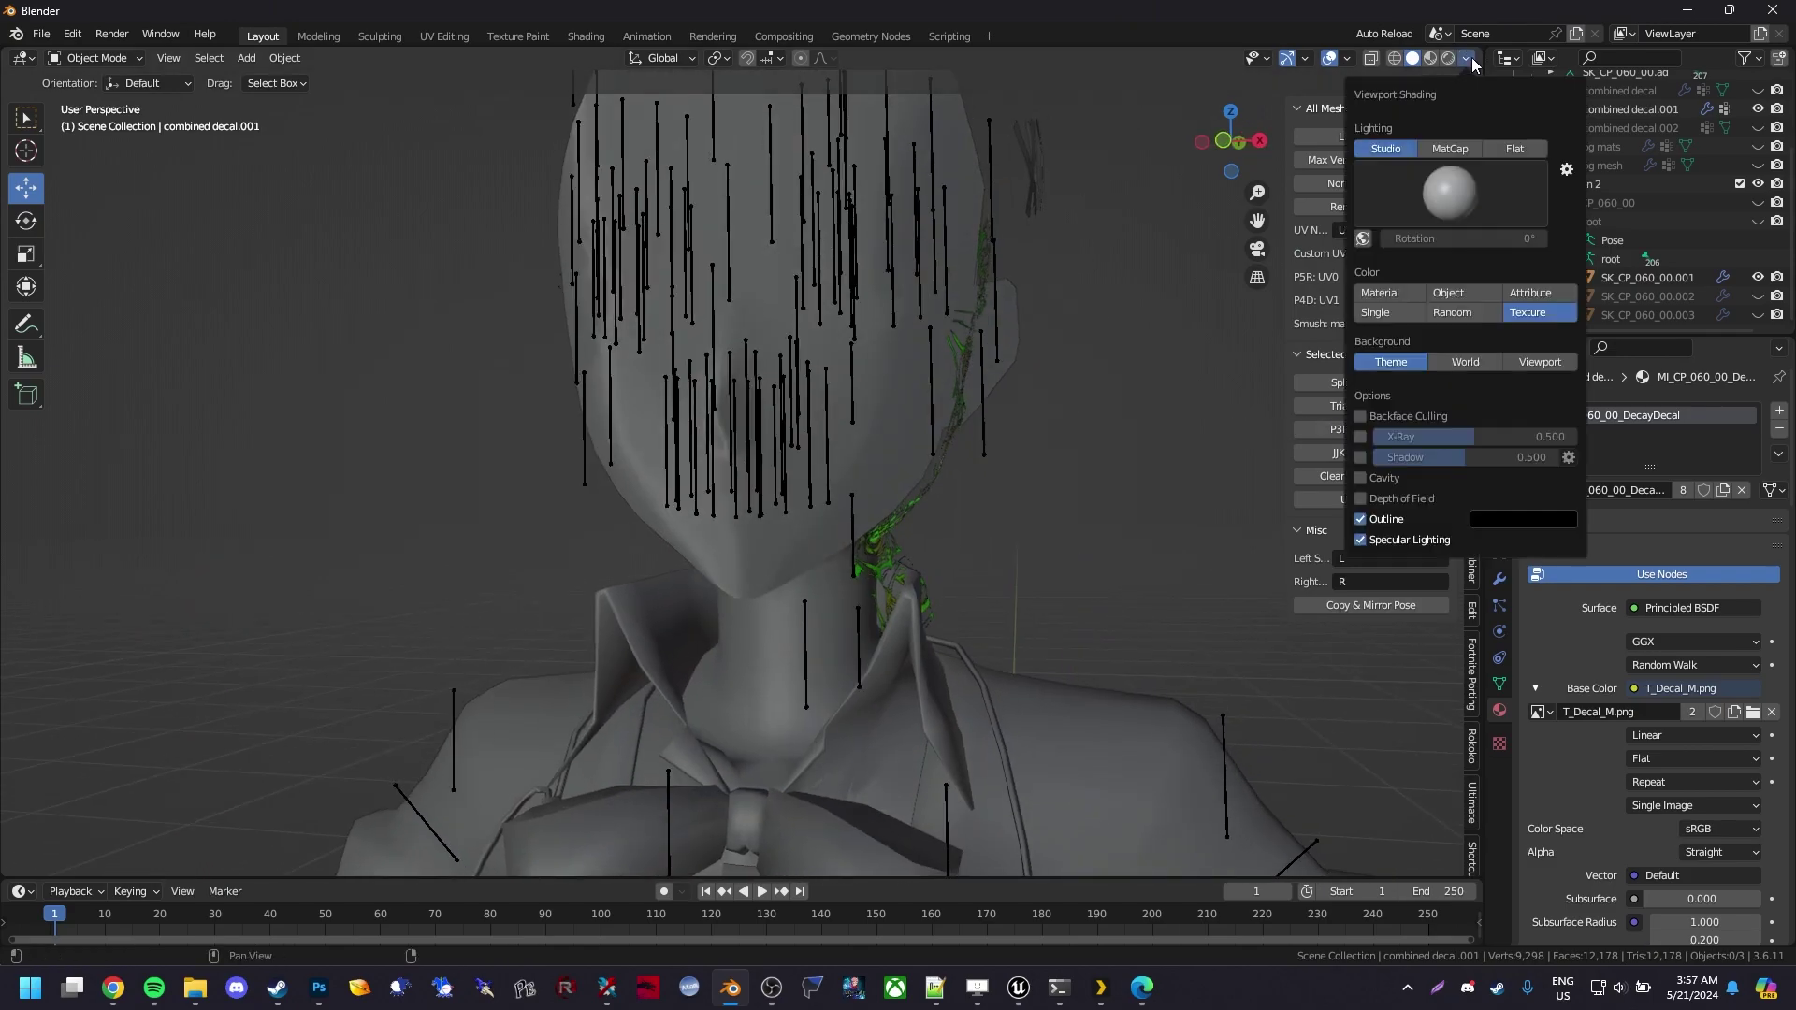
click(1507, 152)
middle_drag(1066, 345, 935, 351)
click(1469, 60)
click(1393, 147)
middle_drag(1042, 322, 1186, 329)
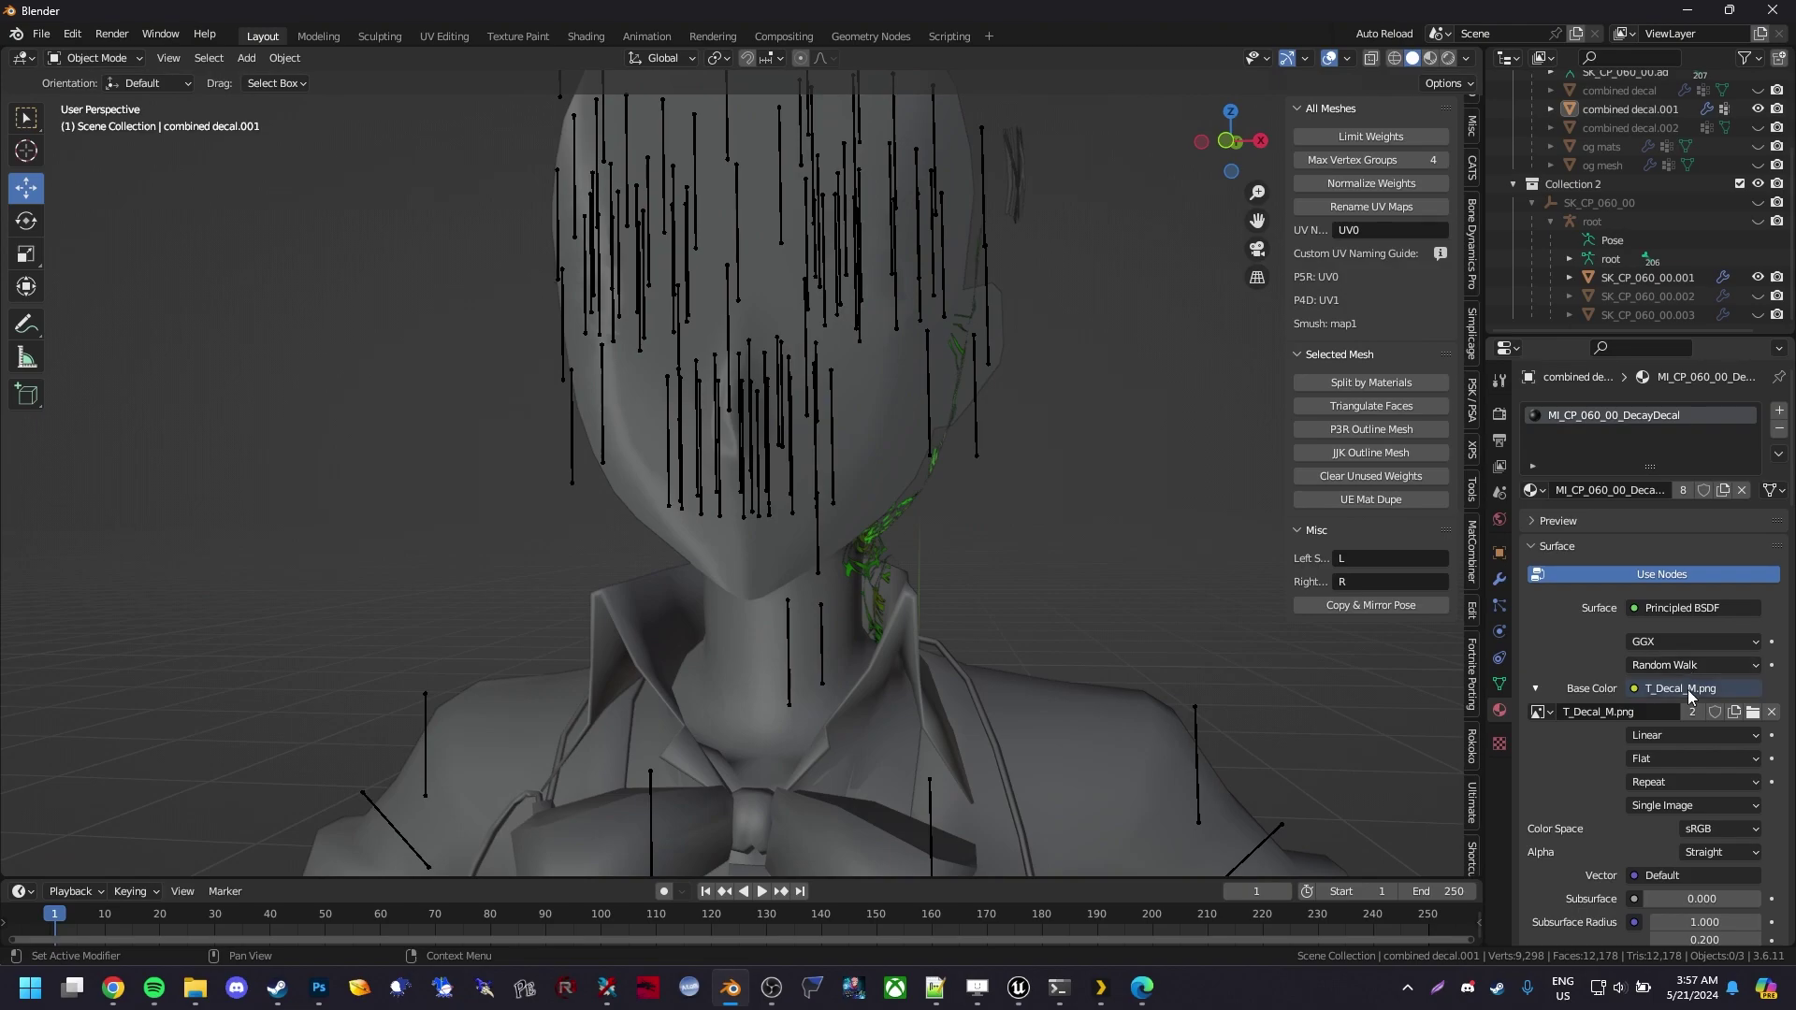
Set the Shrinkwrap offset of combined decal.001 to 0.07 m
click(1499, 580)
drag(1666, 608, 1641, 607)
mouse_move(1076, 524)
middle_down()
mouse_move(963, 463)
mouse_move(911, 471)
mouse_move(1042, 498)
mouse_move(766, 540)
mouse_move(670, 530)
mouse_move(688, 398)
mouse_move(794, 423)
mouse_move(678, 499)
mouse_move(748, 538)
middle_up()
Select the lower neck vertices of combined decal.001 around the collar in Edit Mode and delete them
click(785, 595)
key(Tab)
key(shift+z)
mouse_move(1036, 819)
shift+mouse_down()
mouse_move(810, 670)
mouse_move(874, 715)
shift+mouse_up()
key(shift+z)
key(g)
key(x)
key(ctrl+z)
right_click(911, 737)
click(916, 940)
right_click(961, 671)
key(Tab)
middle_drag(1063, 759, 952, 525)
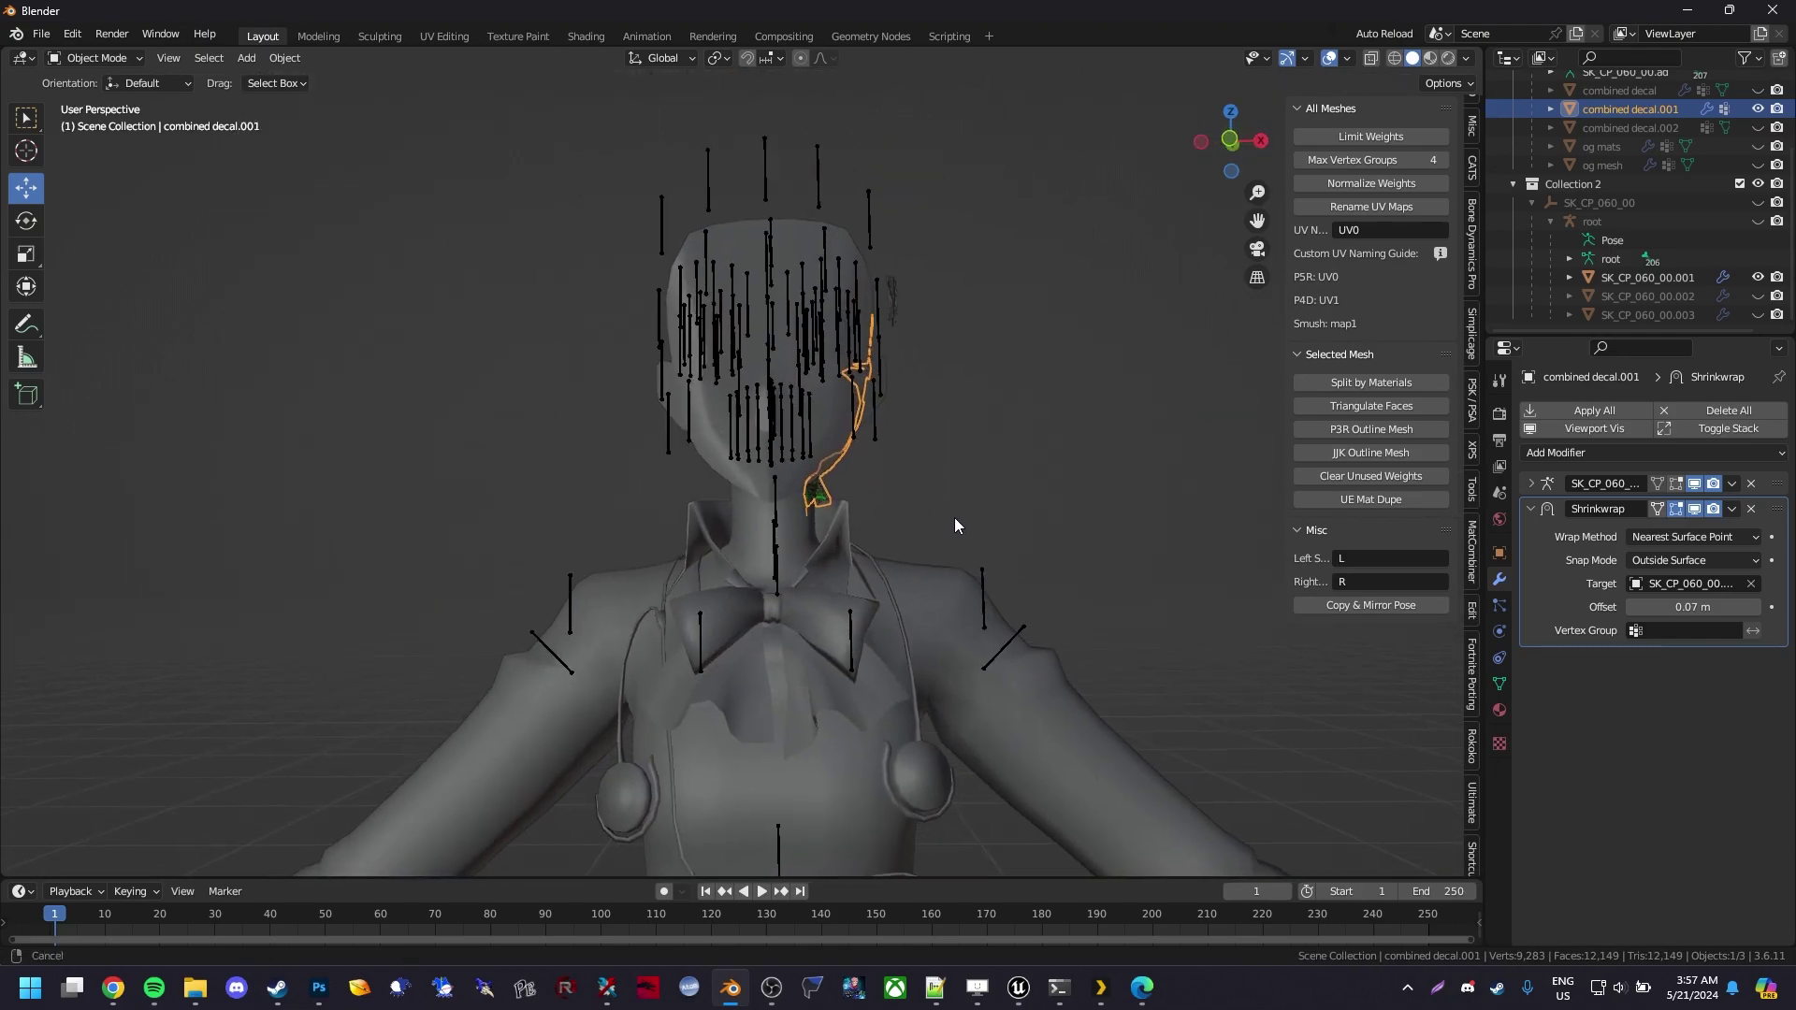
Apply all modifiers on combined decal.001 and add a new Armature modifier to it
scroll(1210, 475, down, 3)
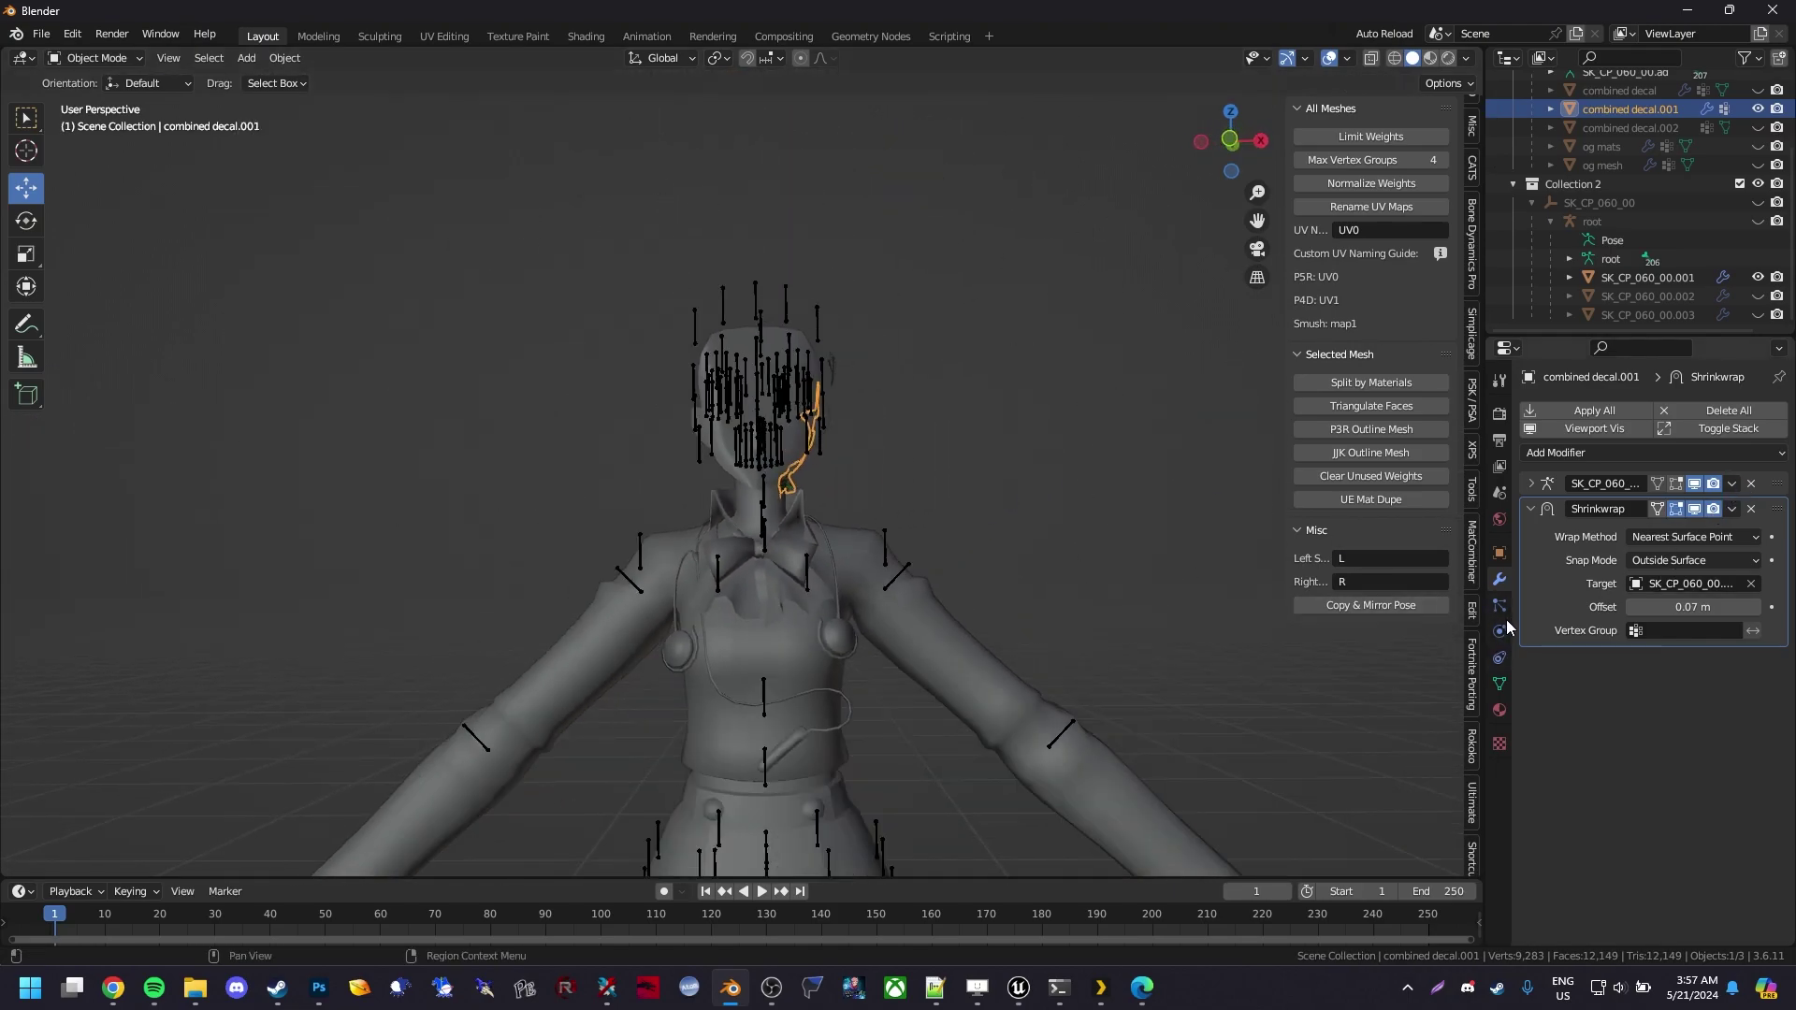
click(1591, 409)
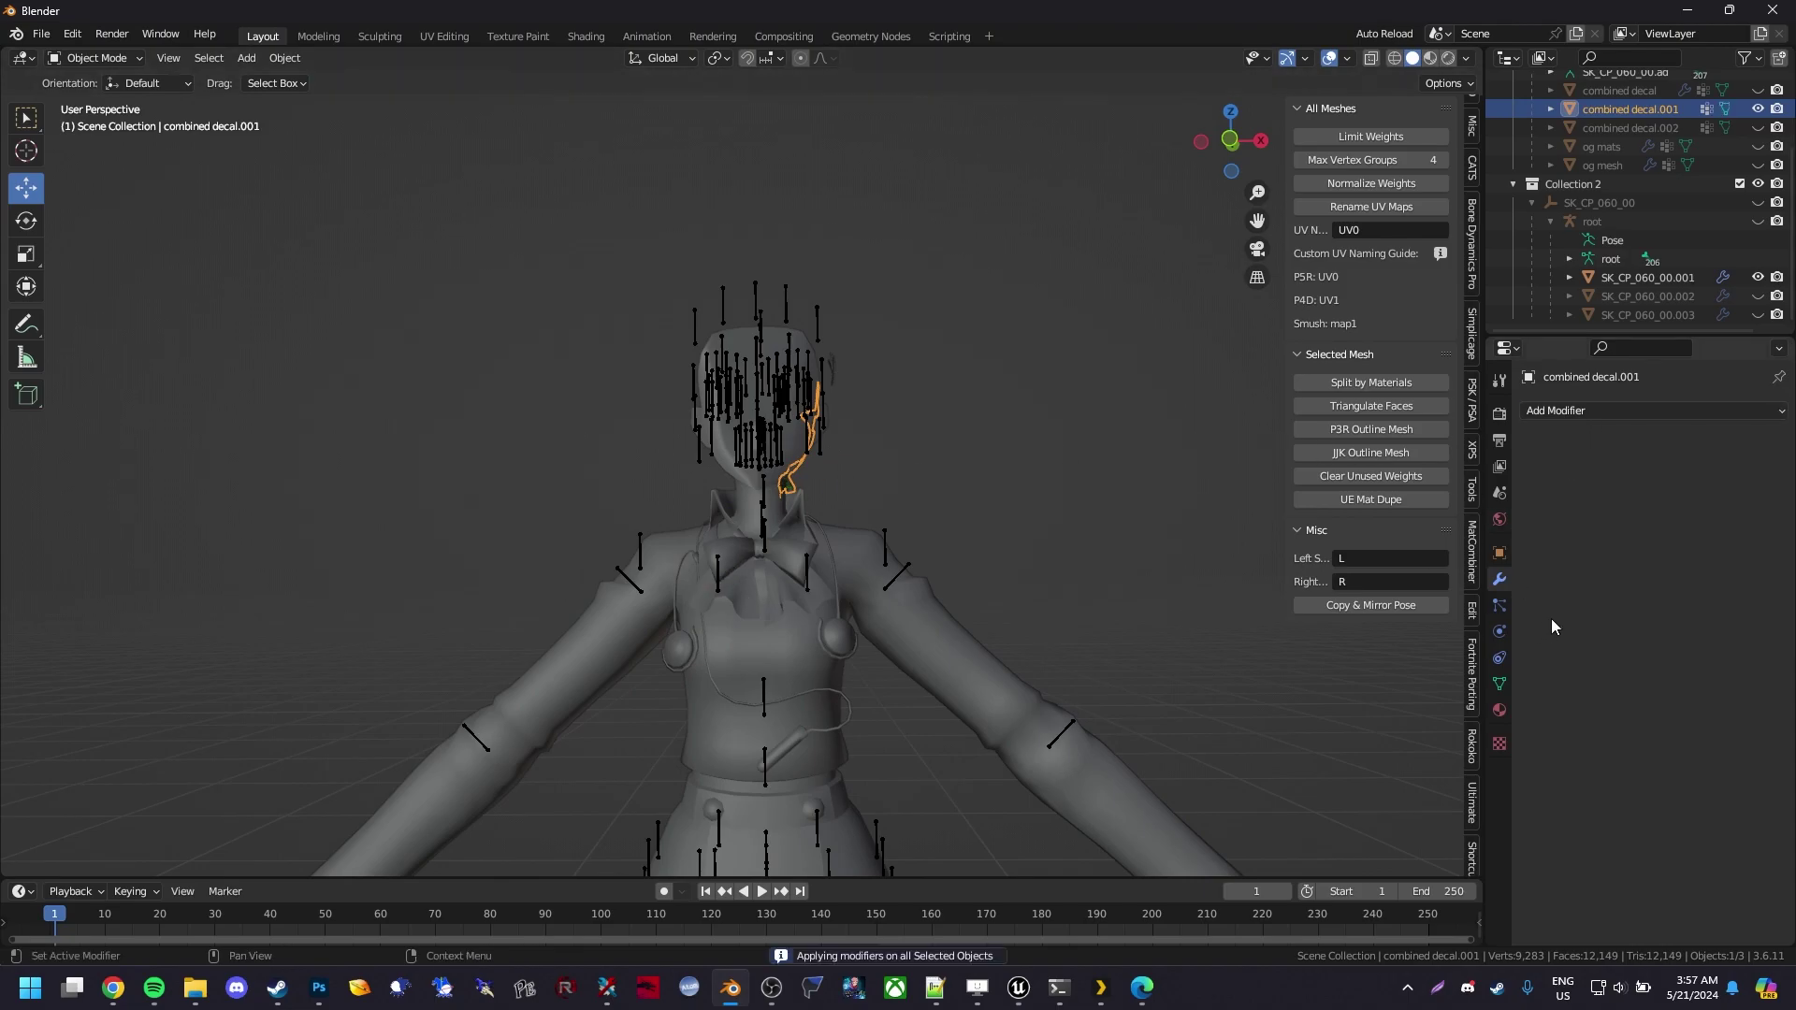
click(1611, 410)
click(1600, 471)
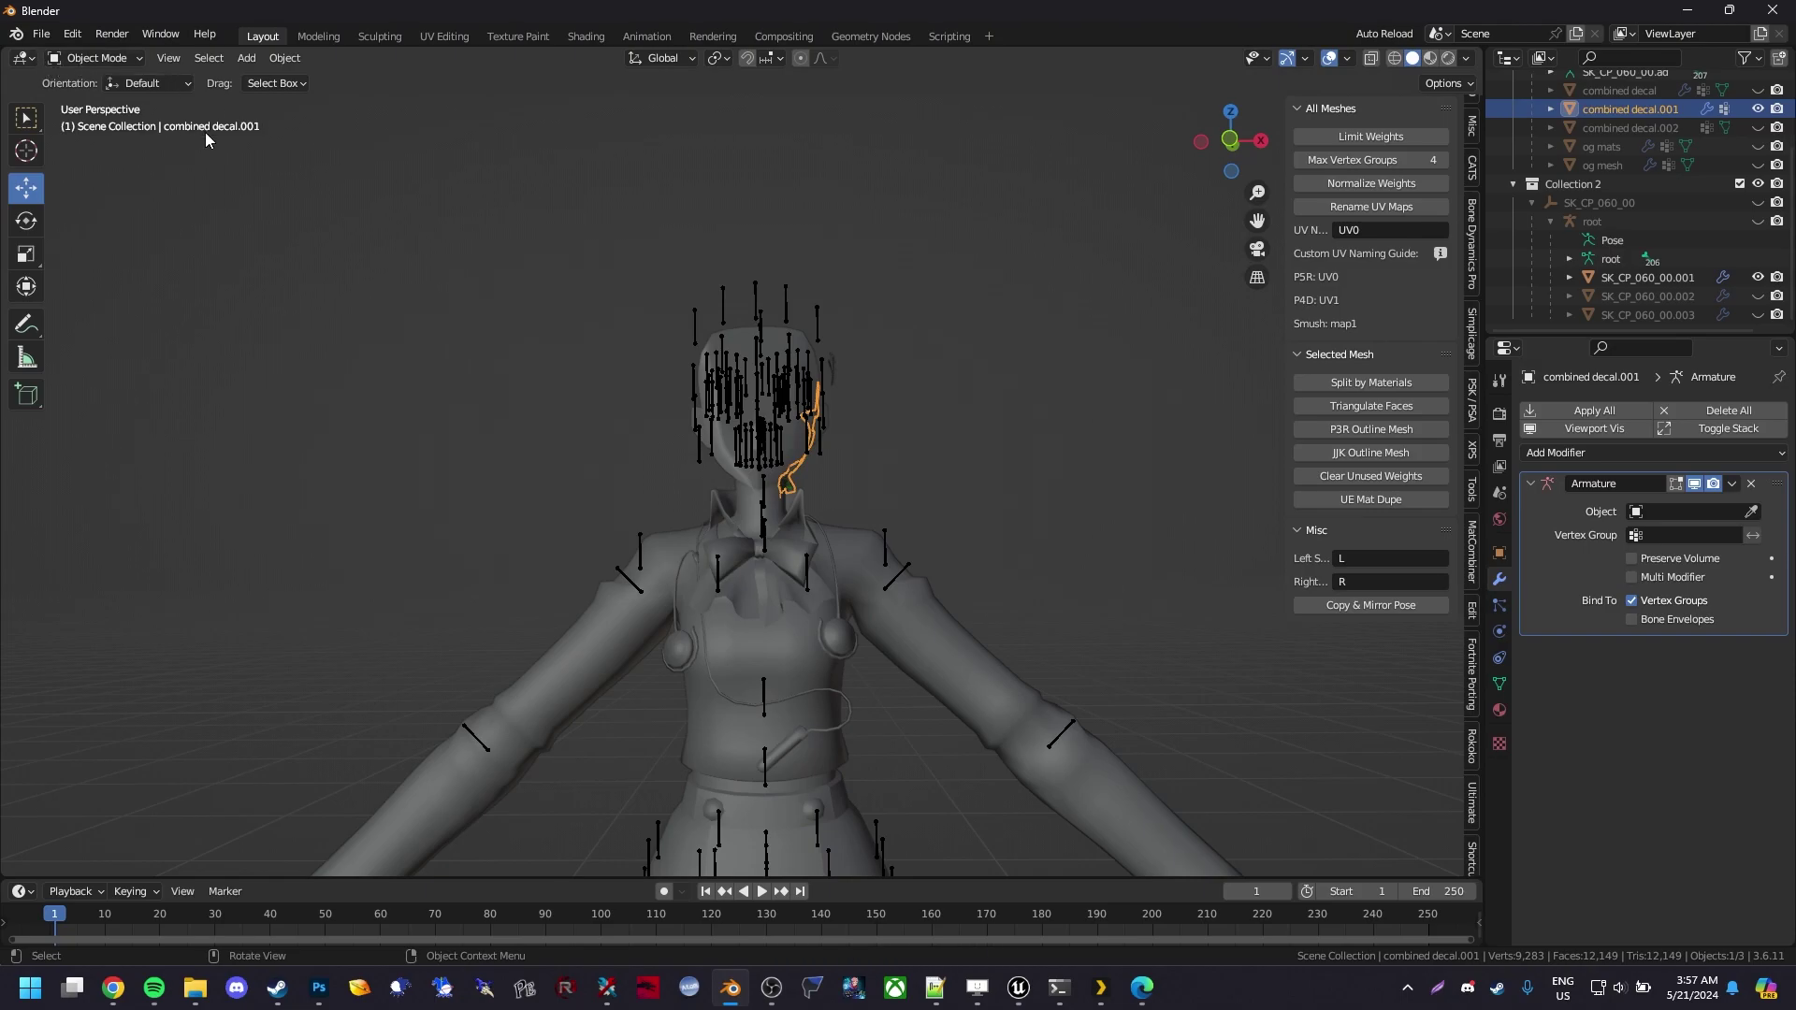
click(851, 543)
Delete all vertex groups from combined decal.001
middle_drag(879, 432, 809, 397)
click(810, 396)
click(810, 396)
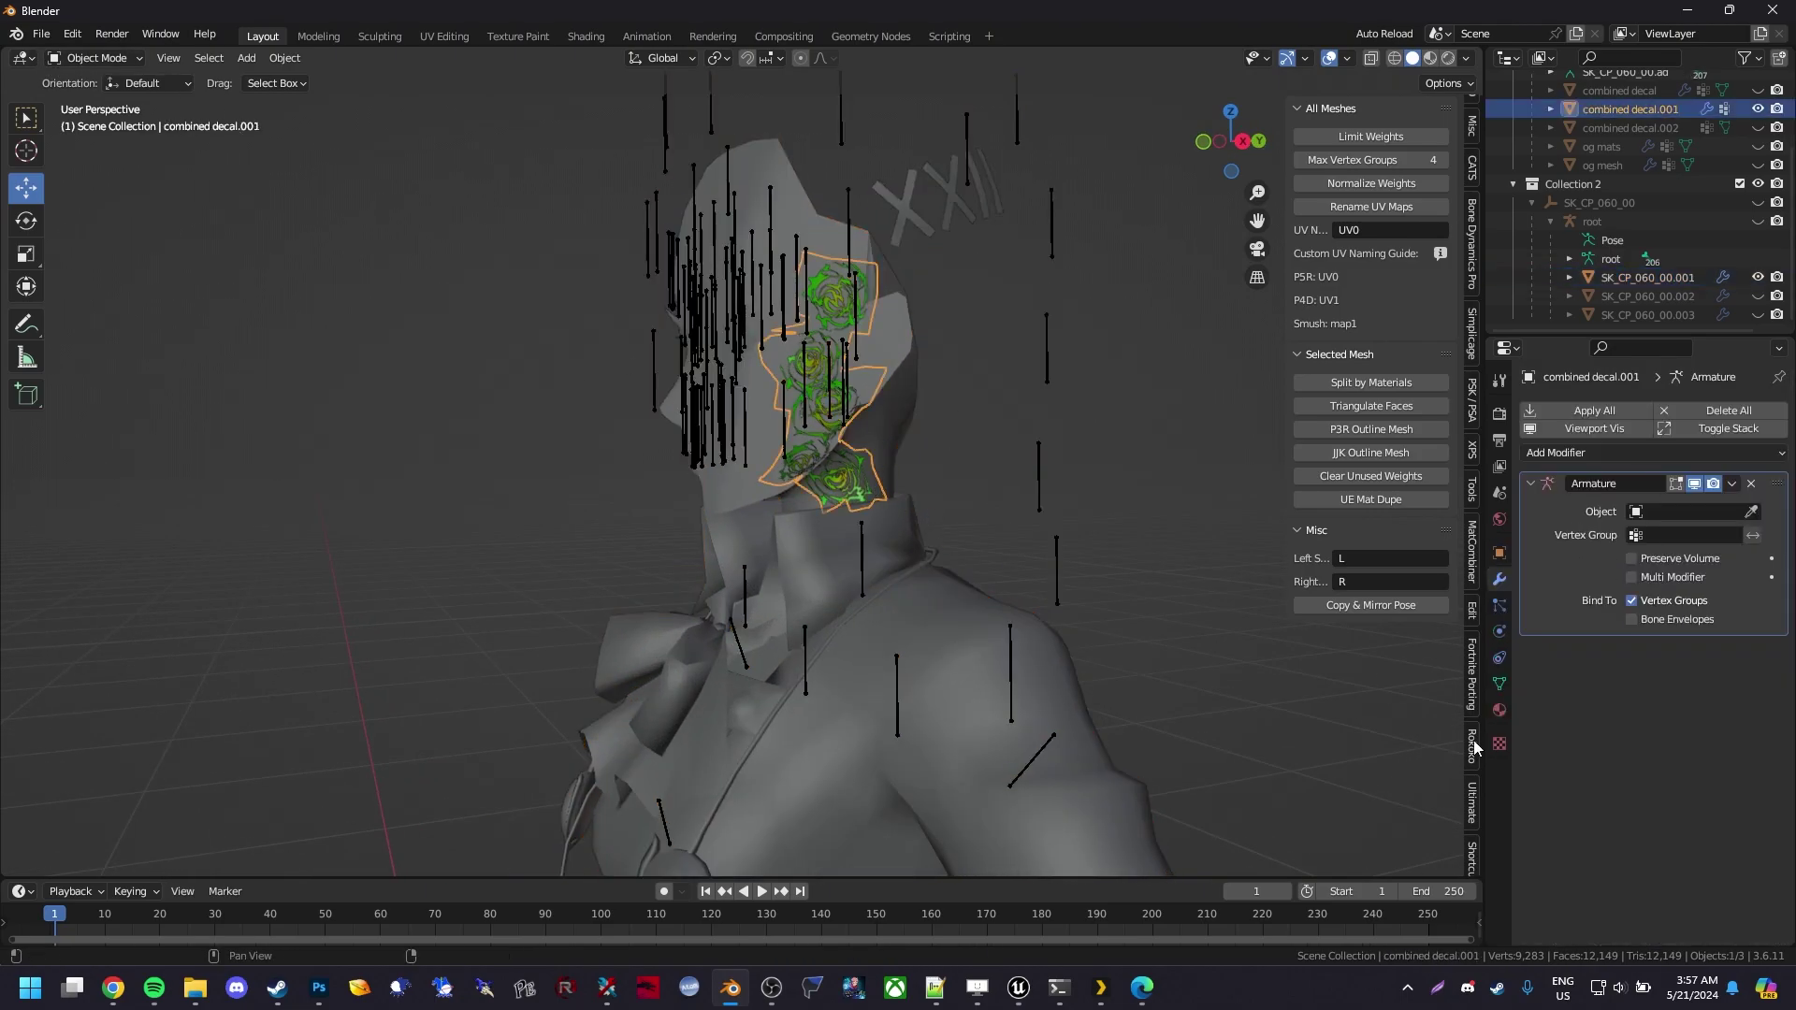
click(1499, 684)
click(1771, 513)
click(1704, 728)
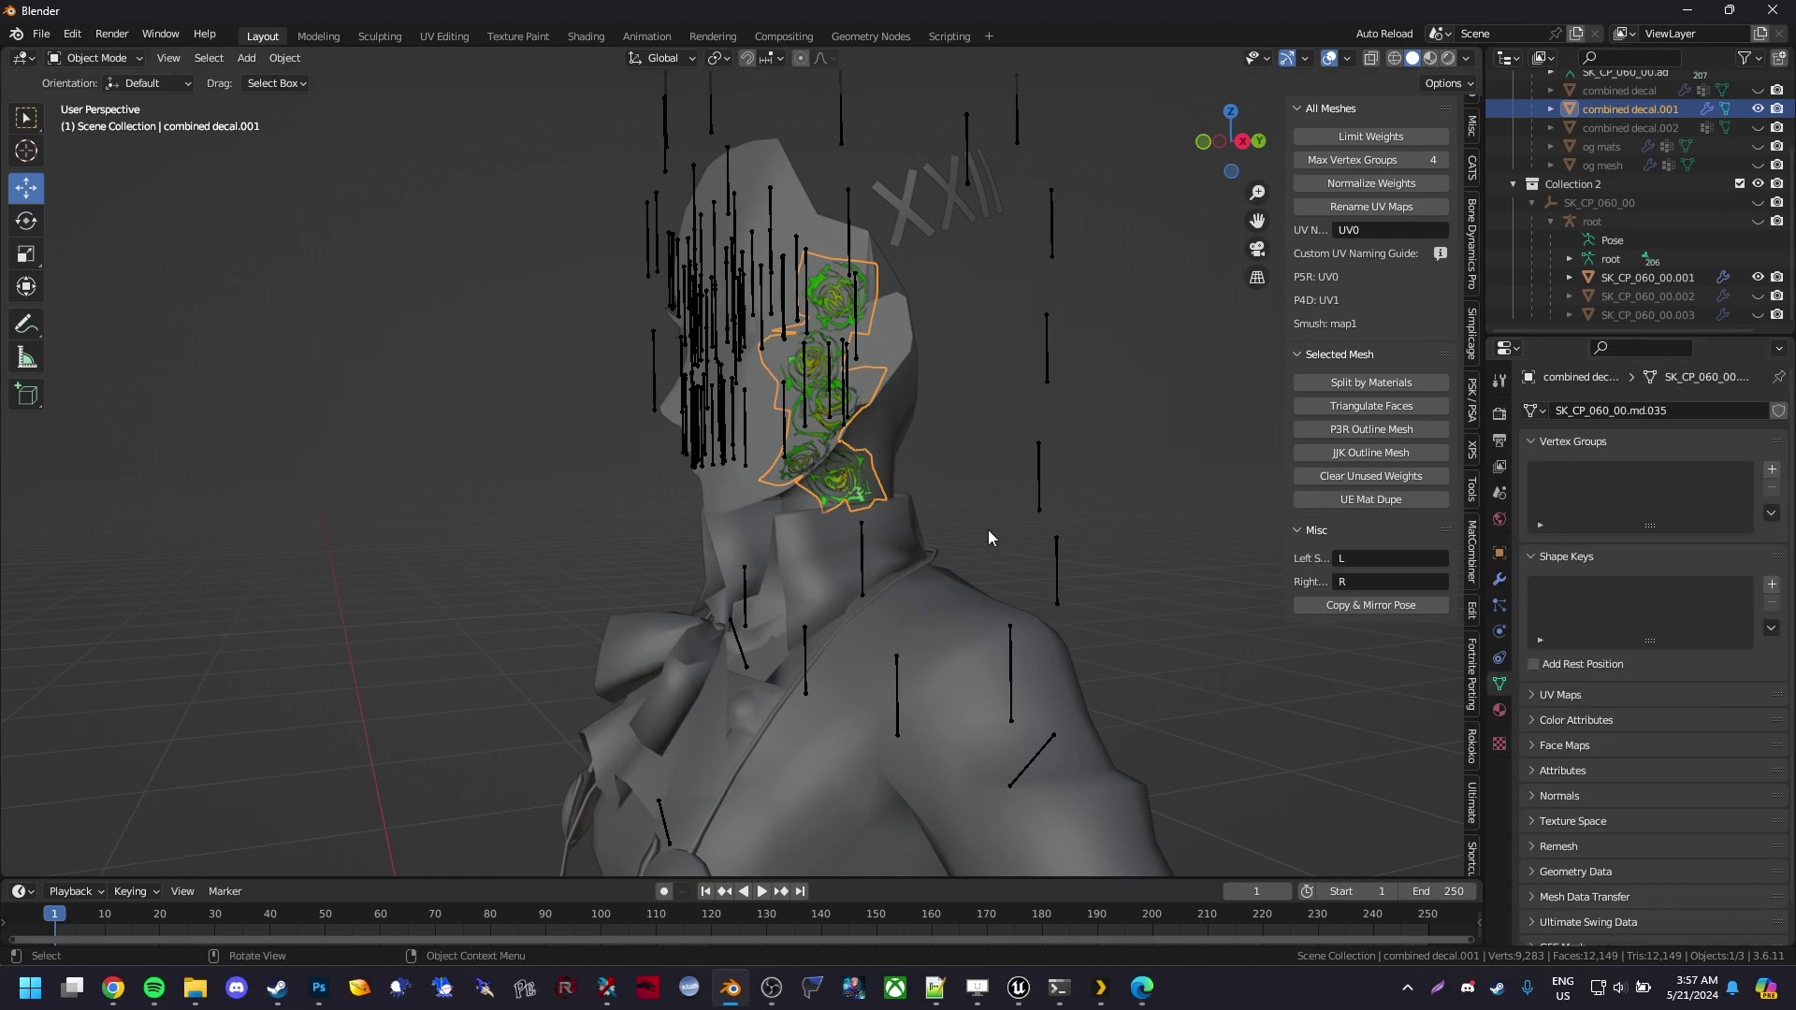
Transfer weights from the SK_CP_060_00.001 body mesh to combined decal.001 in Weight Paint mode, and return to Object Mode
click(777, 429)
shift+click(817, 398)
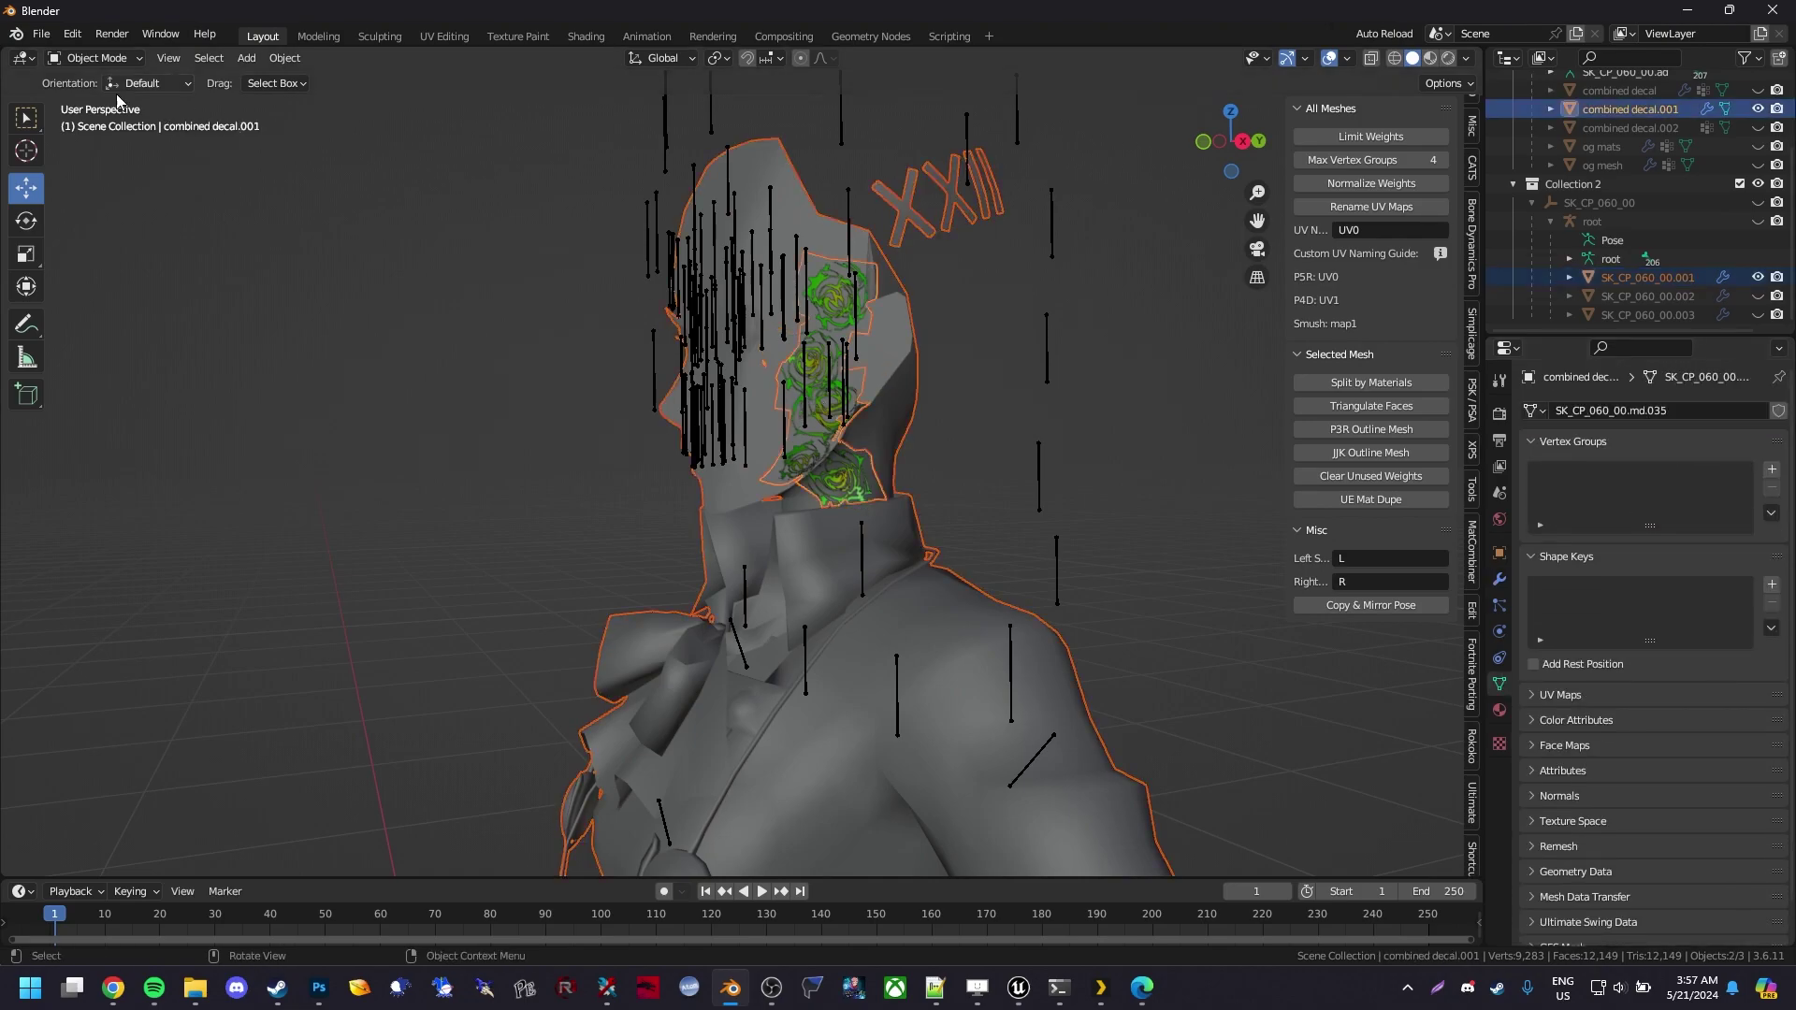
click(103, 59)
click(120, 162)
click(255, 58)
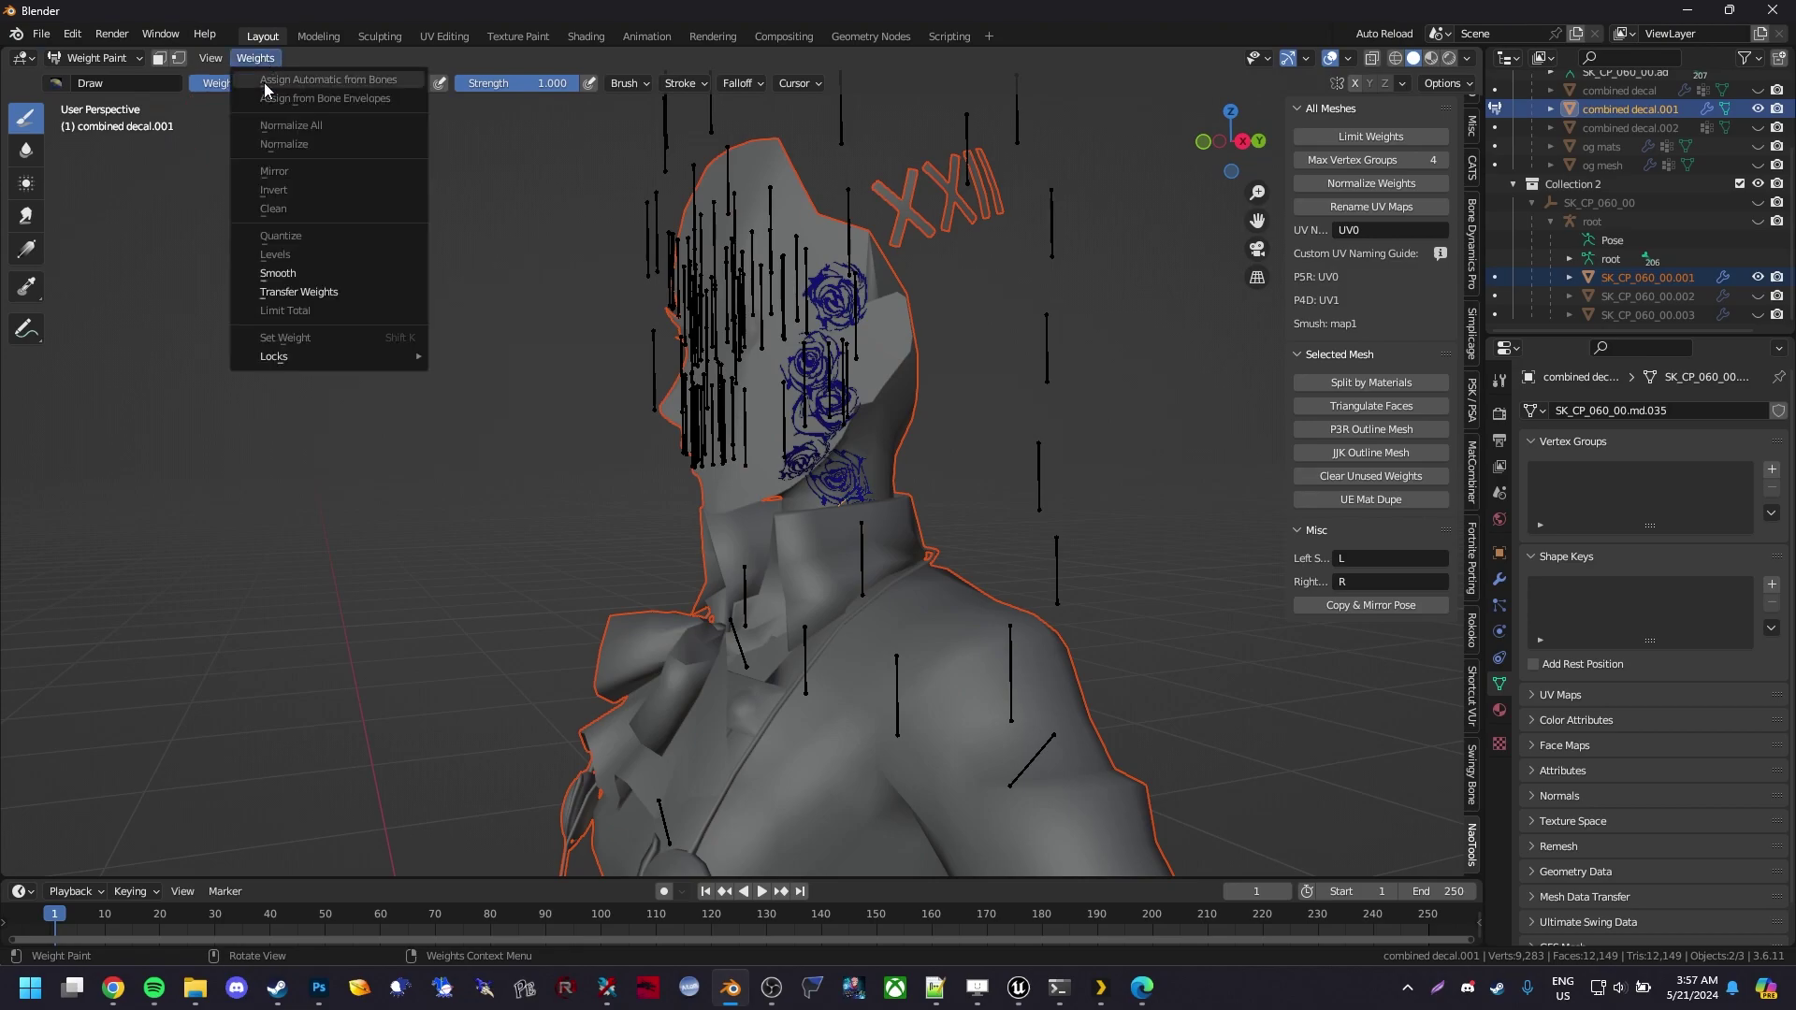
click(299, 293)
middle_drag(52, 399, 319, 286)
click(93, 58)
click(94, 78)
Unhide combined decal.002 and join combined decal.001 into it
scroll(1127, 404, down, 2)
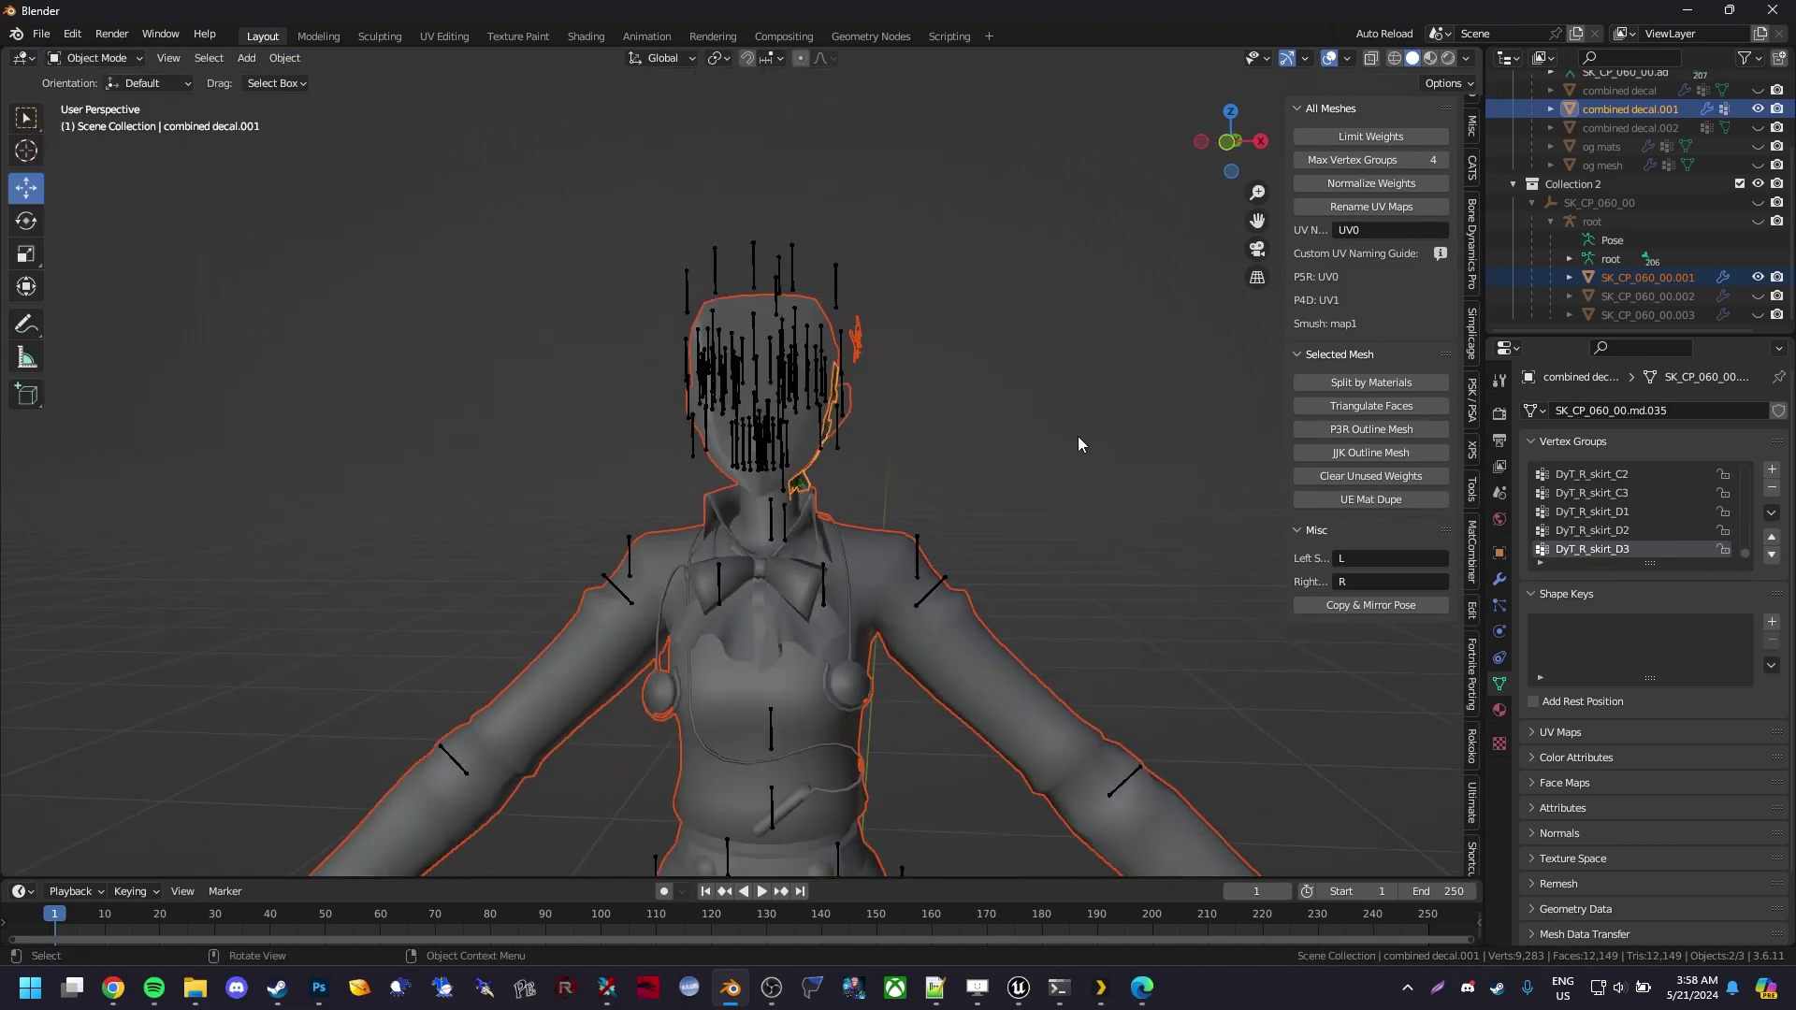
scroll(1603, 184, up, 2)
click(1759, 165)
click(1644, 149)
ctrl+click(1643, 165)
key(ctrl+j)
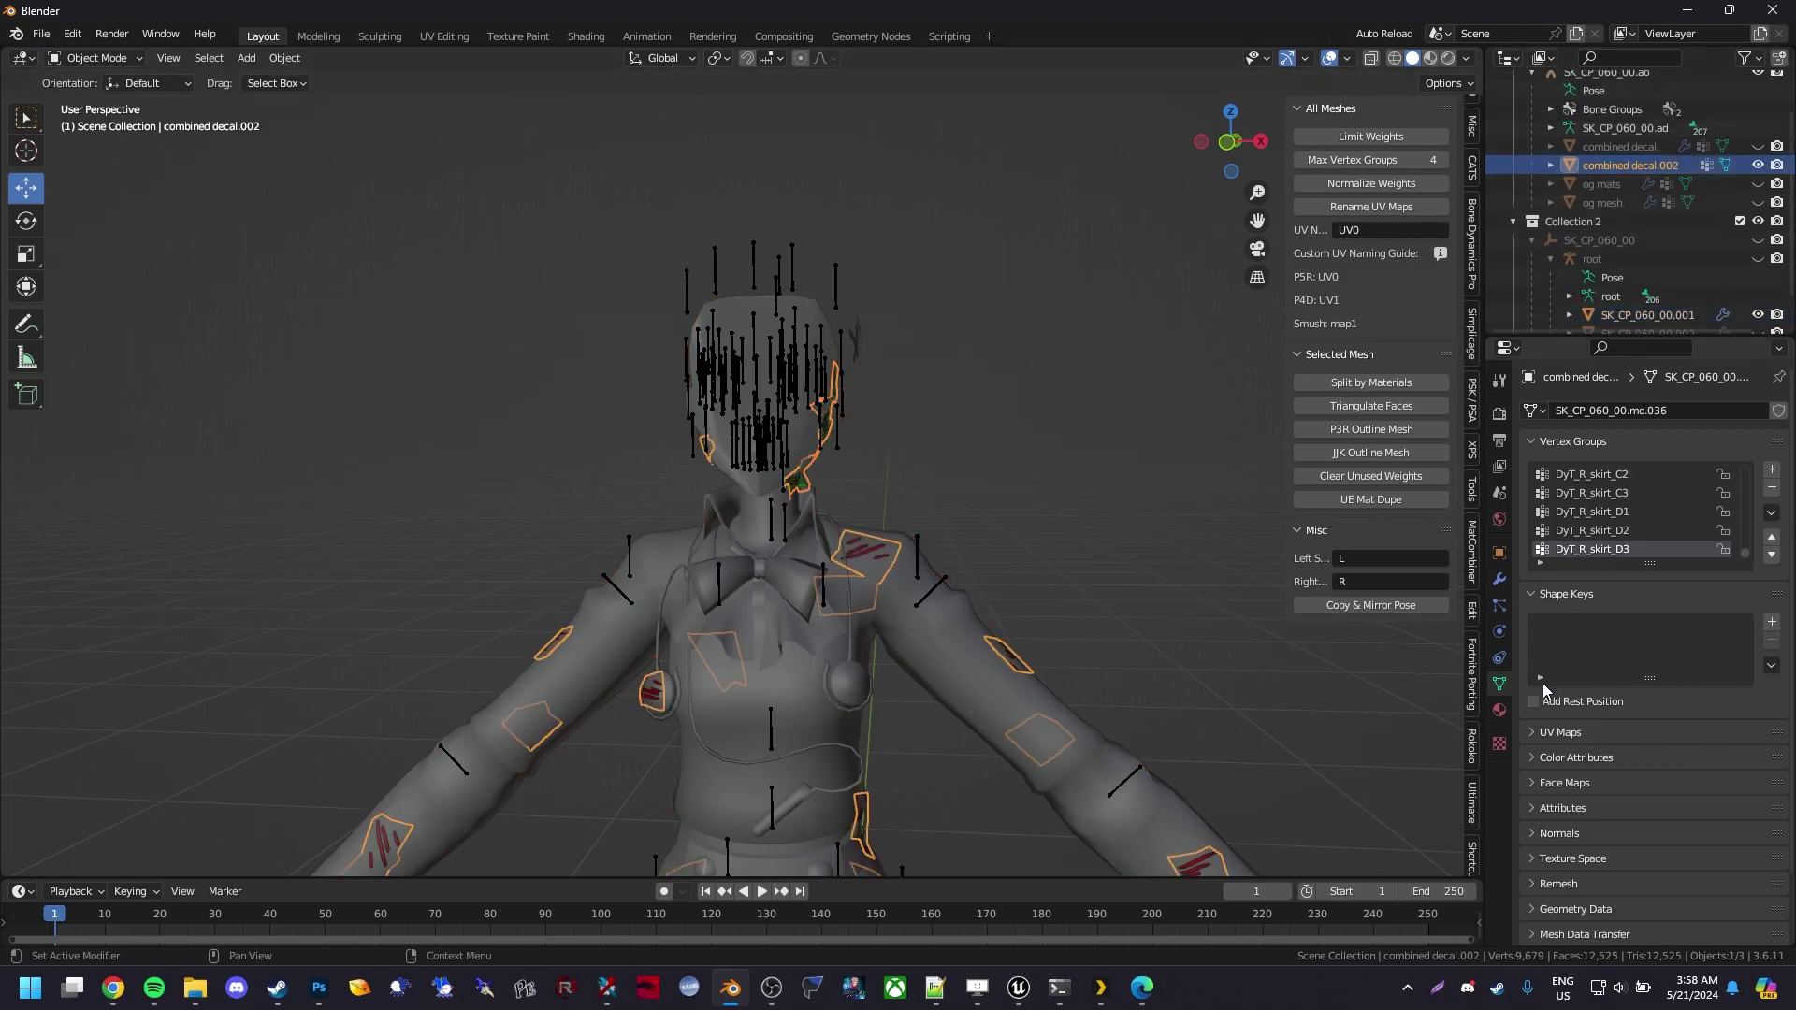
Copy the UV map name UV_SINGLE from combined decal.002 and use it to rename the UV maps with NaoTools
click(1560, 733)
click(1576, 829)
scroll(1595, 785, down, 1)
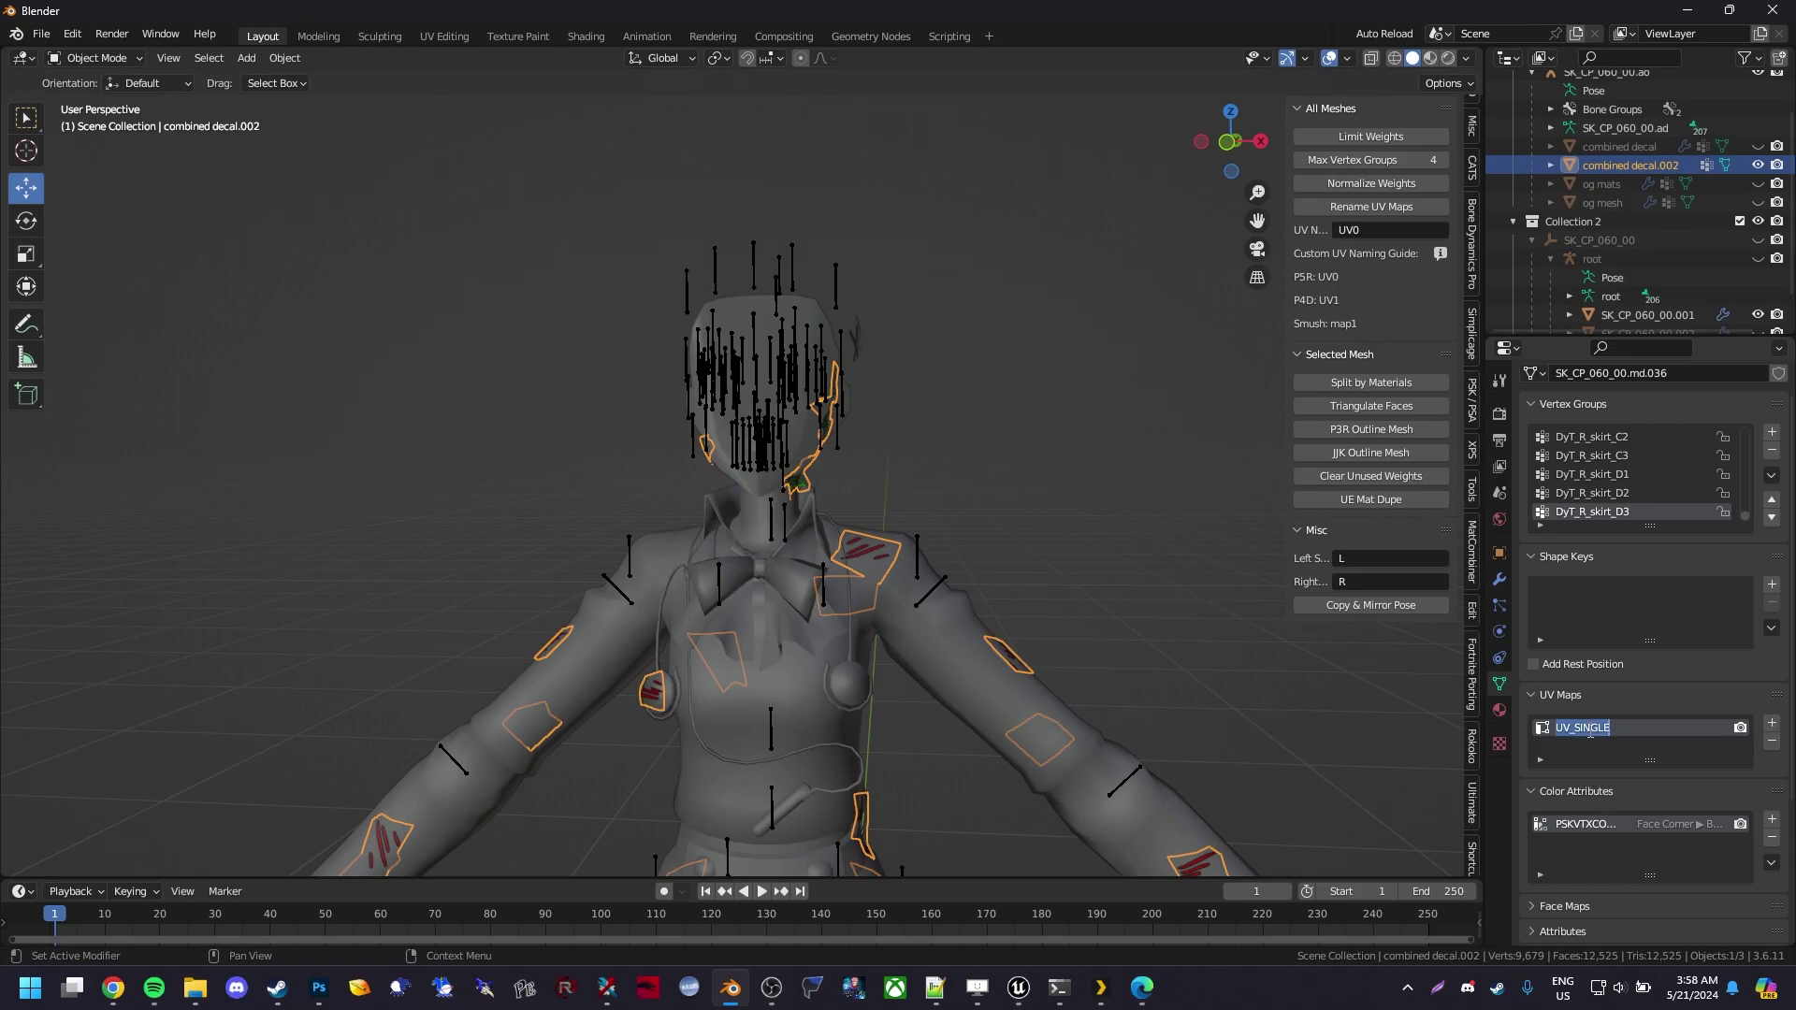
click(1369, 208)
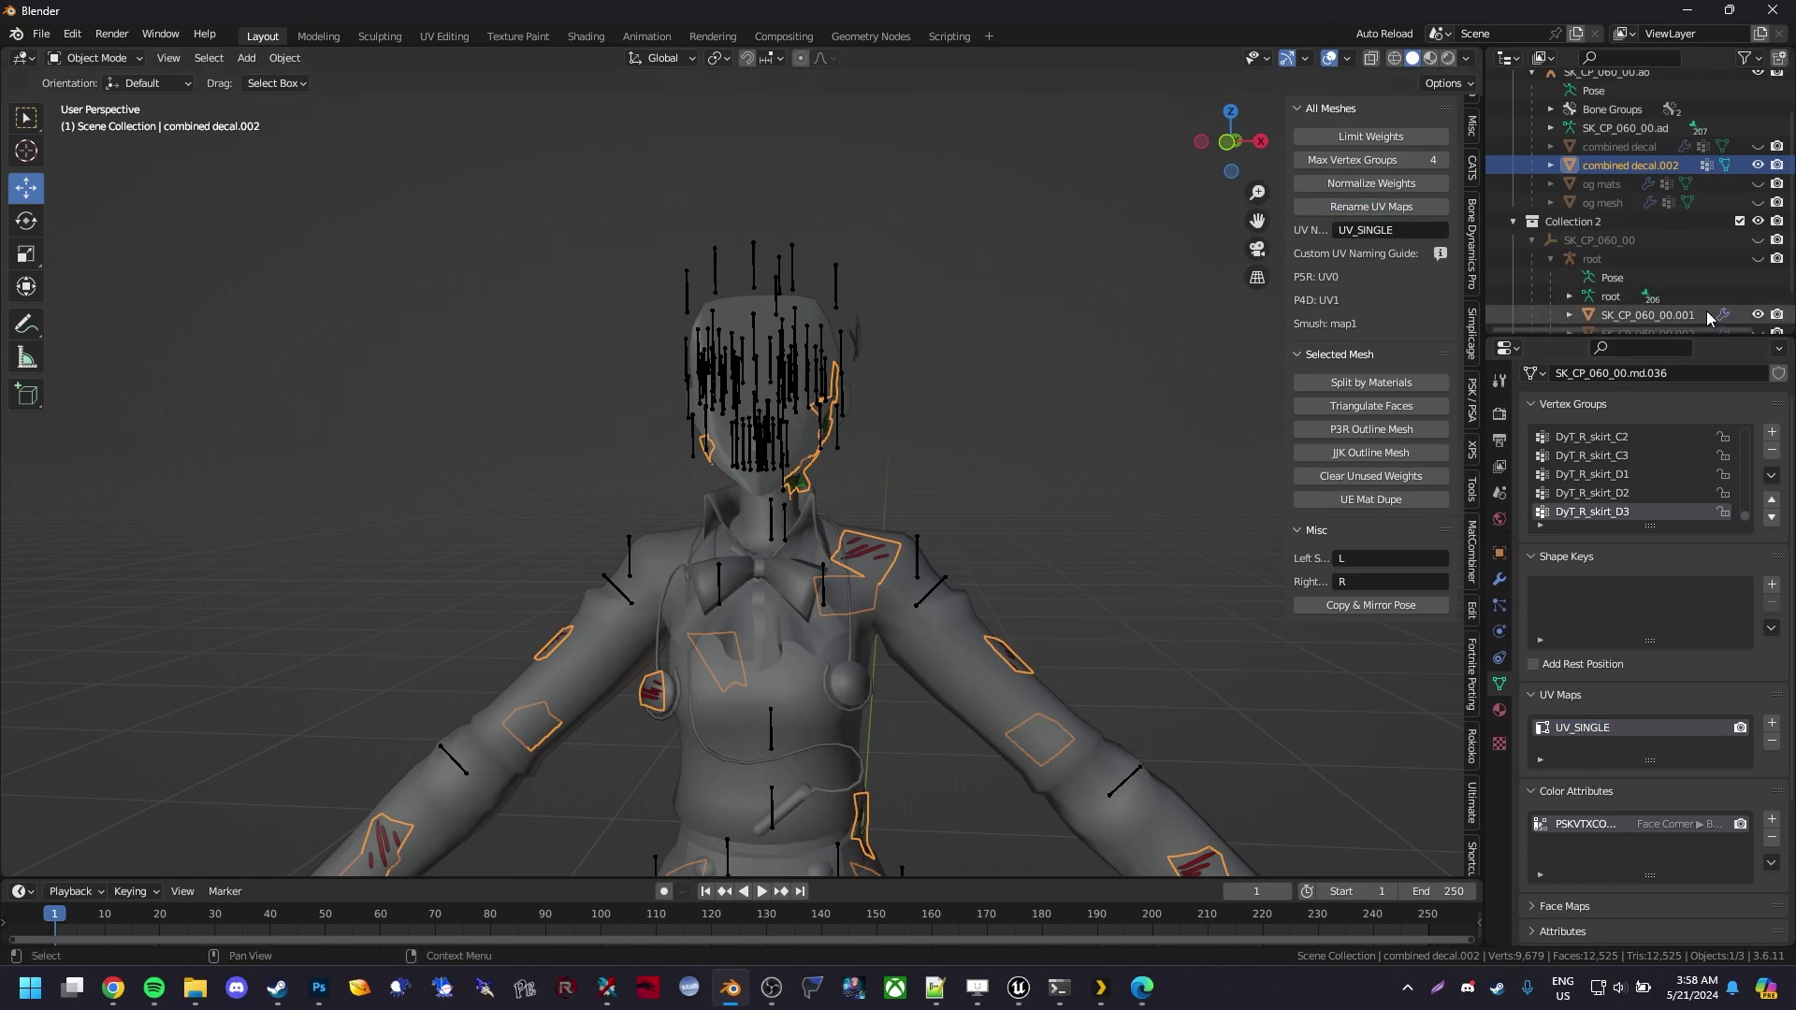
Unhide SK_CP_060_00.002 and SK_CP_060_00.003 and join them into SK_CP_060_00.001
scroll(1710, 311, down, 1)
click(1654, 278)
click(1758, 296)
click(1757, 315)
click(1654, 295)
click(1649, 314)
ctrl+click(1646, 298)
ctrl+click(1646, 280)
key(ctrl+j)
Compare the UV maps of the decal and body meshes, and remove three surplus UV maps from SK_CP_060_00.001
scroll(1590, 253, up, 4)
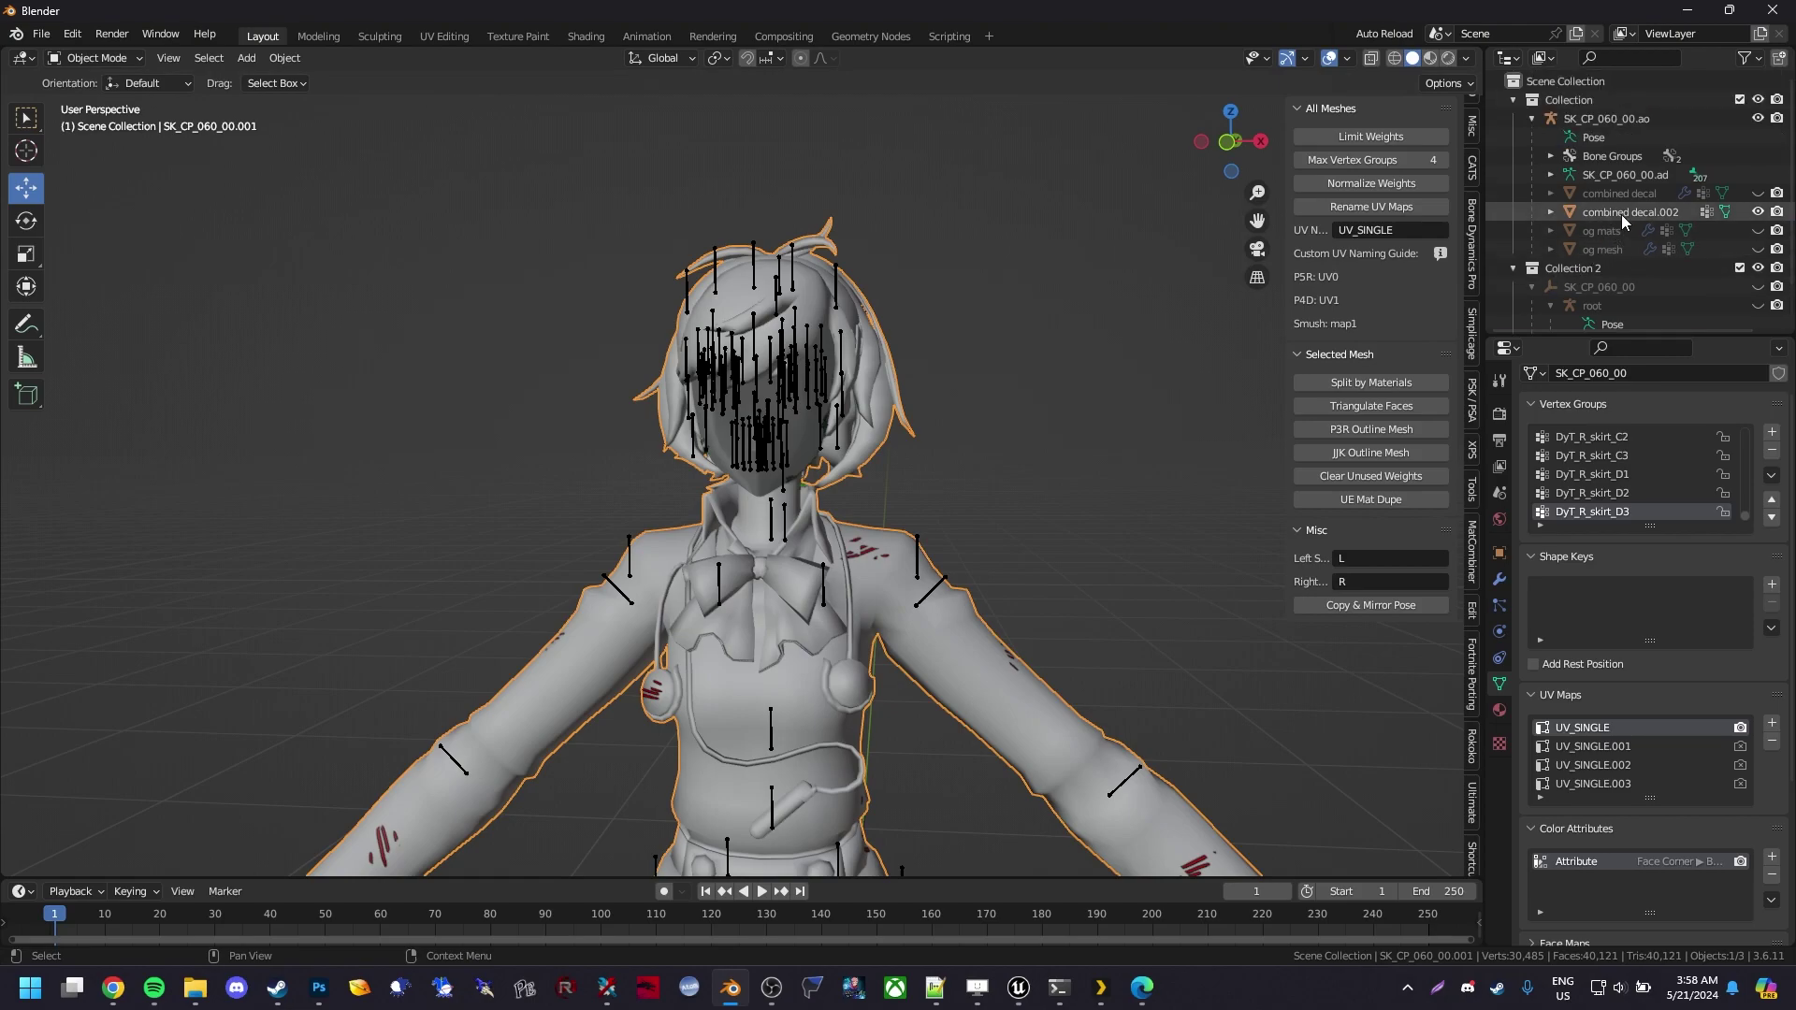
click(1620, 211)
scroll(1656, 296, down, 2)
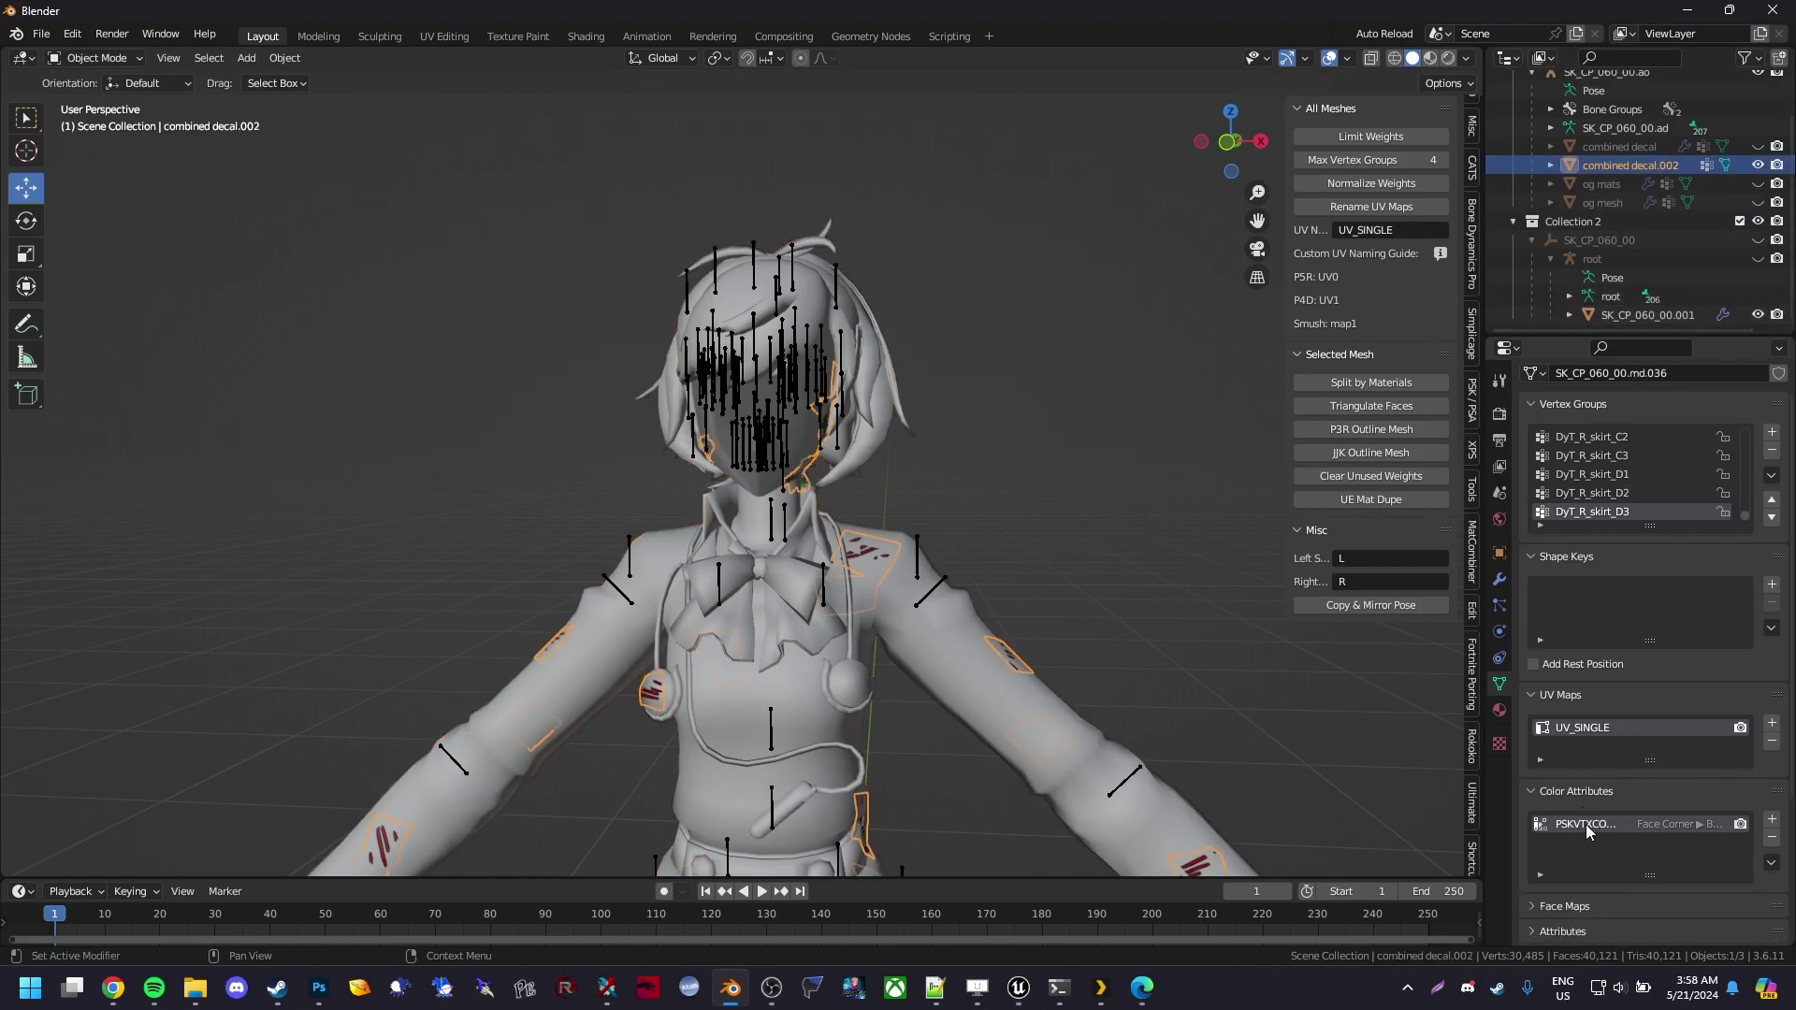
click(1637, 314)
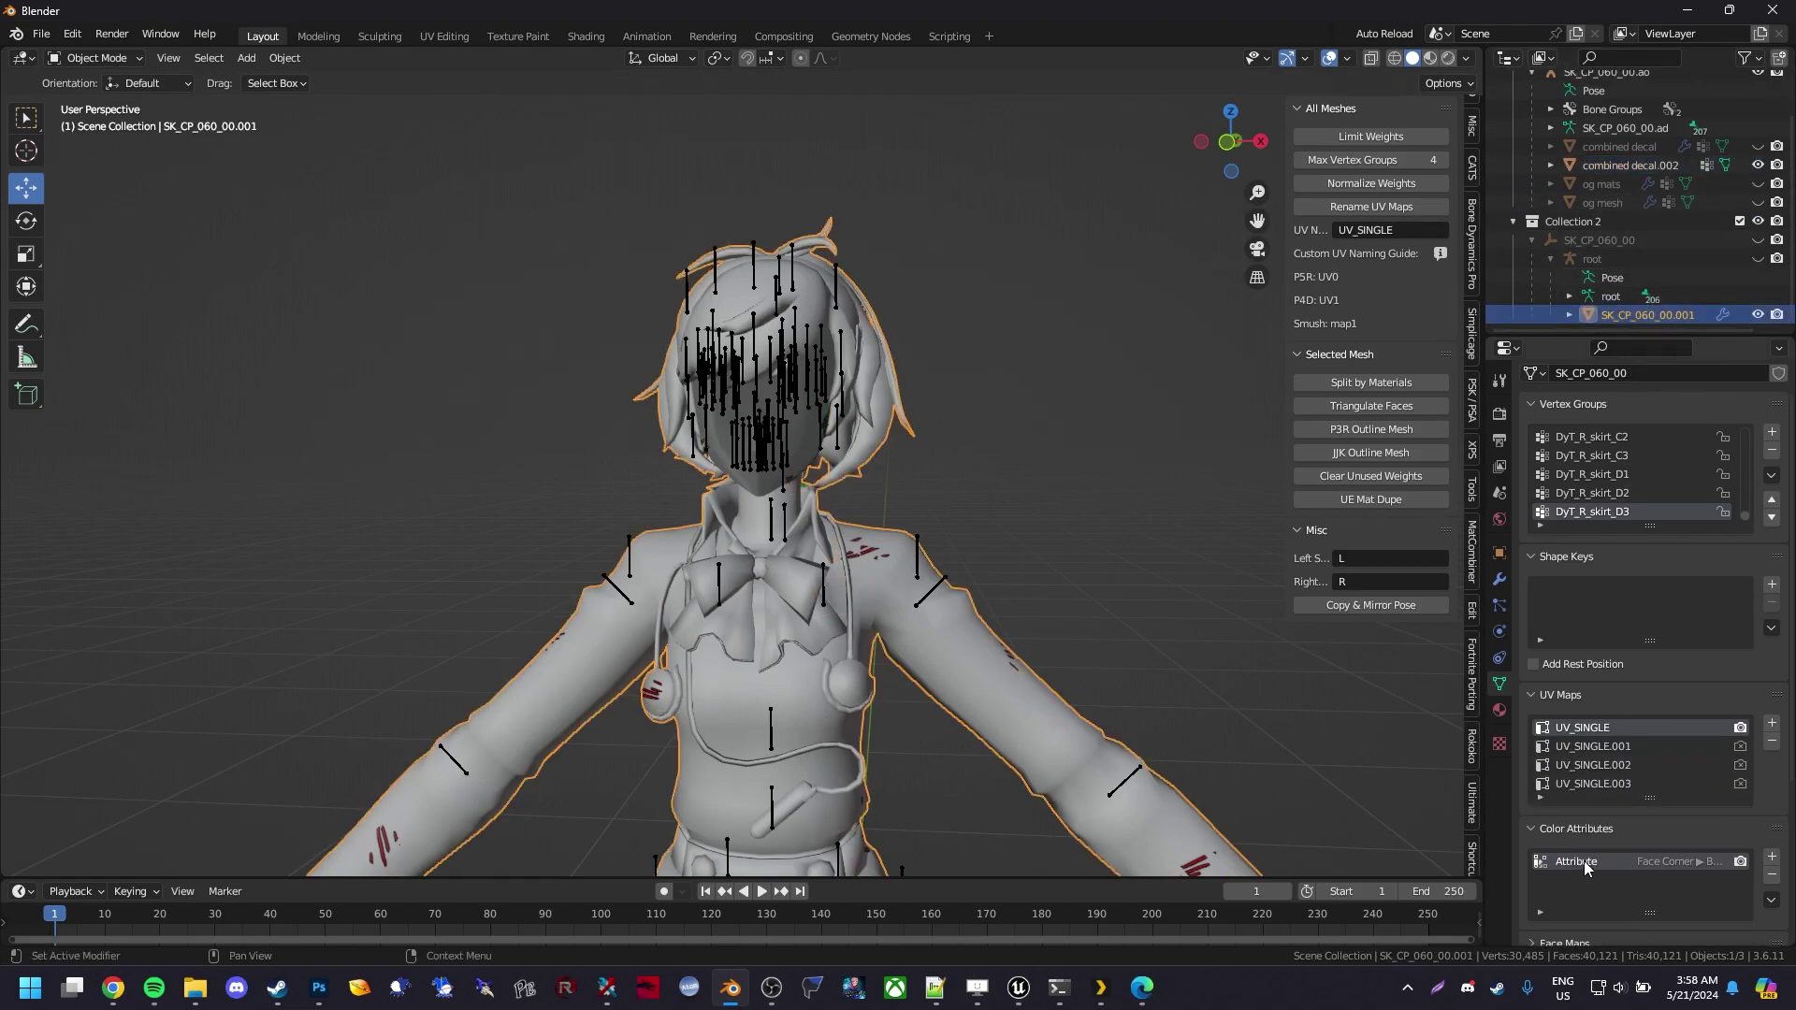
click(1772, 742)
click(1773, 741)
click(1773, 742)
Unhide og mats and replace the MI_CP_060_00_Outline.001 material on SK_CP_060_00.001 with MI_CP_060_00_Outline
click(1620, 165)
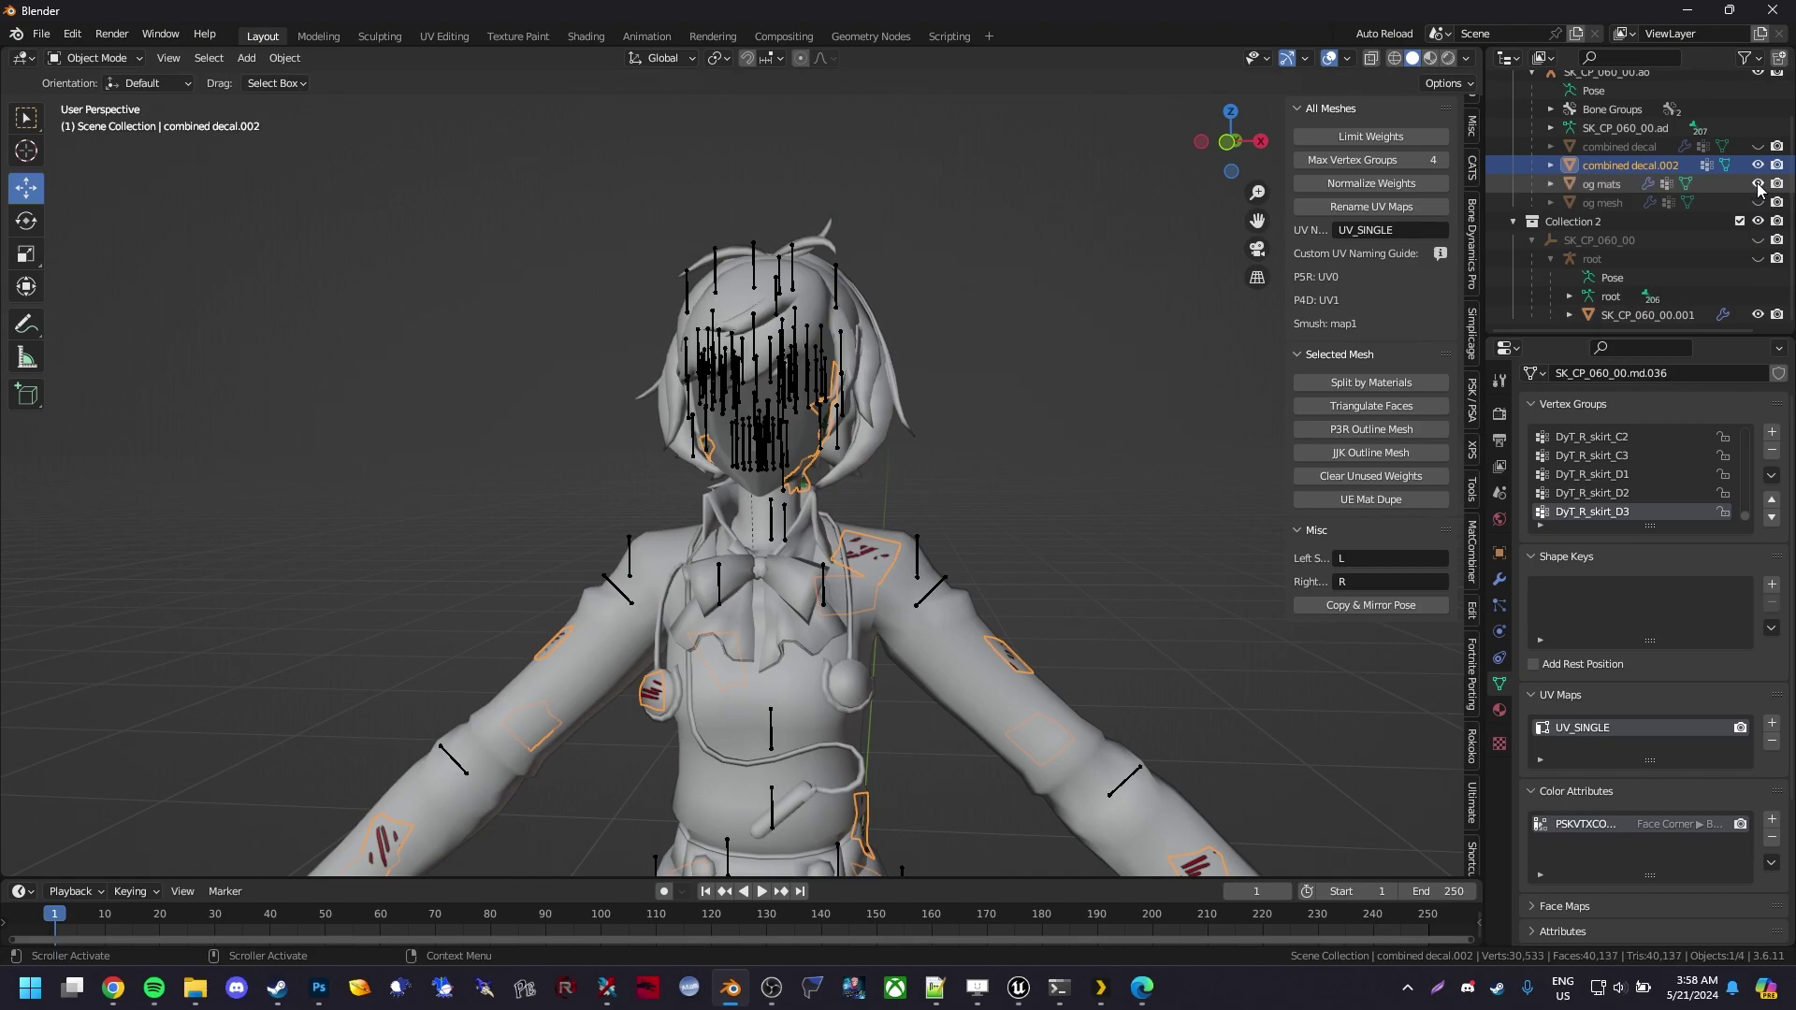
click(1646, 315)
click(1500, 711)
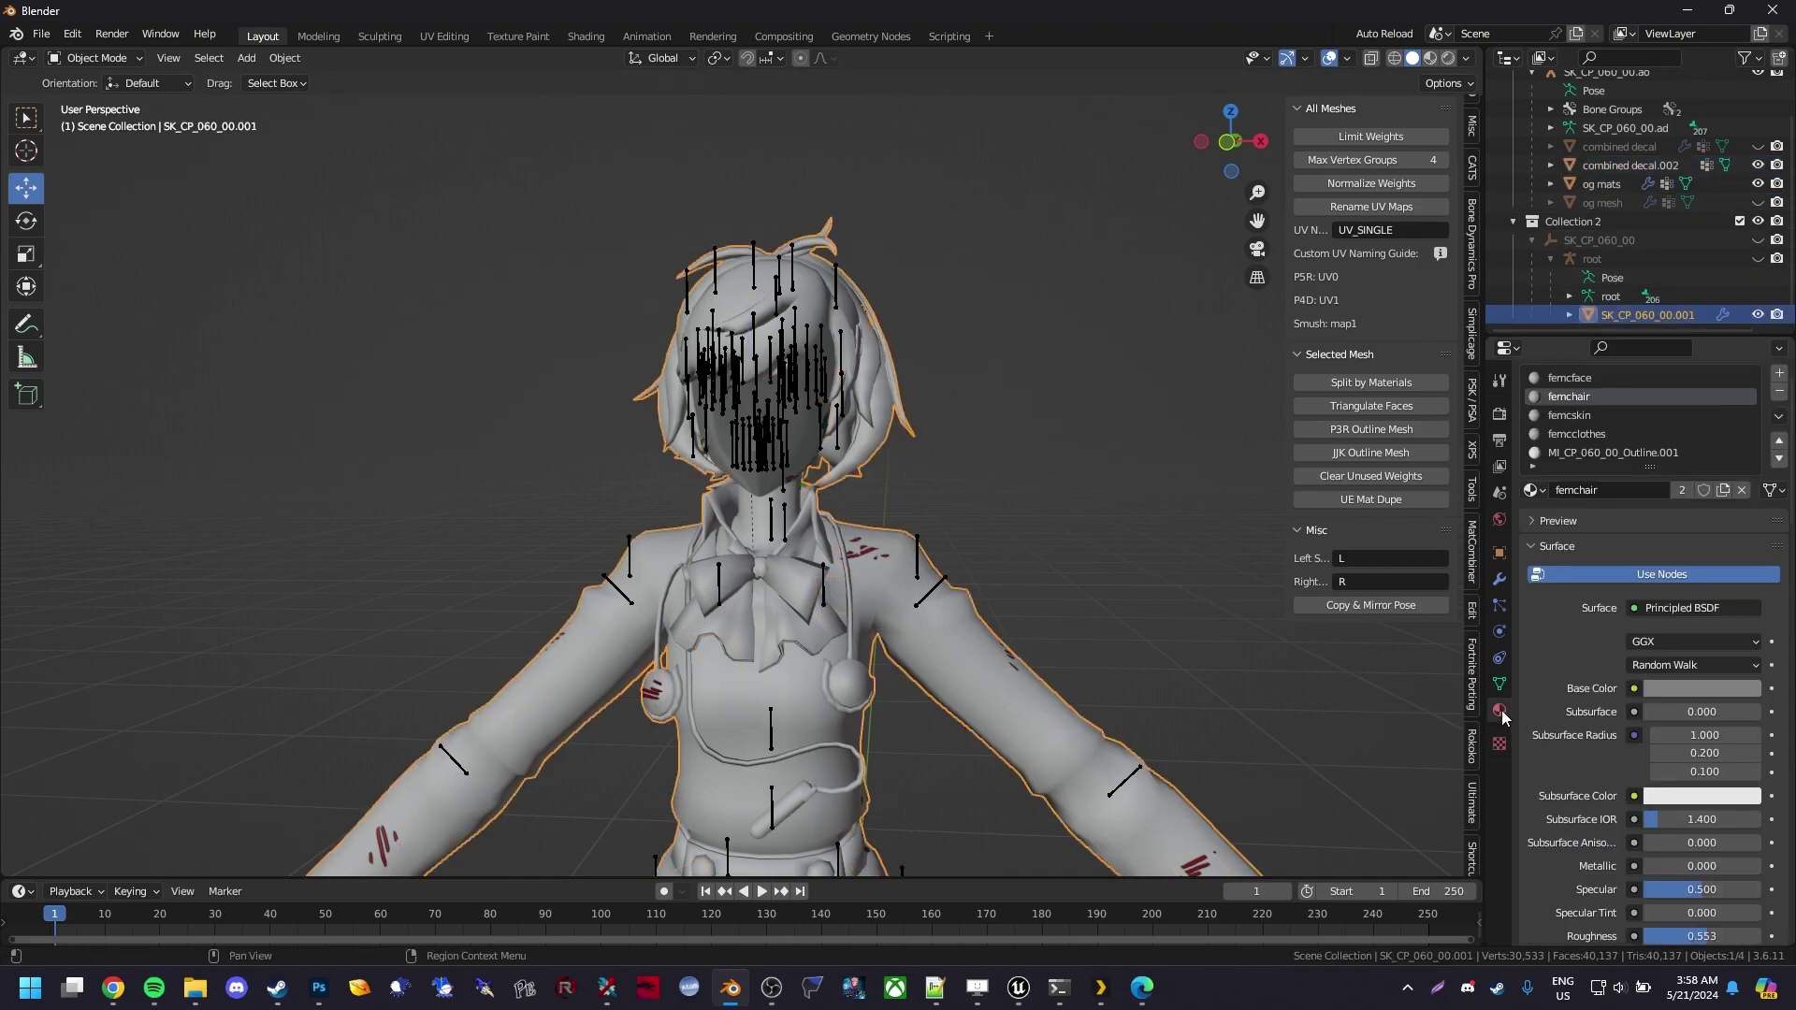
click(1642, 456)
click(1531, 491)
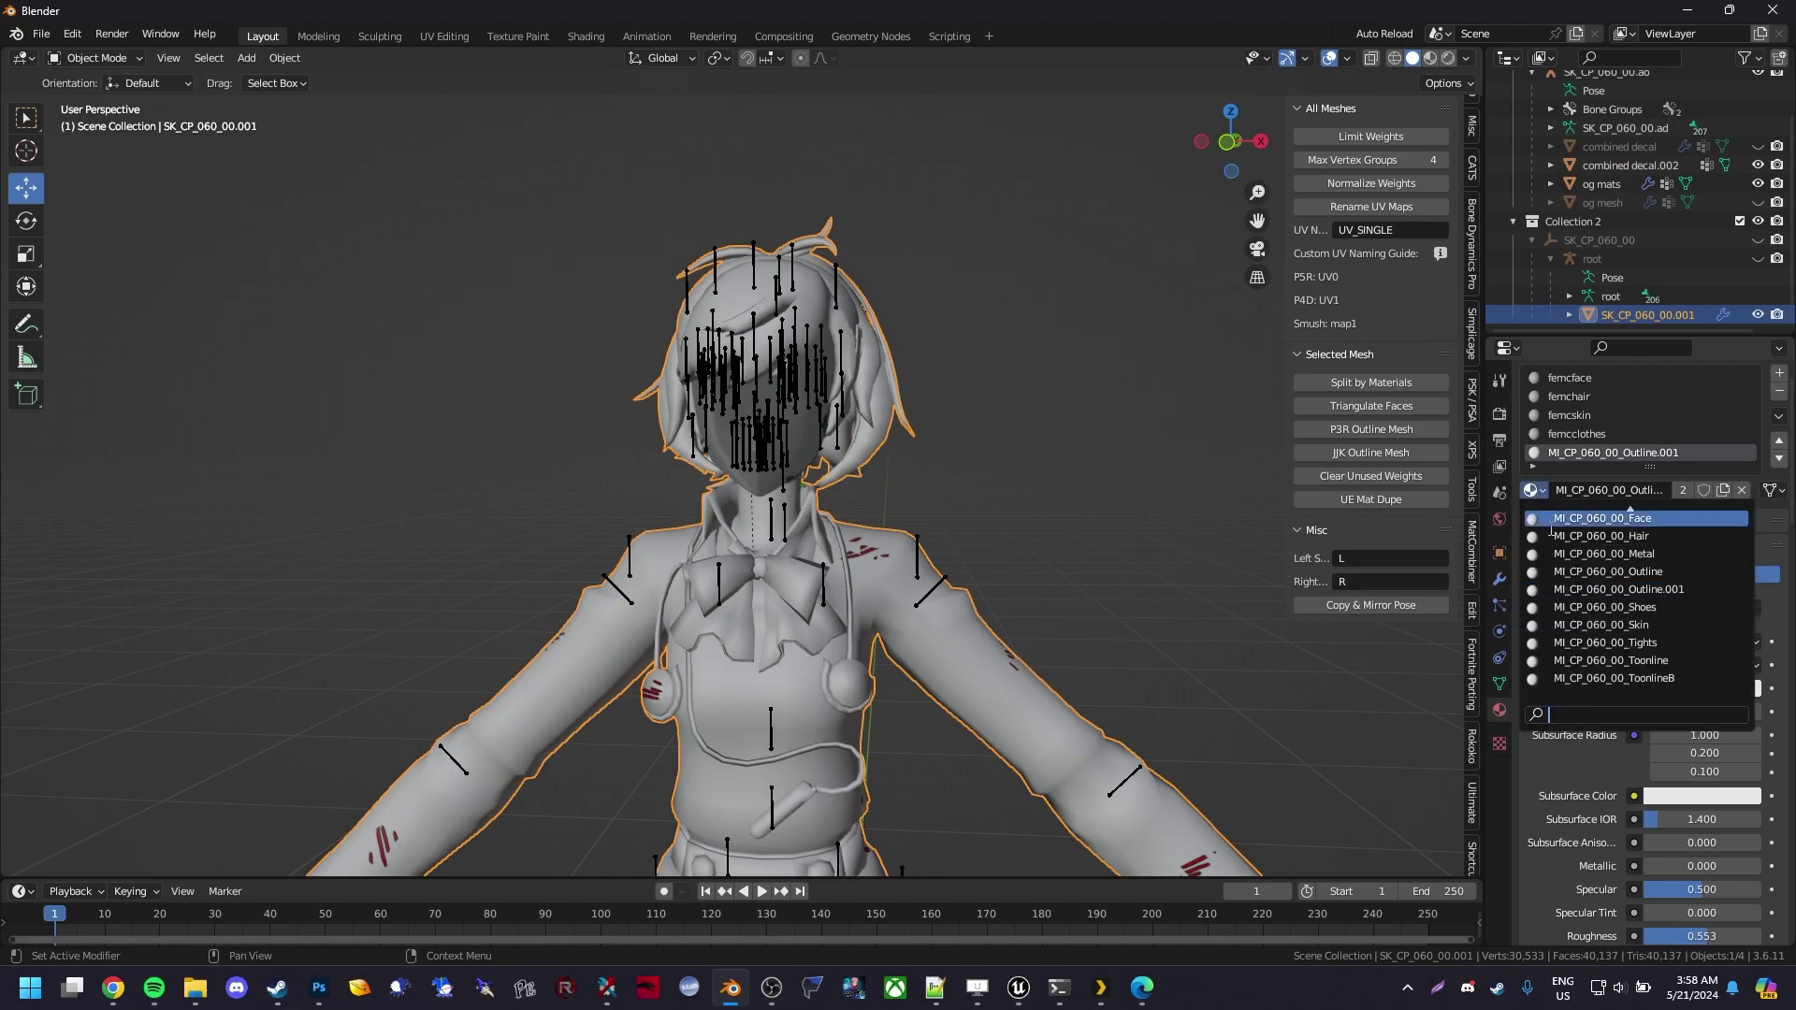
click(1608, 568)
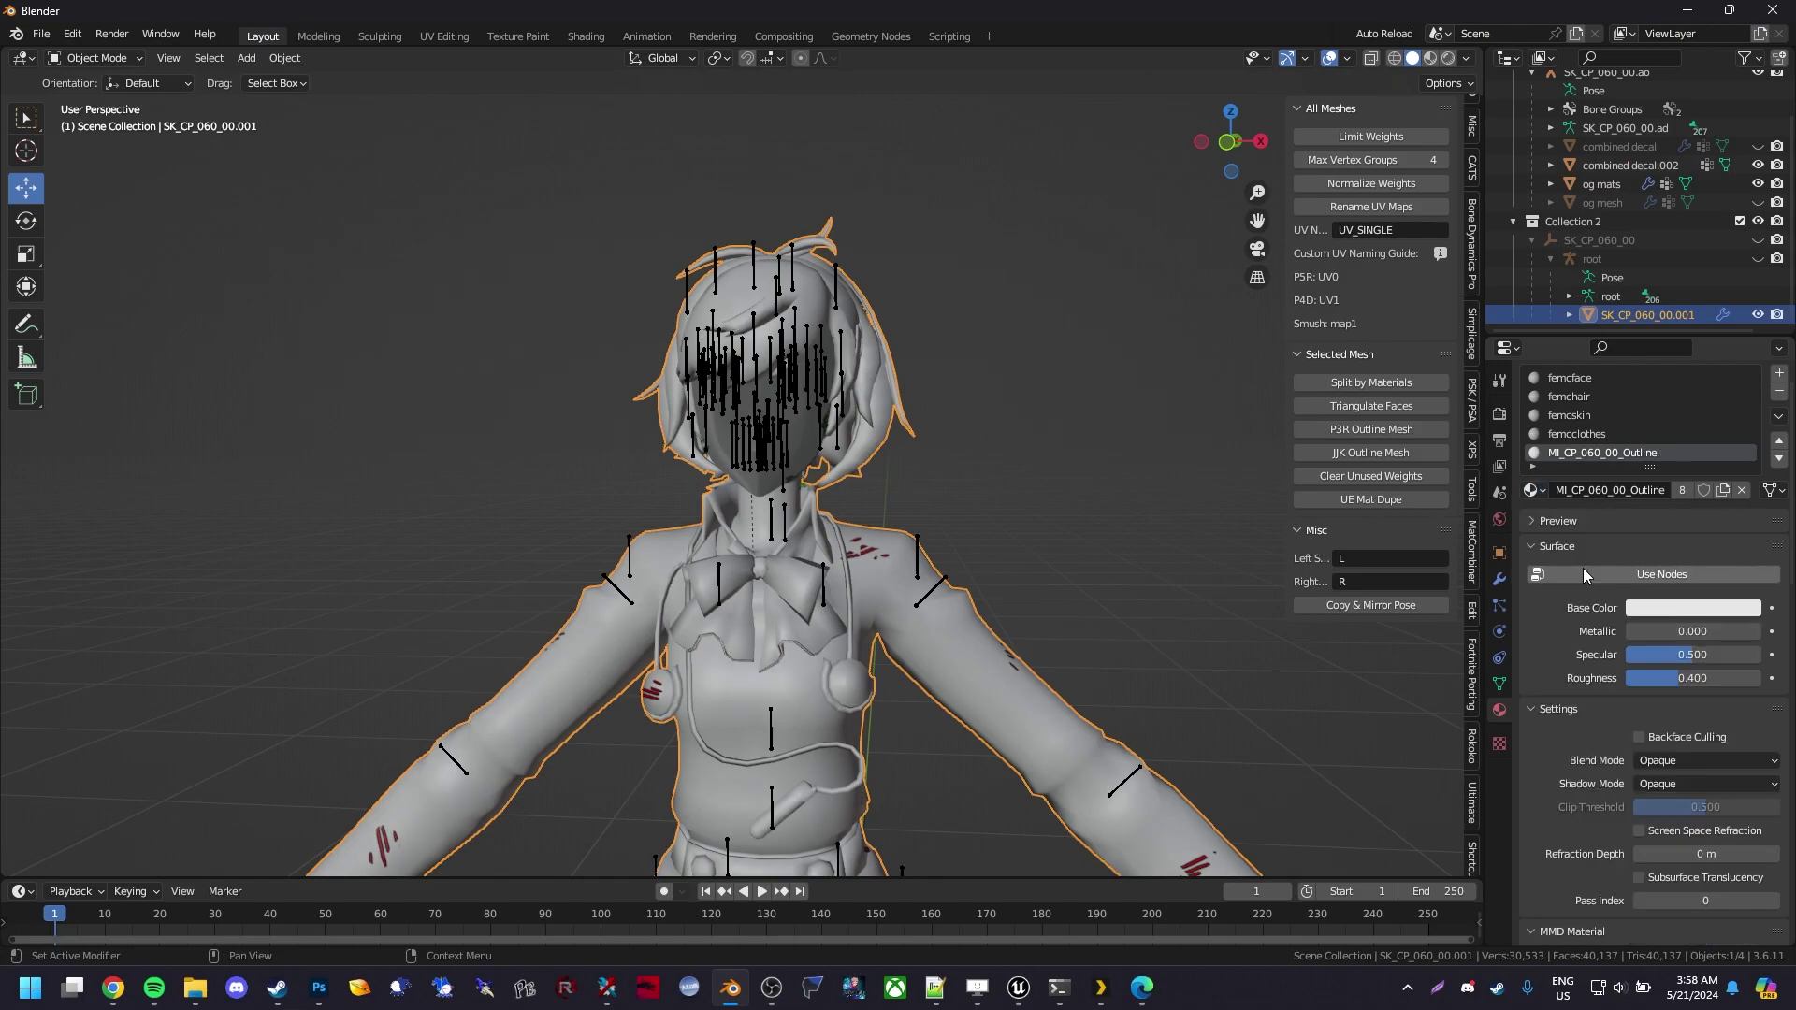
Join SK_CP_060_00.001 and combined decal.002 into og mats, and look through the combined material slots
click(1601, 185)
key(ctrl+j)
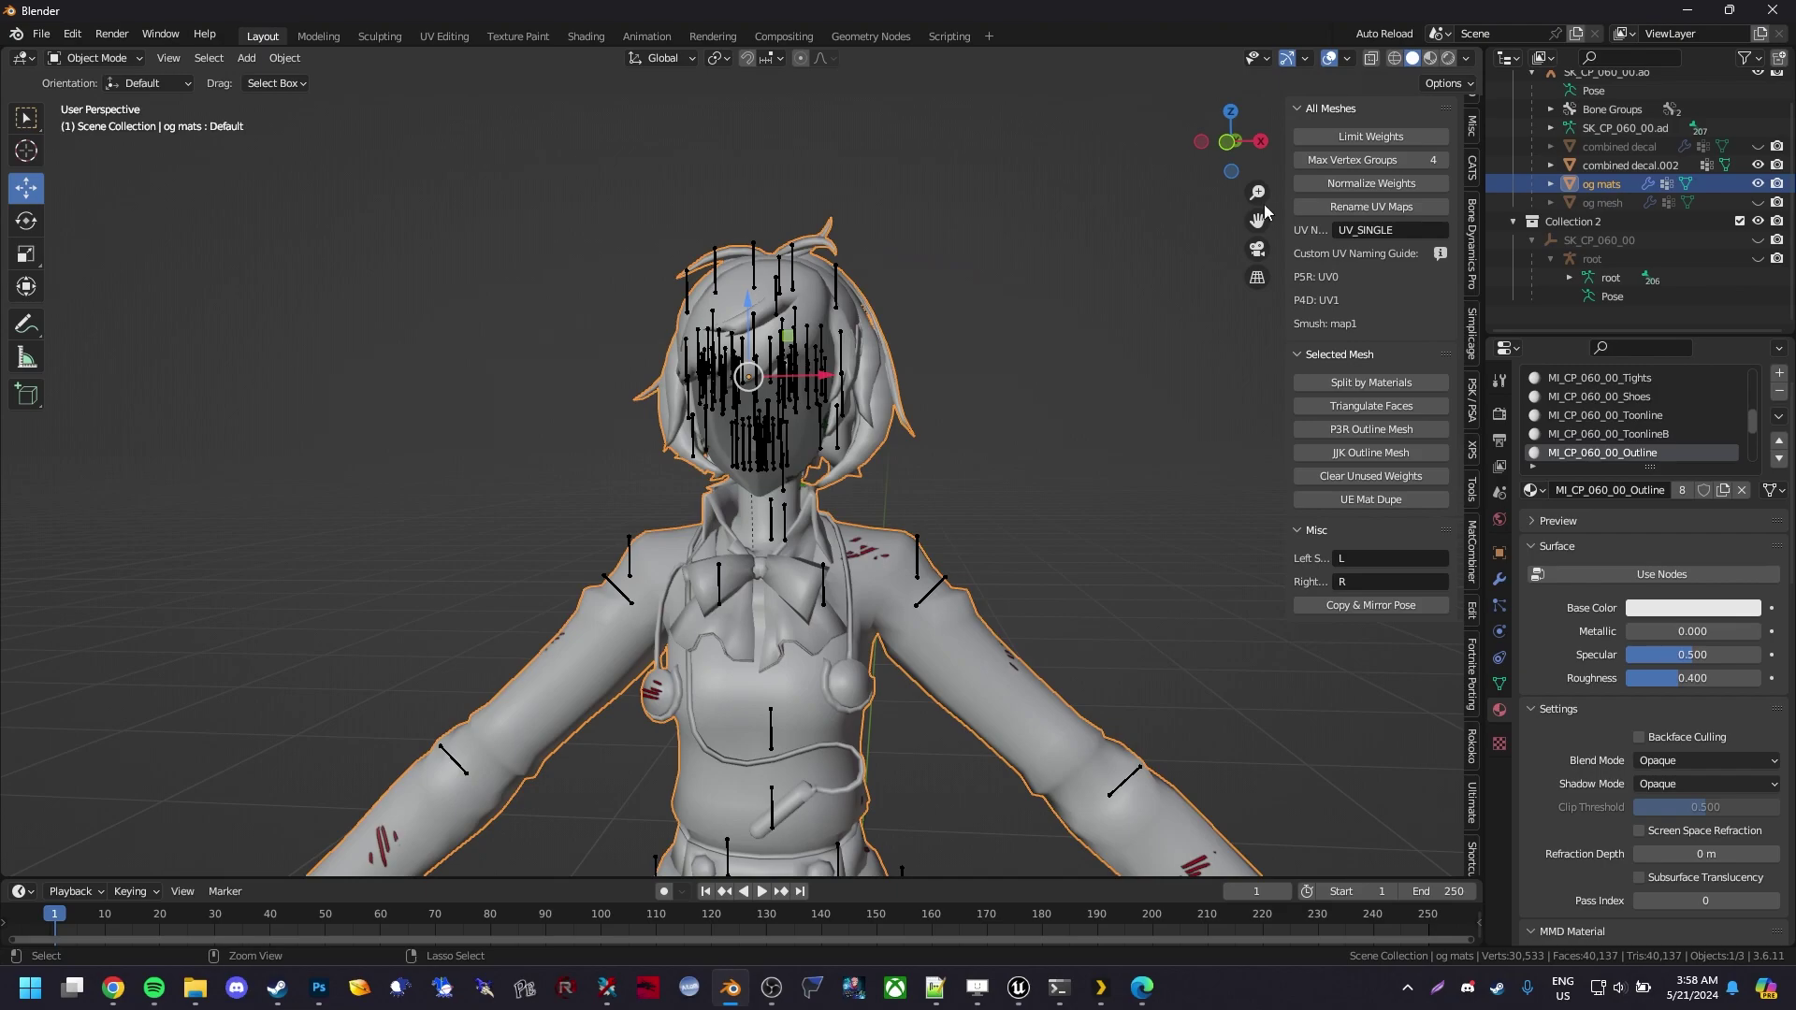
ctrl+click(1614, 184)
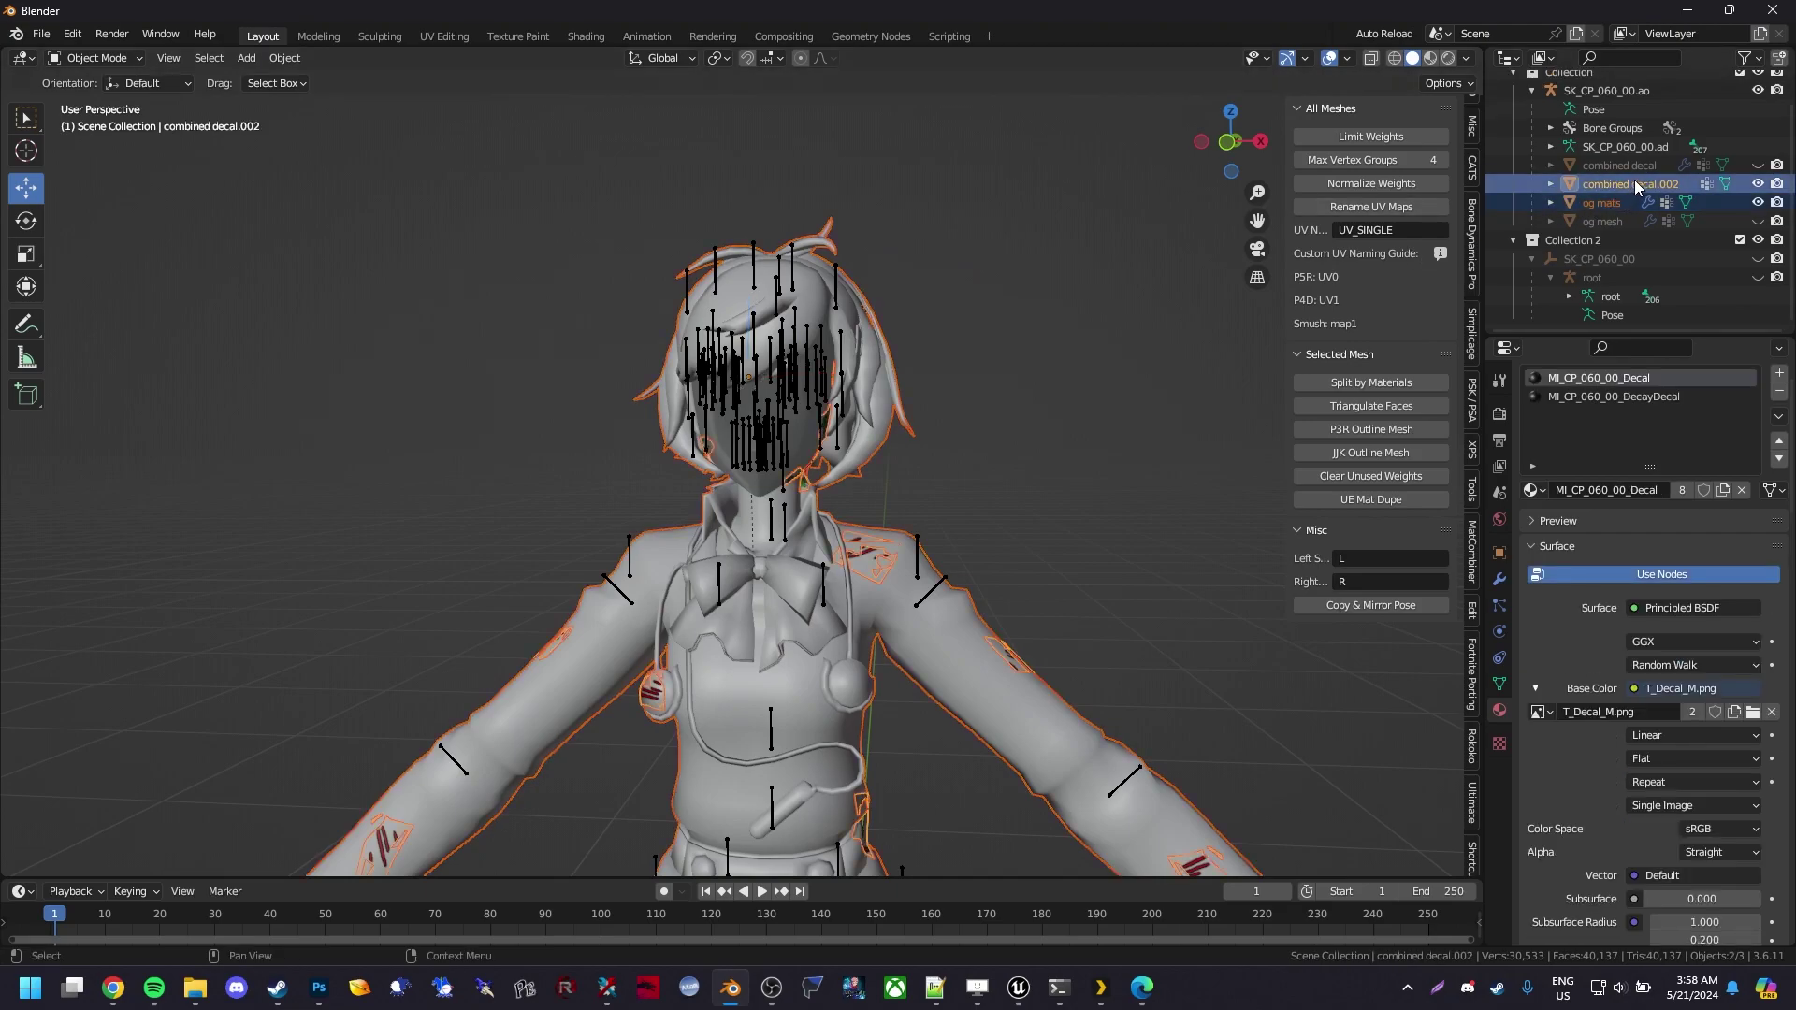
click(1633, 182)
ctrl+click(1599, 204)
key(ctrl+j)
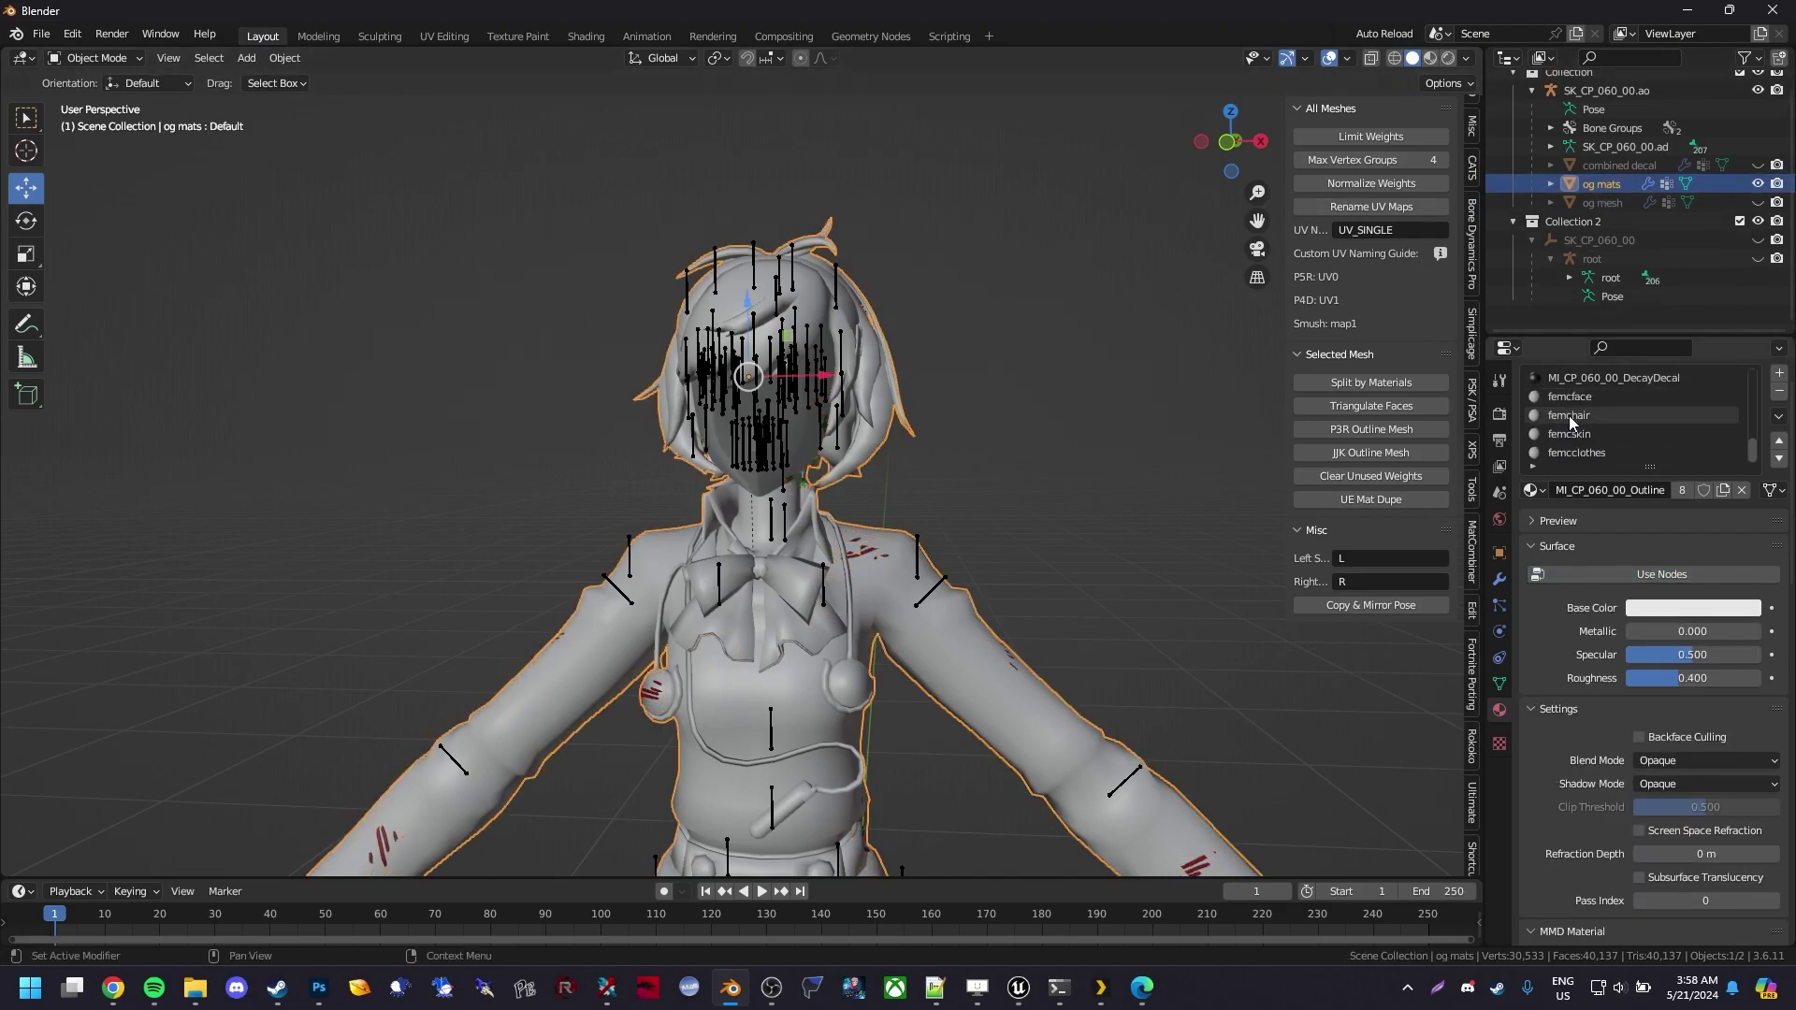
scroll(1597, 415, down, 3)
scroll(1686, 425, up, 5)
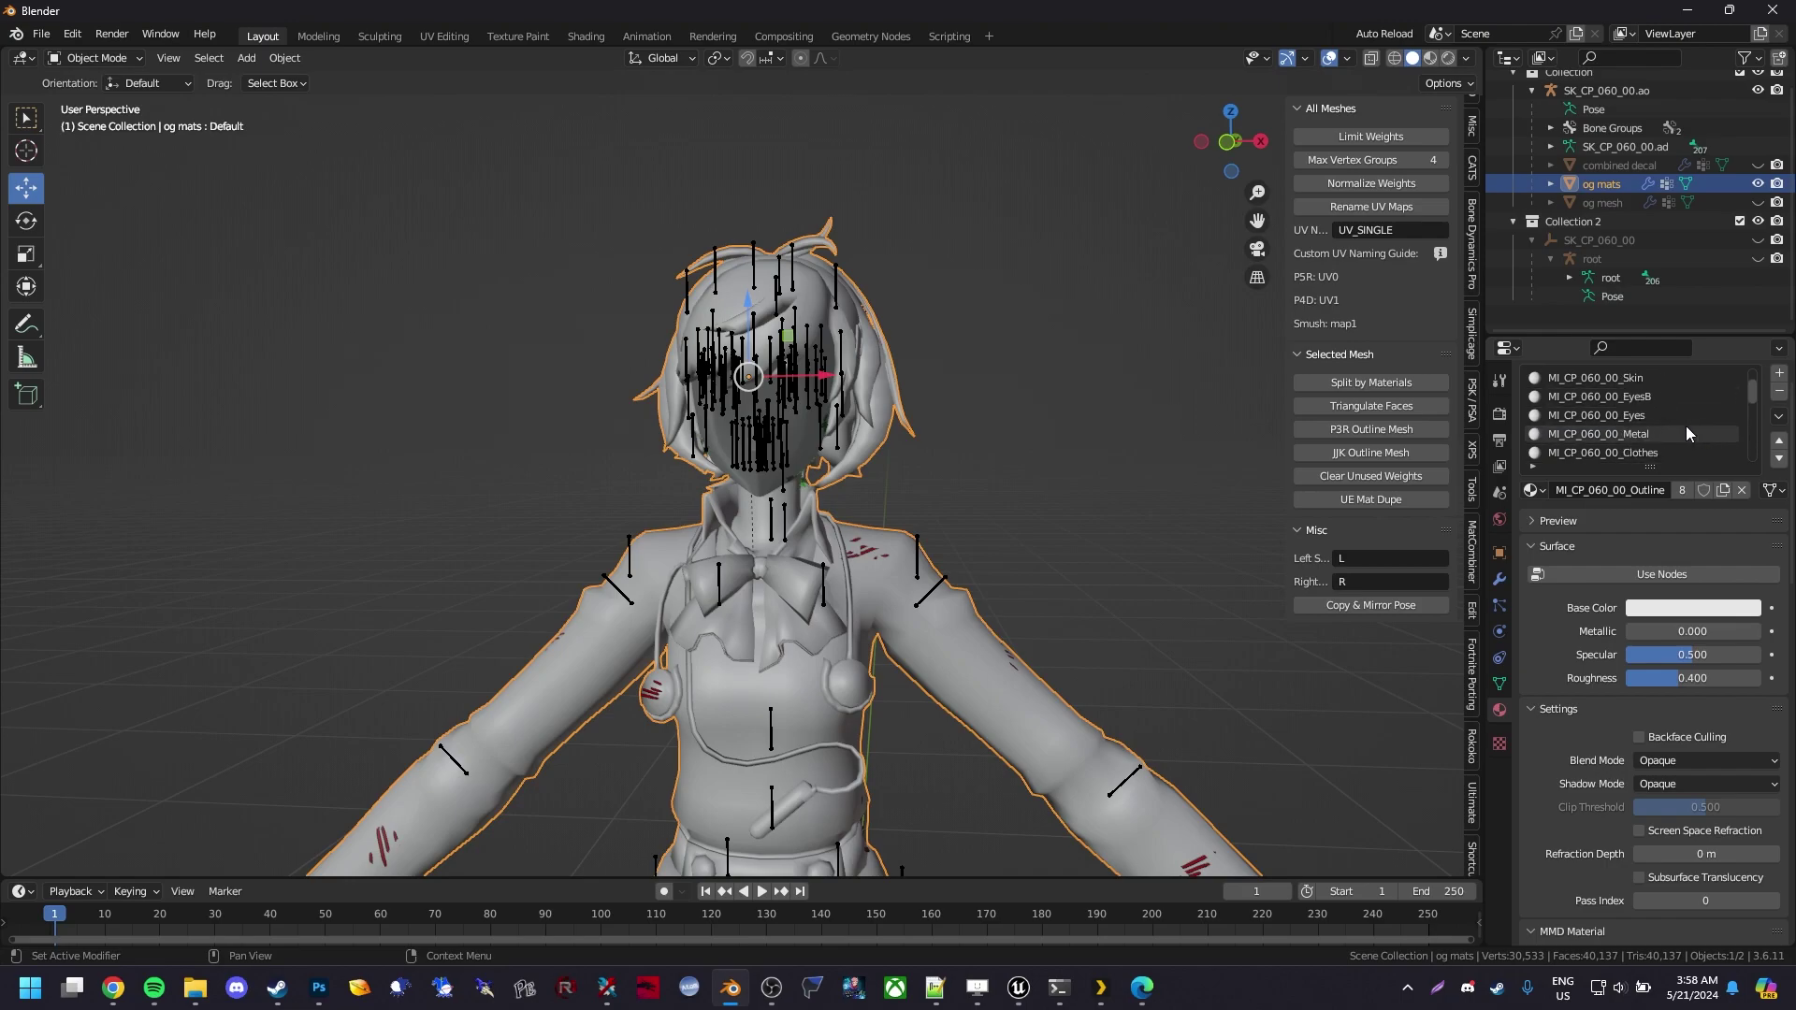
Unhide og mesh and compare its material slots with those of og mats, including the femcface, femcskin and femcclothes slots
scroll(1761, 227, up, 1)
click(1758, 222)
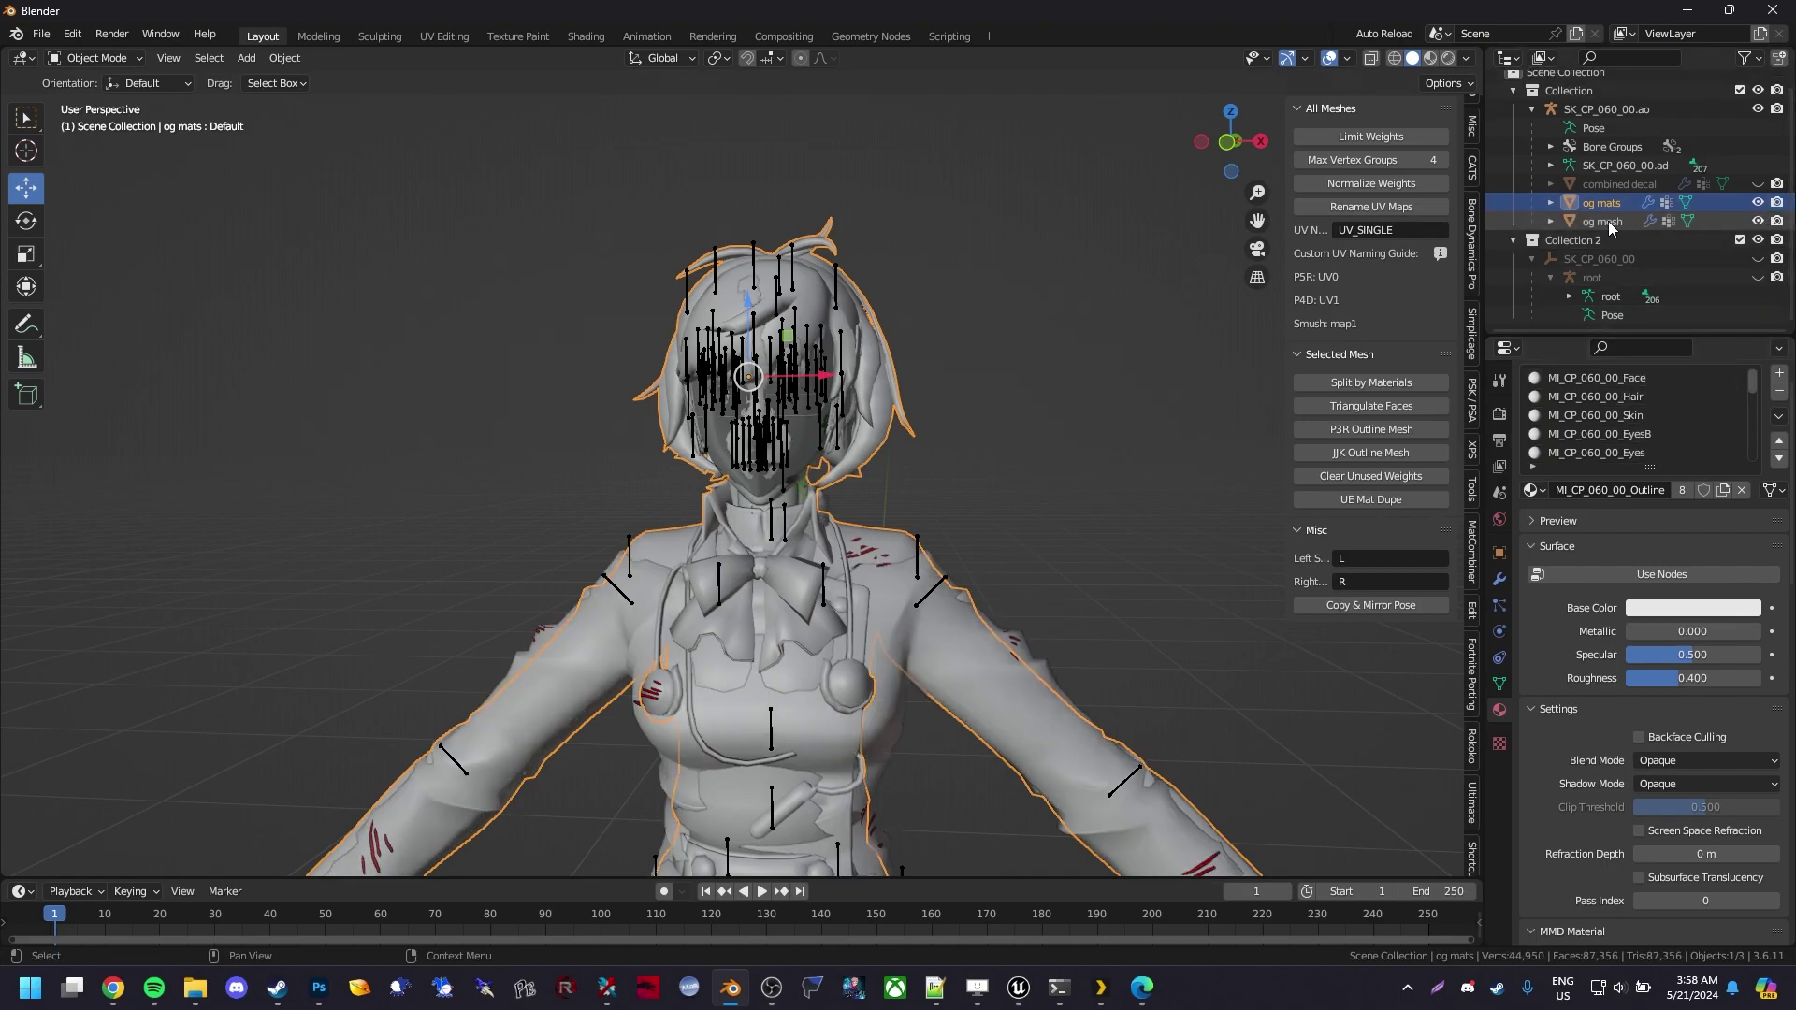
click(1608, 220)
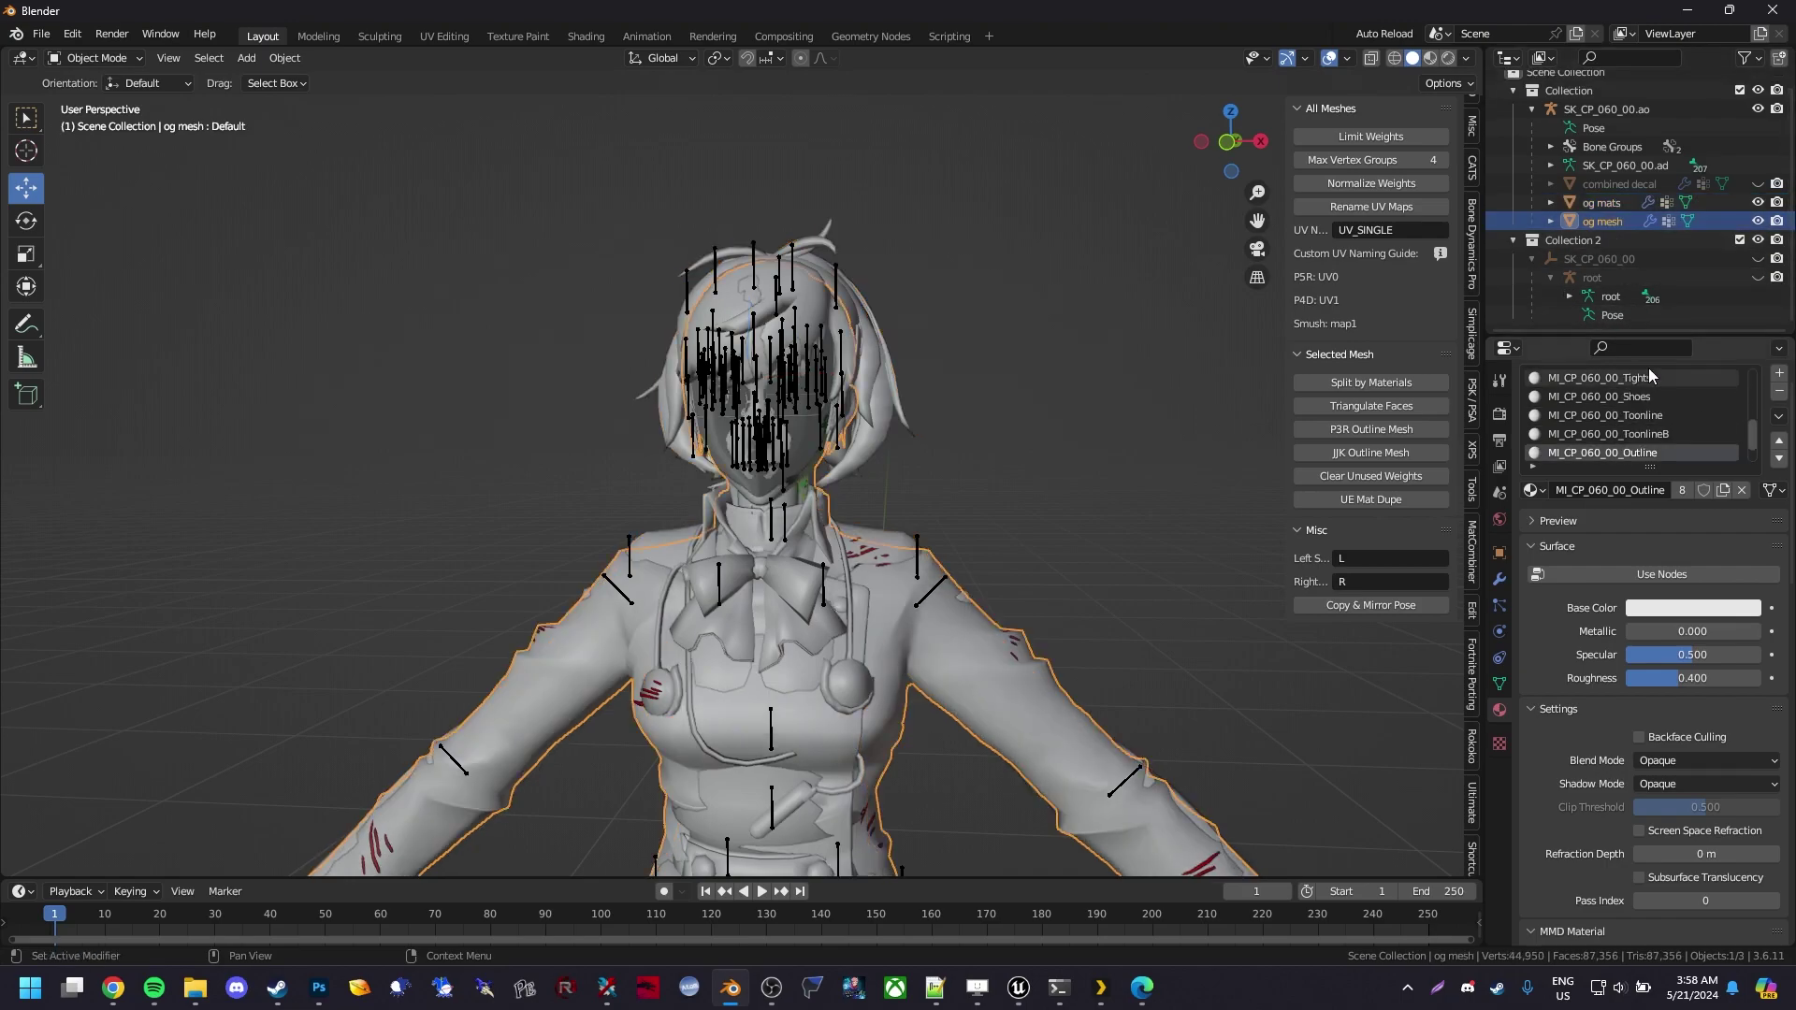
click(1592, 204)
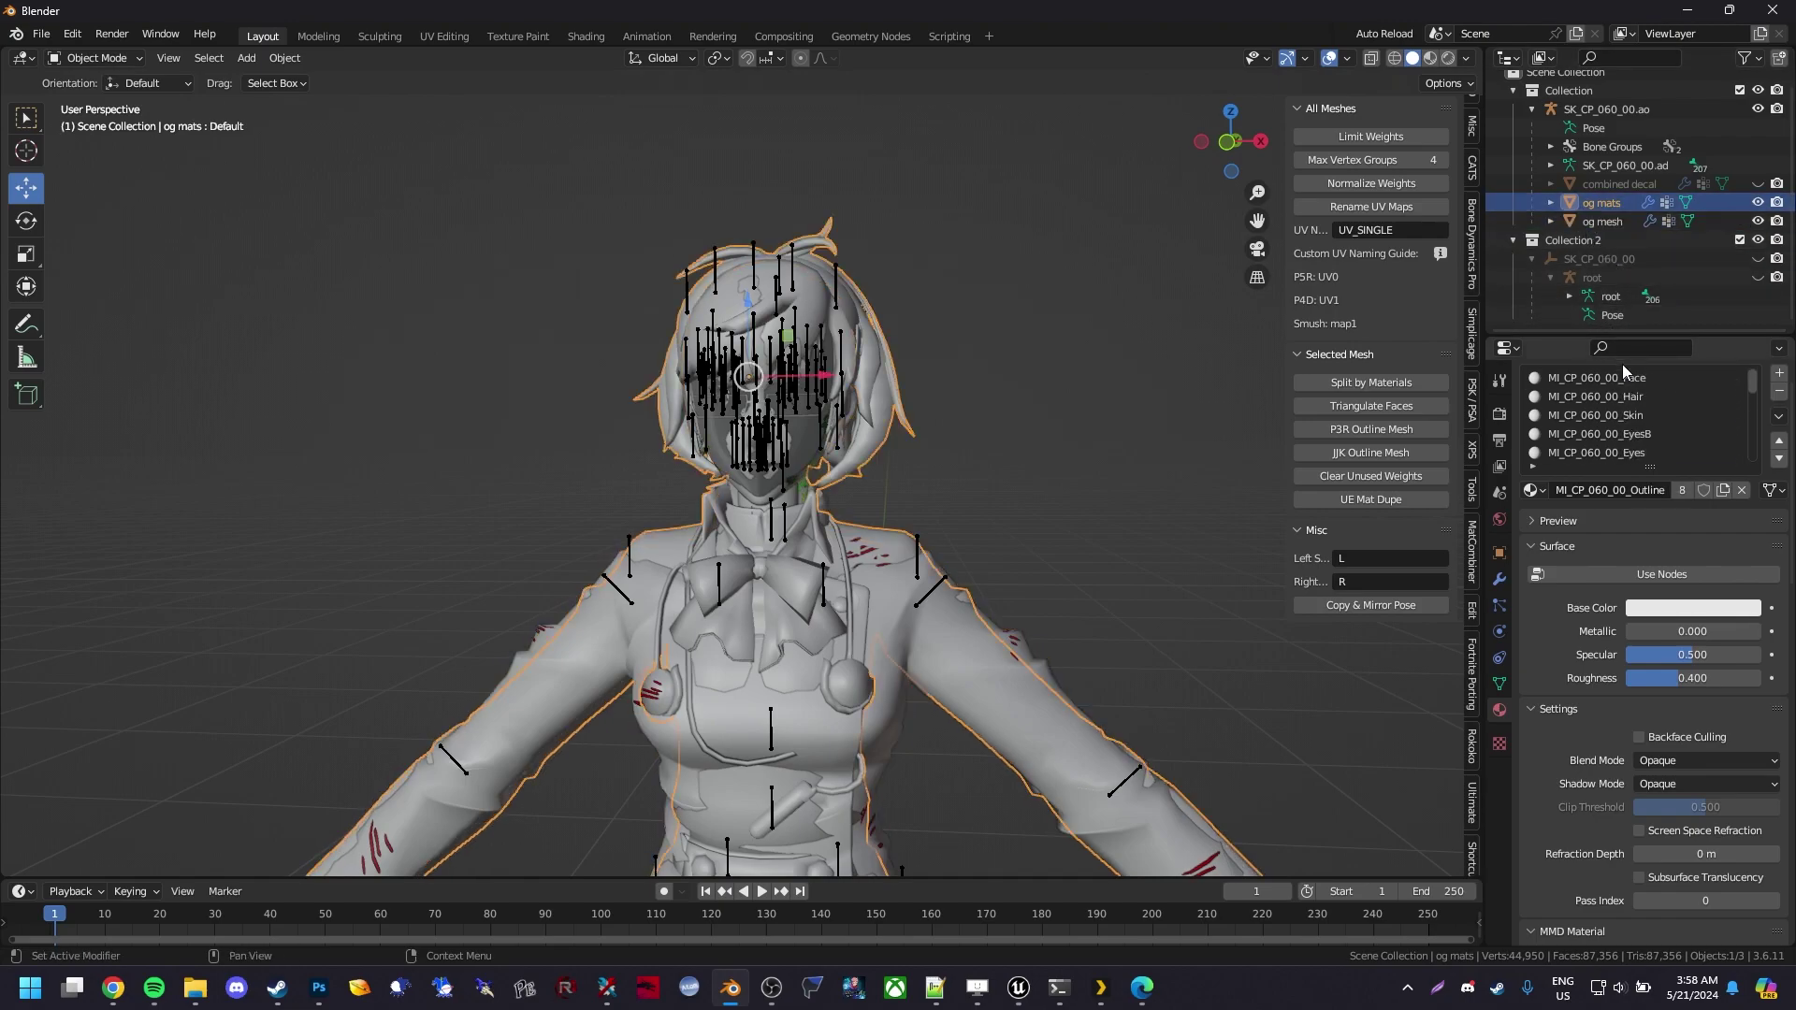
click(1640, 379)
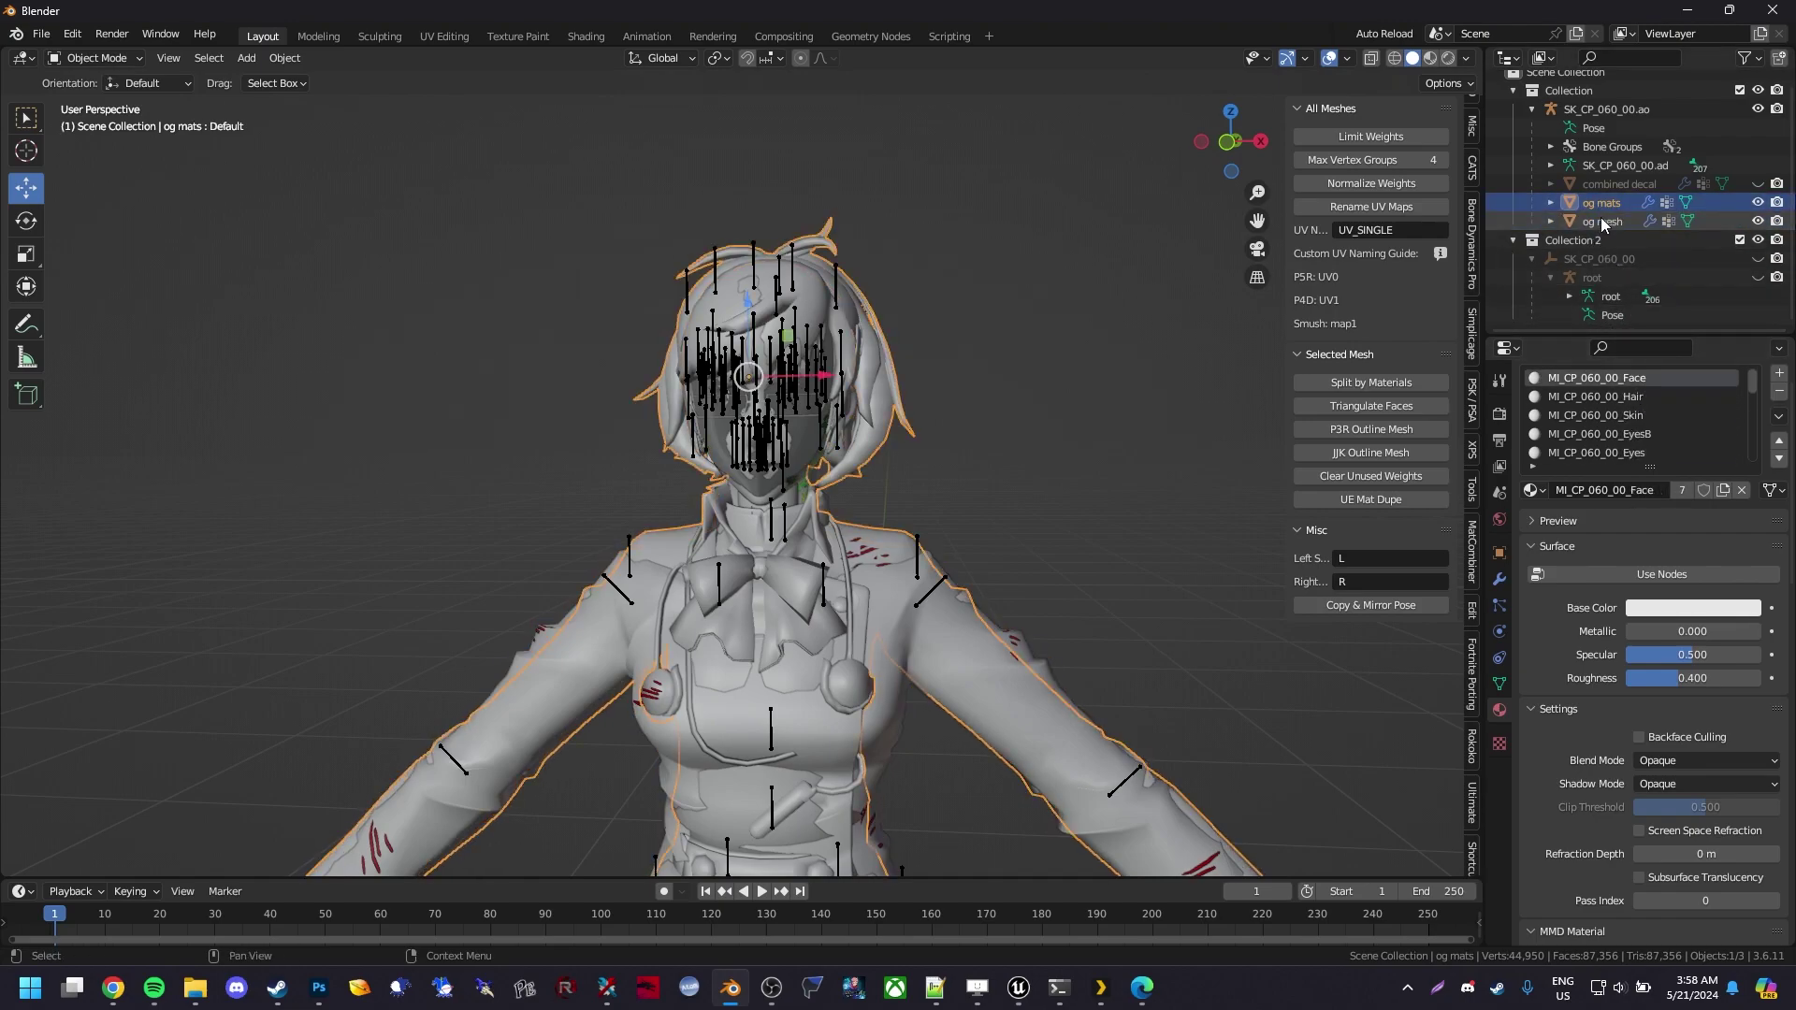
scroll(1644, 425, down, 5)
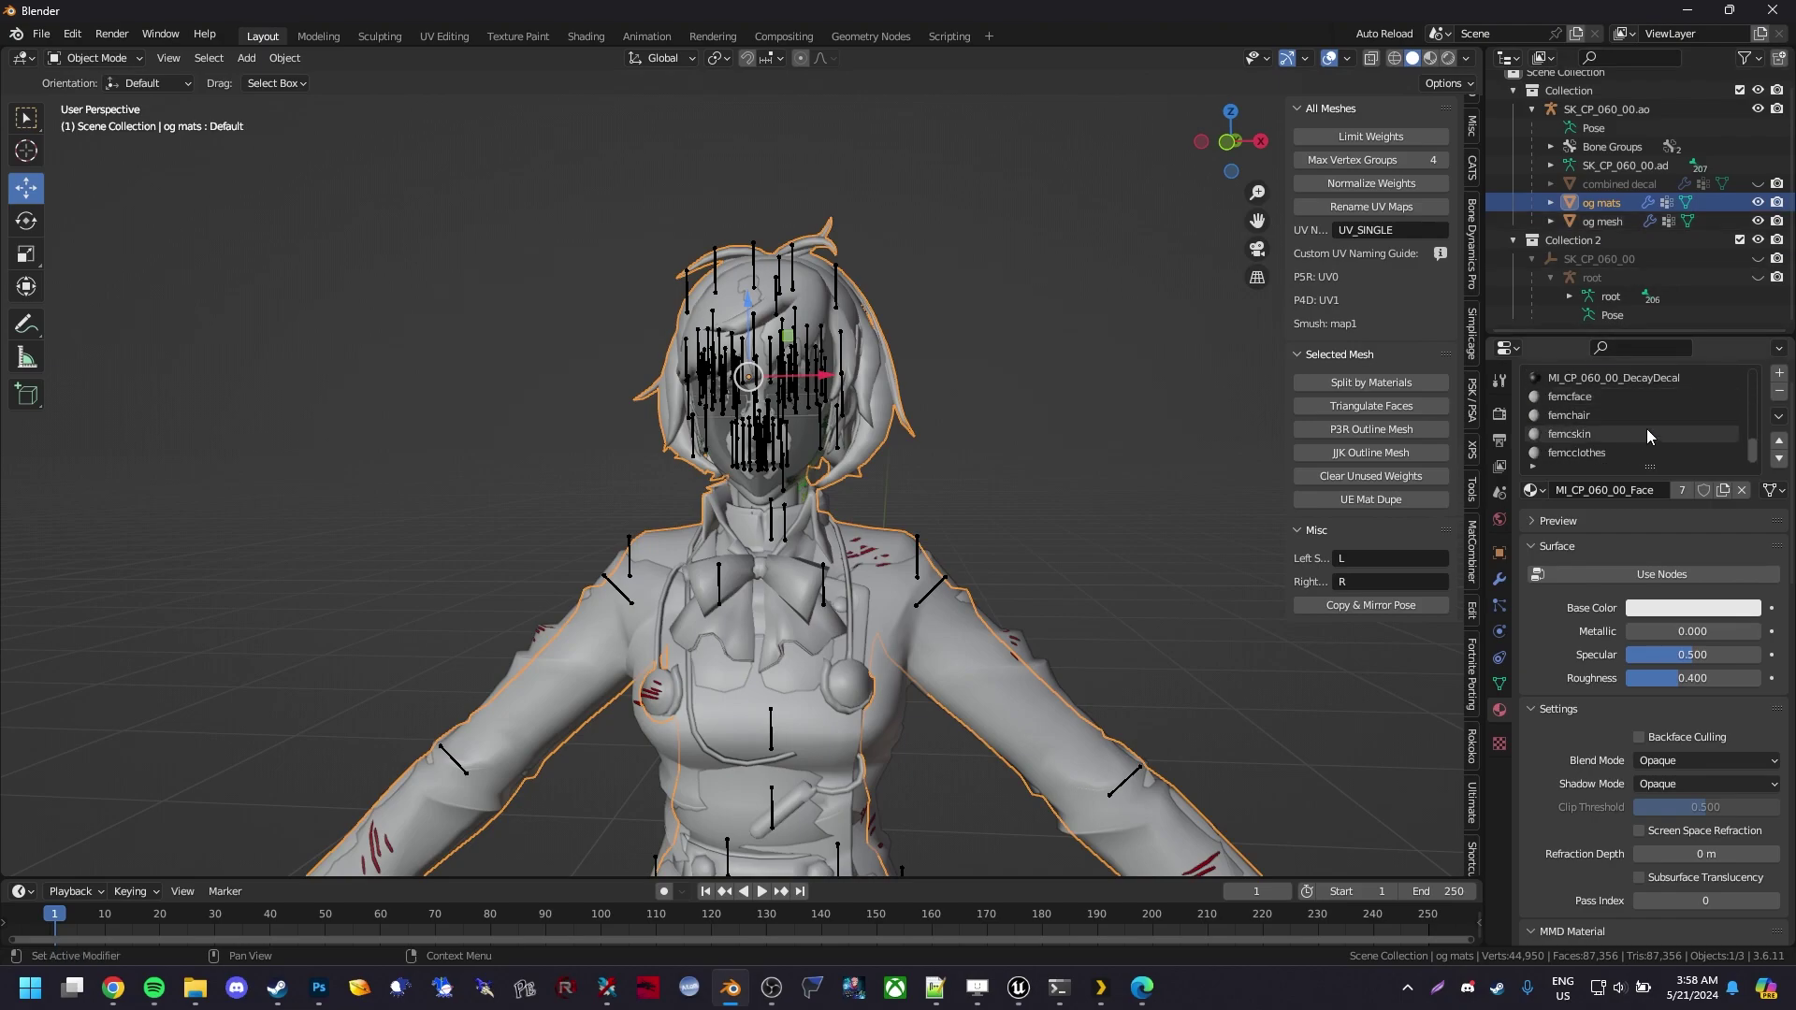
click(1646, 401)
click(1638, 433)
click(1635, 449)
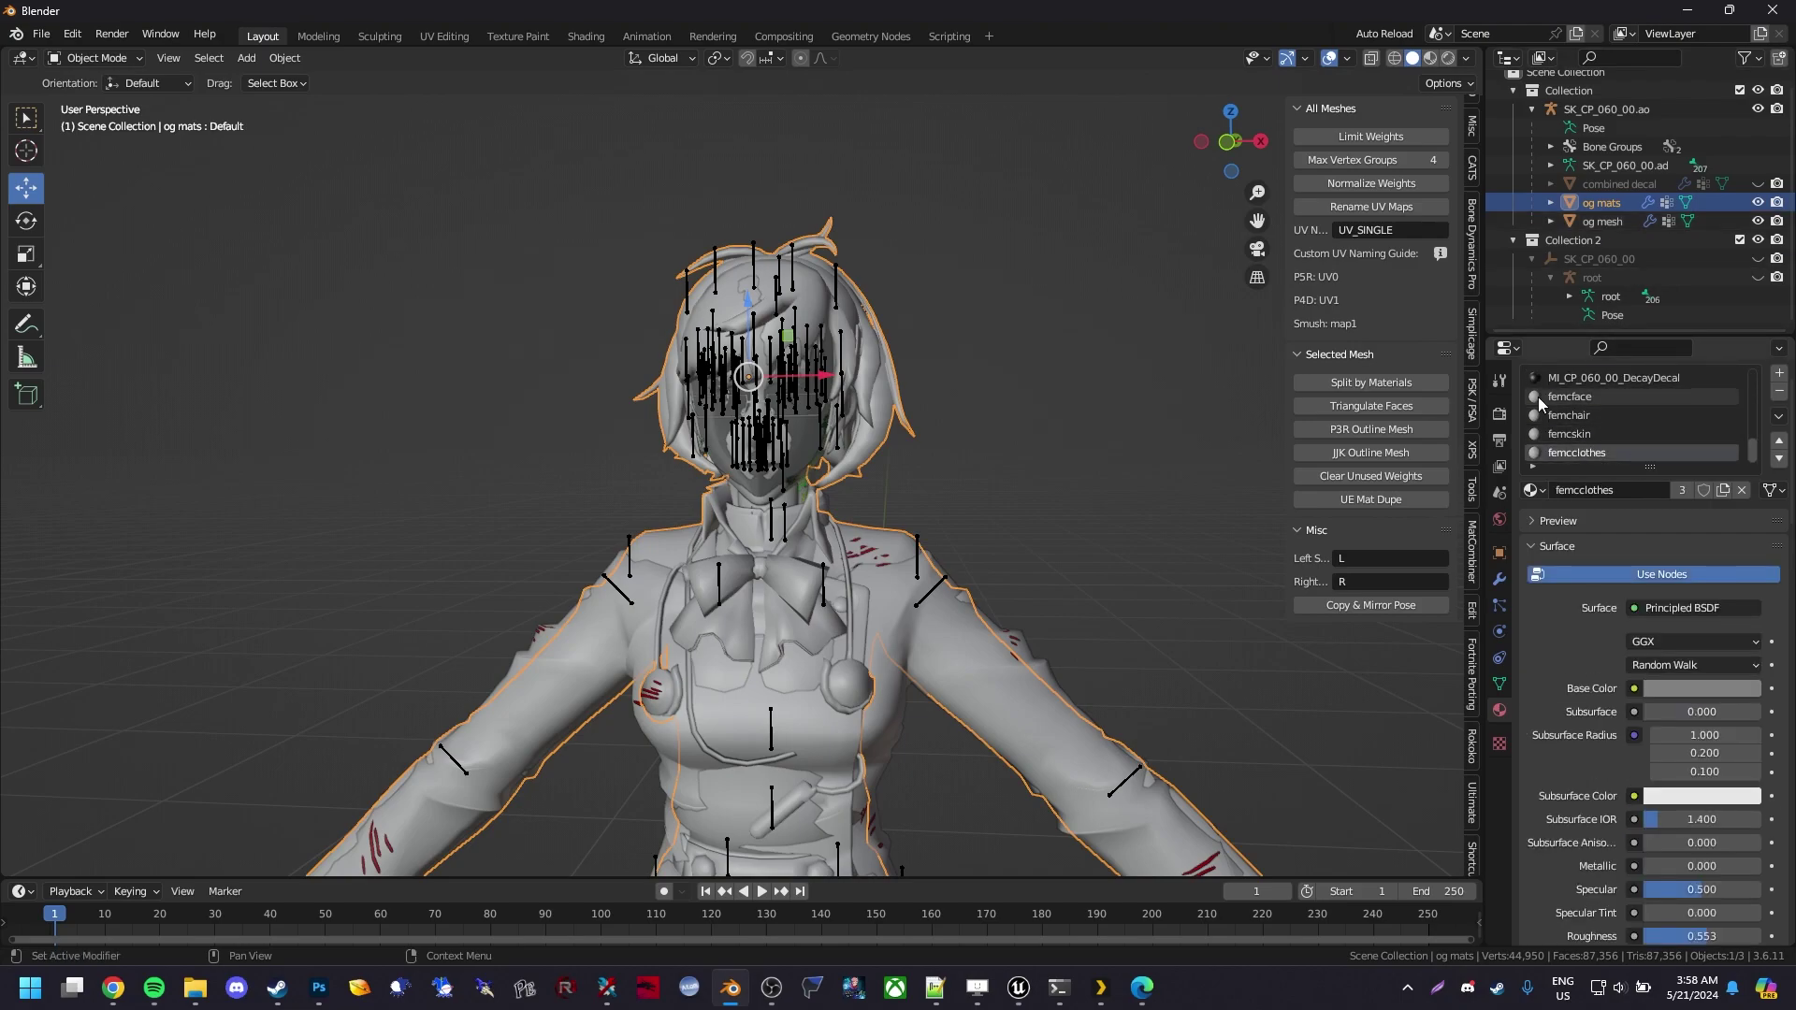
middle_drag(1046, 428, 1116, 440)
key(Tab)
key(Tab)
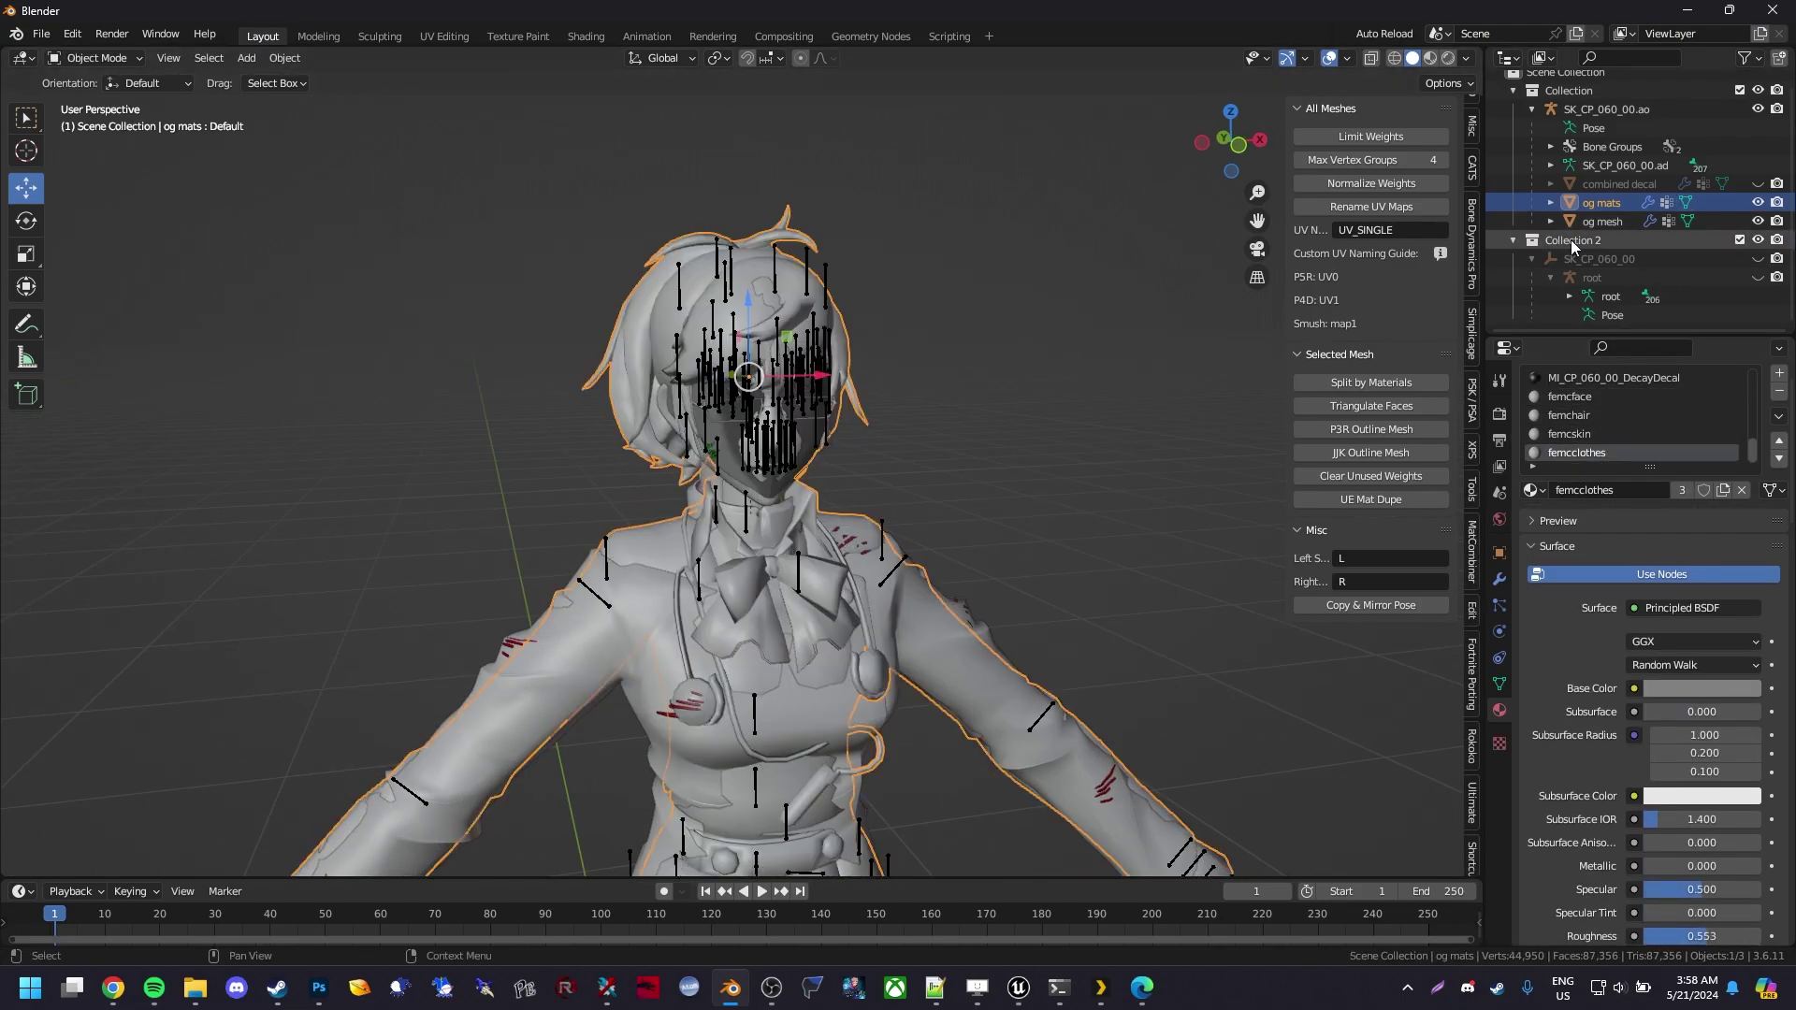
Clear the parent of og mats, move it into Collection 2, then unhide the root armature and parent og mats to it
key(alt+p)
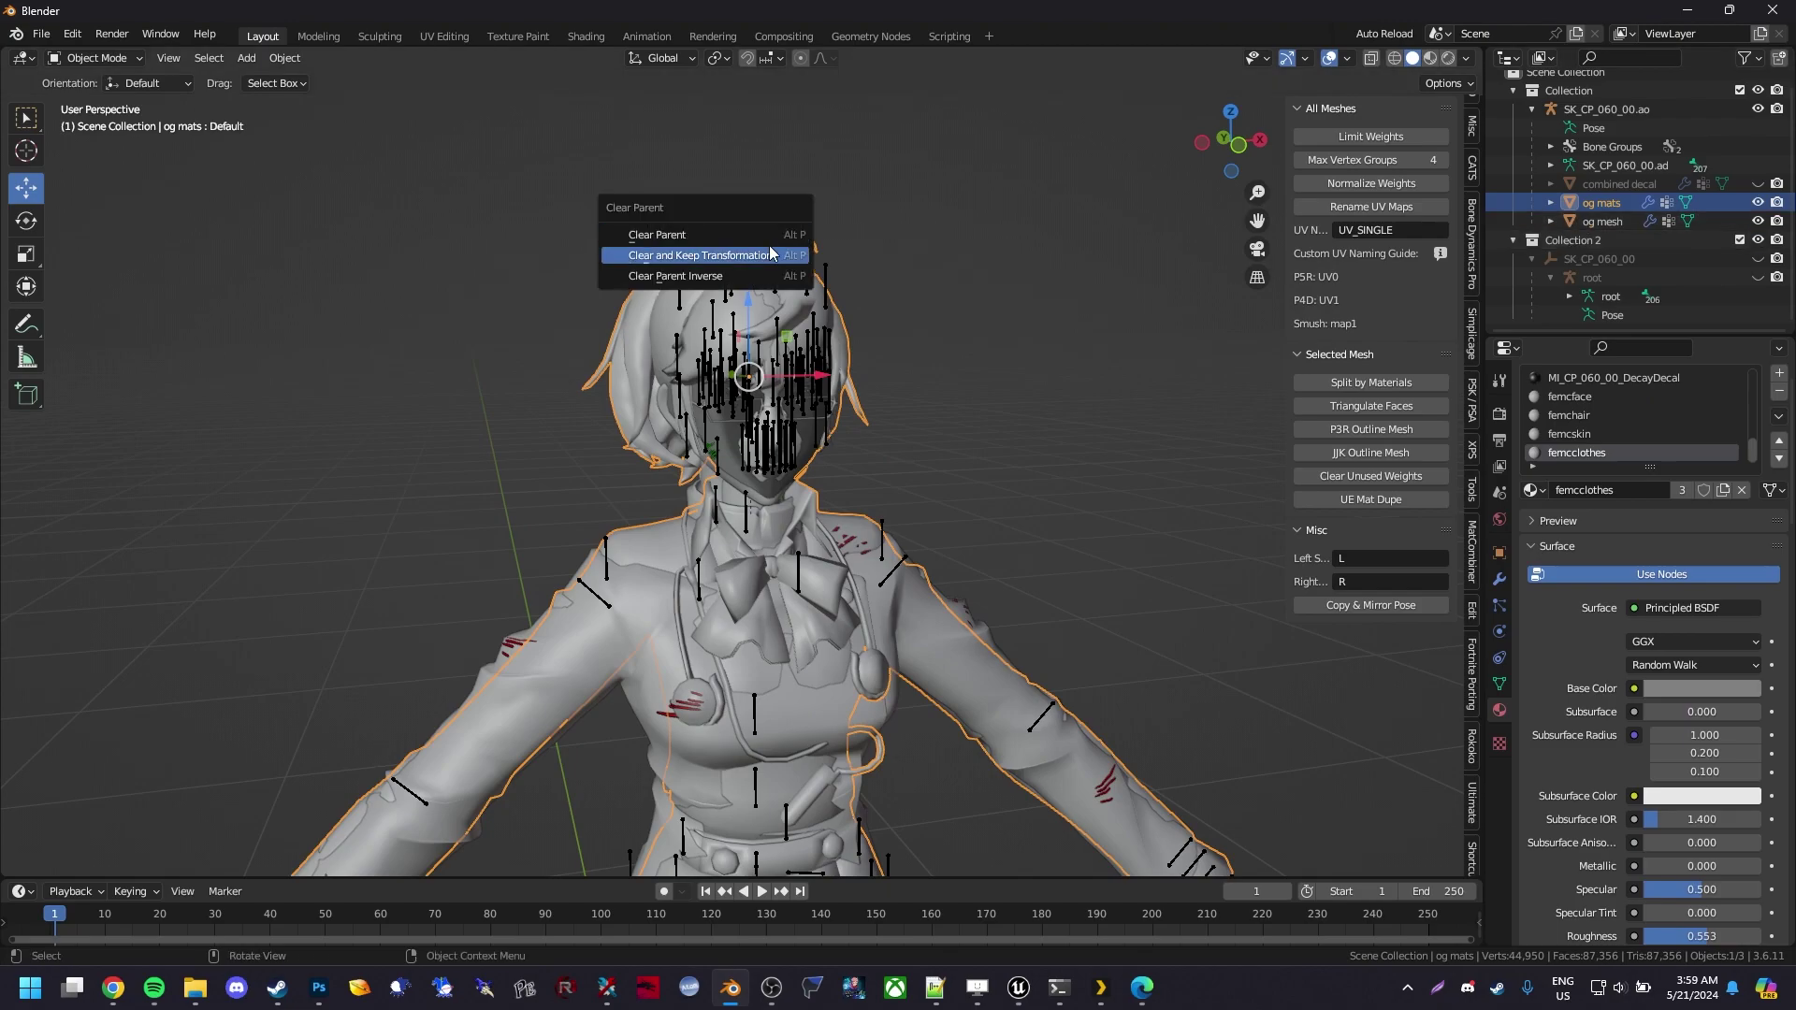
click(765, 245)
drag(1587, 107, 1602, 269)
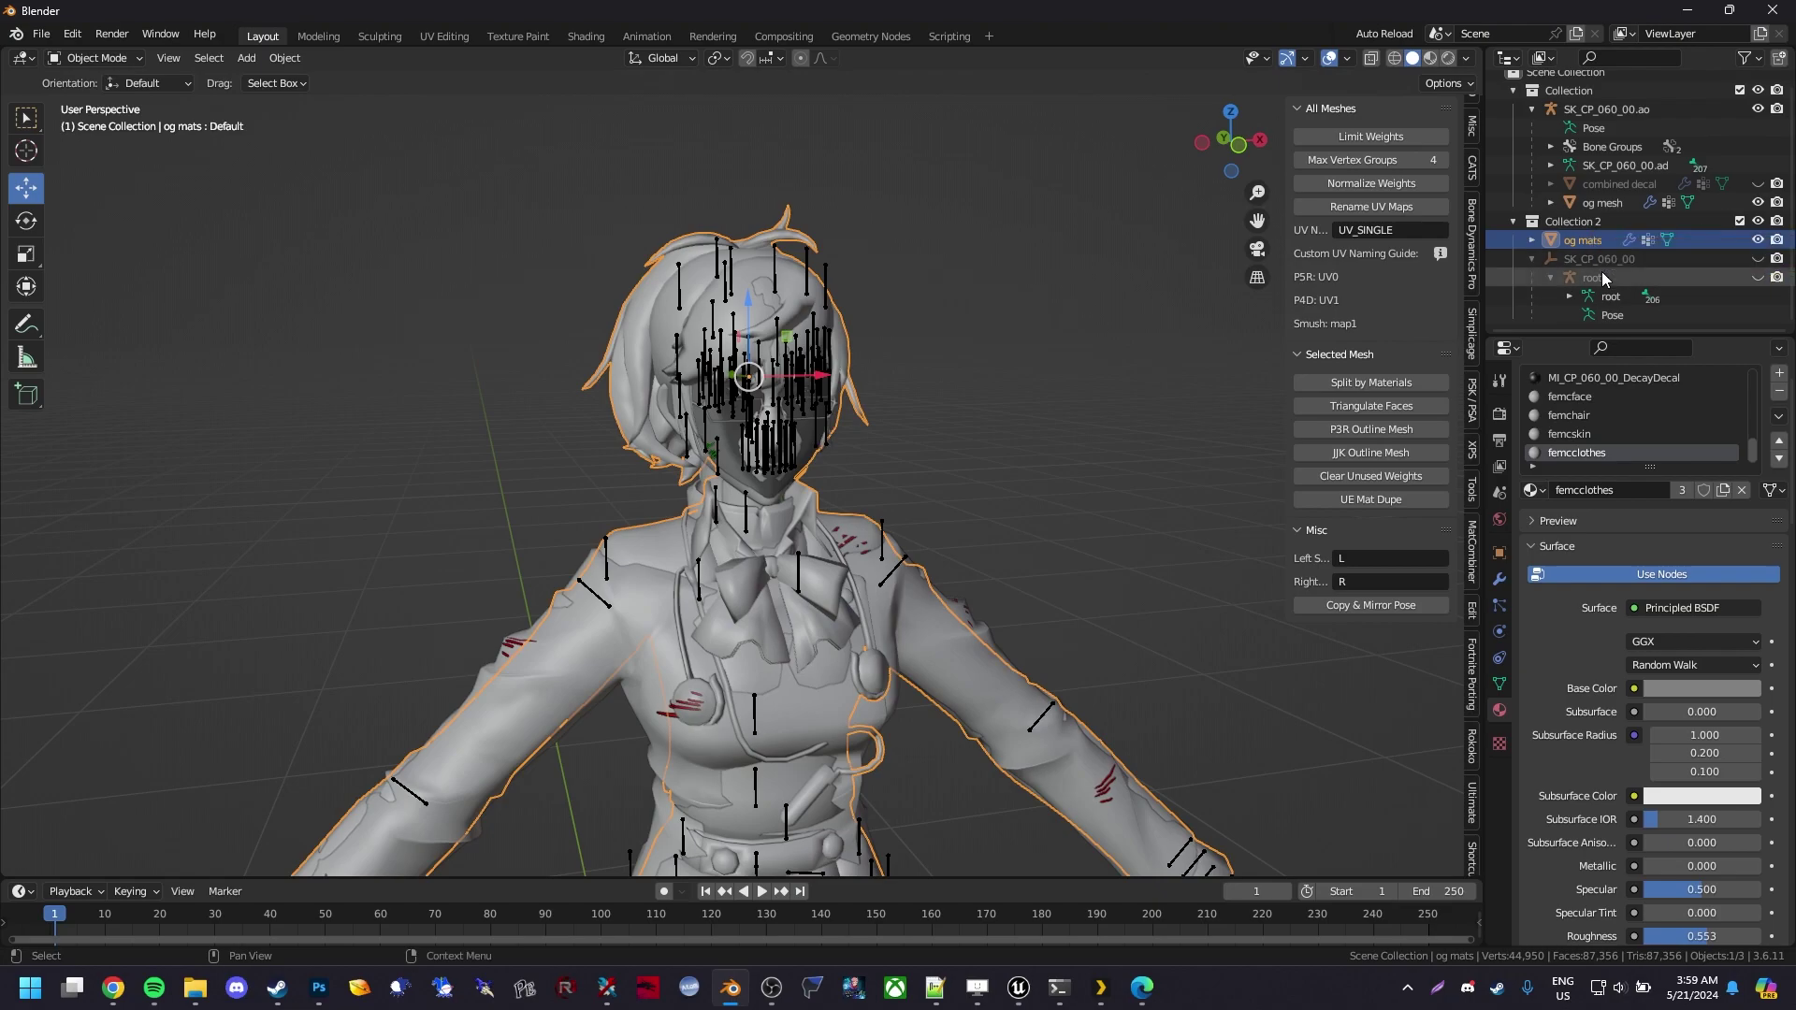
click(1757, 277)
shift+drag(1596, 243, 1601, 278)
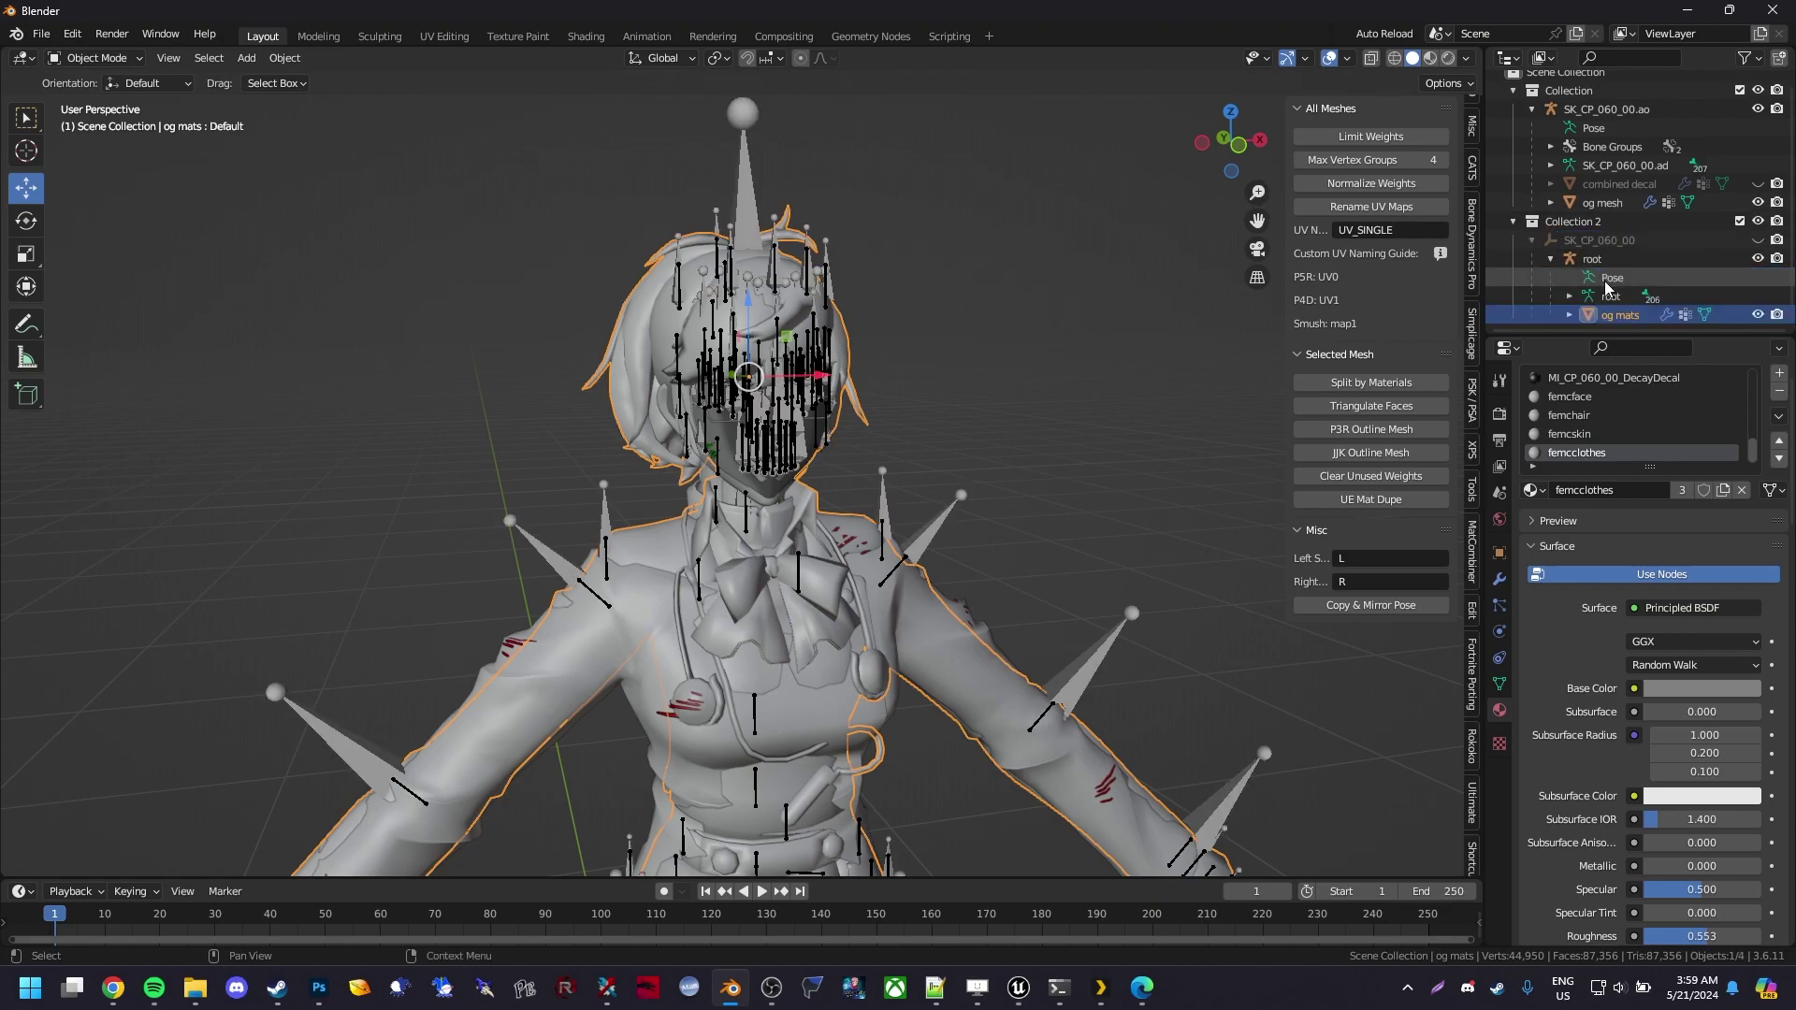
Reassign the armature object used by the modifier on og mats
click(1499, 580)
click(1531, 483)
click(1668, 512)
click(1656, 540)
scroll(1065, 406, down, 6)
shift+middle_drag(1064, 406, 1141, 308)
scroll(1014, 328, up, 5)
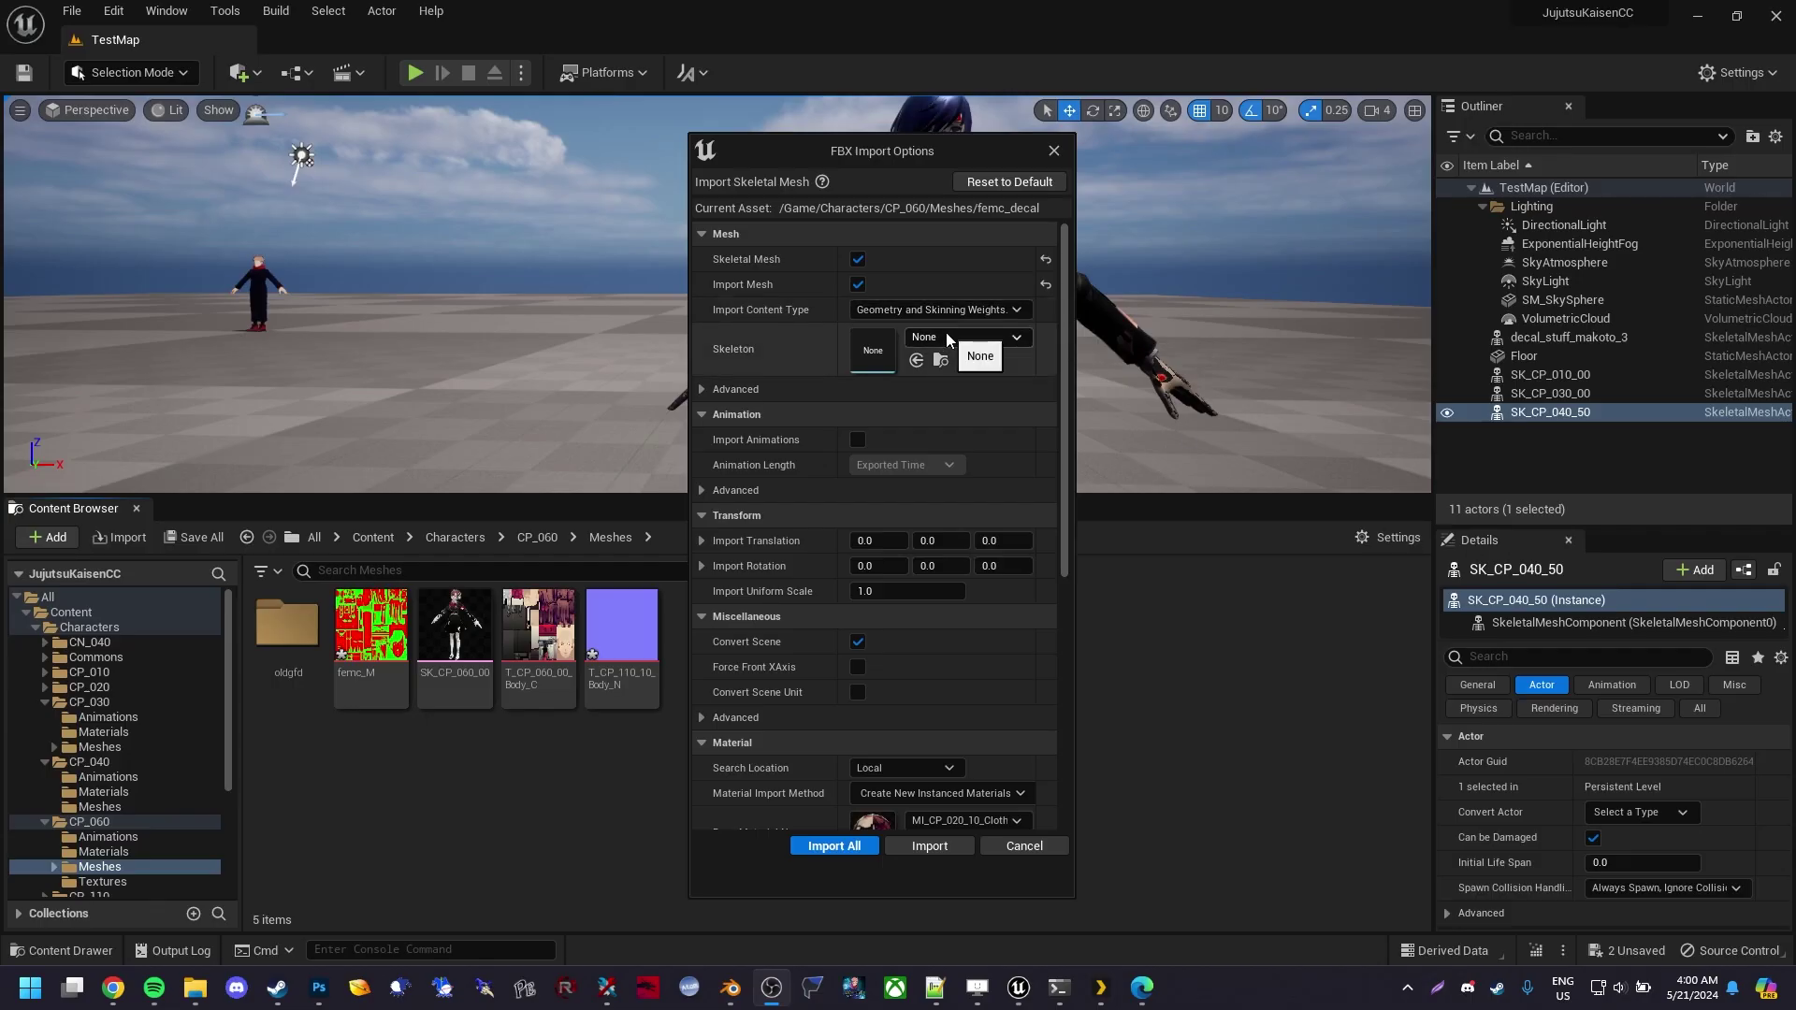
In Unreal Engine, set the femc_decal FBX import to the SK_Human skeleton and the The_Big_Testicle base material
click(966, 336)
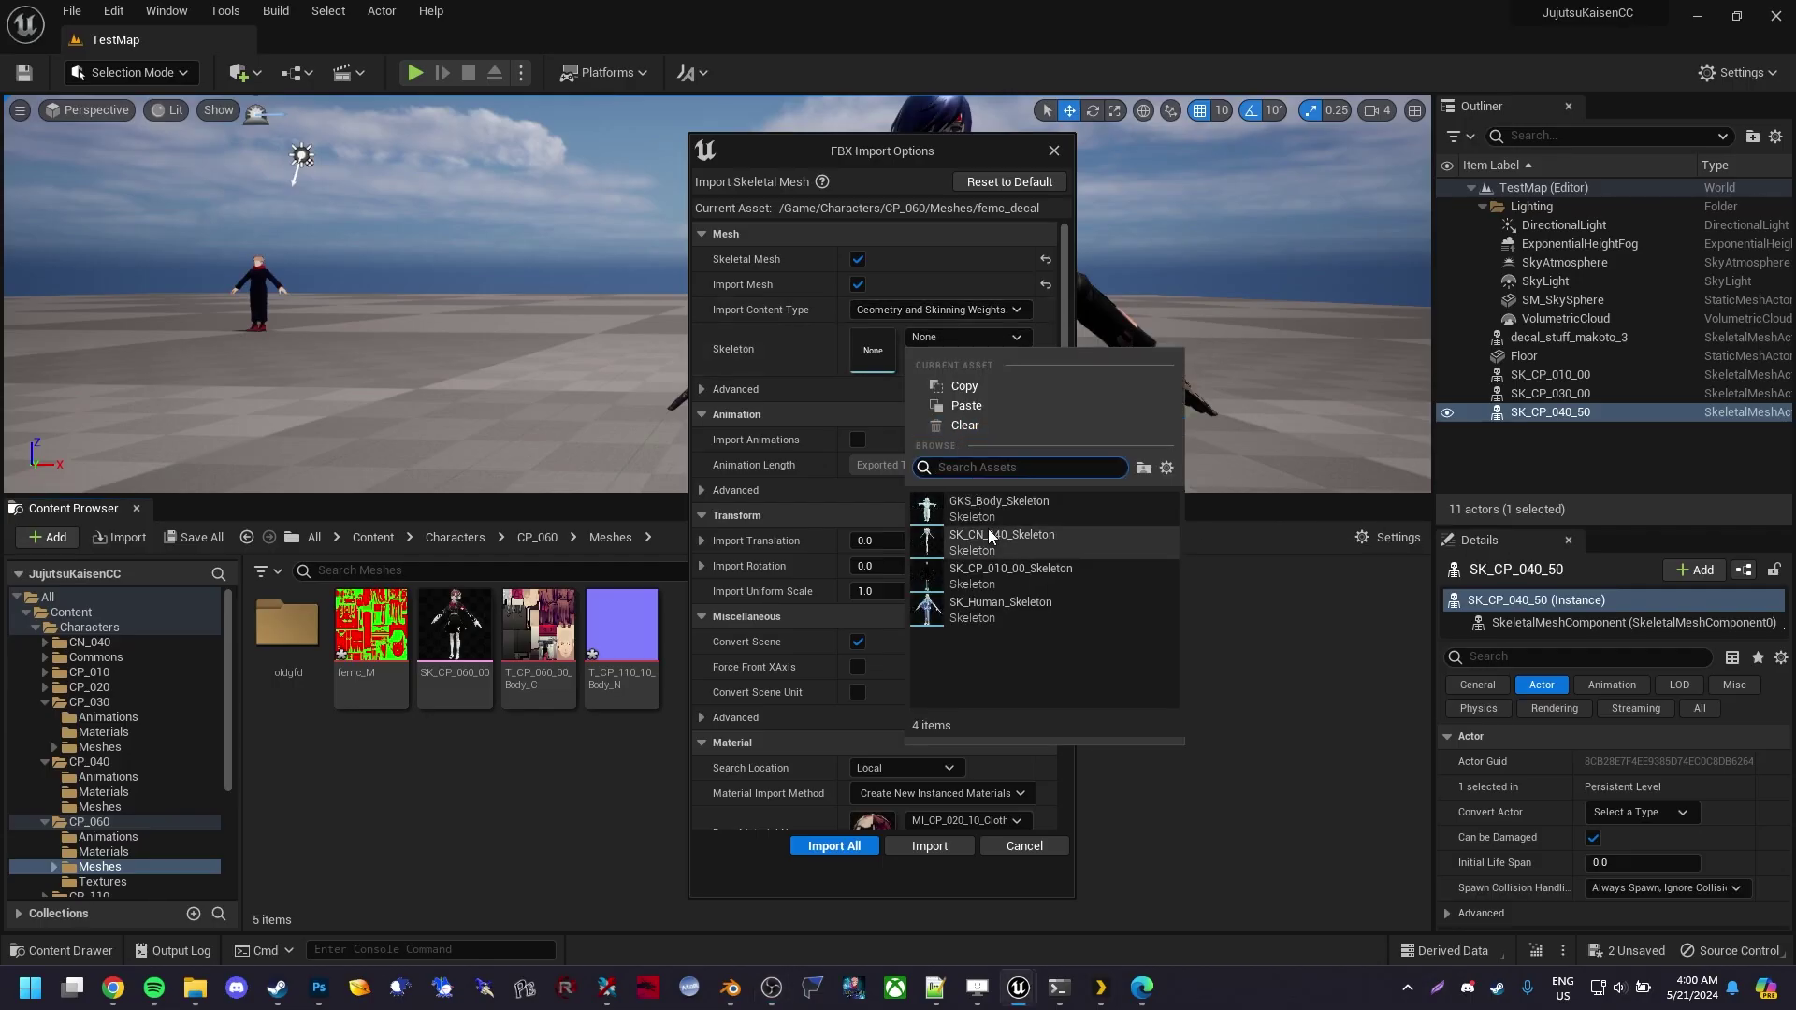
click(1027, 603)
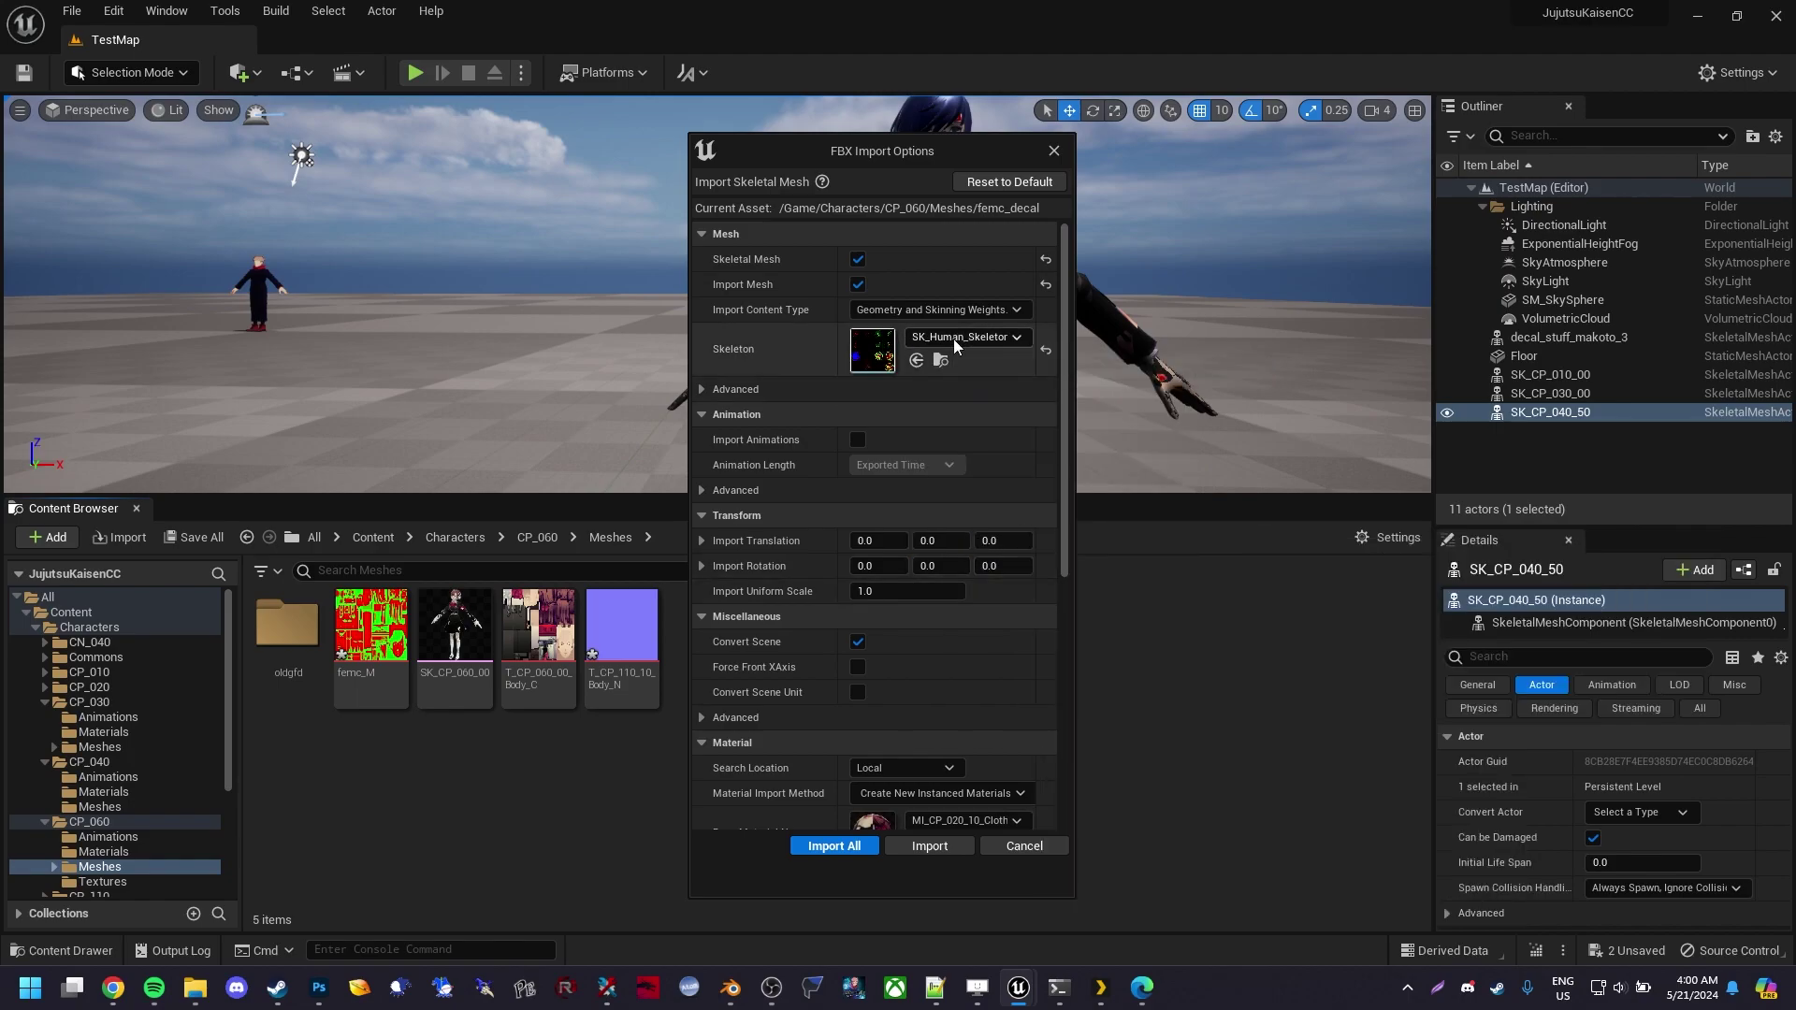
scroll(958, 514, down, 4)
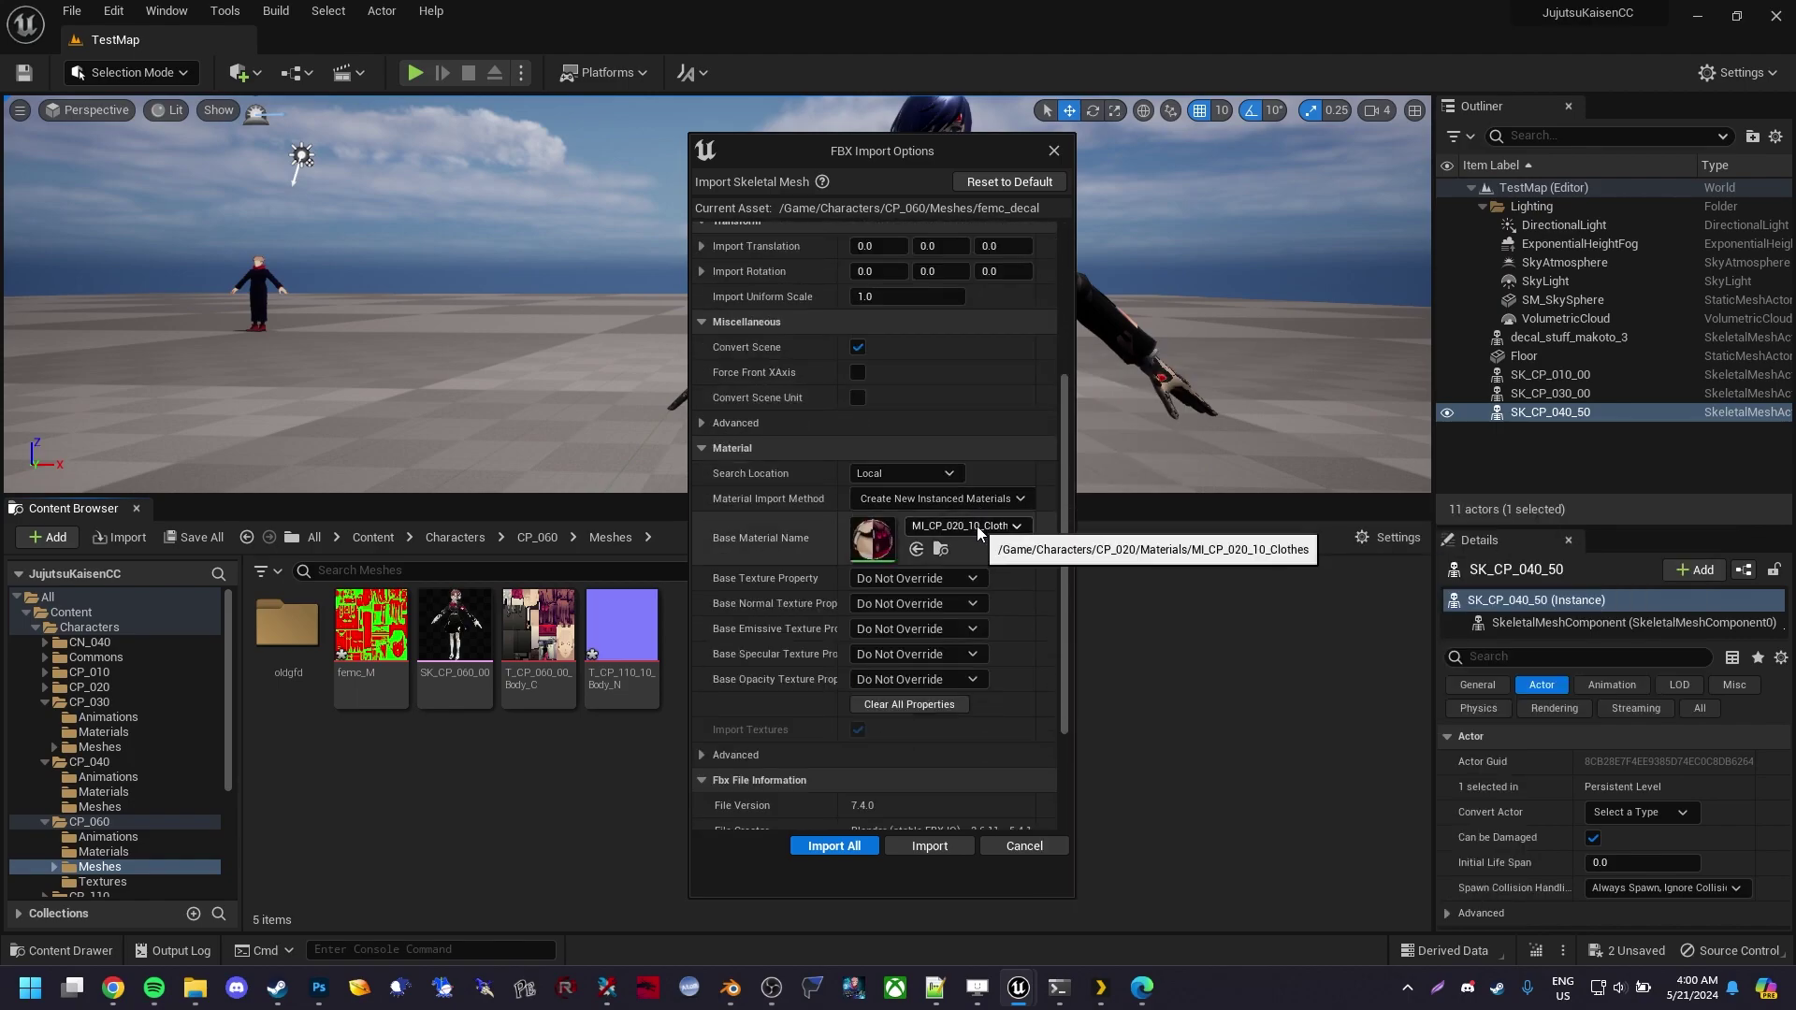
click(977, 525)
scroll(1054, 790, up, 3)
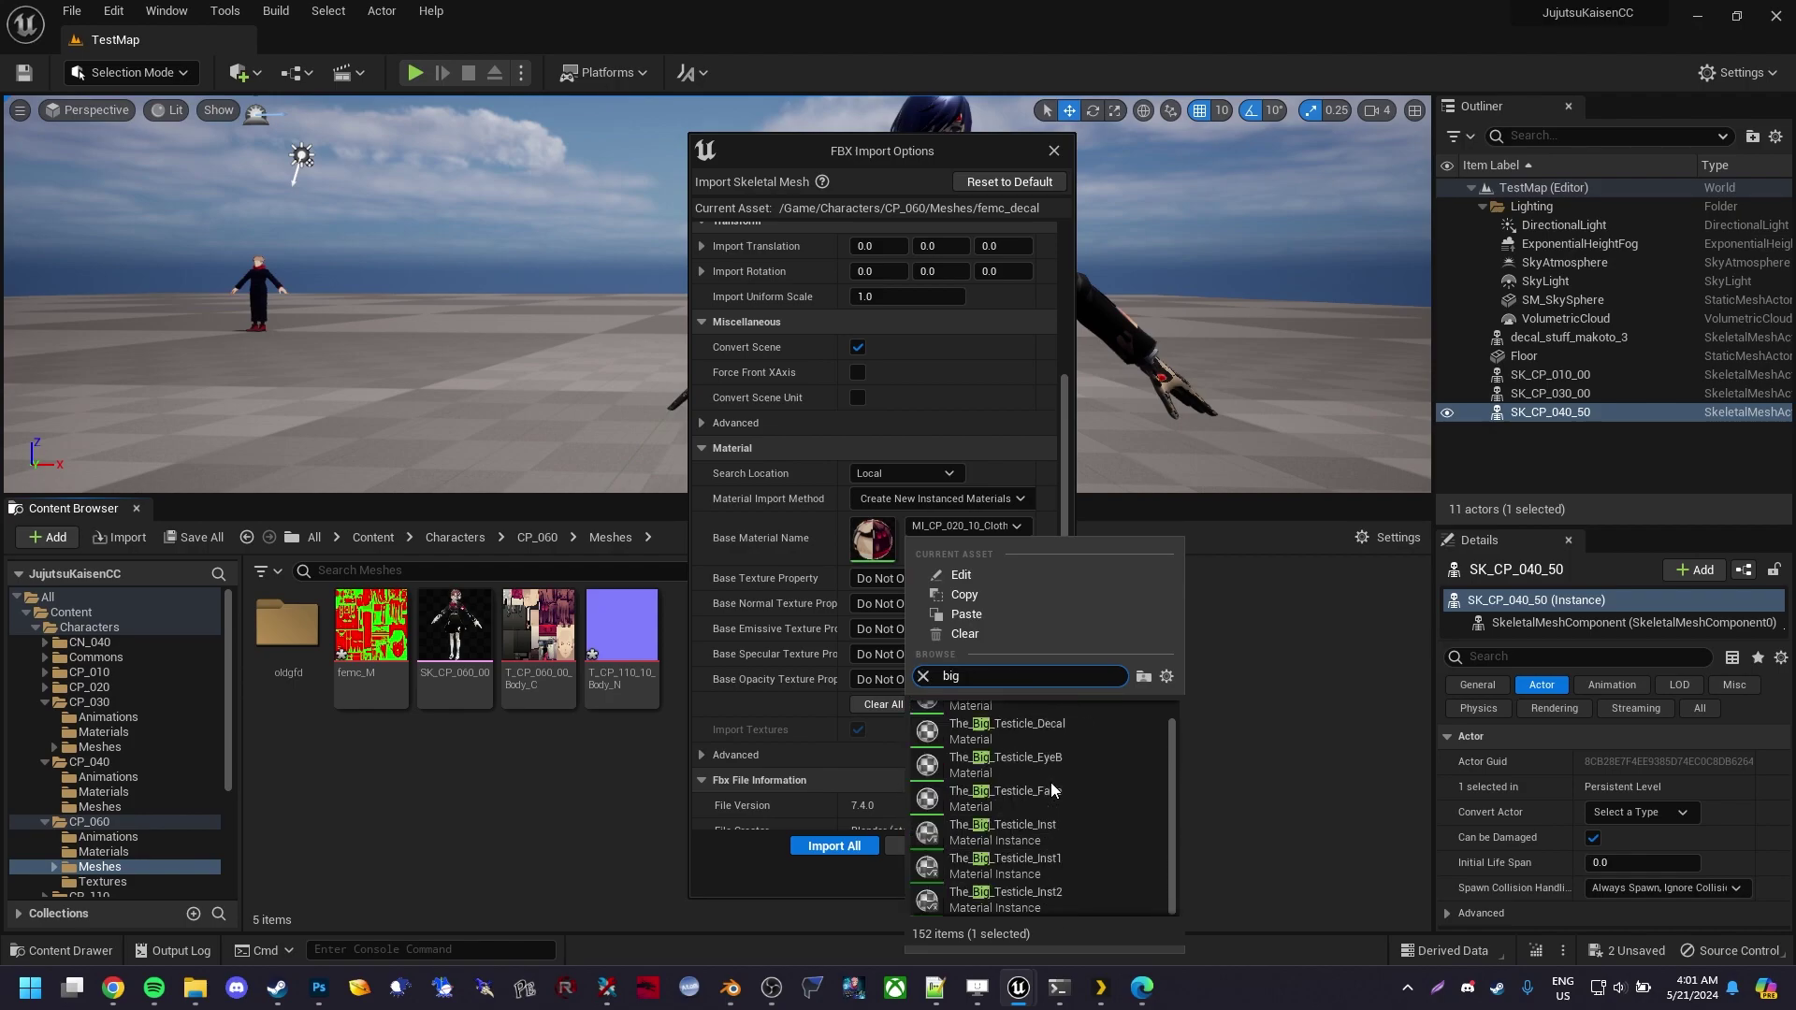
scroll(1086, 777, up, 2)
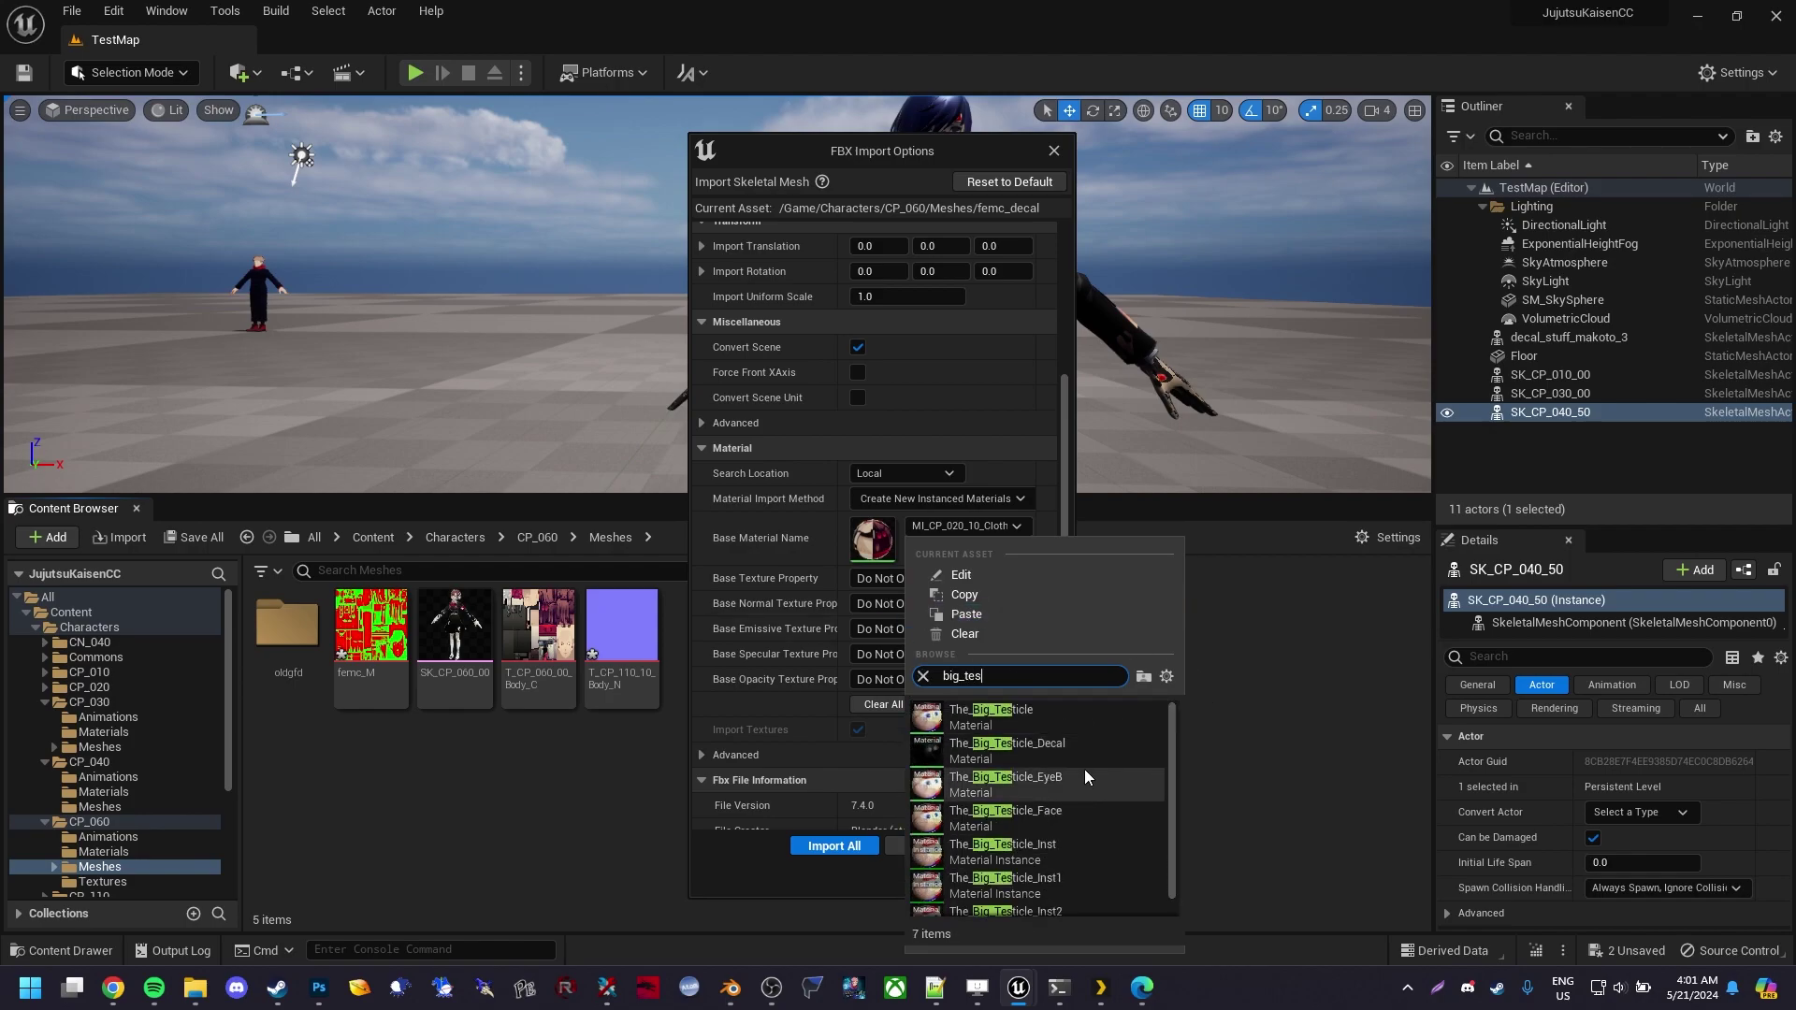
click(1058, 720)
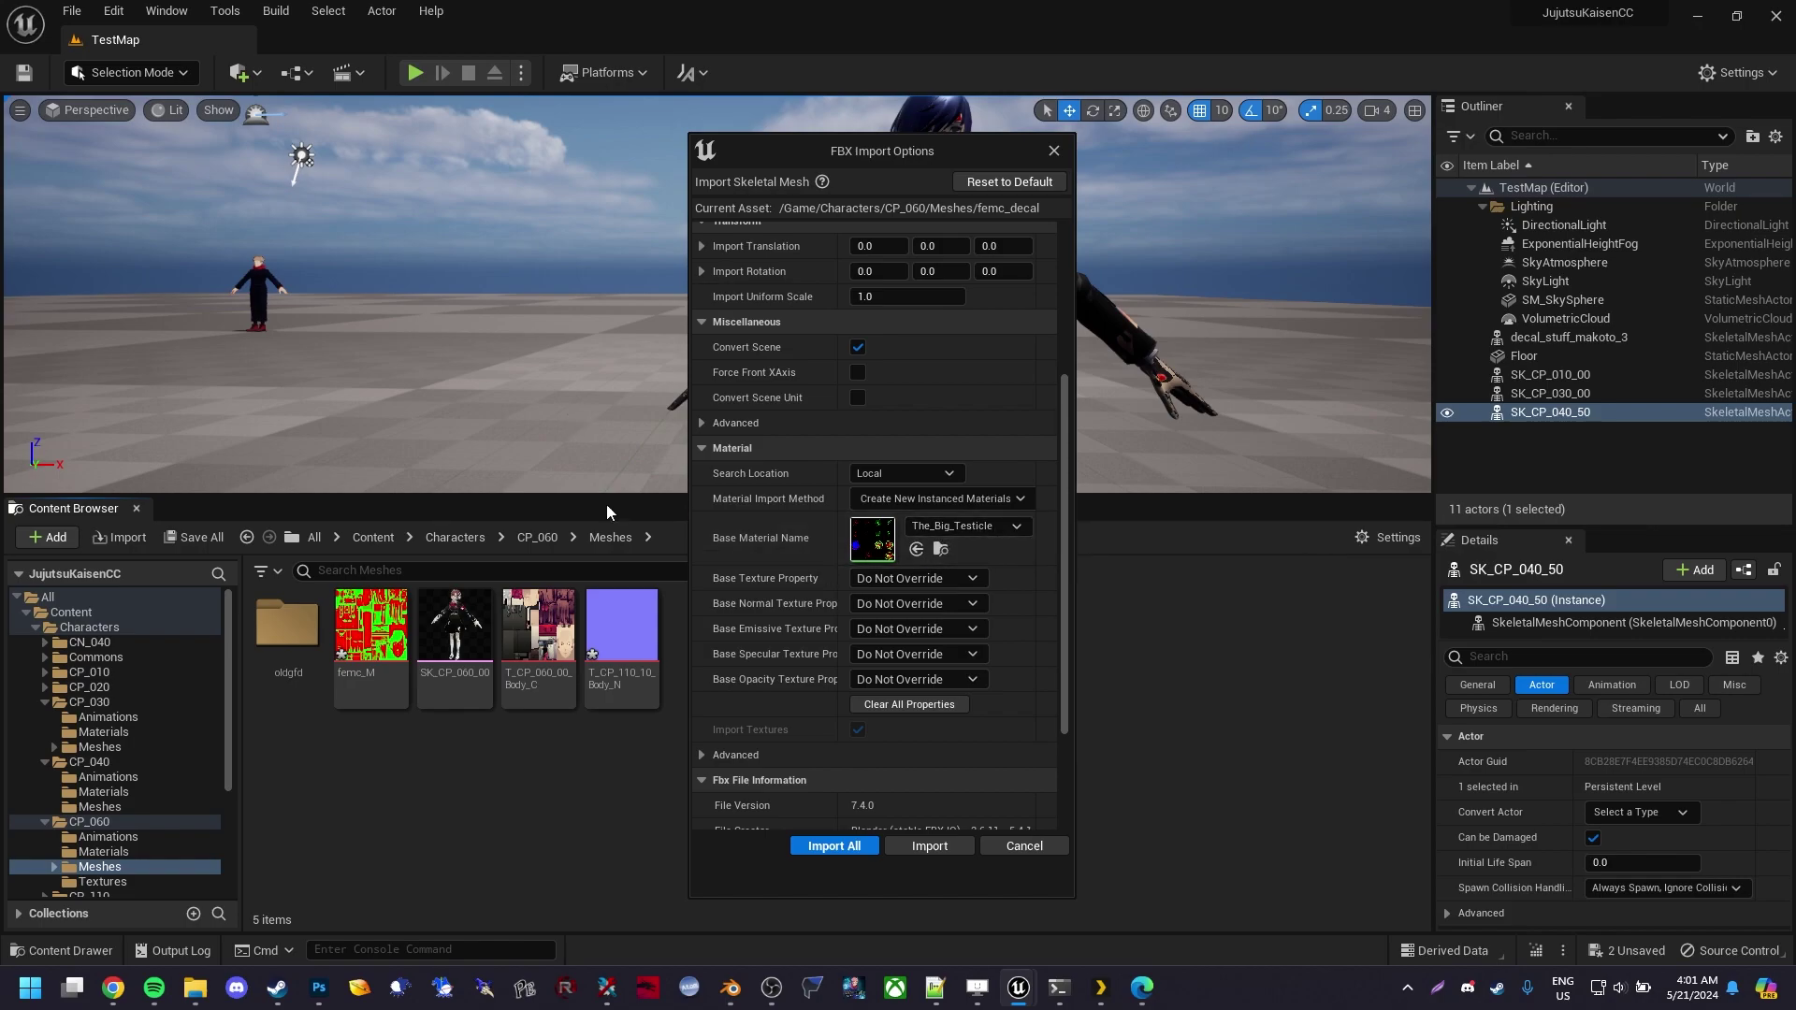
Review the remaining FBX import options, import the femc_decal skeletal mesh, and close the message log
scroll(795, 547, up, 5)
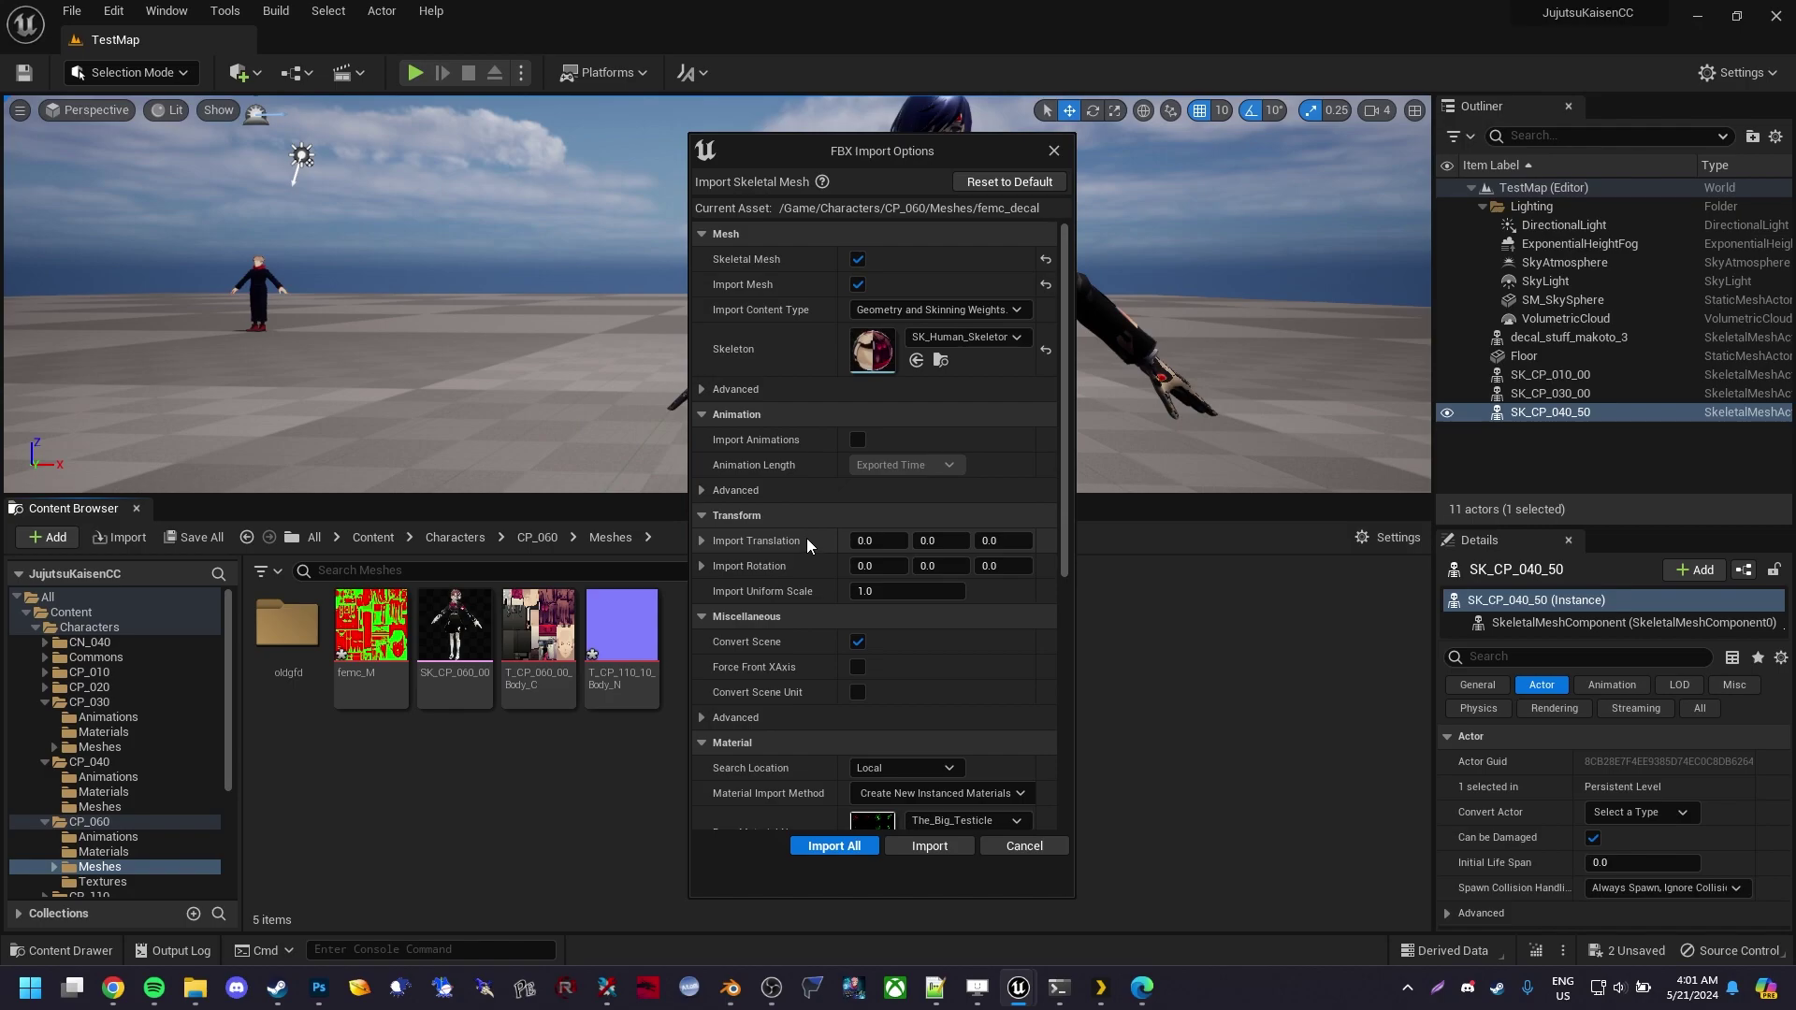
scroll(809, 512, down, 8)
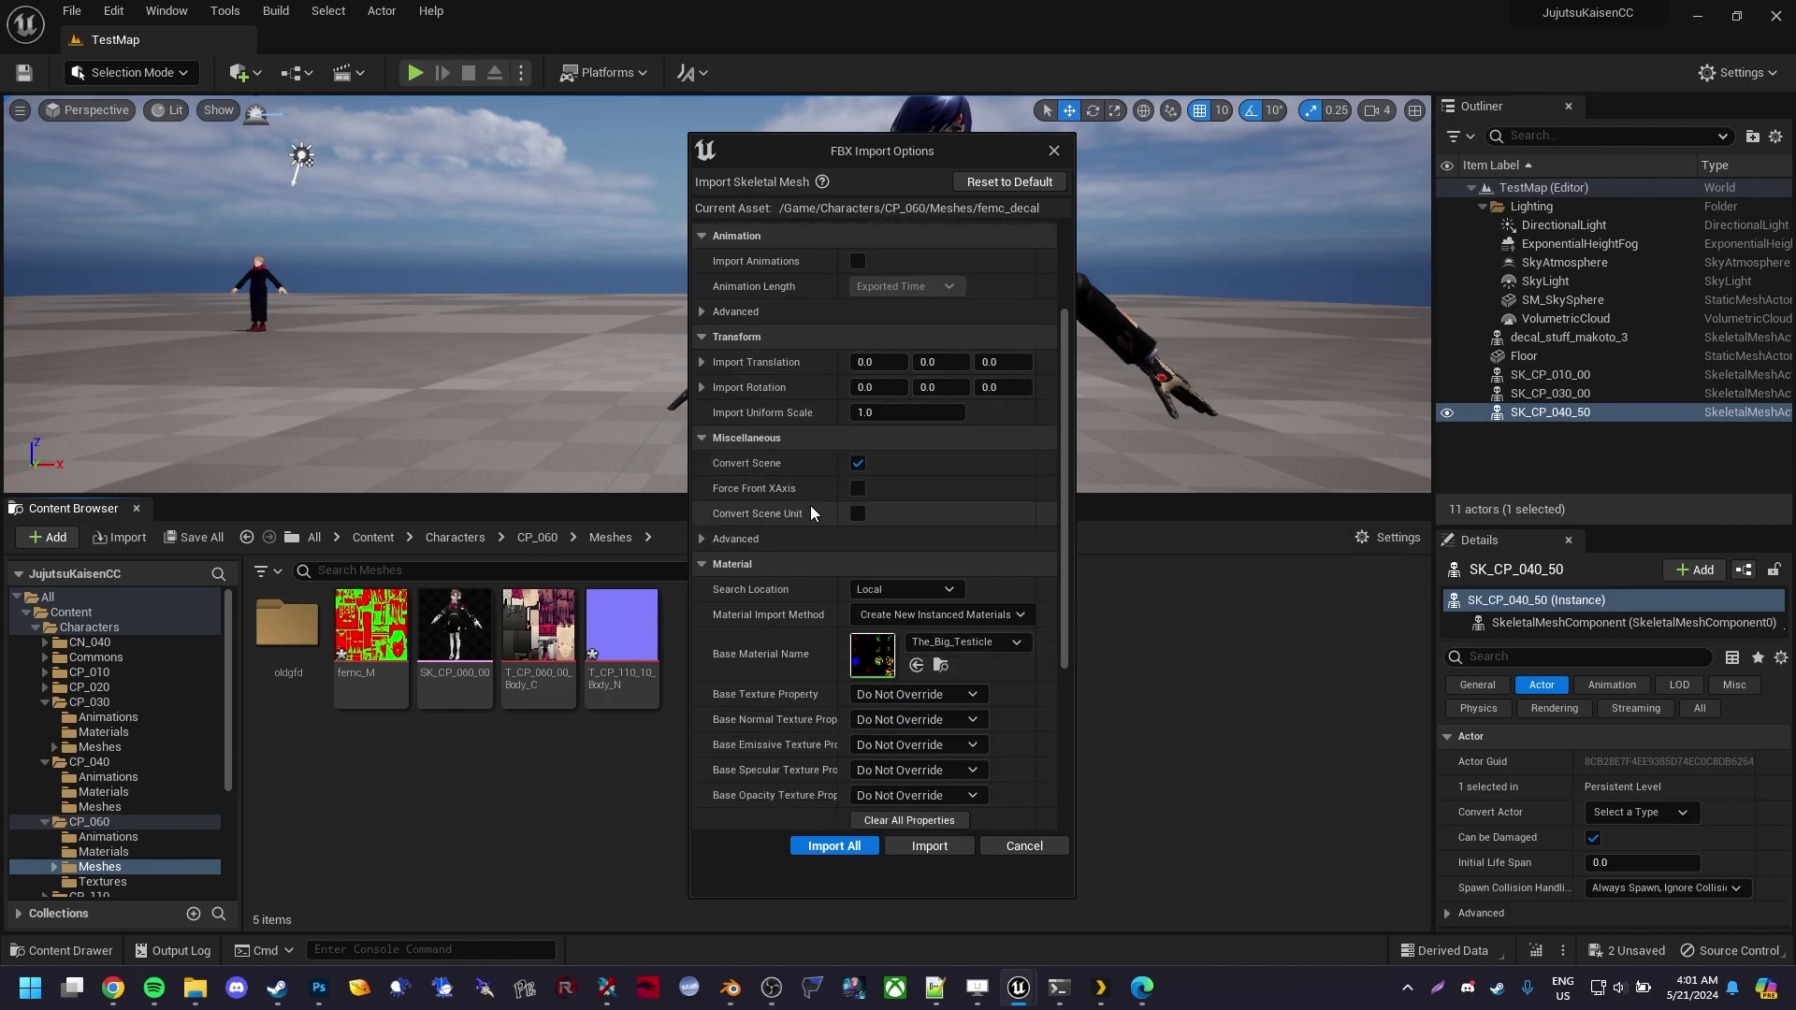
scroll(806, 492, up, 2)
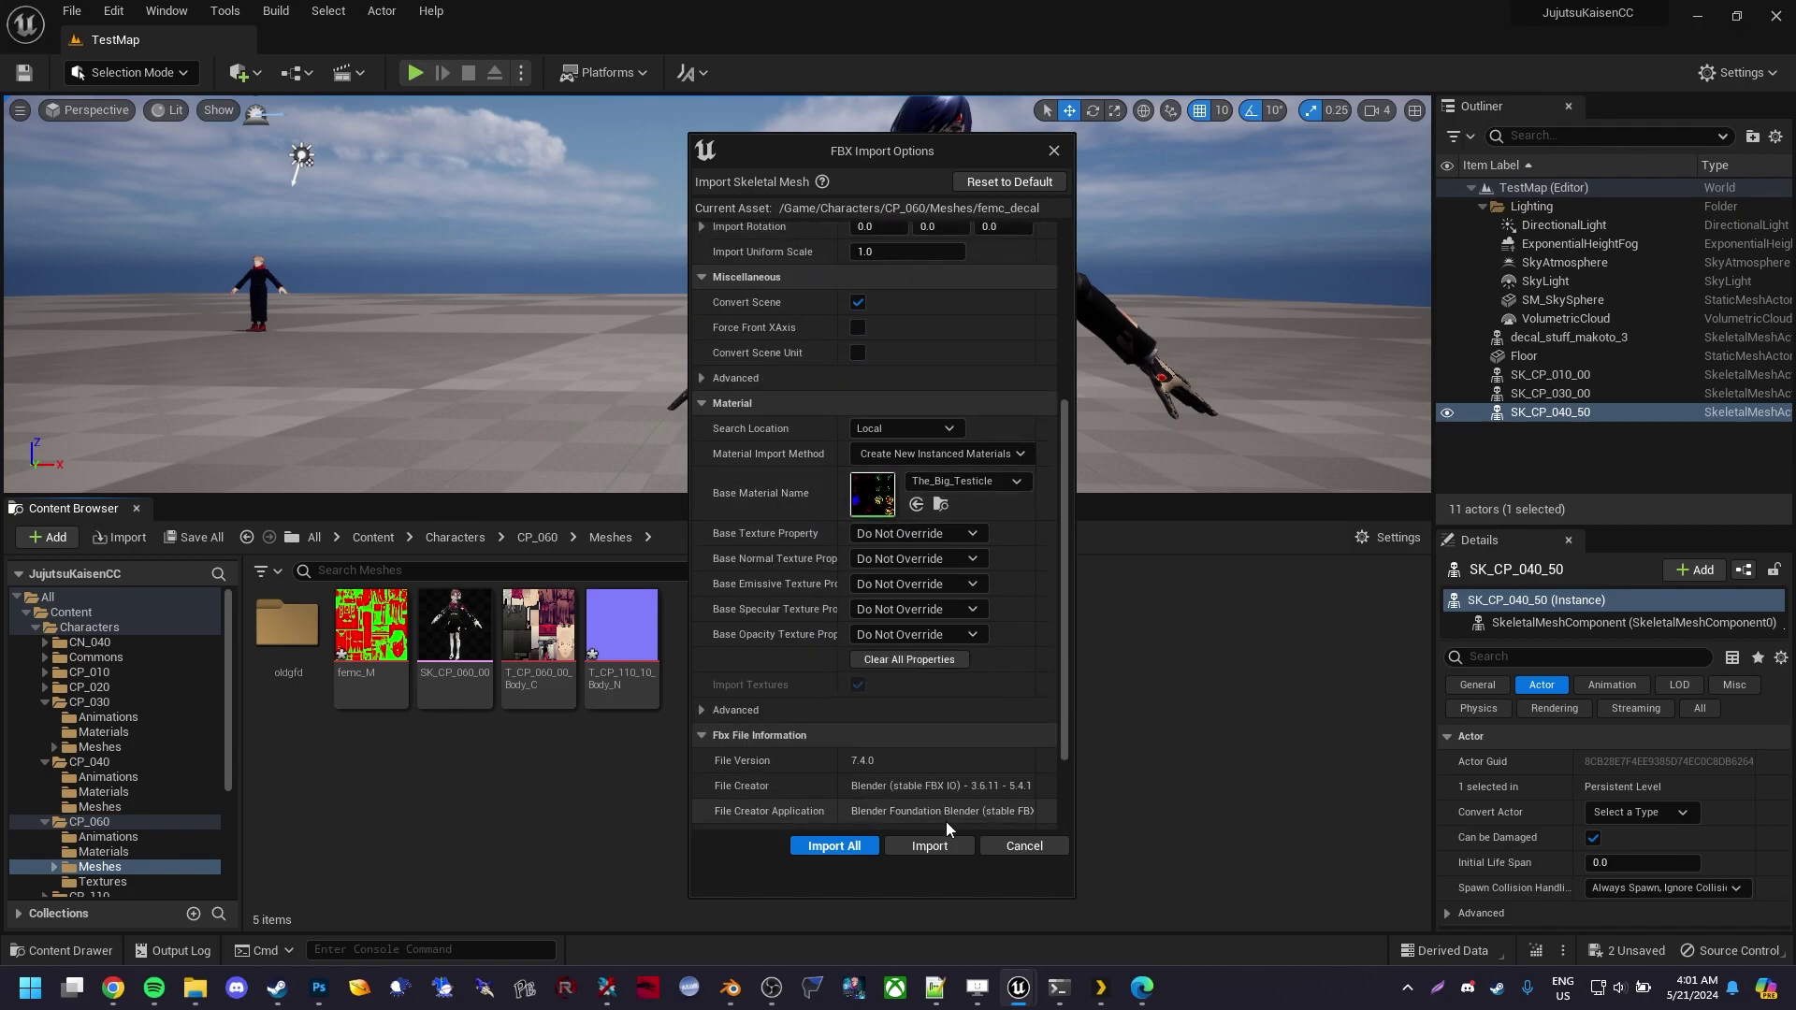
click(929, 844)
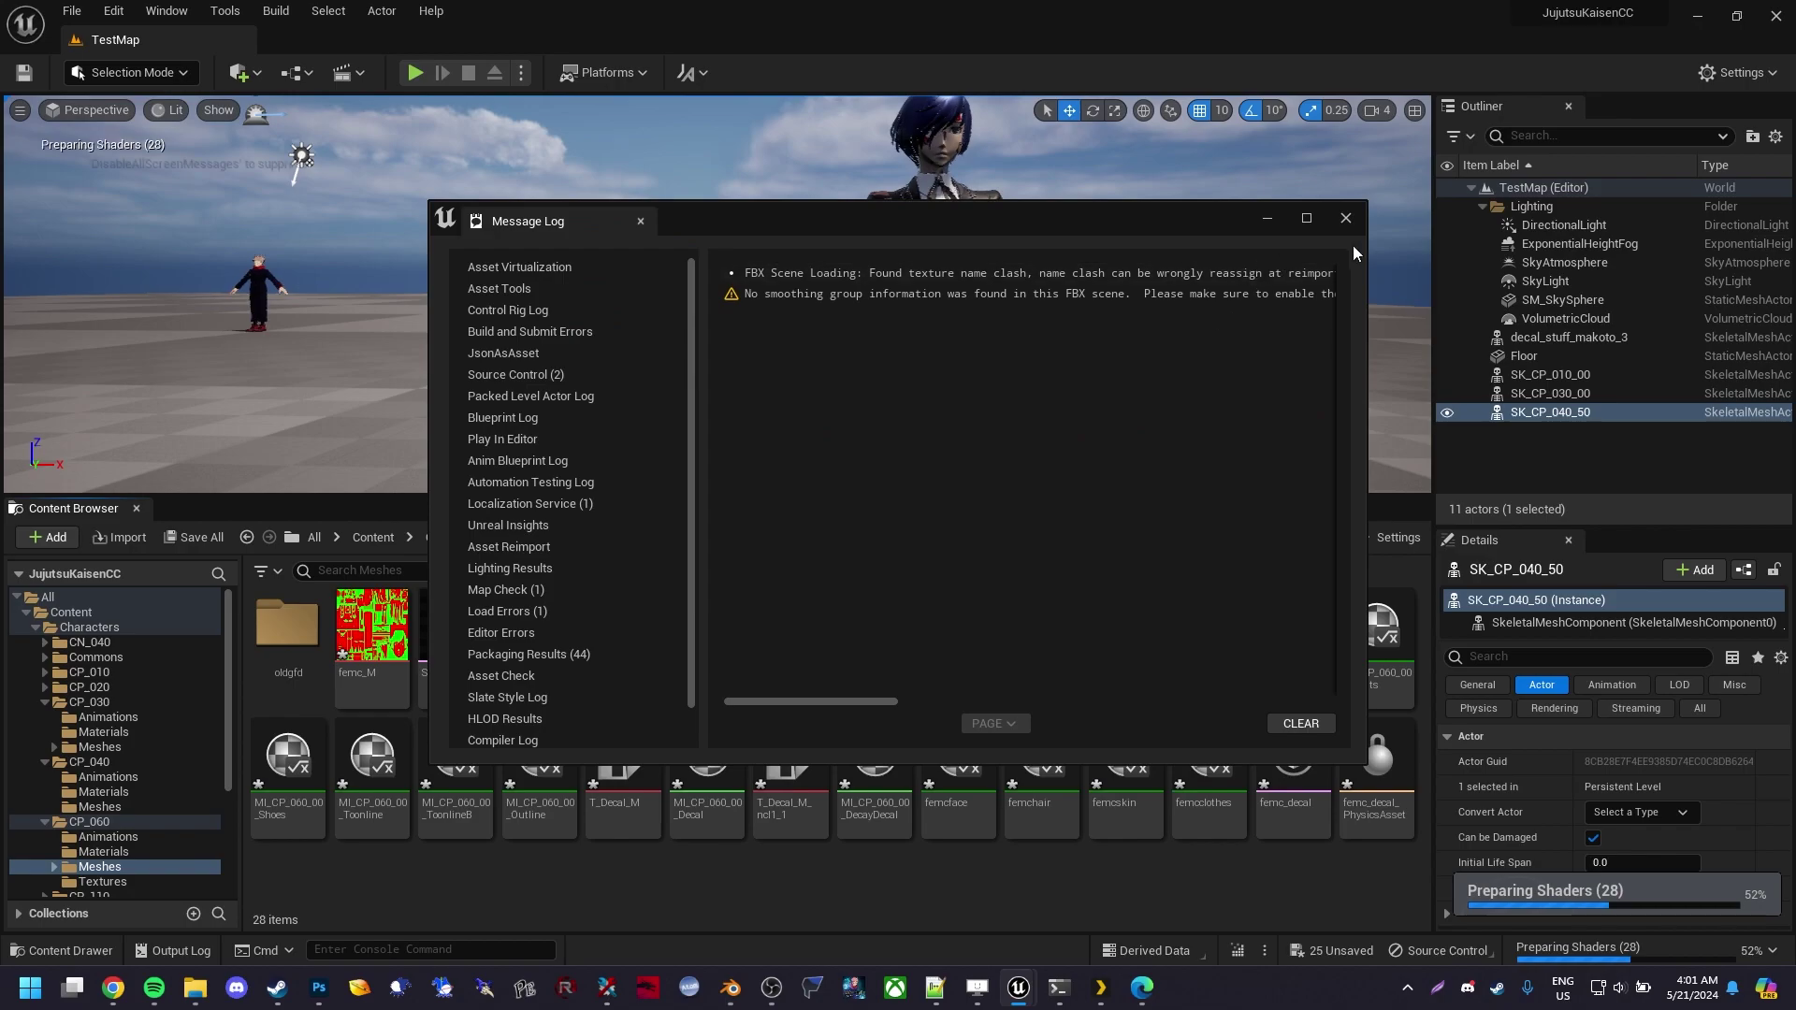
click(1346, 219)
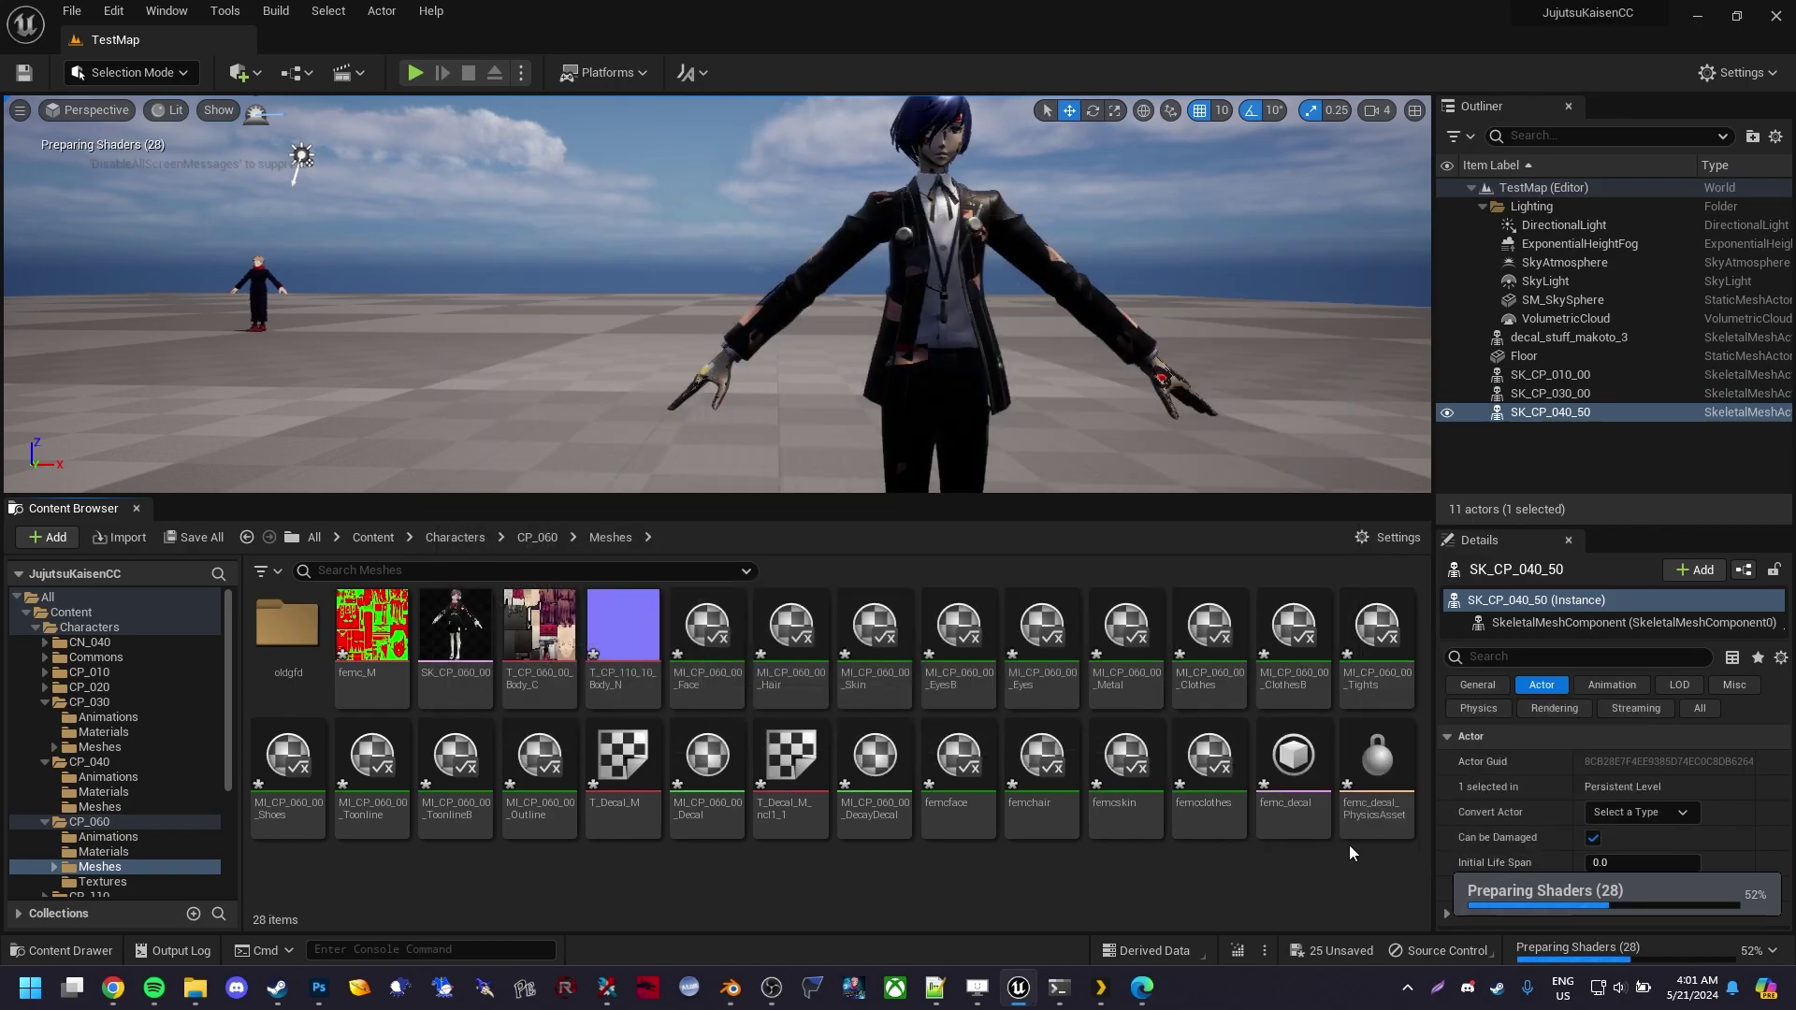
Delete femc_decal_PhysicsAsset and the textures T_Decal_M and T_Decal_M_ncl1_1 from the CP_060 Meshes folder, forcing deletion where needed
click(1370, 812)
key(Delete)
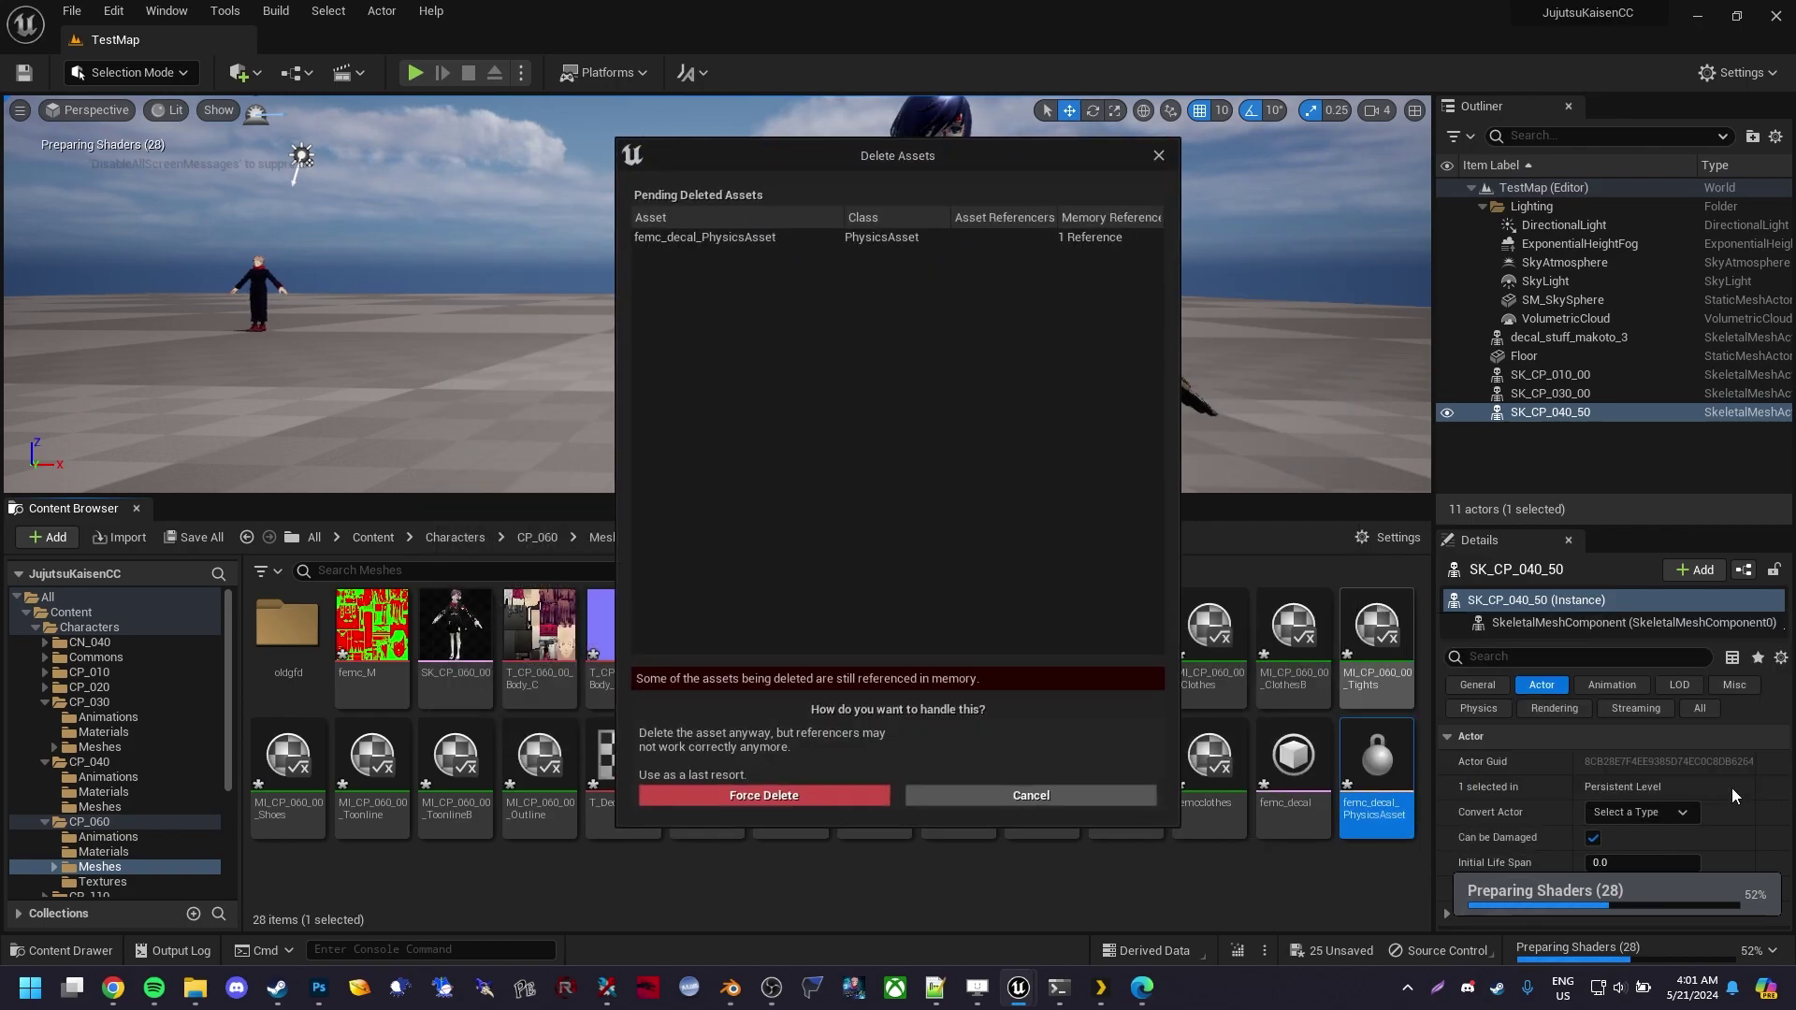
click(766, 795)
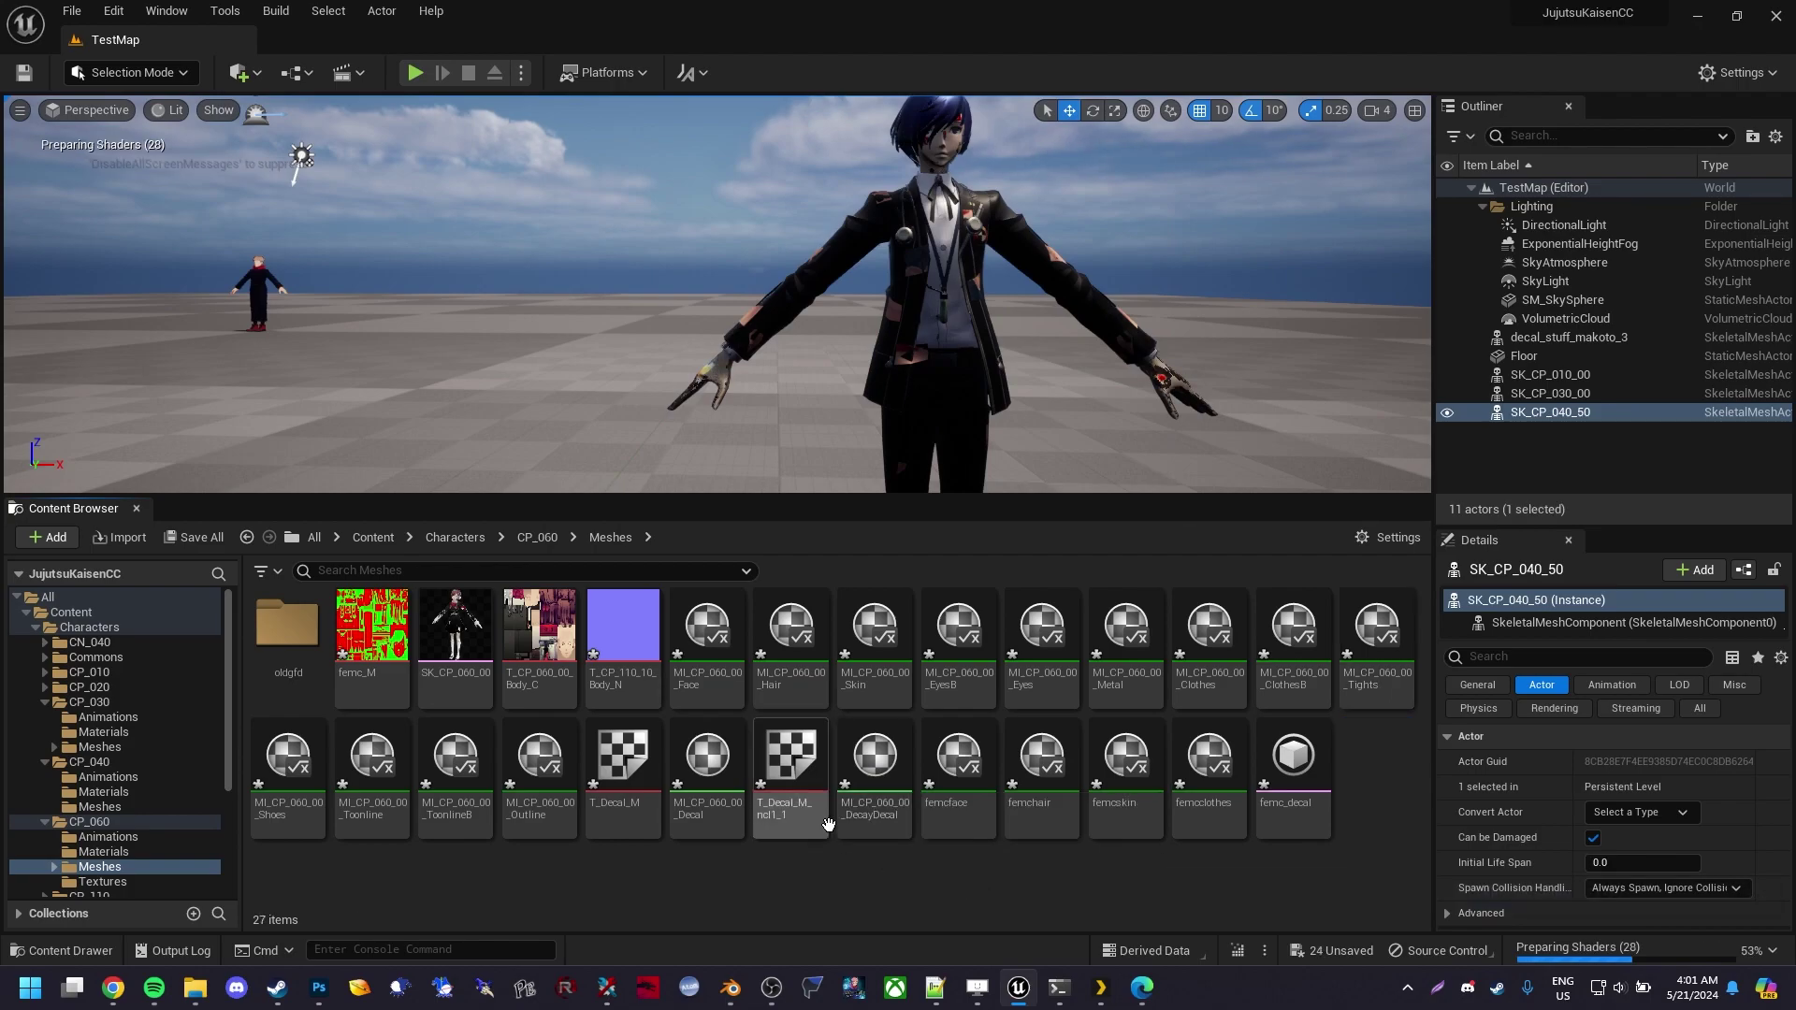
click(829, 823)
ctrl+click(623, 776)
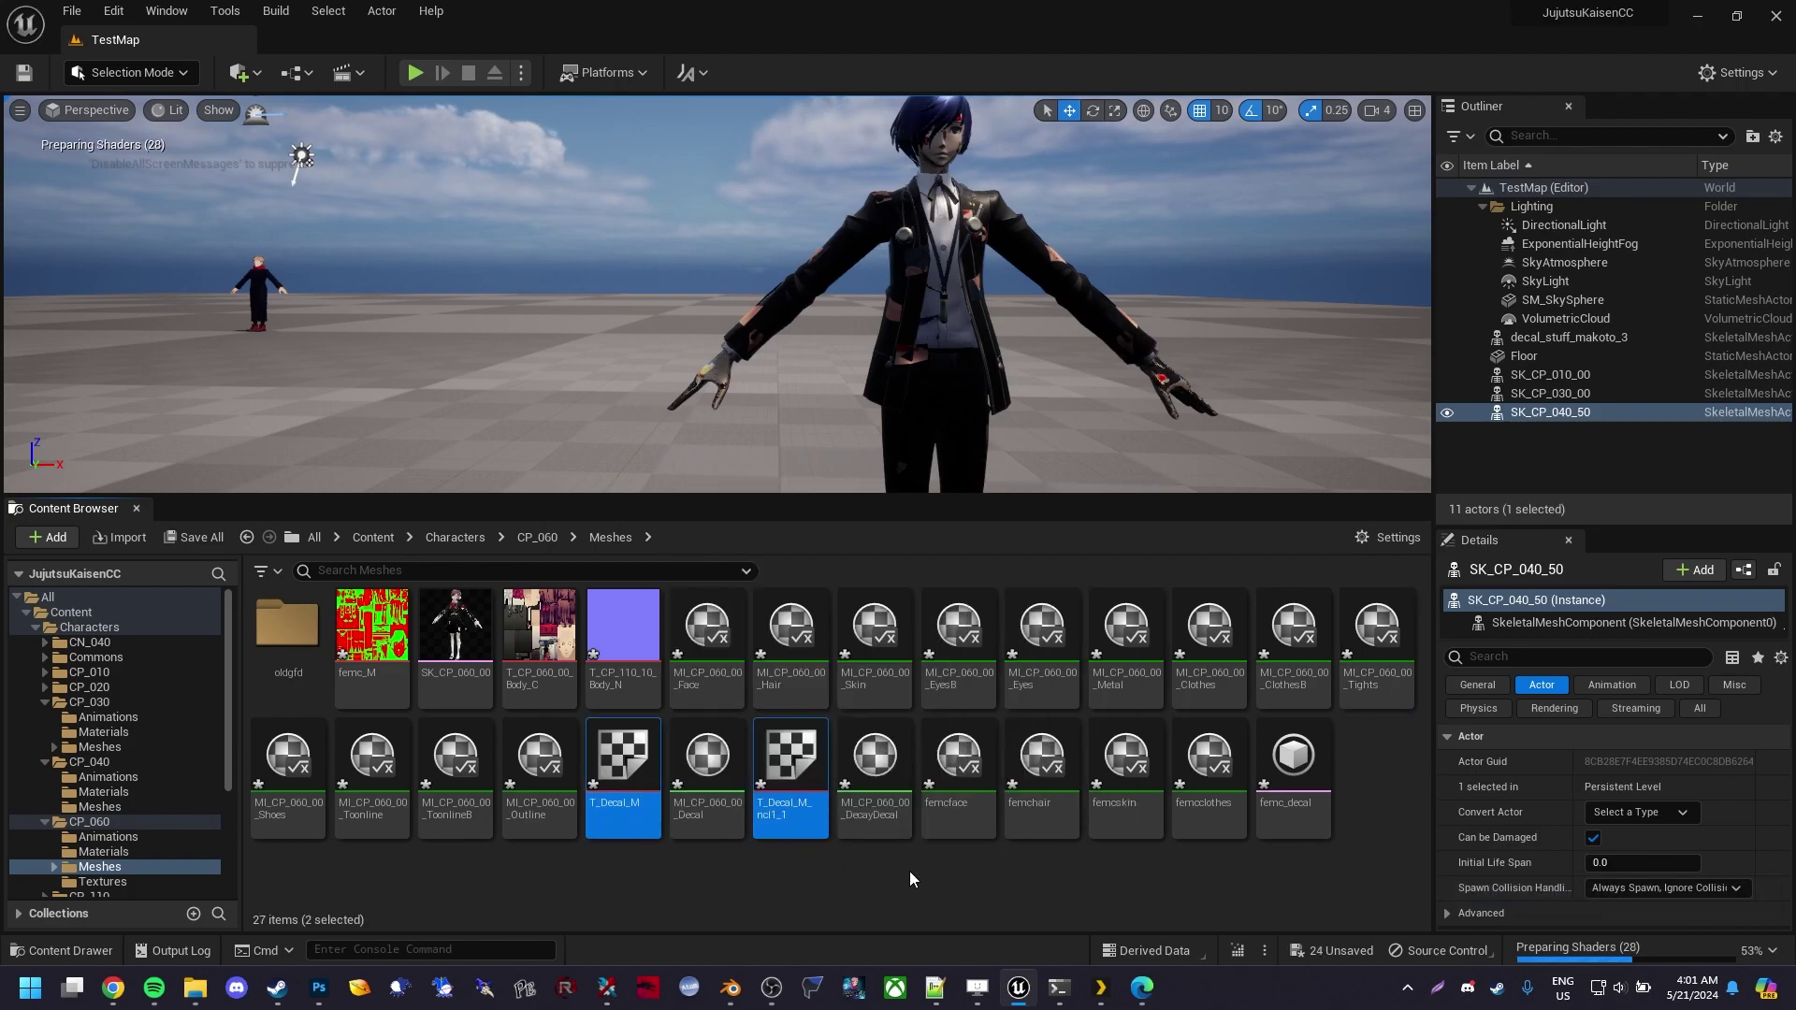
key(Delete)
click(852, 794)
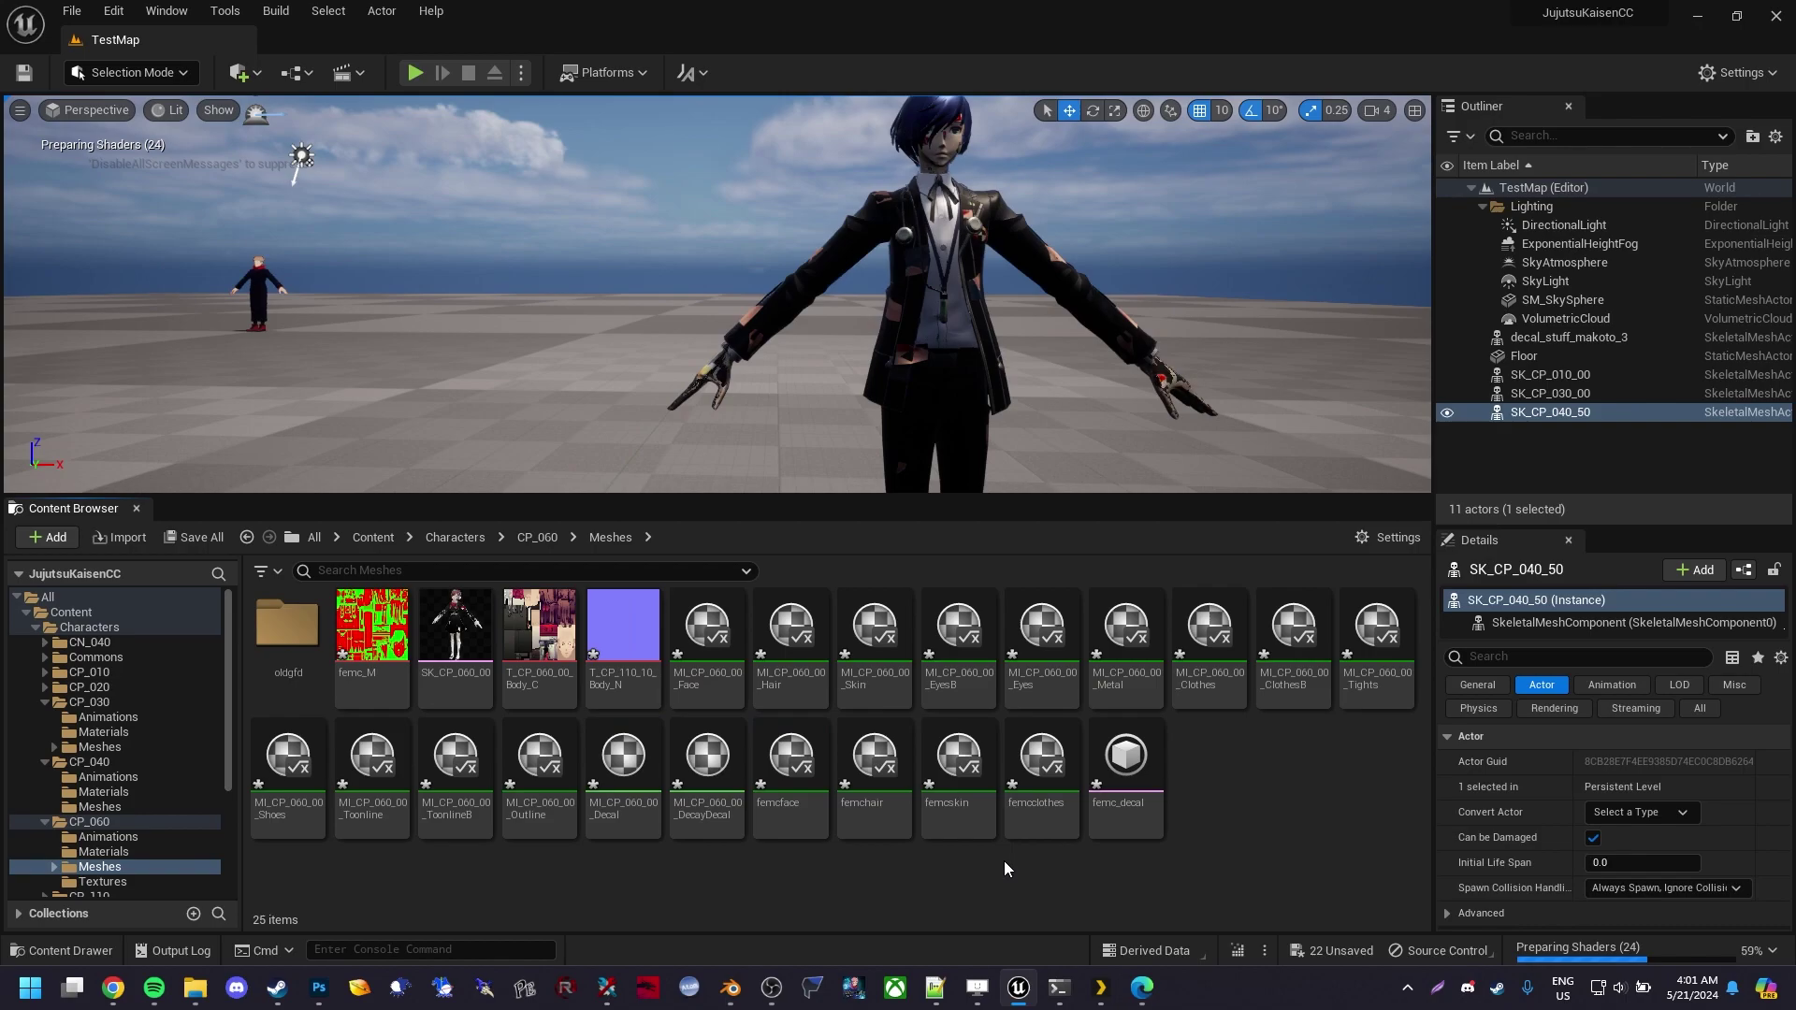
Force-delete all the old MI_CP_060_00 materials in the CP_060 Materials folder
click(711, 757)
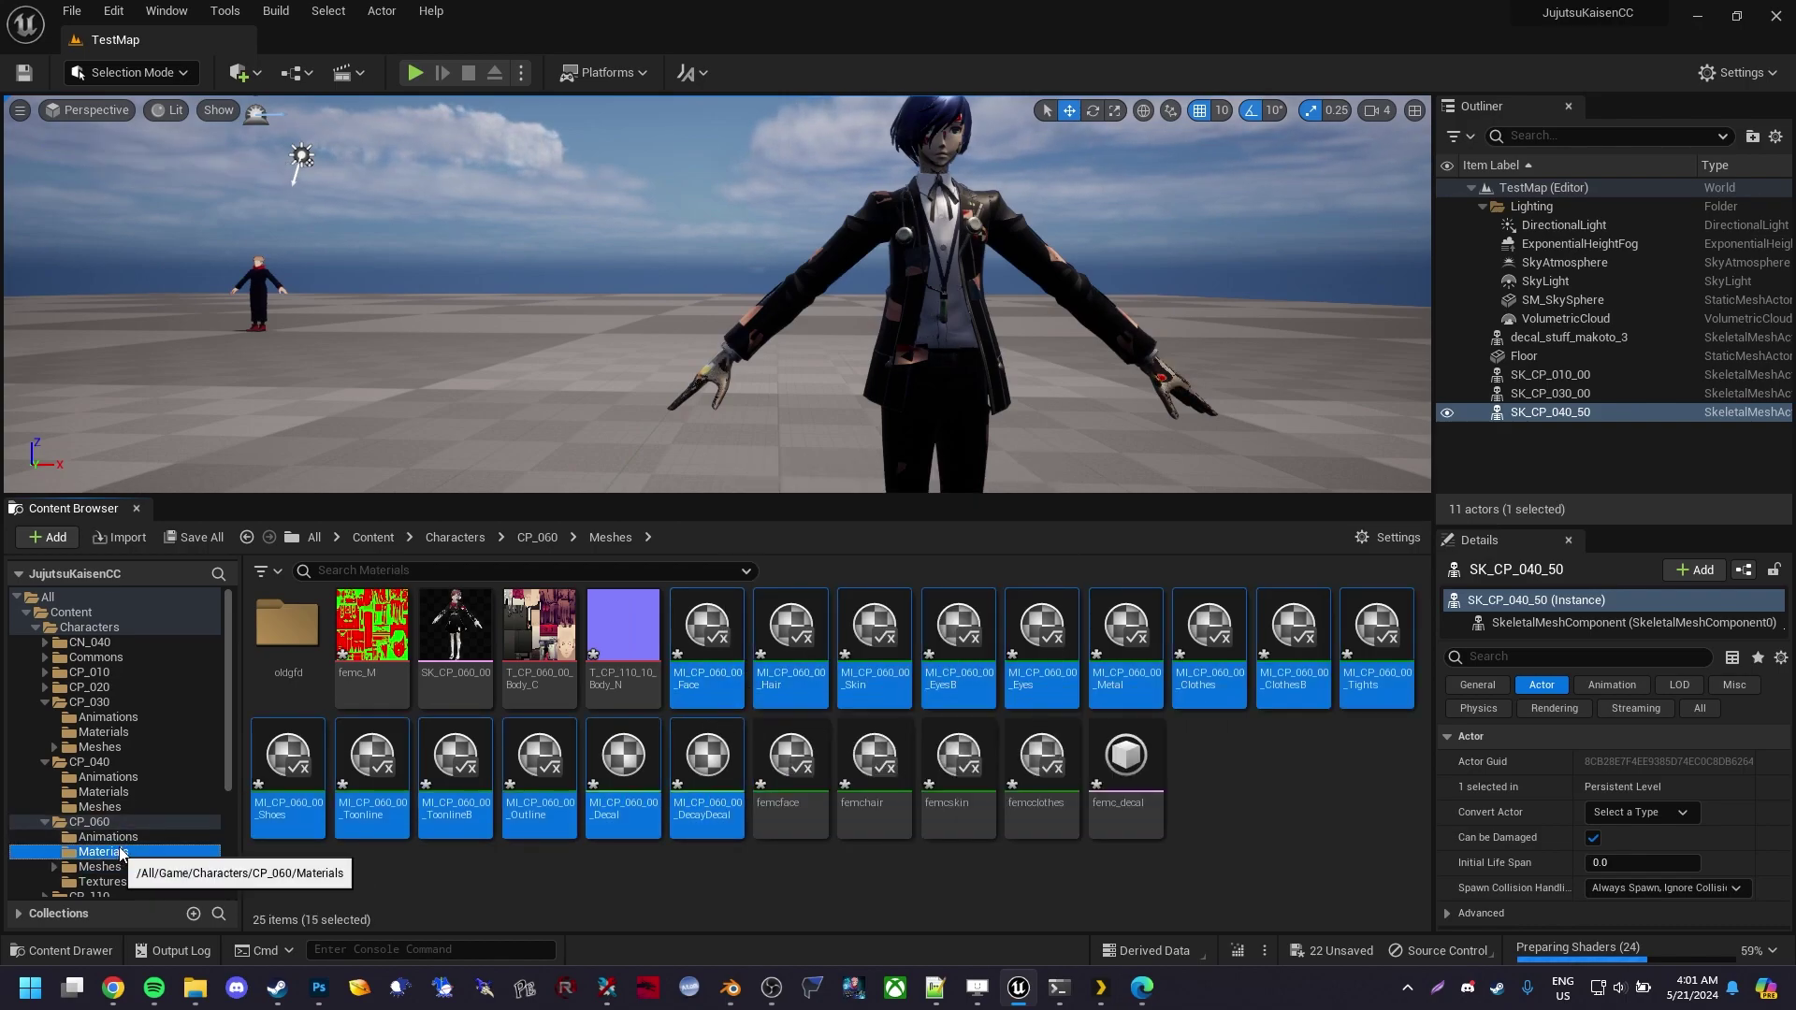
click(103, 851)
click(282, 695)
shift+click(788, 654)
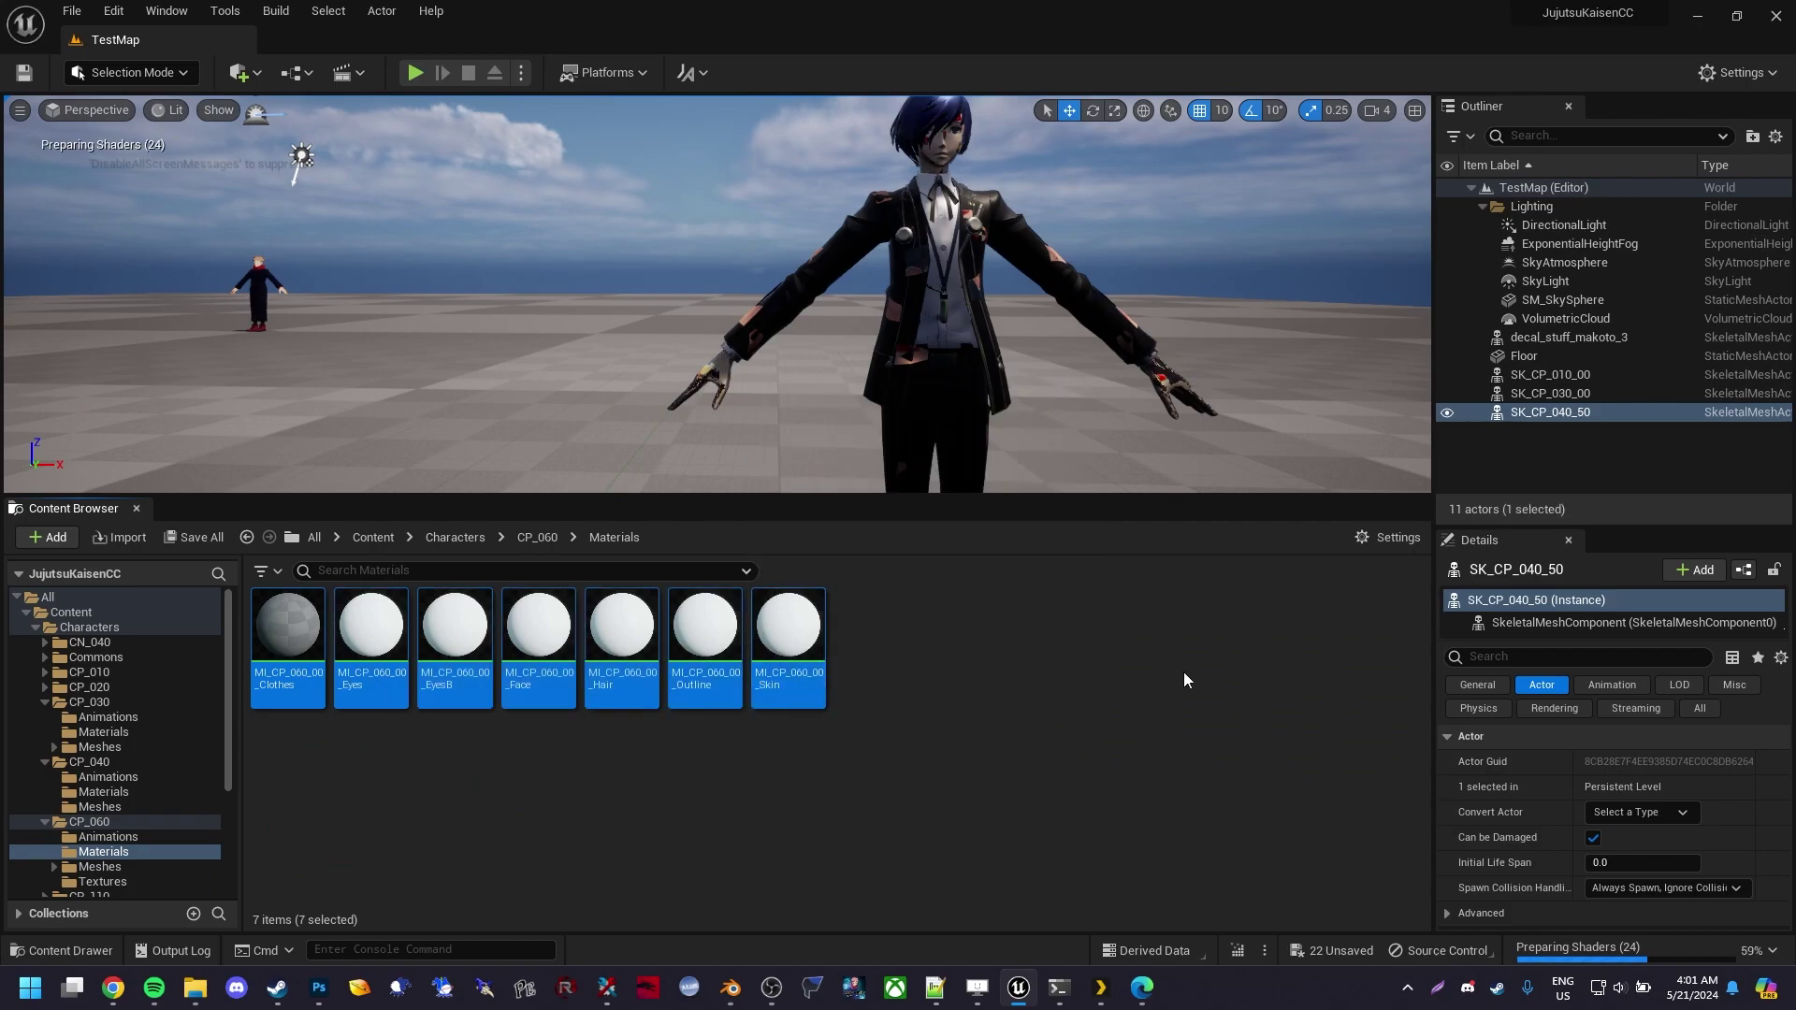
key(Delete)
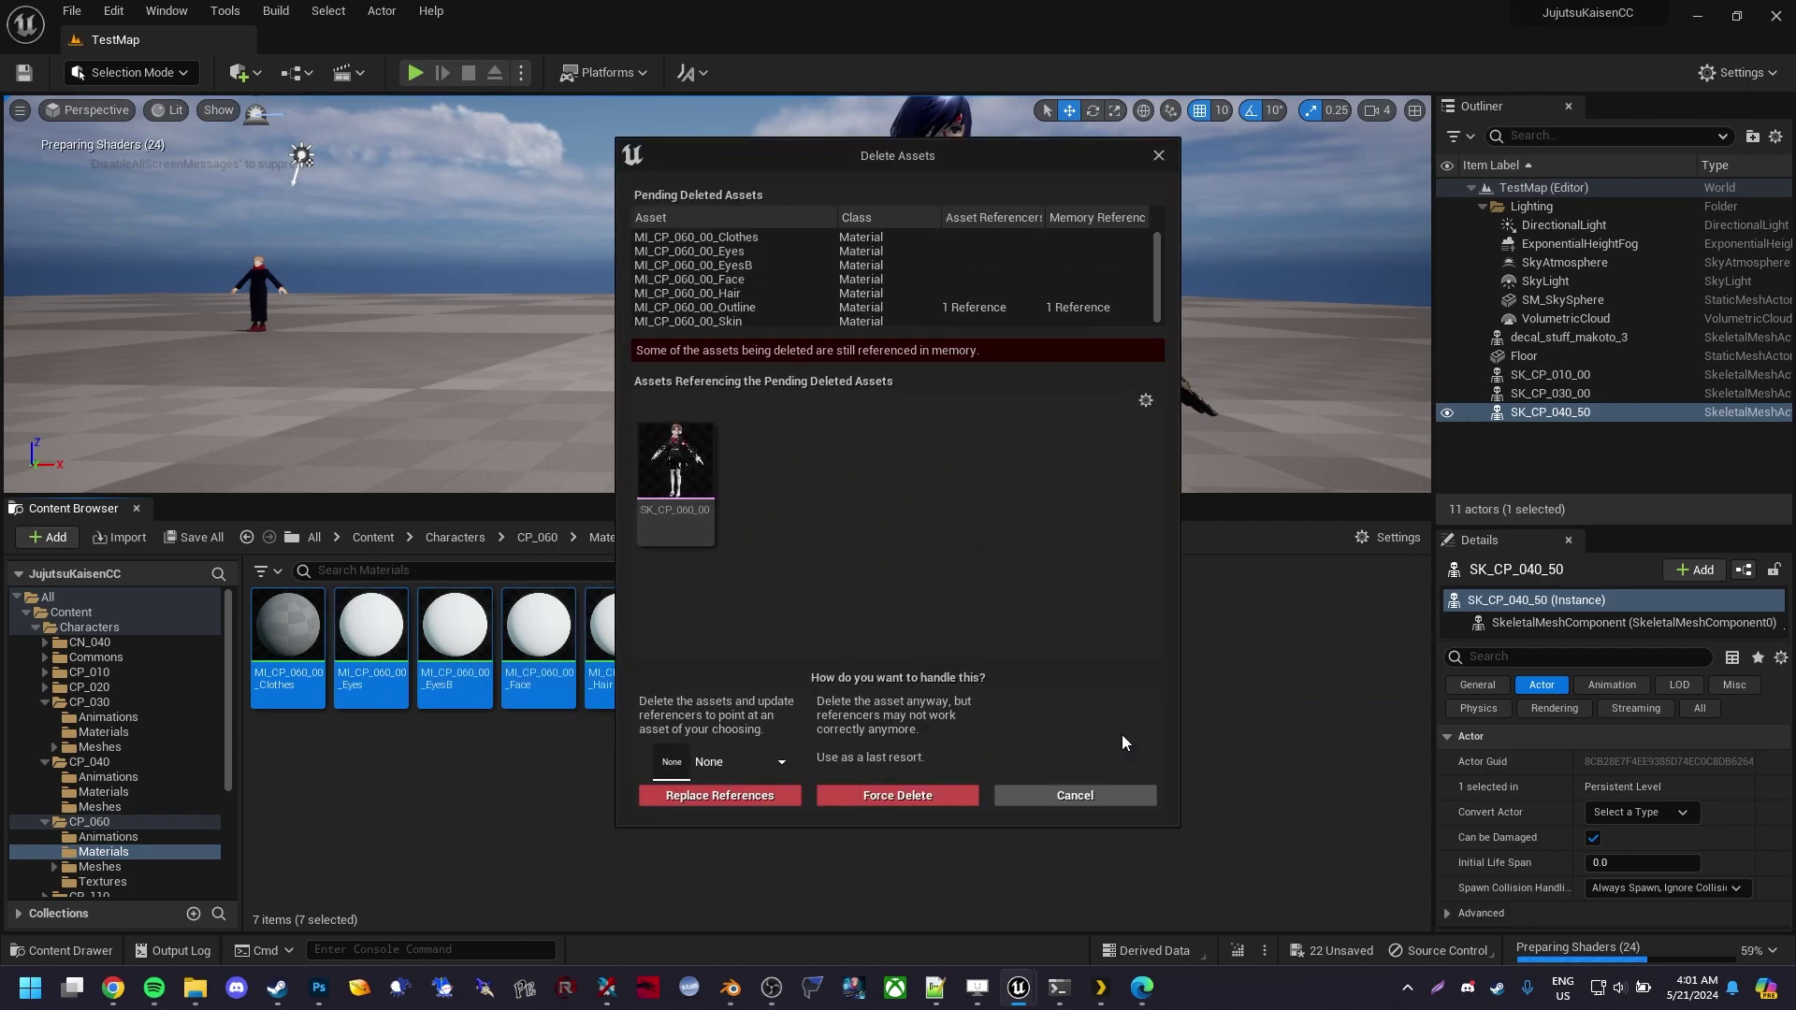
click(911, 801)
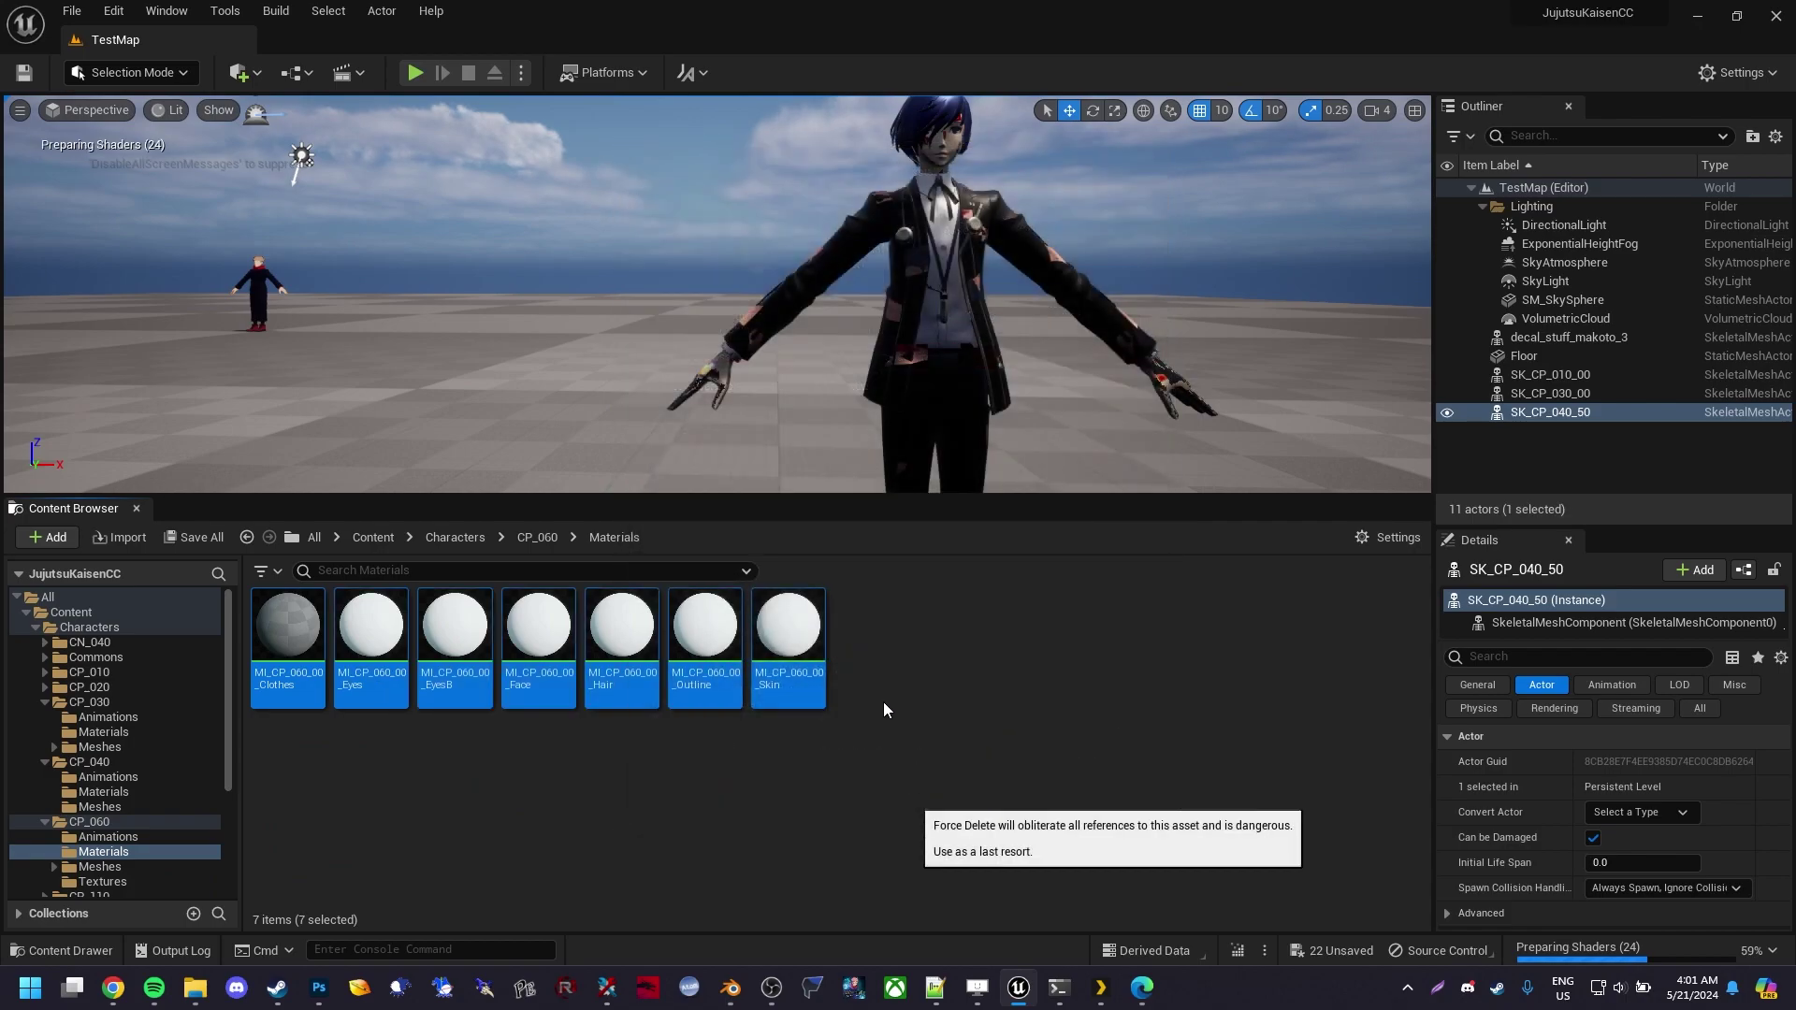
Move all the imported MI_CP_060_00 materials, from Clothes to ToonlineB, from the CP_060 Meshes folder into the Materials folder
click(108, 866)
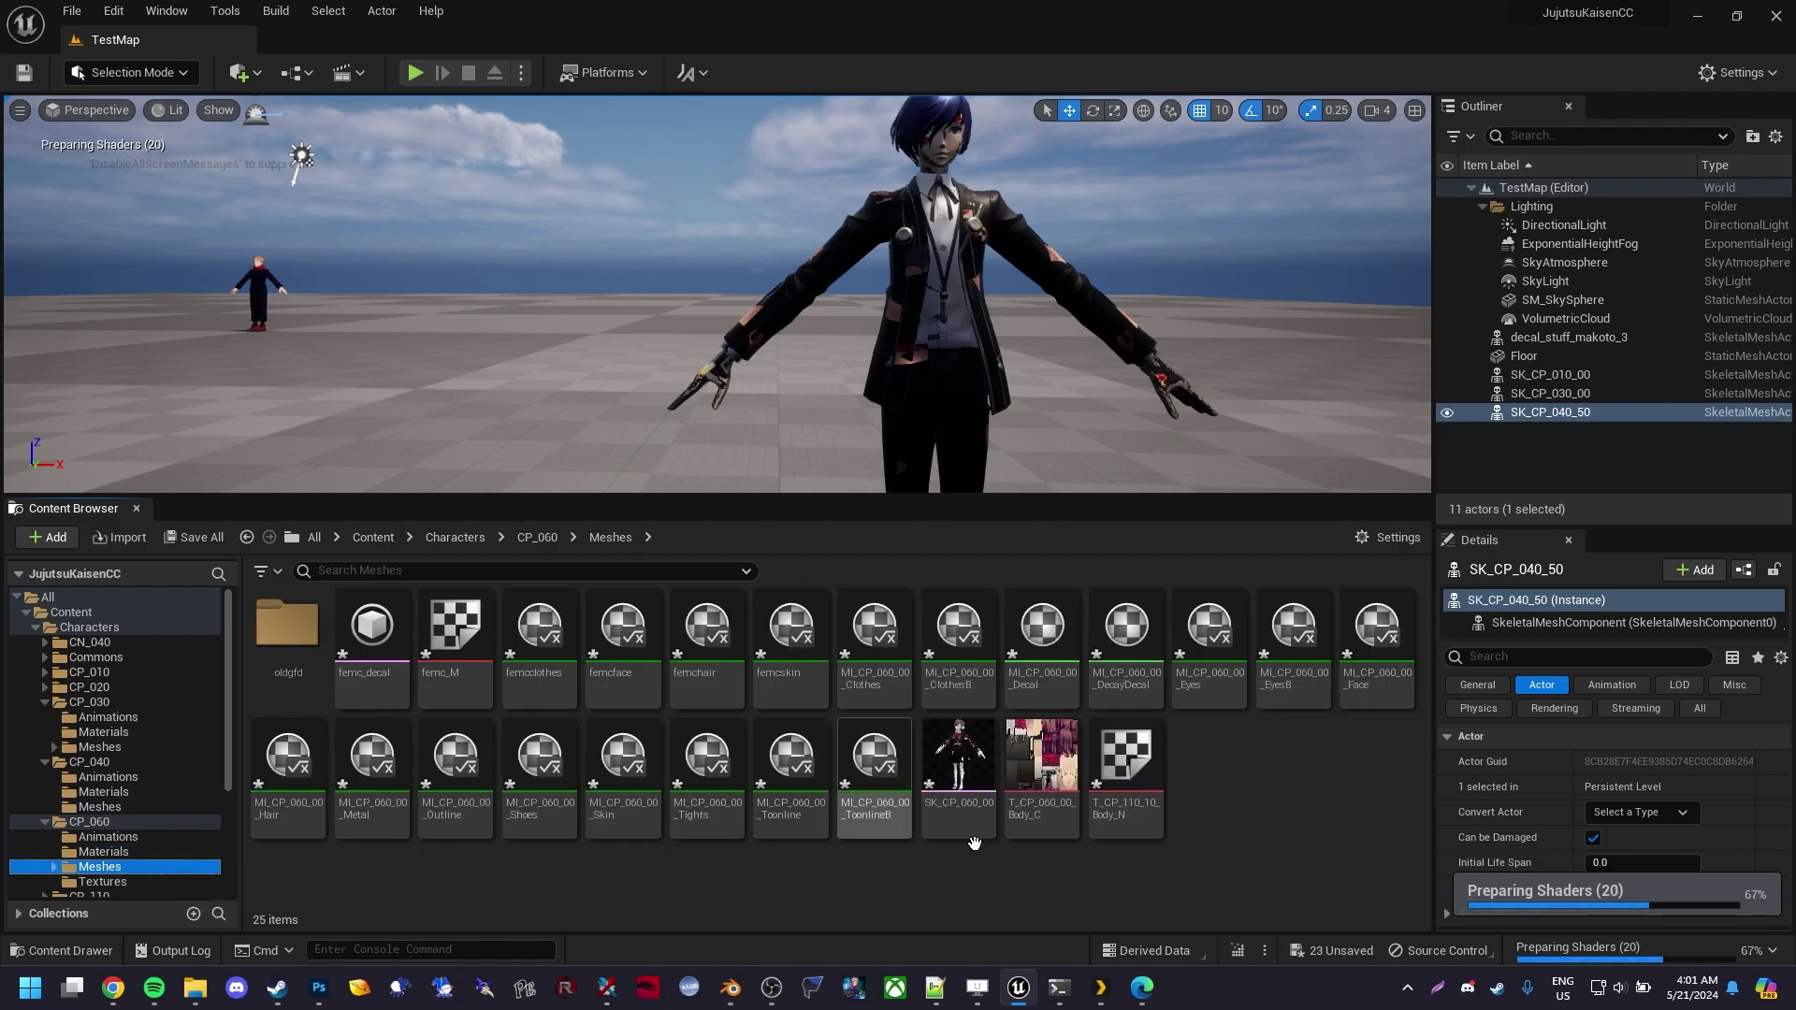
click(539, 660)
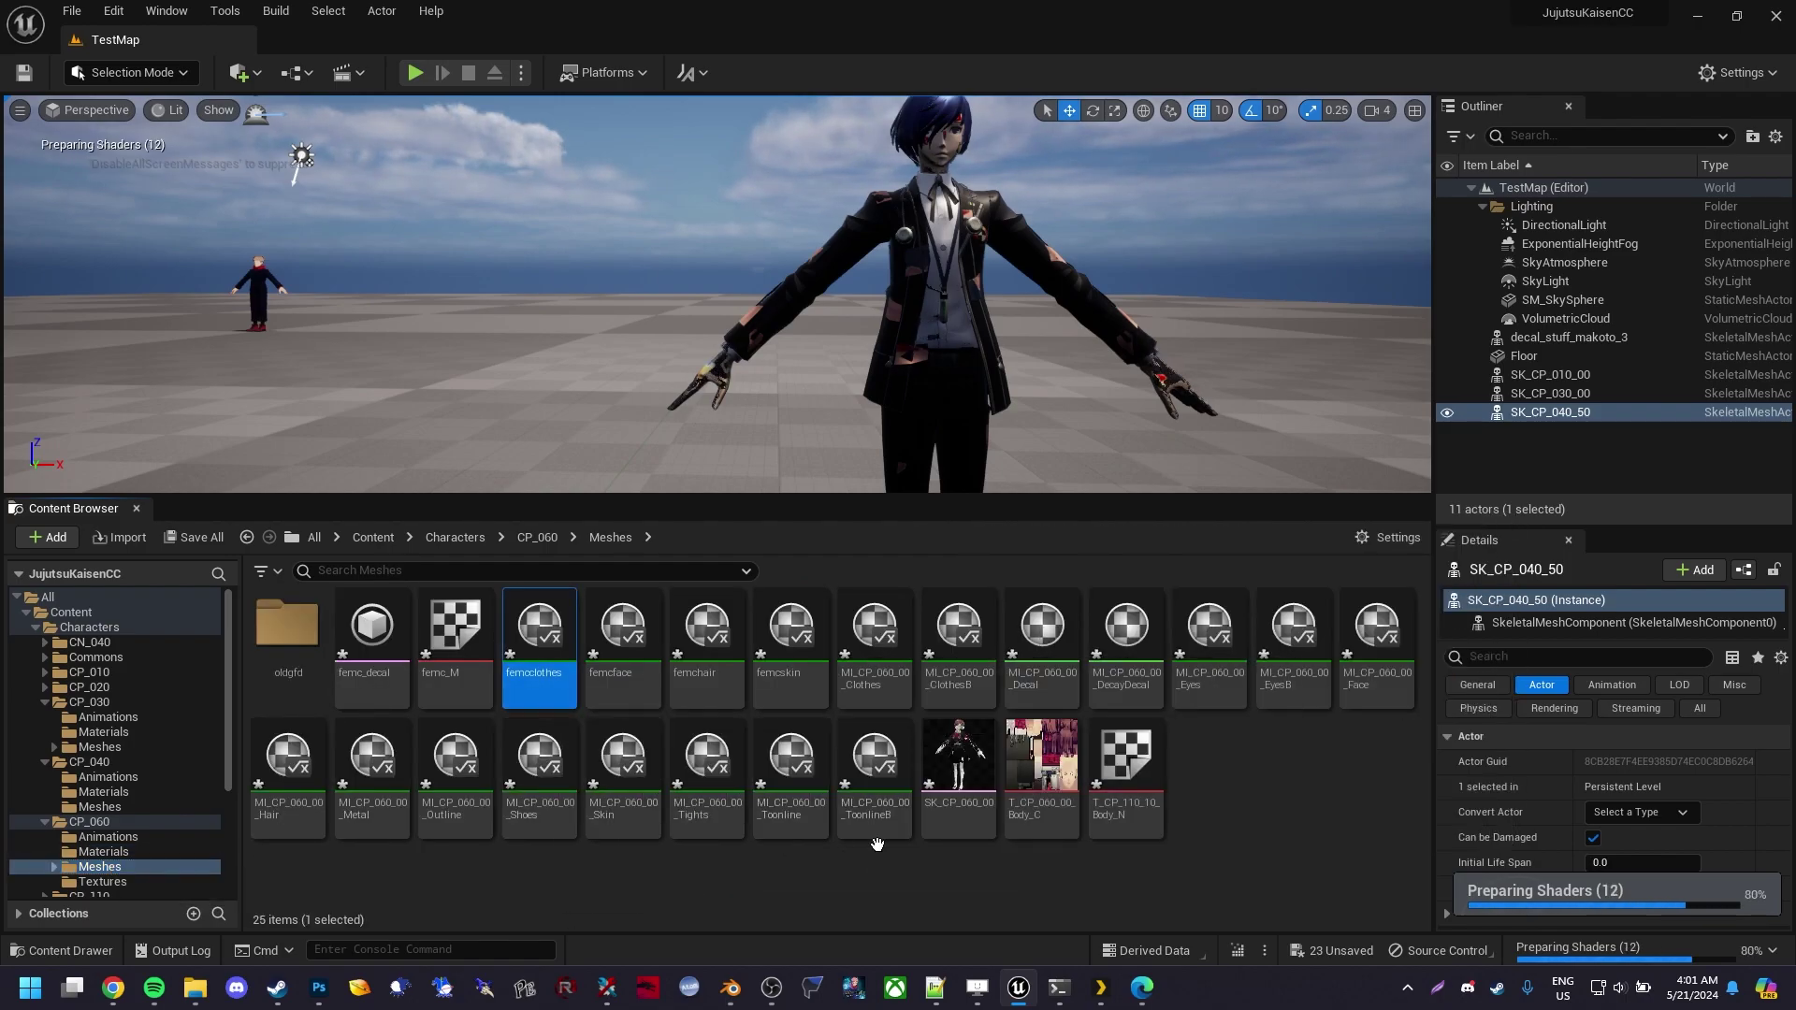
click(875, 814)
shift+click(874, 655)
drag(942, 672, 121, 852)
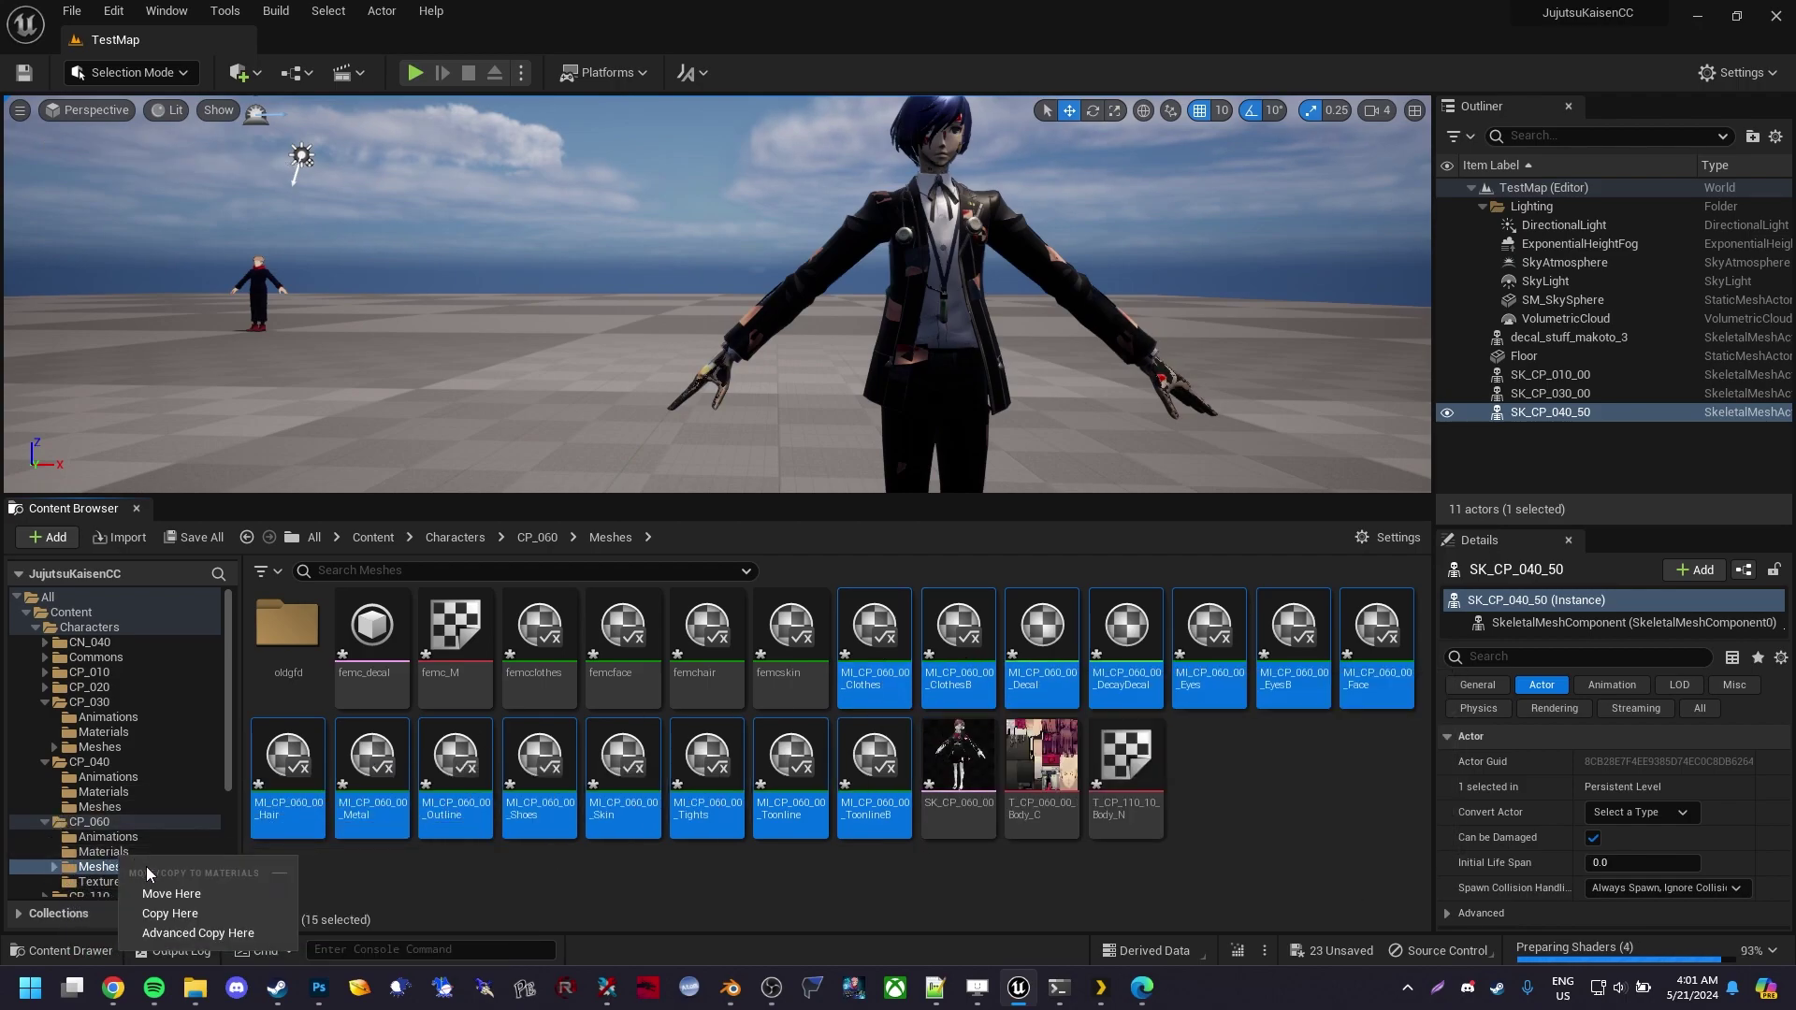
click(154, 895)
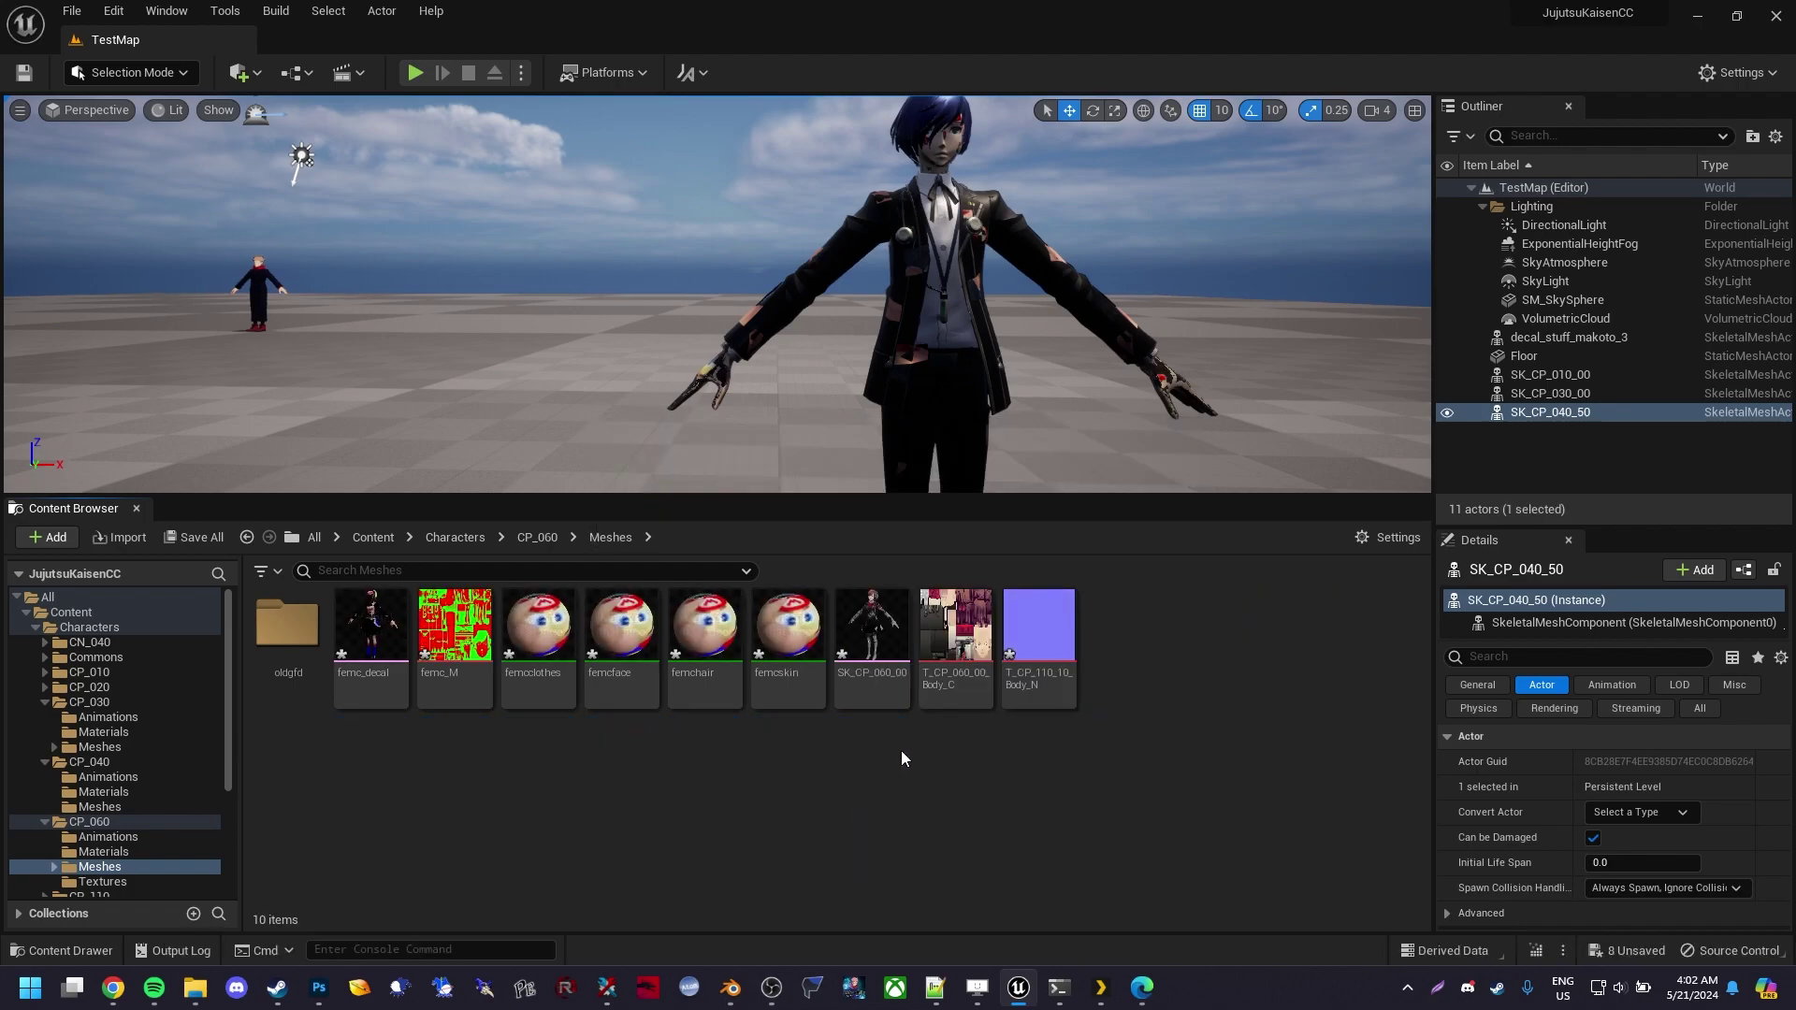
Open the femc_decal skeletal mesh and examine its material slots, including the femcface, femchair, femcskin and femcclothes elements
mouse_move(864, 674)
click(372, 646)
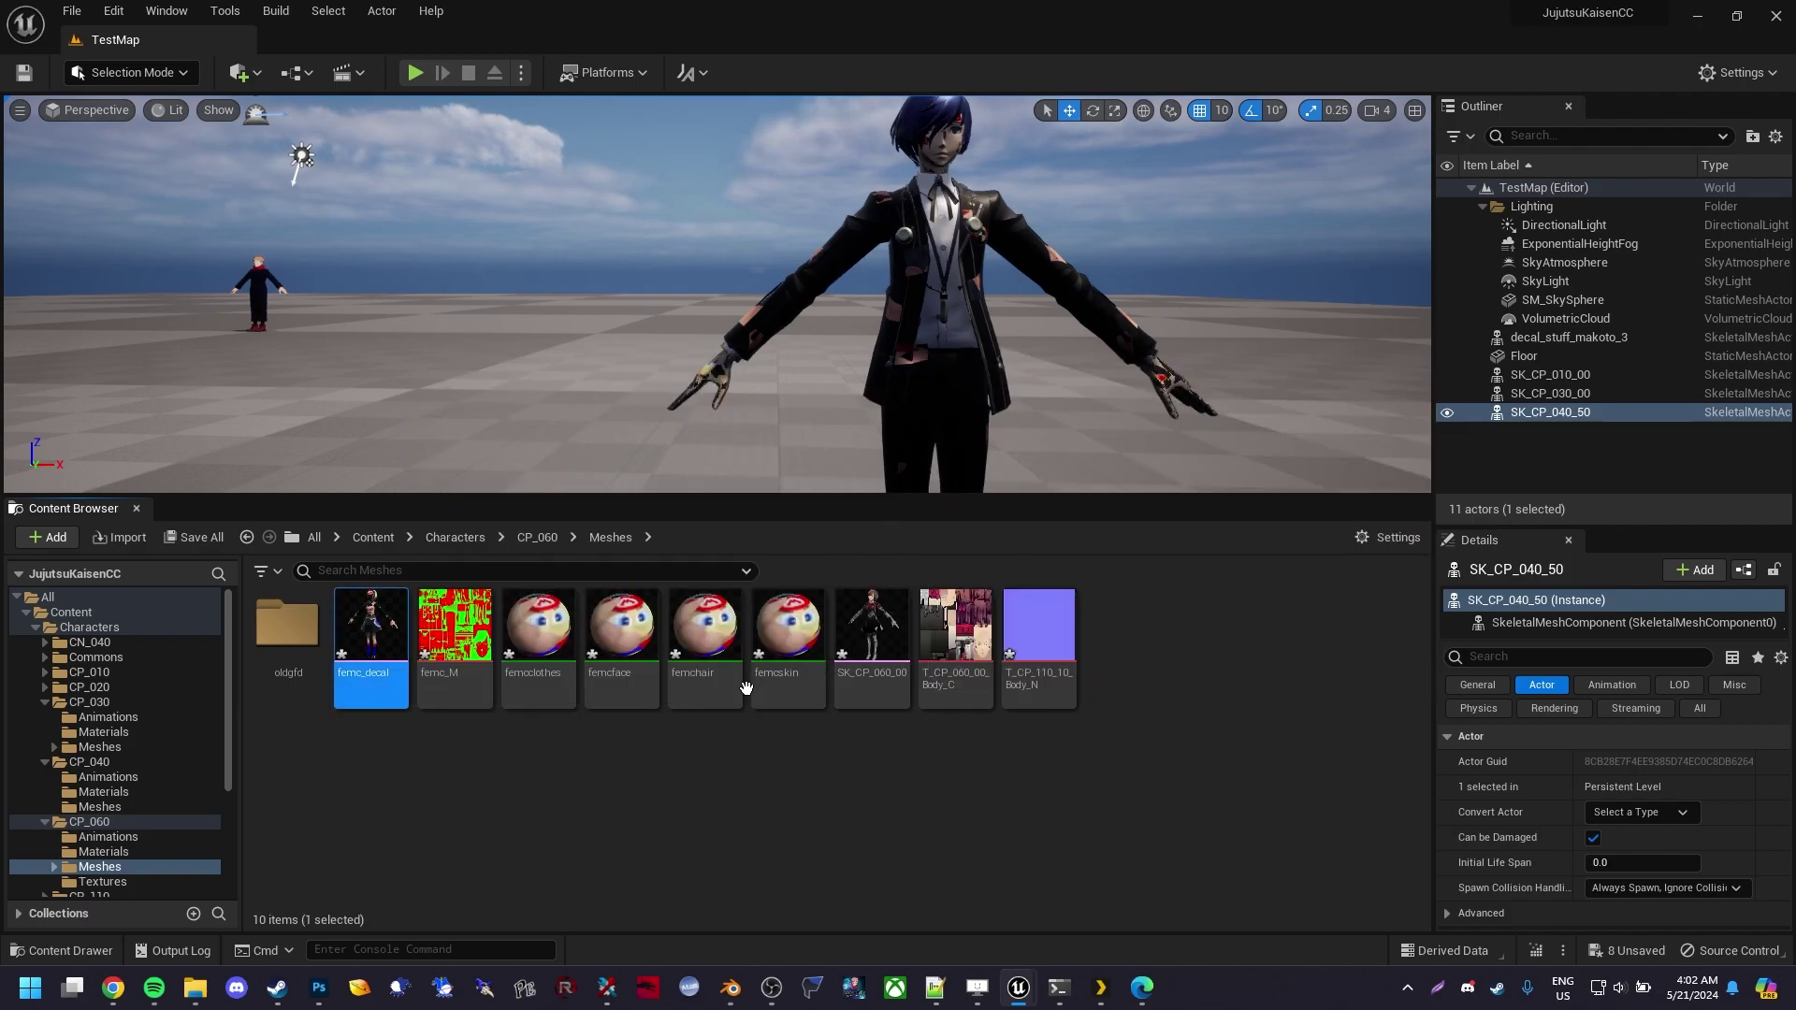
double_click(372, 645)
scroll(416, 392, down, 1)
scroll(415, 391, down, 10)
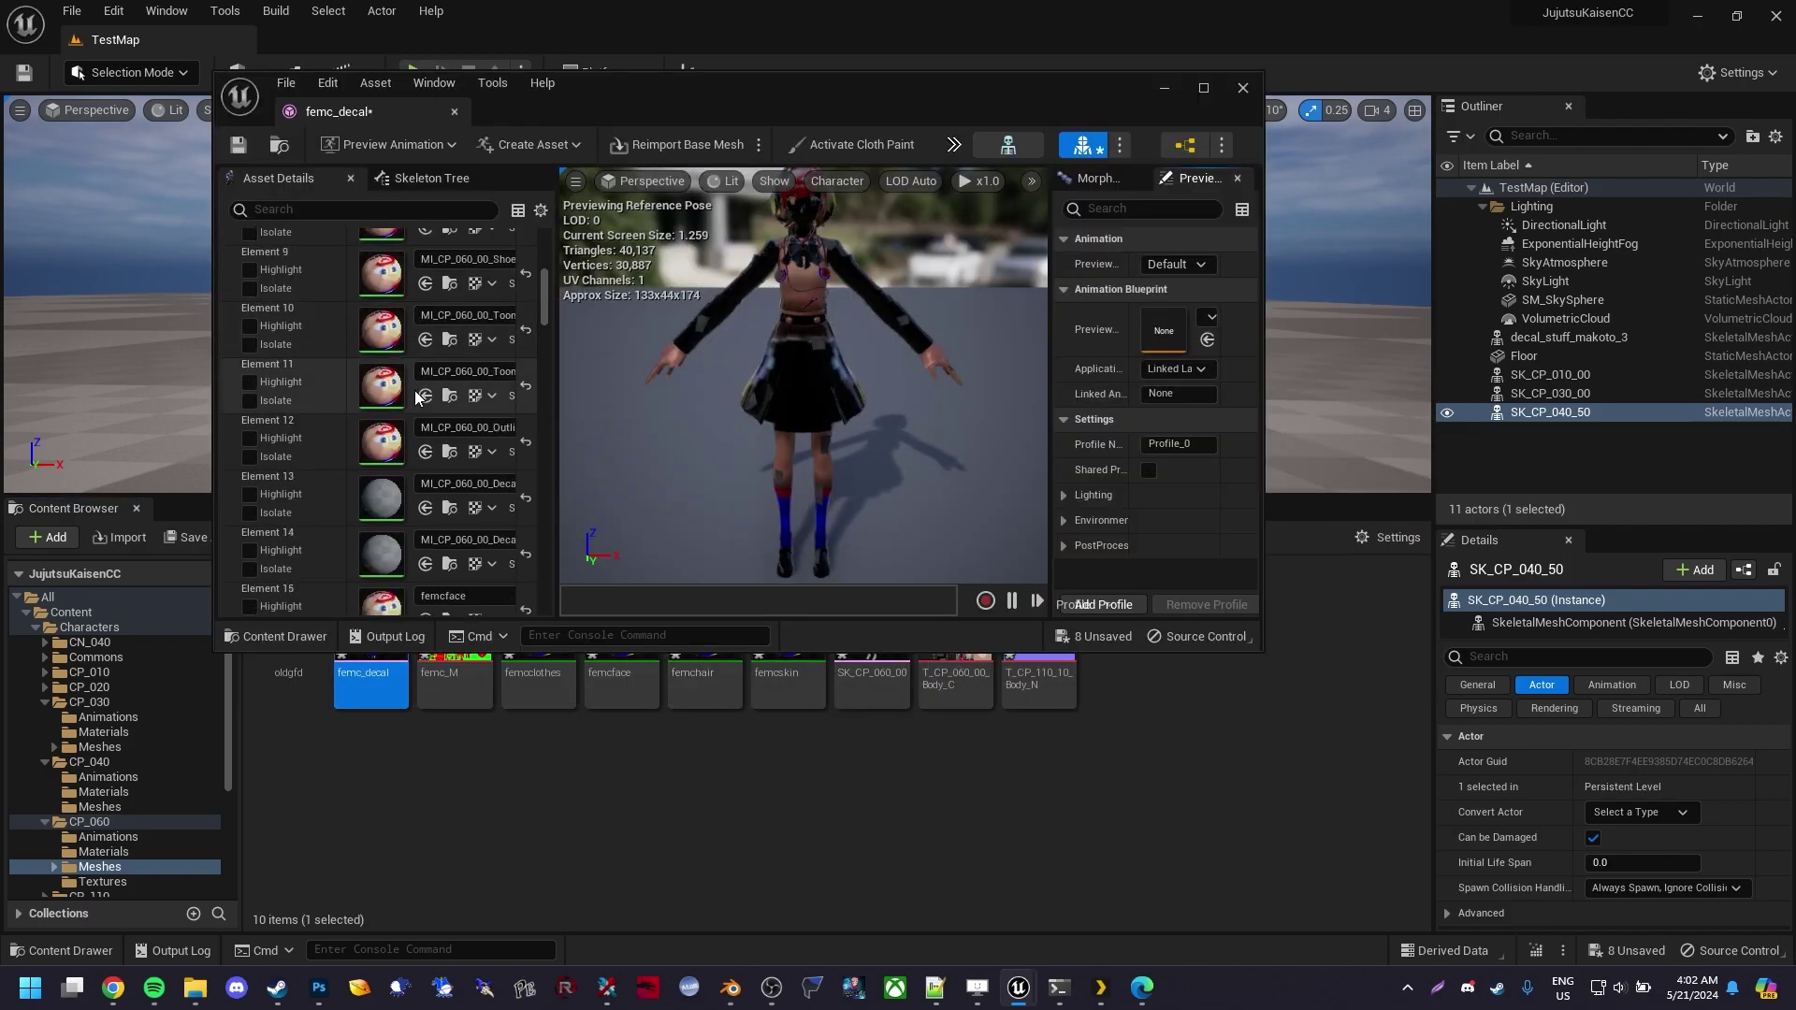
click(1211, 96)
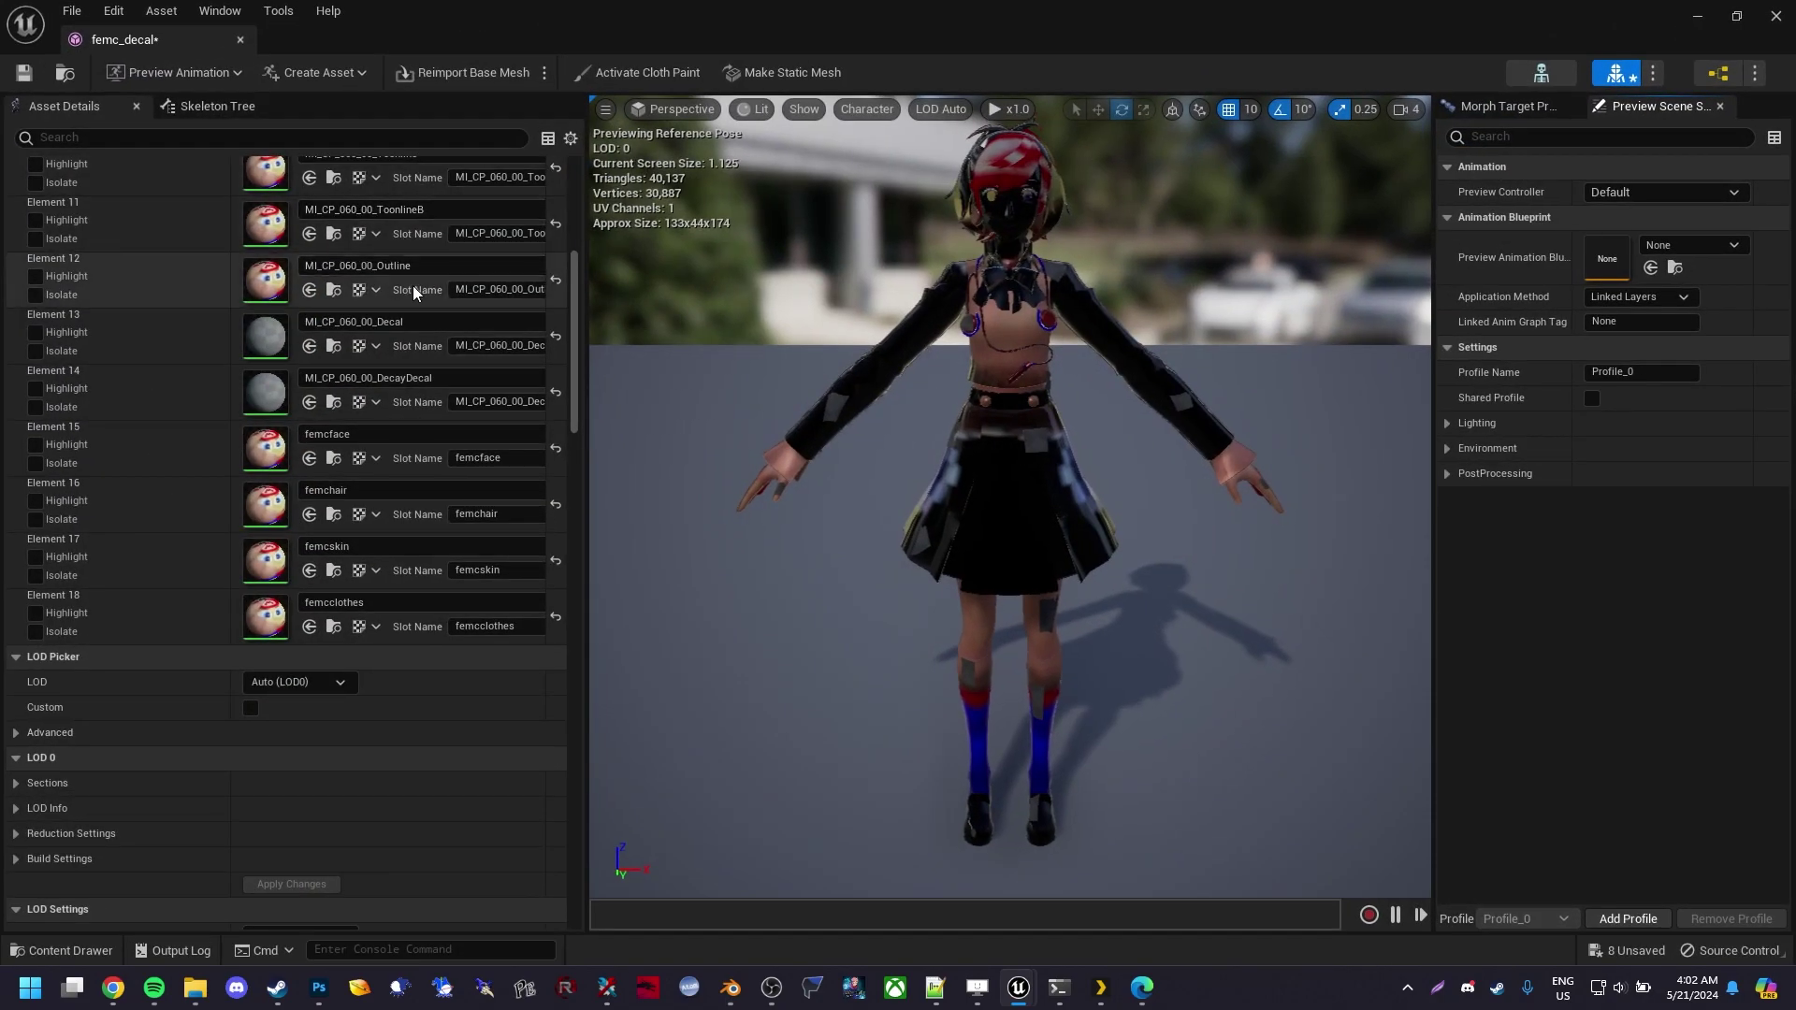
scroll(447, 294, down, 2)
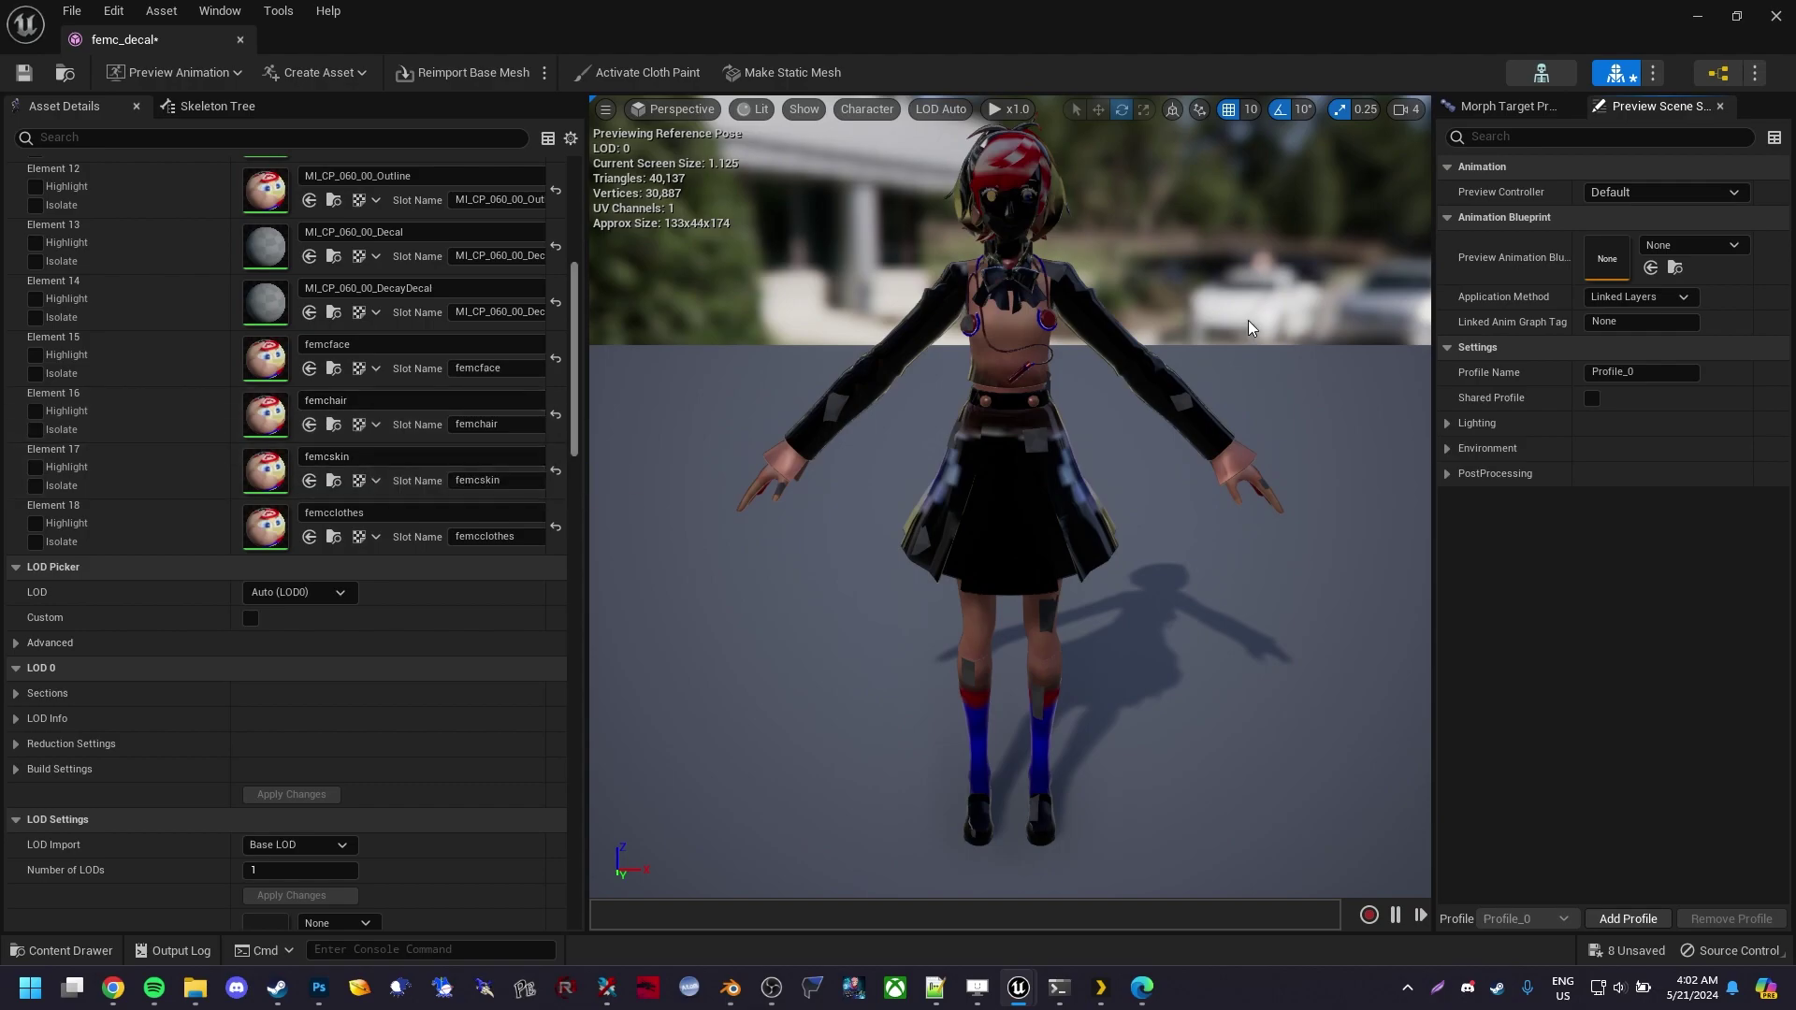
click(1775, 17)
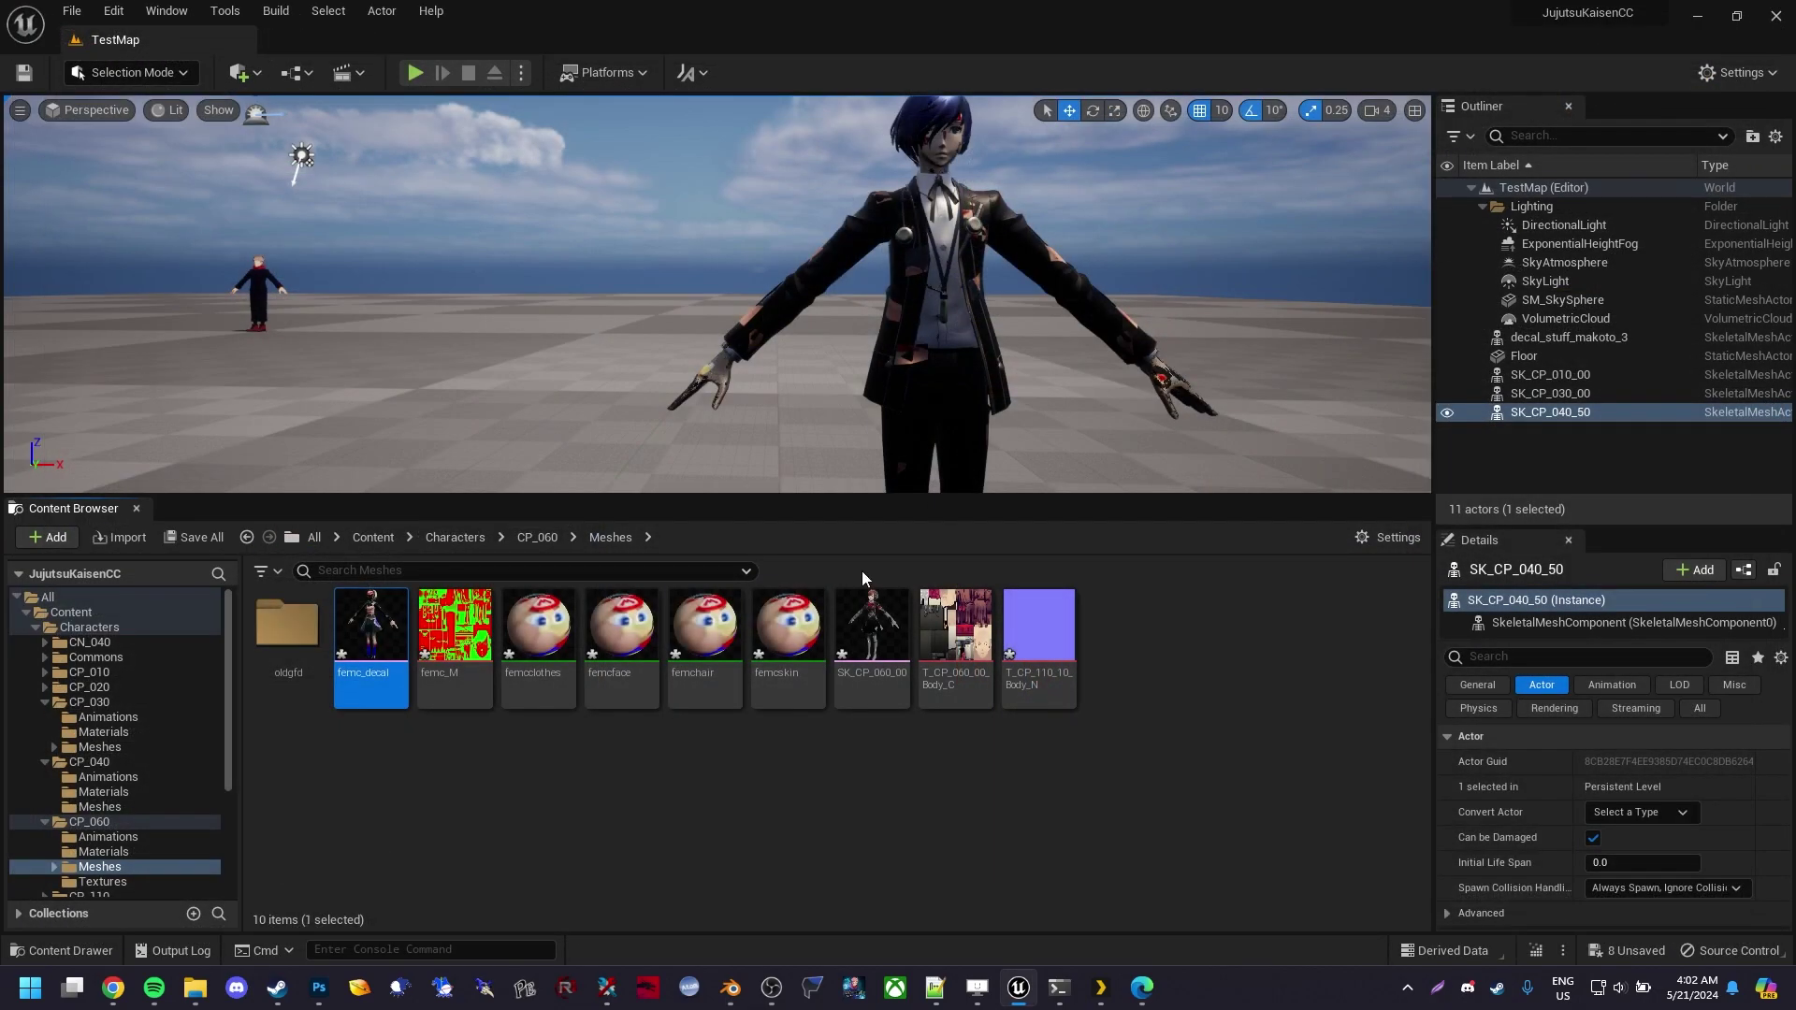
Force-delete the femcclothes, femcface, femchair and femcskin material instances from the CP_060 Meshes folder
click(537, 669)
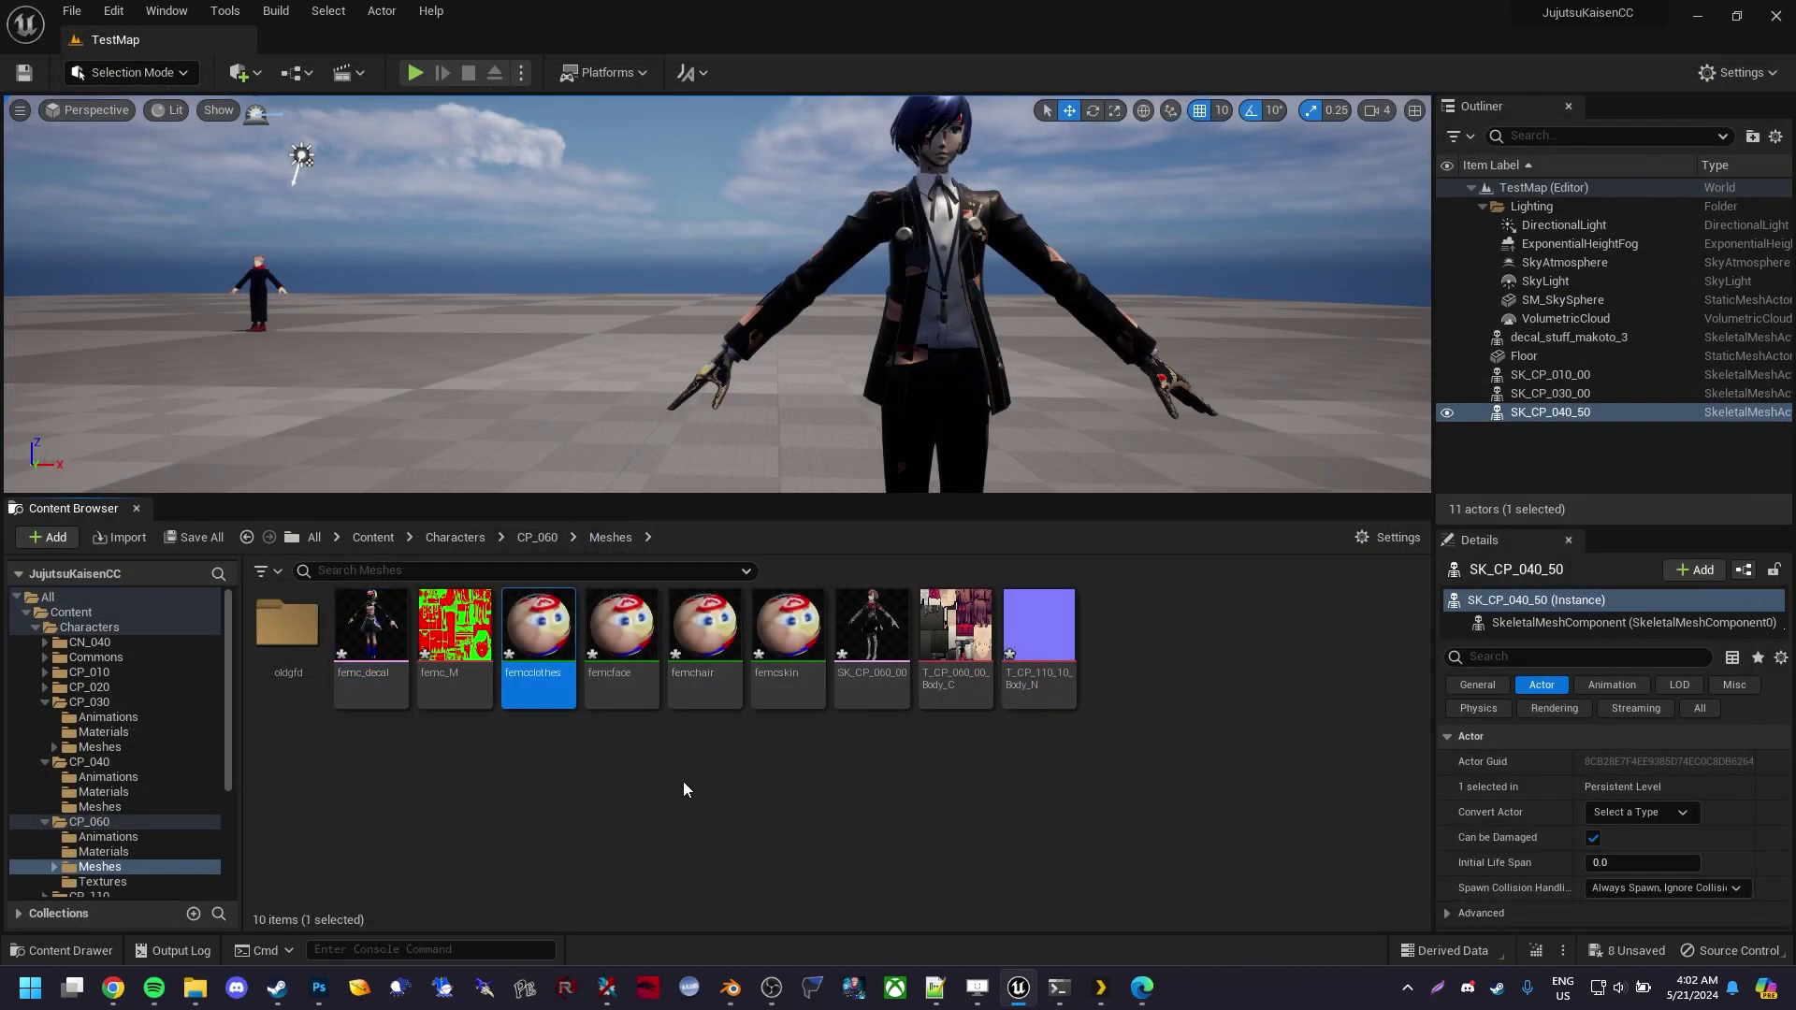
shift+click(784, 697)
key(Delete)
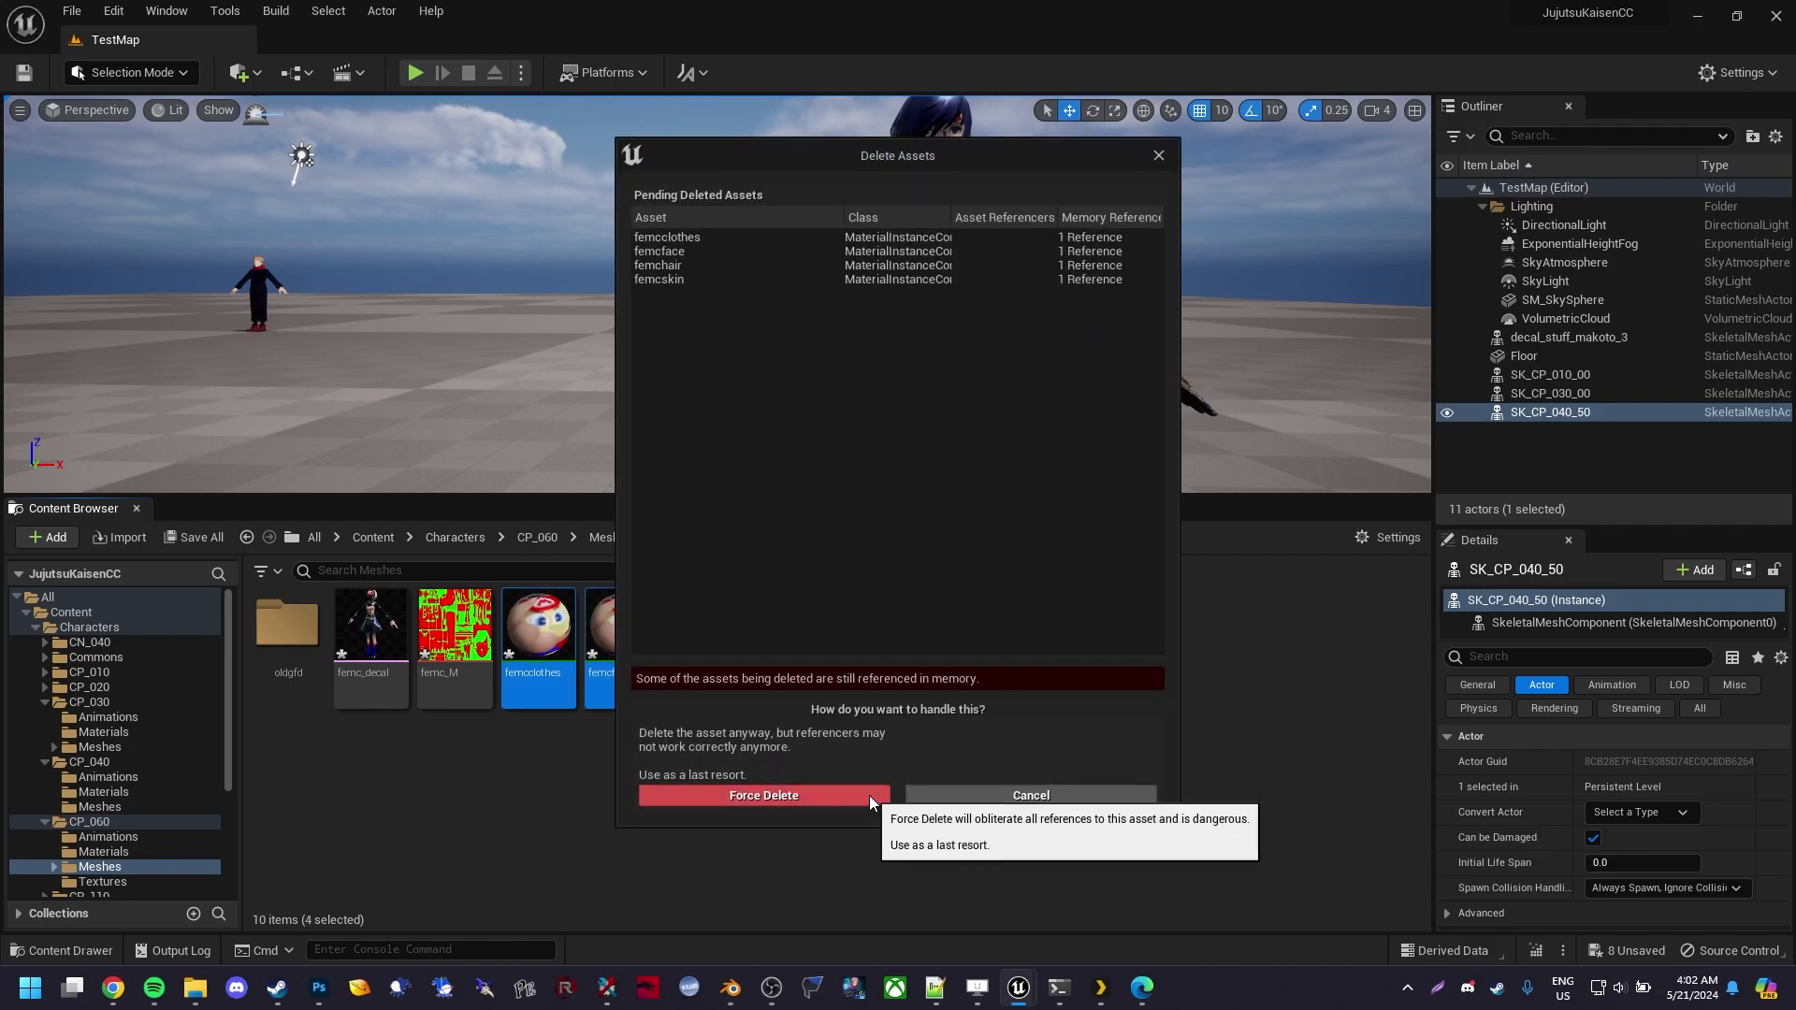
drag(844, 176, 1161, 165)
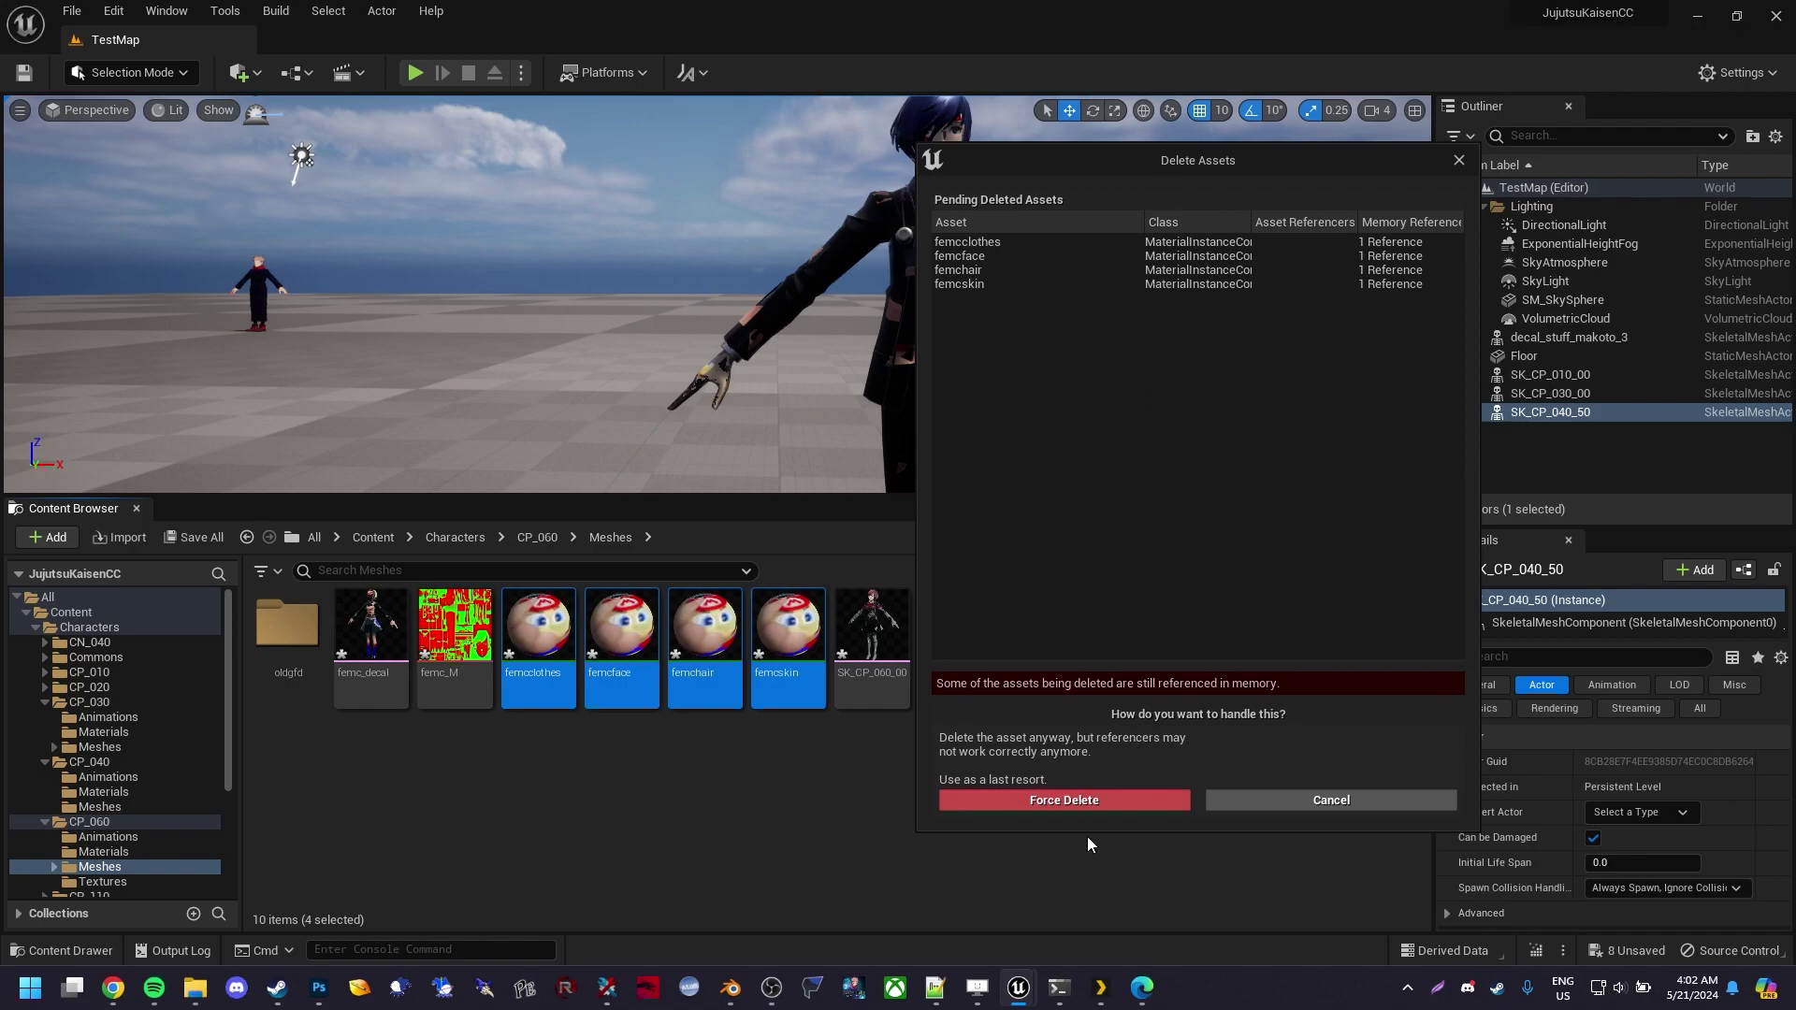
click(1088, 802)
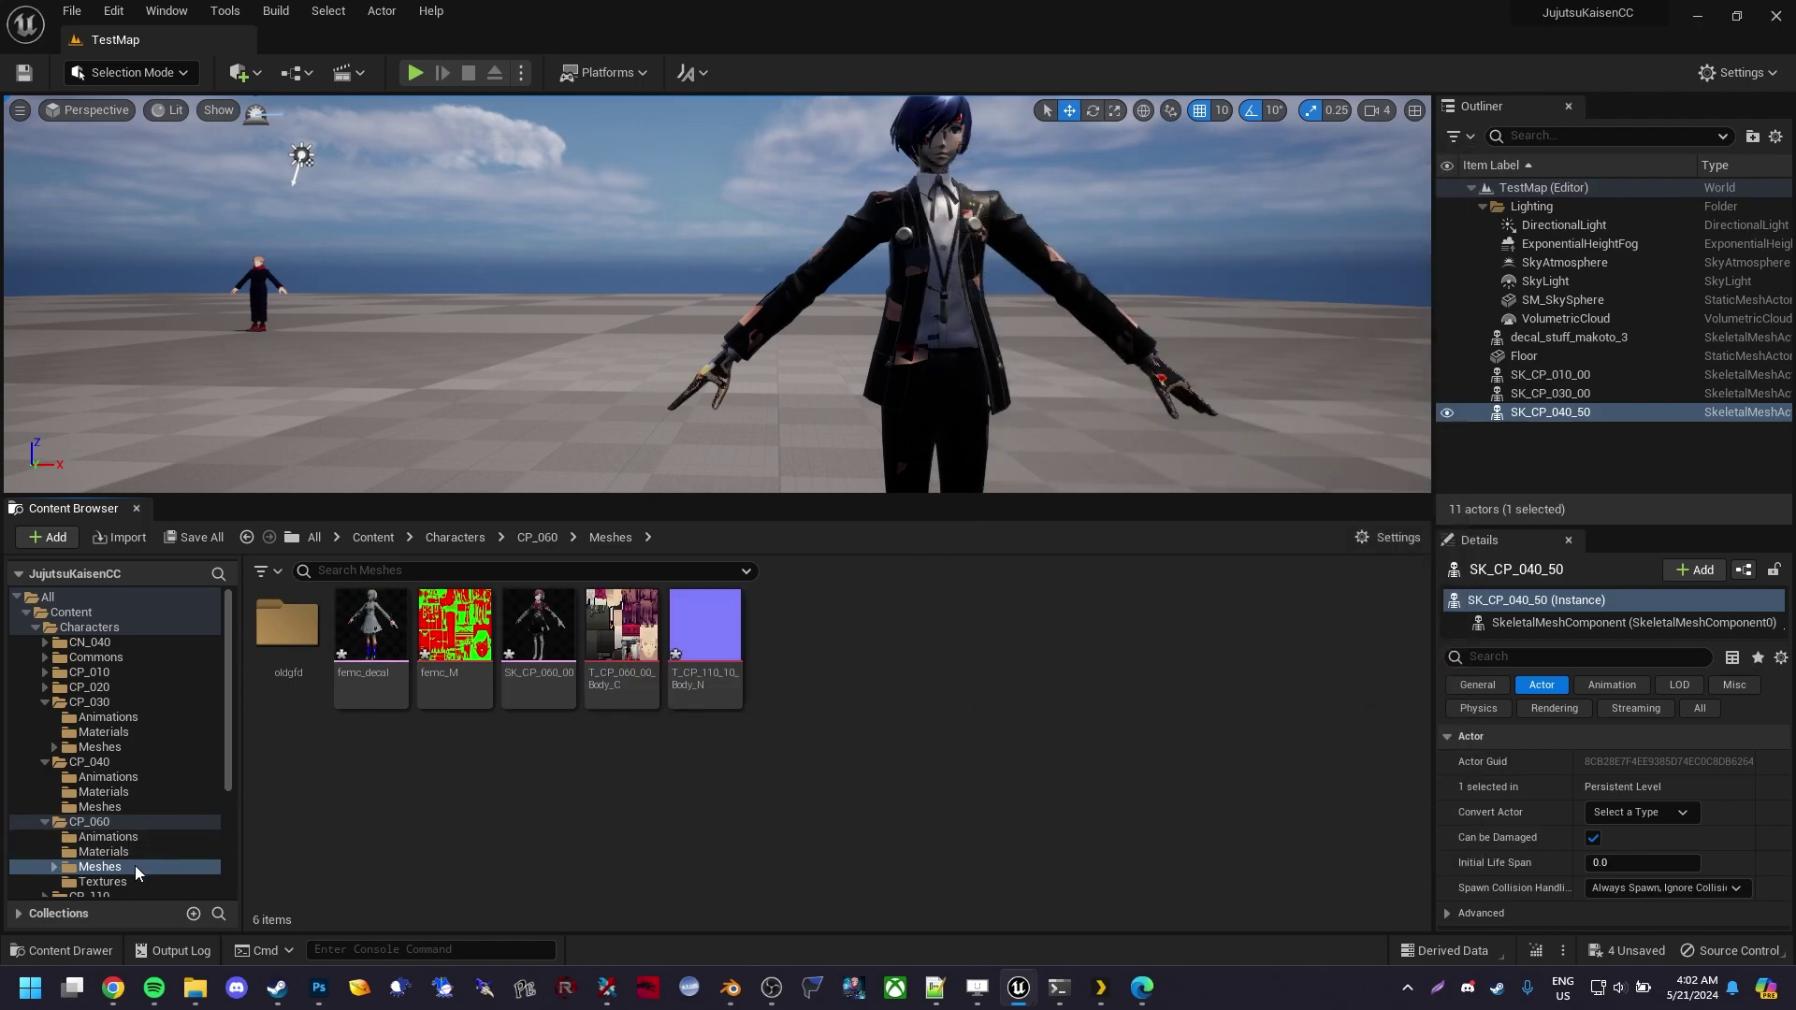
In the CP_060 Materials folder, create a material instance from MI_CP_060_00_Clothes and name it femc_clothes
click(103, 851)
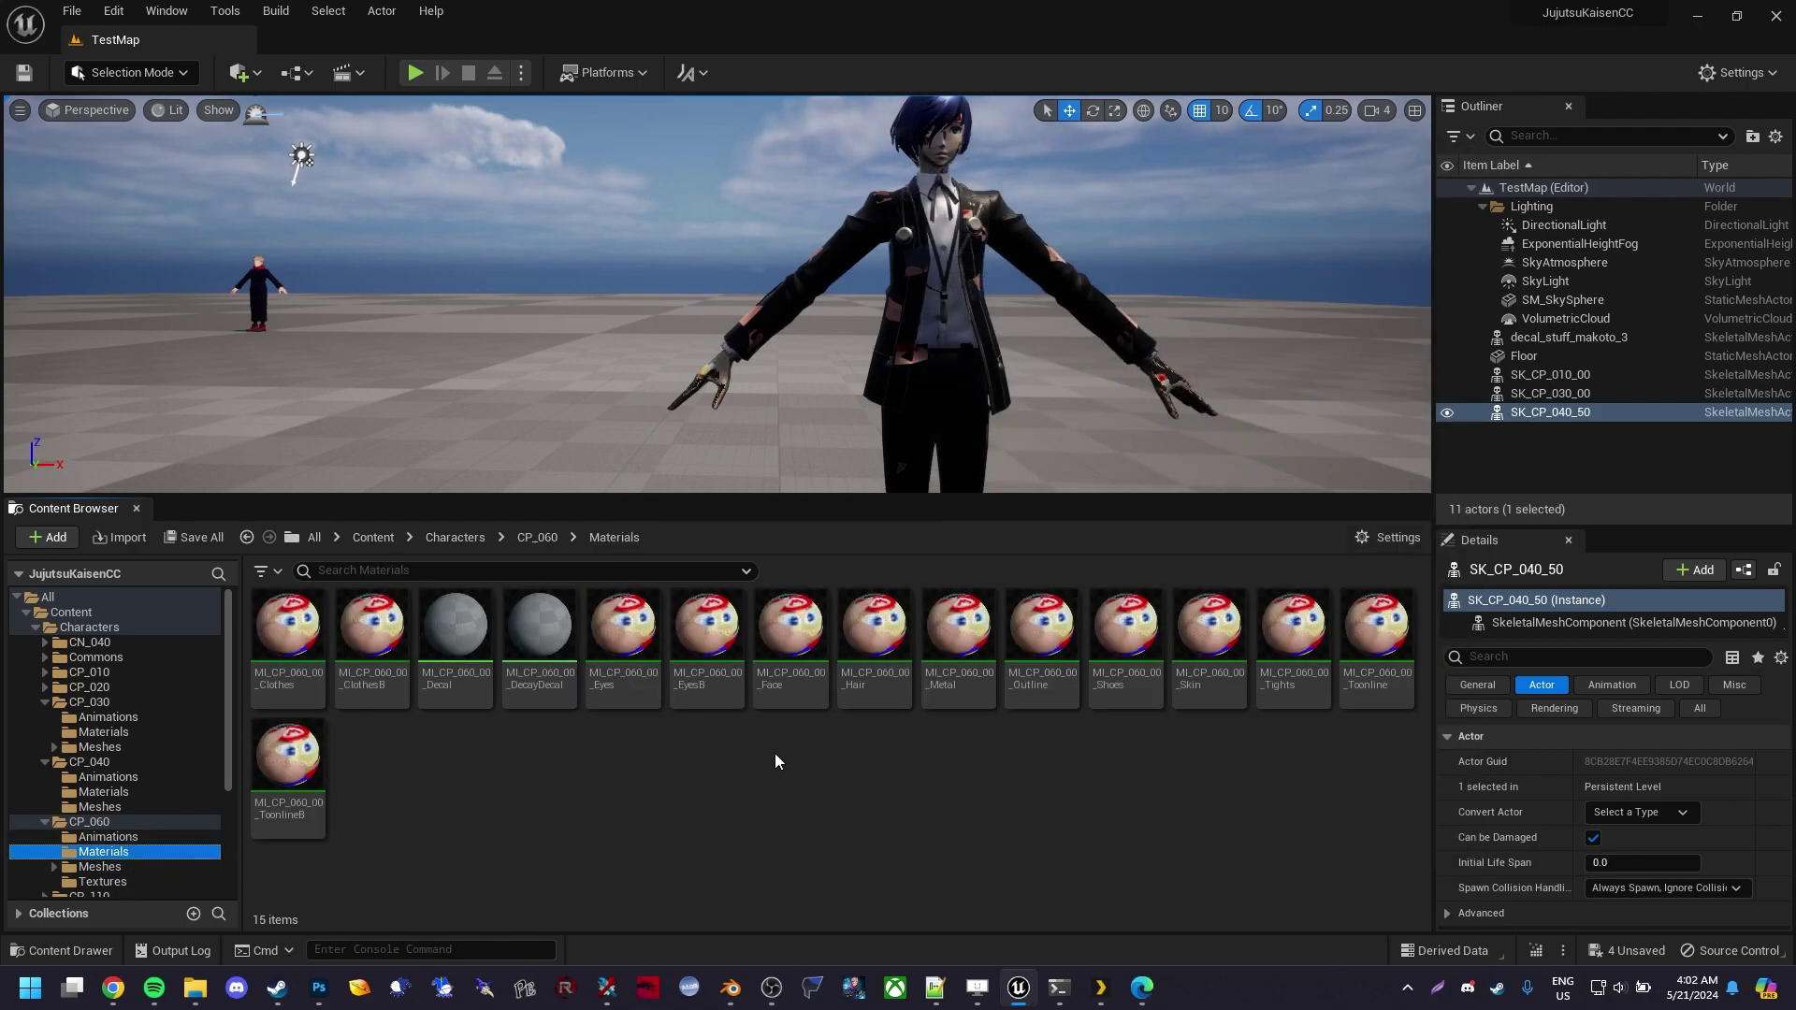
click(286, 685)
right_click(286, 685)
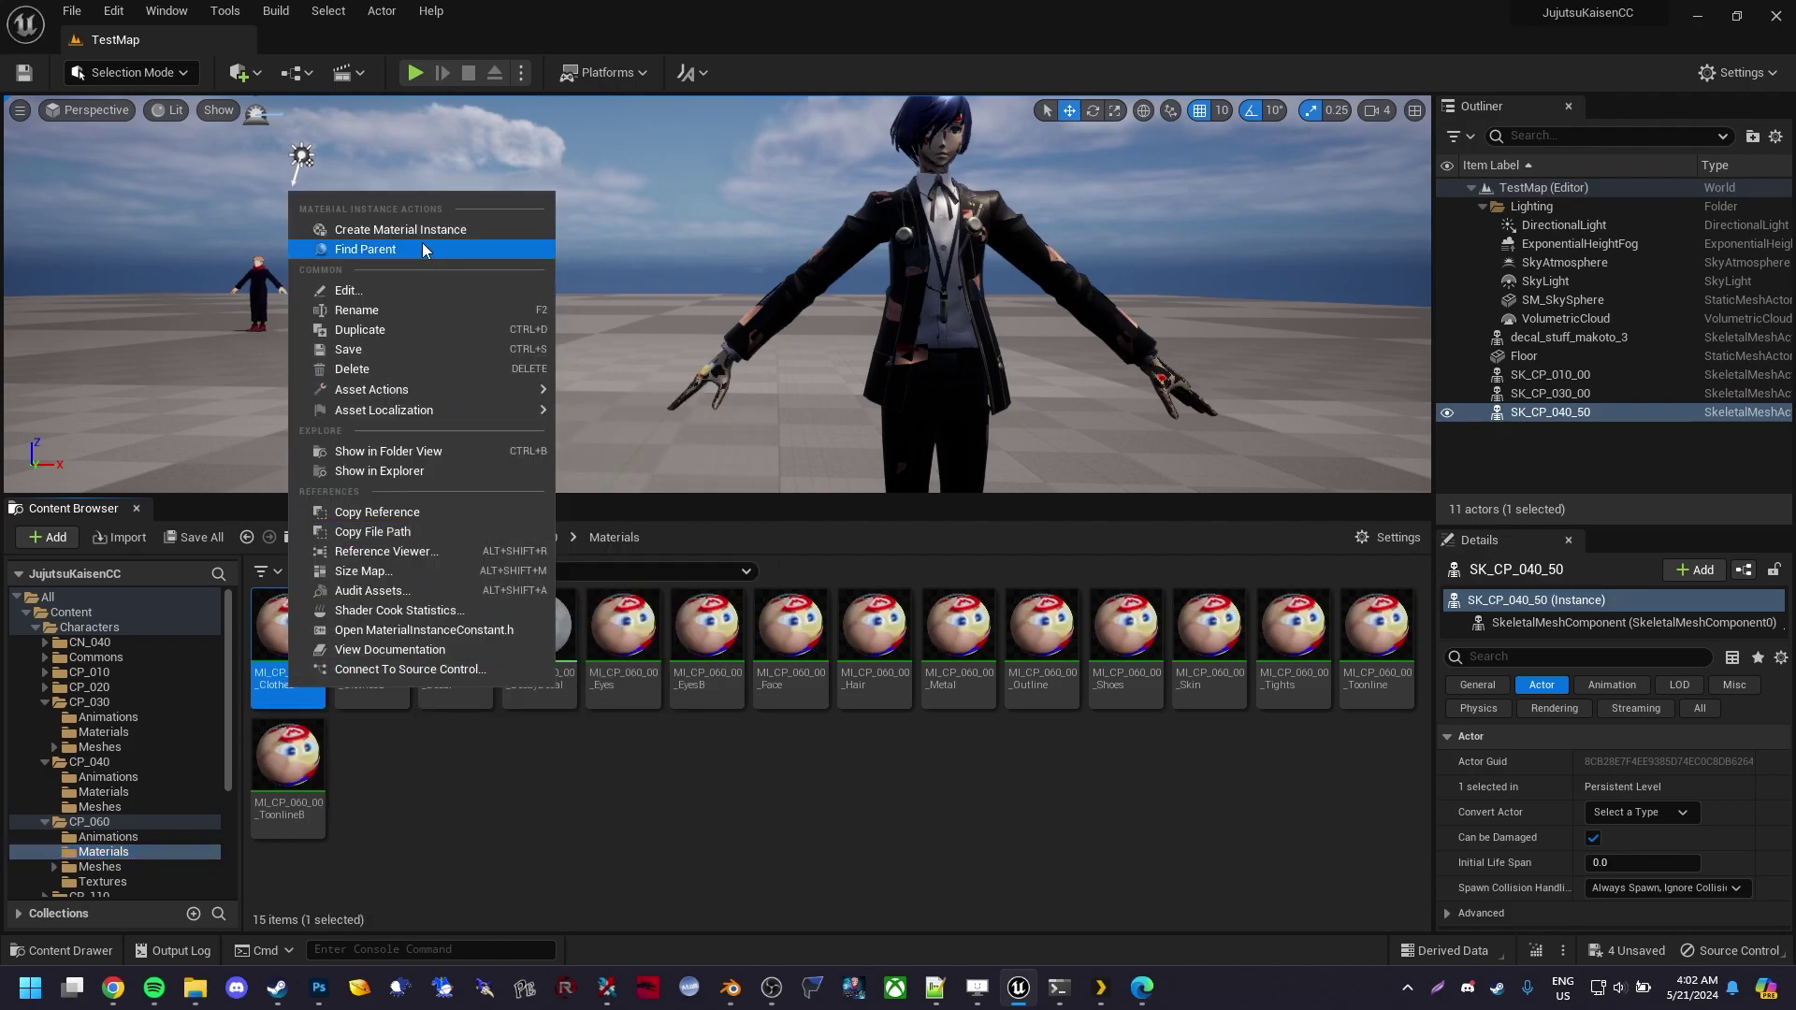
click(423, 245)
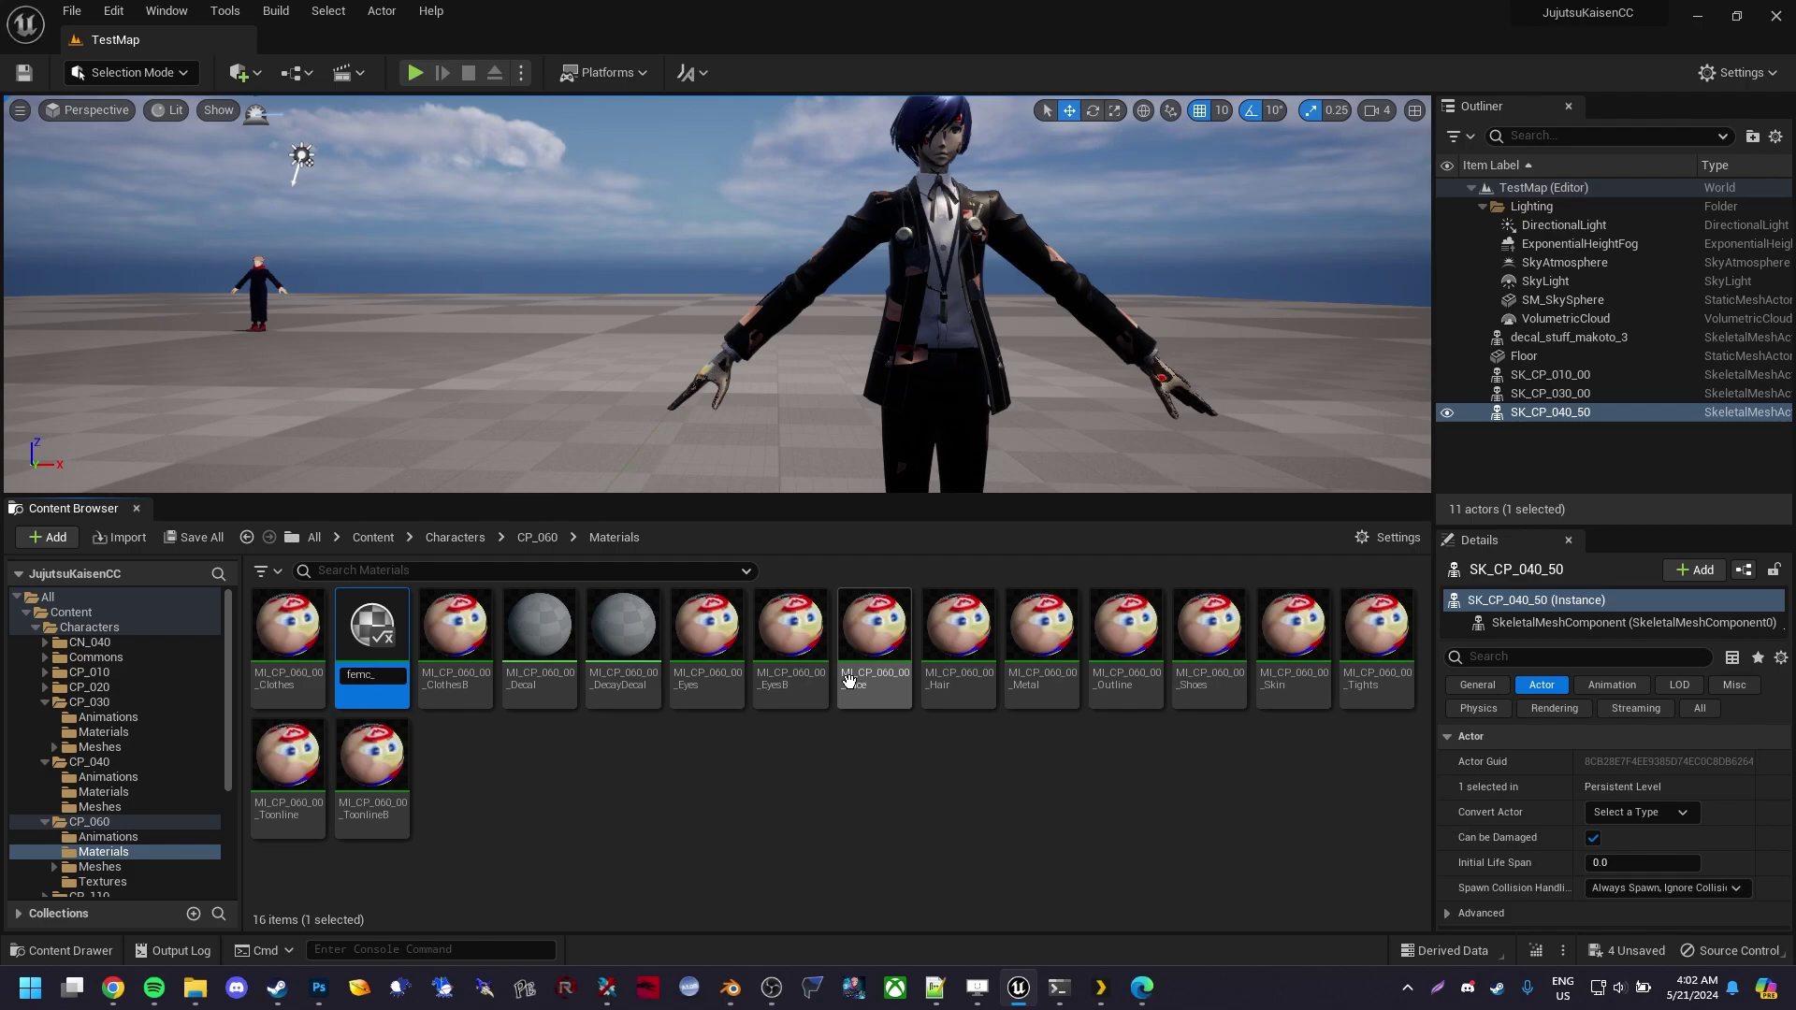
text(femc_clothes)
key(Return)
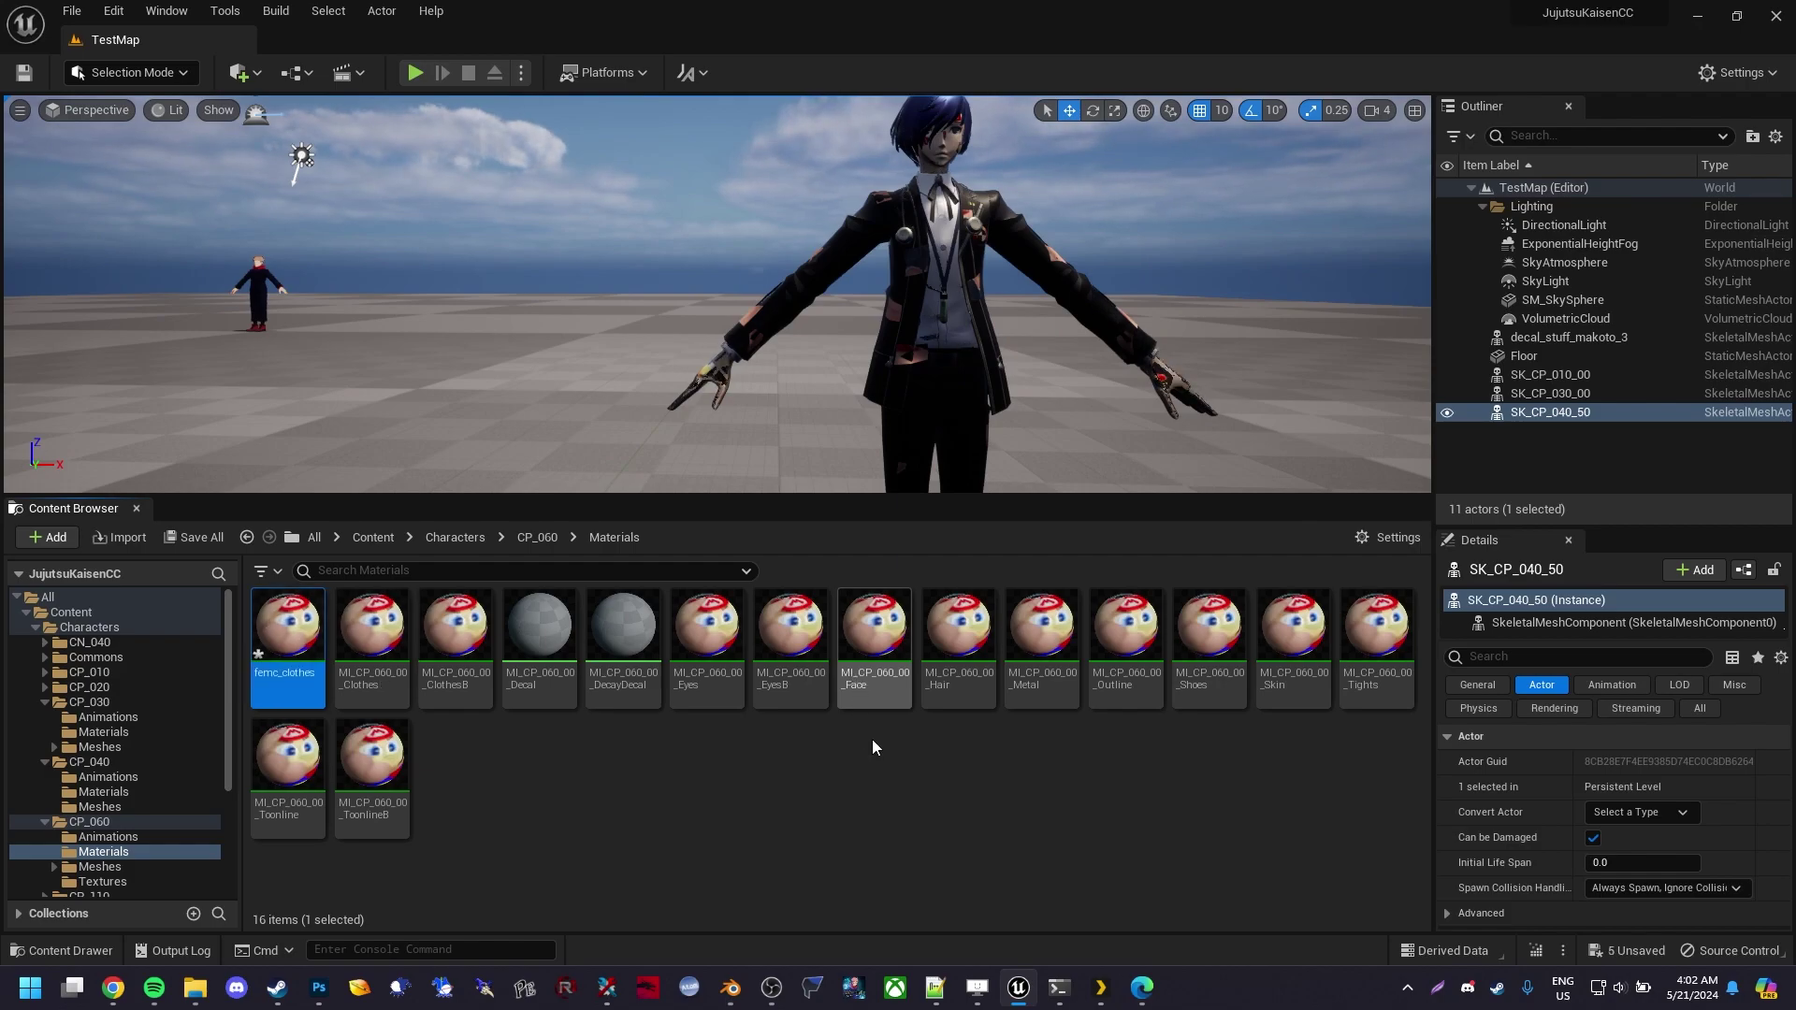
Create a material instance from MI_CP_060_00_Skin and name it femc_skin
right_click(1282, 689)
click(1387, 243)
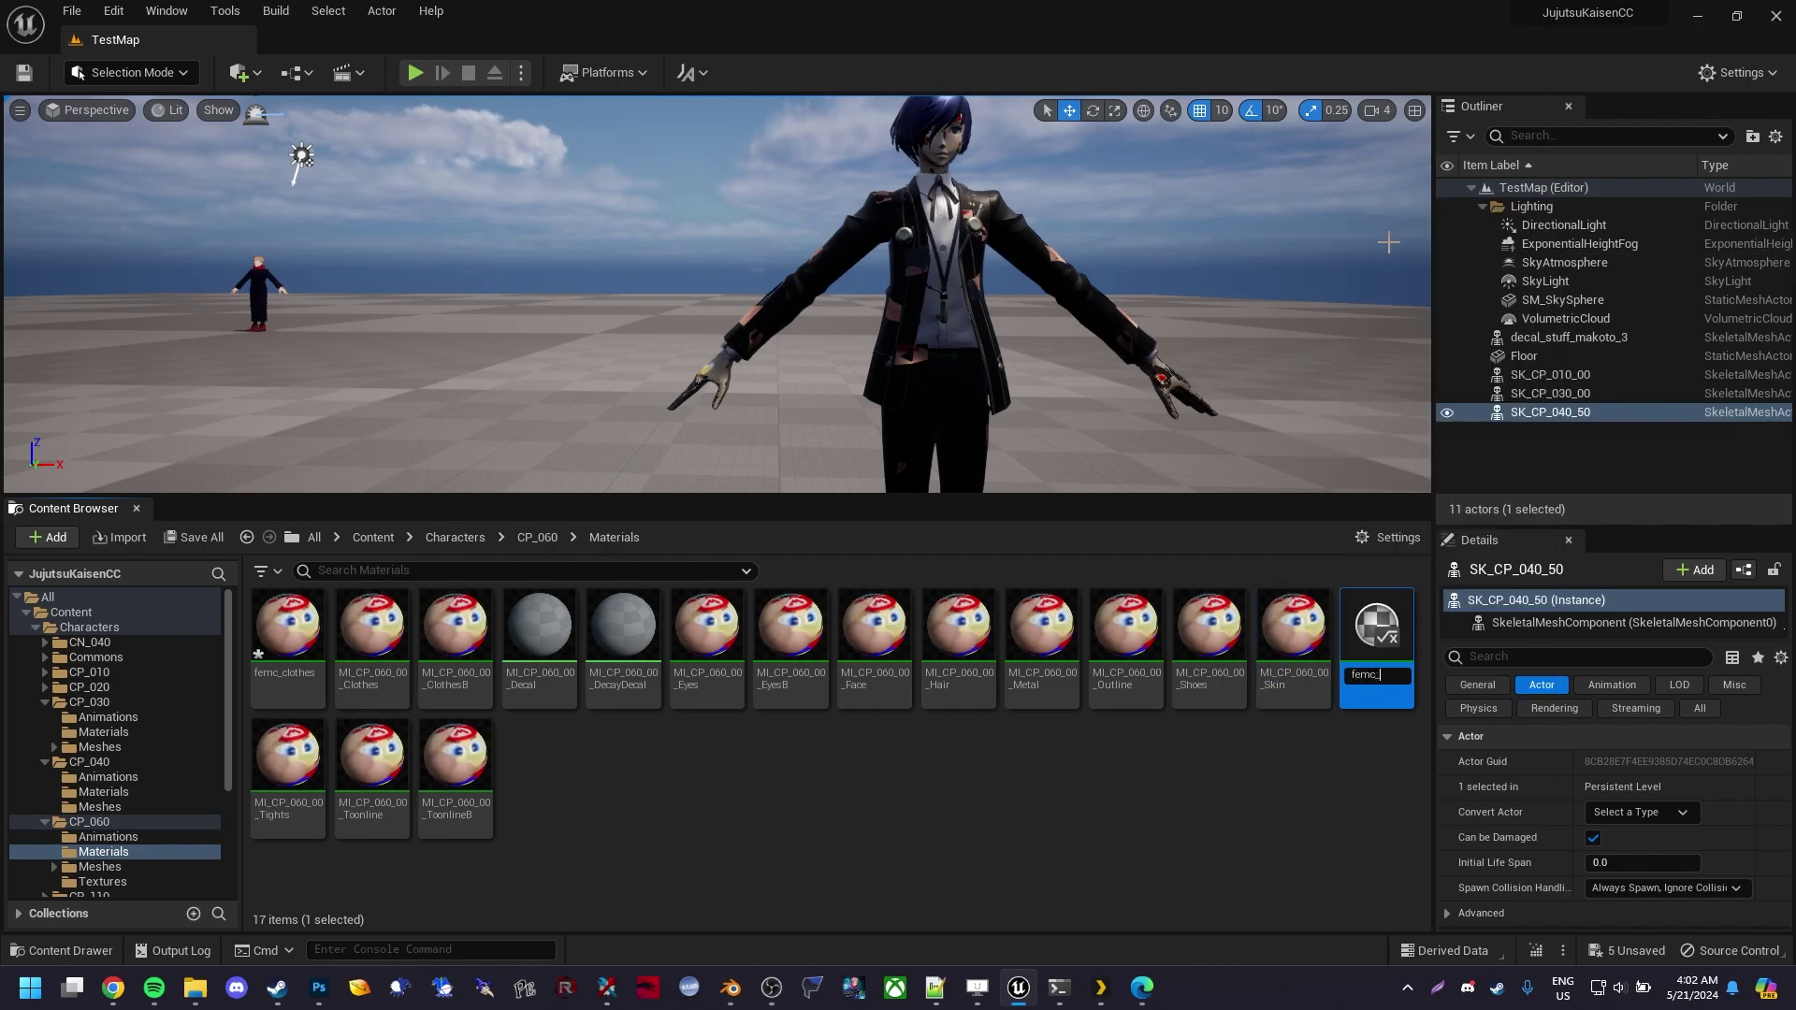
key(Return)
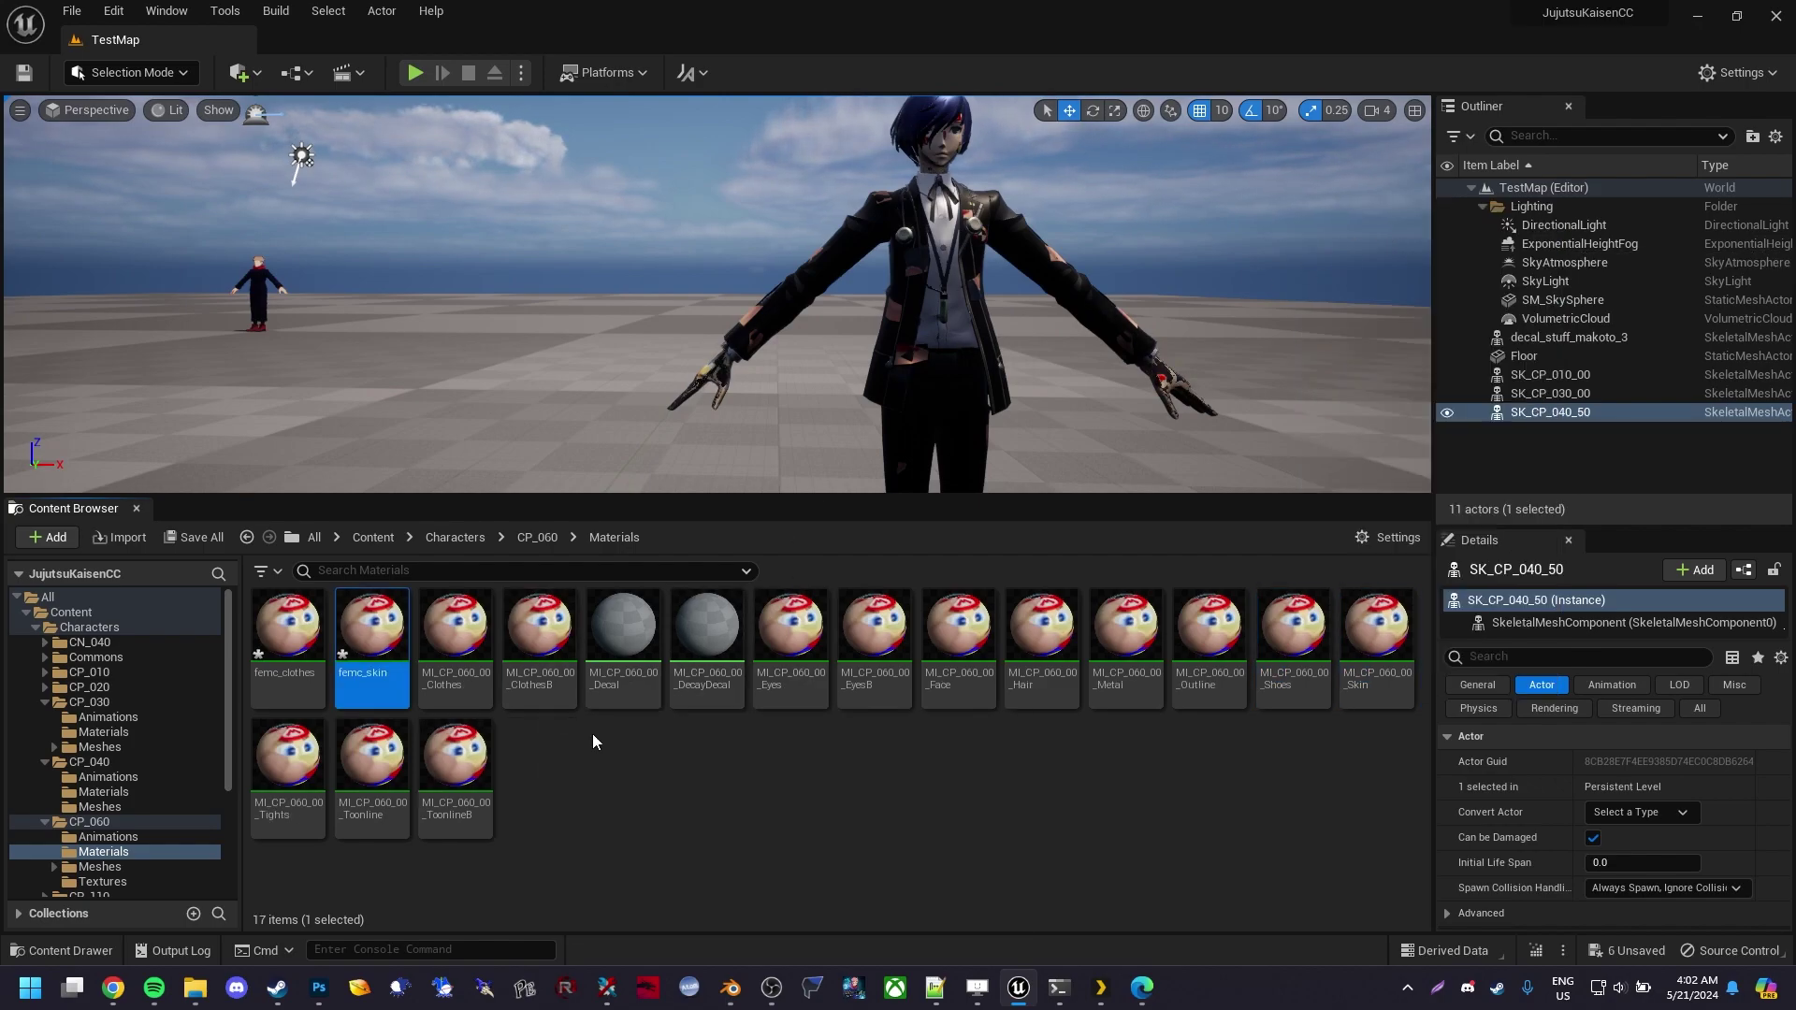
Paste the copied T_CP_110_10_Body_N texture into the CP_060 Materials folder, undo the last edit and clear the selection
key(ctrl+v)
key(ctrl+z)
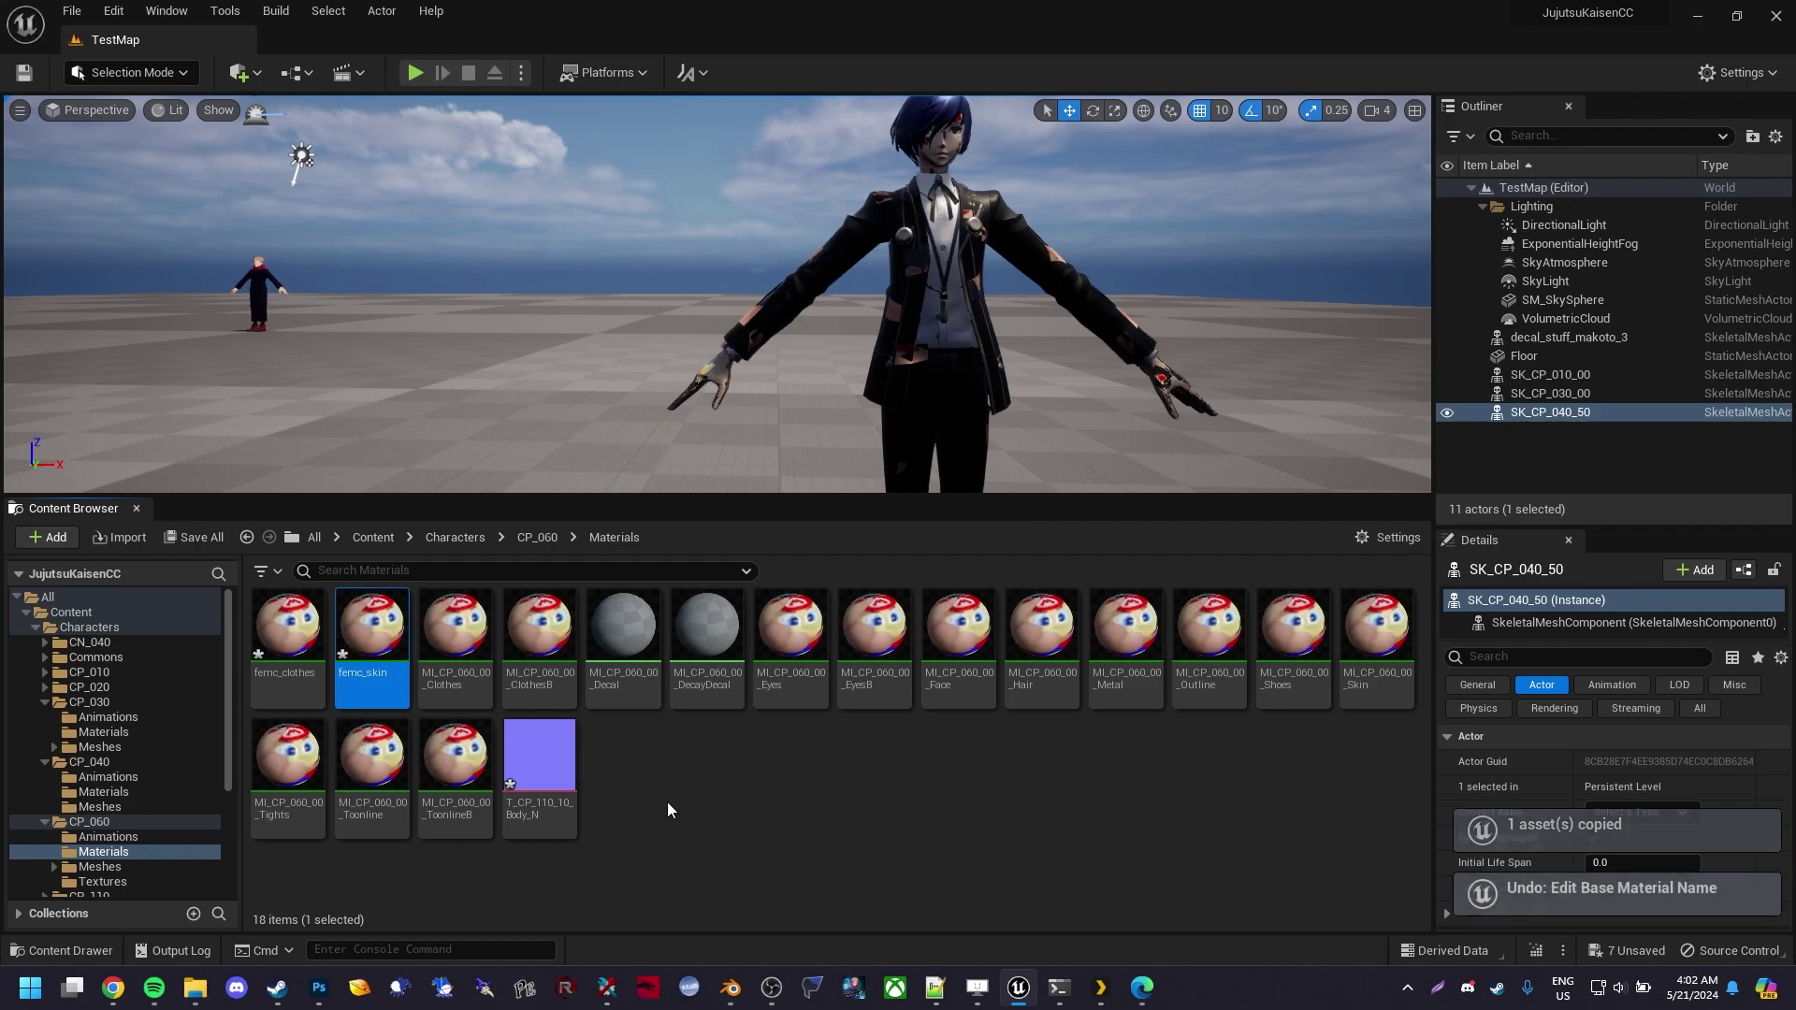
click(649, 796)
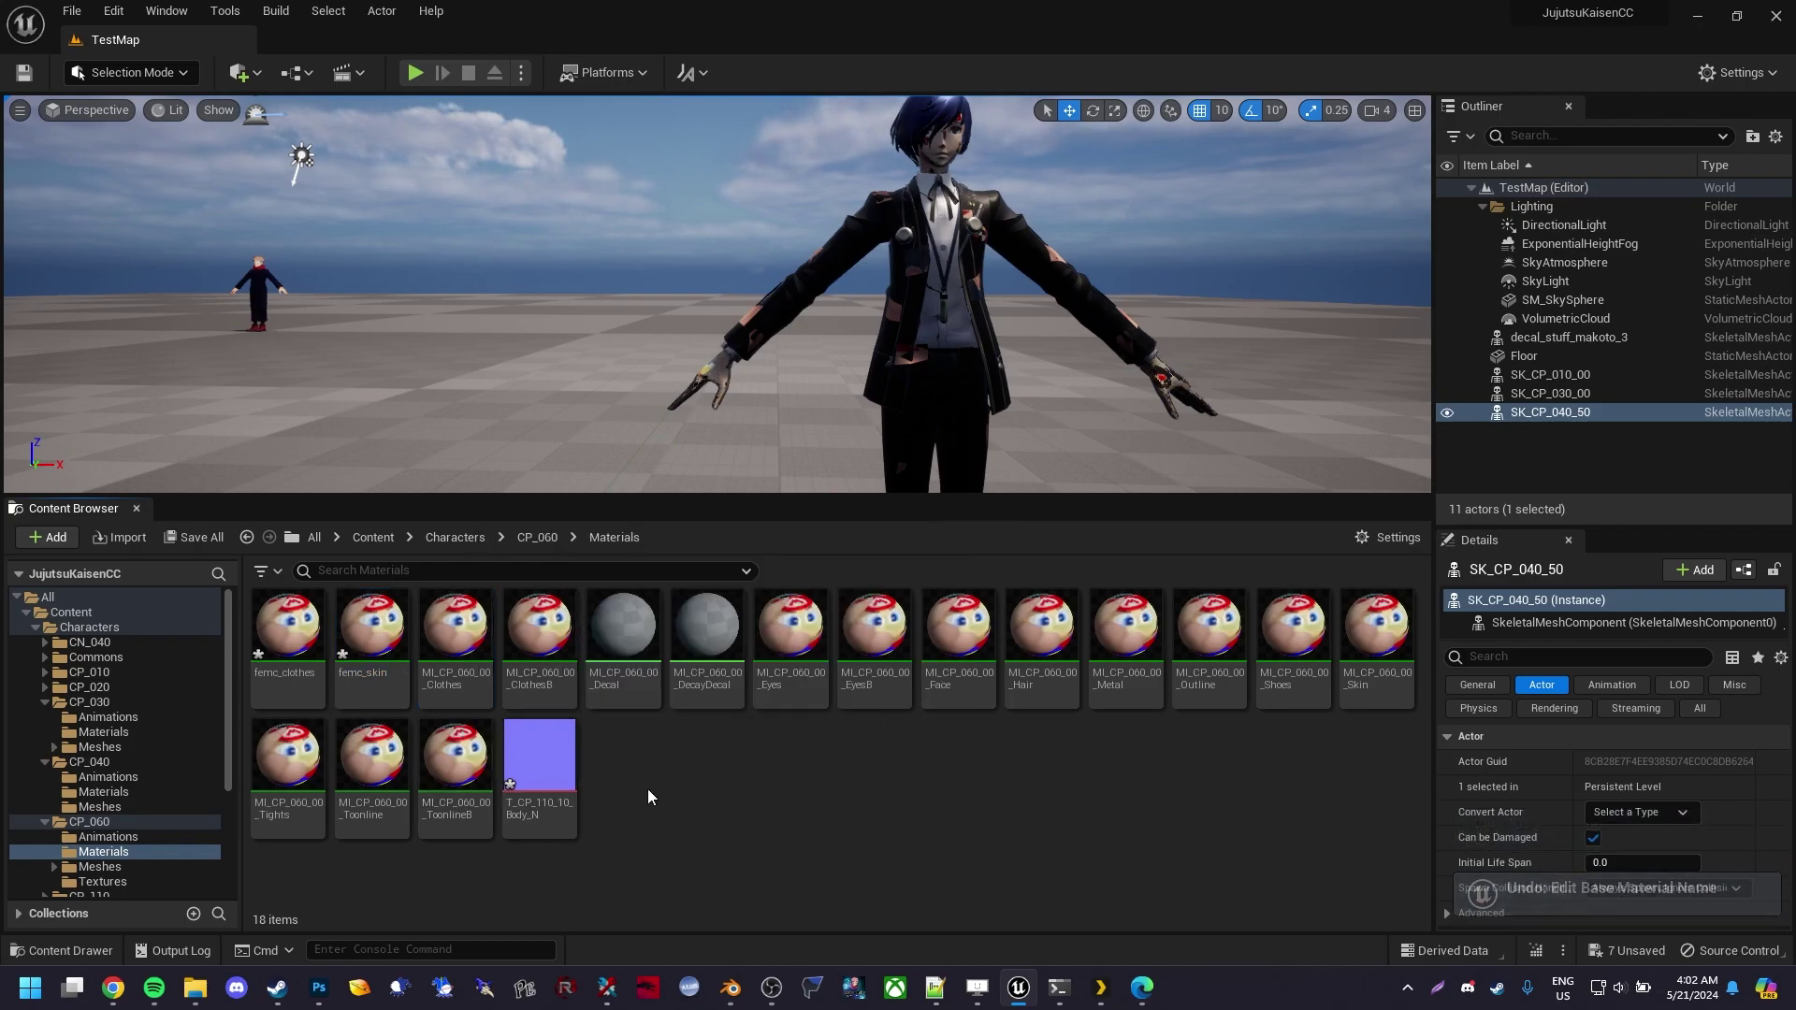
Copy femc_skin within the Materials folder as femc_hair, and duplicate femc_hair as femc_face
click(358, 704)
key(ctrl+c)
key(ctrl+v)
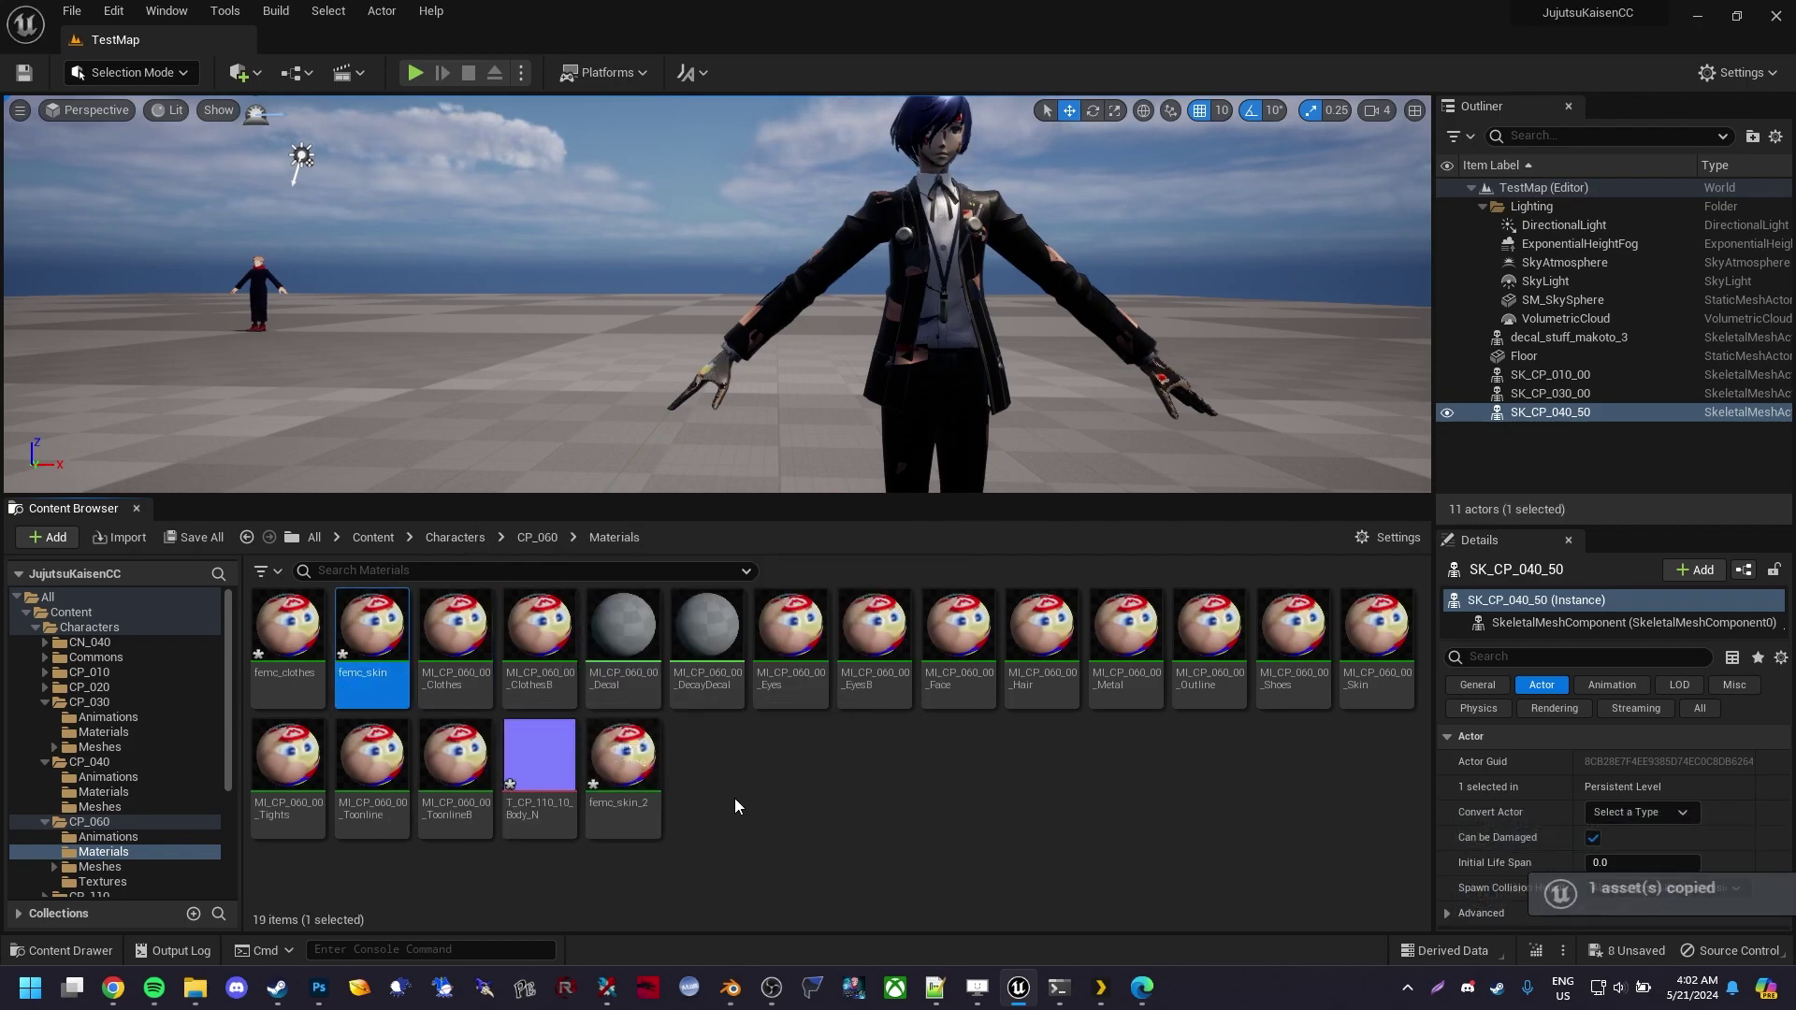
key(F2)
text(femc)
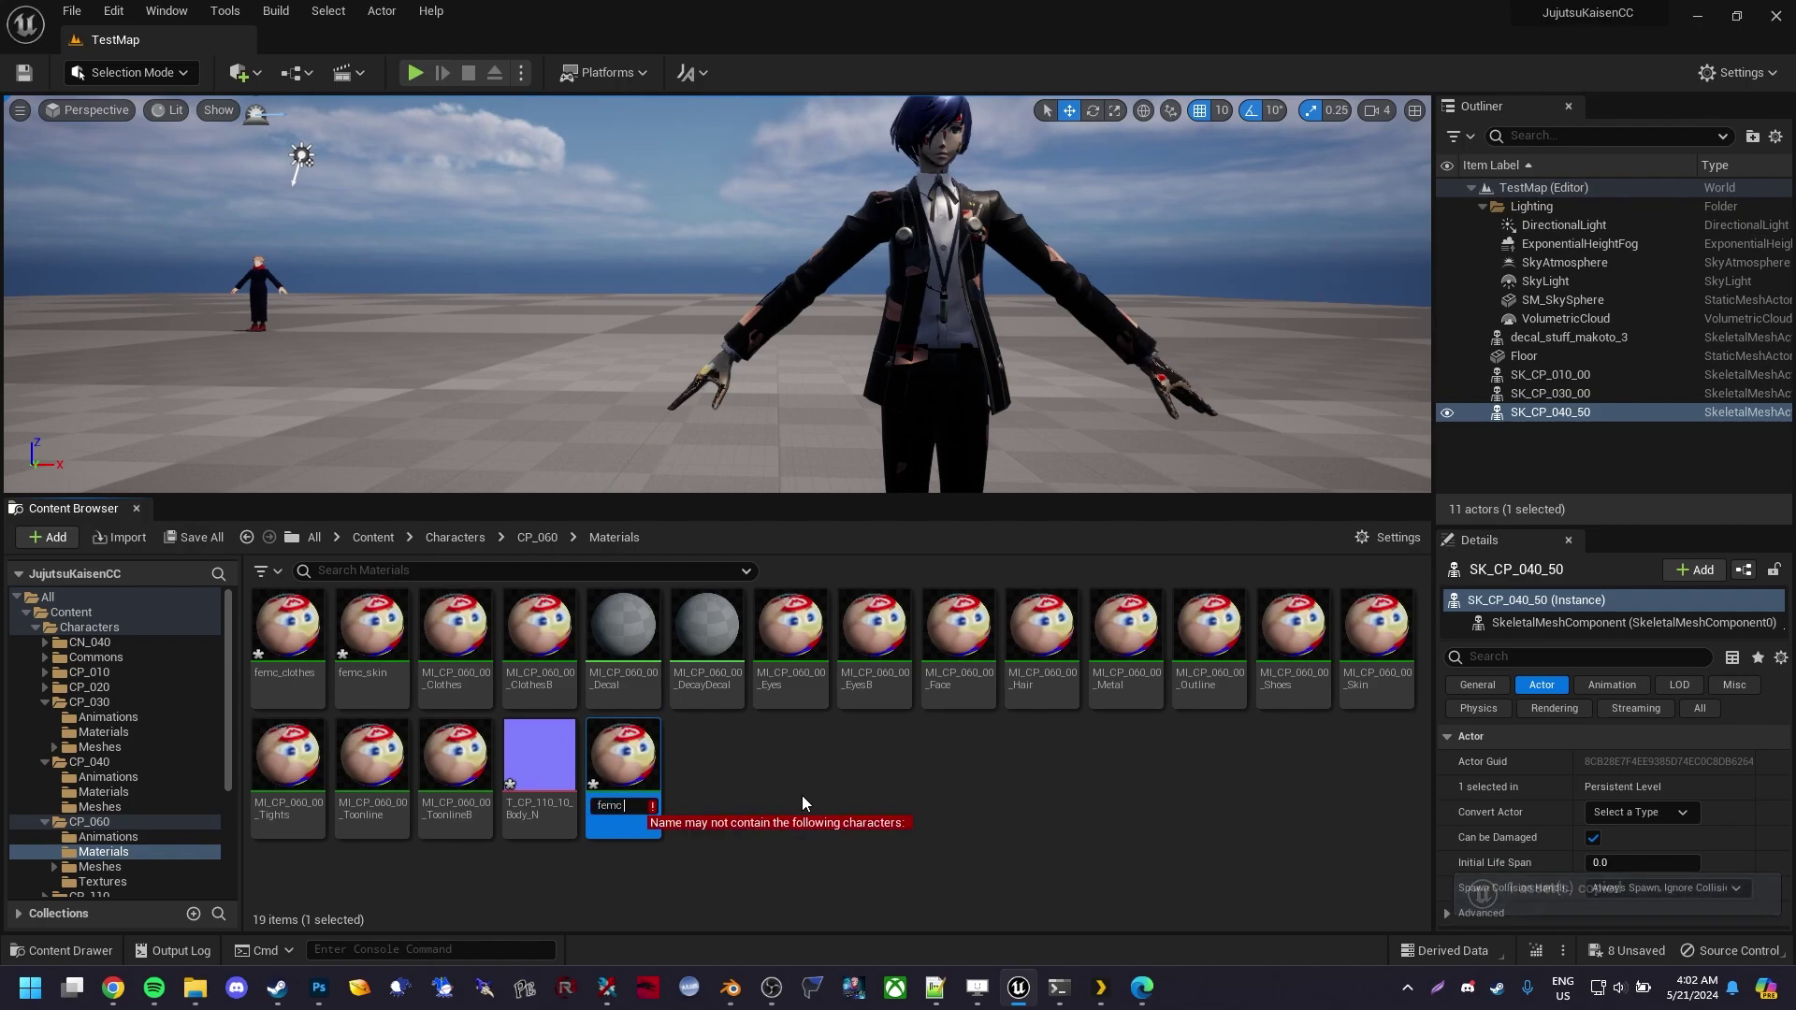
key(BackSpace)
text(_hair)
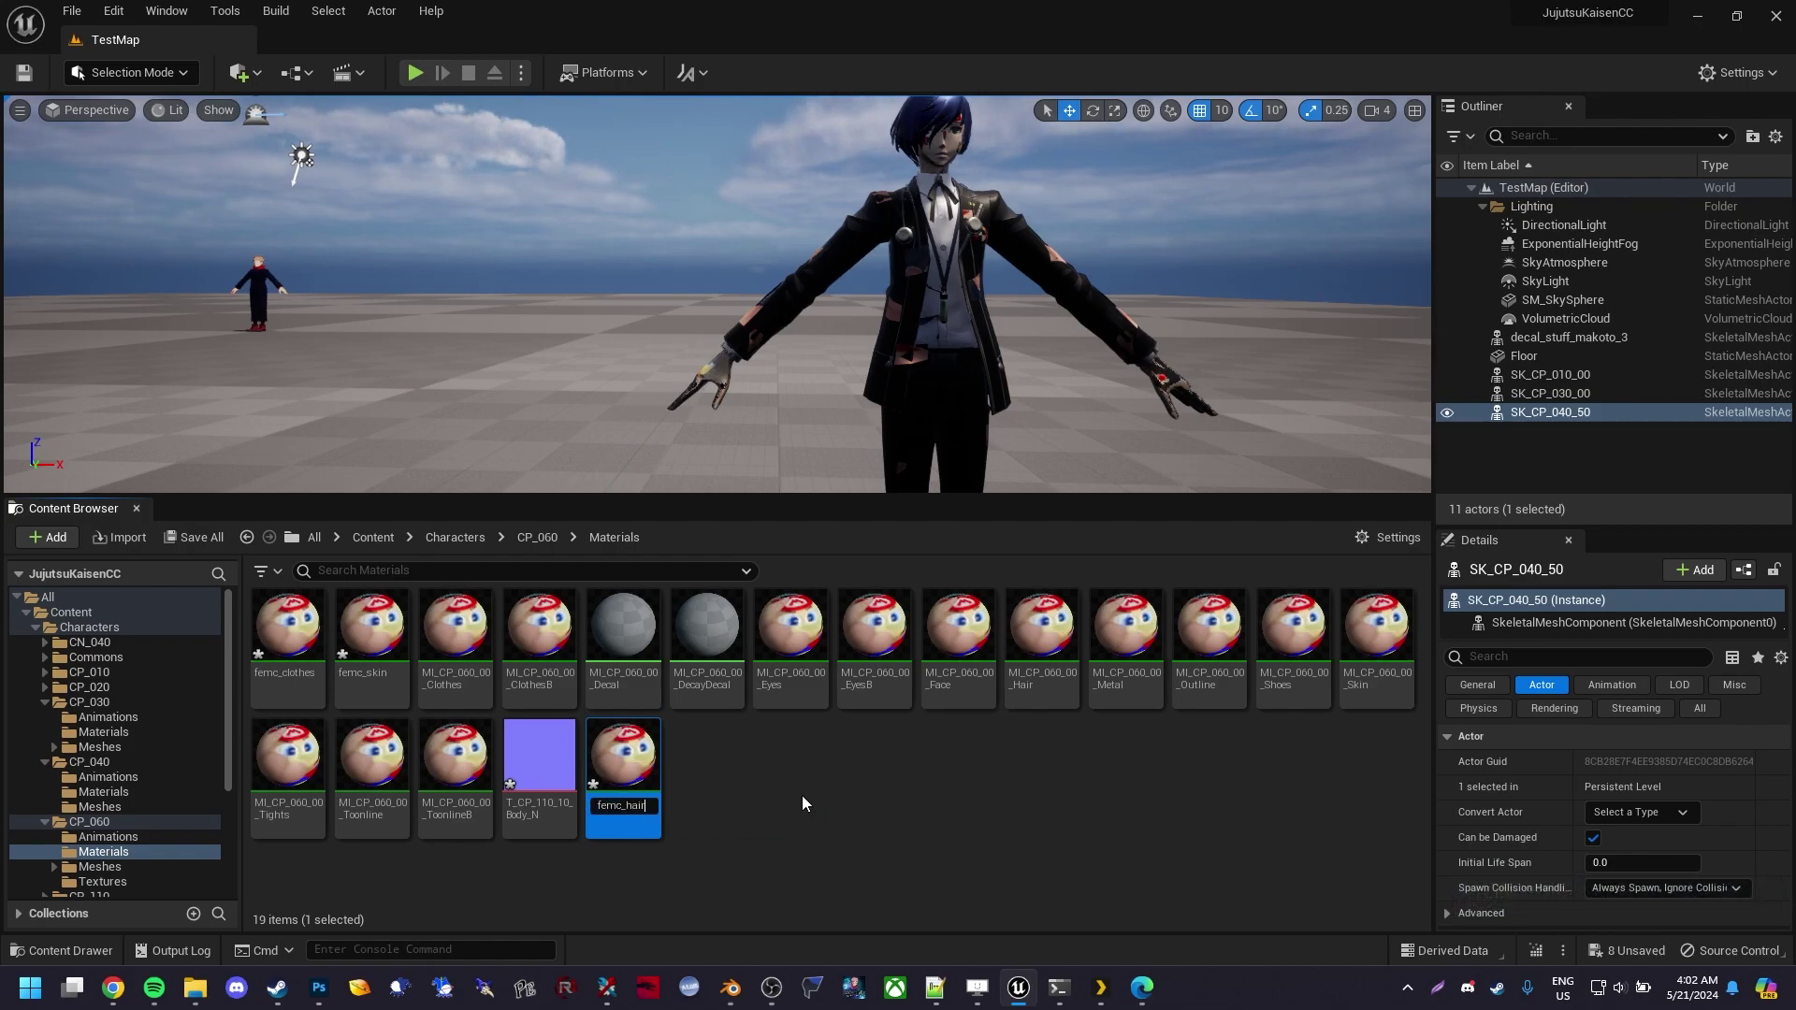
key(Return)
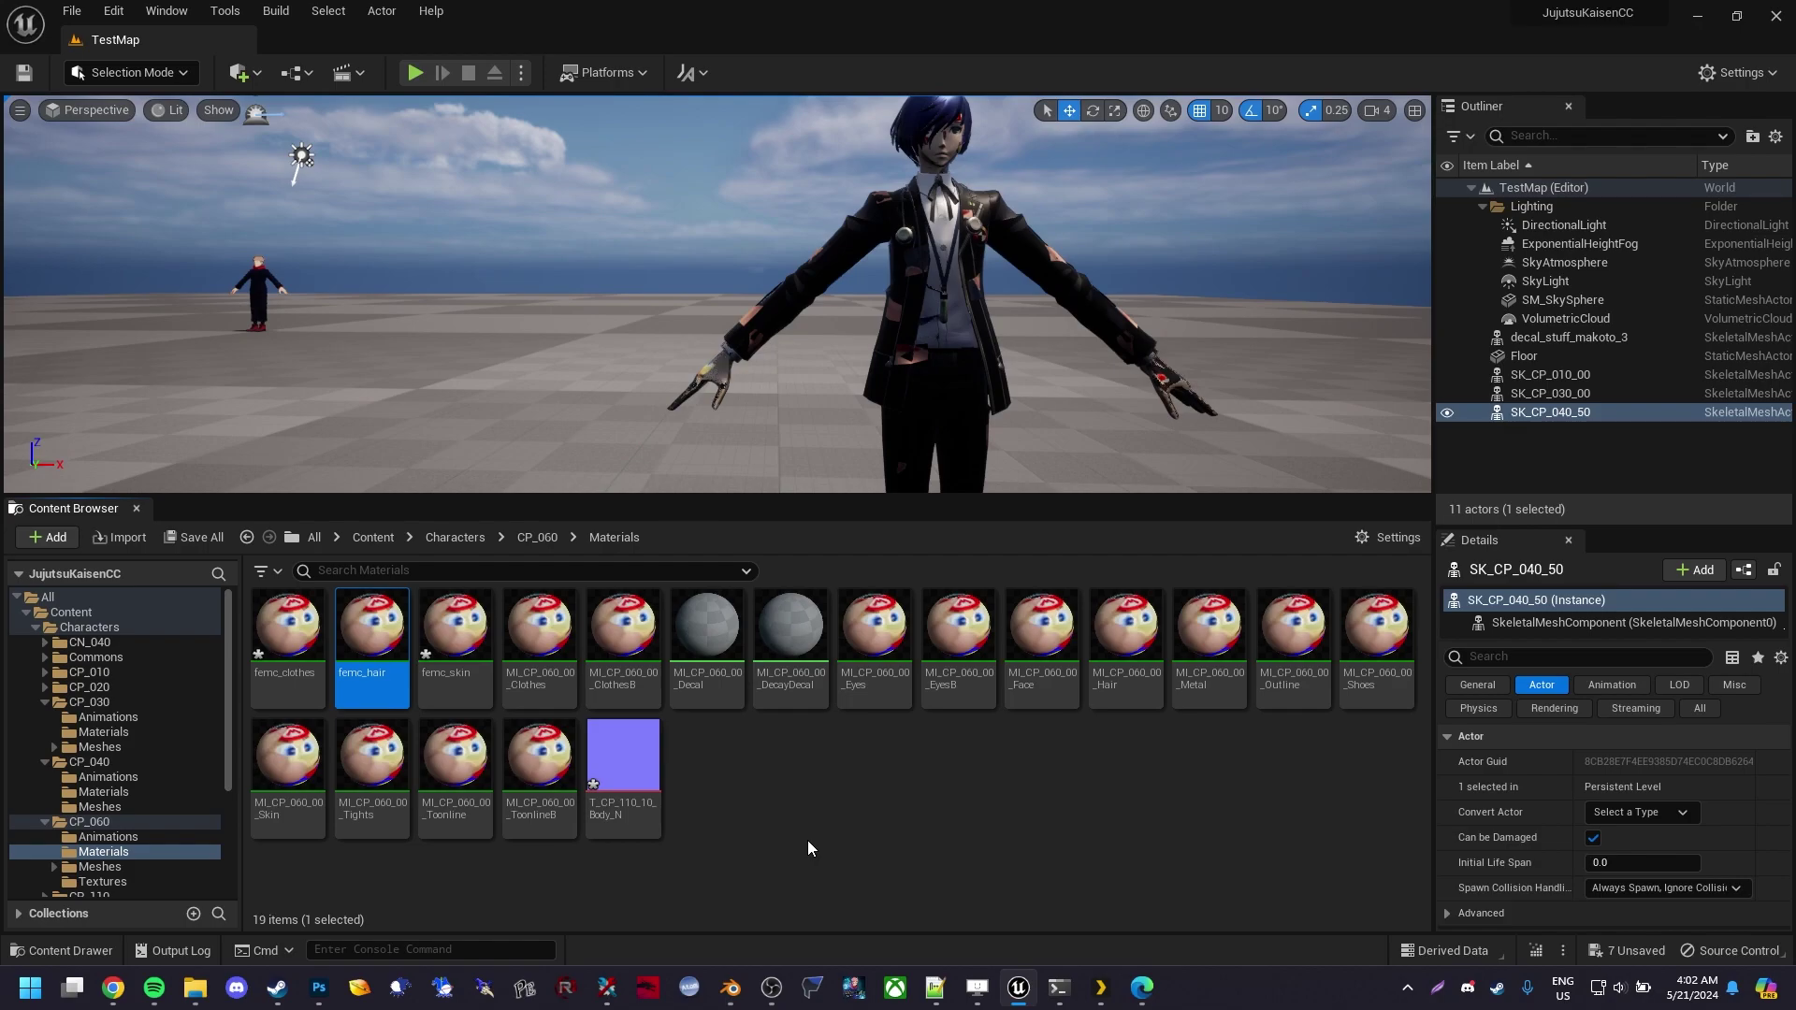
key(ctrl+d)
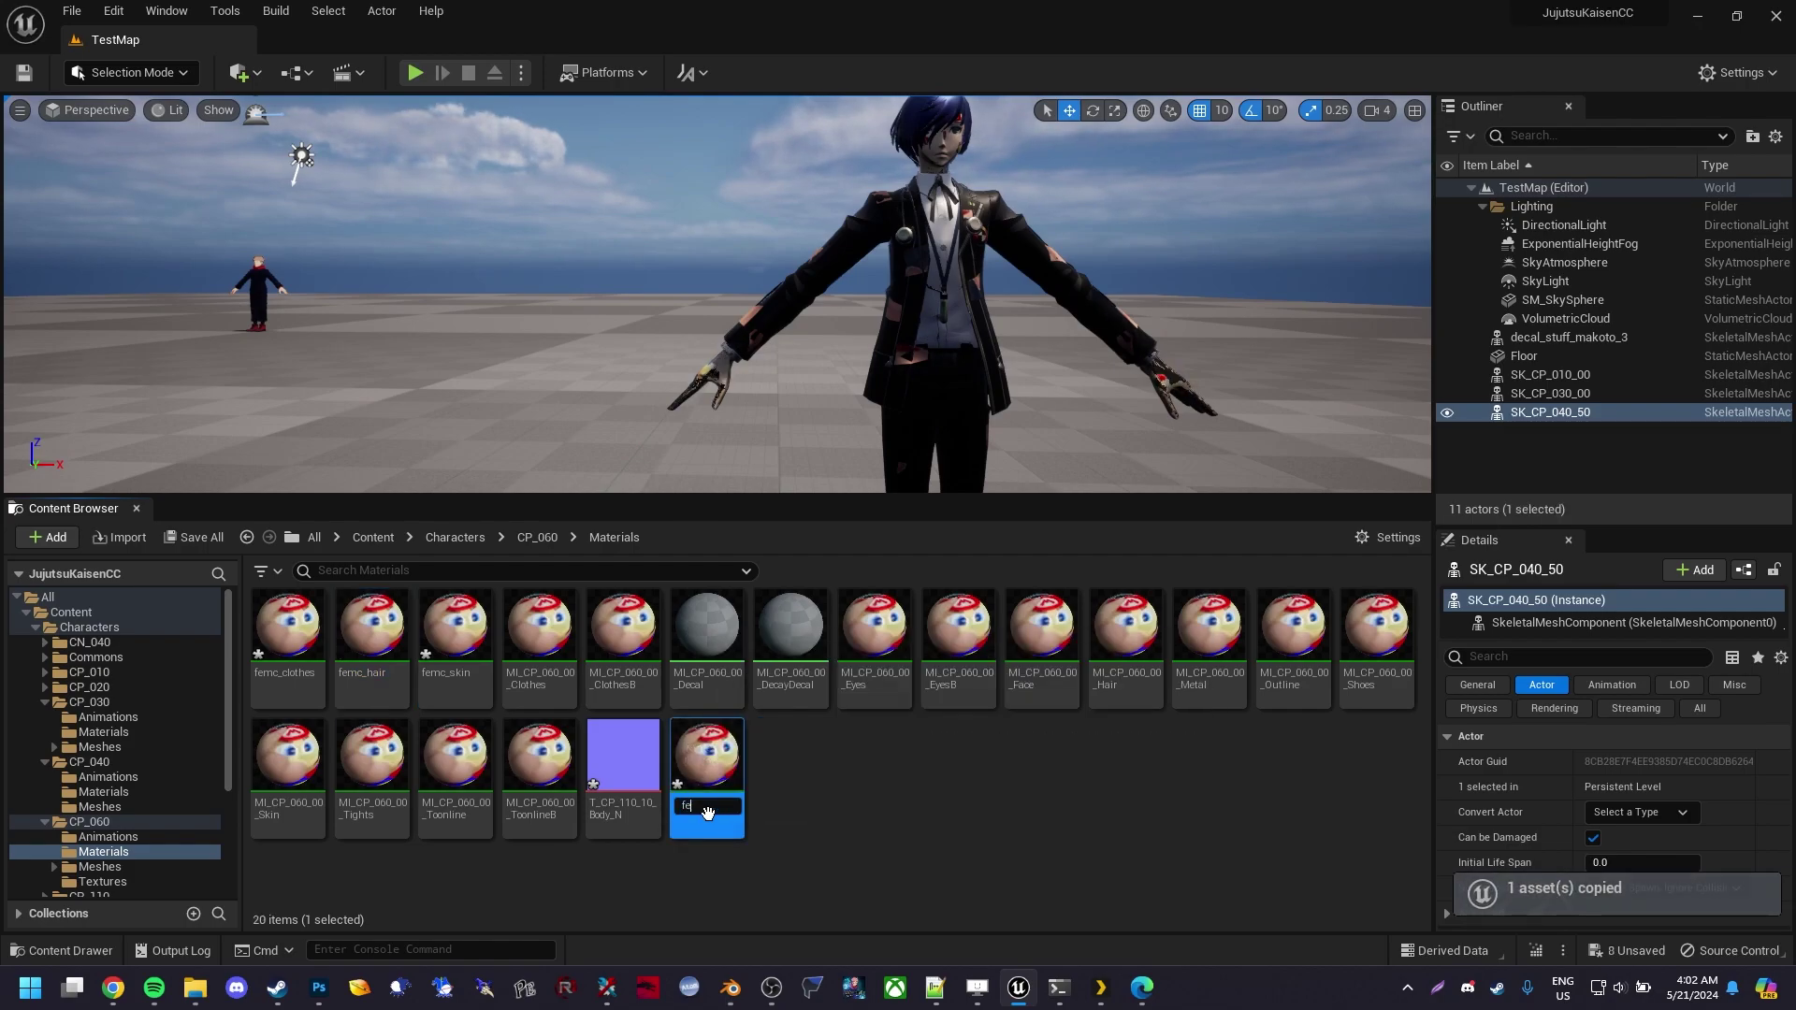
key(Return)
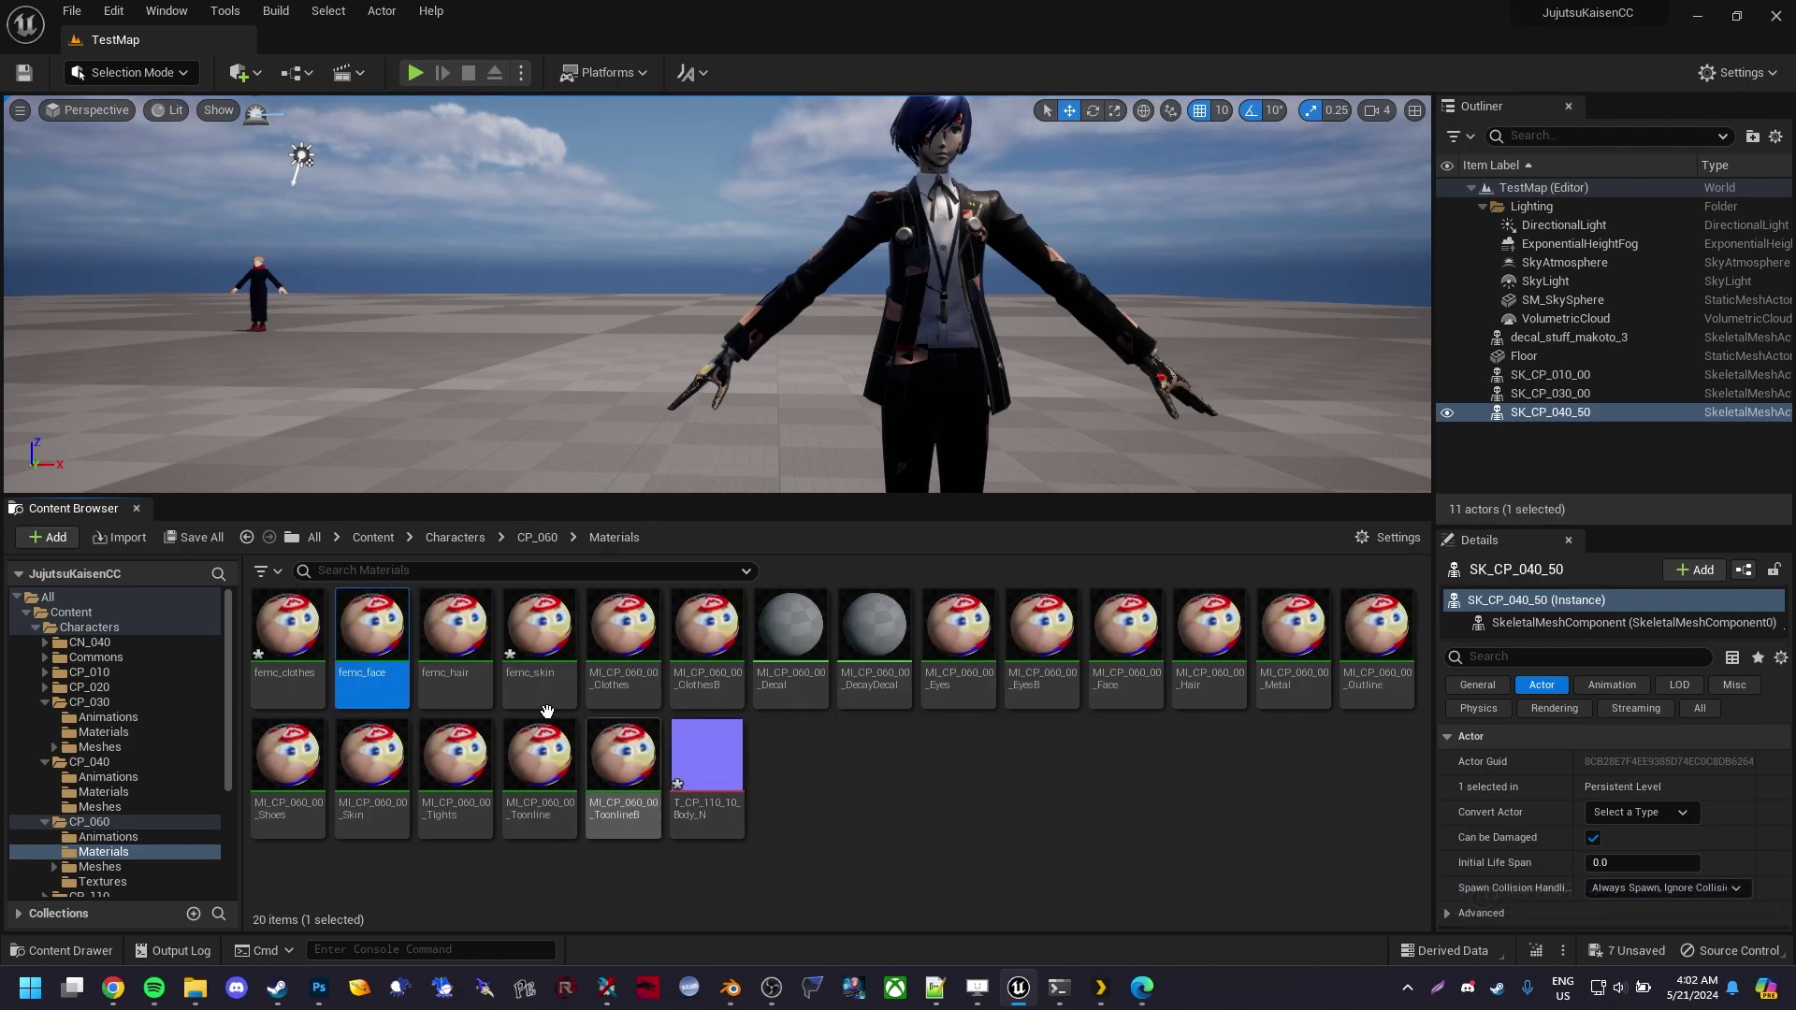
Move femc_clothes, femc_face, femc_hair and femc_skin from the Materials folder into the CP_060 Meshes folder
click(534, 687)
shift+click(283, 690)
drag(492, 654, 138, 867)
click(166, 904)
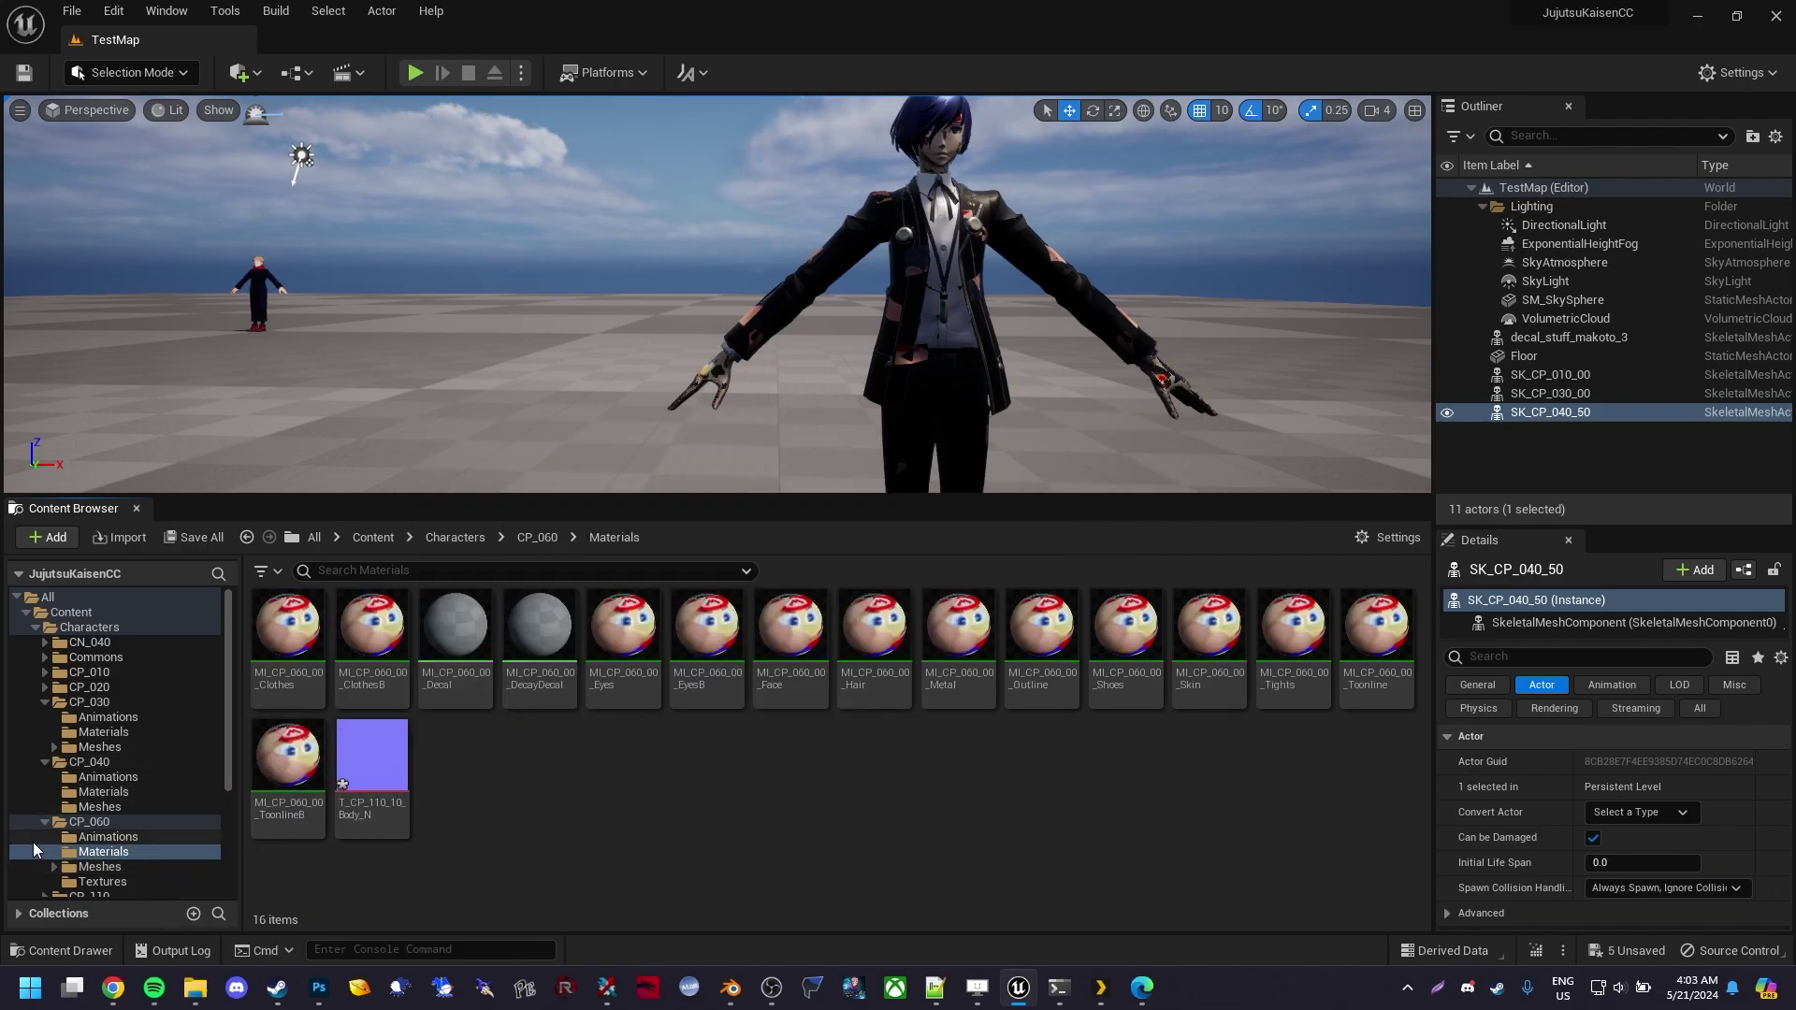
In femc_decal, assign femc_face, femc_hair, femc_skin and femc_clothes to the femcface, femchair, femcskin and femcclothes slots (Elements 15 to 18) and save the mesh
click(94, 866)
double_click(444, 626)
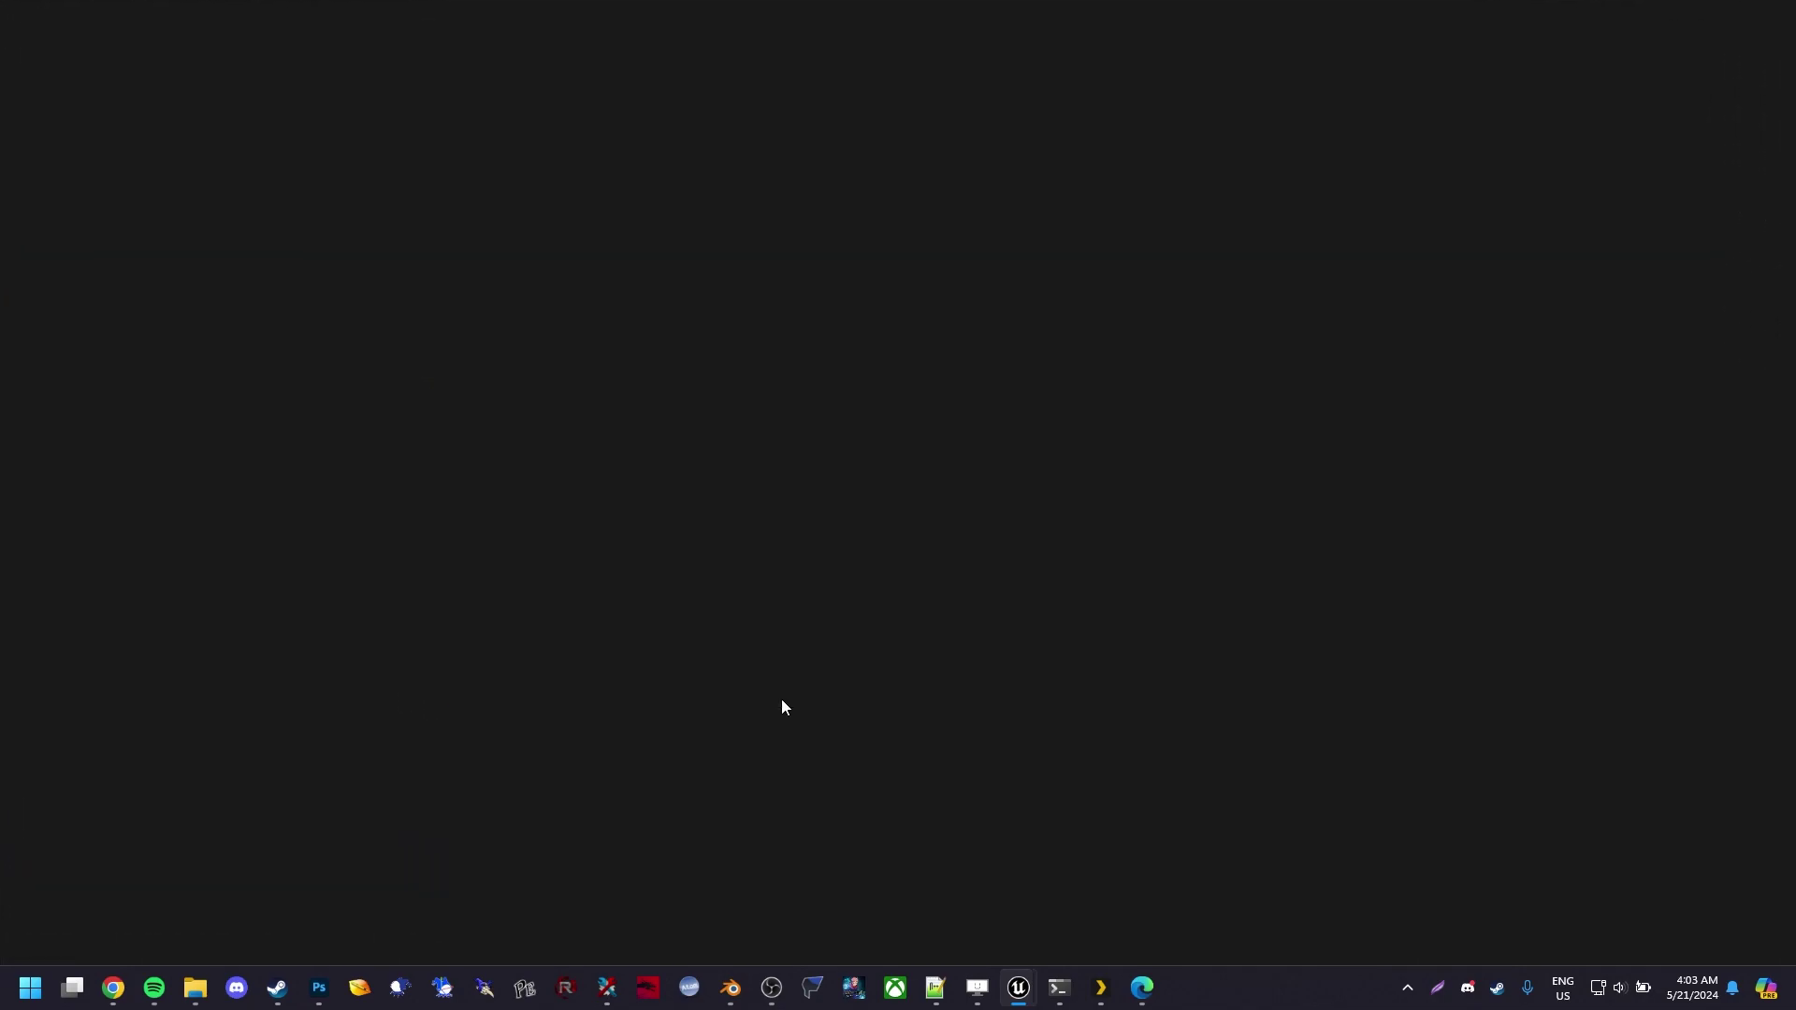
double_click(632, 8)
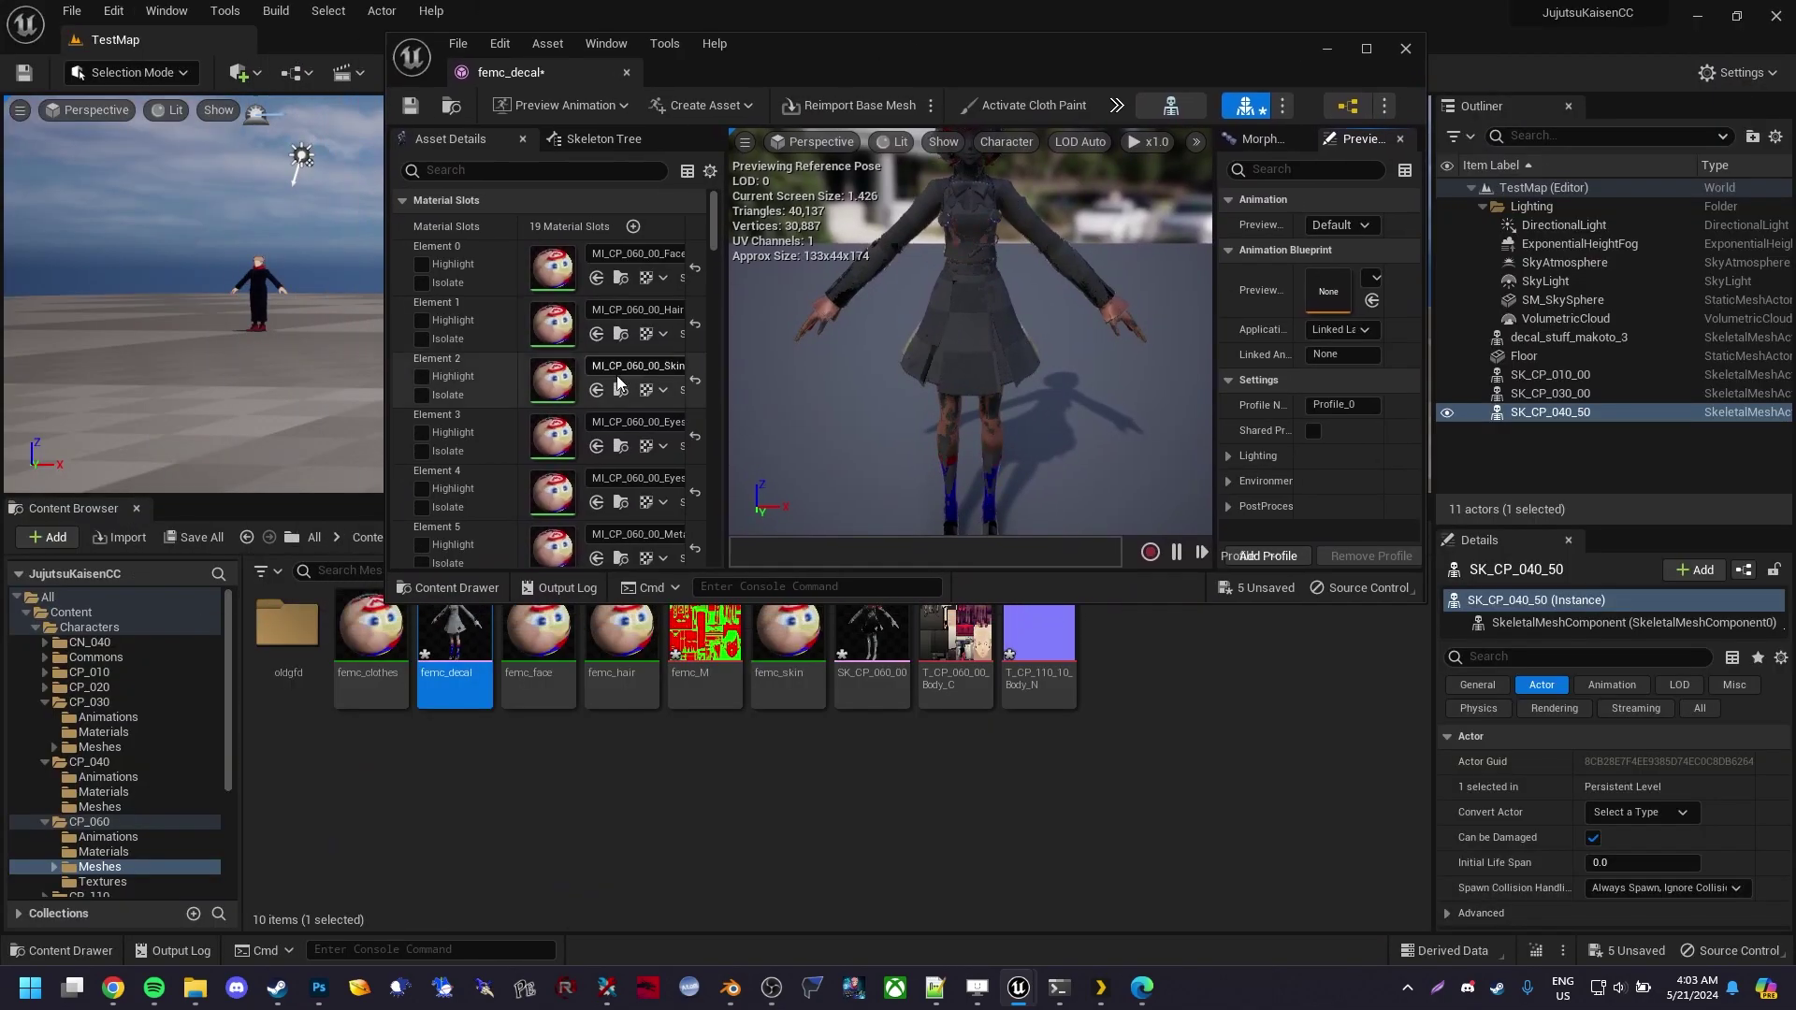
scroll(616, 374, down, 10)
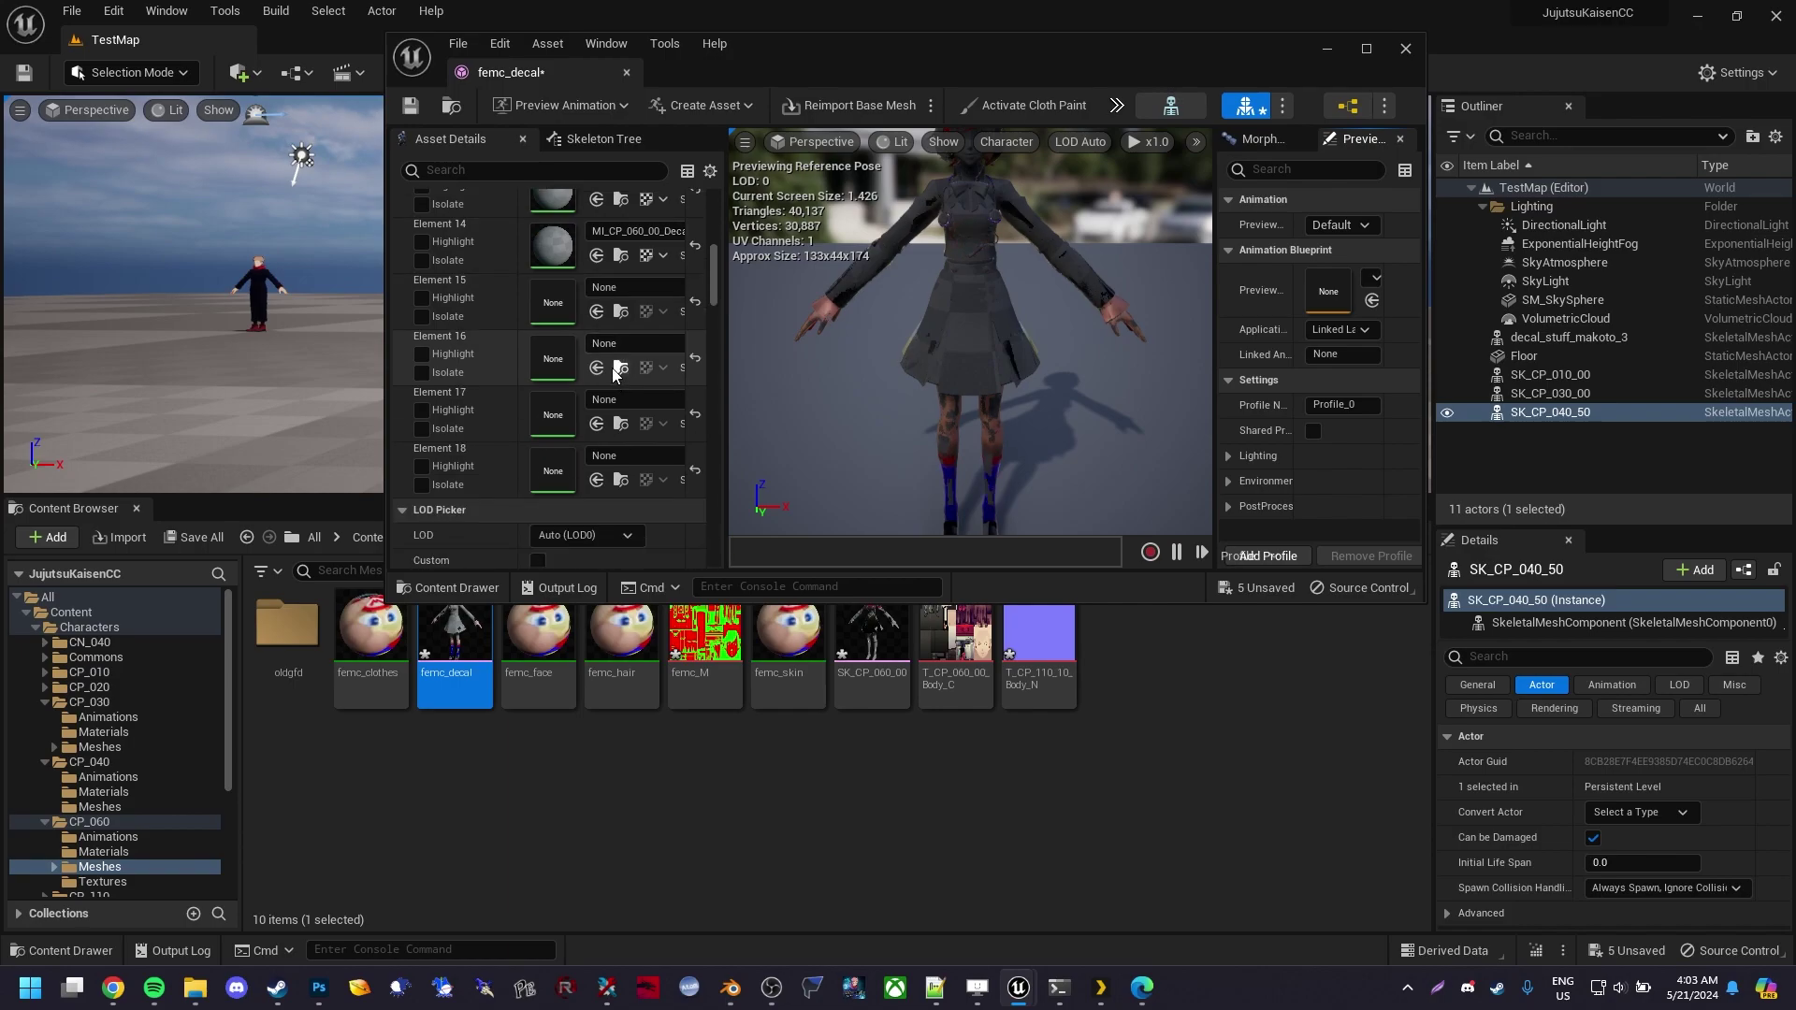
drag(725, 329, 931, 329)
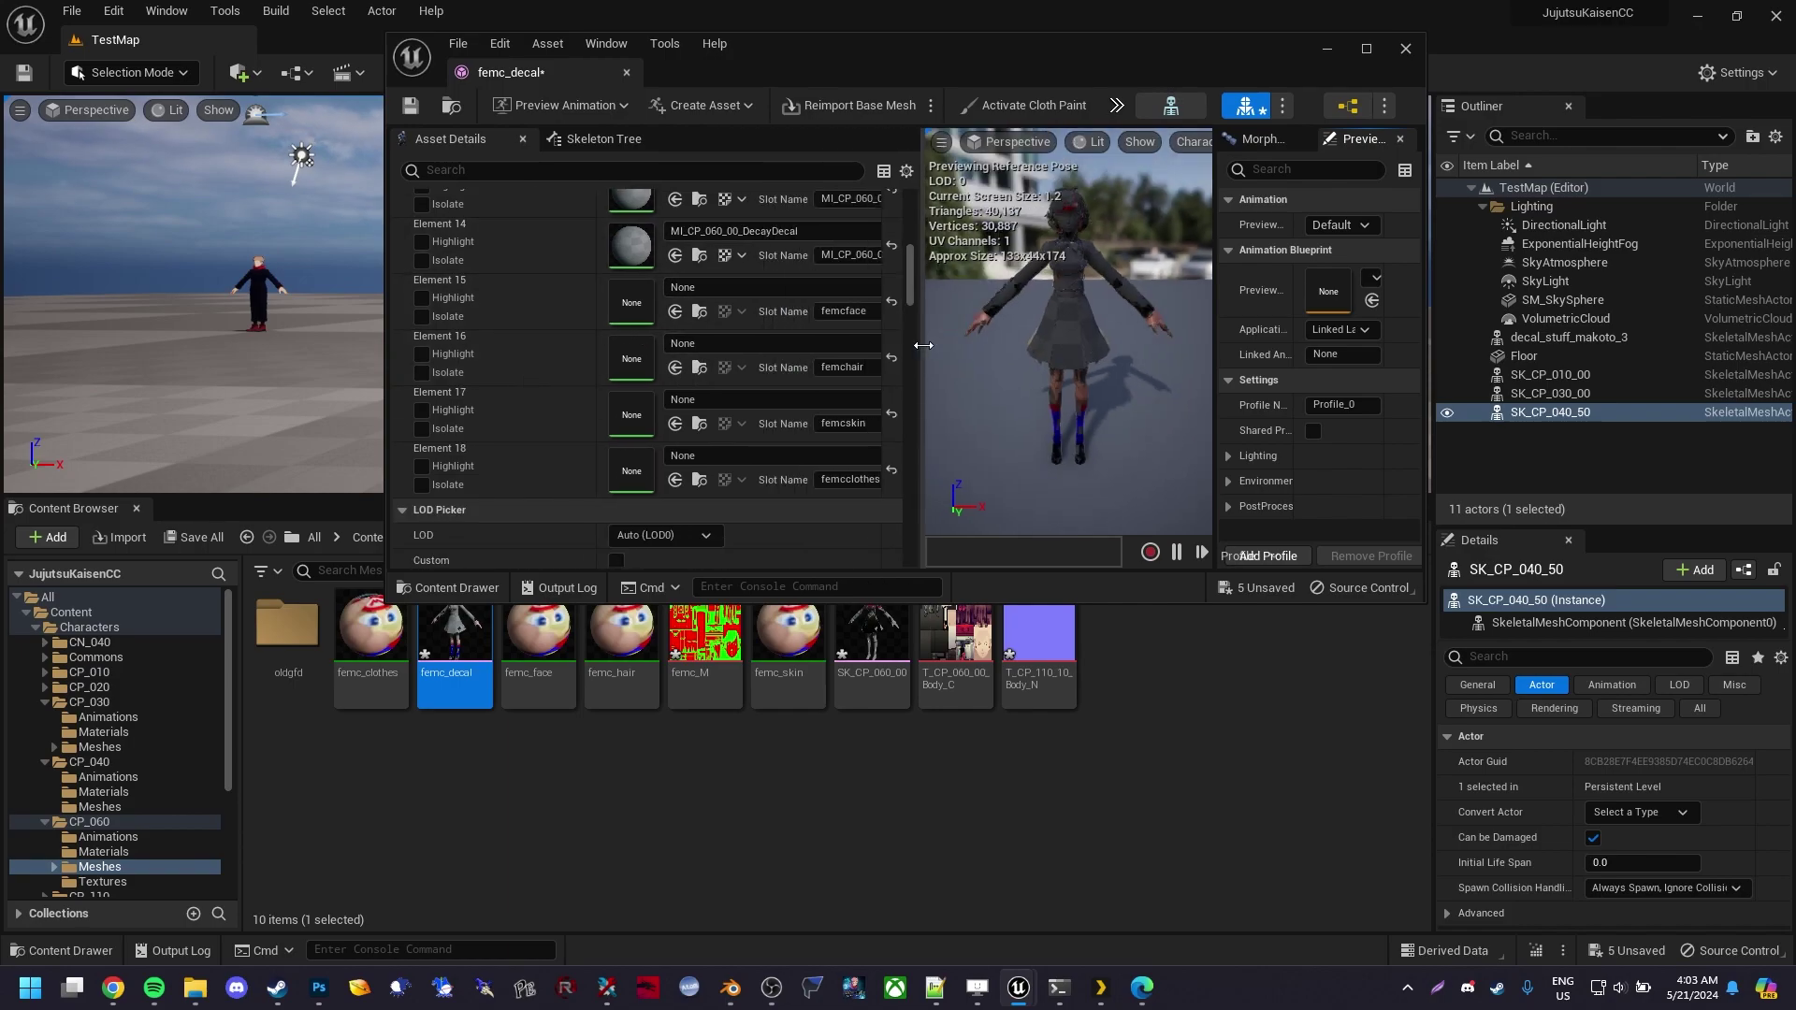
drag(789, 696, 796, 671)
drag(540, 676, 780, 316)
drag(622, 675, 772, 365)
drag(810, 692, 759, 419)
drag(373, 677, 739, 468)
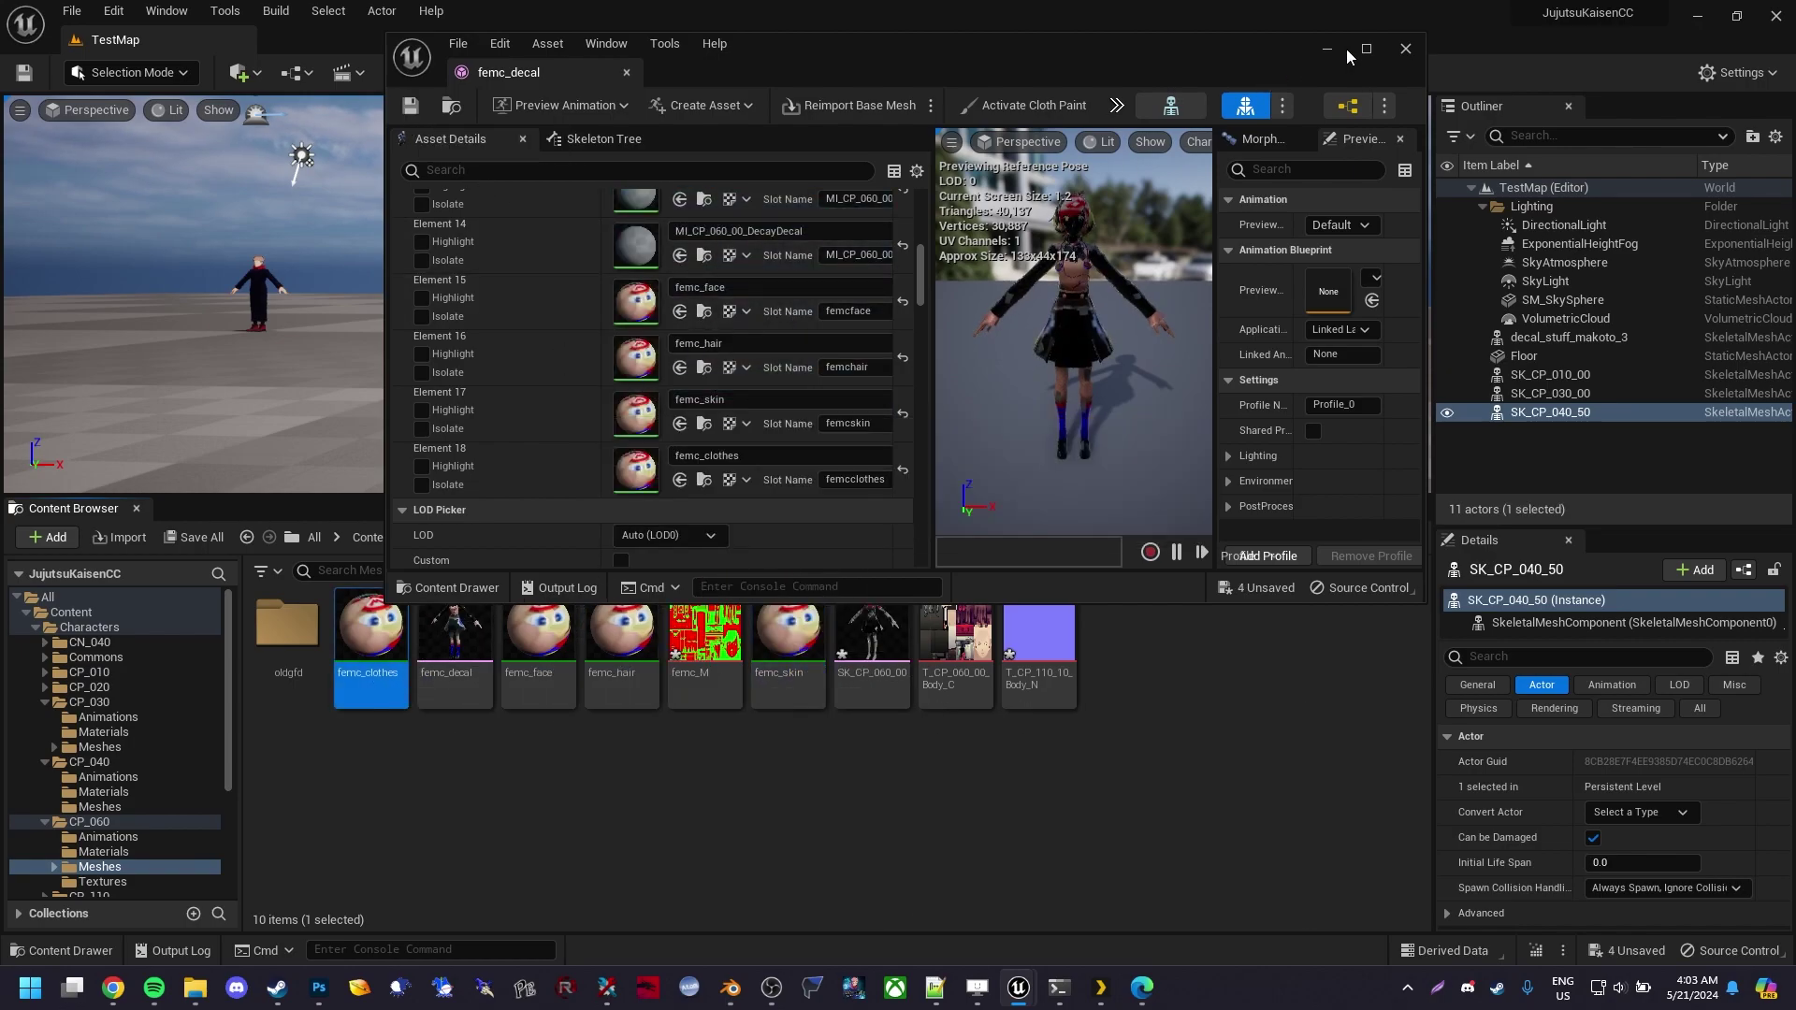
Examine the full material slot list of femc_decal, isolating the MI_CP_060_00_Face slot in the preview and switching the isolation off again
click(1365, 49)
scroll(456, 432, up, 9)
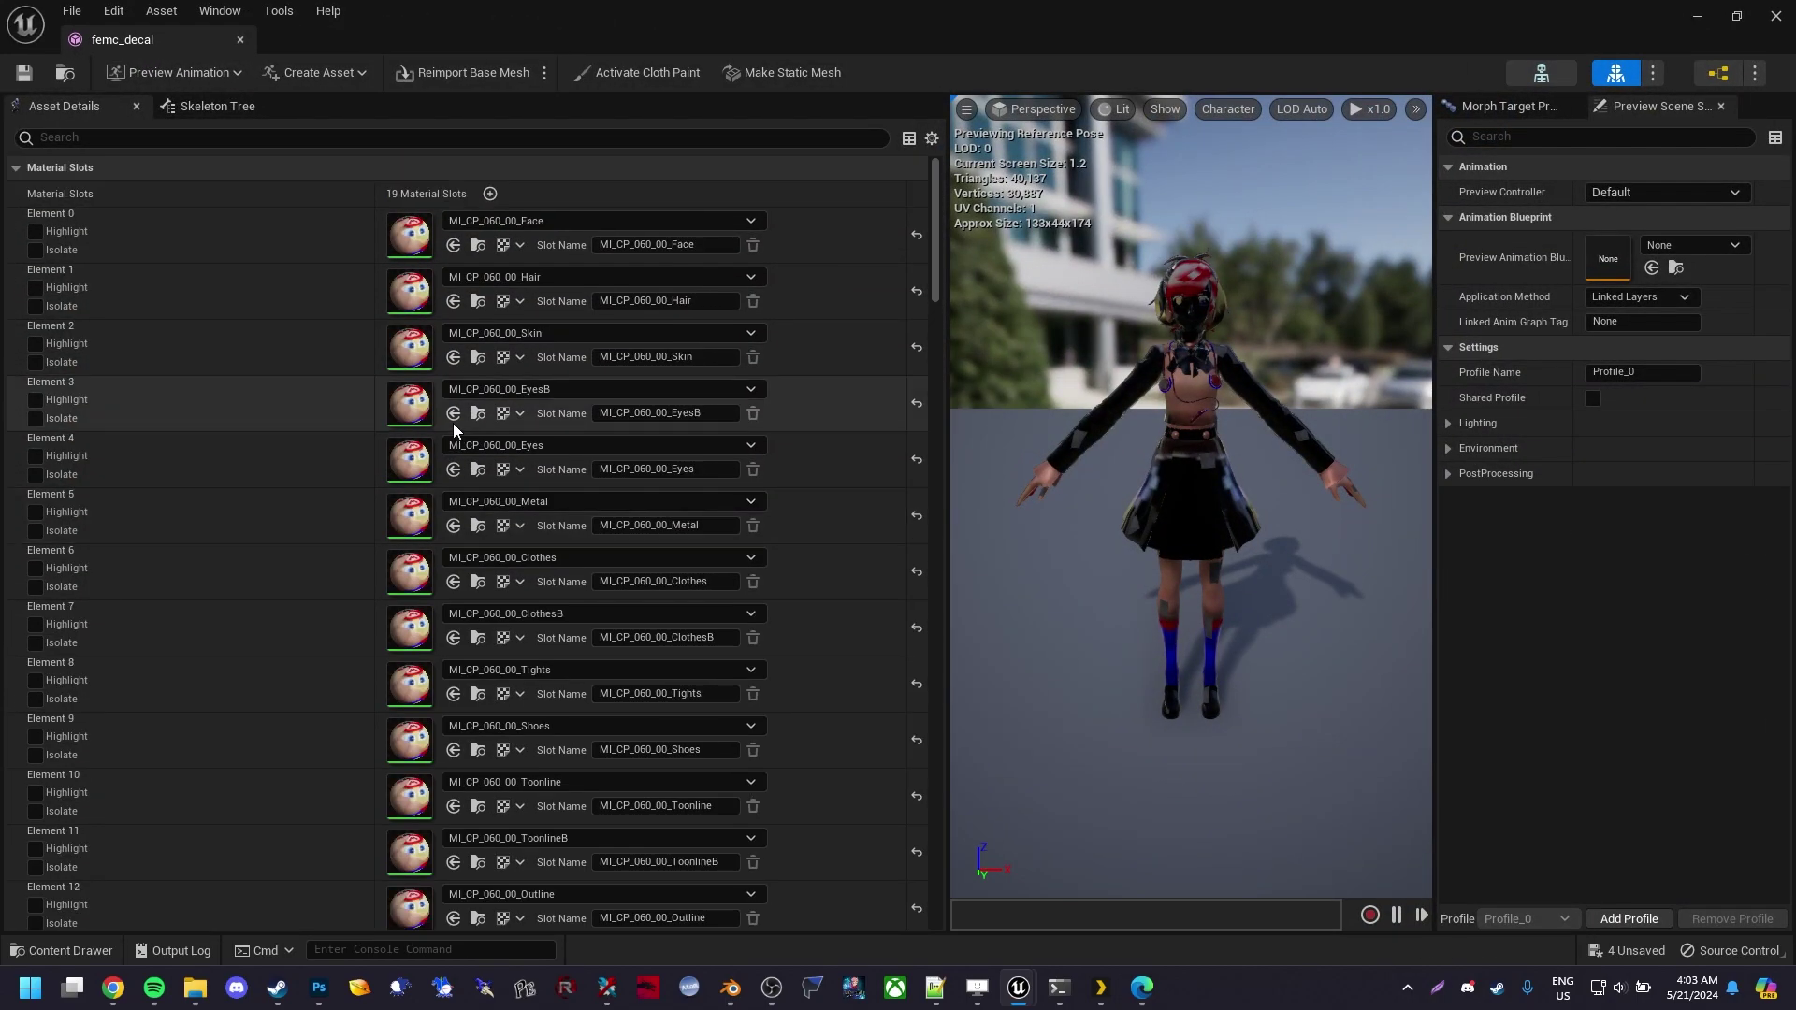
scroll(642, 521, down, 5)
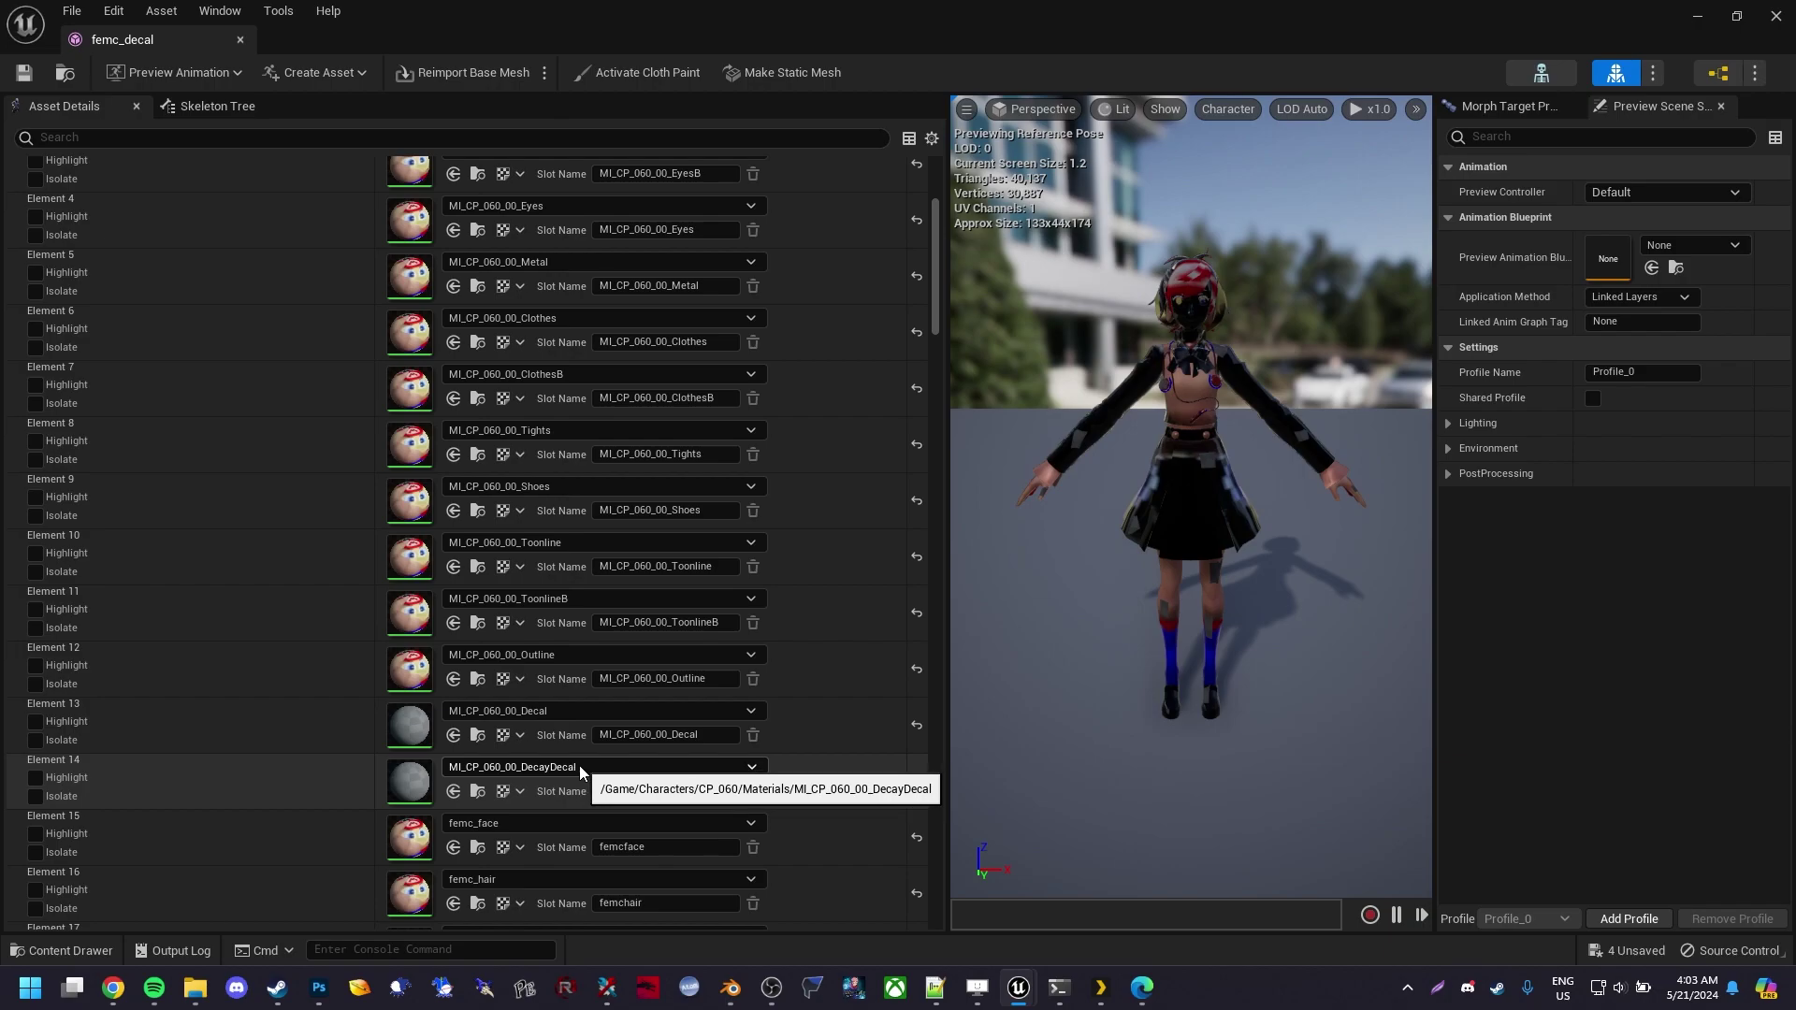
scroll(575, 369, up, 2)
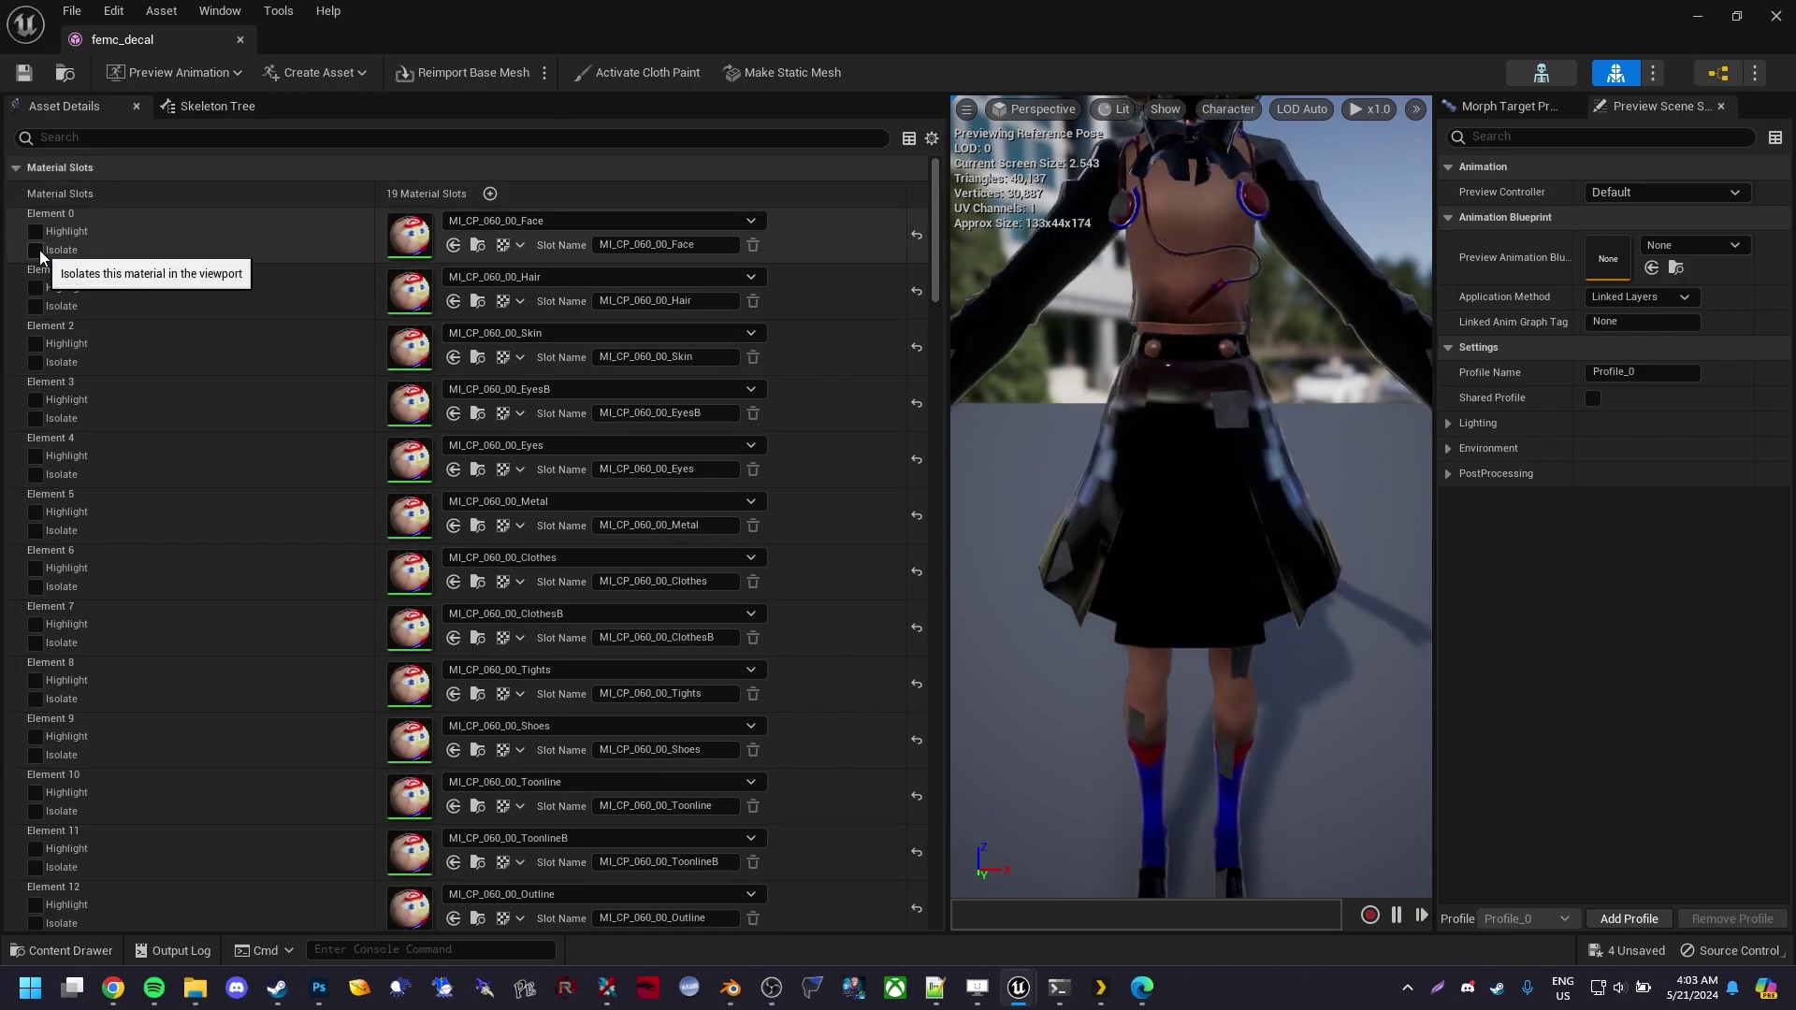
click(35, 250)
scroll(1245, 350, up, 2)
scroll(1244, 359, down, 5)
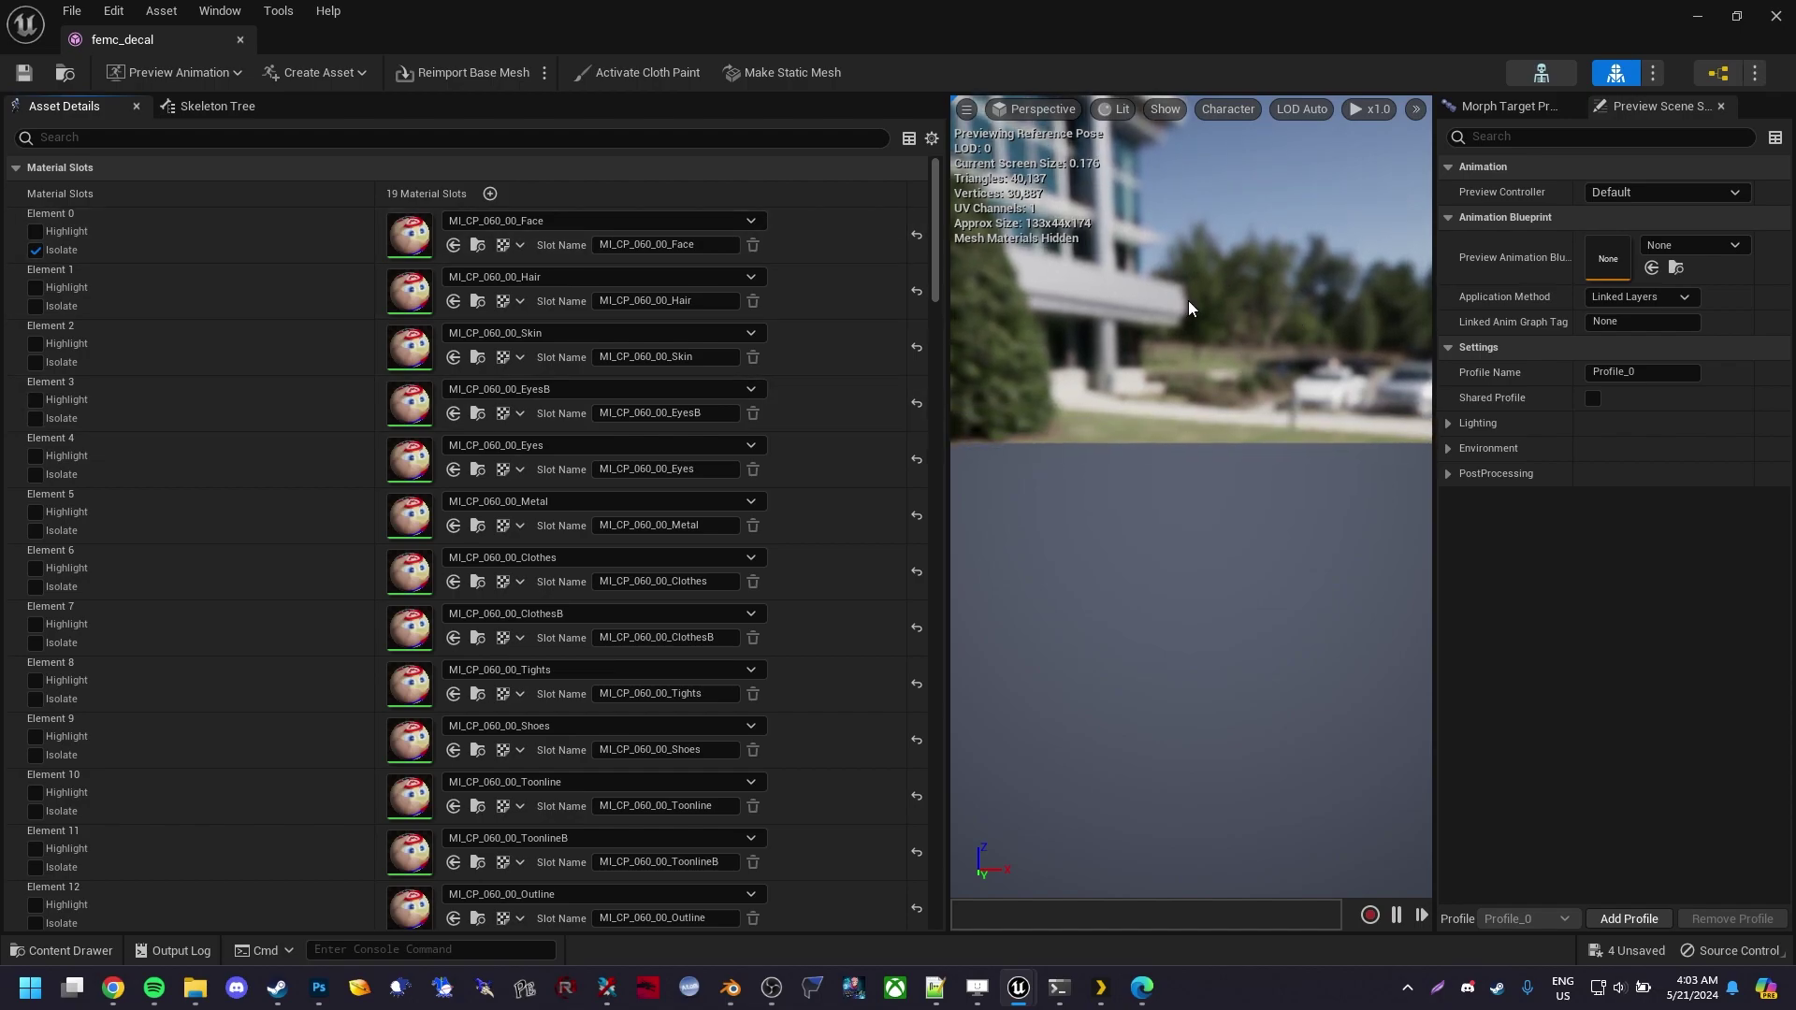
click(35, 250)
scroll(1116, 414, up, 5)
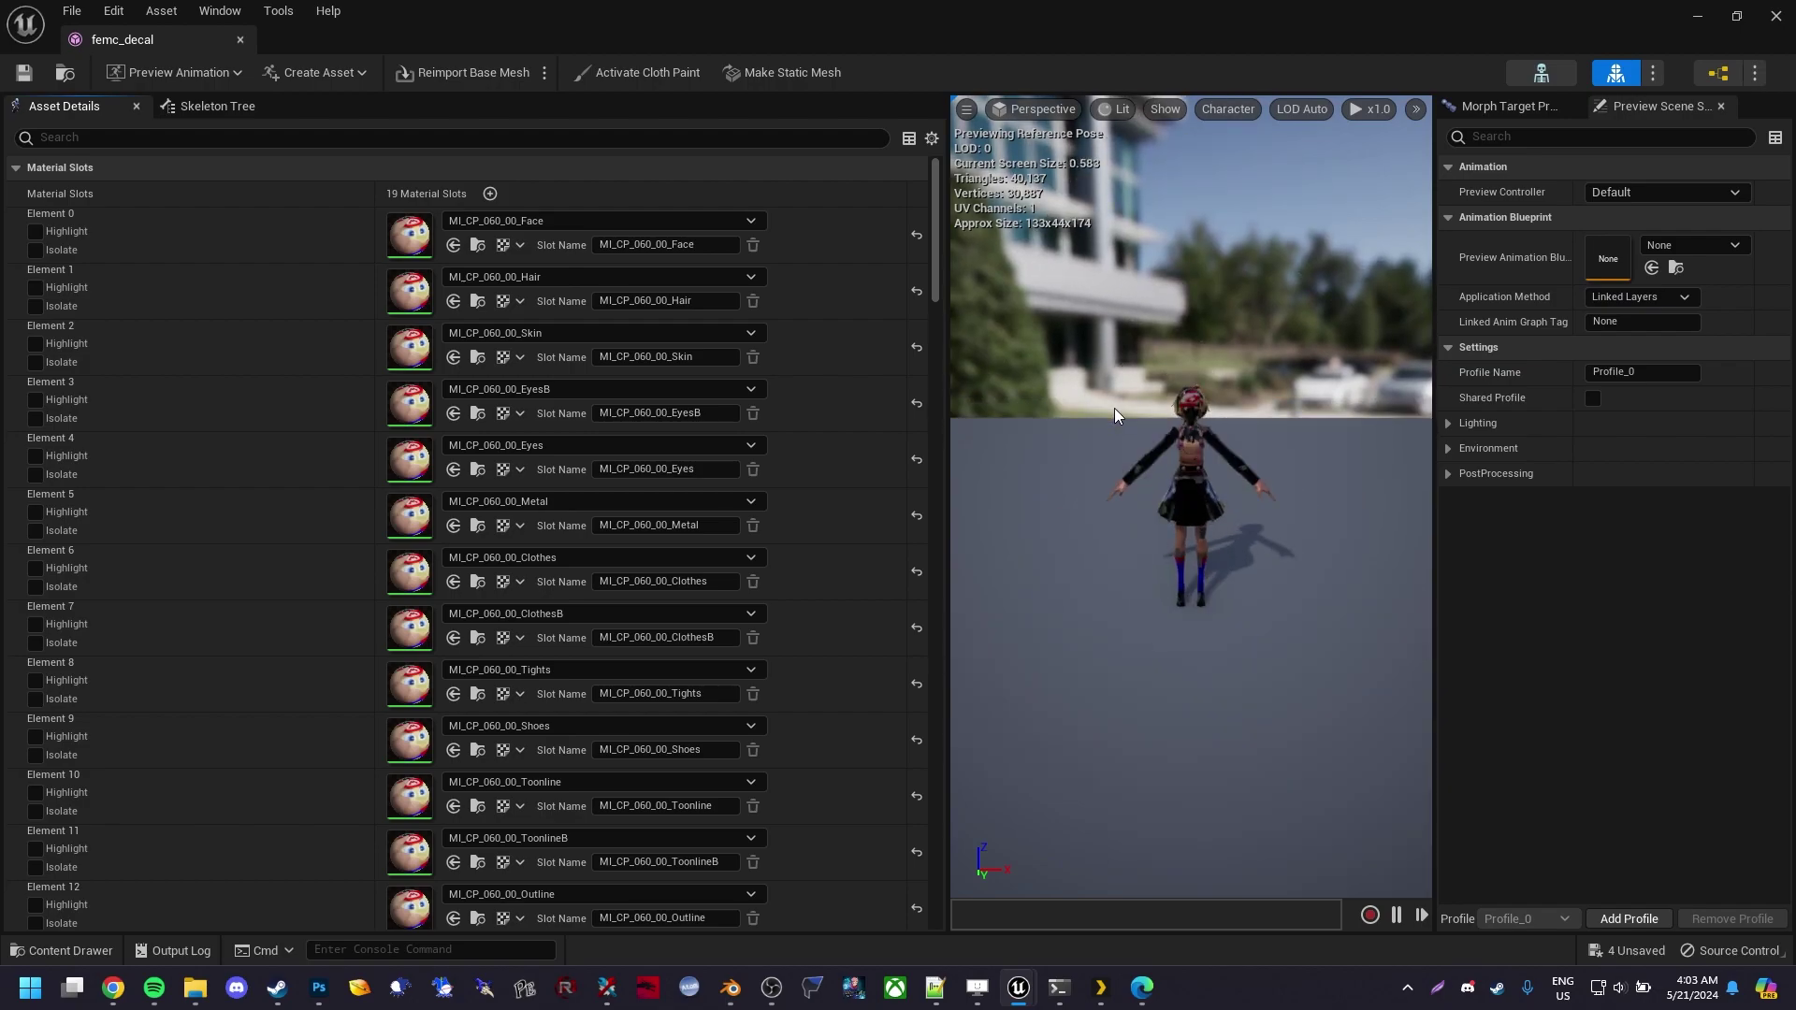
scroll(621, 574, down, 4)
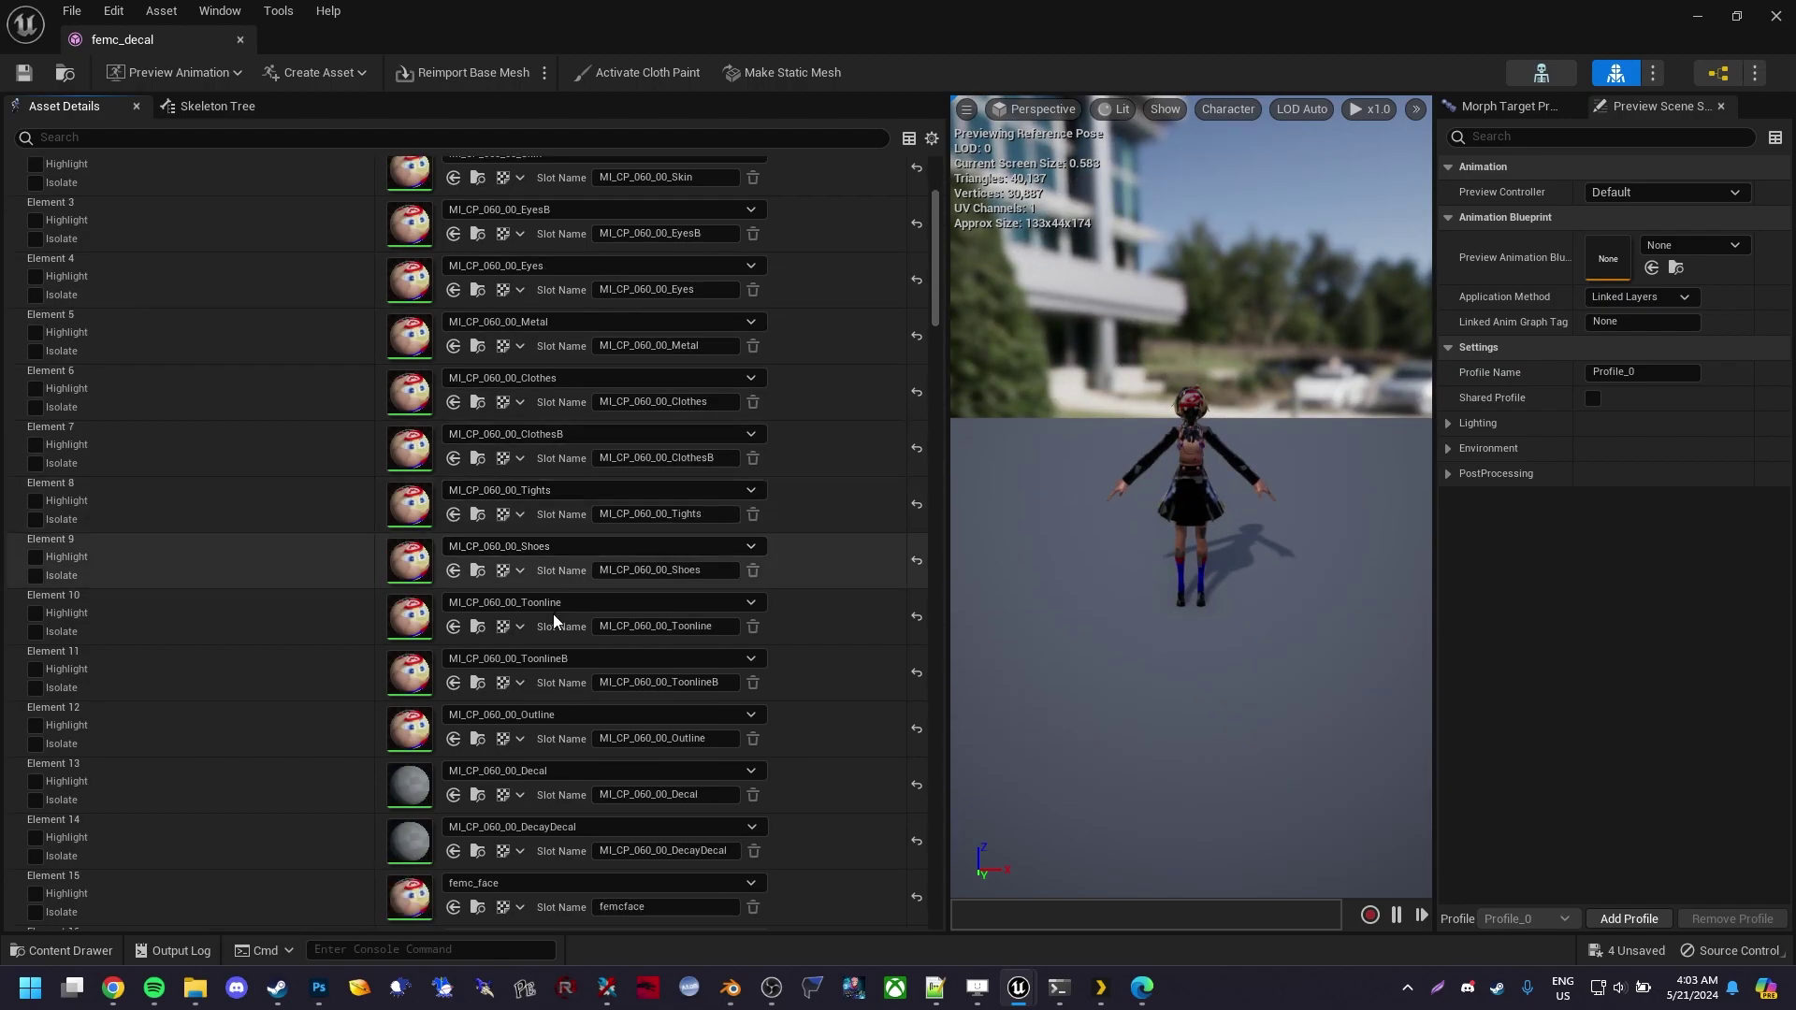
Set ABP_CP_060_00_P from the CP_060 Animations folder as femc_decal's Post Process Anim Blueprint, and save the mesh
scroll(563, 734, up, 4)
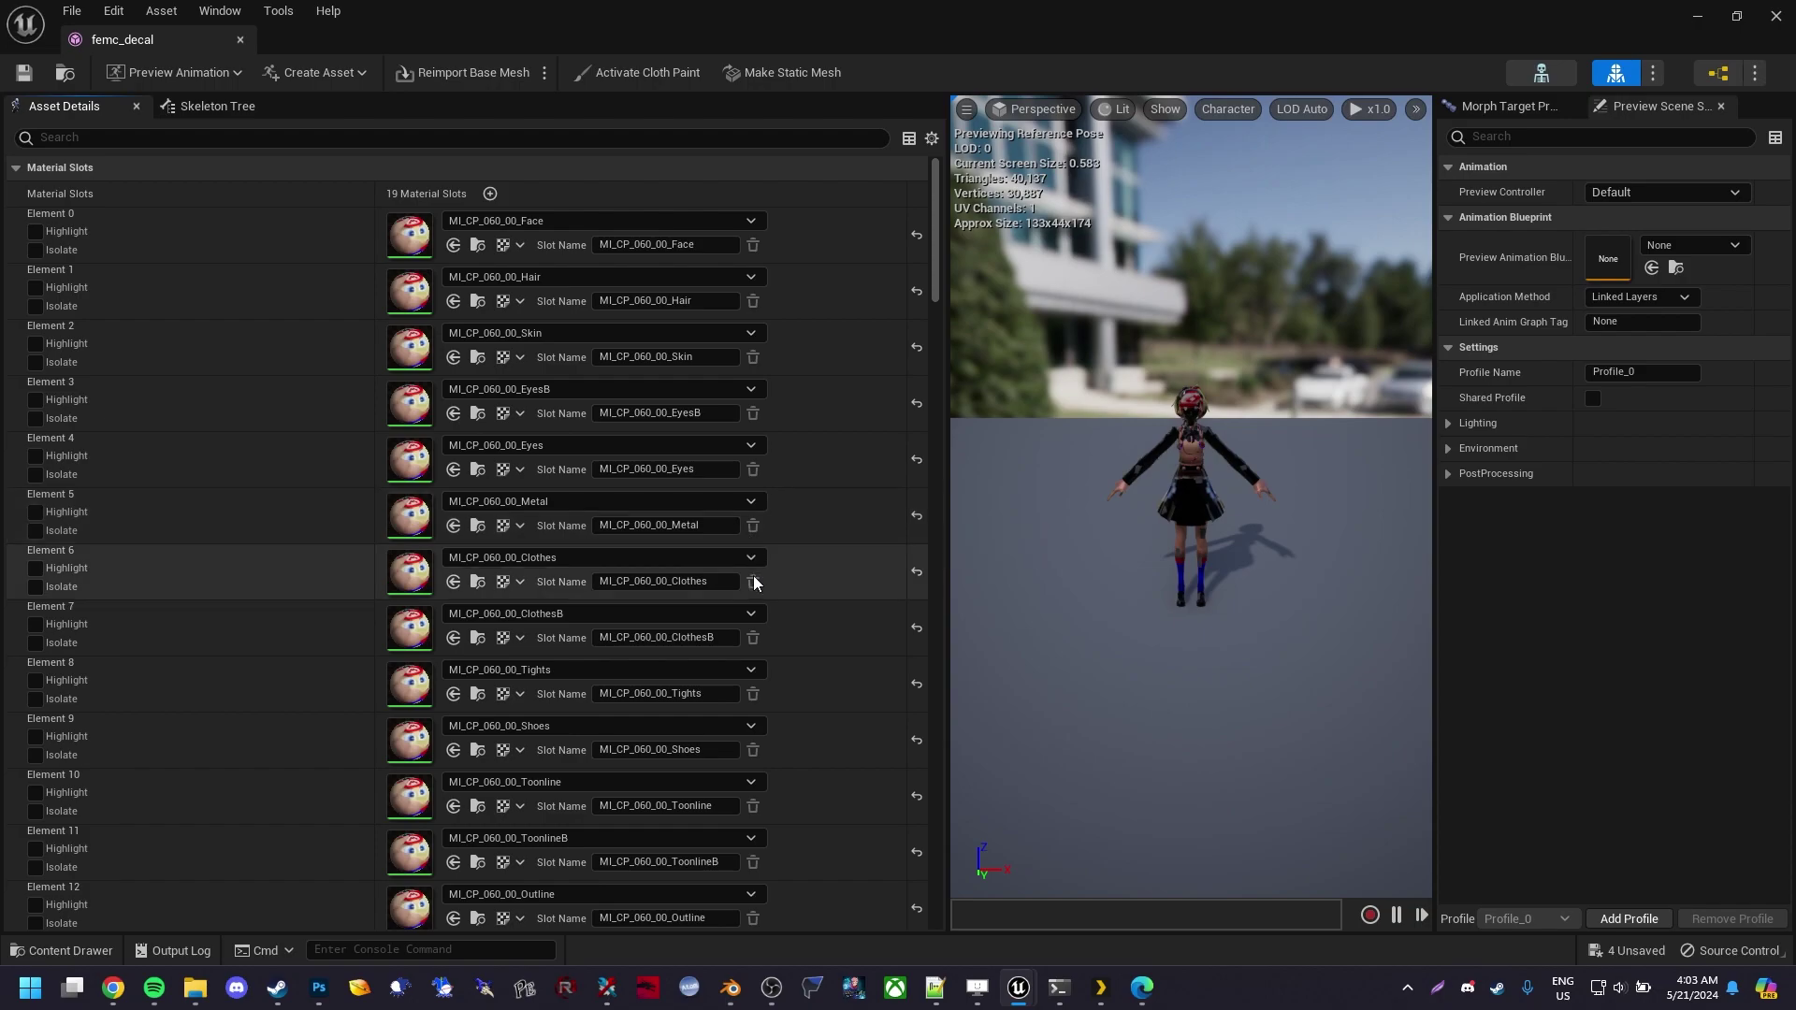
scroll(629, 601, down, 2)
scroll(654, 641, up, 2)
scroll(729, 414, down, 3)
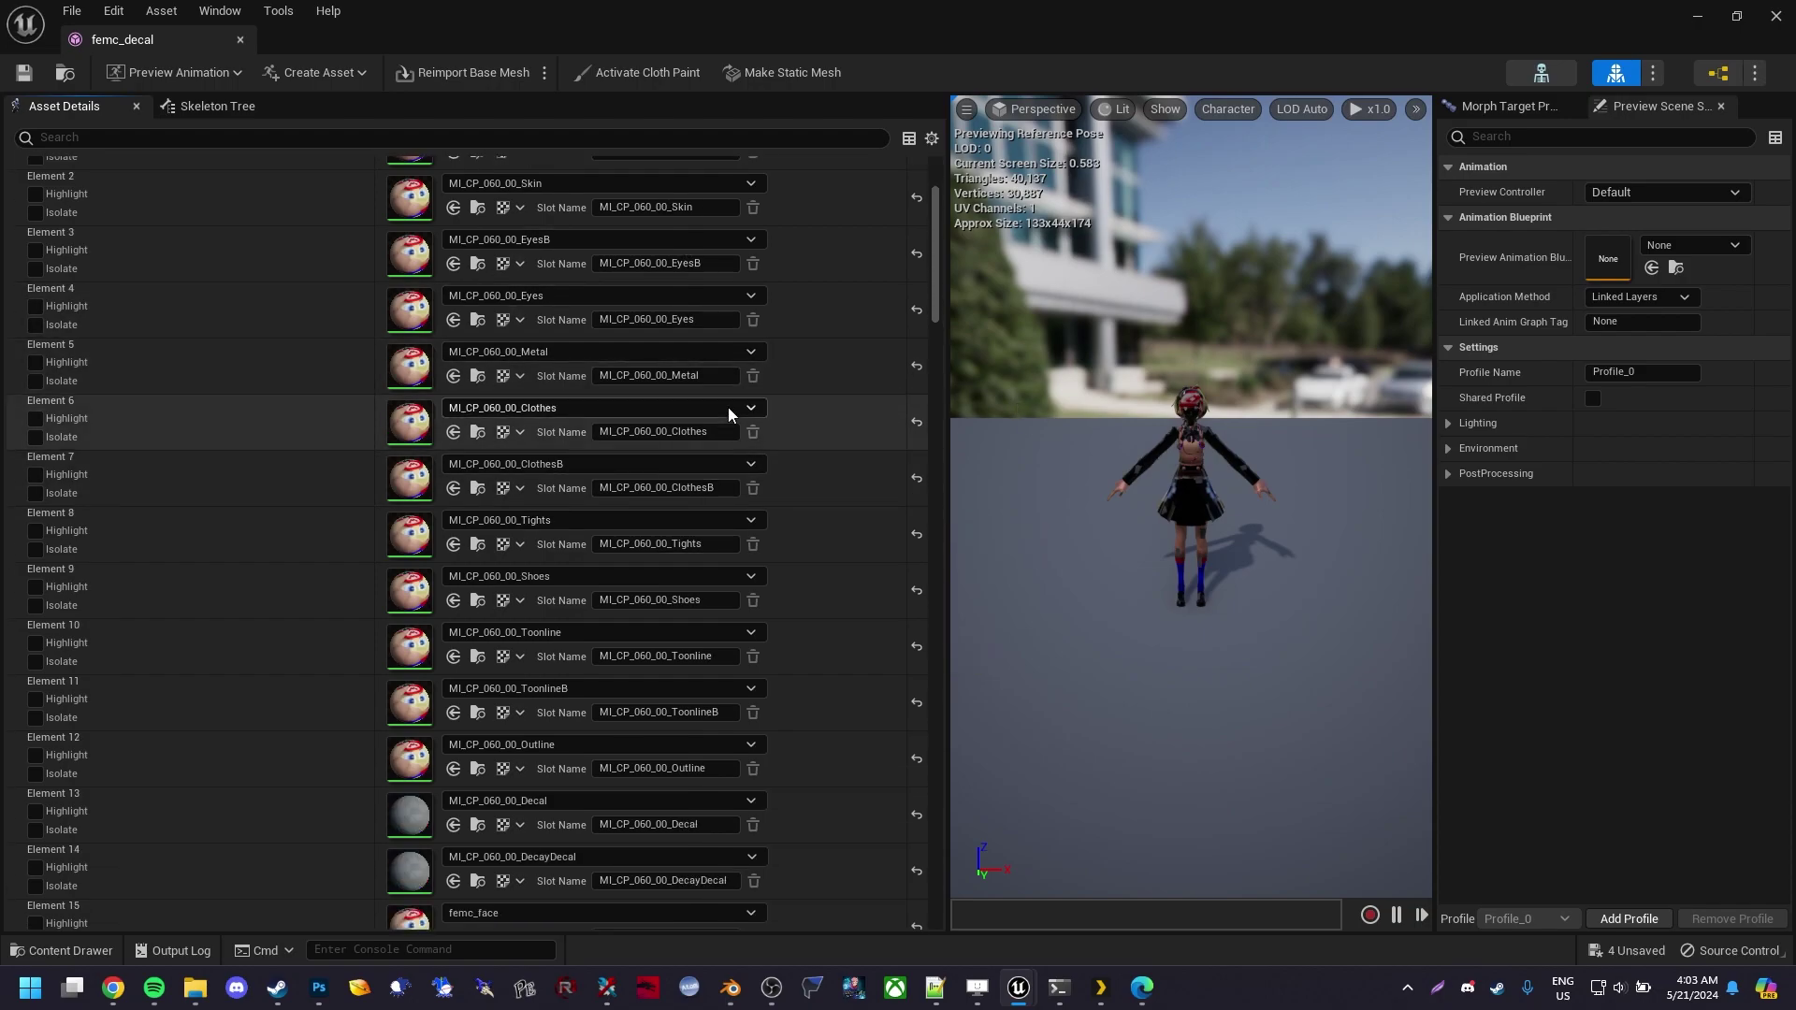
scroll(728, 415, down, 1)
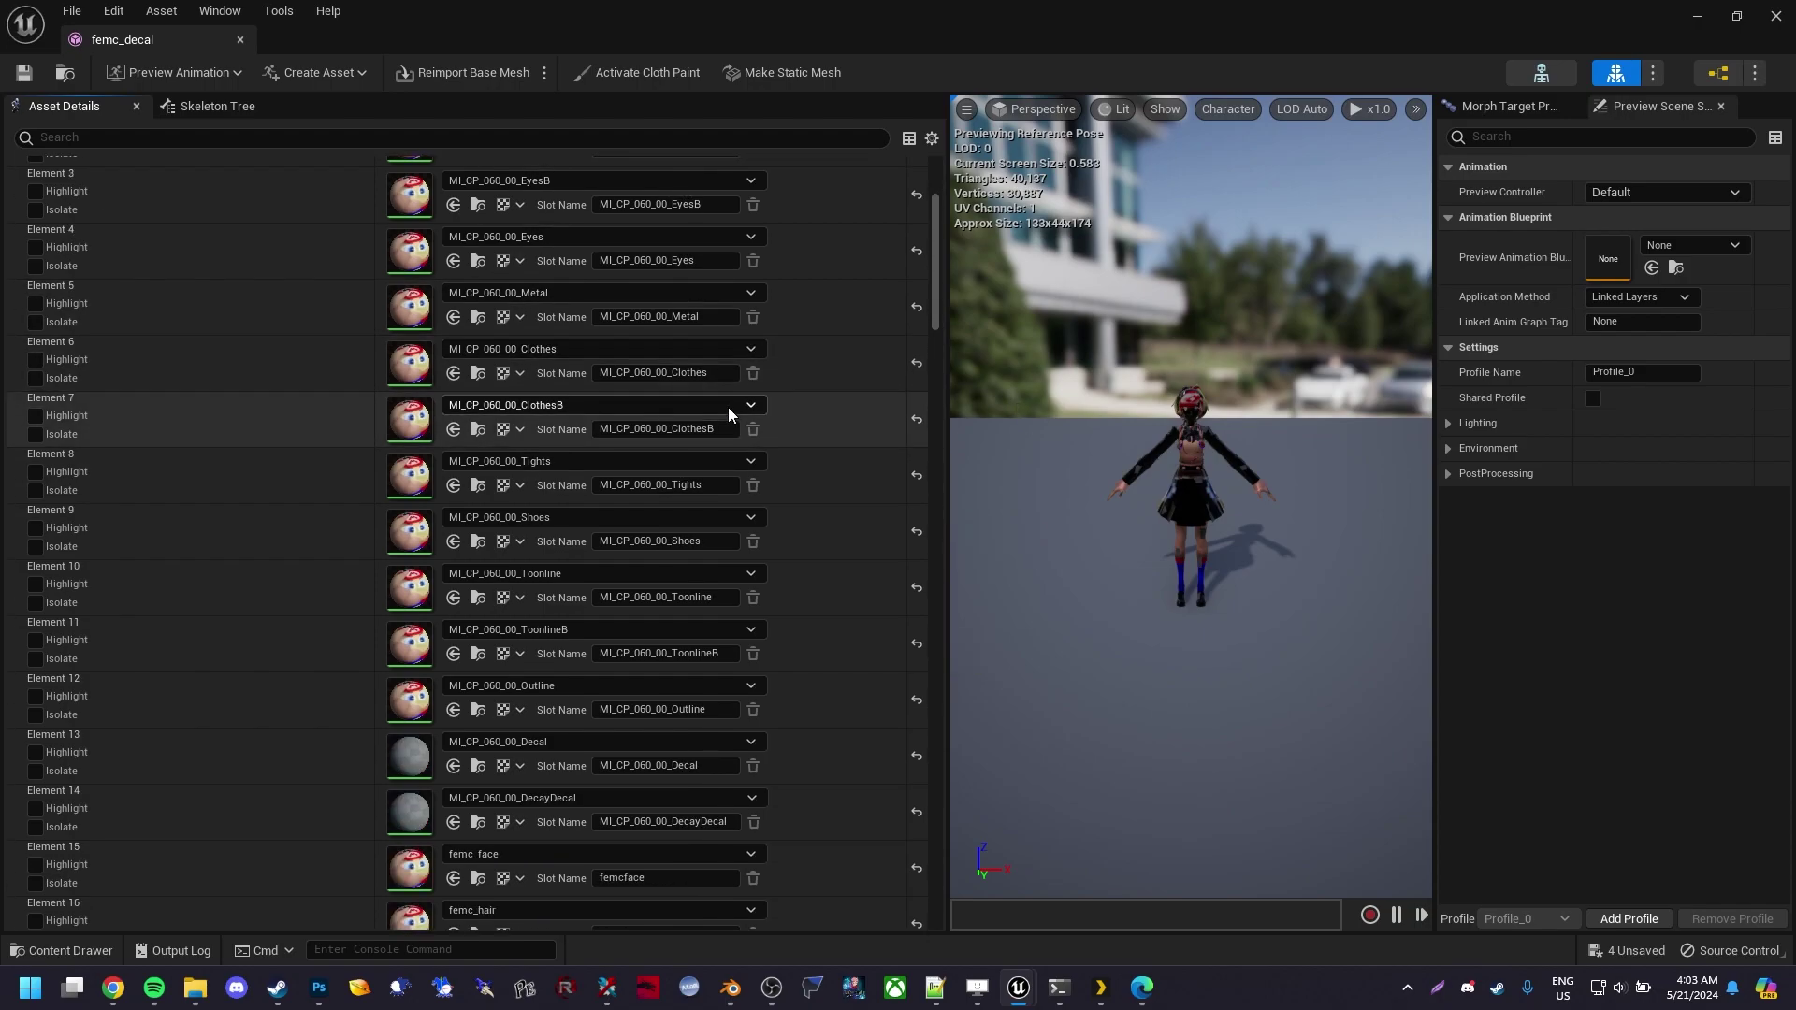
scroll(659, 404, down, 6)
drag(816, 17, 939, 75)
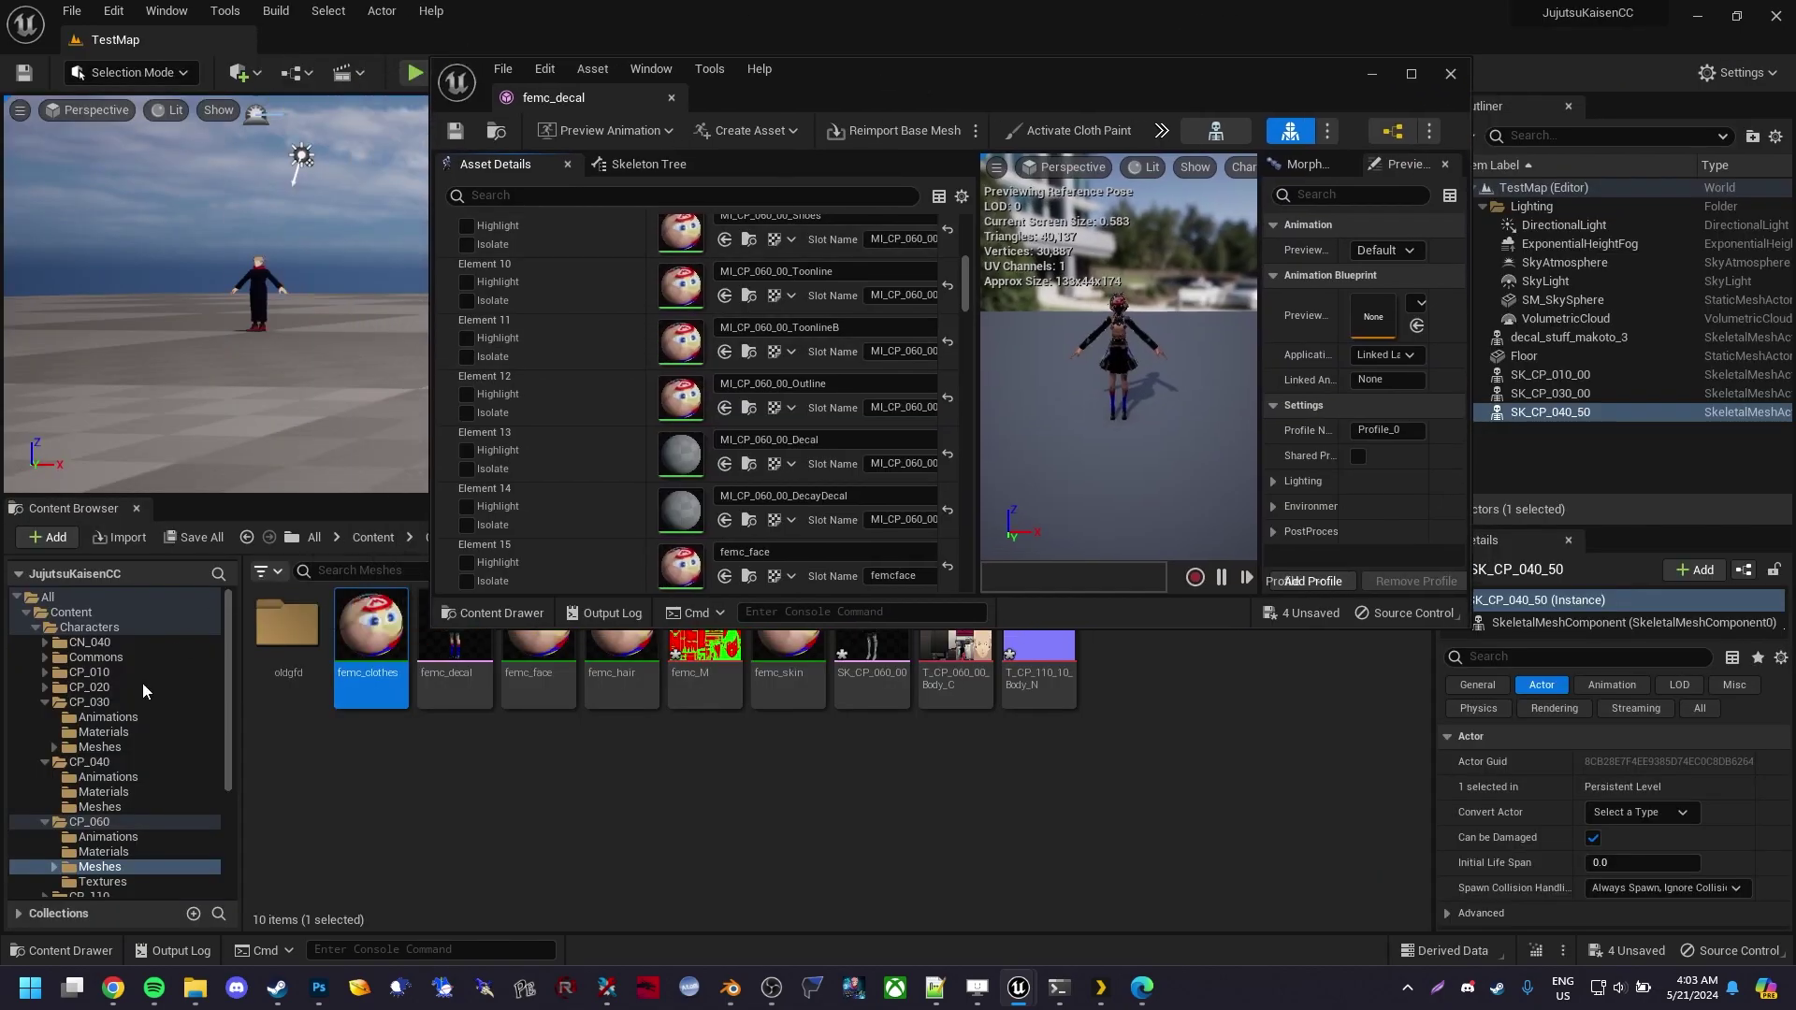
click(123, 839)
scroll(727, 447, down, 8)
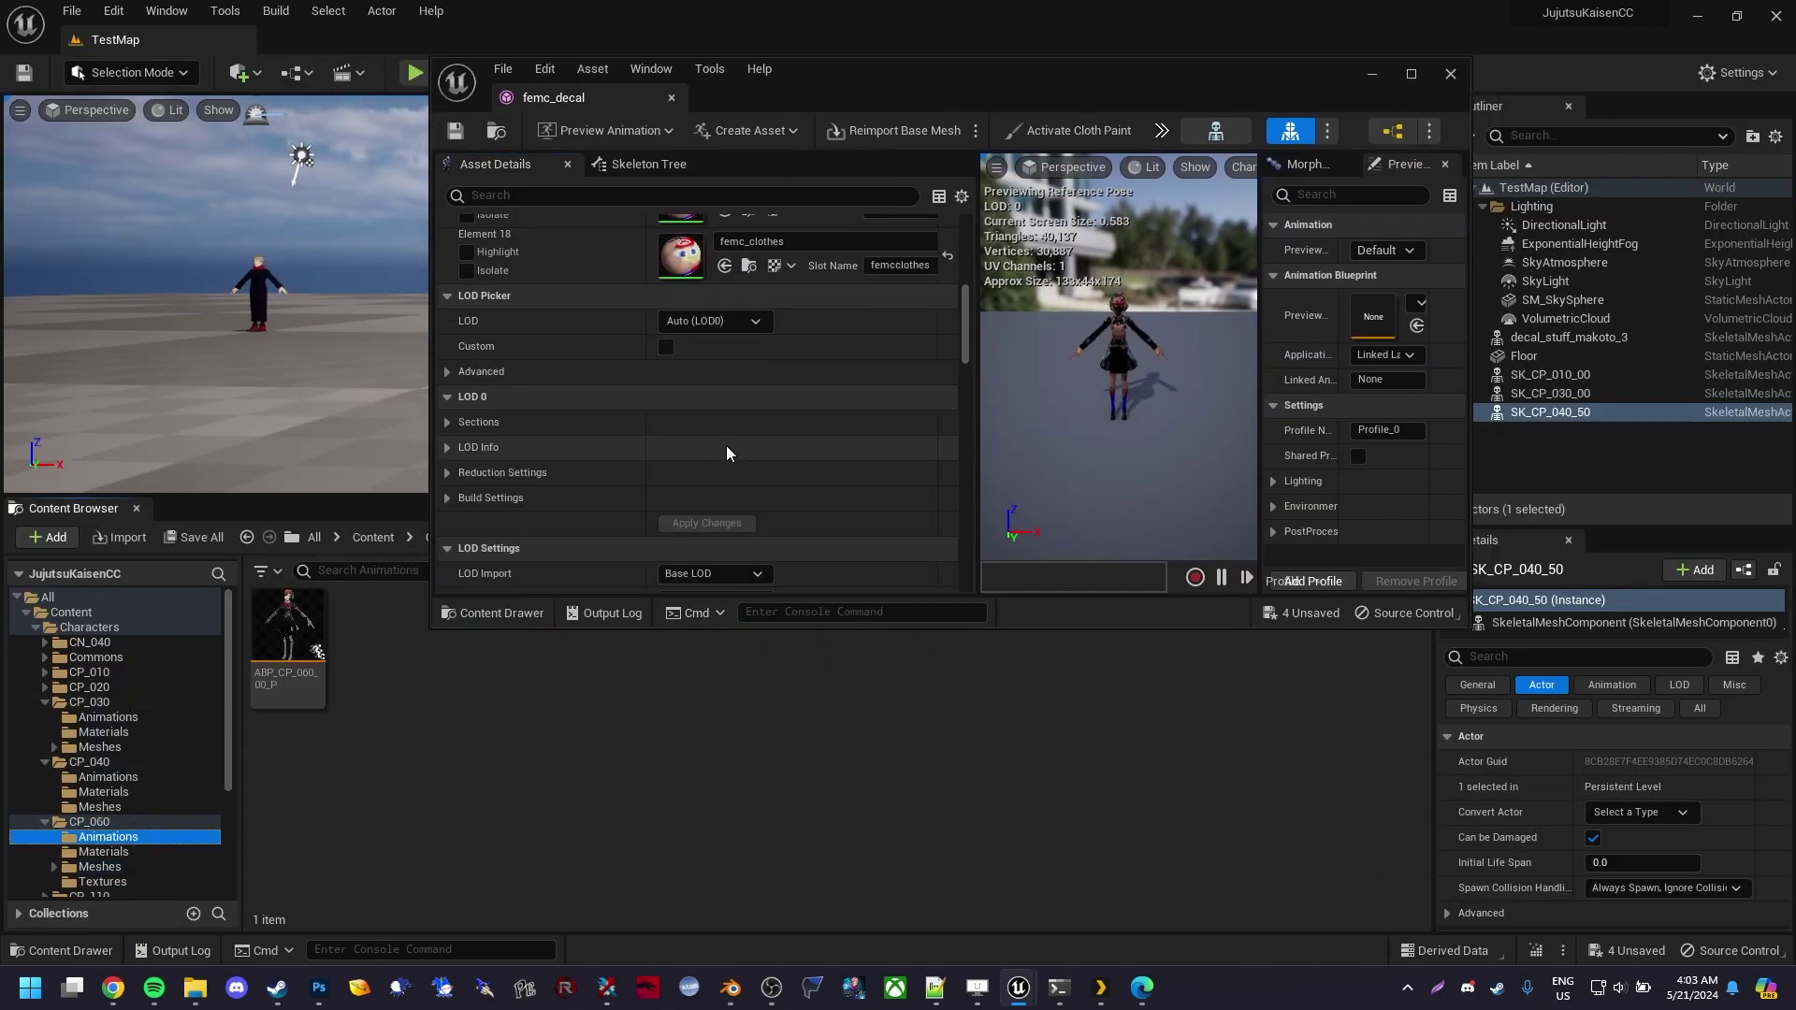
scroll(724, 445, down, 8)
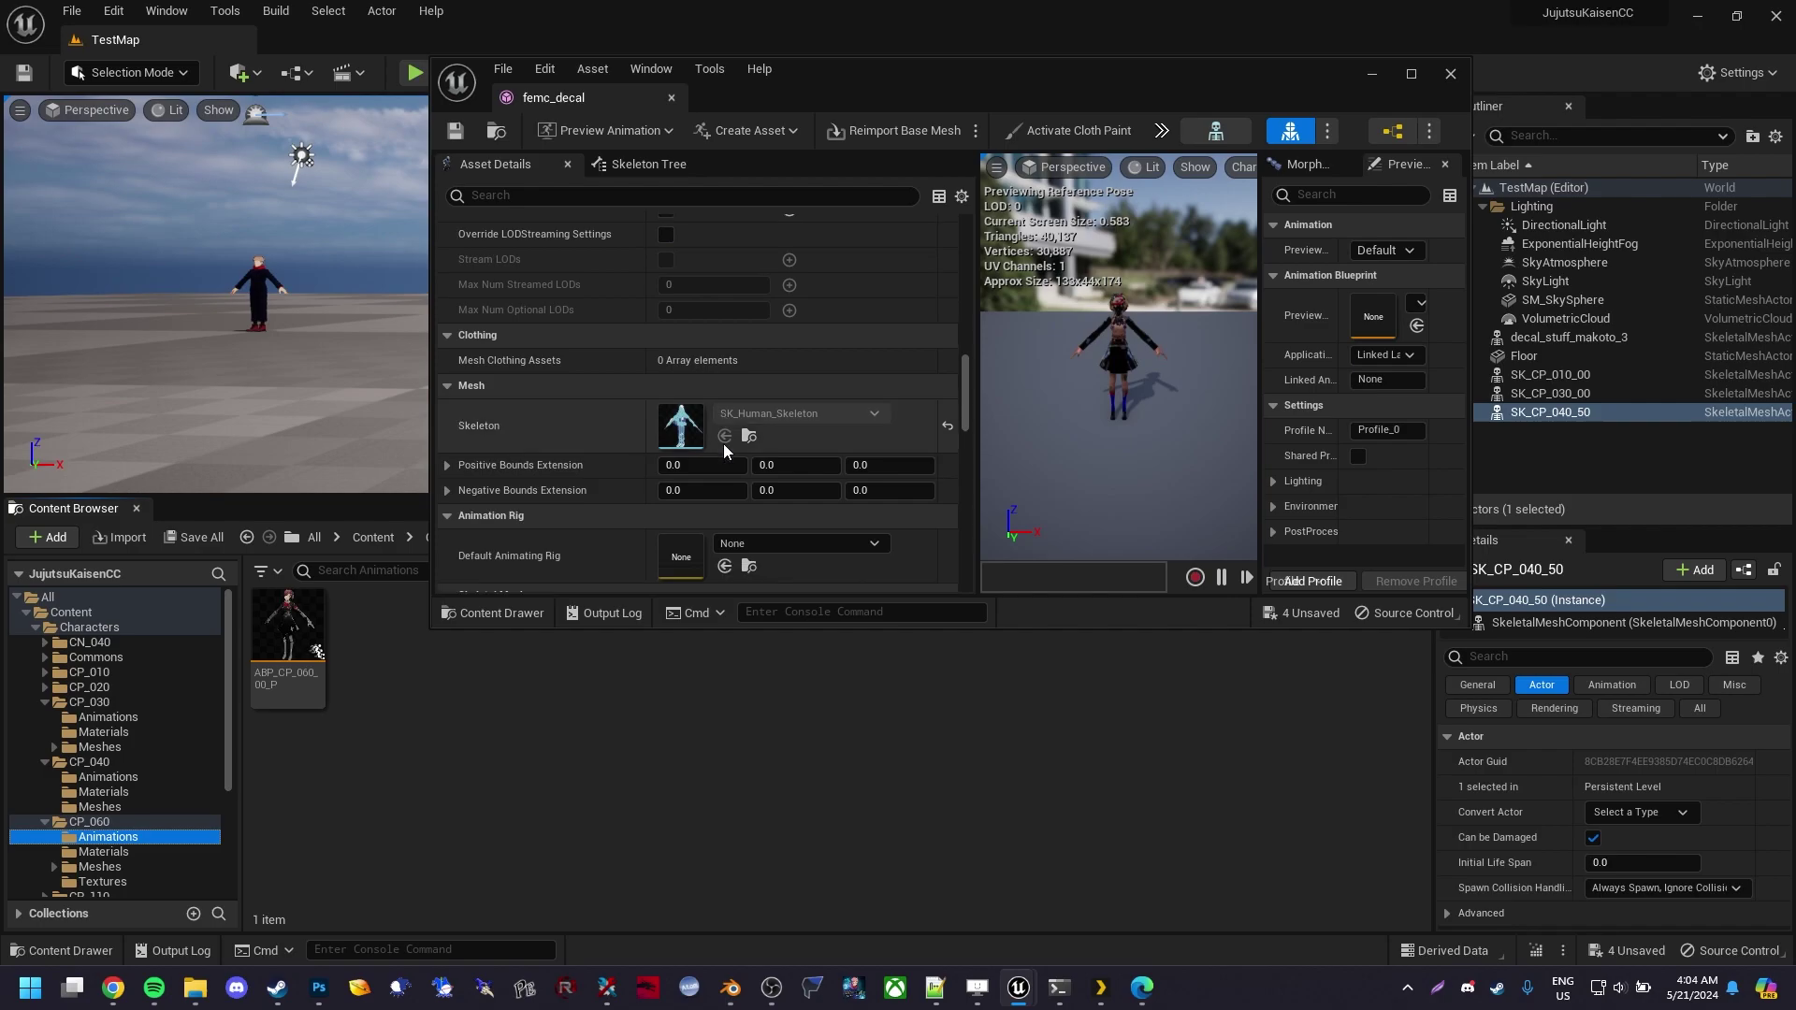
scroll(727, 449, down, 1)
drag(287, 645, 678, 416)
click(455, 131)
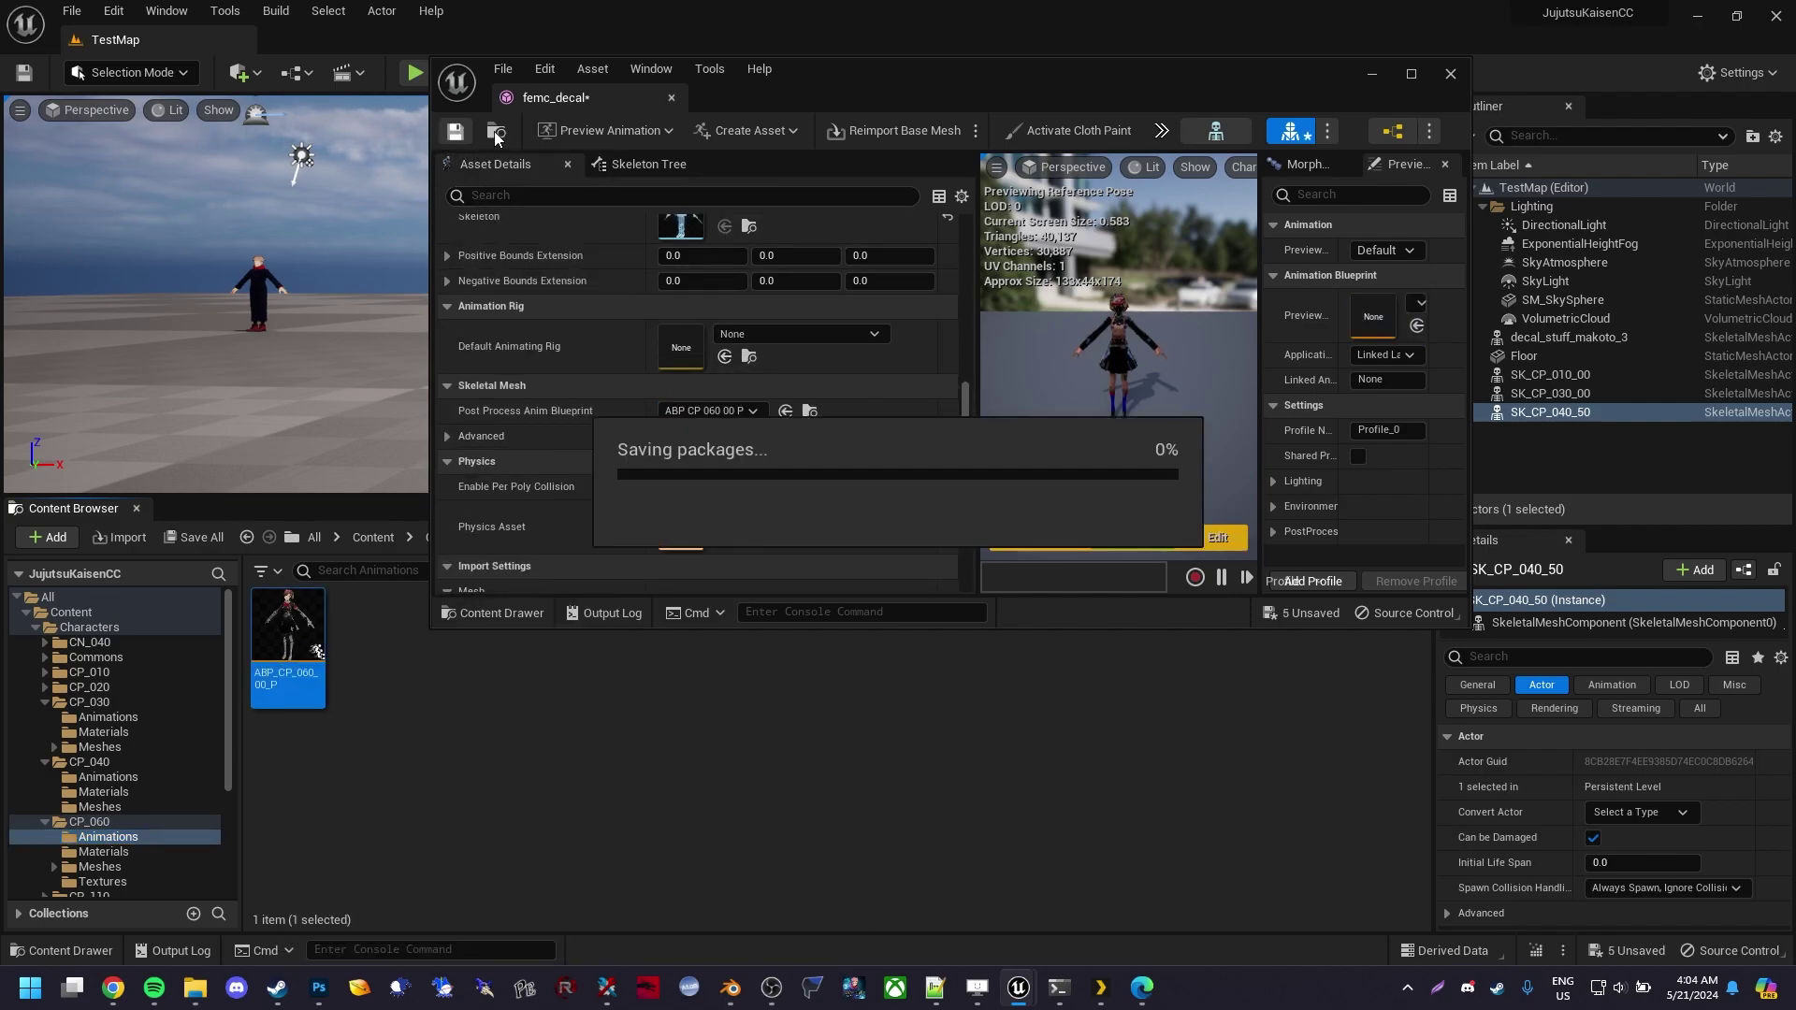
click(1445, 82)
Open the femc_clothes, femc_face, femc_hair and femc_skin material instances from the CP_060 Meshes folder
click(538, 537)
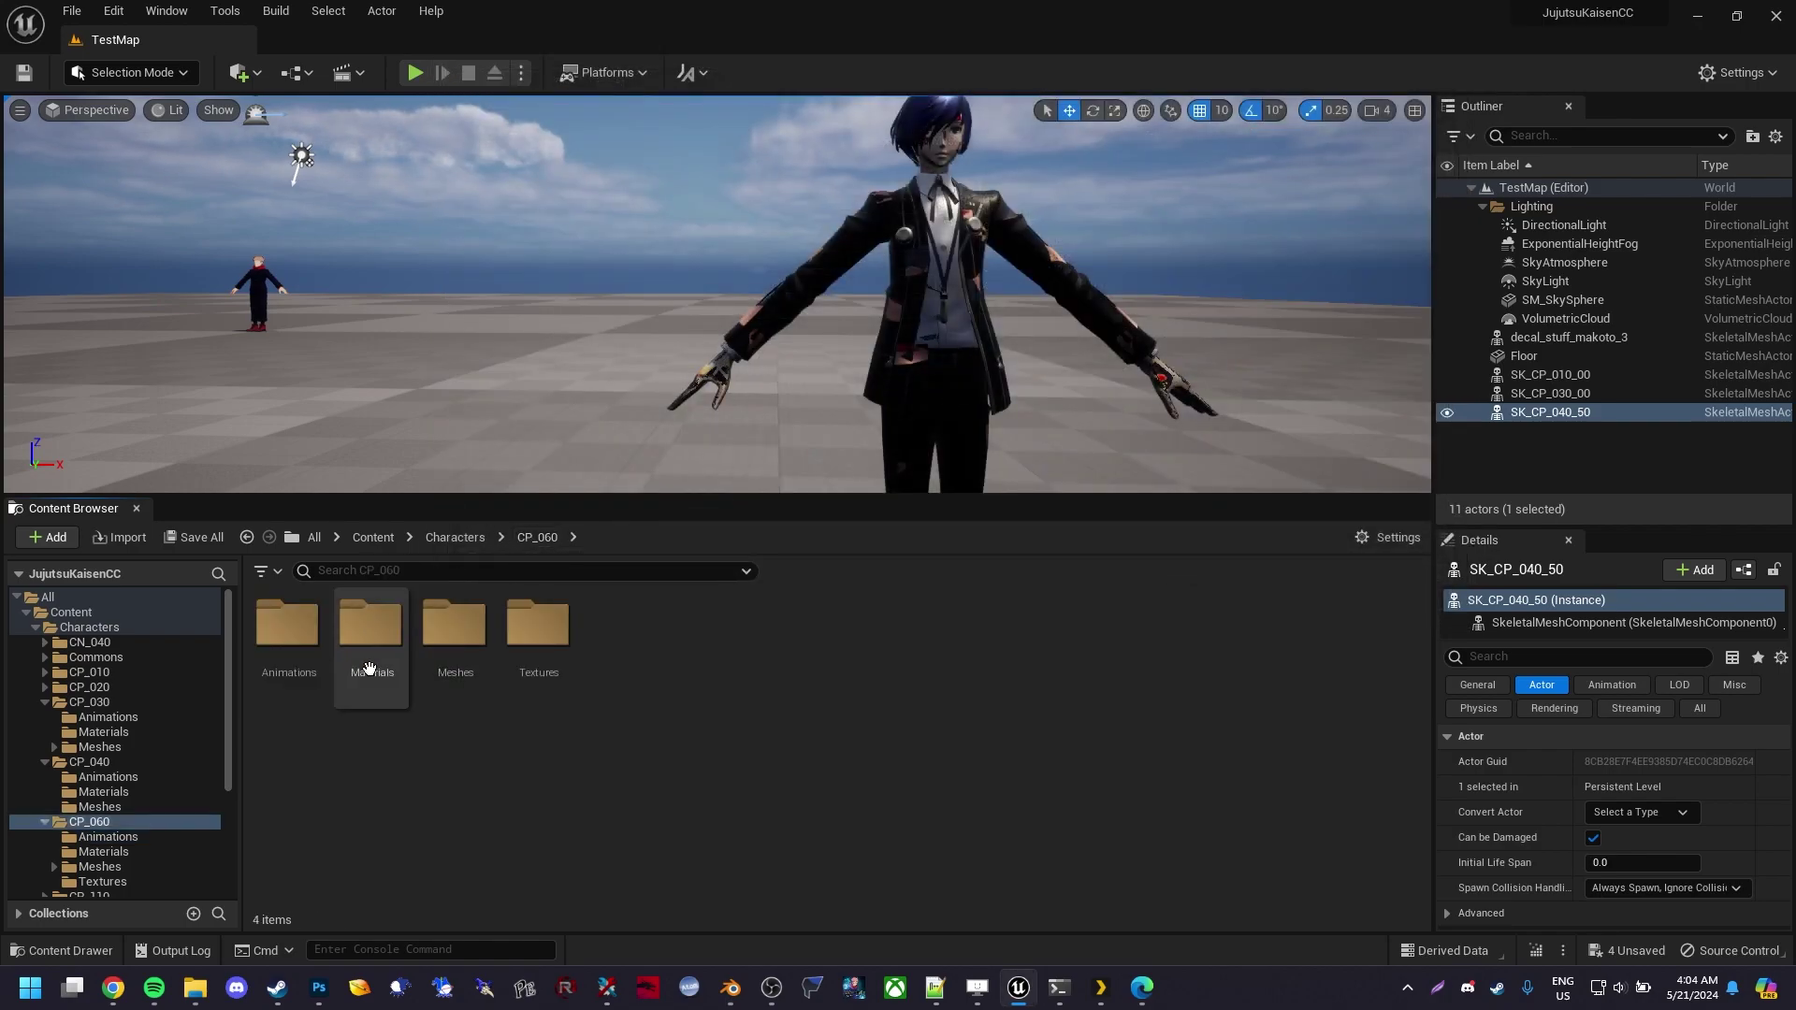
double_click(453, 636)
click(394, 690)
double_click(394, 690)
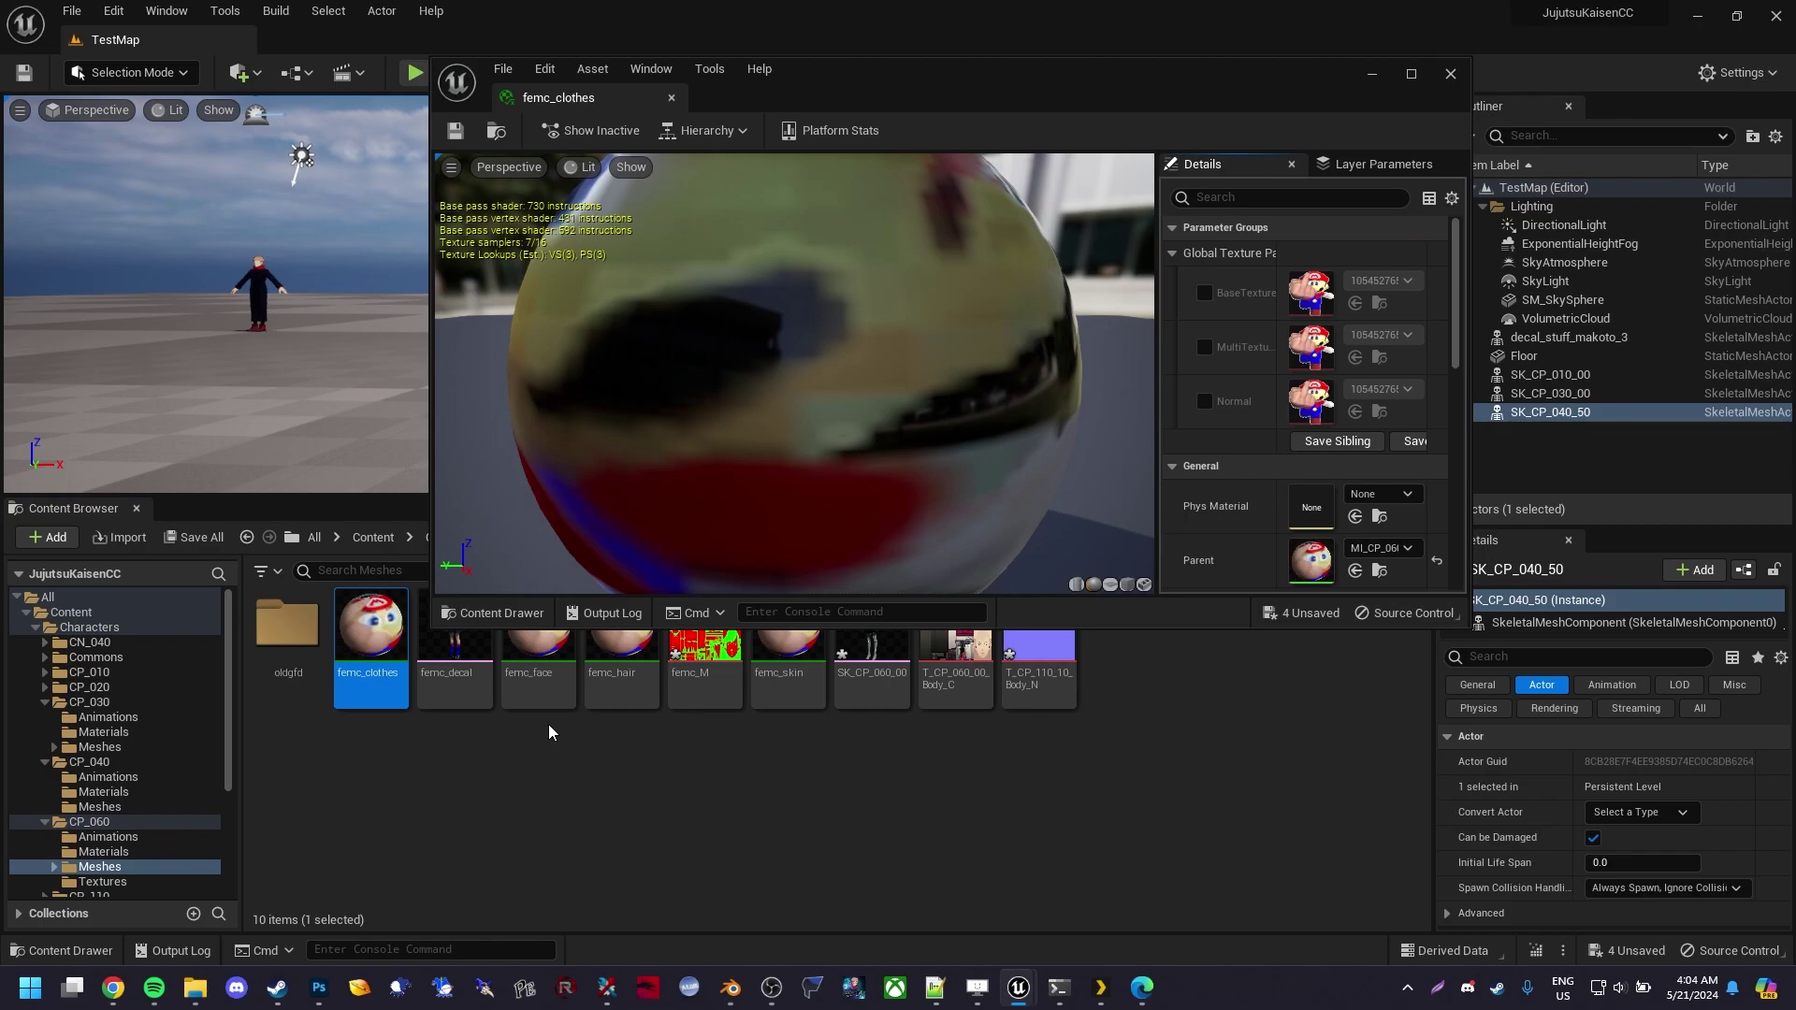
double_click(547, 697)
double_click(619, 692)
double_click(765, 696)
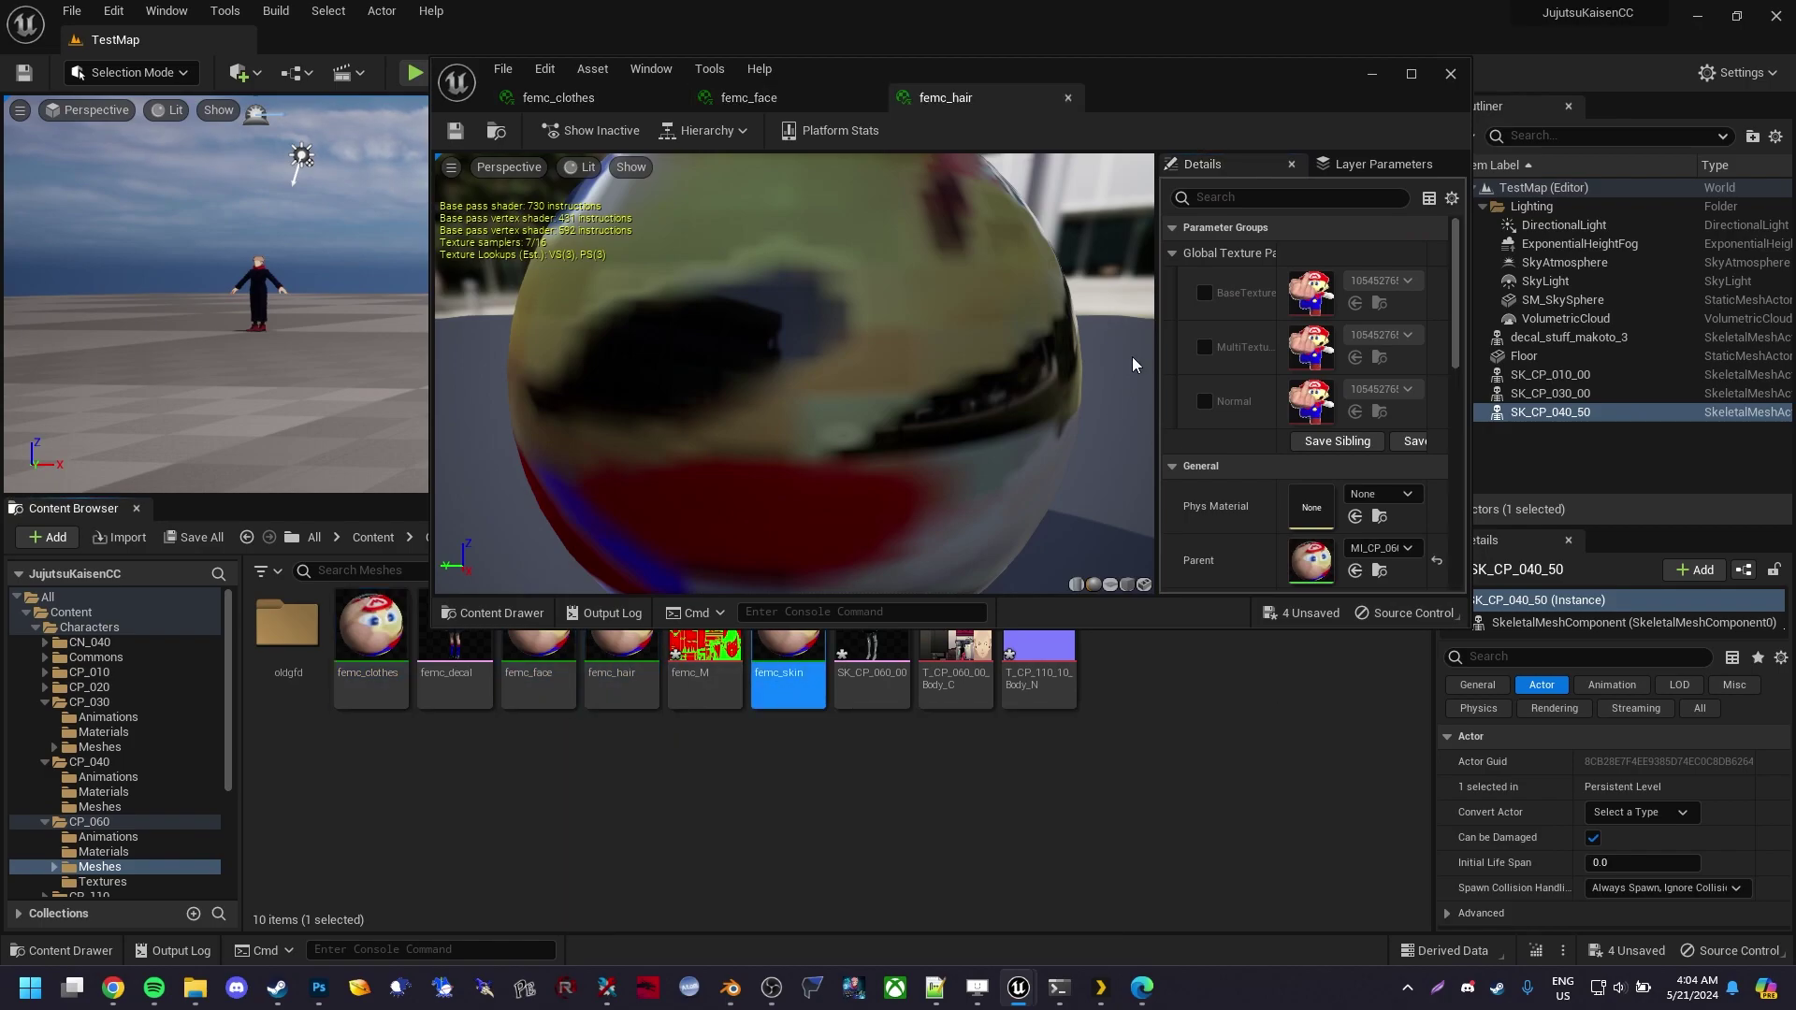
In femc_skin, enable the three global texture parameters and assign T_CP_060_00_Body_C as base, femc_M as multi and T_CP_110_10_Body_N as normal texture
click(1205, 293)
click(1204, 347)
click(1205, 402)
click(955, 666)
drag(954, 665, 1310, 293)
drag(1038, 654, 1310, 401)
drag(705, 655, 1274, 385)
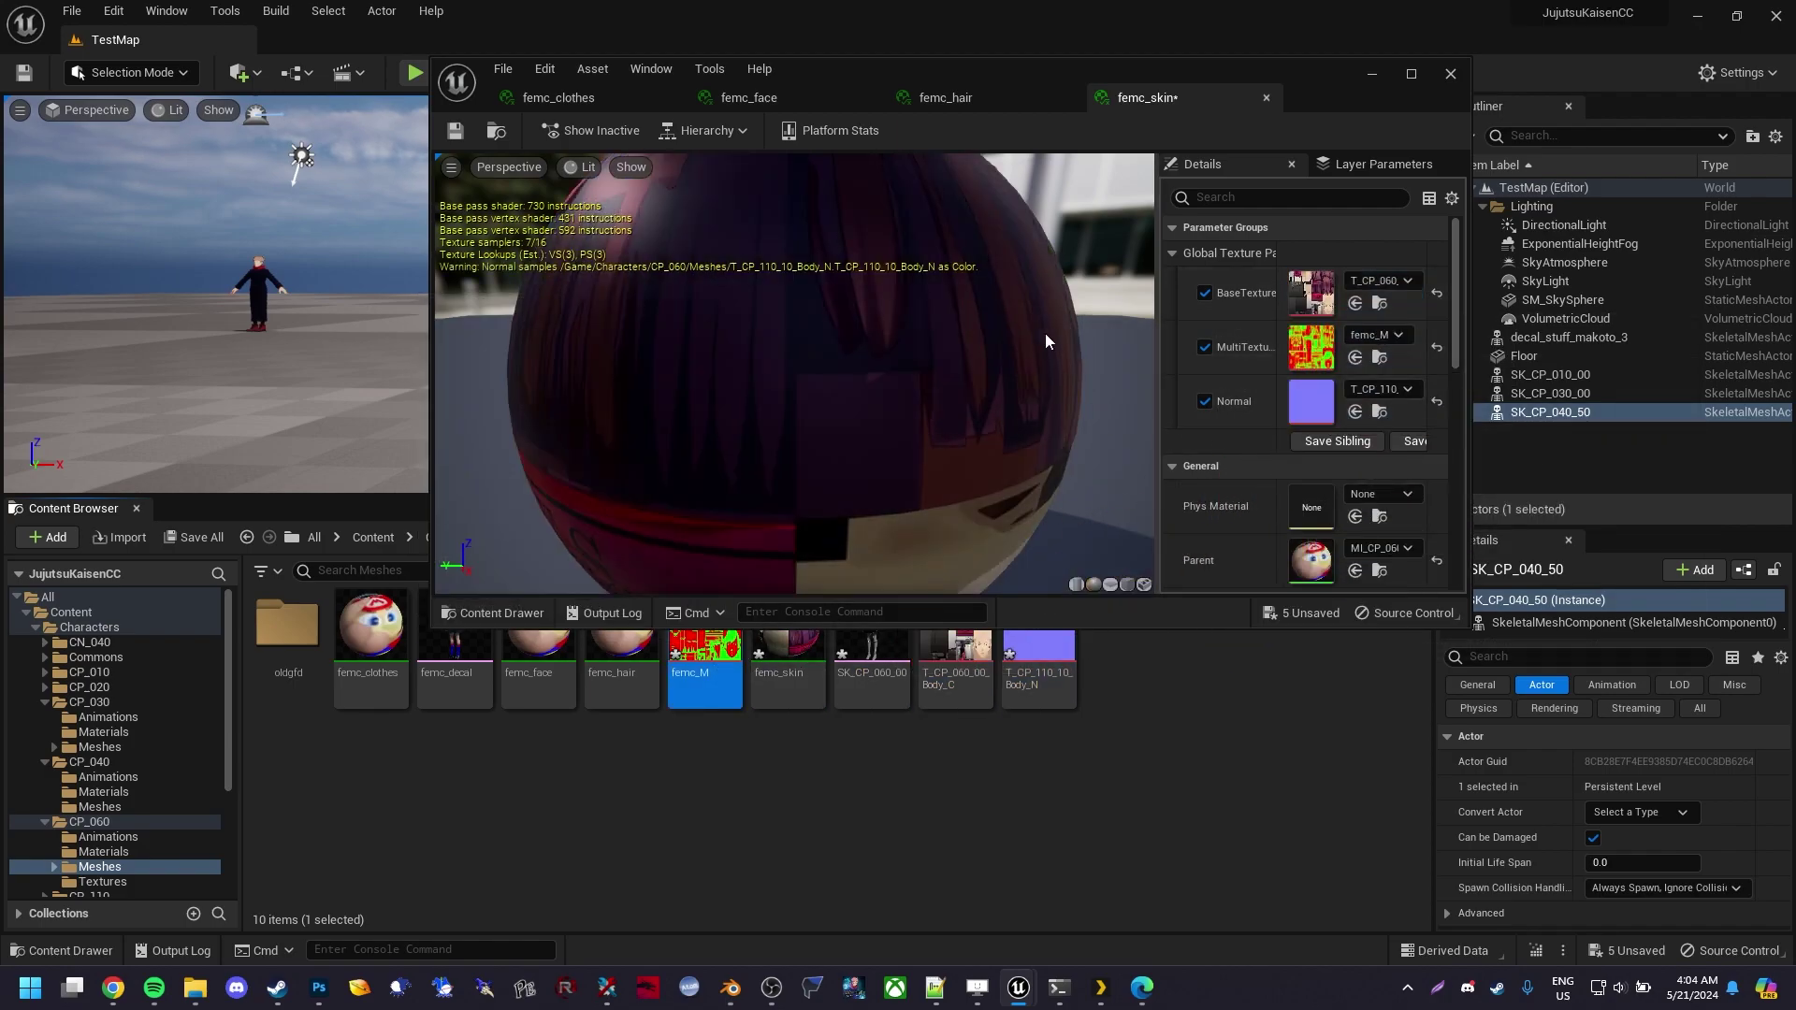
In femc_hair, enable the base, multi and normal texture parameters and assign T_CP_060_00_Body_C, femc_M and T_CP_110_10_Body_N respectively
click(1019, 96)
click(1204, 293)
click(1205, 347)
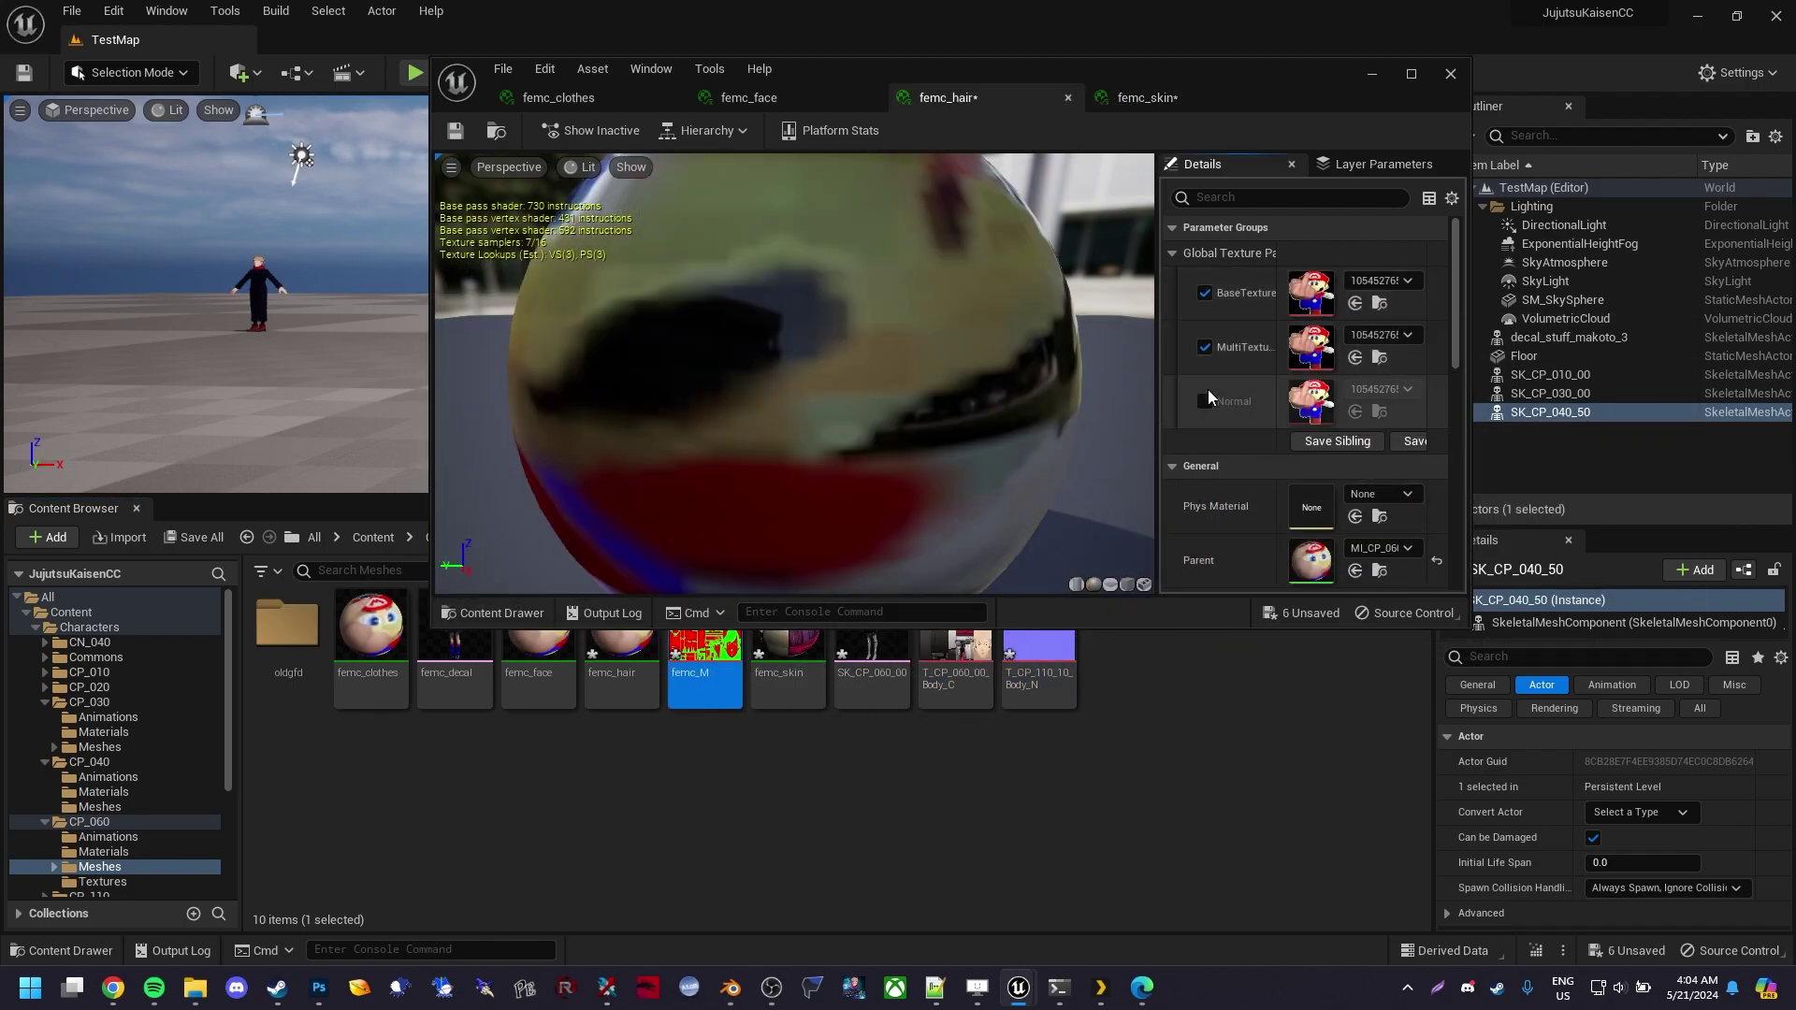
click(1204, 401)
drag(705, 655, 1312, 351)
drag(1038, 655, 1311, 402)
drag(954, 655, 1311, 293)
In femc_face, override the base, multi and normal textures with T_CP_060_00_Body_C, femc_M and T_CP_110_10_Body_N respectively
click(748, 98)
click(1205, 292)
click(1205, 347)
click(1205, 401)
drag(955, 654, 1311, 292)
drag(1038, 654, 1298, 408)
drag(707, 671, 1298, 361)
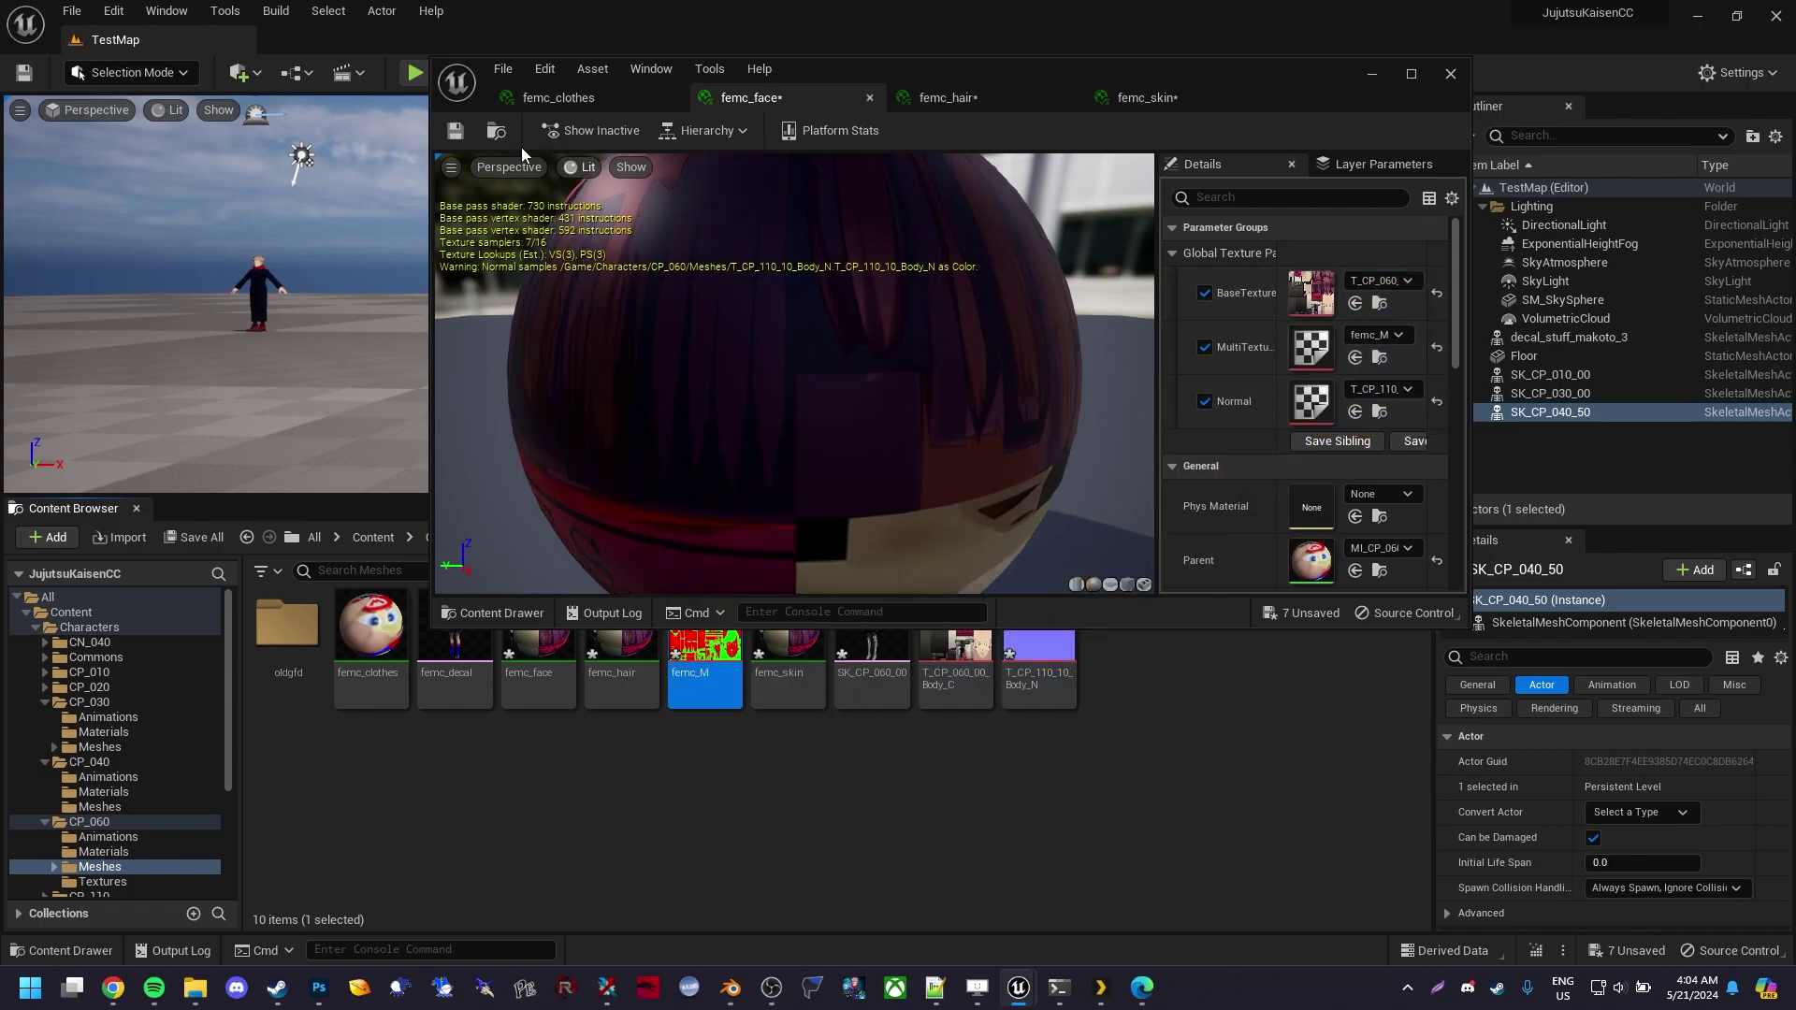
In femc_clothes, override the base, multi and normal textures with T_CP_060_00_Body_C, femc_M and T_CP_110_10_Body_N respectively
click(550, 91)
click(1206, 294)
click(1205, 347)
click(1205, 401)
drag(1038, 655, 1309, 402)
drag(955, 655, 1311, 293)
drag(703, 655, 1309, 348)
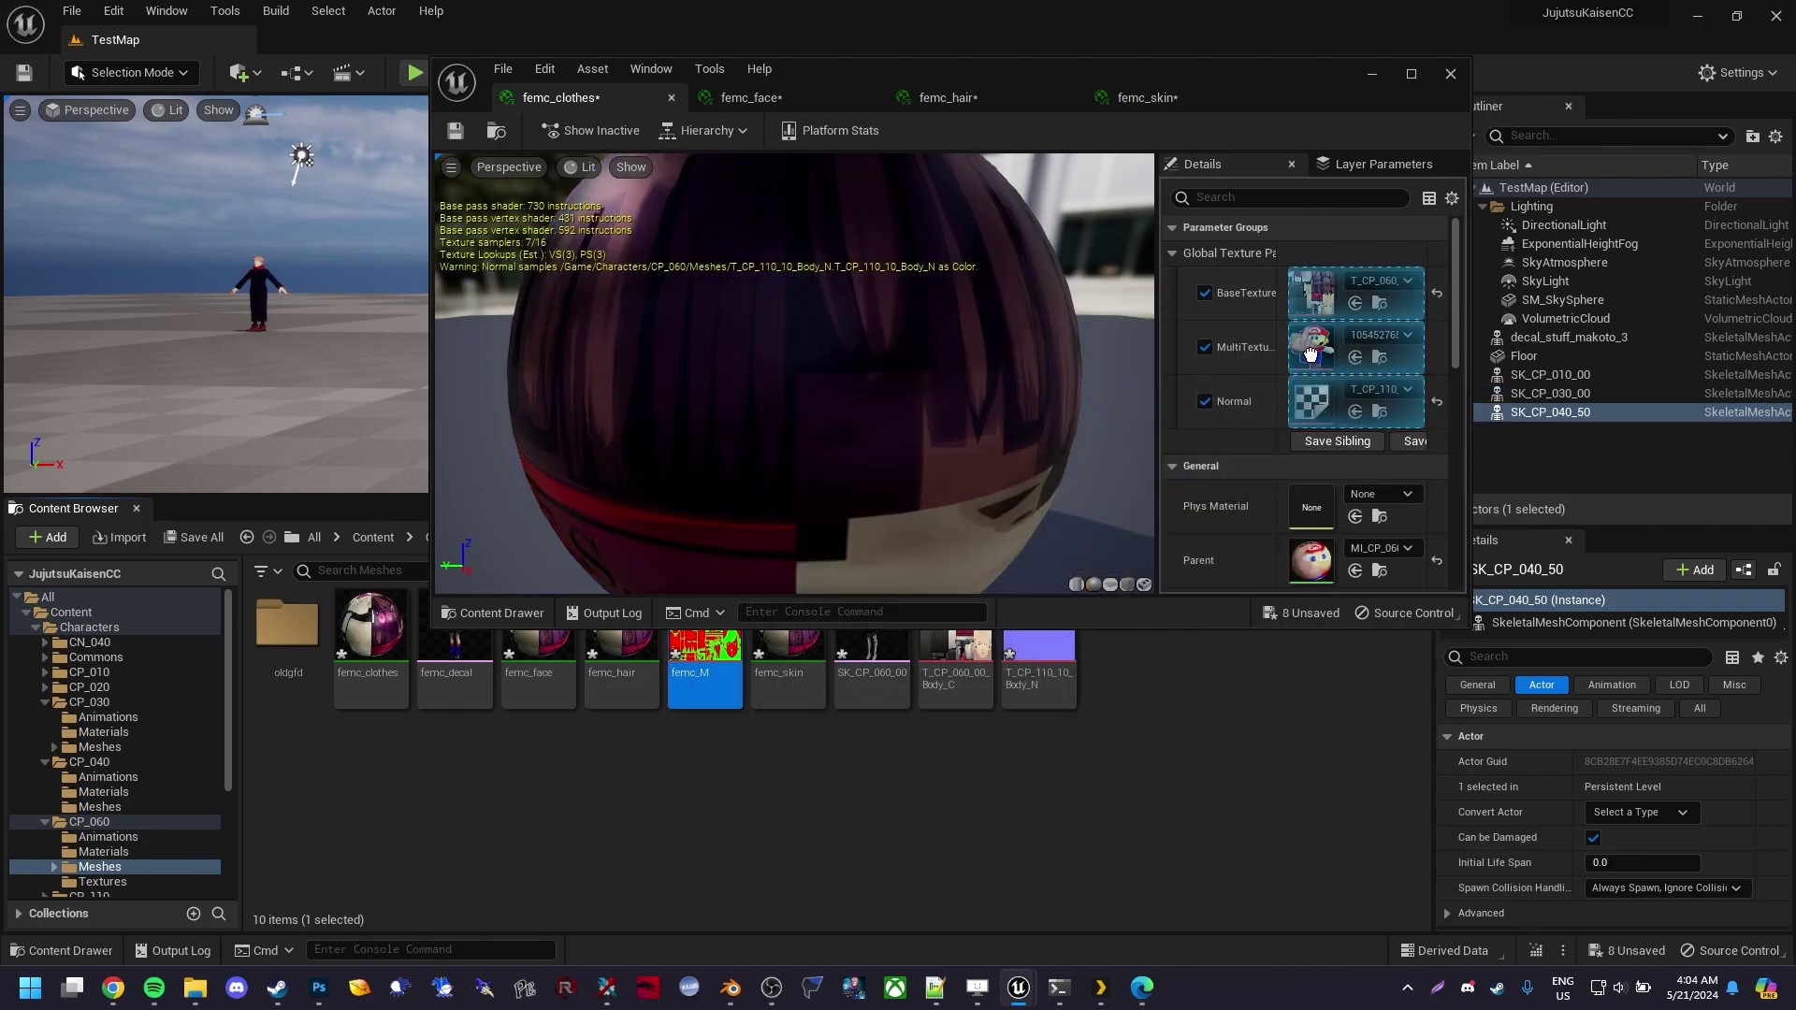
Save the femc_clothes, femc_face, femc_hair and femc_skin material instances and close their editor
click(733, 99)
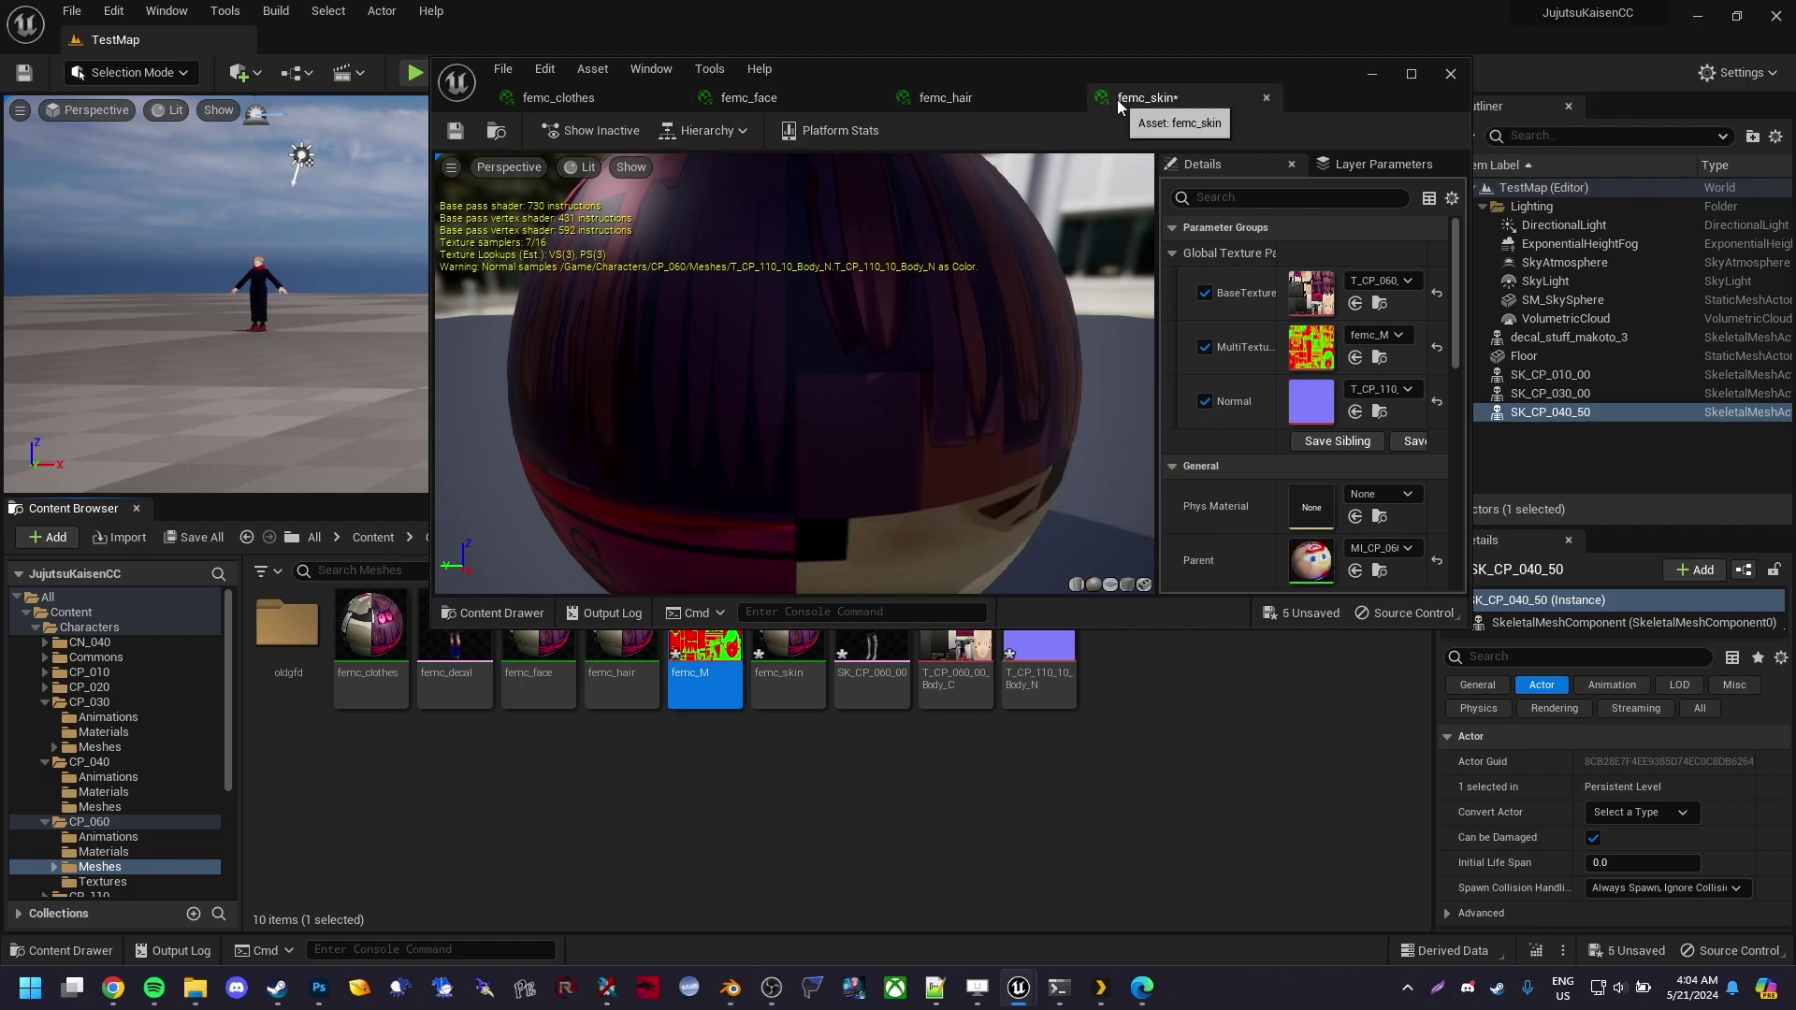
click(464, 132)
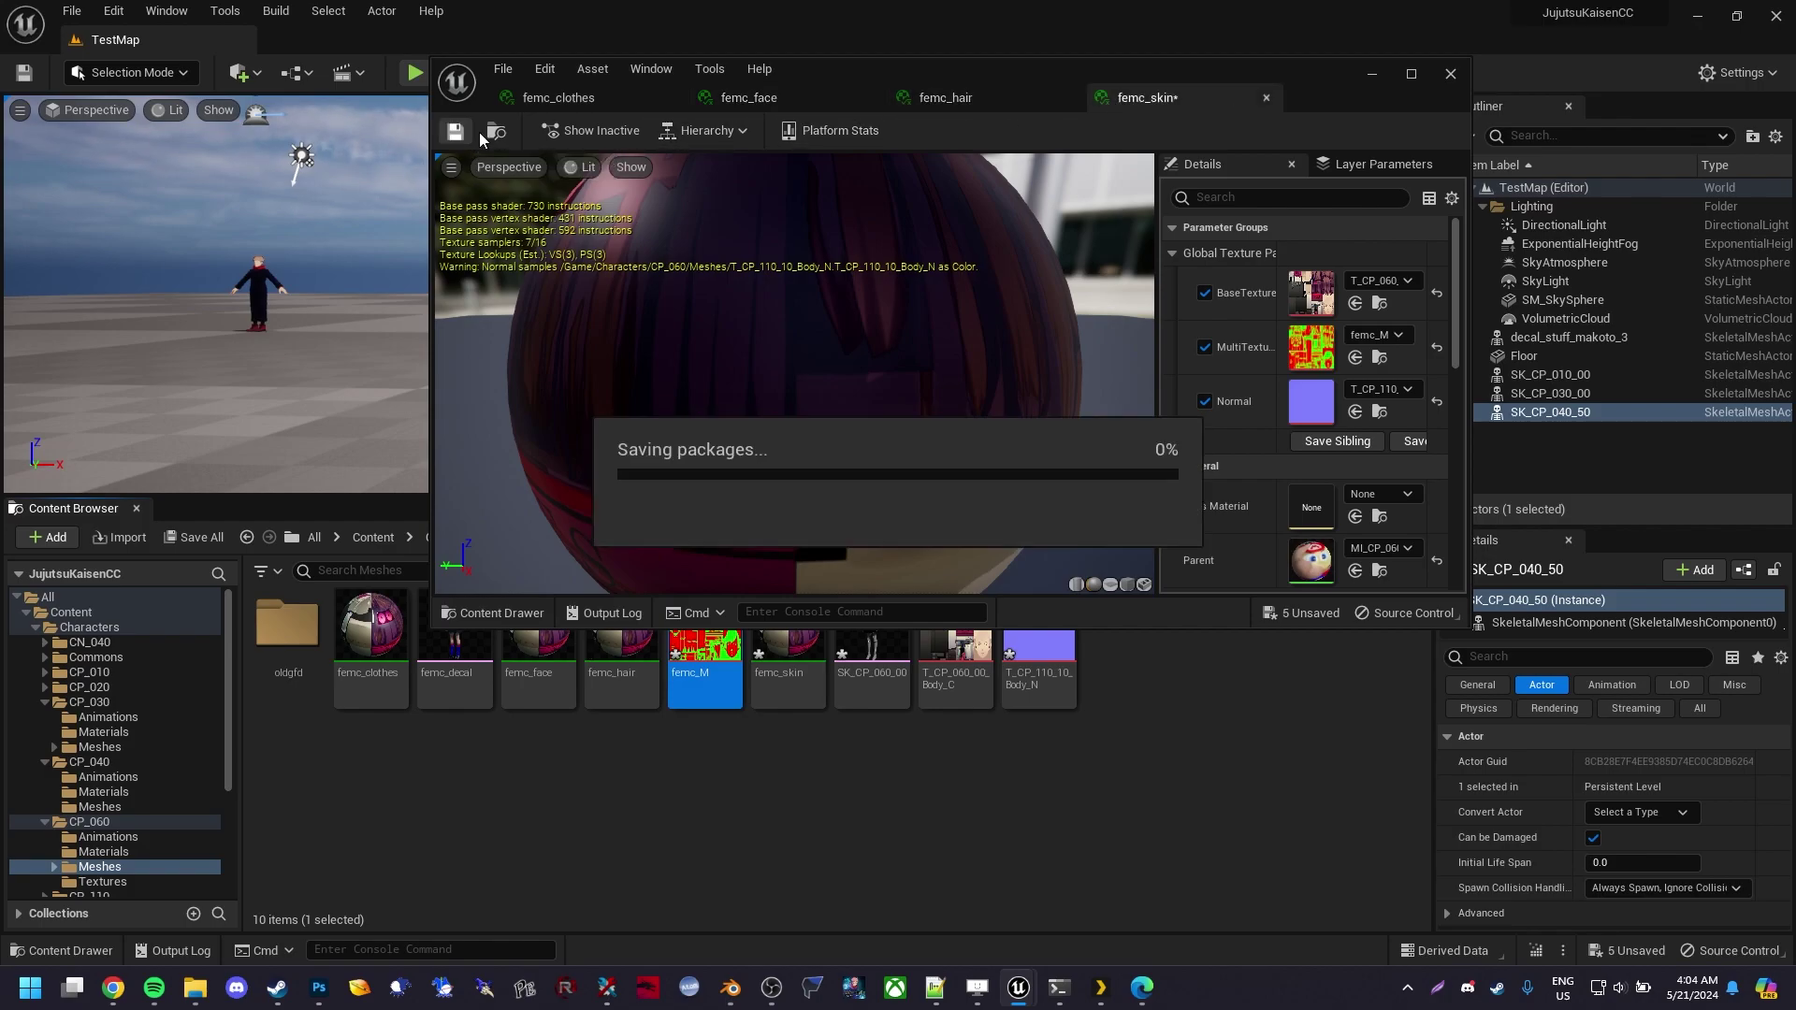
click(1449, 74)
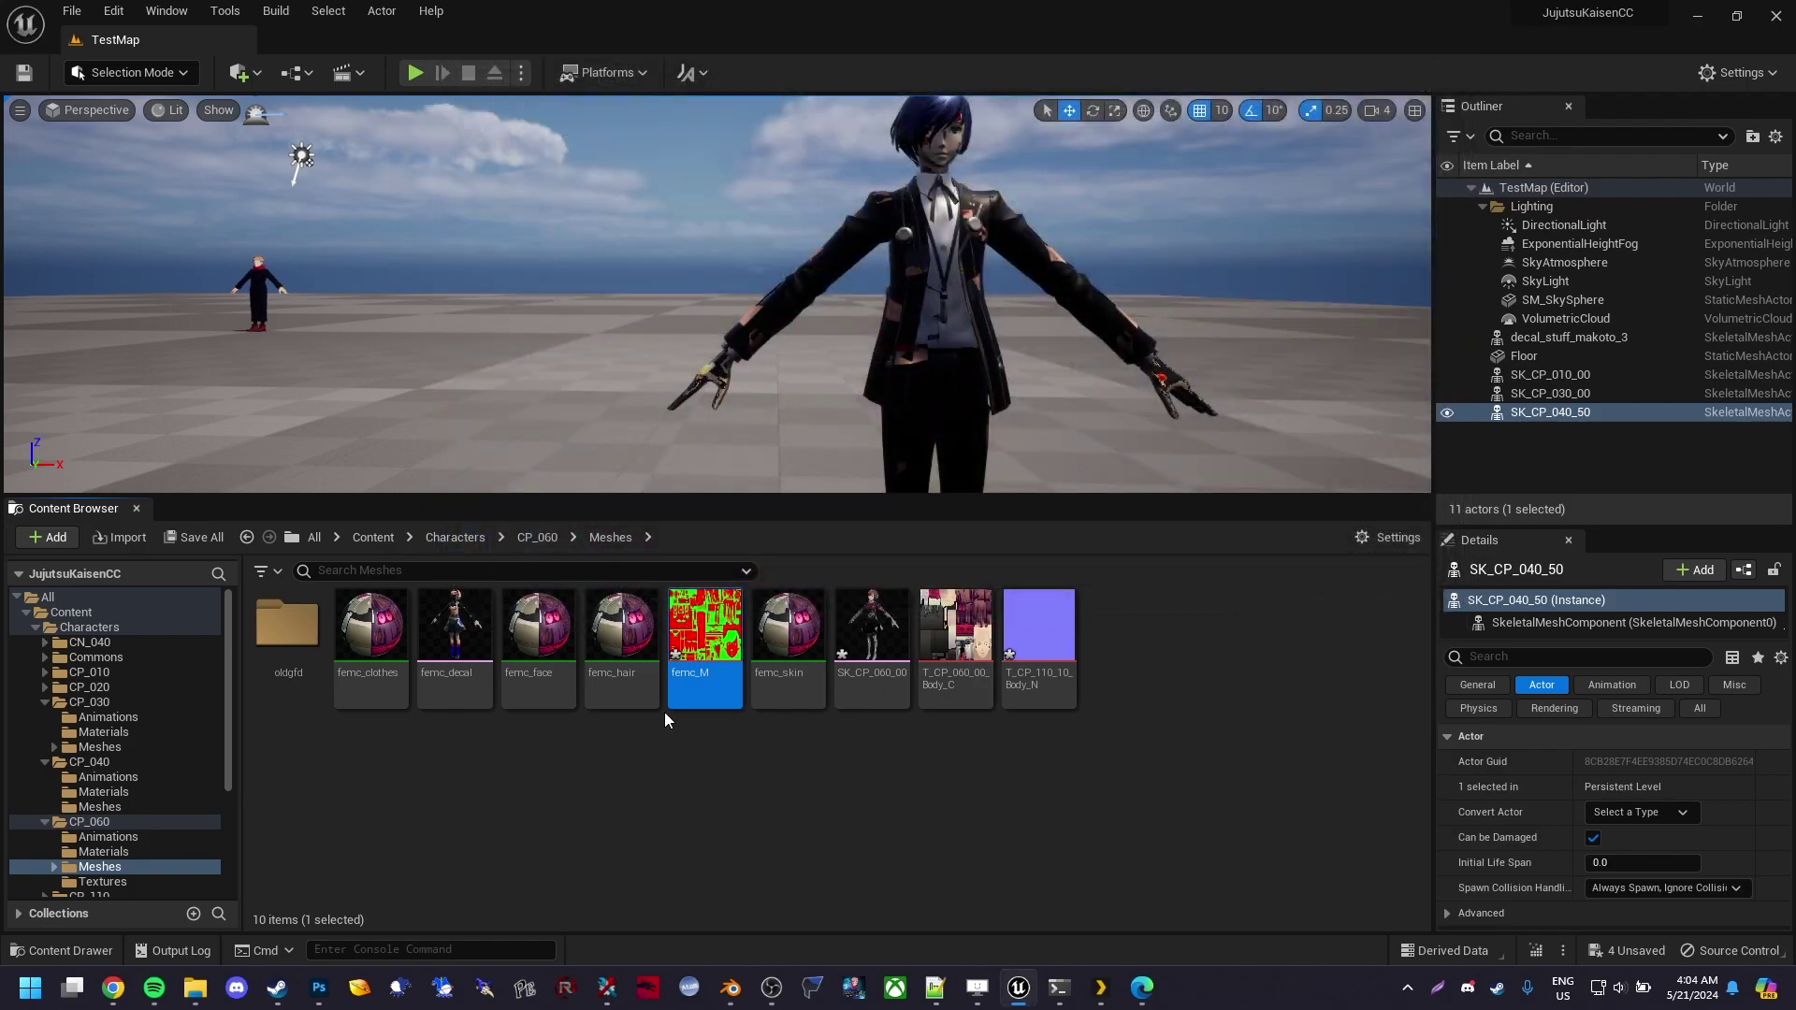
Set the femc_M texture's mip generation to NoMipmaps, change its compression setting, and save it
double_click(955, 655)
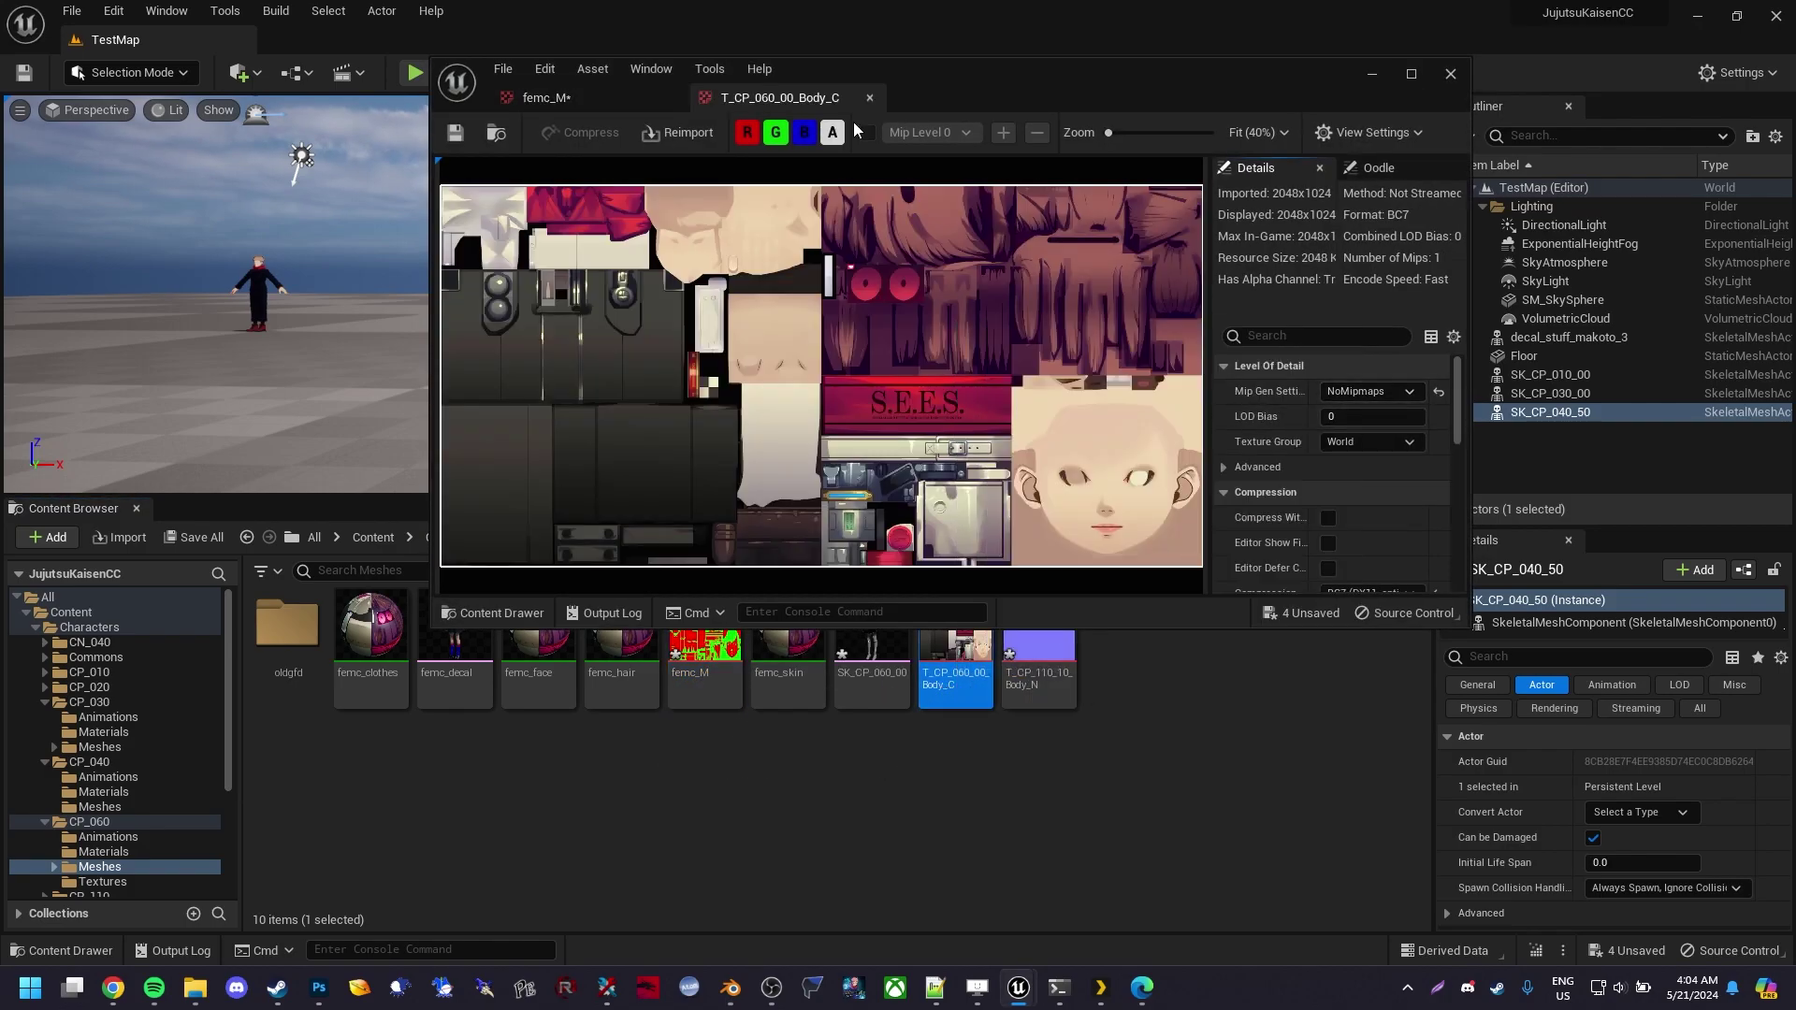
click(538, 99)
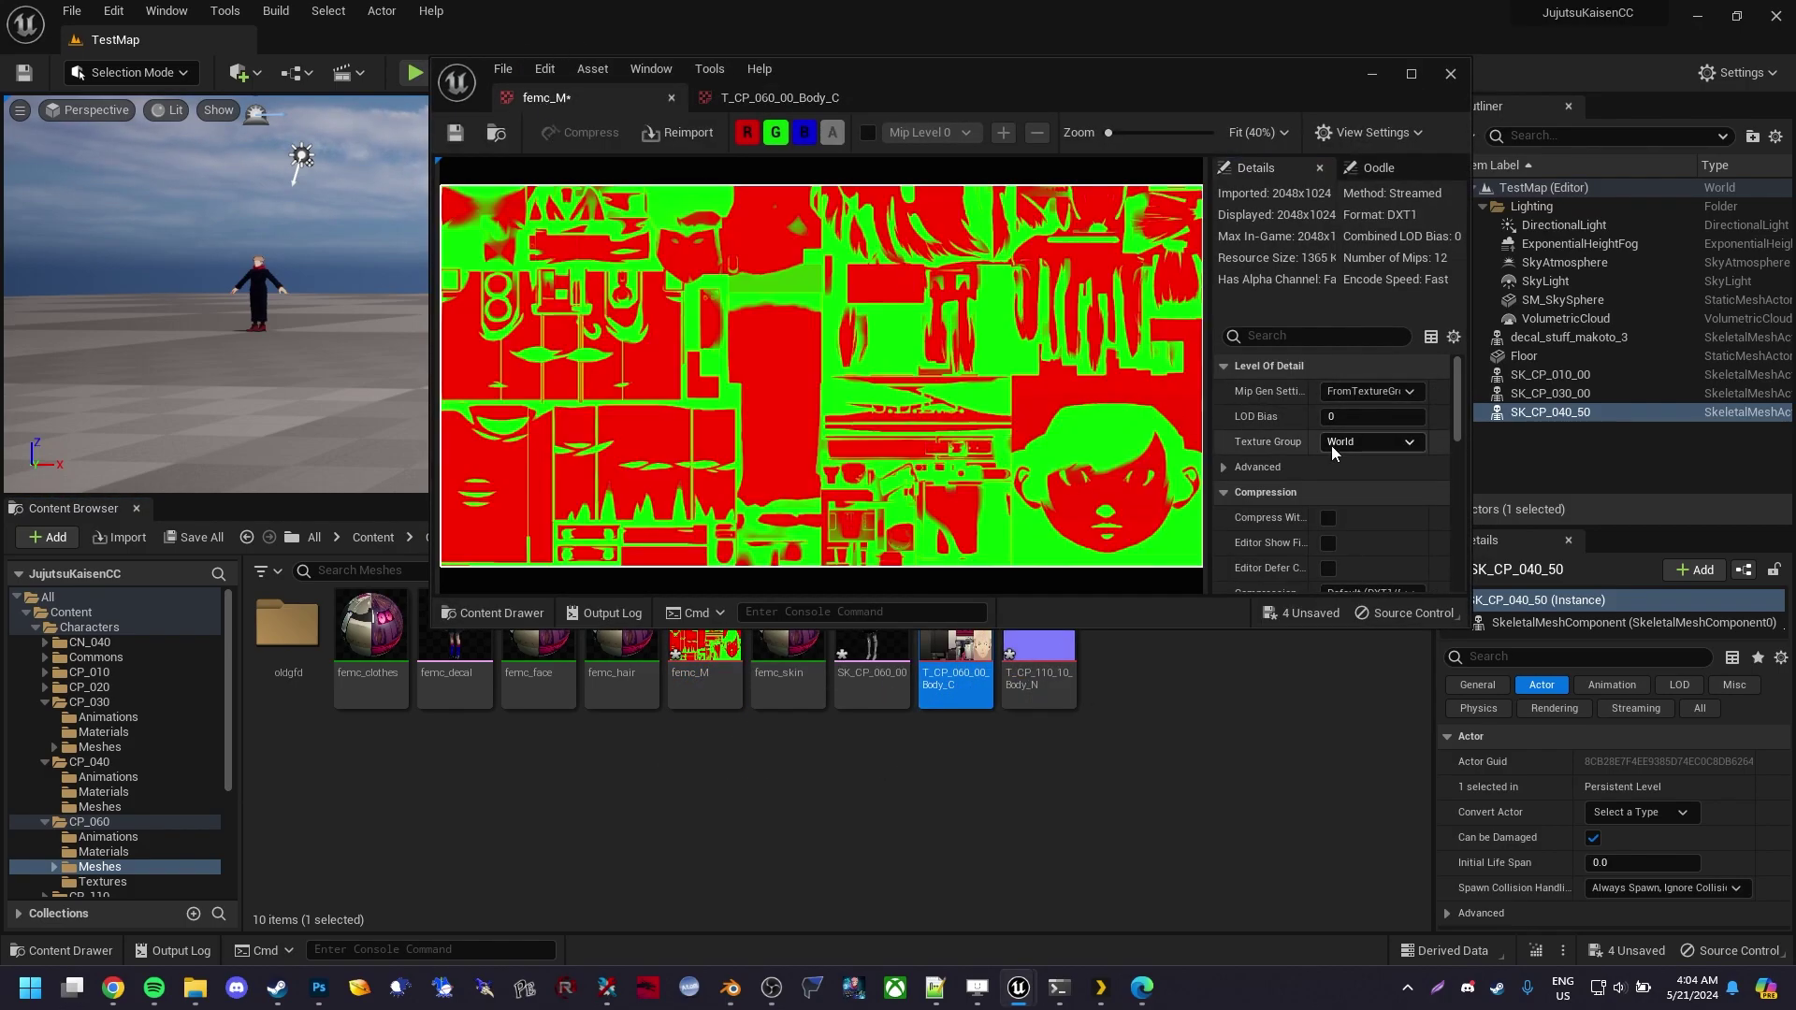
click(1374, 391)
click(1355, 661)
scroll(1371, 505, down, 2)
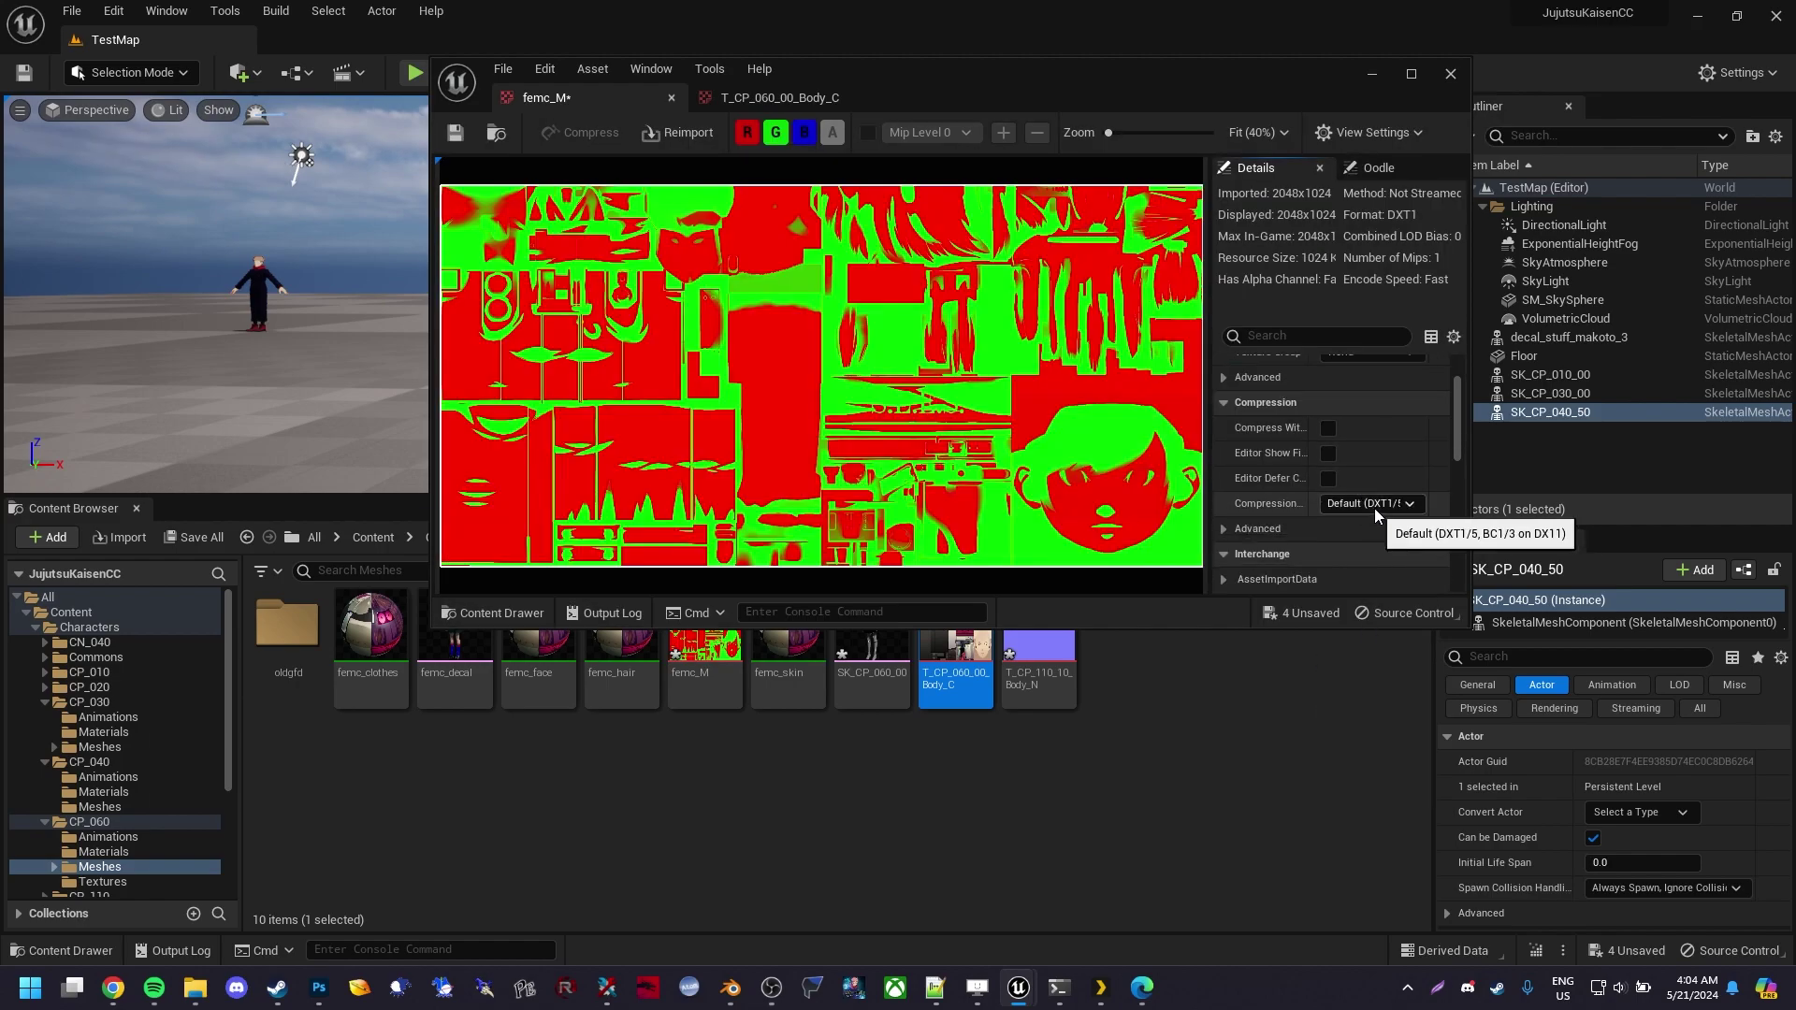
click(1371, 503)
click(1368, 557)
click(455, 132)
click(1449, 75)
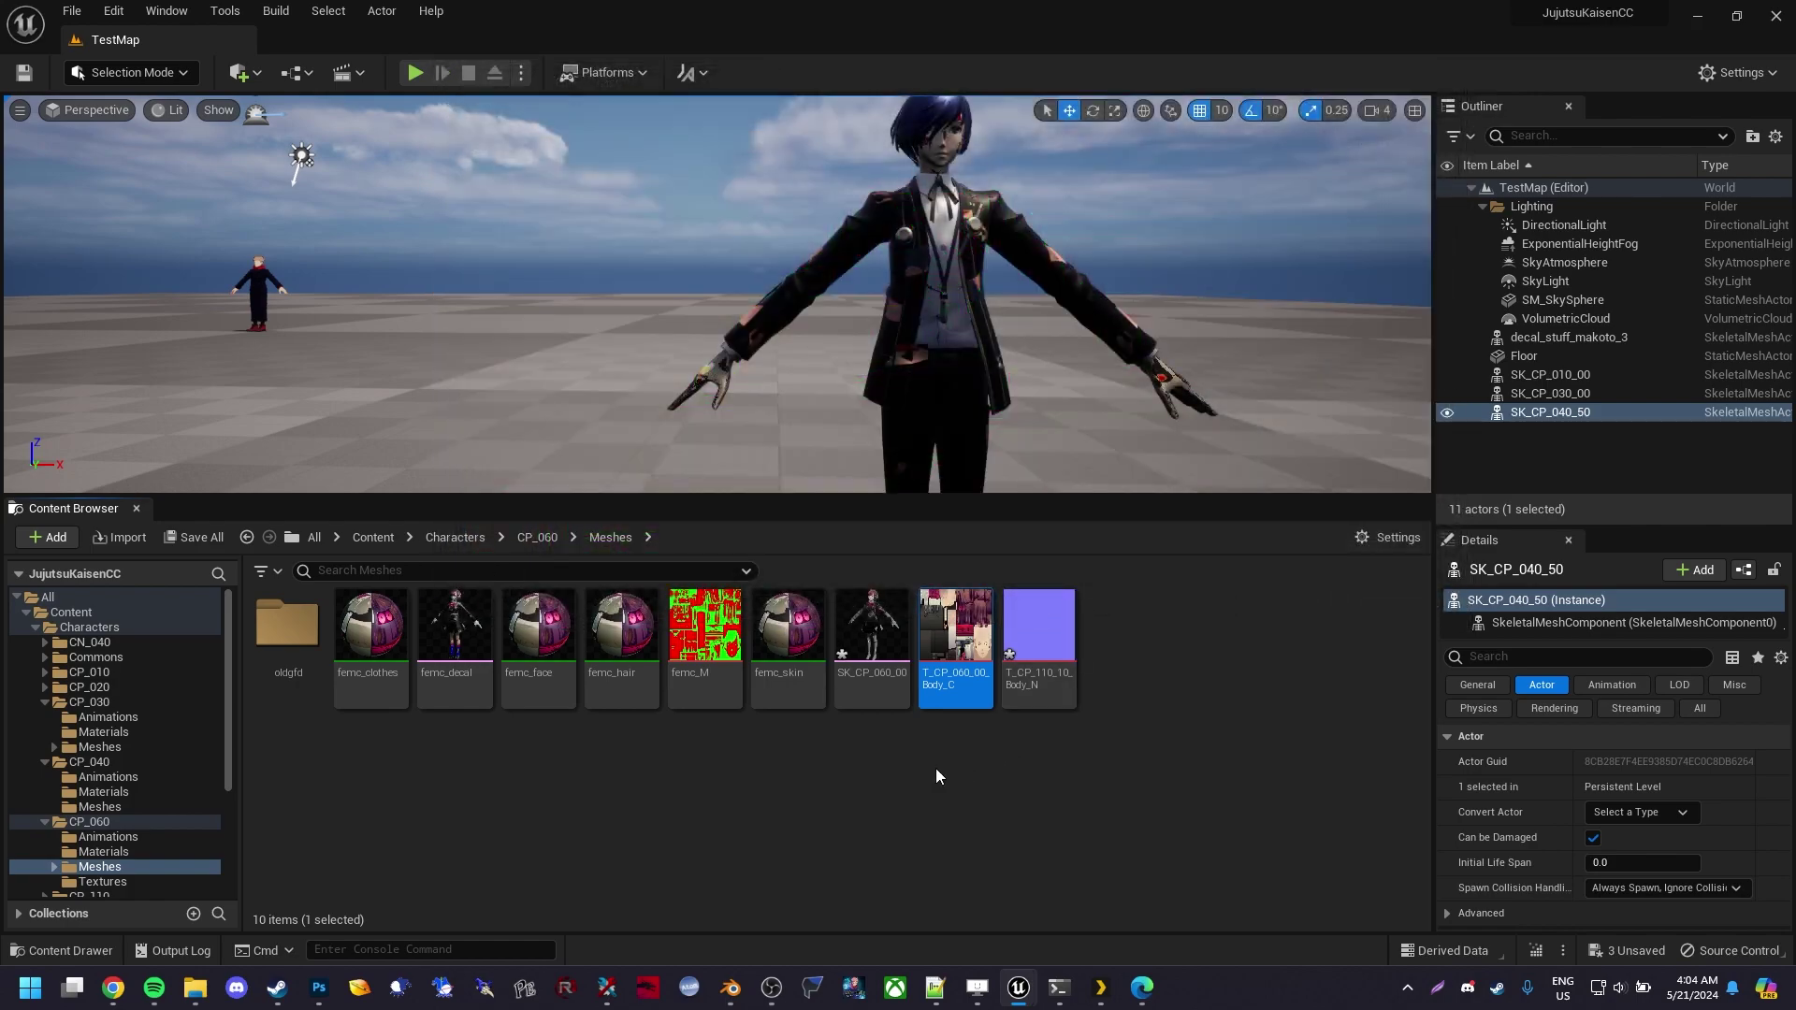
Place femc_decal in the level beside the existing characters, and rename the original SK_CP_060_00 mesh as SK_CP_060_0011
drag(454, 645, 486, 402)
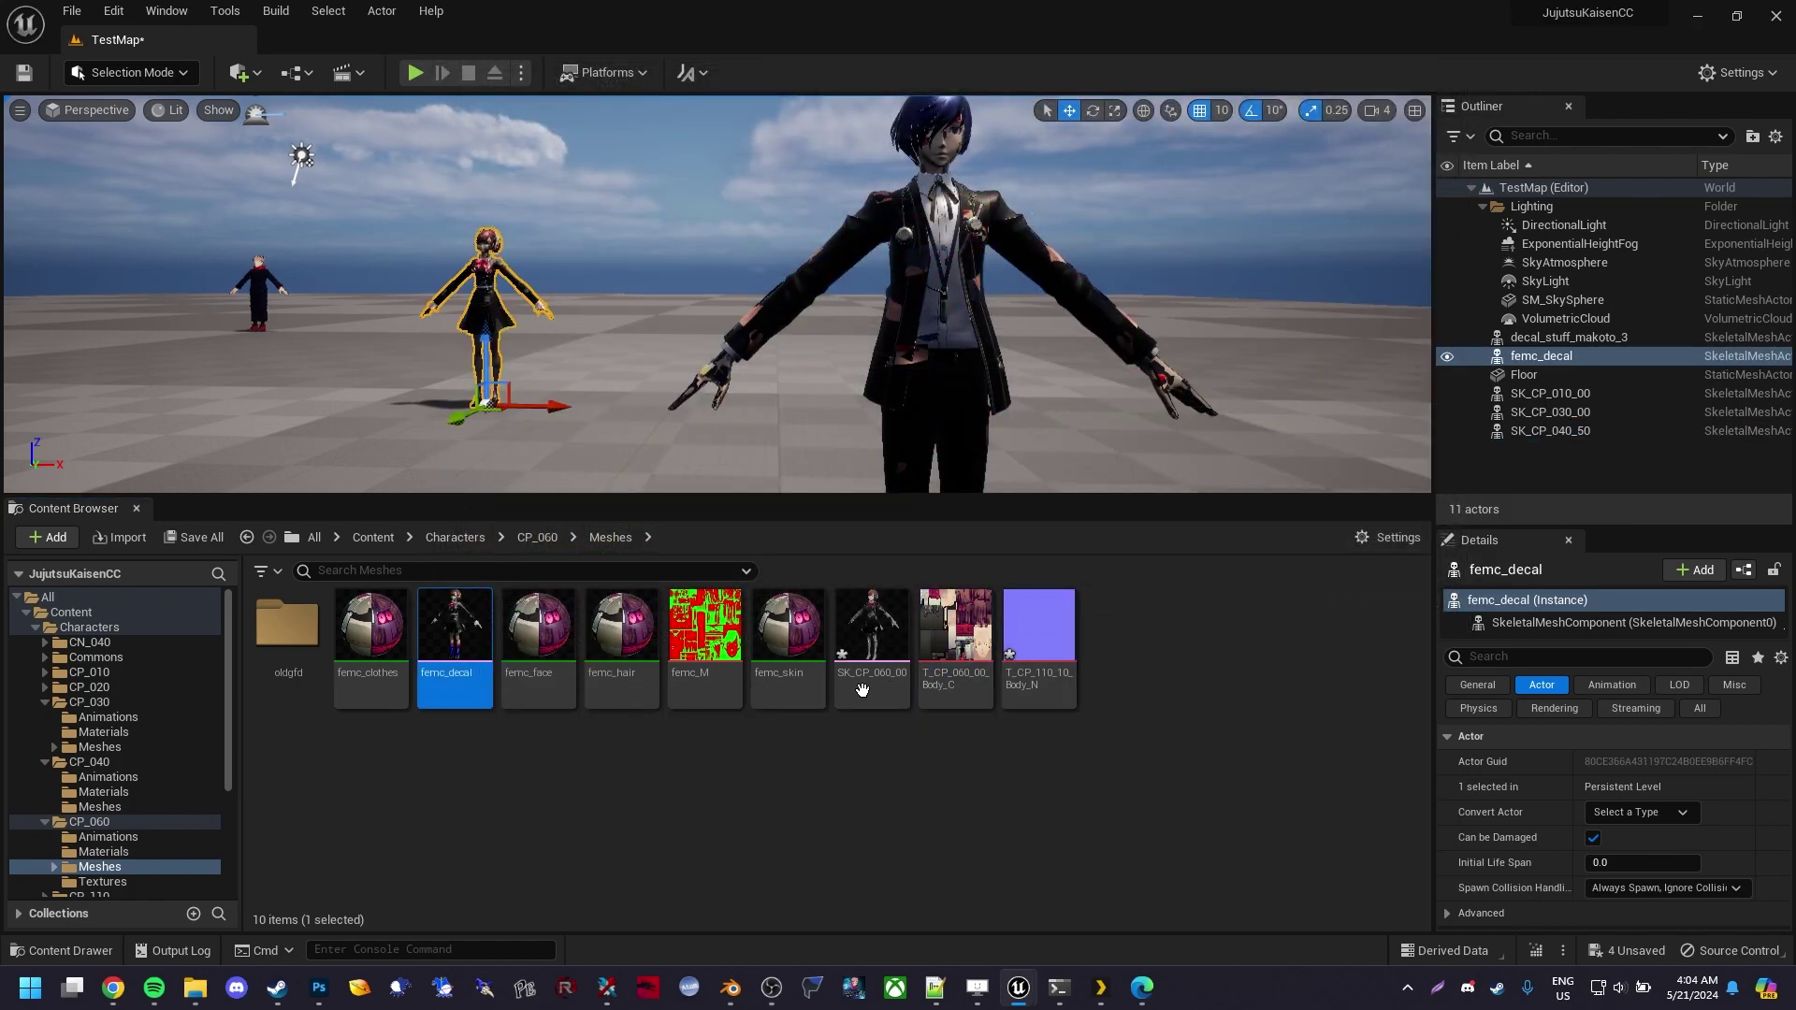
click(859, 685)
click(859, 685)
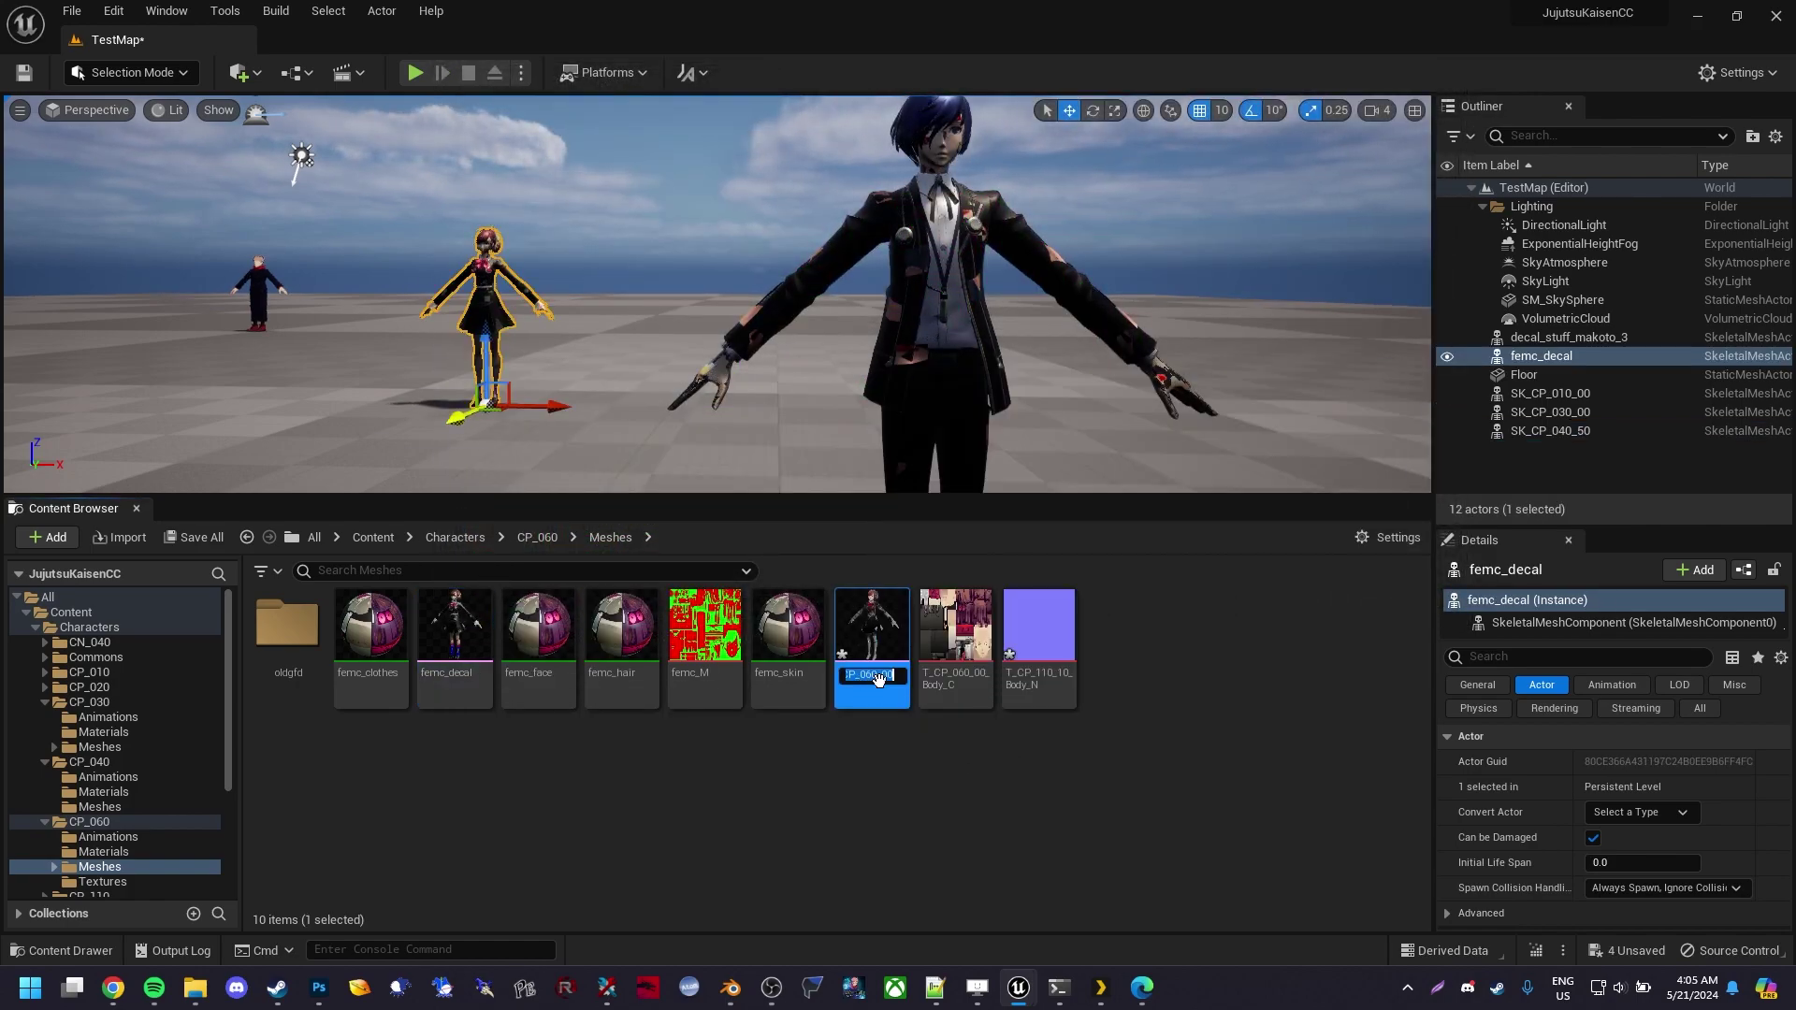
key(Return)
Rename the femc_decal mesh in the Meshes folder as SK_CP_060_00
click(460, 679)
key(F2)
text(SK_CP_060_00)
key(Return)
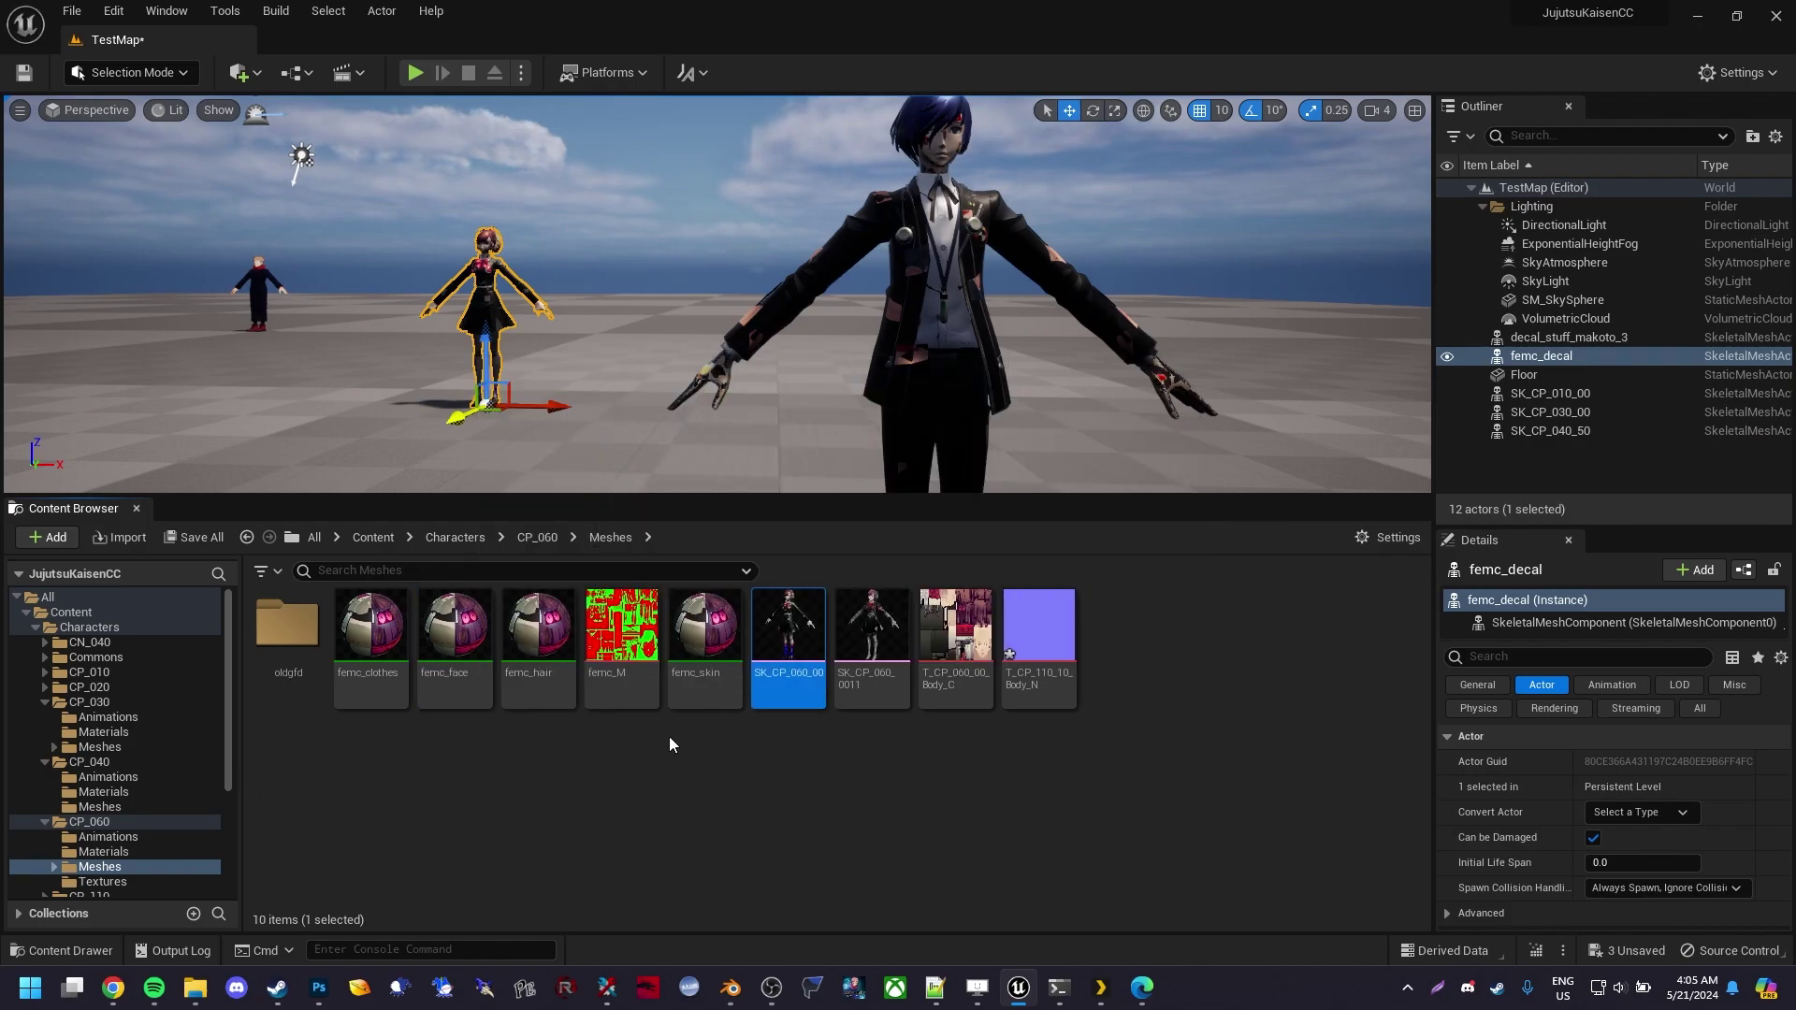
Assign the four femc materials, femc_M, SK_CP_060_00, T_CP_060_00_Body_C and T_CP_110_10_Body_N to chunk ID 0, leaving out SK_CP_060_0011
click(1072, 662)
ctrl+click(956, 645)
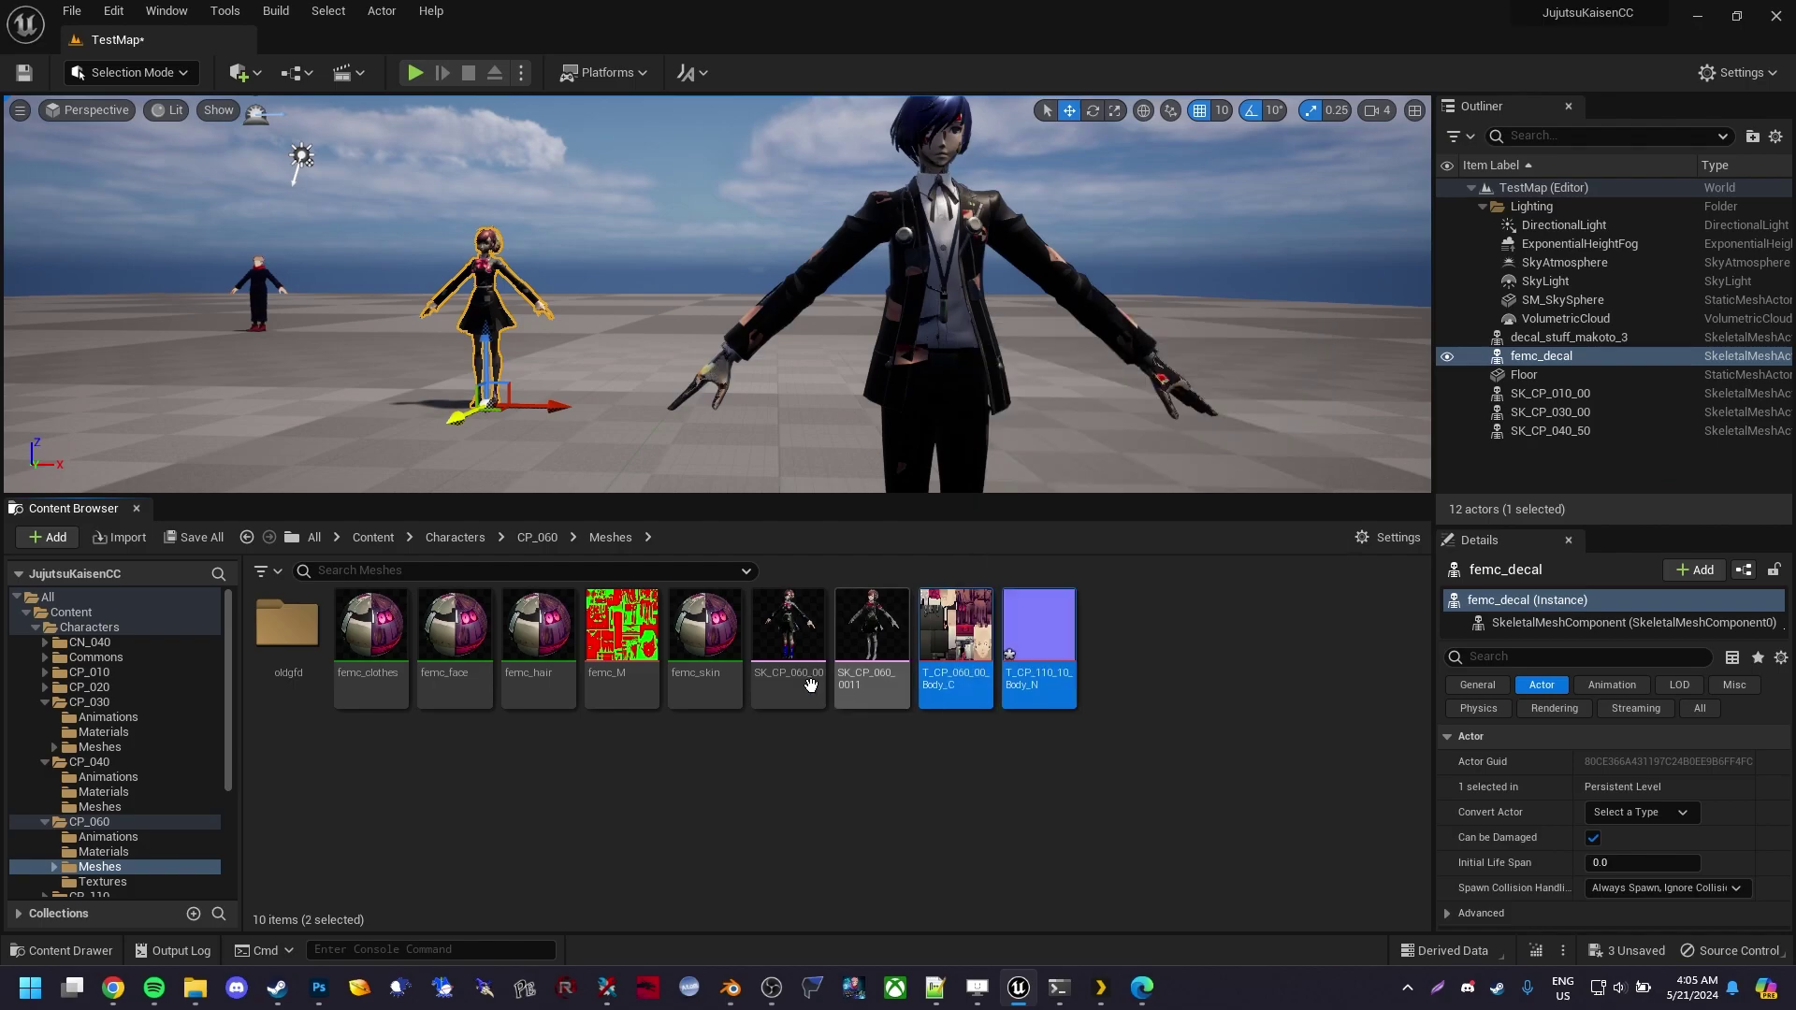
ctrl+click(788, 645)
ctrl+click(705, 645)
ctrl+click(622, 645)
ctrl+click(539, 646)
ctrl+click(456, 663)
ctrl+click(376, 660)
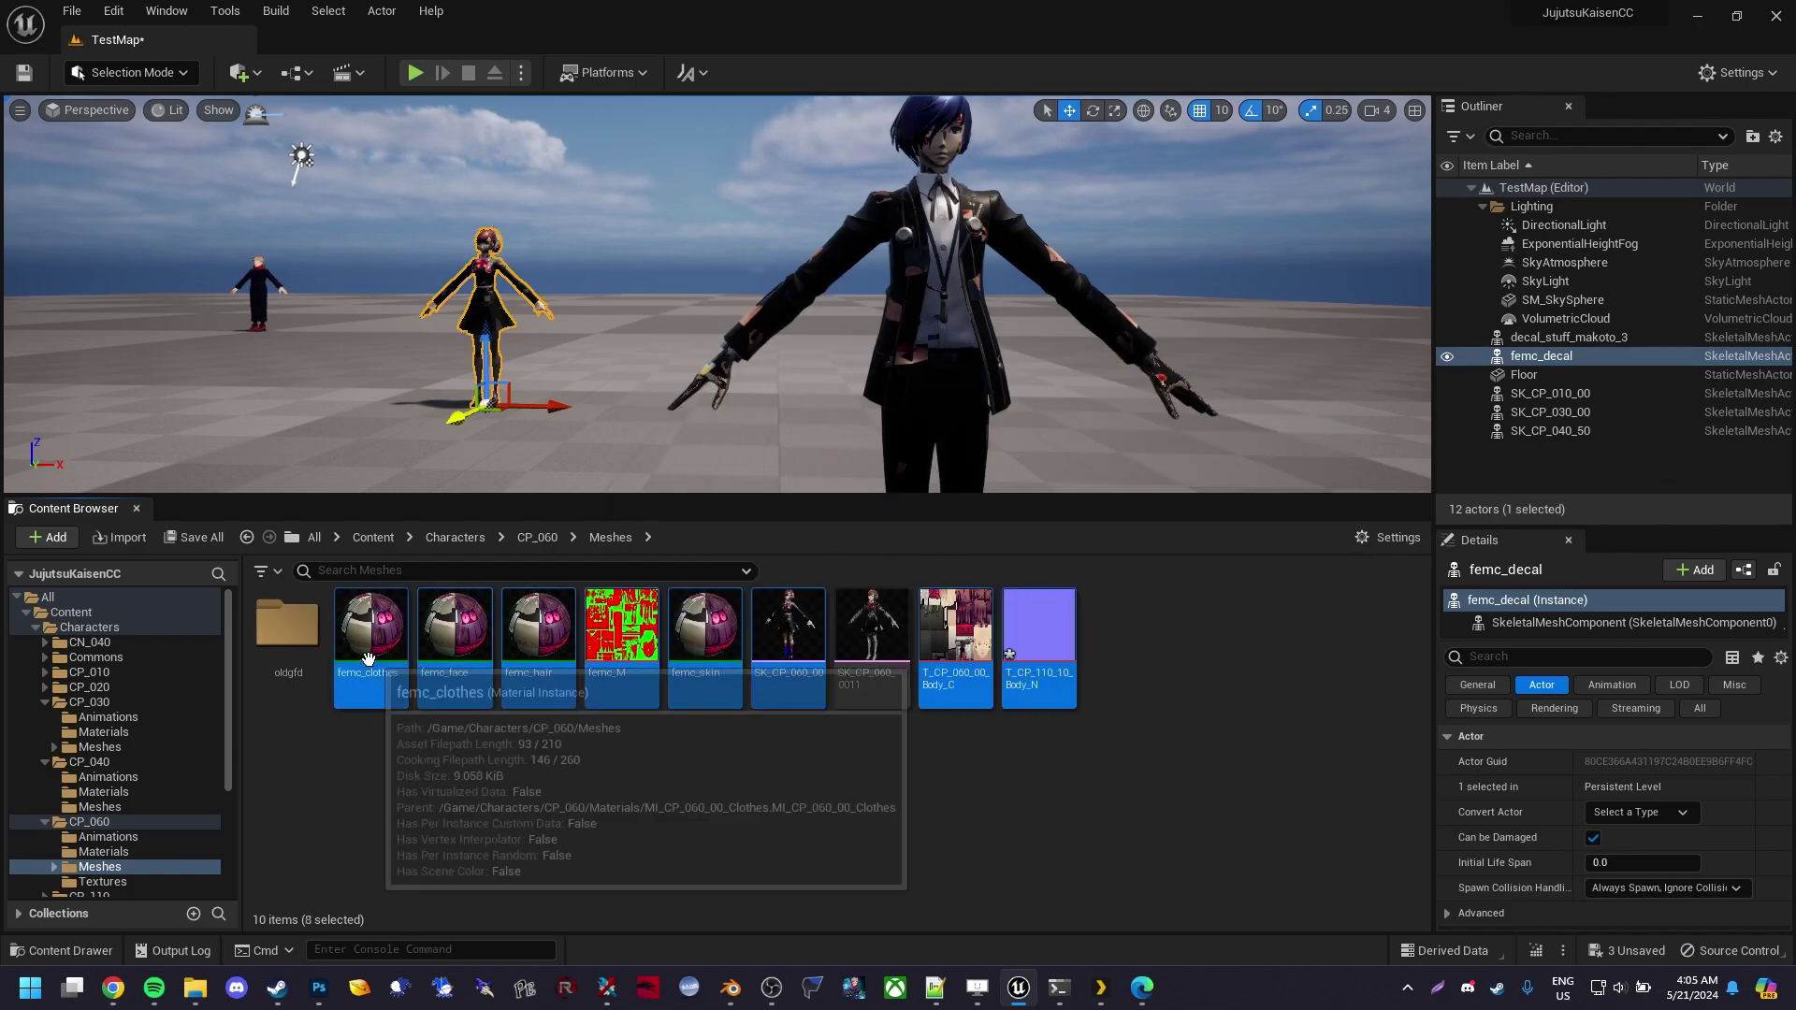
right_click(491, 664)
mouse_move(610, 406)
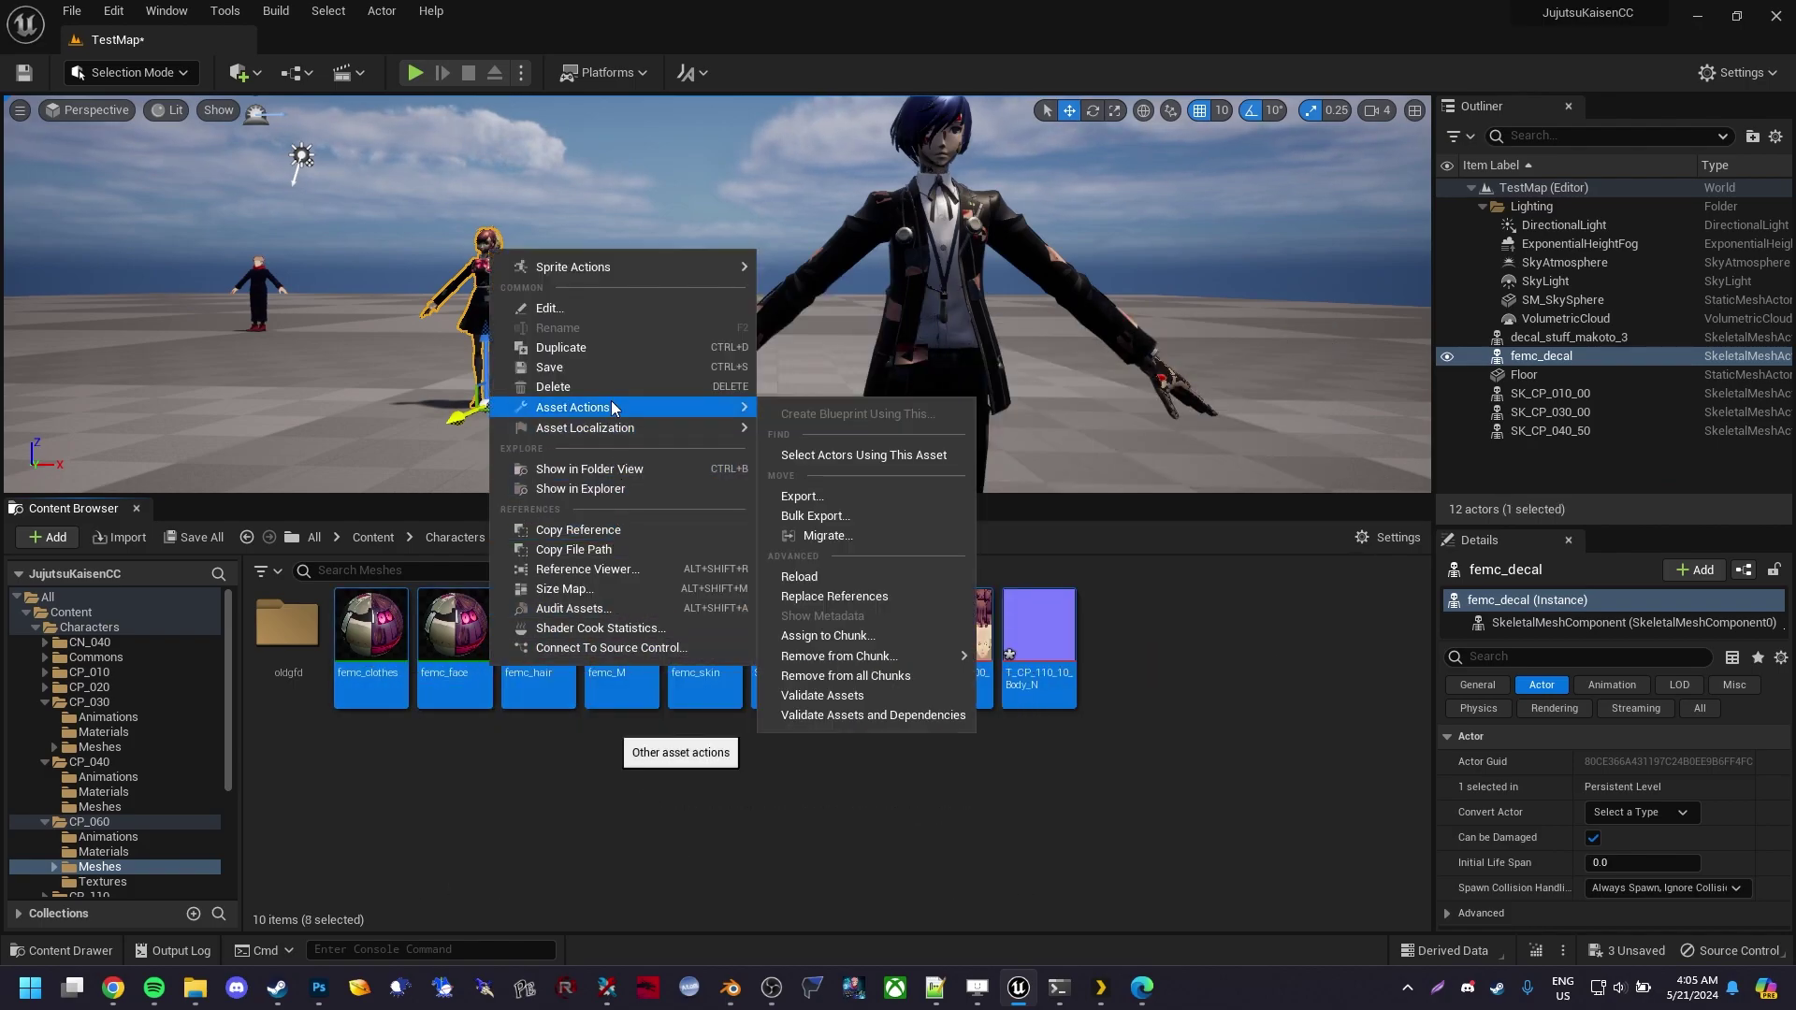
click(841, 636)
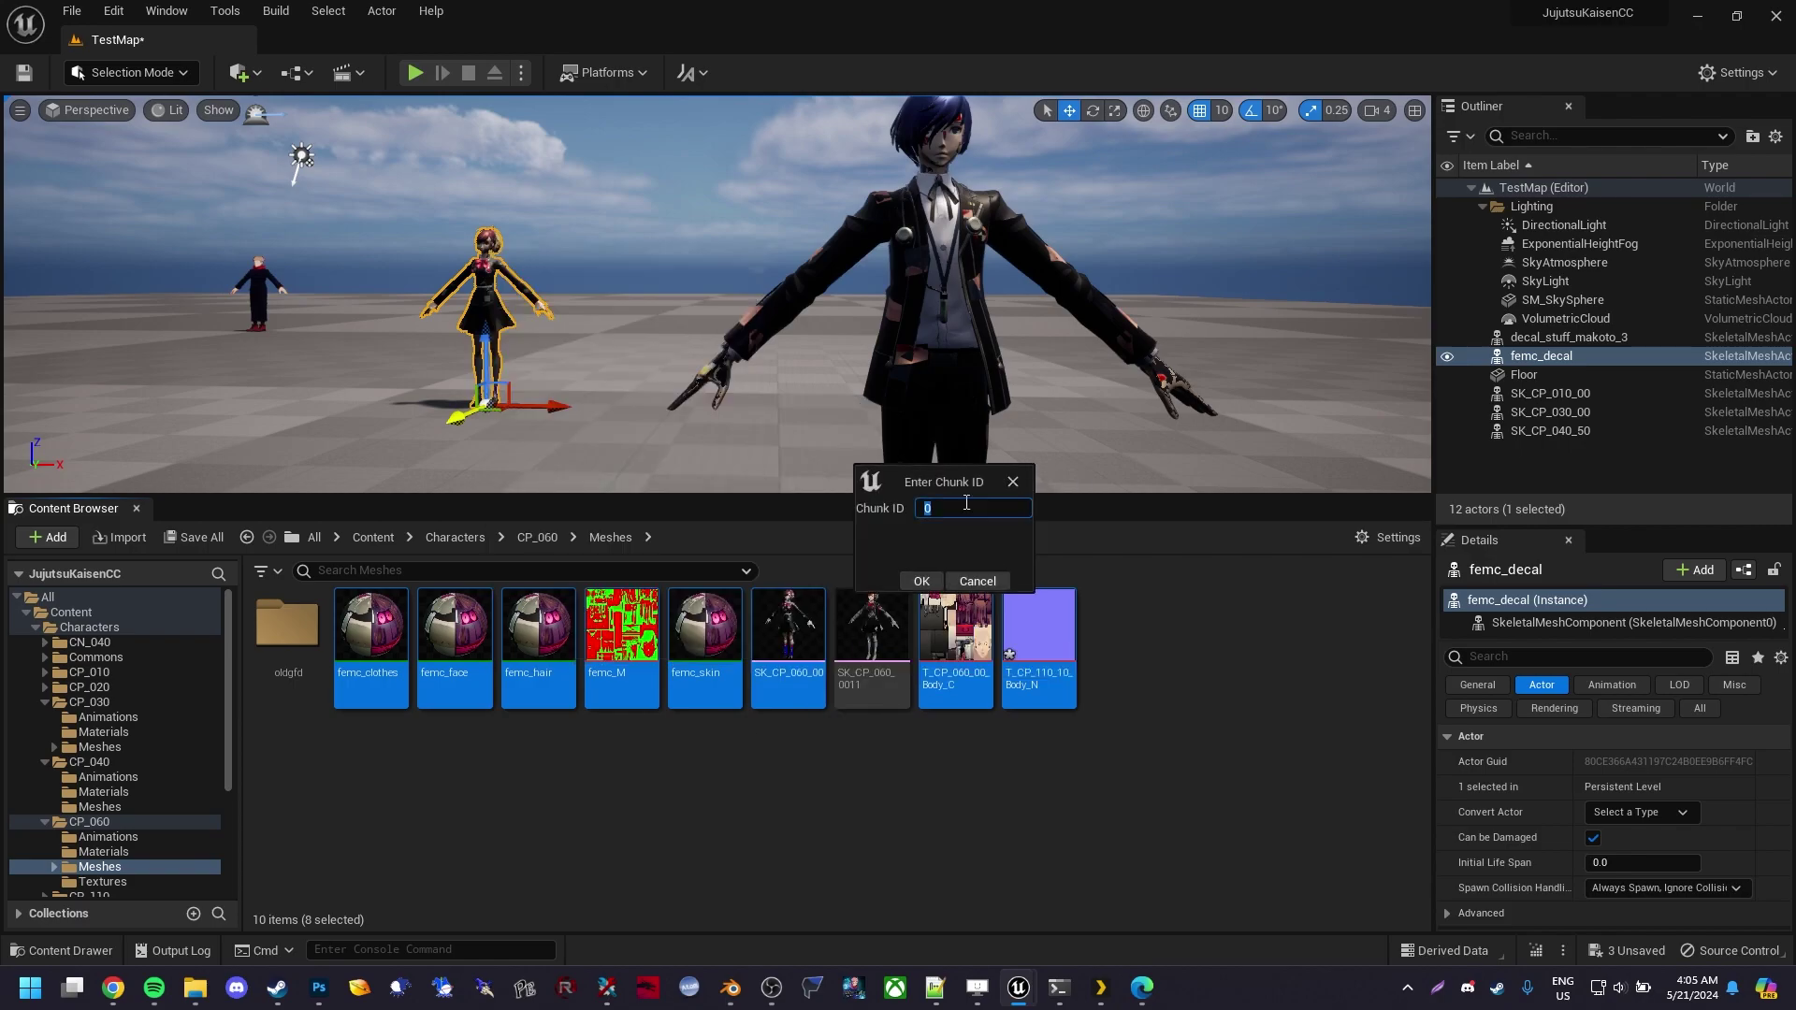
click(924, 581)
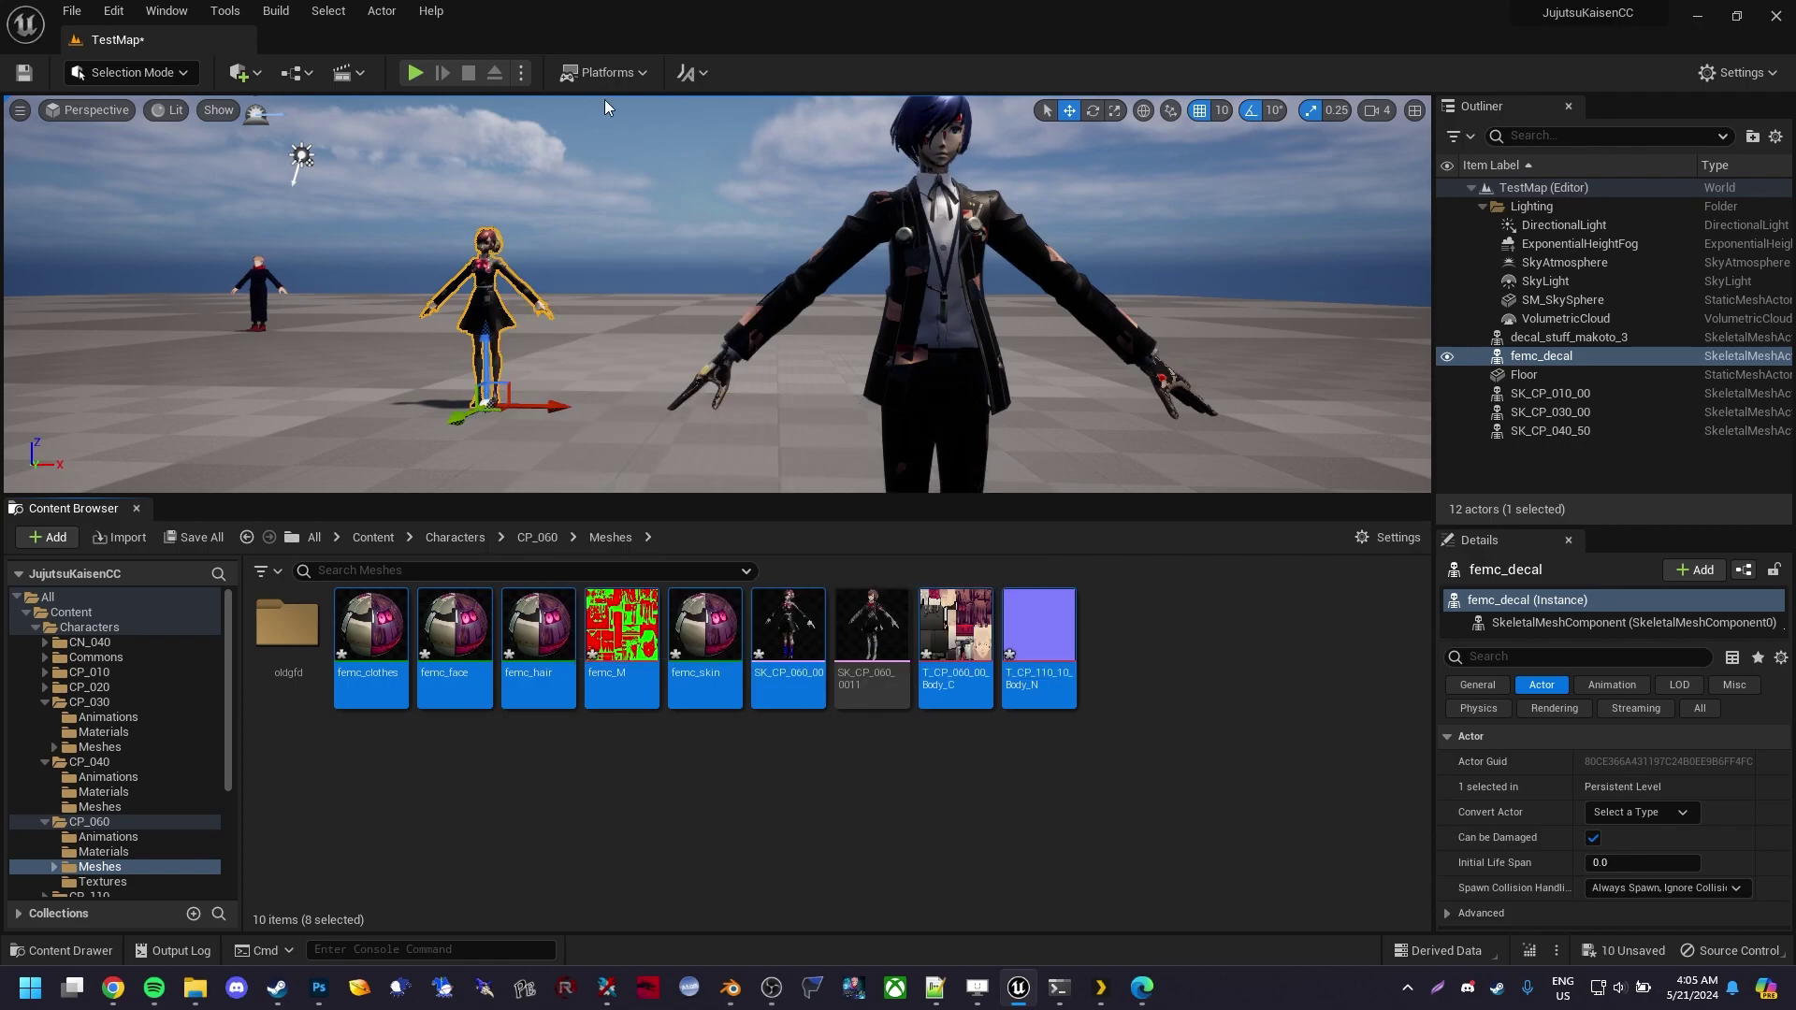
Start packaging the project for the target platform
click(604, 73)
mouse_move(676, 215)
click(893, 242)
click(1225, 931)
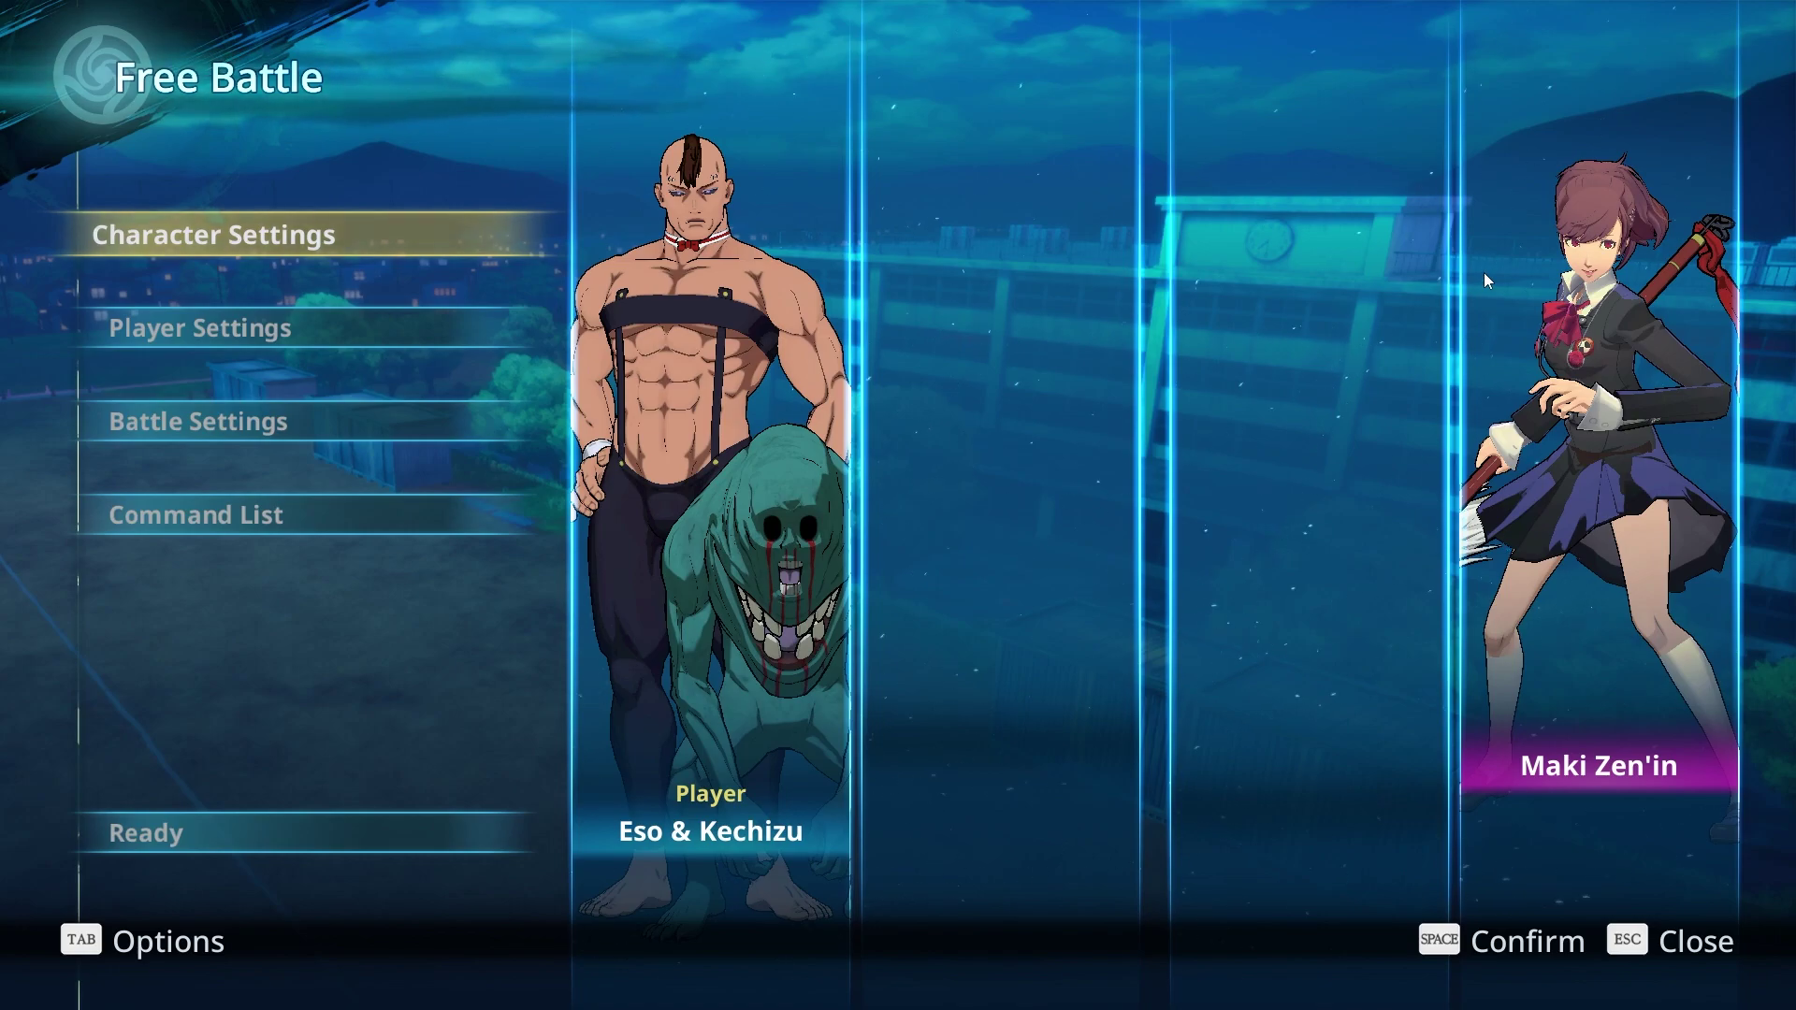
In the game's Free Battle character settings, try the Punk style for Maki Zen'in on Team B
key(space)
key(Right)
key(Right)
key(space)
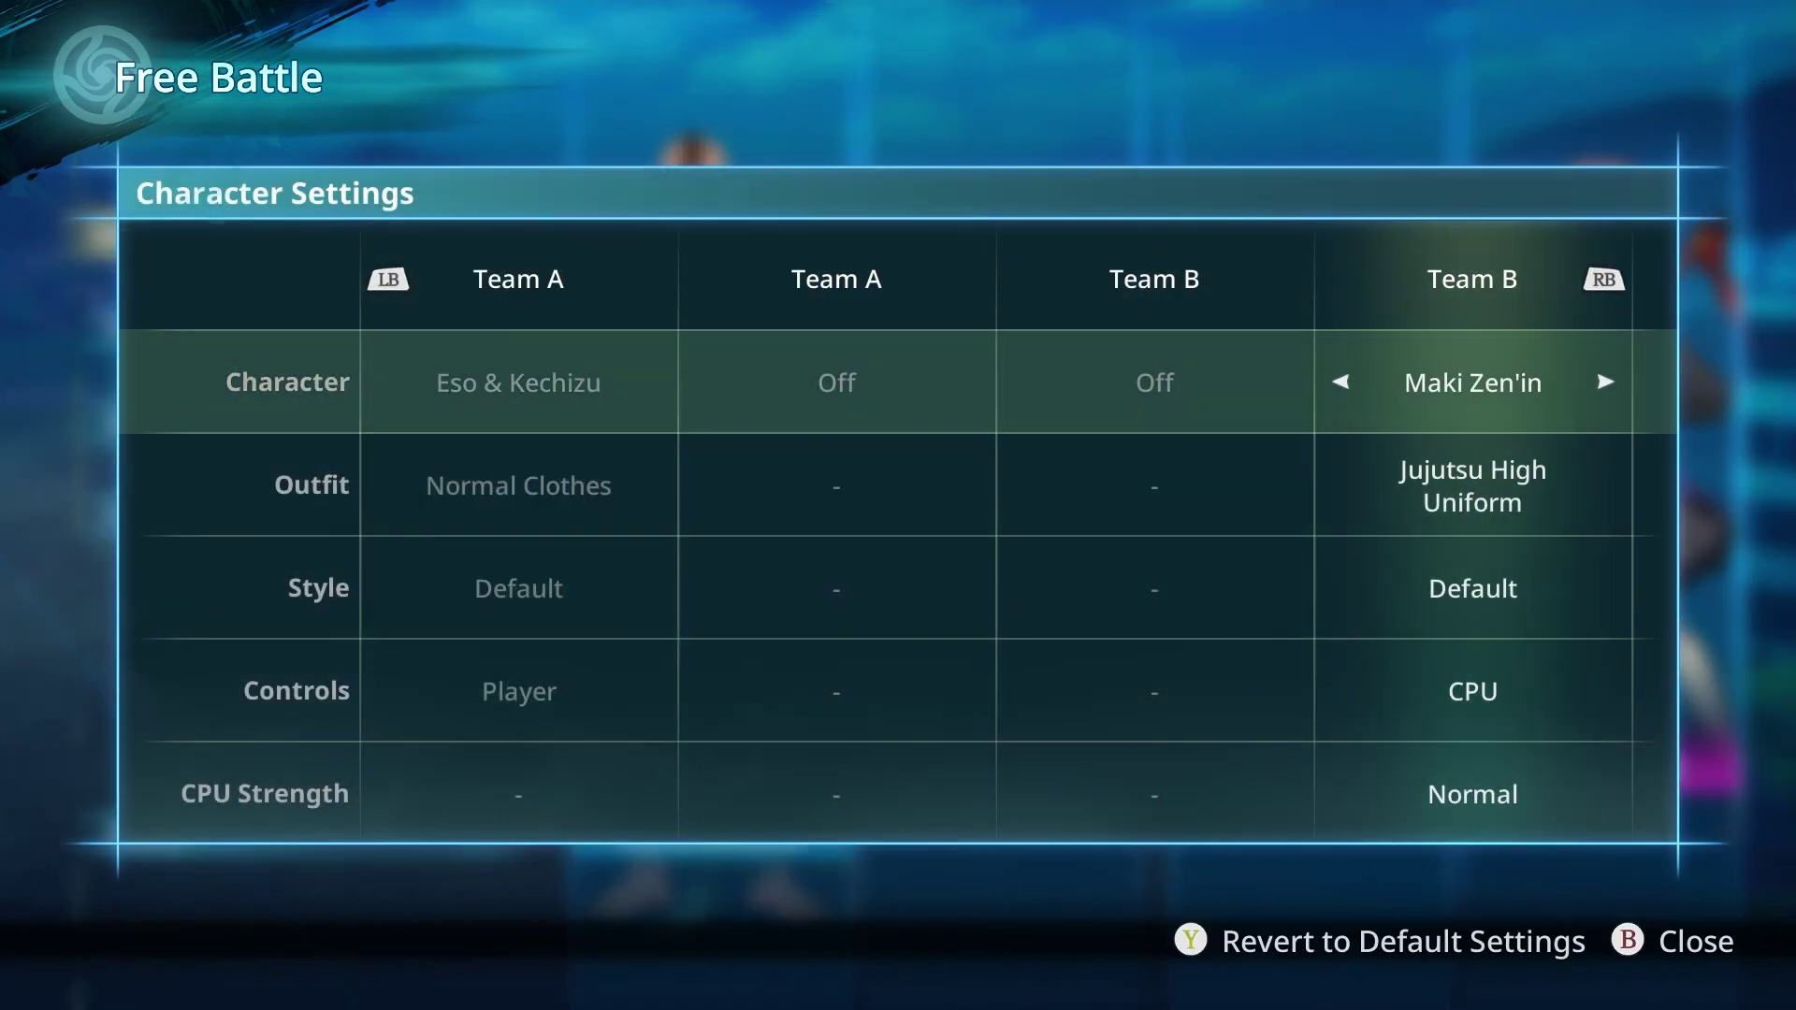
key(Down)
key(Down)
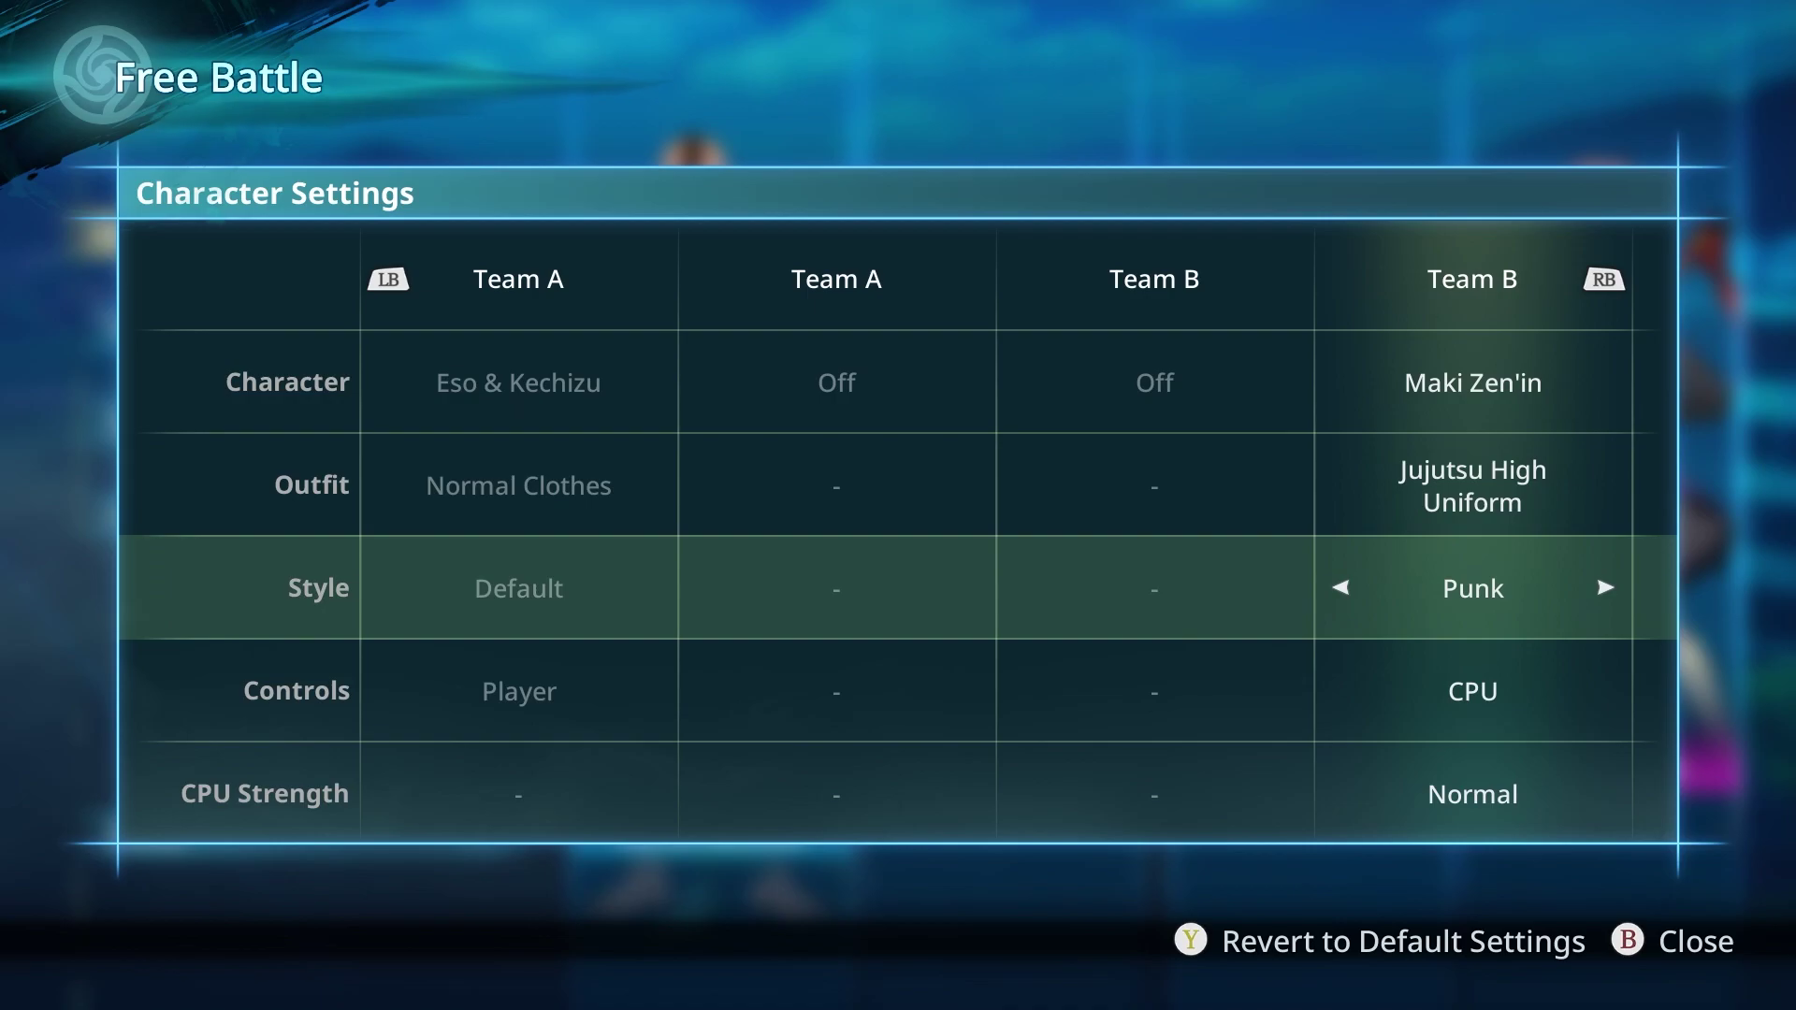
key(Escape)
key(Left)
key(space)
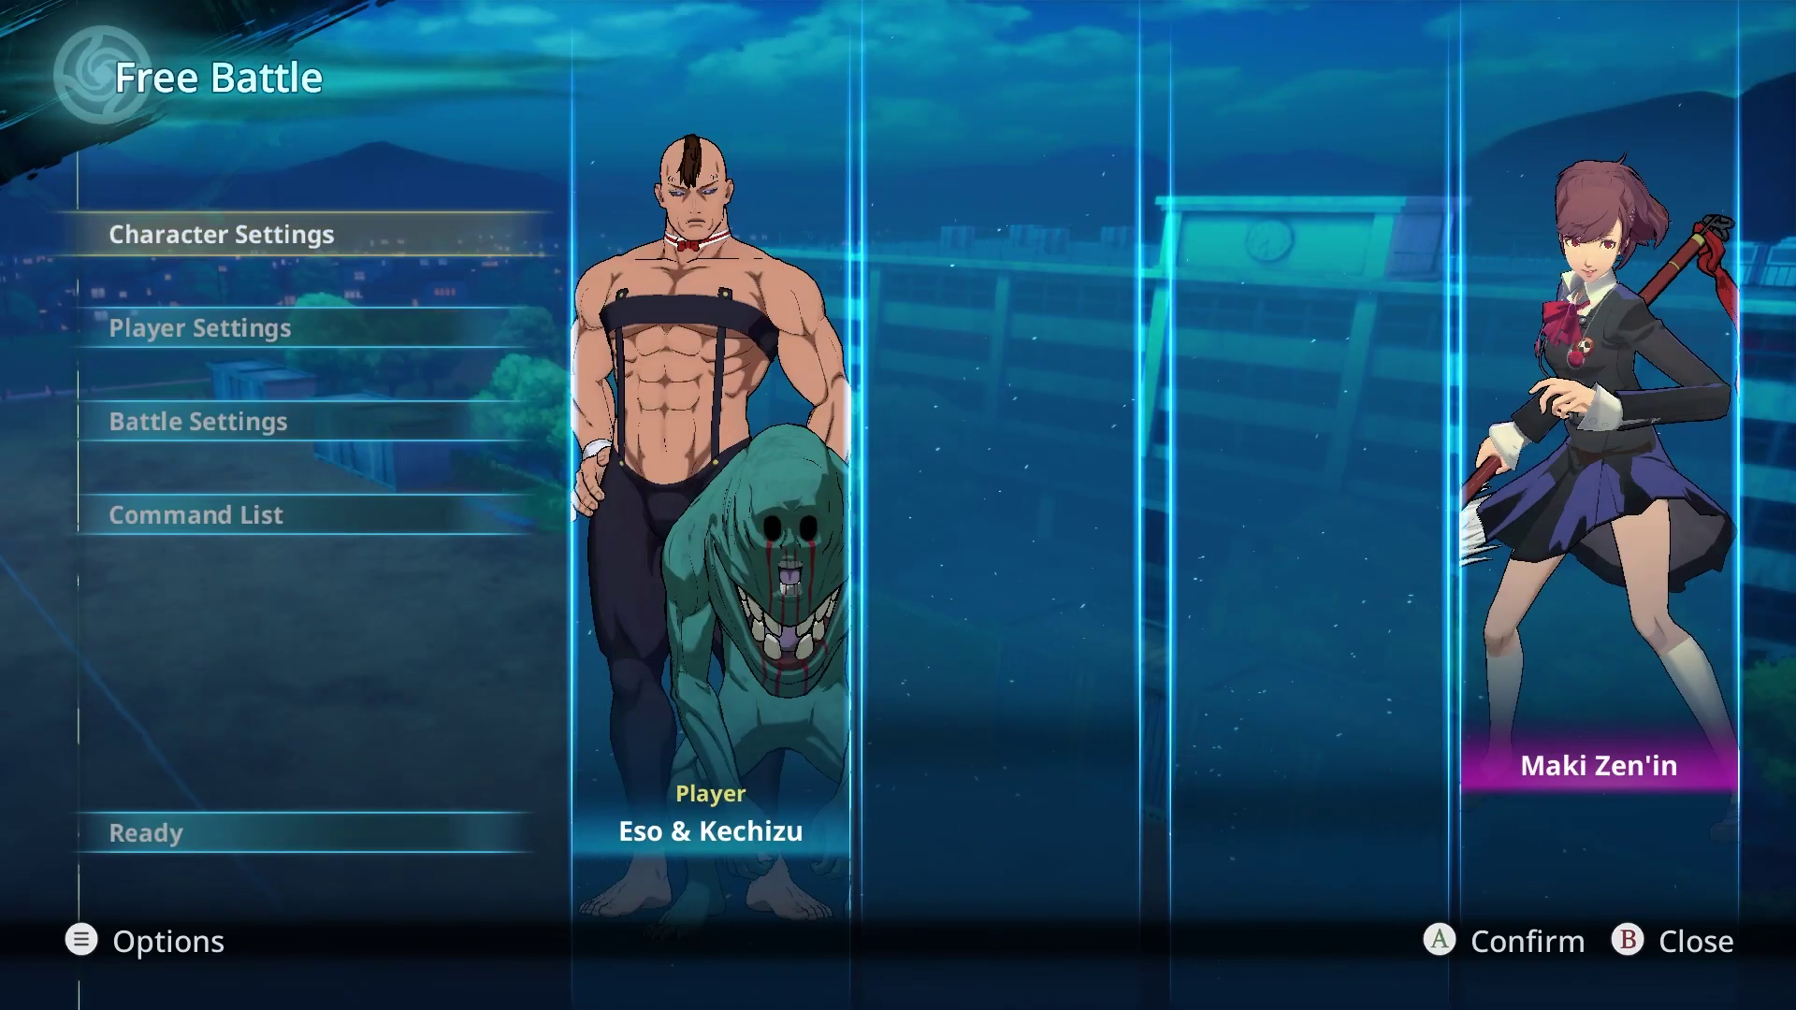
Set Maki Zen'in's style on Team B back to Default and apply the character settings
key(space)
key(Right)
key(Right)
key(space)
key(Down)
key(Down)
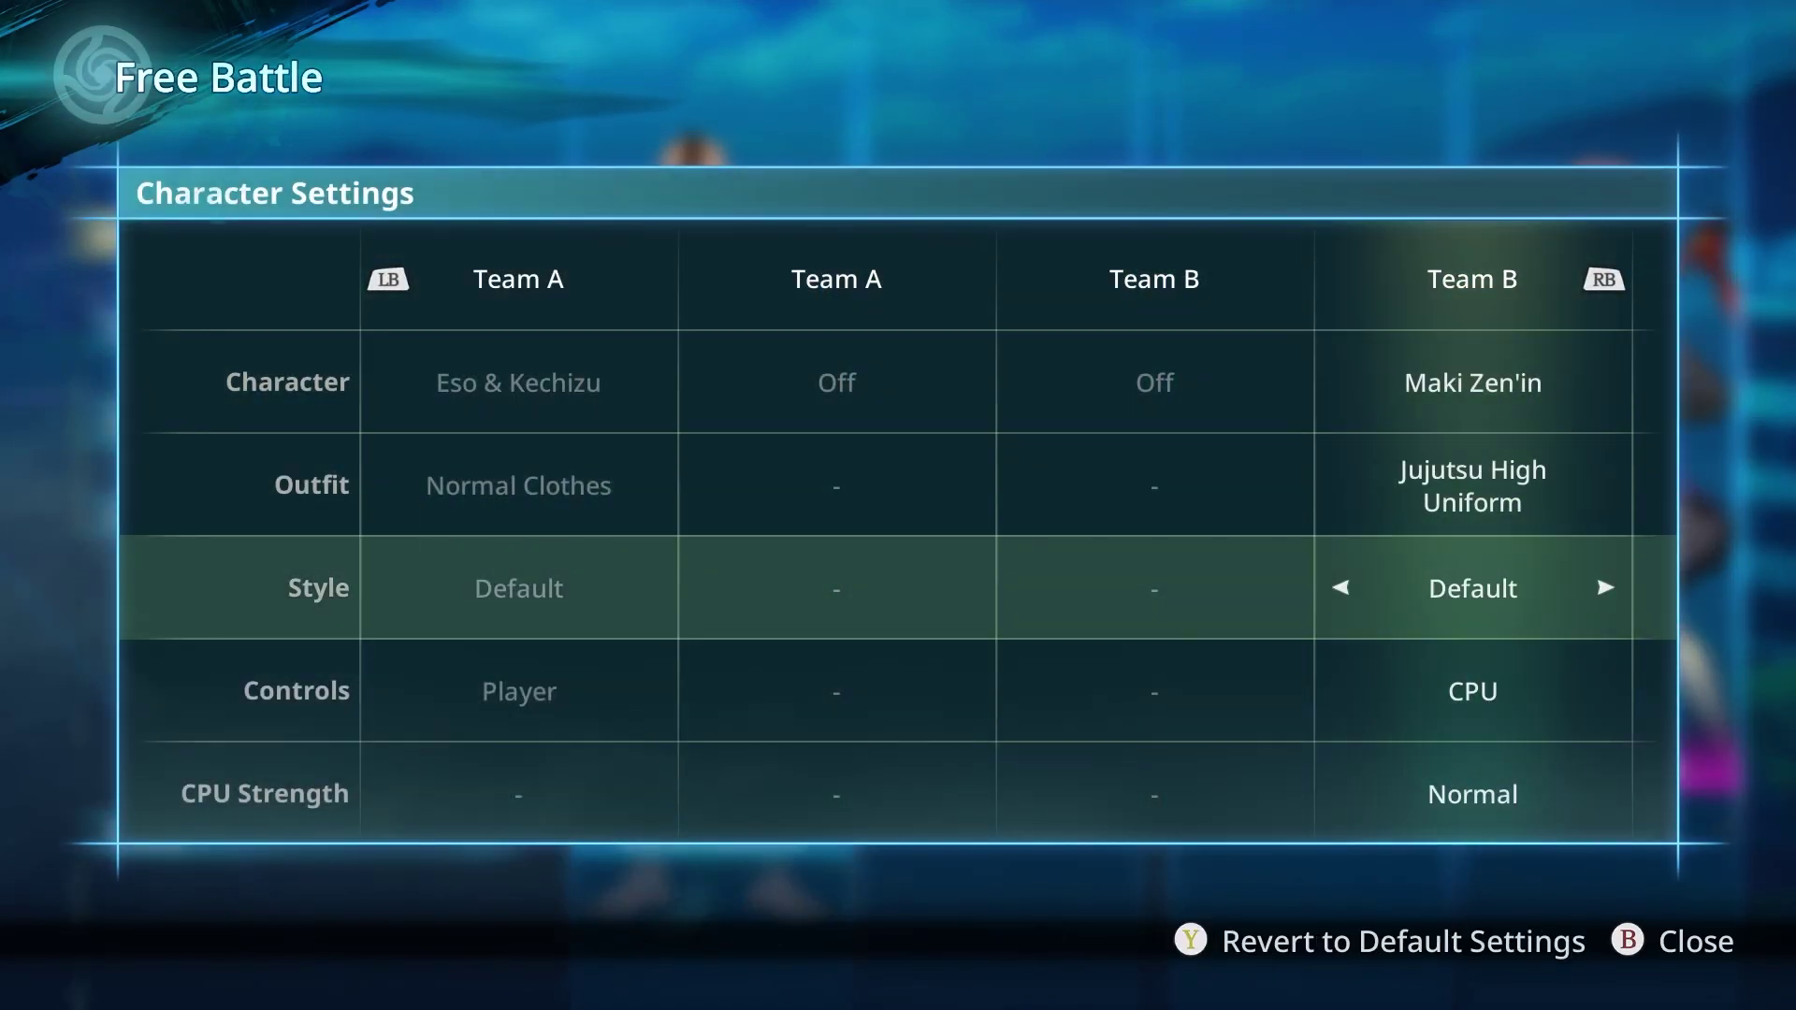
key(Escape)
key(Left)
key(space)
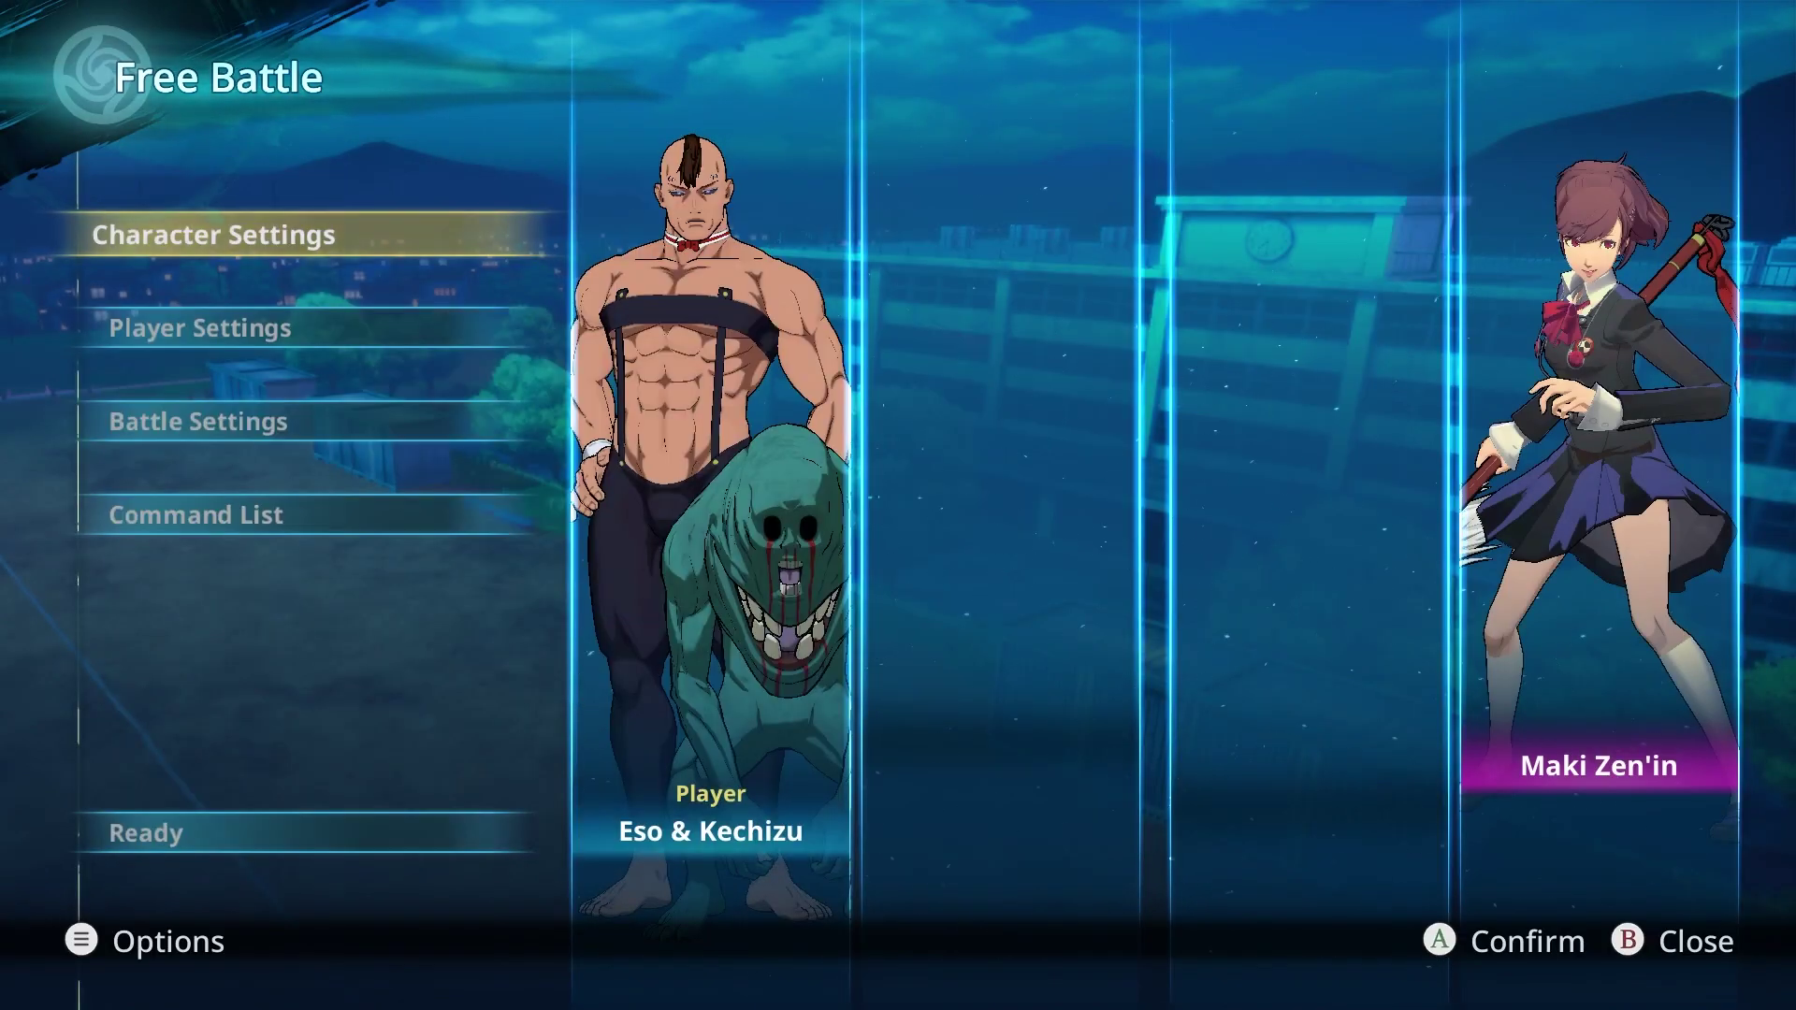
Choose a different stage in the battle settings and apply the change
key(Down)
key(Down)
key(space)
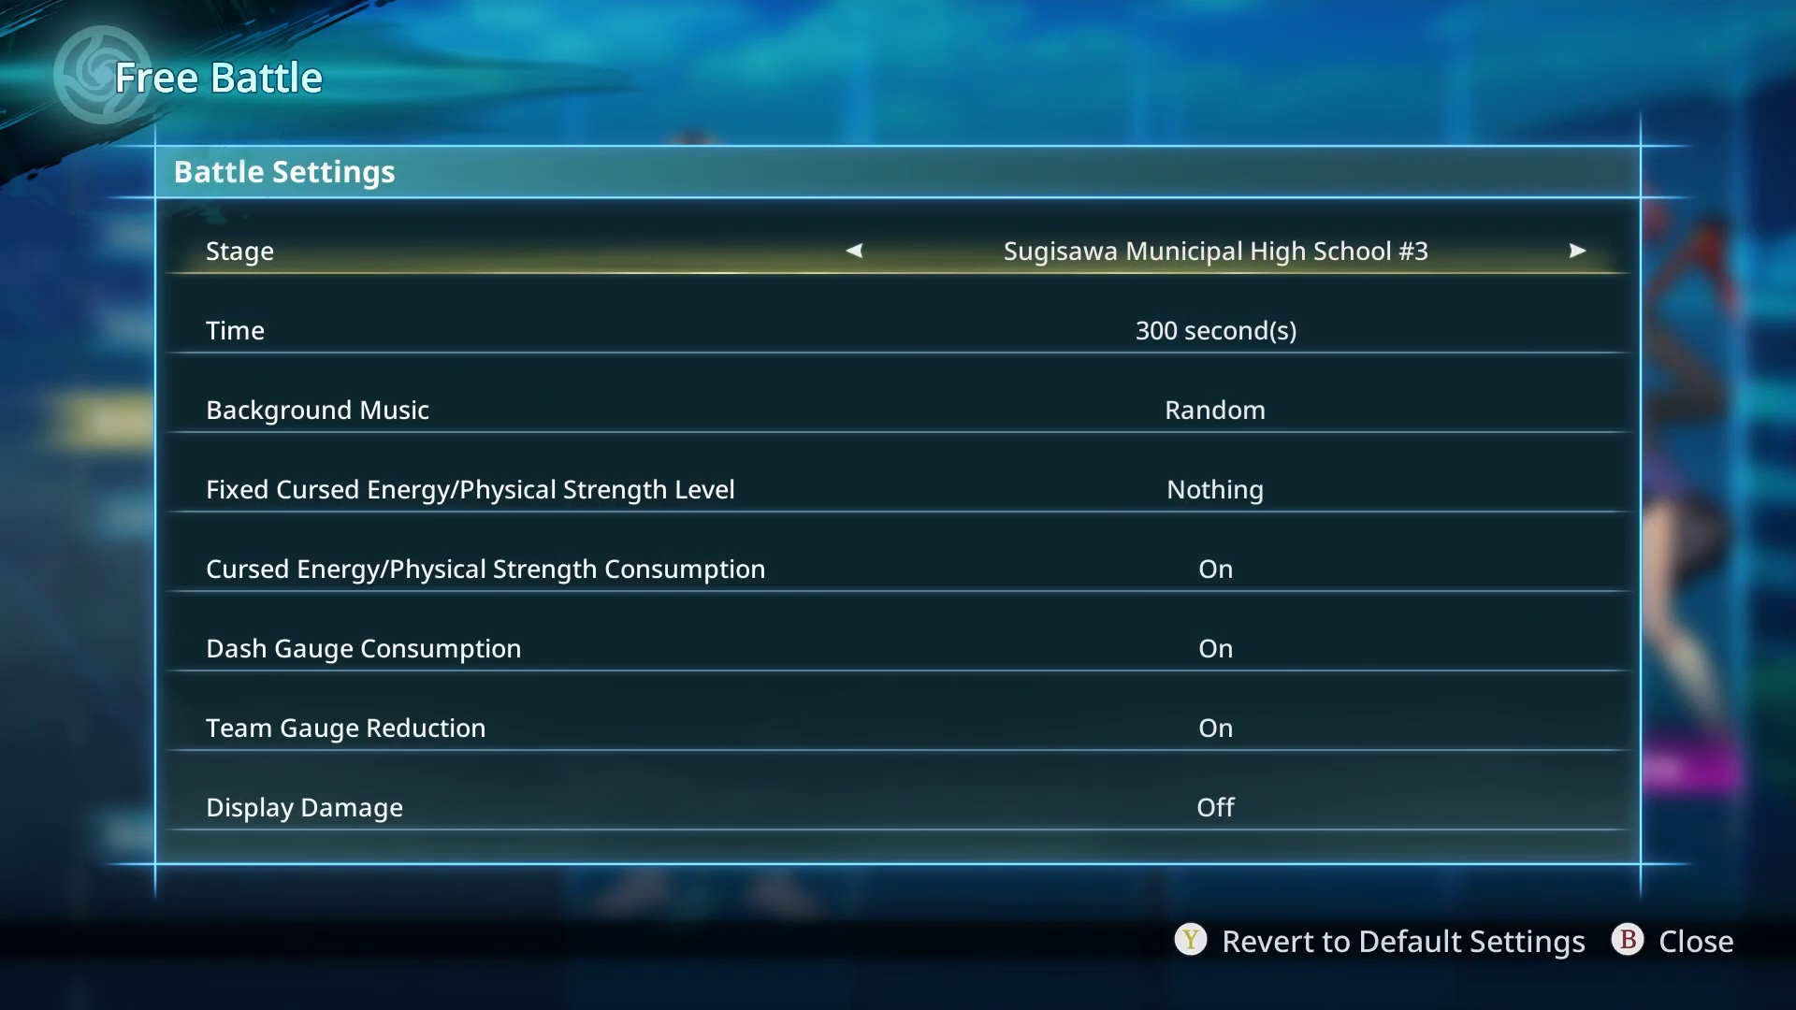
key(Escape)
key(Left)
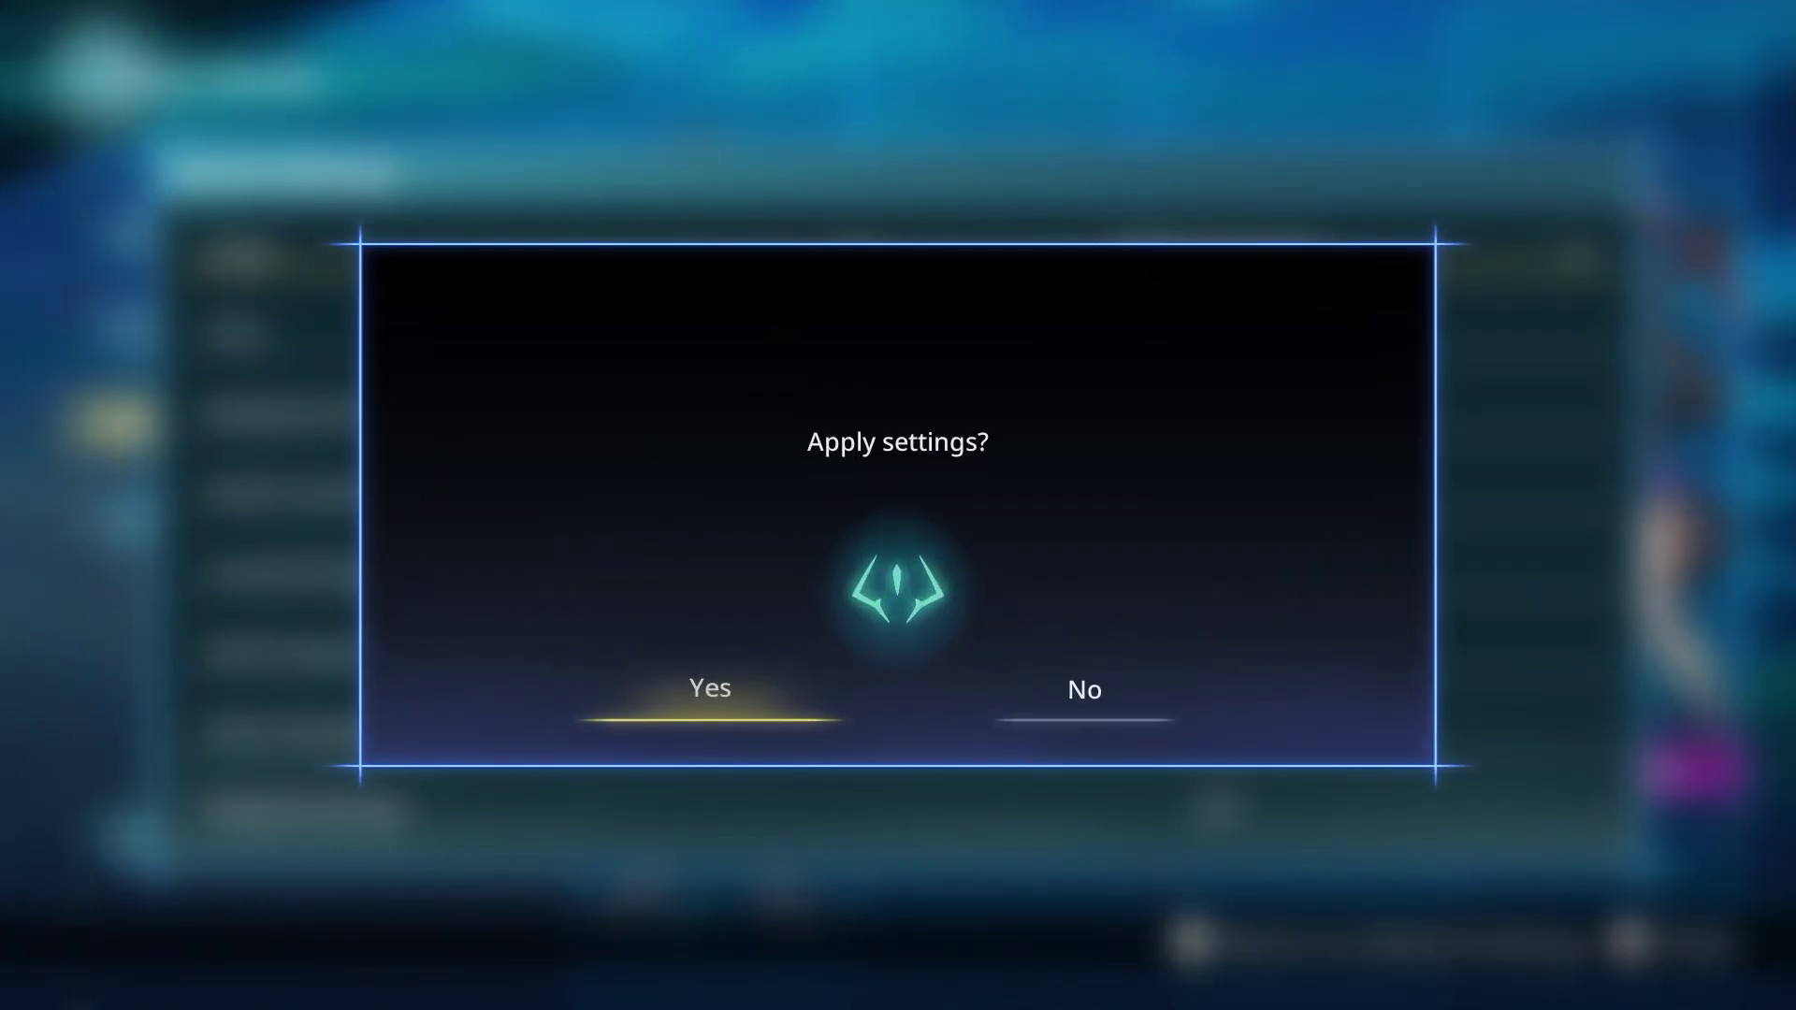
key(space)
Start the free battle against Maki Zen'in to test the replaced model, and pause the fight
key(Up)
key(Up)
key(Up)
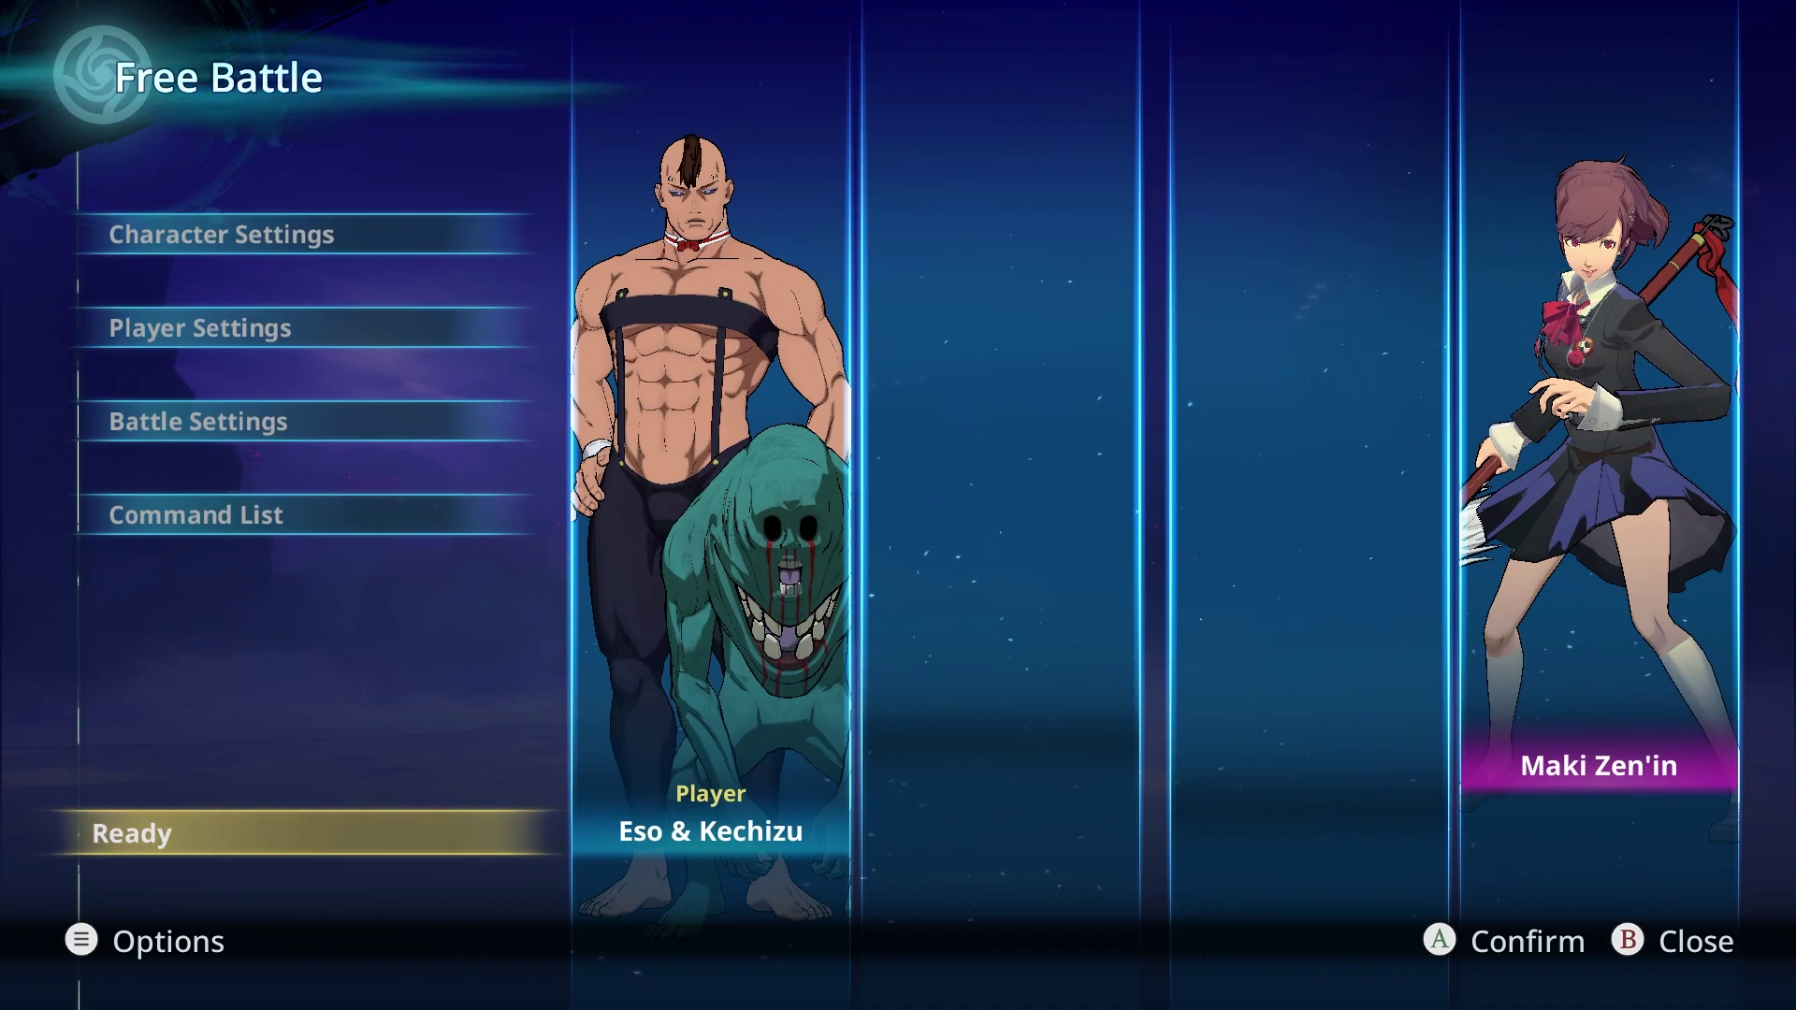
key(space)
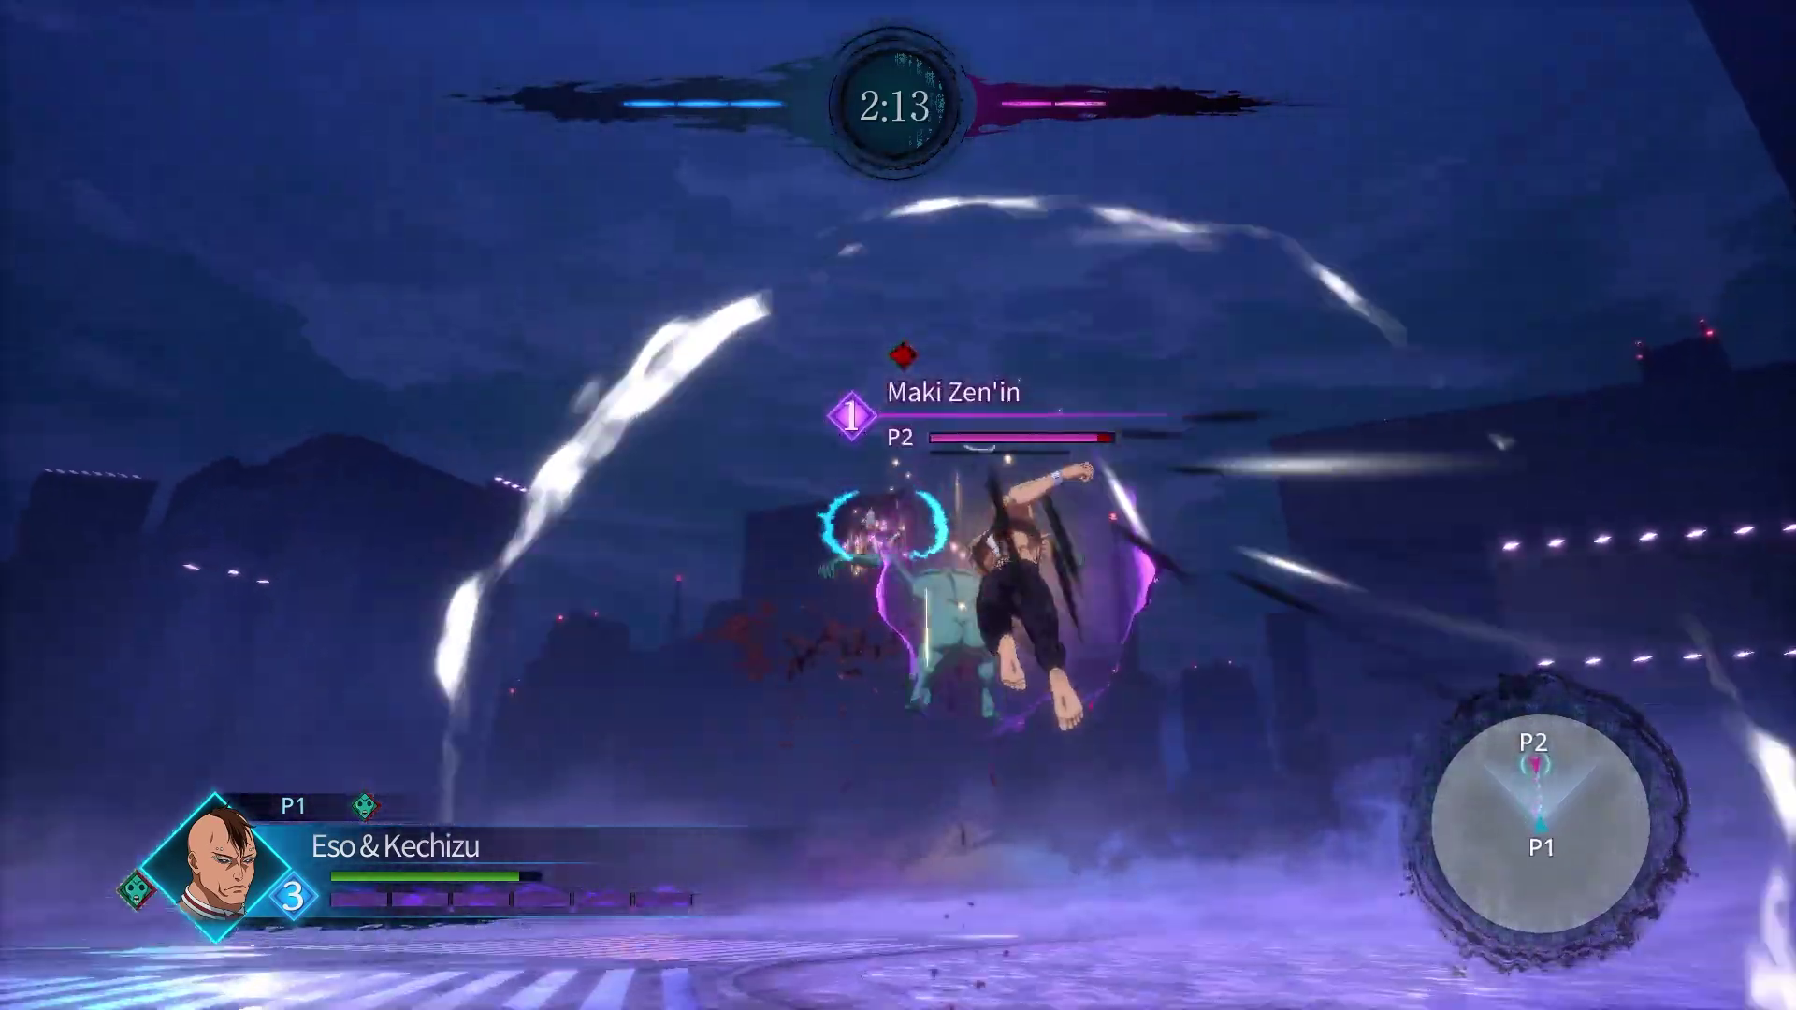
key(Escape)
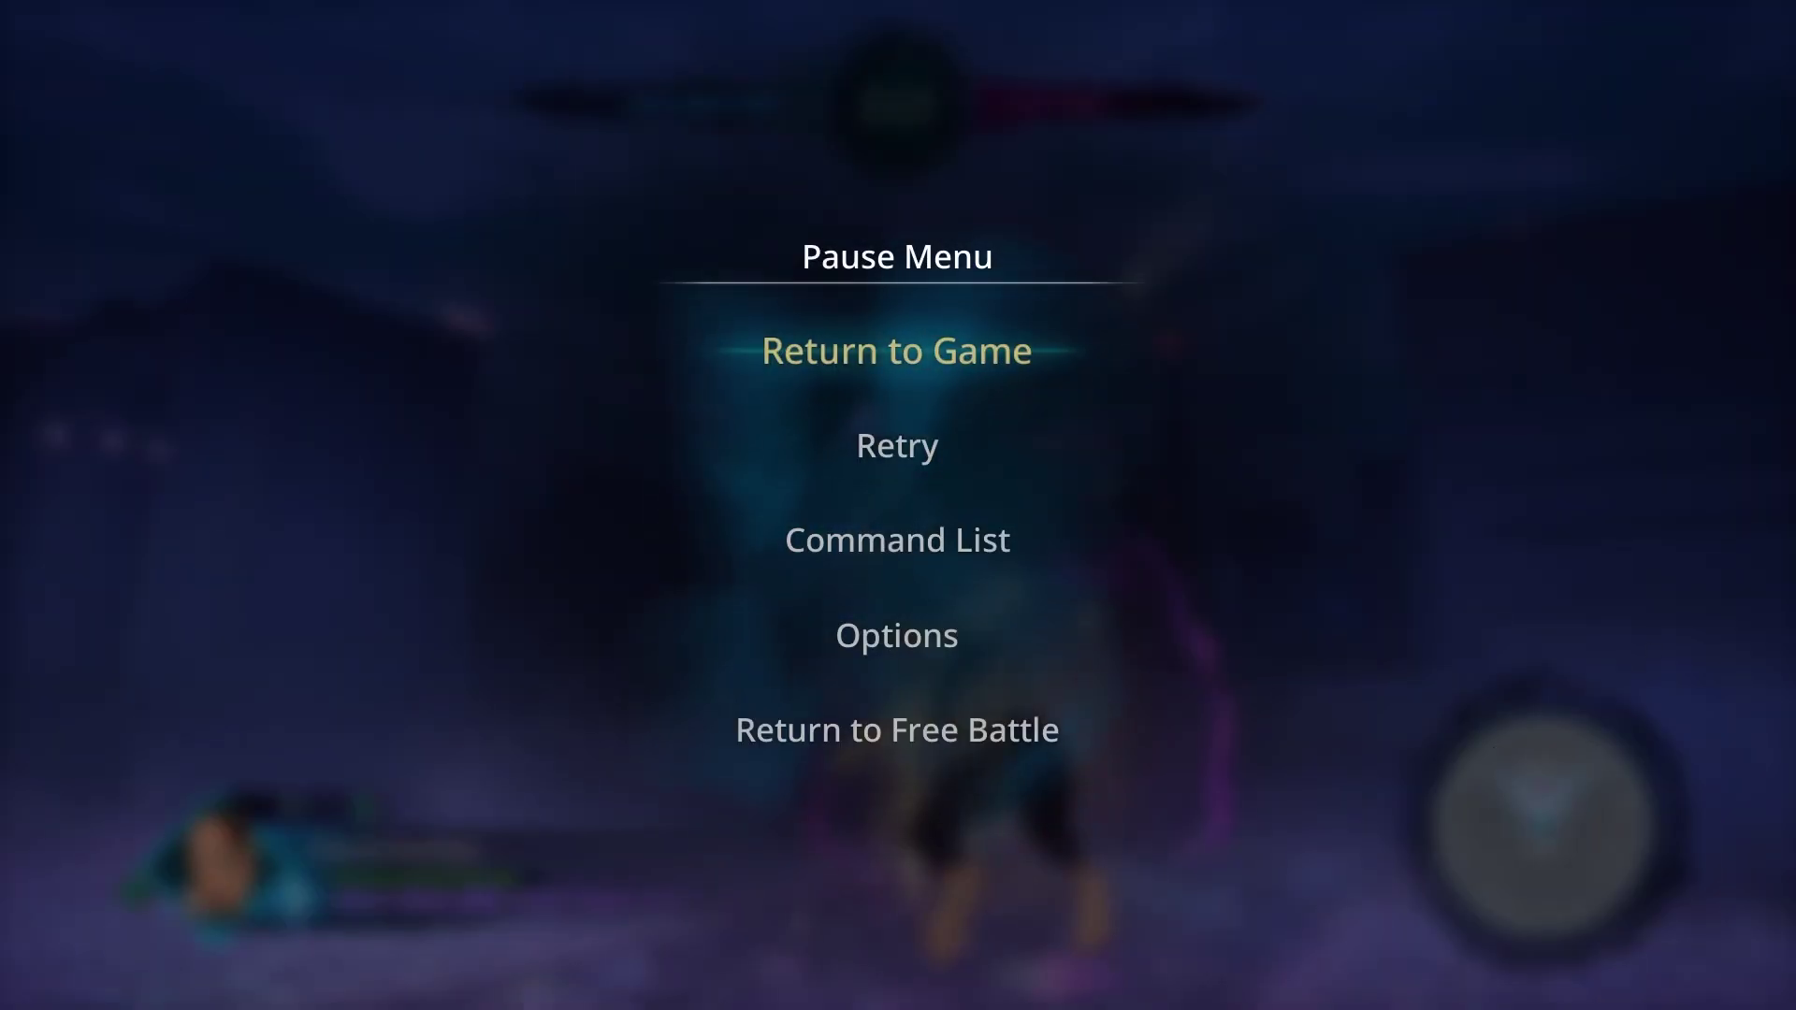